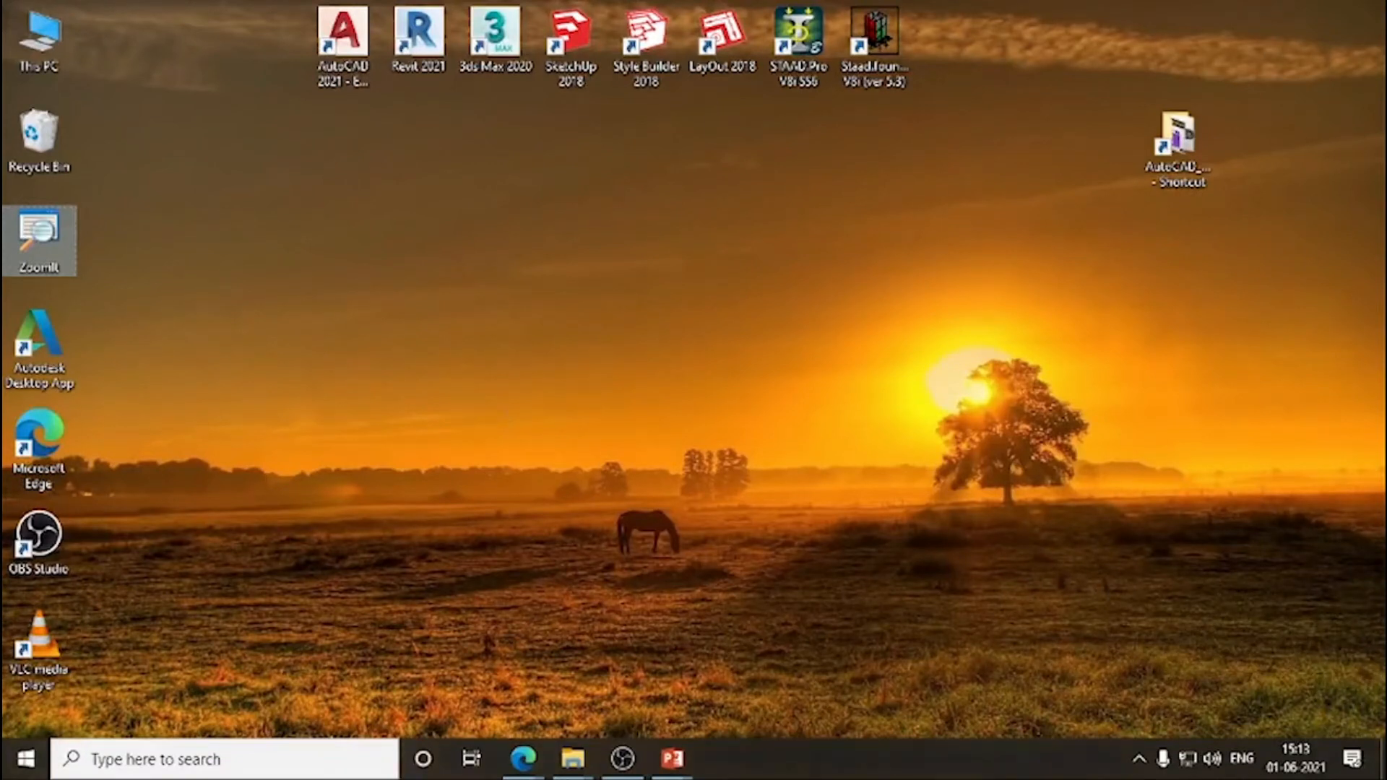
{"action": "left_click_drag", "start_coordinate": [344, 8], "coordinate": [367, 36]}
{"action": "key", "text": "Escape"}
{"action": "key", "text": "ctrl+2"}
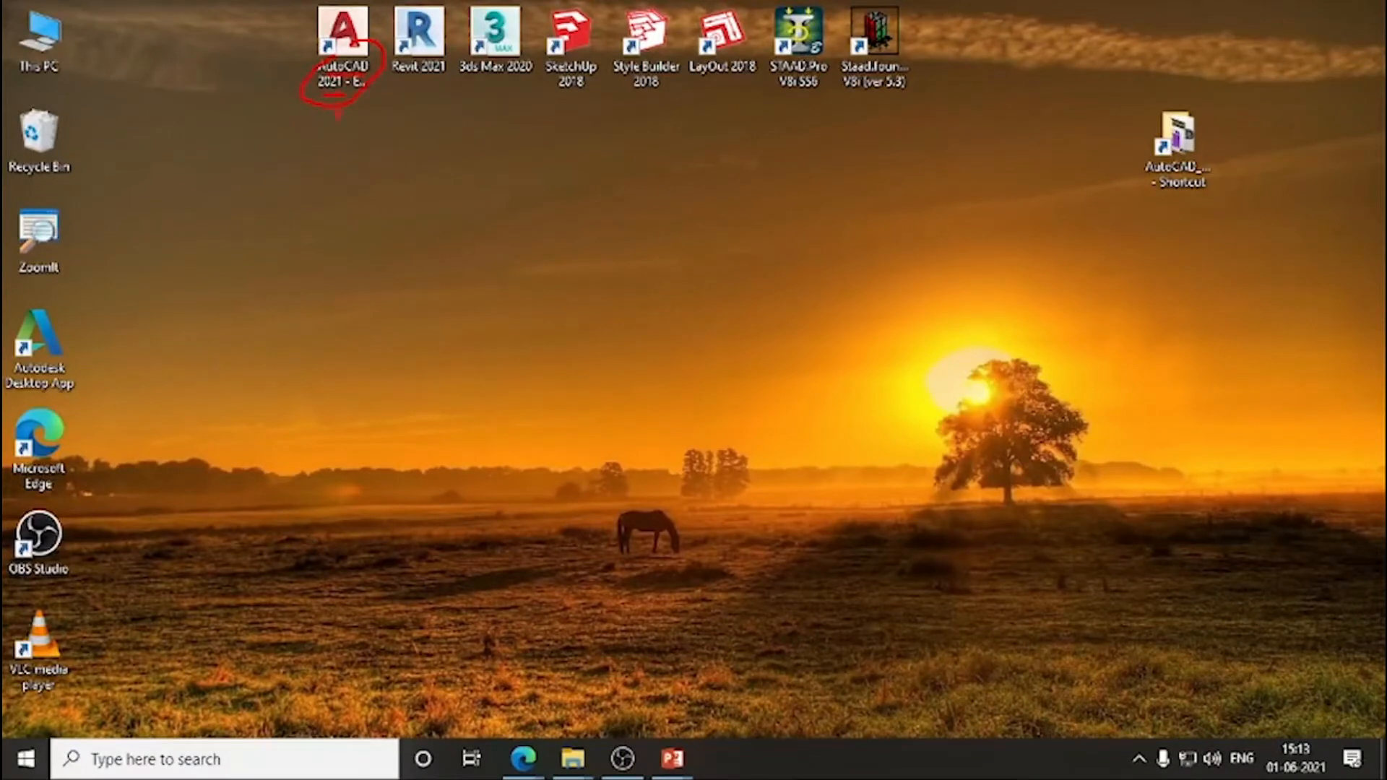
{"action": "key", "text": "Escape"}
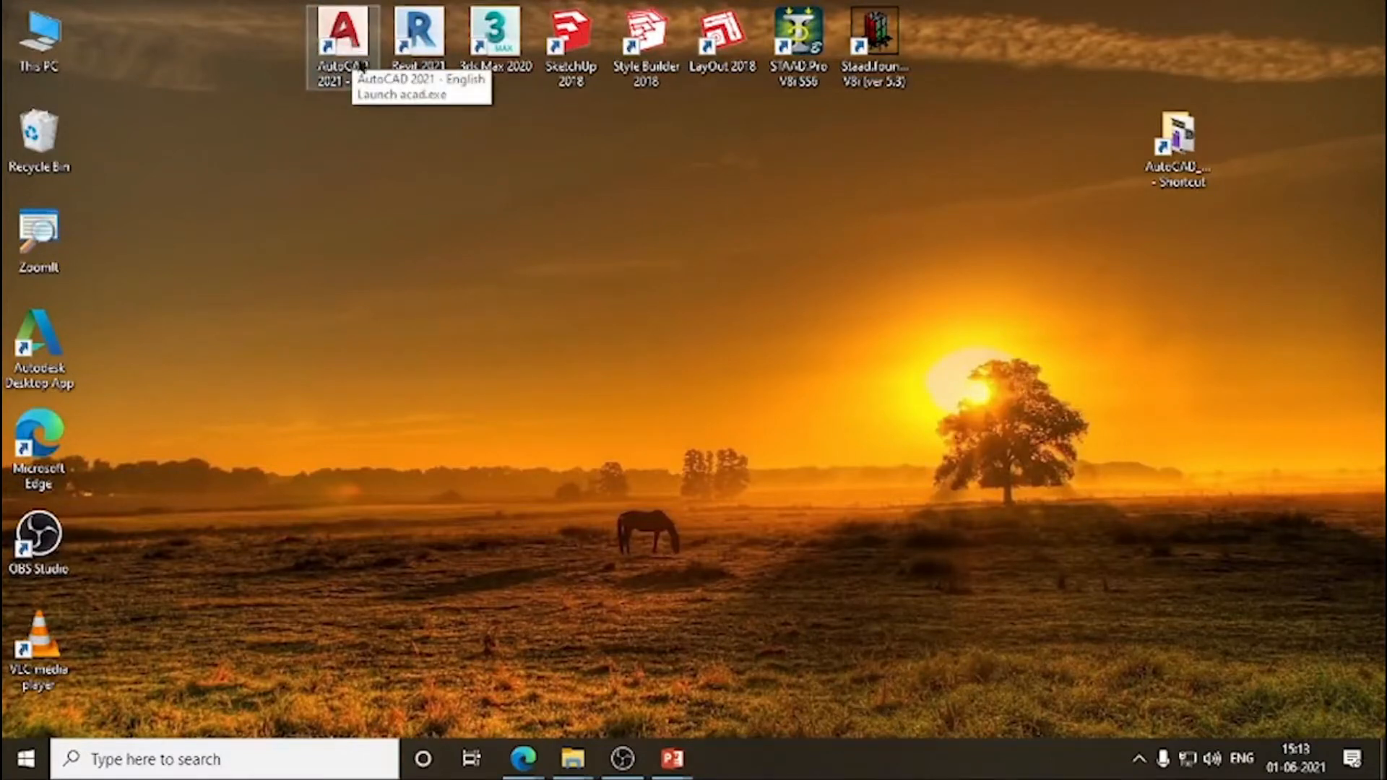
{"action": "right_click", "coordinate": [341, 189]}
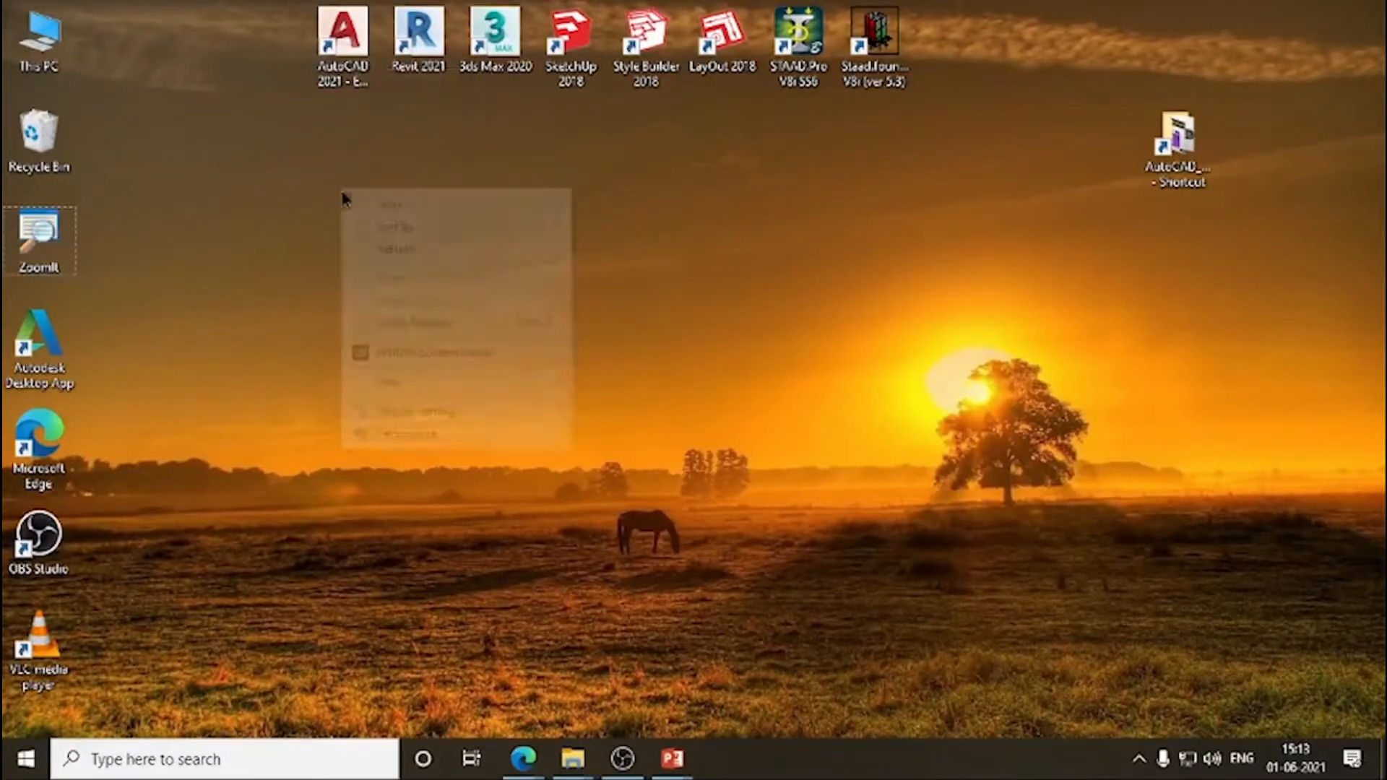
{"action": "left_click", "coordinate": [388, 250]}
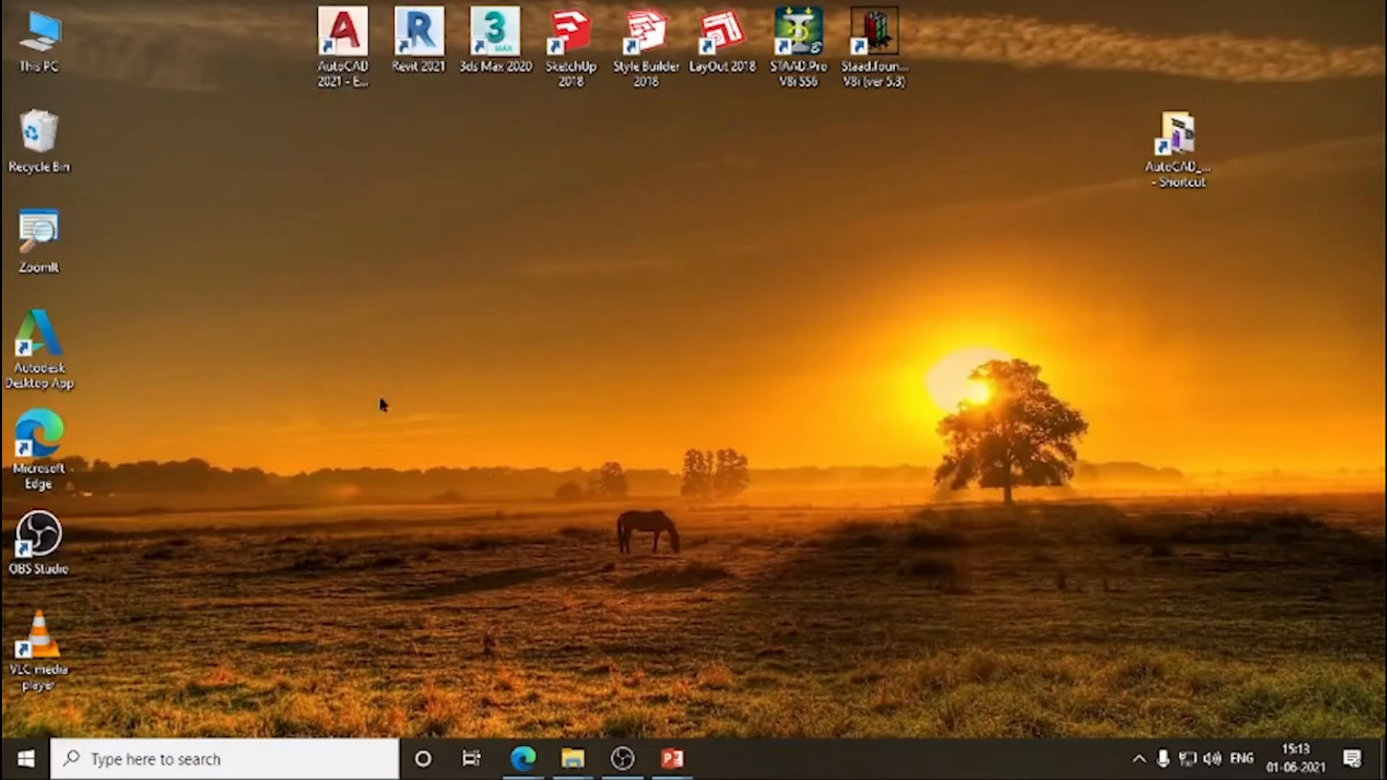
Step: Launch AutoCAD 2021 from the desktop and bring its loading screen to the front
{"action": "double_click", "coordinate": [342, 79]}
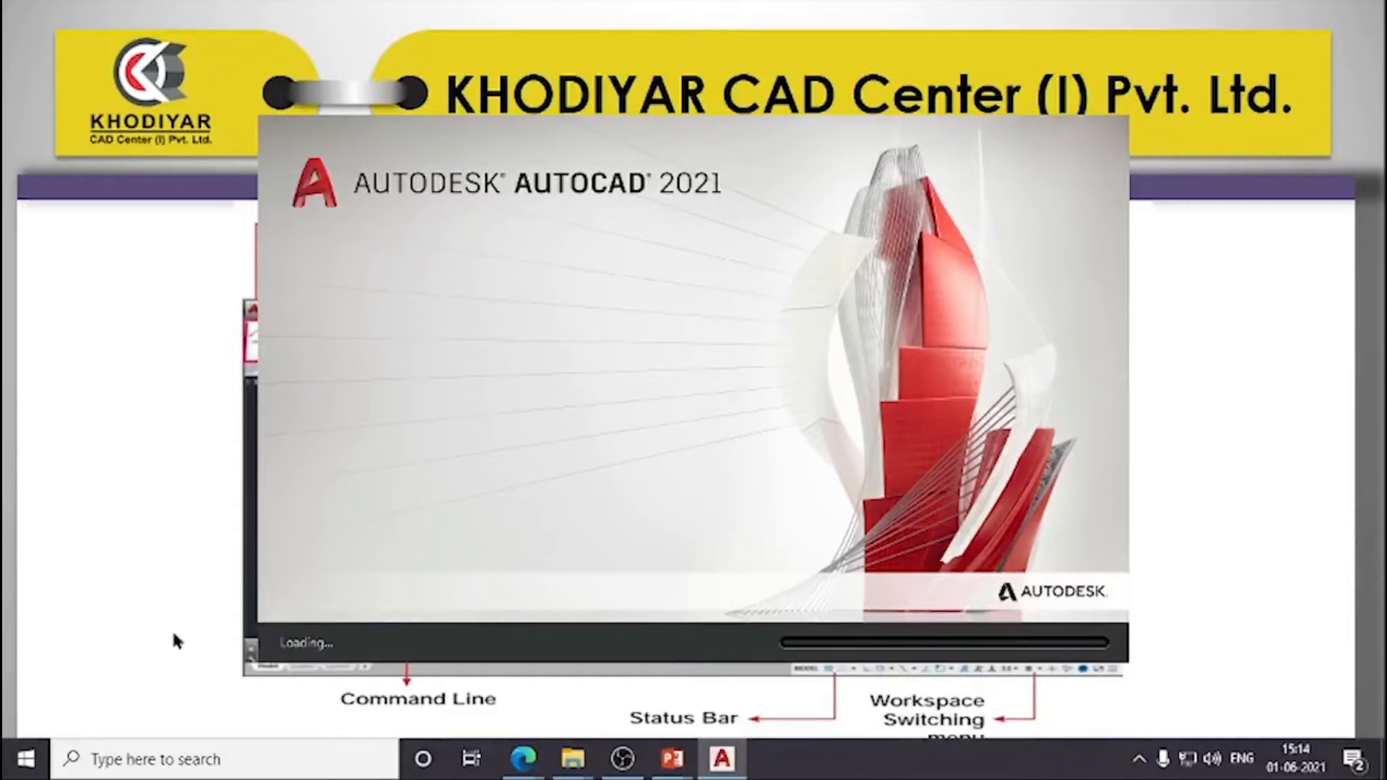
{"action": "left_click", "coordinate": [210, 658]}
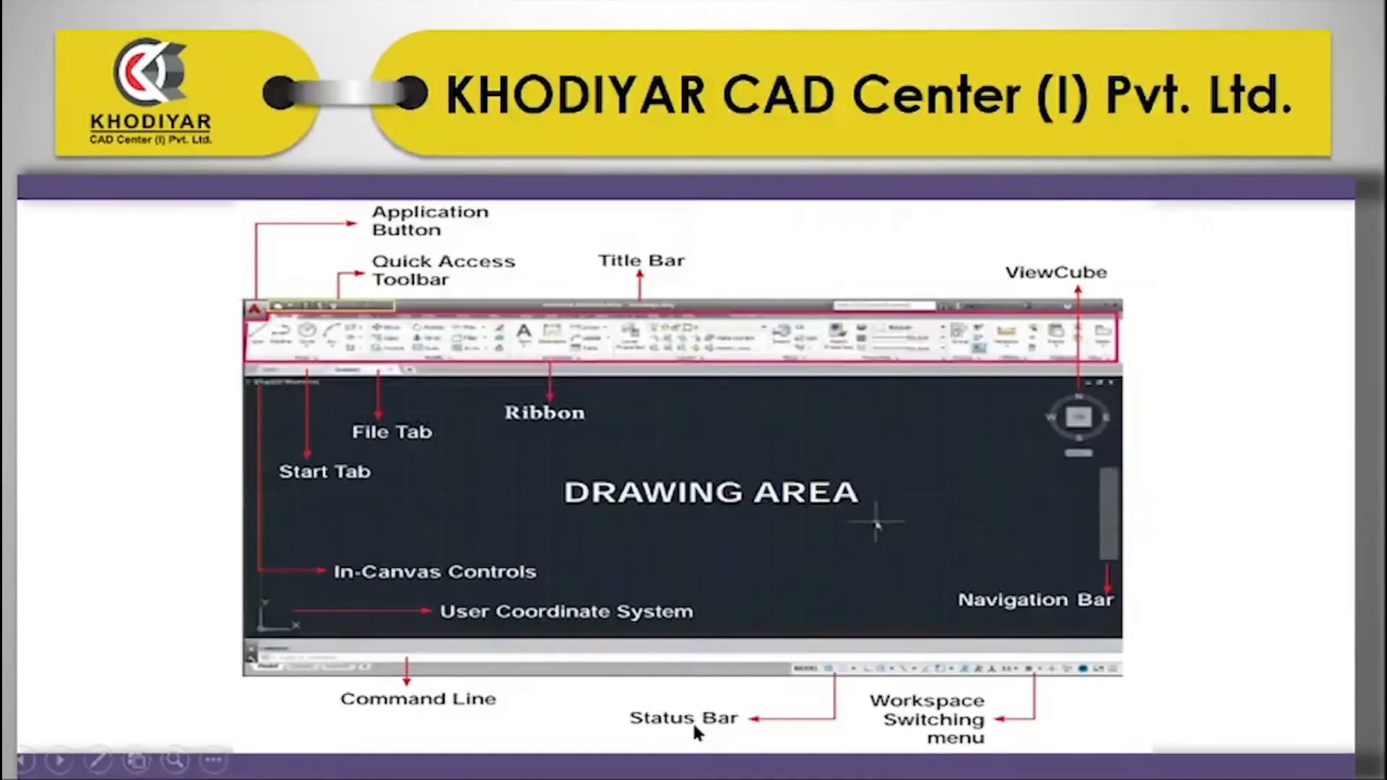
{"action": "key", "text": "alt+Tab"}
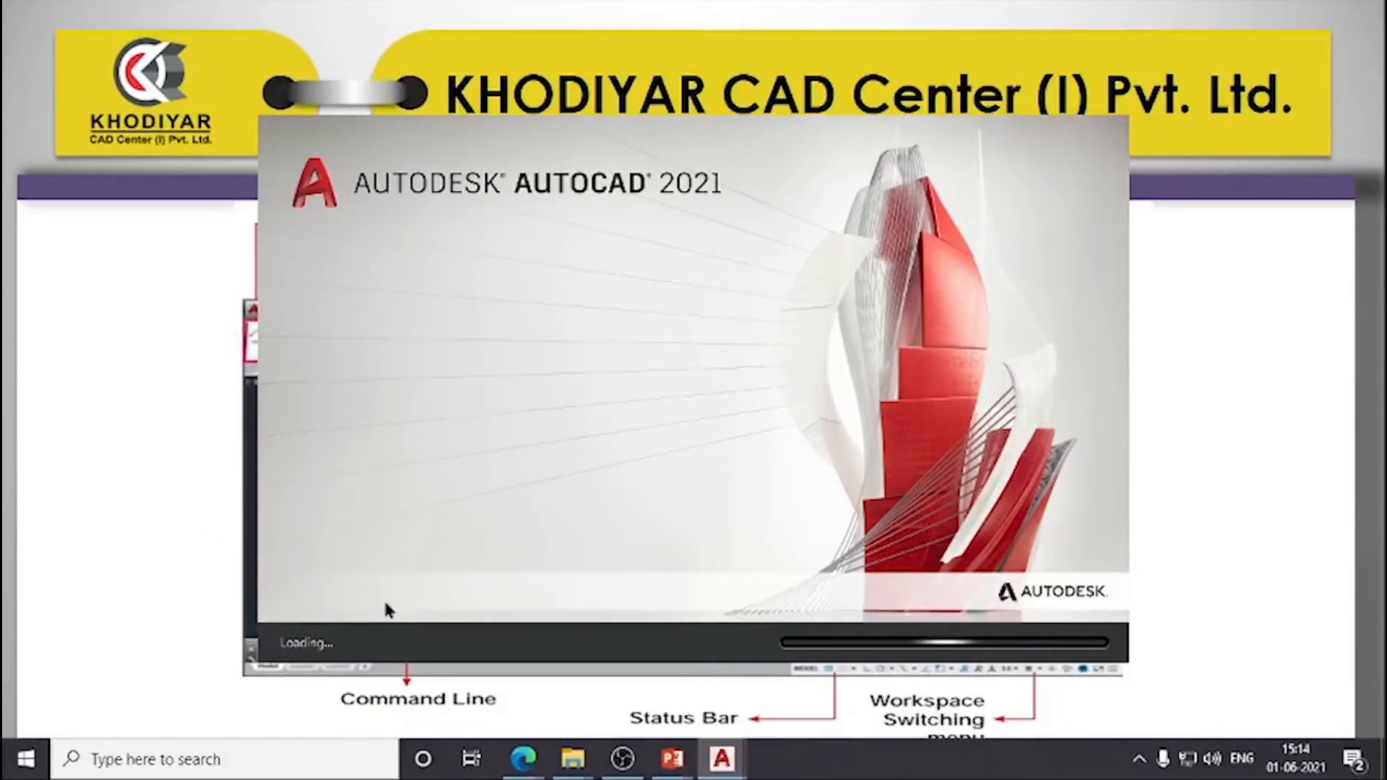
{"action": "mouse_move", "coordinate": [737, 745]}
{"action": "left_click", "coordinate": [817, 679]}
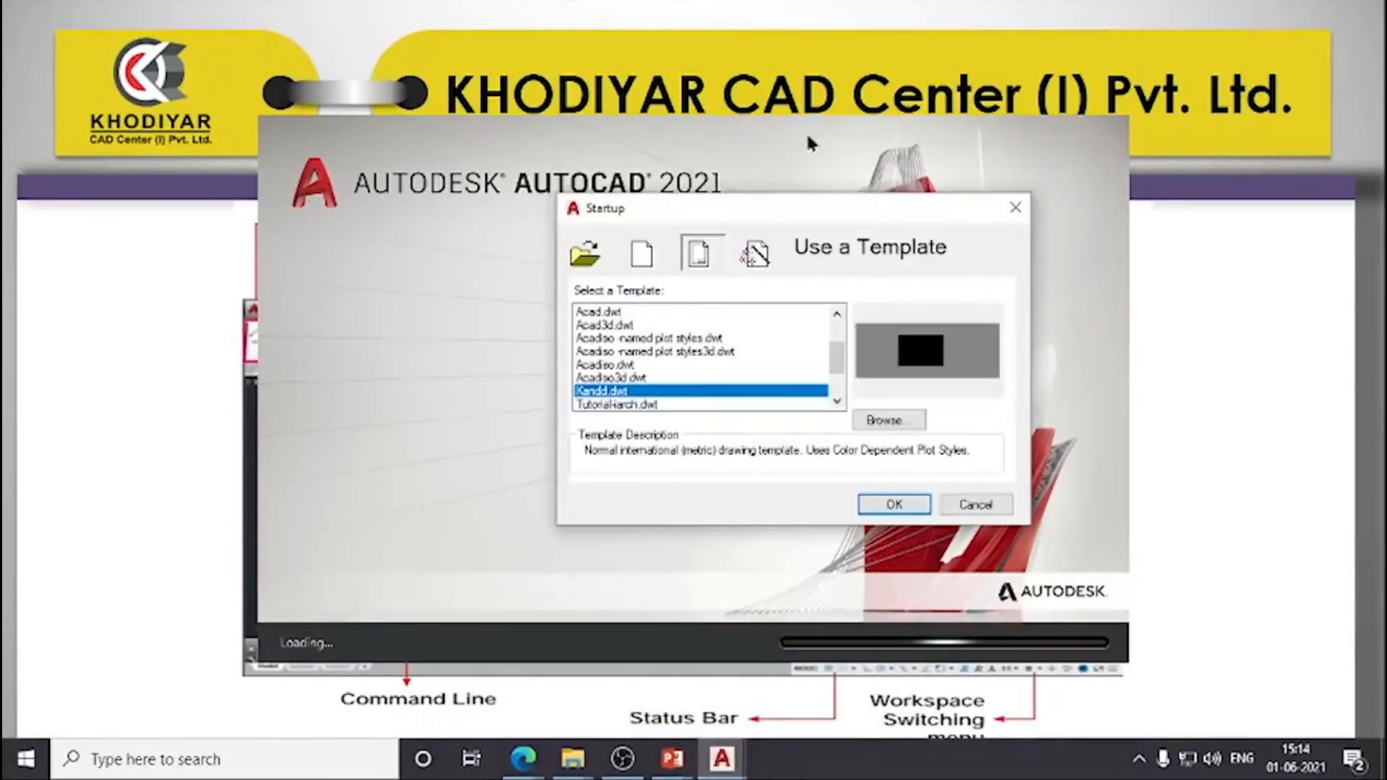
Step: Reposition the Startup dialog and examine the recent files offered for opening a drawing
{"action": "left_click_drag", "start_coordinate": [640, 220], "coordinate": [573, 274]}
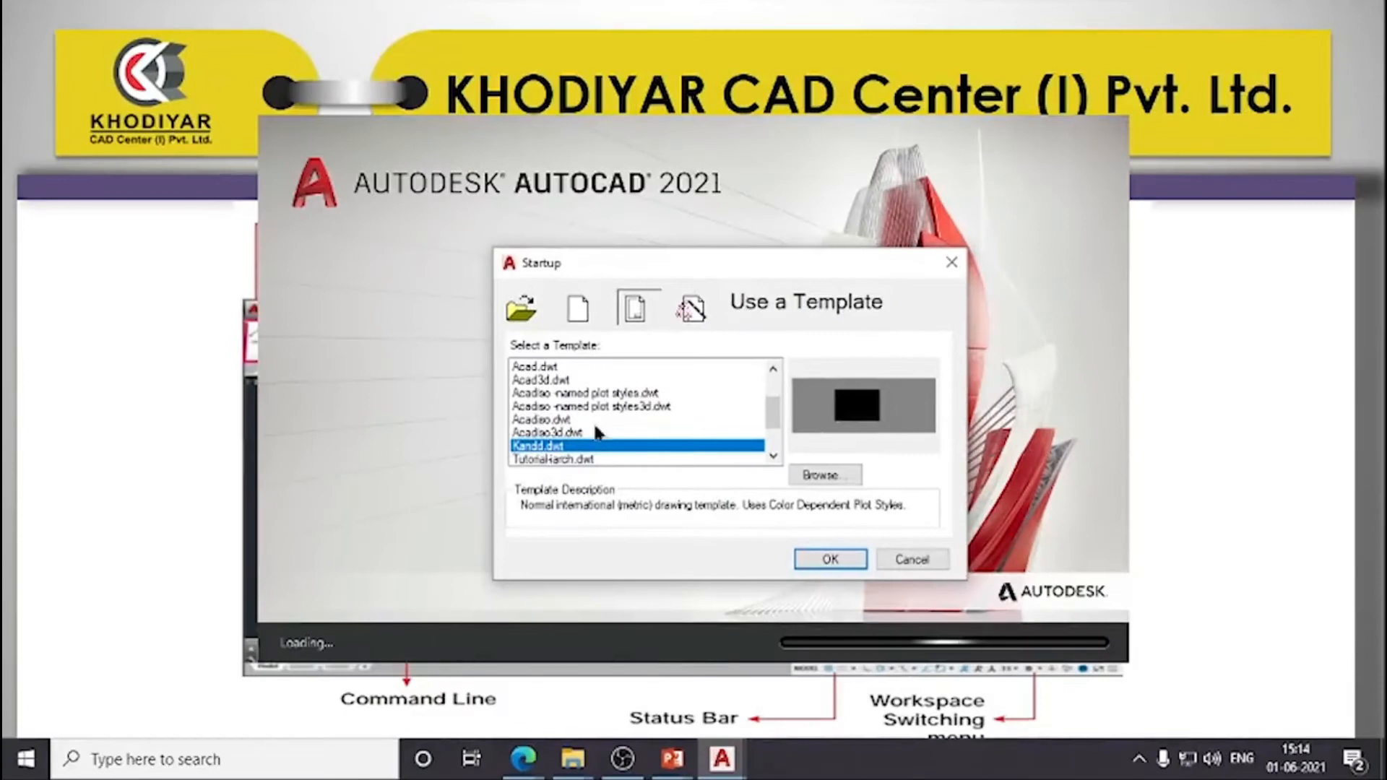
{"action": "left_click", "coordinate": [525, 305]}
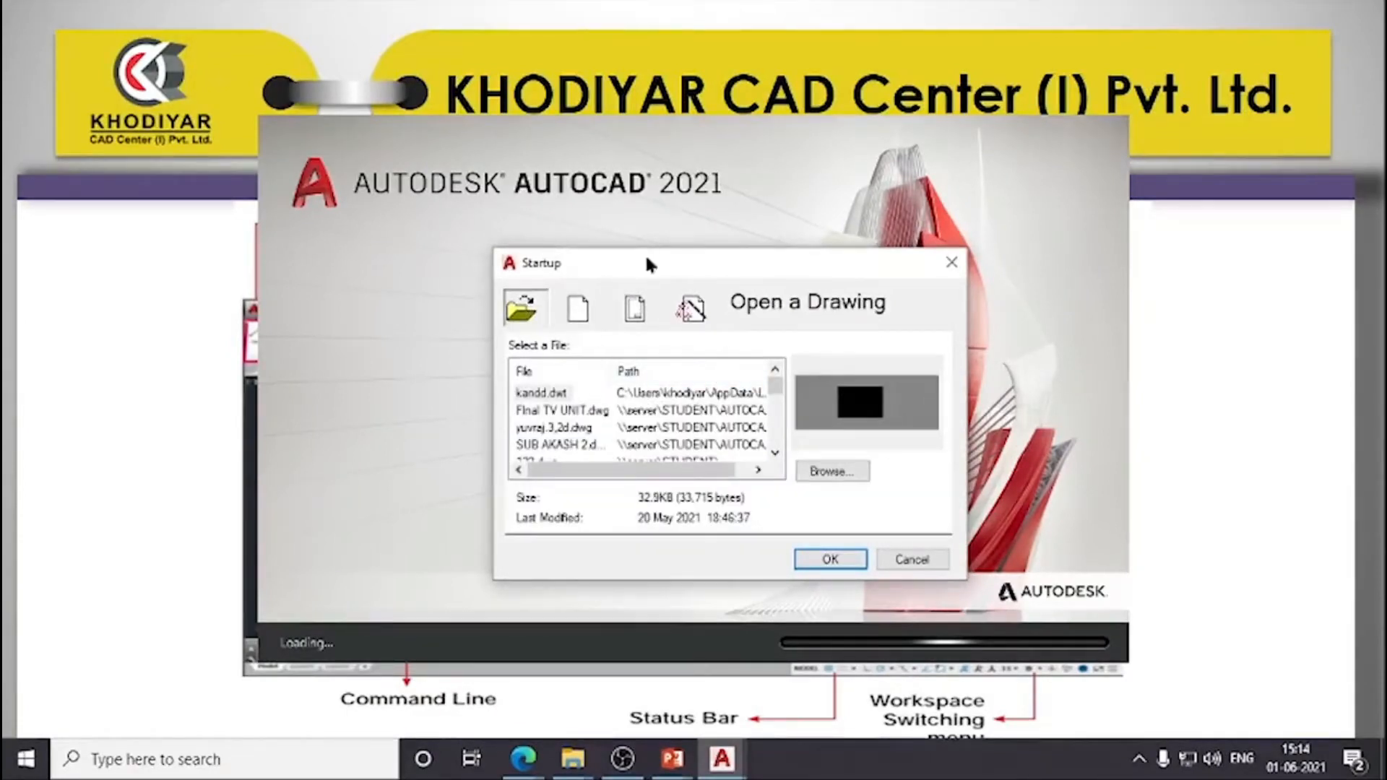
{"action": "left_click_drag", "start_coordinate": [656, 266], "coordinate": [657, 165]}
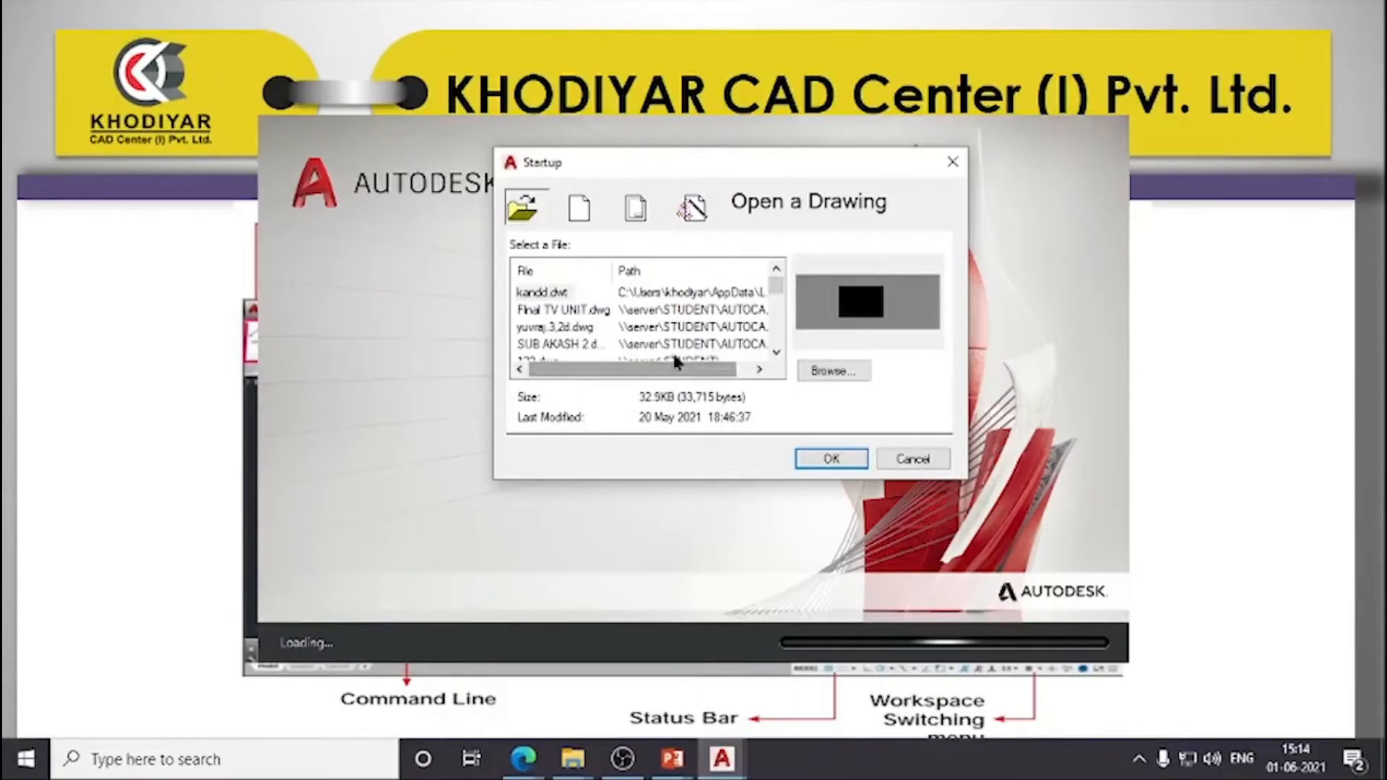
{"action": "left_click_drag", "start_coordinate": [626, 367], "coordinate": [625, 289]}
{"action": "mouse_move", "coordinate": [776, 290]}
{"action": "left_mouse_down"}
{"action": "mouse_move", "coordinate": [776, 340]}
{"action": "mouse_move", "coordinate": [776, 289]}
{"action": "left_mouse_up"}
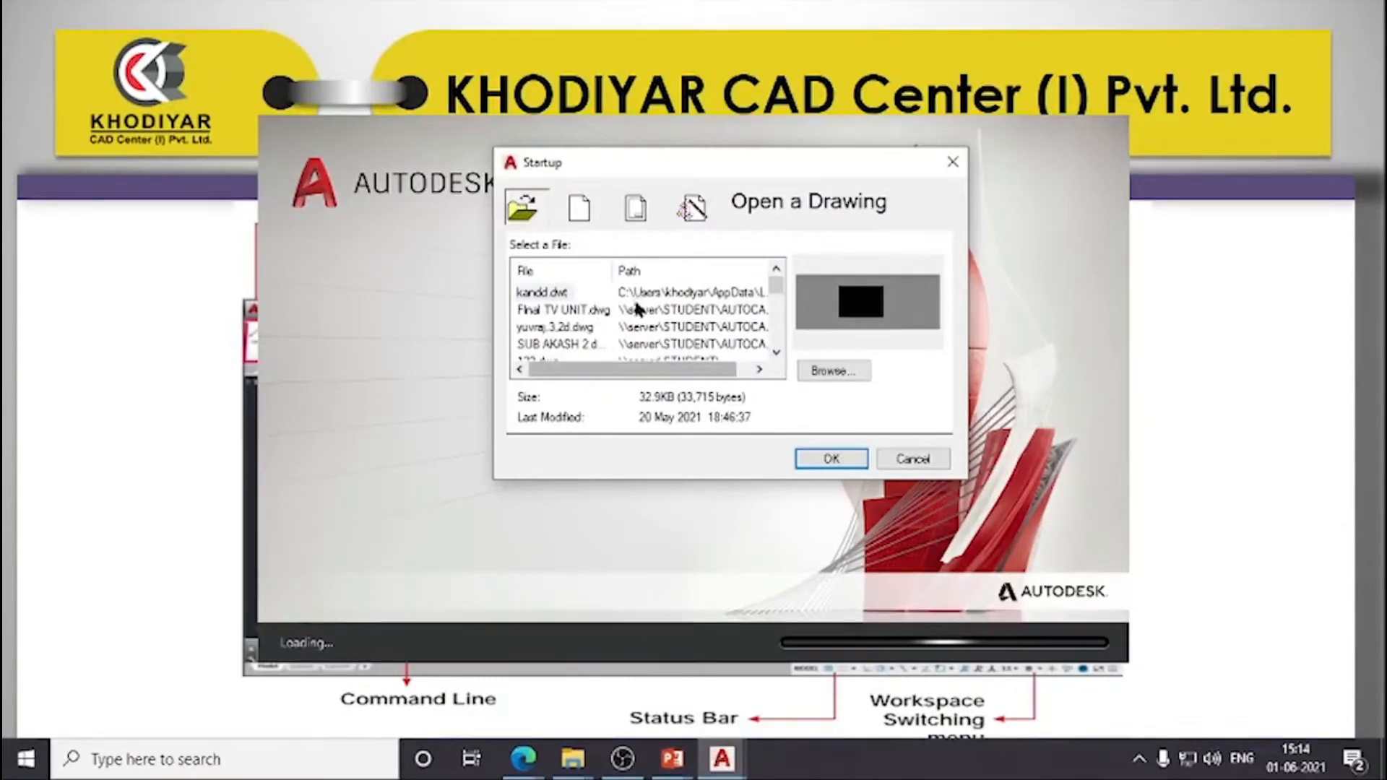
Step: Compare the Imperial (feet and inches) and Metric default settings for starting a drawing from scratch, finishing on Metric
{"action": "left_click", "coordinate": [582, 208]}
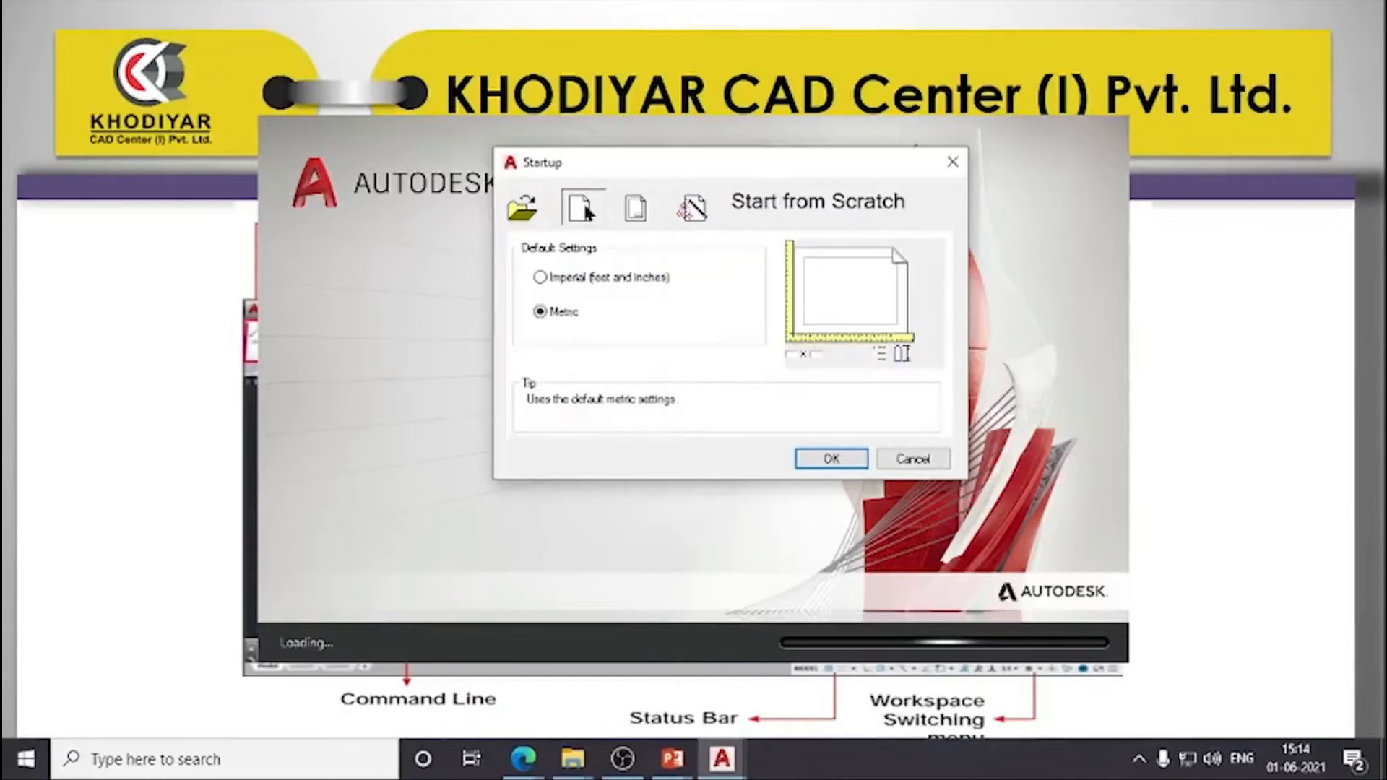
{"action": "left_click", "coordinate": [606, 276]}
{"action": "left_click", "coordinate": [567, 310]}
{"action": "left_click", "coordinate": [578, 282]}
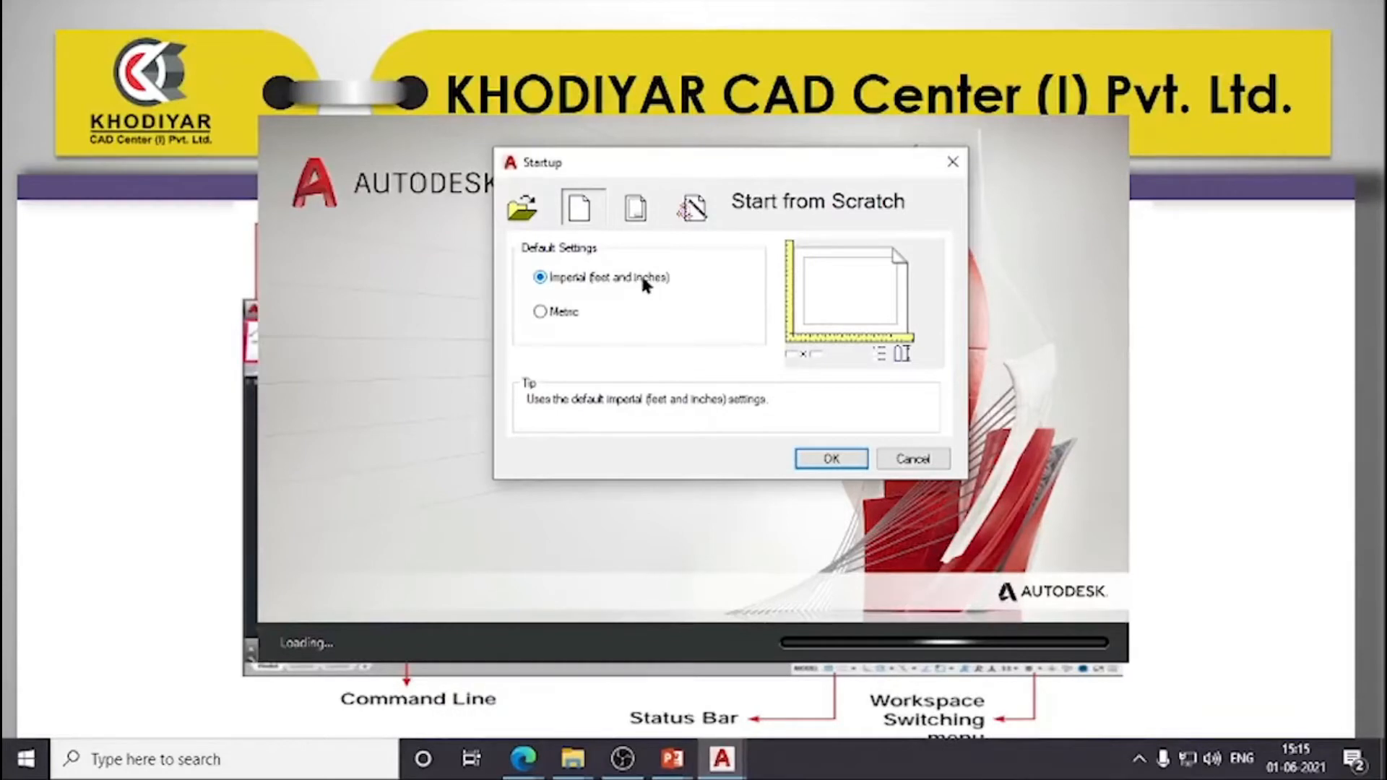
{"action": "left_click", "coordinate": [573, 312]}
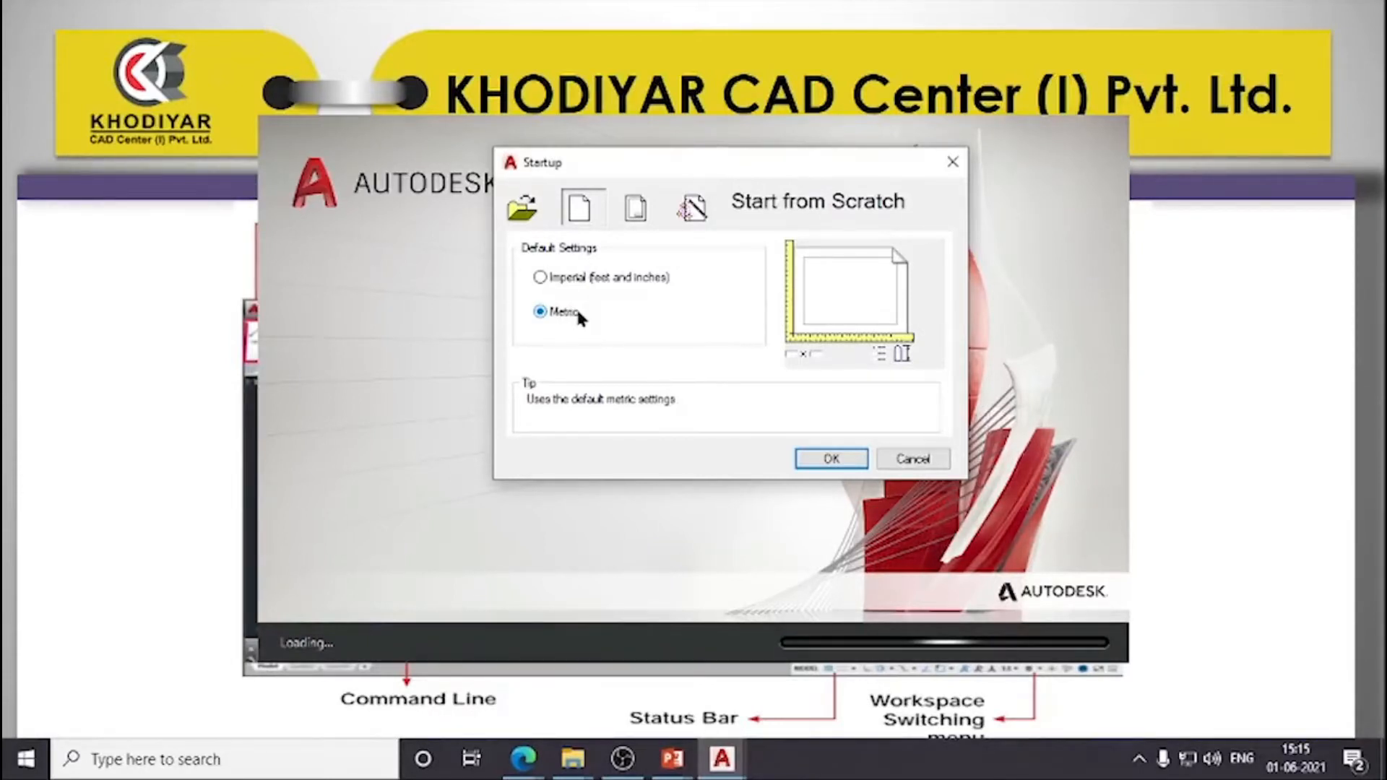
{"action": "left_click", "coordinate": [578, 281]}
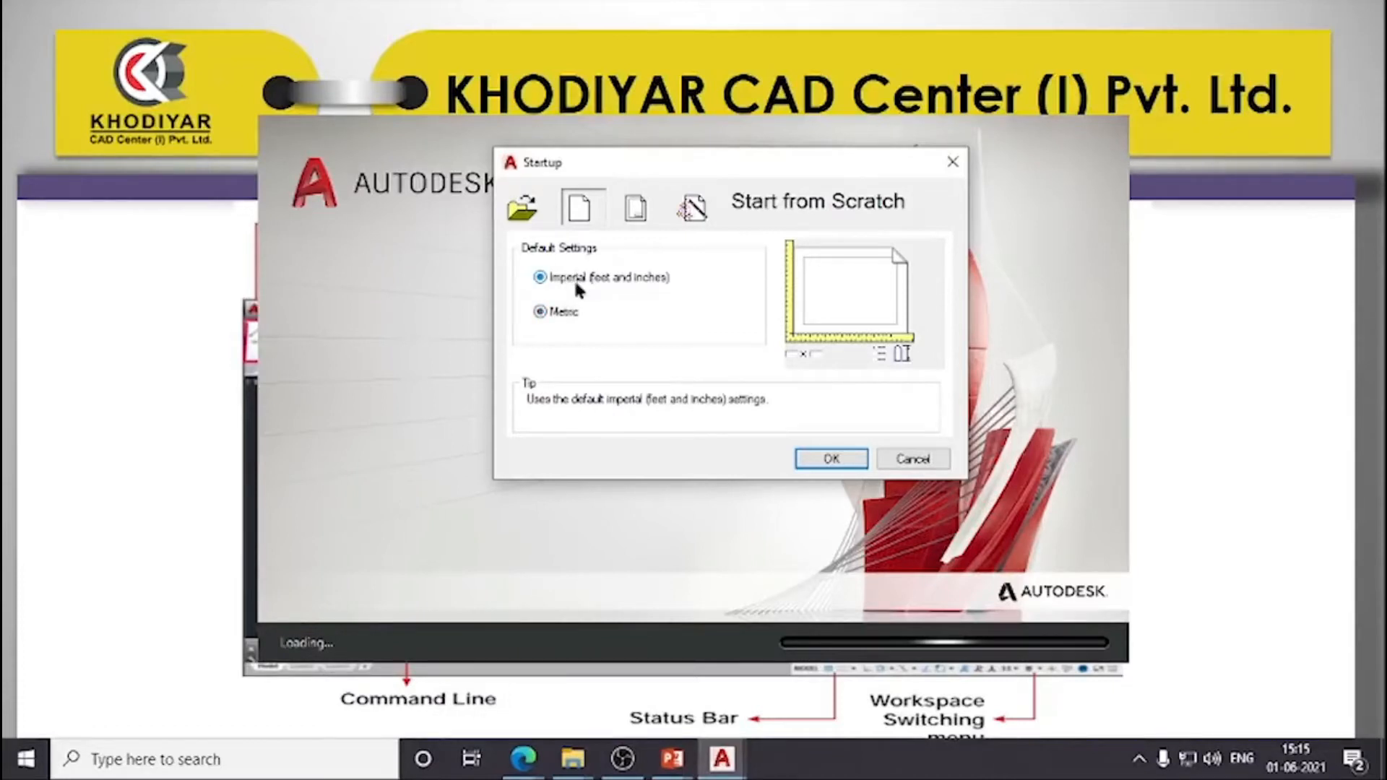
{"action": "left_click", "coordinate": [567, 315]}
{"action": "left_click", "coordinate": [565, 276]}
{"action": "left_click", "coordinate": [565, 310]}
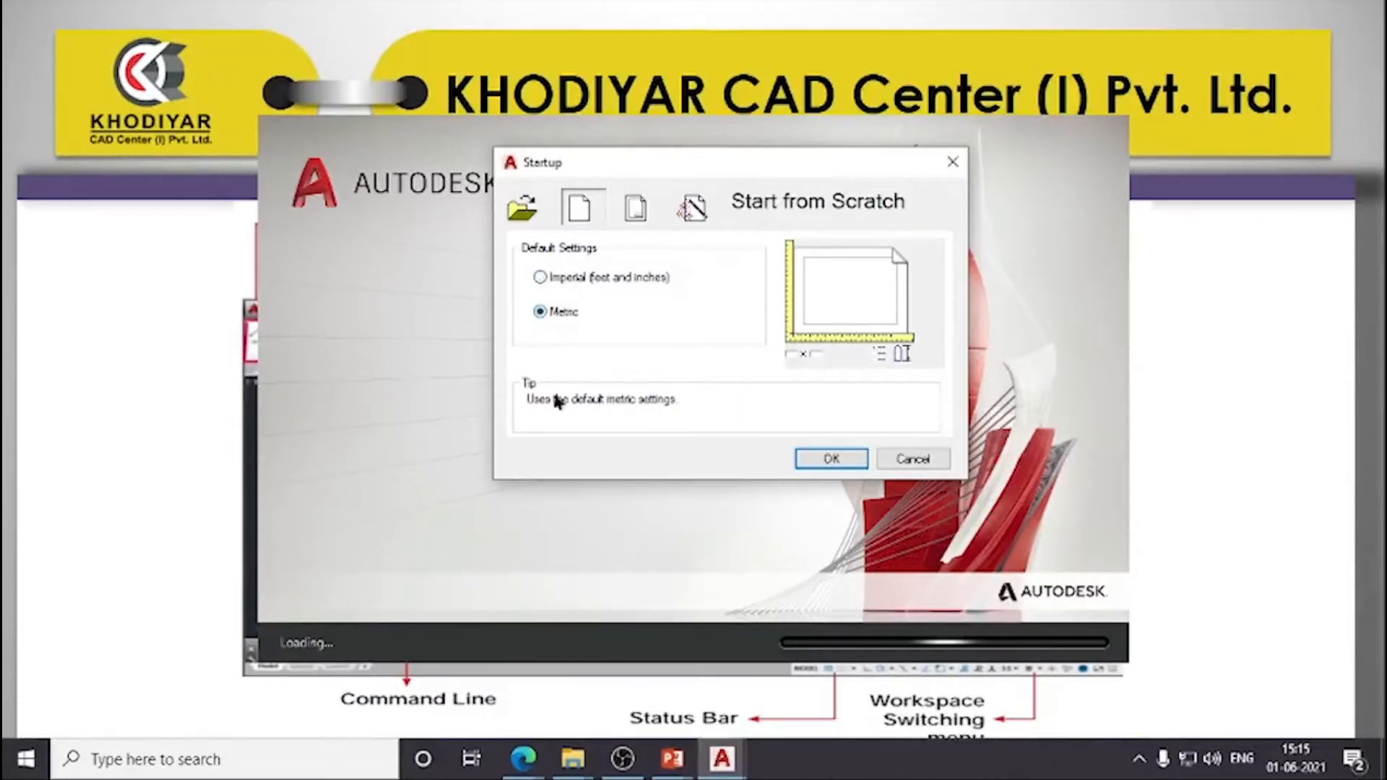
{"action": "left_click", "coordinate": [594, 274]}
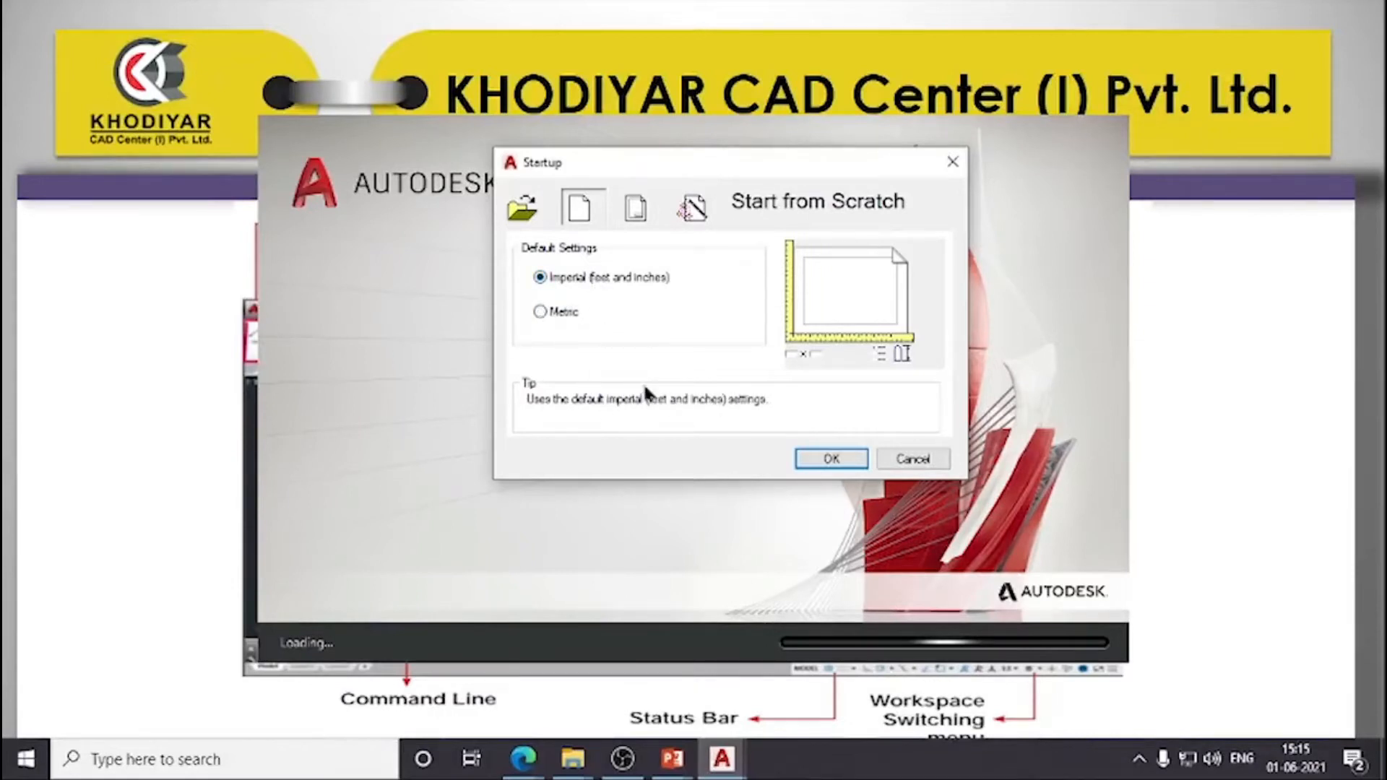
{"action": "left_click", "coordinate": [571, 315]}
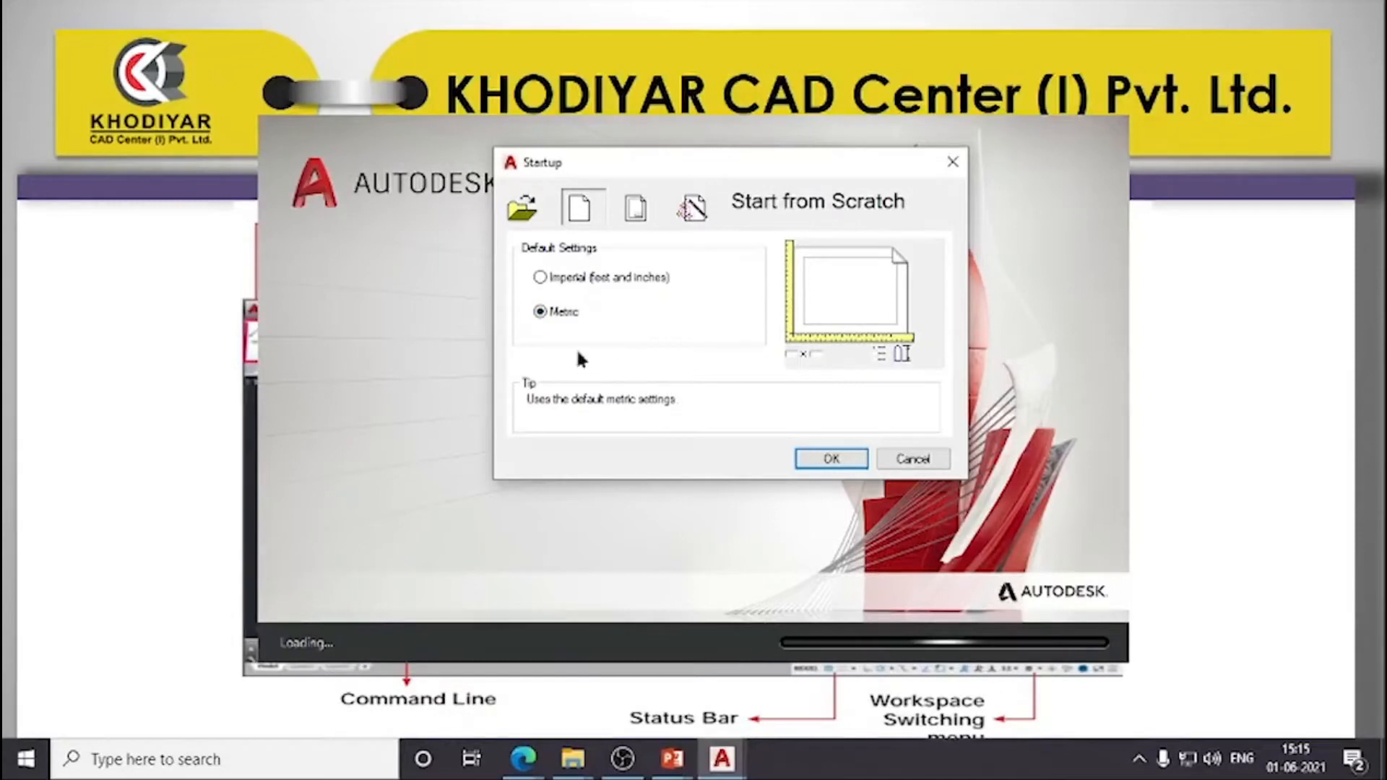
Step: Browse the available drawing templates and preview Acad3d.dwt with its description
{"action": "left_click", "coordinate": [635, 210]}
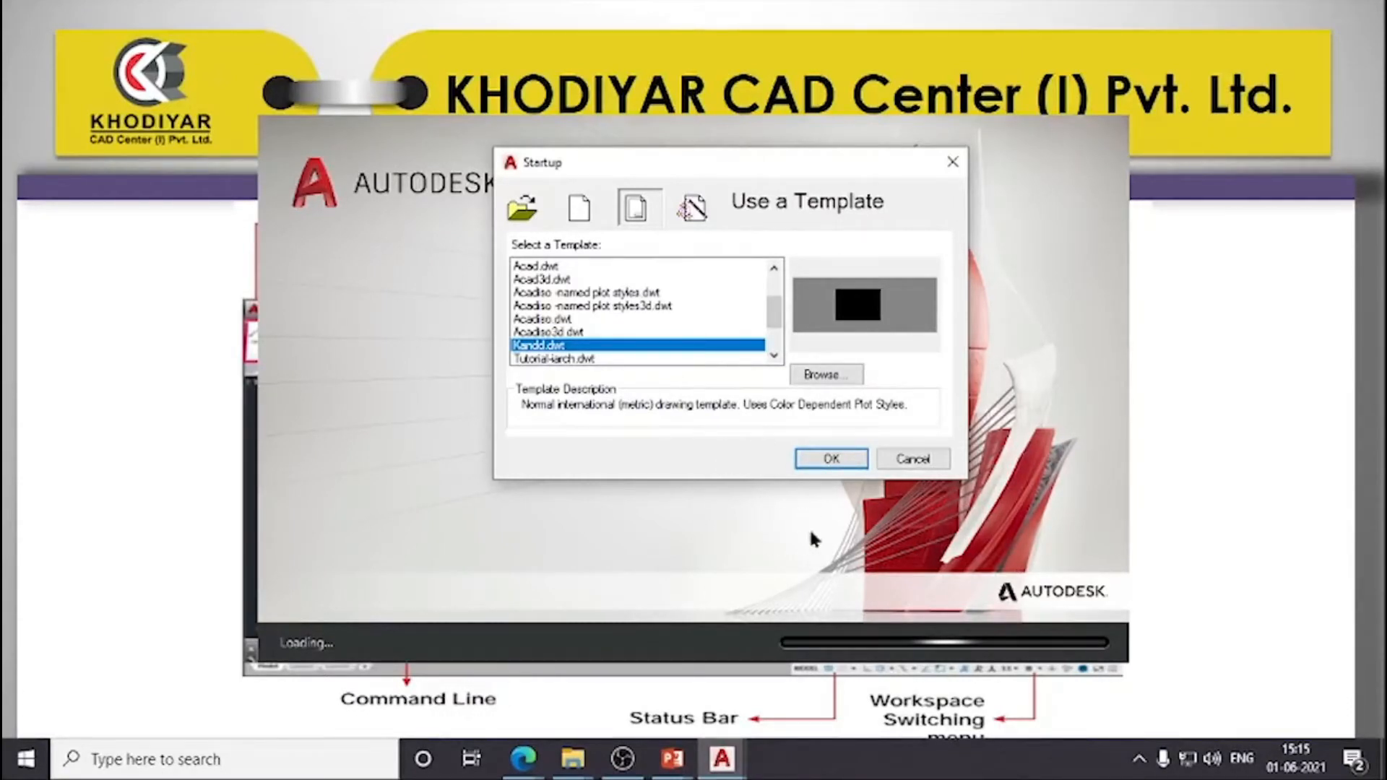
{"action": "mouse_move", "coordinate": [774, 312]}
{"action": "left_mouse_down"}
{"action": "mouse_move", "coordinate": [775, 285]}
{"action": "mouse_move", "coordinate": [775, 338]}
{"action": "mouse_move", "coordinate": [779, 291]}
{"action": "mouse_move", "coordinate": [780, 312]}
{"action": "left_mouse_up"}
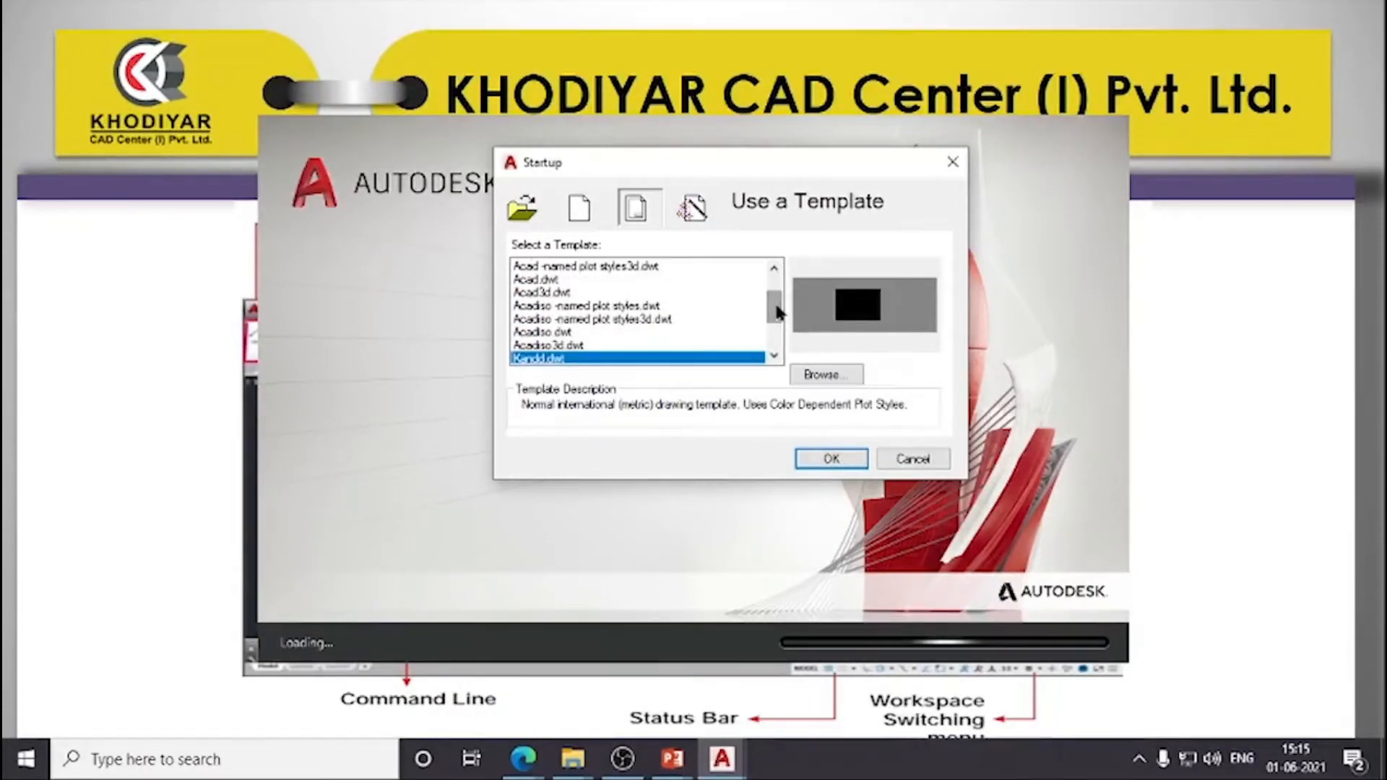
{"action": "left_click", "coordinate": [561, 292]}
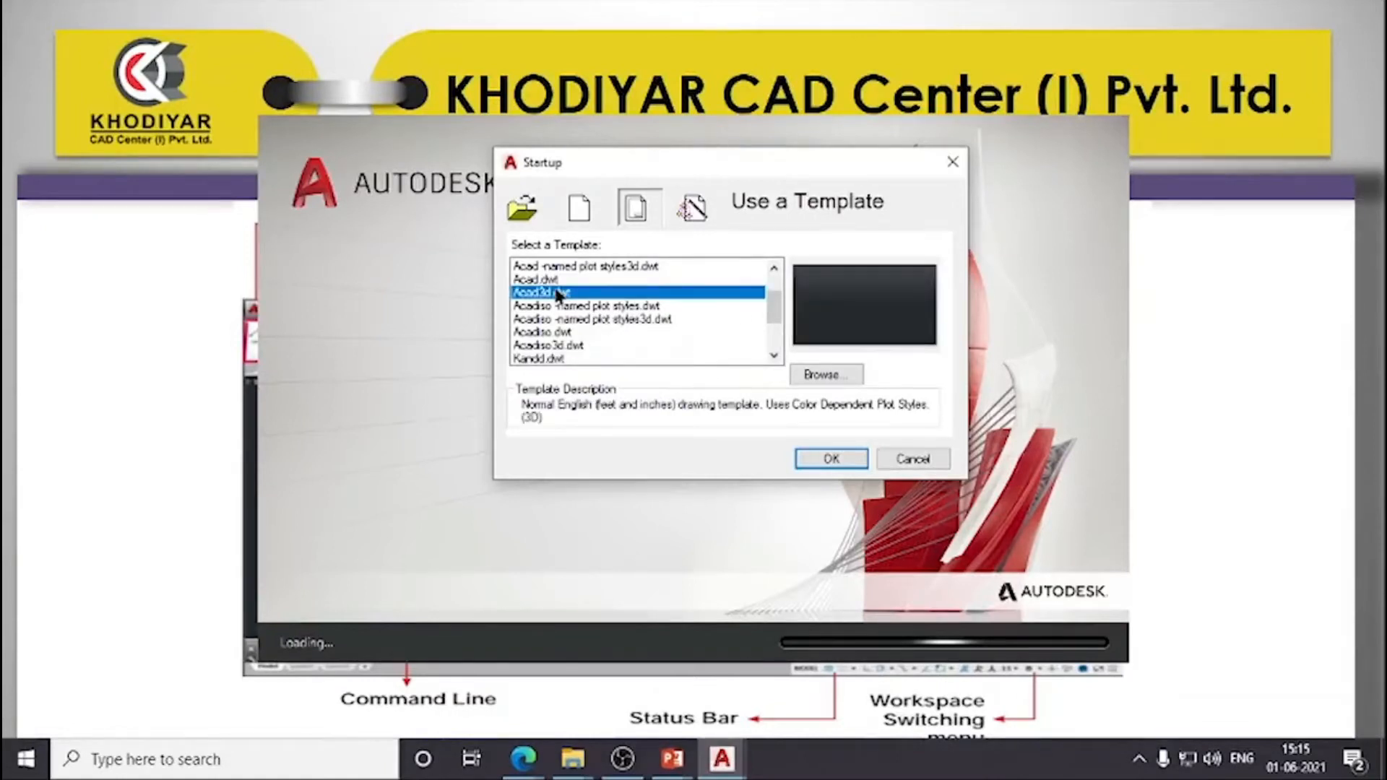
Step: Recheck the Start from Scratch unit options by selecting Imperial and returning to Metric
{"action": "left_click", "coordinate": [578, 217]}
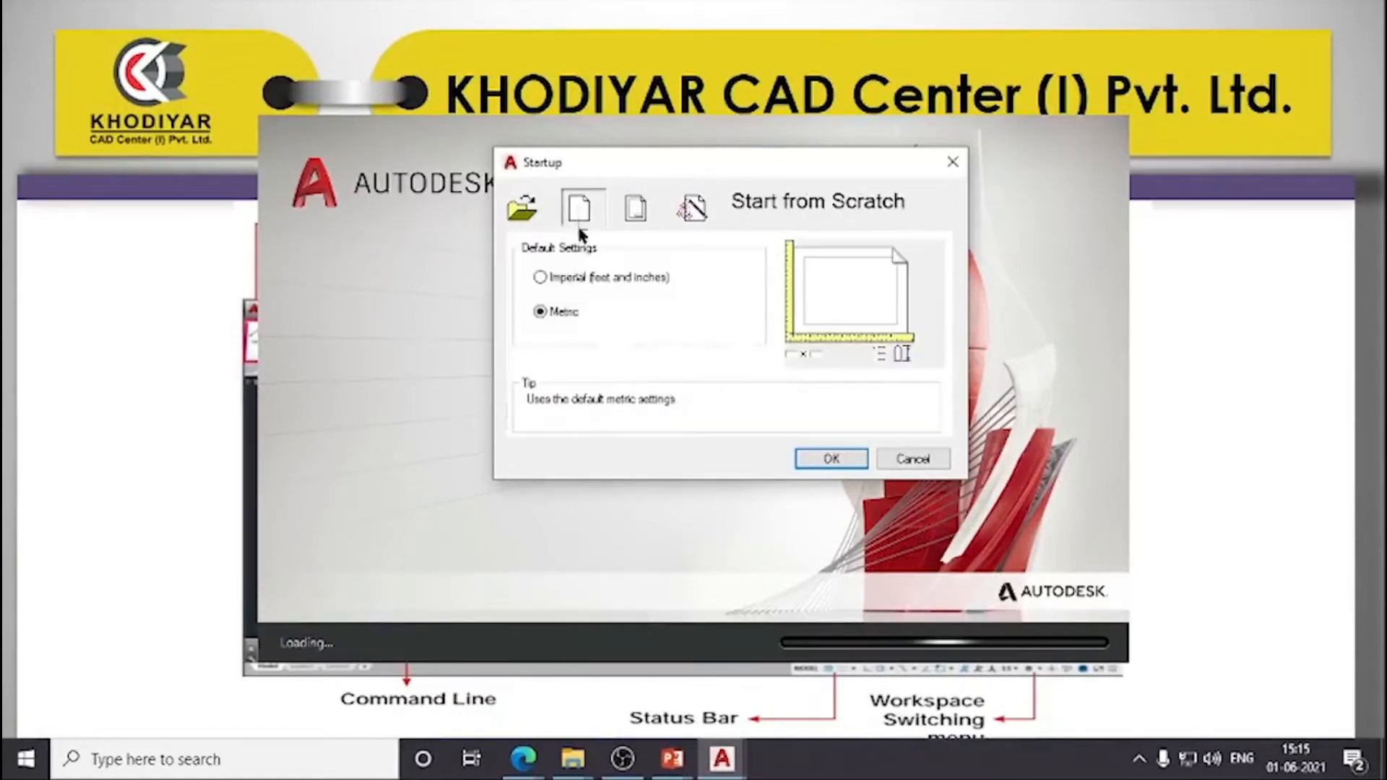
{"action": "left_click", "coordinate": [563, 281]}
{"action": "left_click", "coordinate": [563, 311]}
Step: Start a new drawing from the Acadiso.dwt template after a brief look at the setup wizards
{"action": "left_click", "coordinate": [633, 211]}
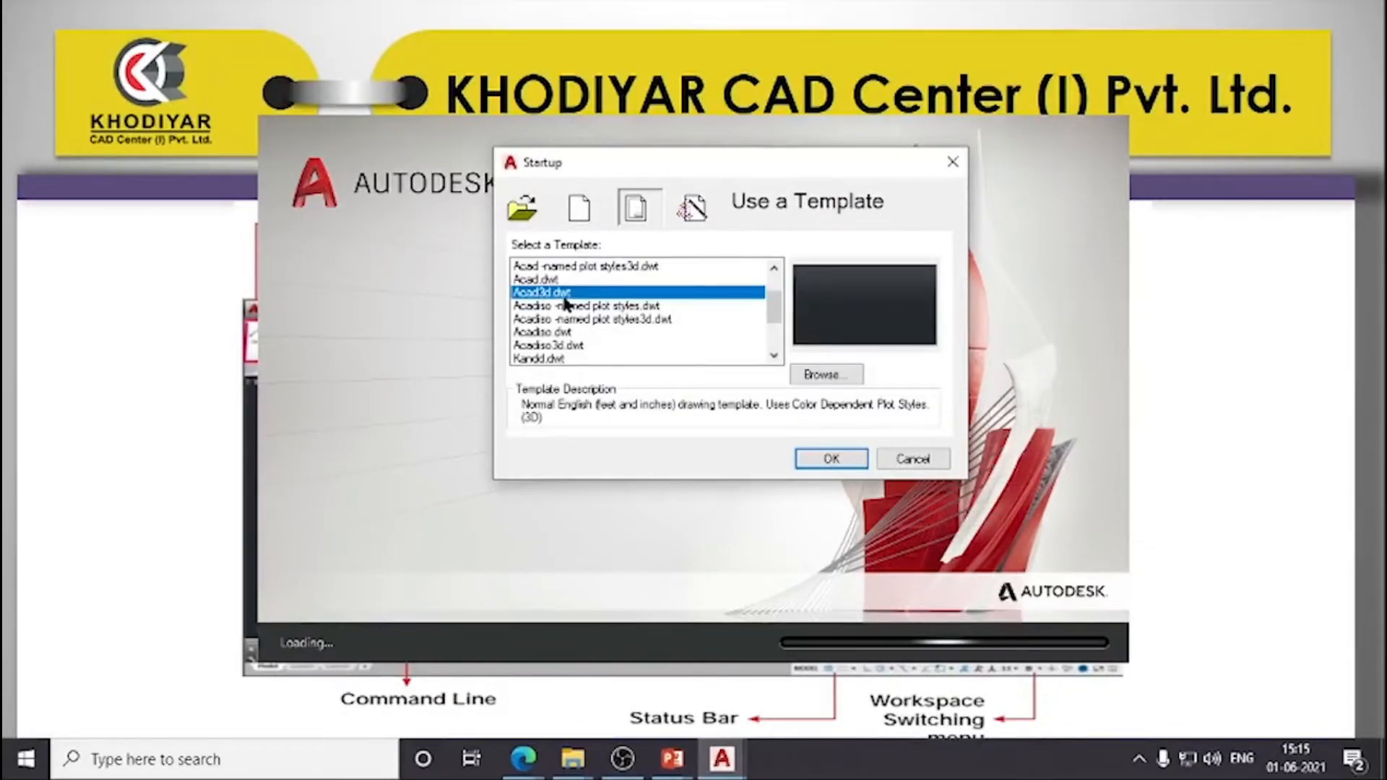
{"action": "left_click", "coordinate": [549, 332]}
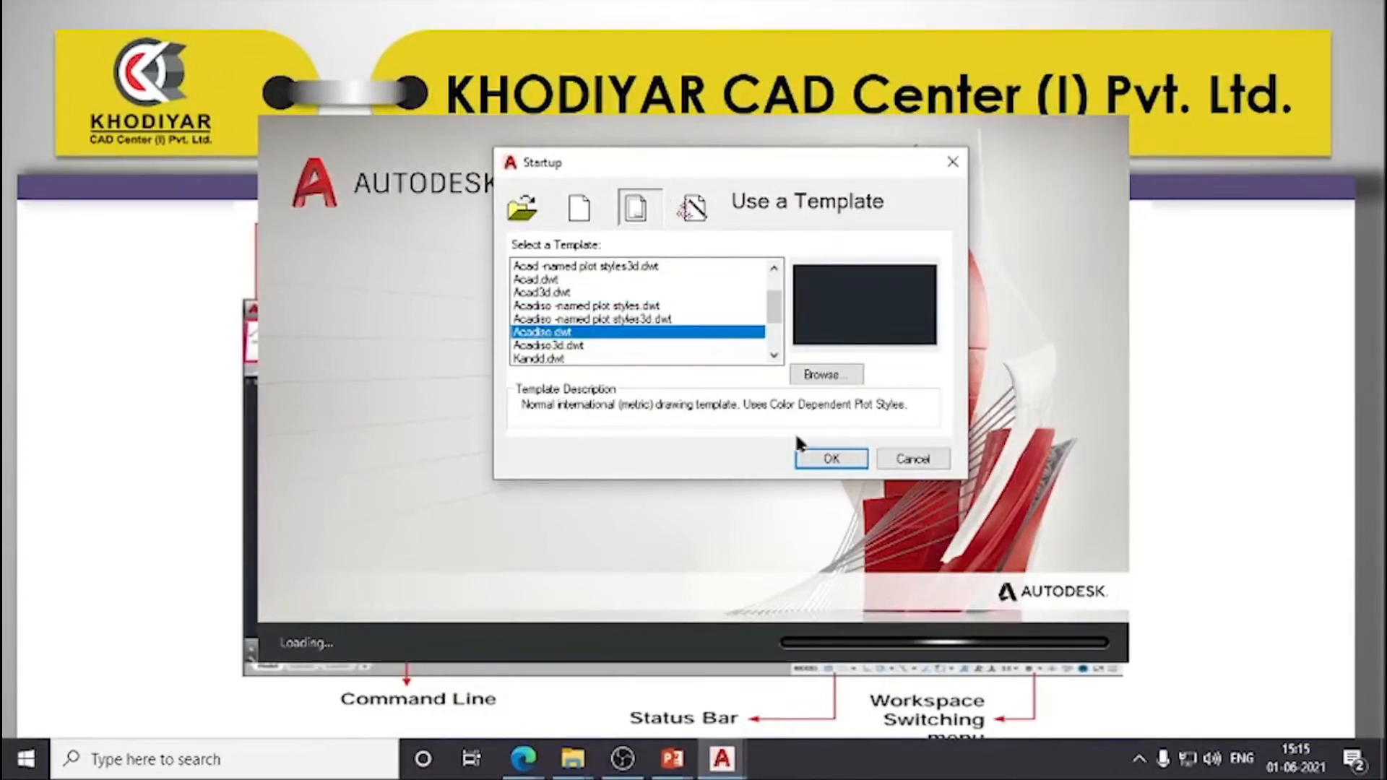
{"action": "left_click", "coordinate": [692, 207]}
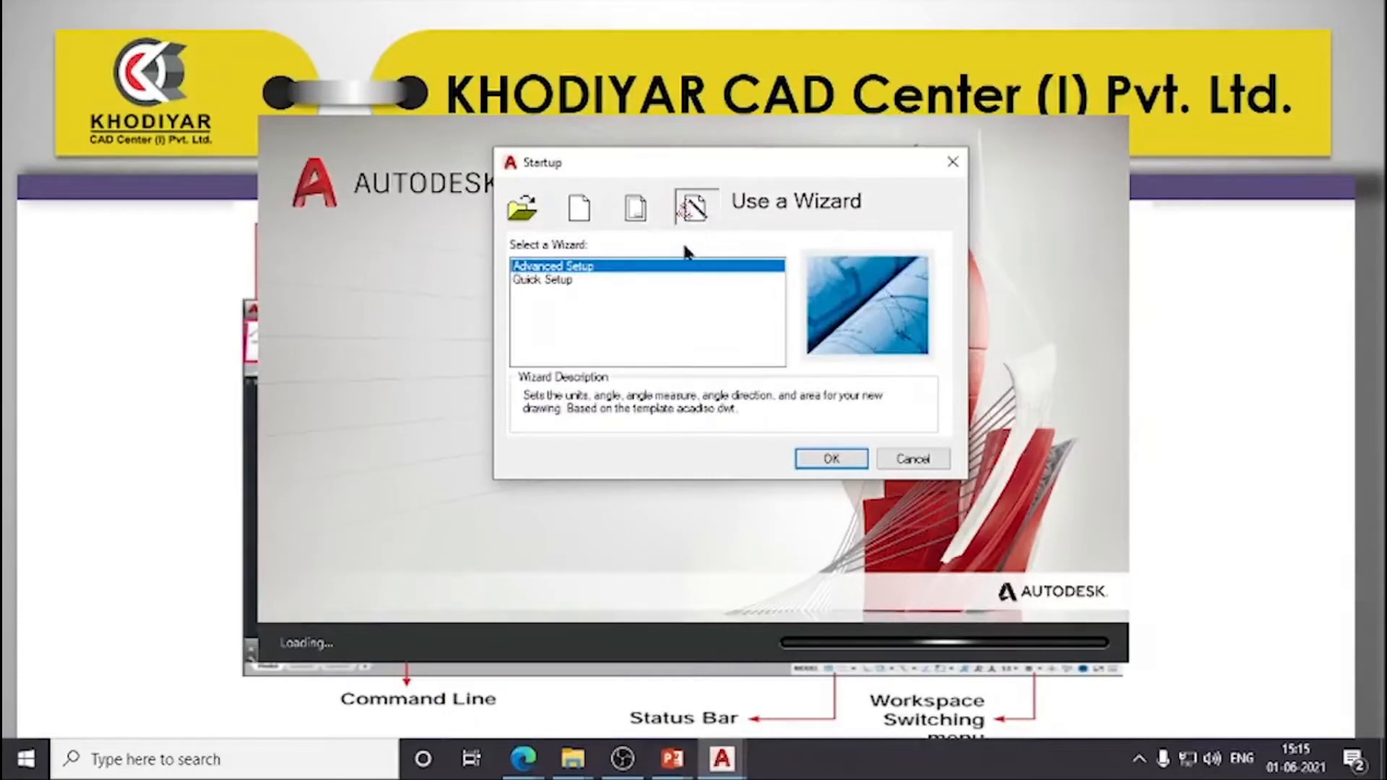
{"action": "left_click", "coordinate": [639, 211]}
{"action": "left_click", "coordinate": [824, 456]}
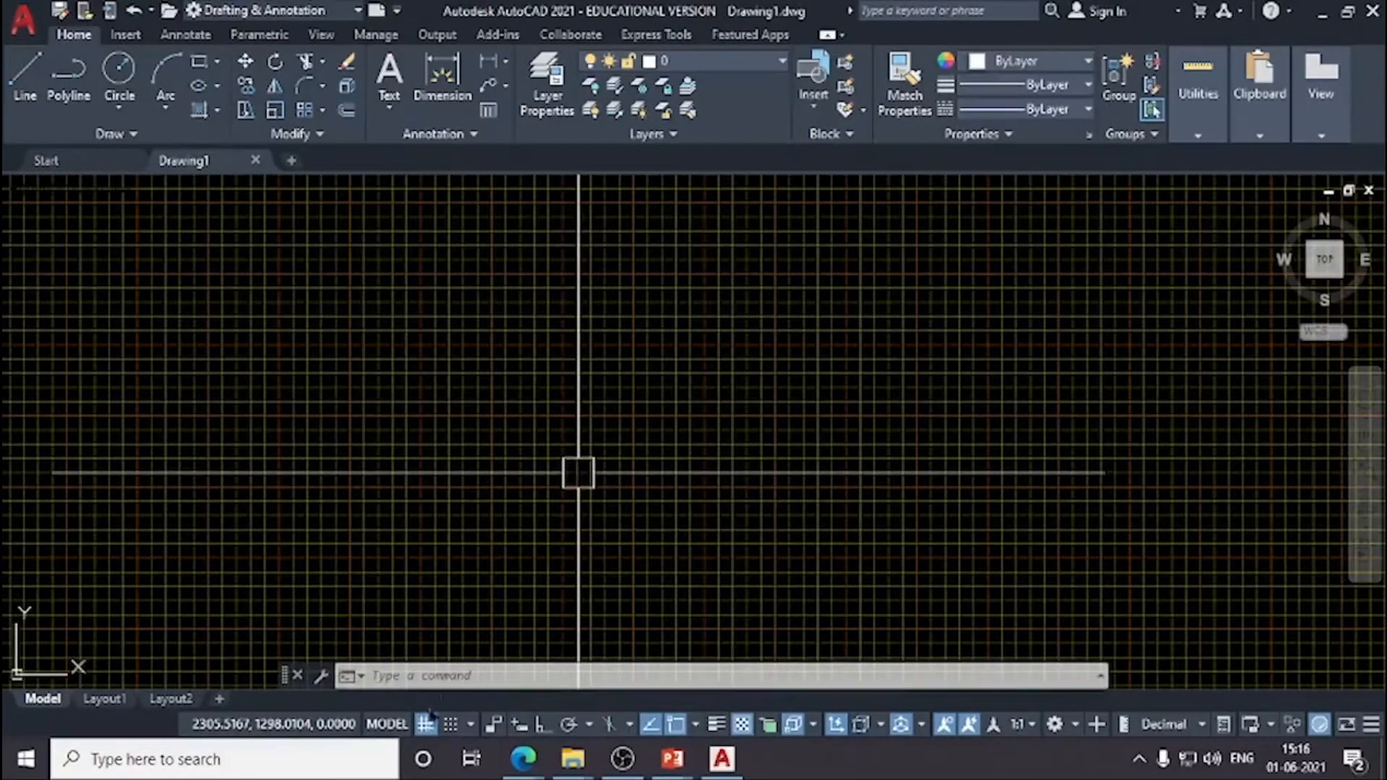
Step: Turn off the grid display in the drawing area of Drawing1
{"action": "key", "text": "F7"}
{"action": "scroll", "coordinate": [401, 197], "scroll_direction": "down", "scroll_amount": 5}
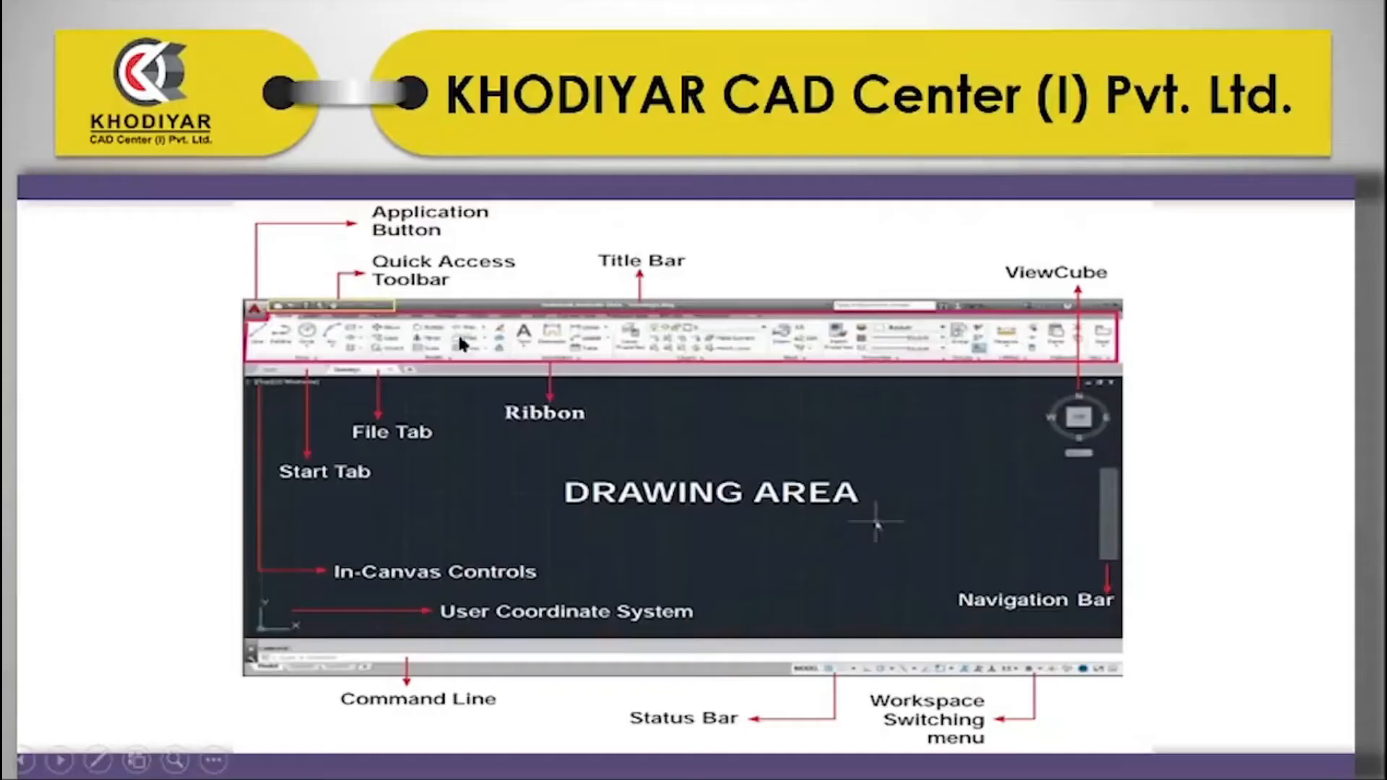
Step: Circle the application button and its label in red on the PowerPoint interface slide, and erase the ink
{"action": "key", "text": "ctrl+p"}
{"action": "mouse_move", "coordinate": [290, 291]}
{"action": "left_mouse_down"}
{"action": "mouse_move", "coordinate": [239, 306]}
{"action": "mouse_move", "coordinate": [292, 293]}
{"action": "left_mouse_up"}
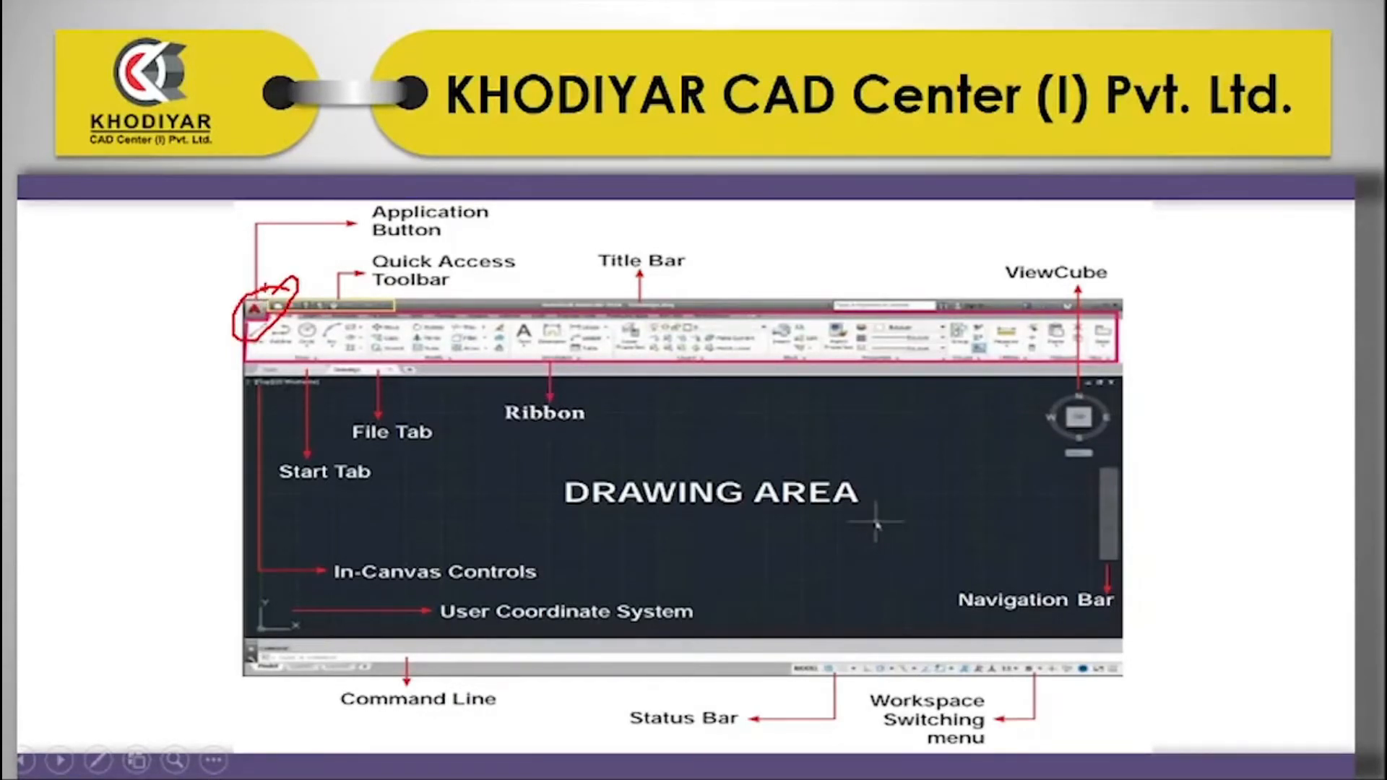
{"action": "mouse_move", "coordinate": [387, 248]}
{"action": "left_mouse_down"}
{"action": "mouse_move", "coordinate": [499, 211]}
{"action": "mouse_move", "coordinate": [426, 167]}
{"action": "left_mouse_up"}
{"action": "key", "text": "Escape"}
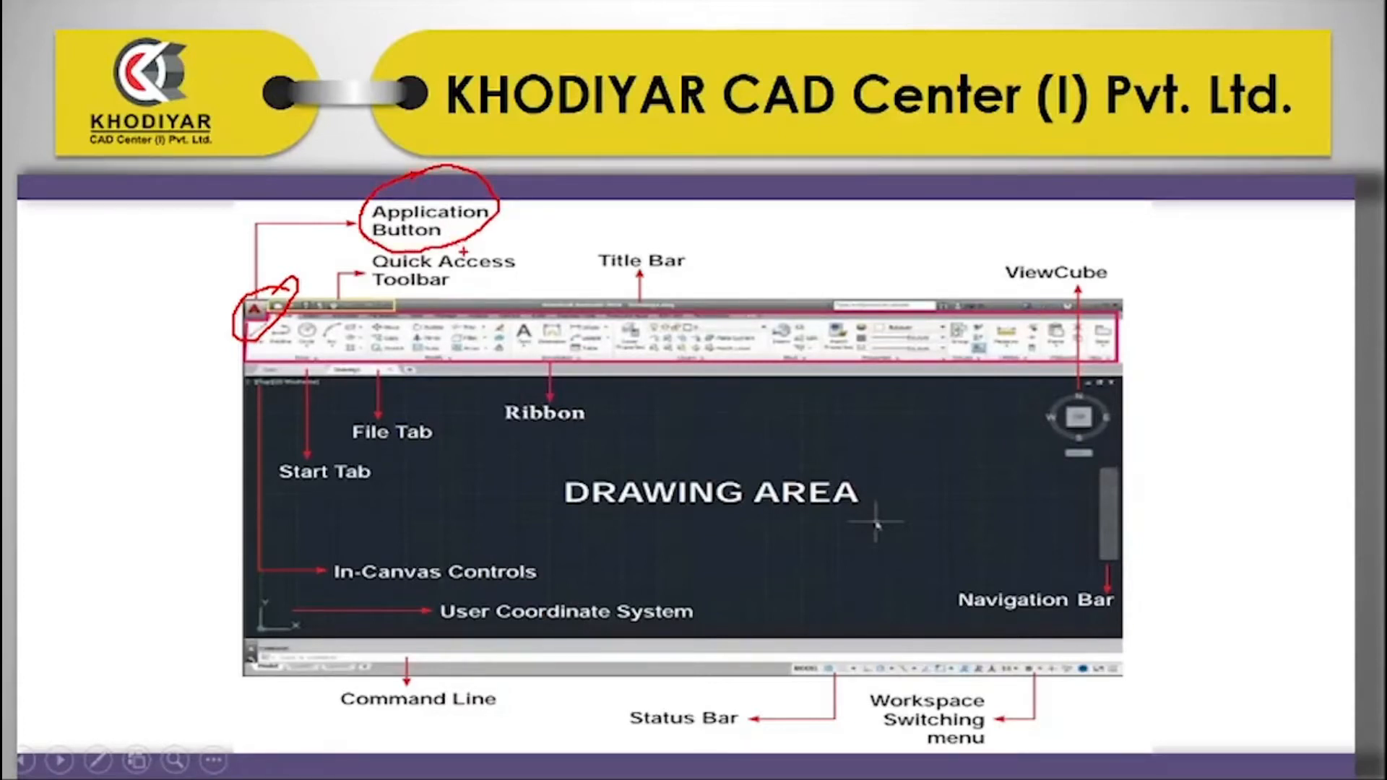
{"action": "key", "text": "e"}
Step: Alternate between AutoCAD and the PowerPoint interface slide to compare the labelled areas with the real window, finishing in AutoCAD
{"action": "key", "text": "alt+Tab"}
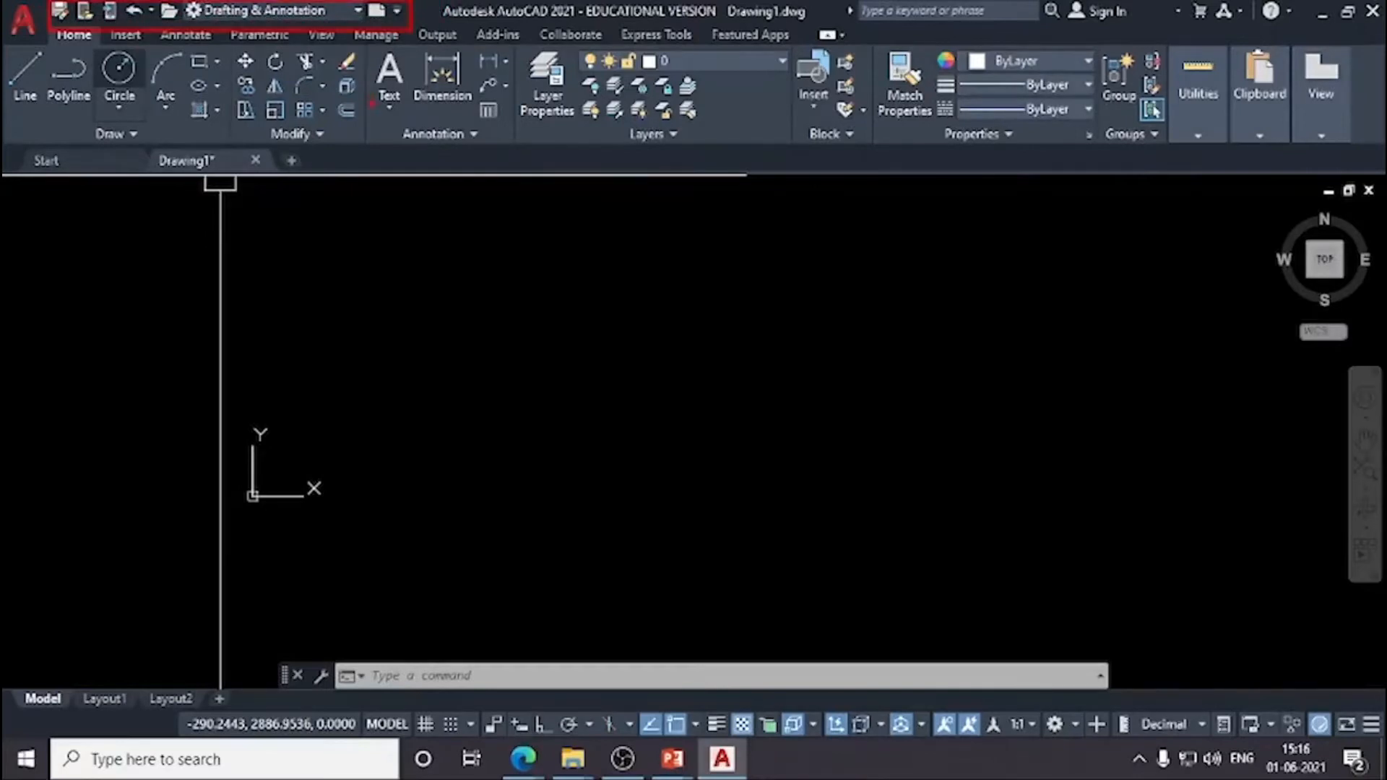
{"action": "key", "text": "Escape"}
{"action": "key", "text": "alt+Tab"}
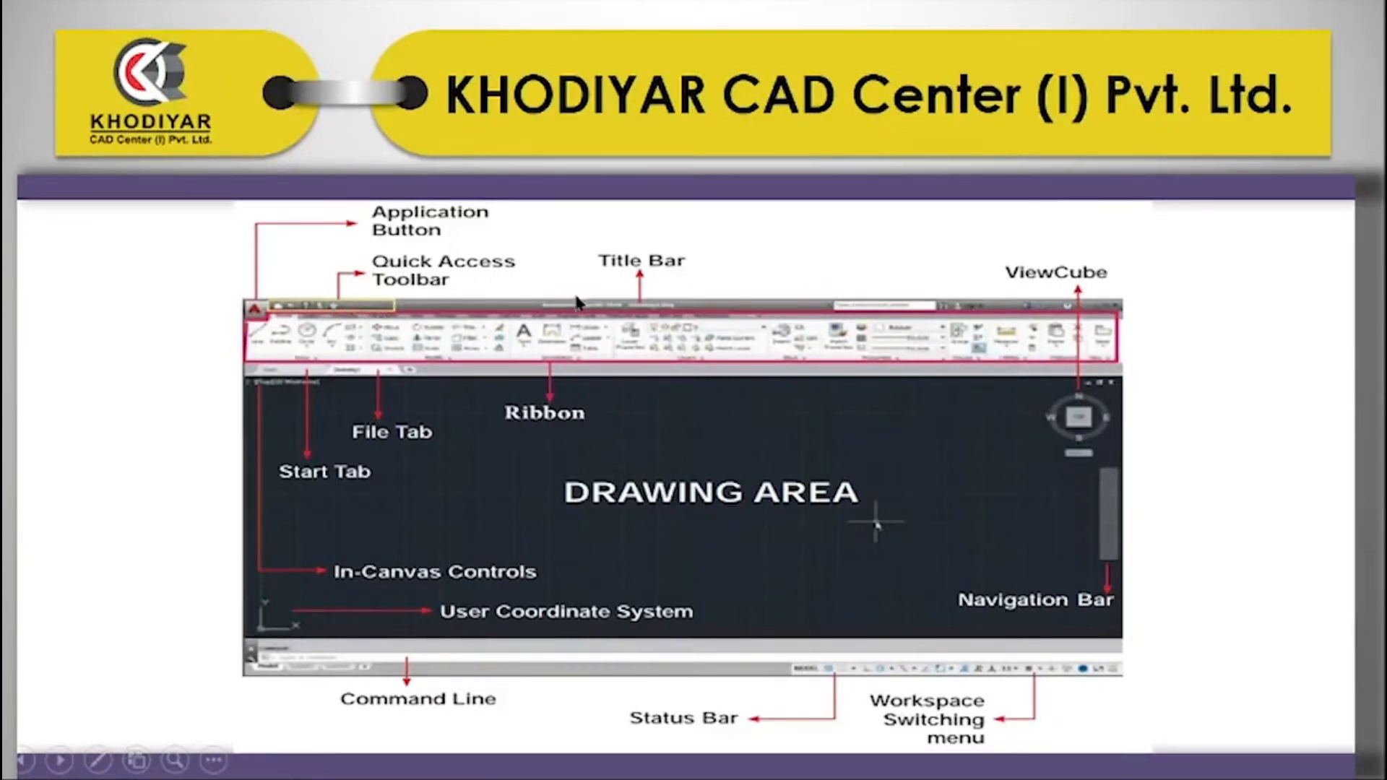
{"action": "key", "text": "alt+Tab"}
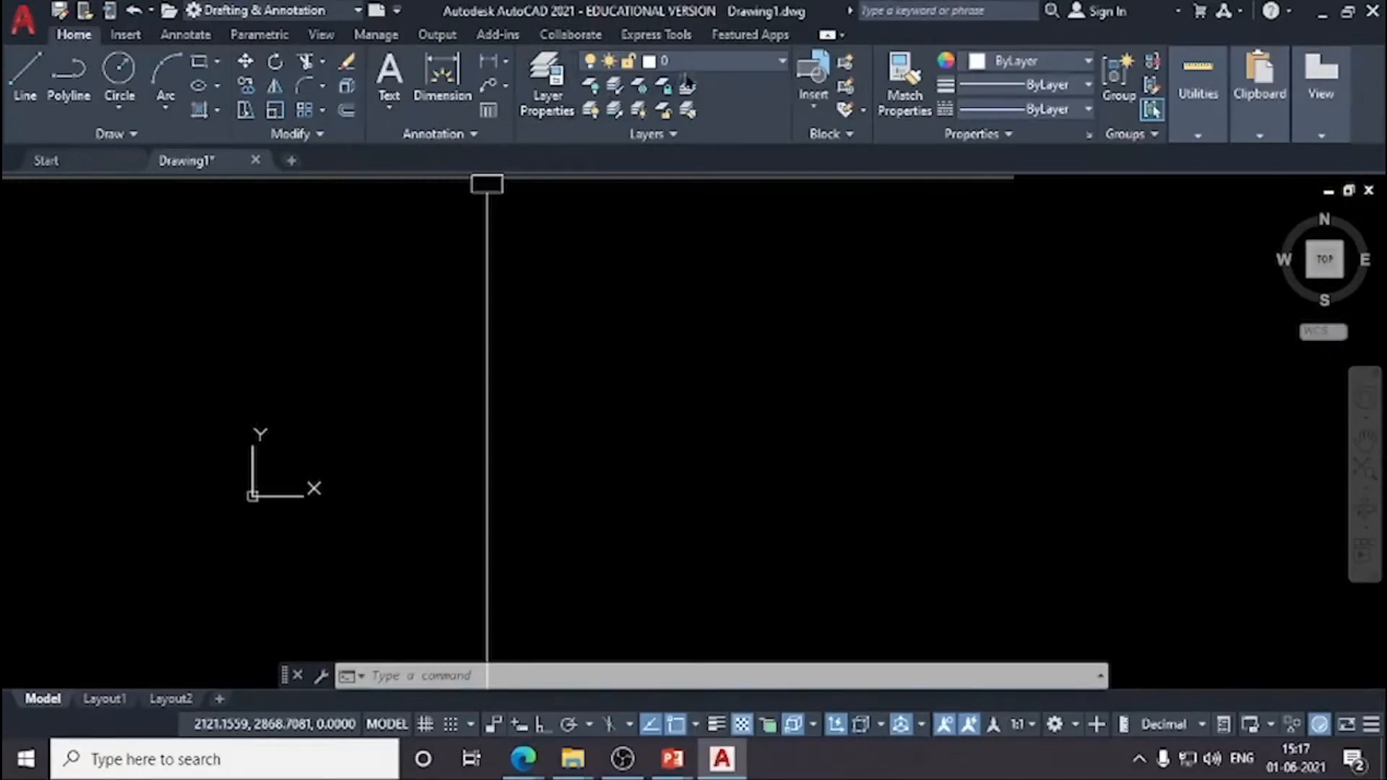
{"action": "key", "text": "alt+Tab"}
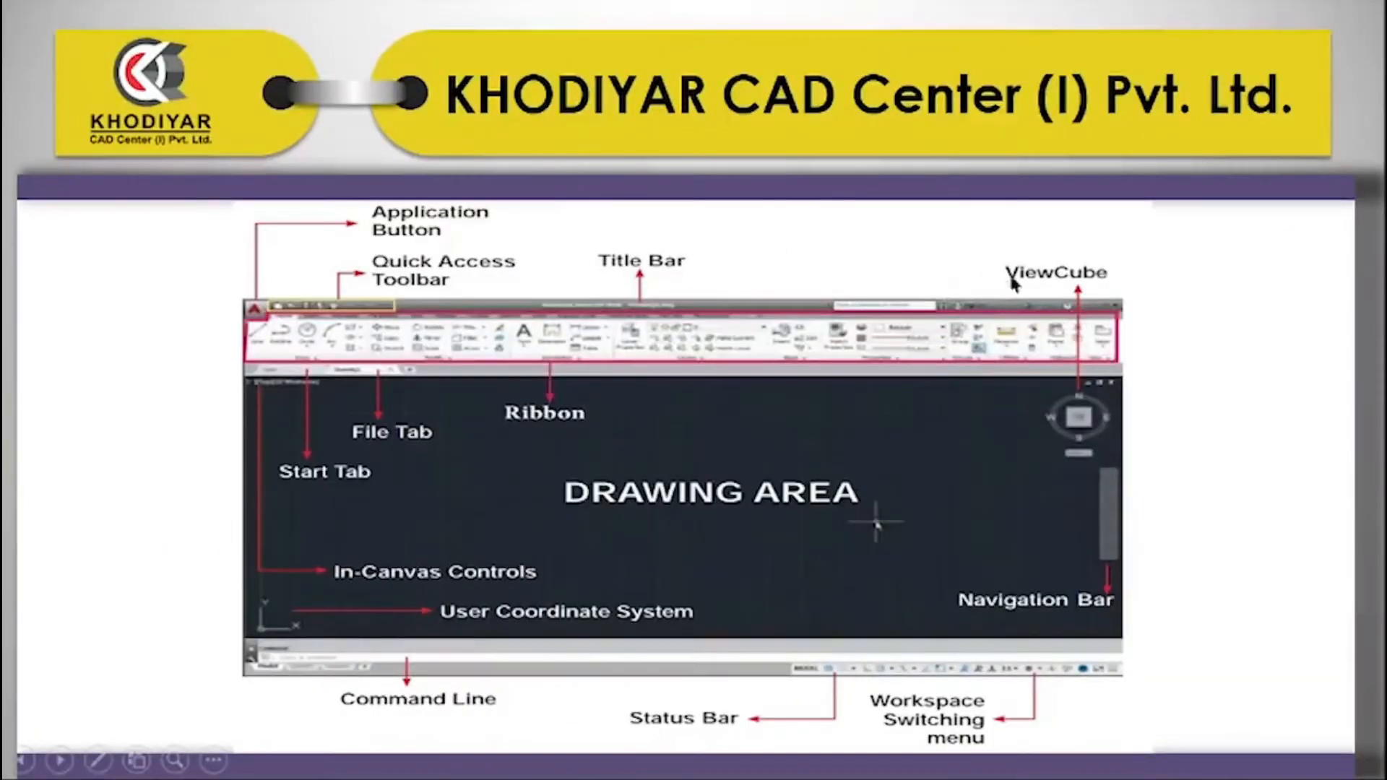
{"action": "key", "text": "alt+Tab"}
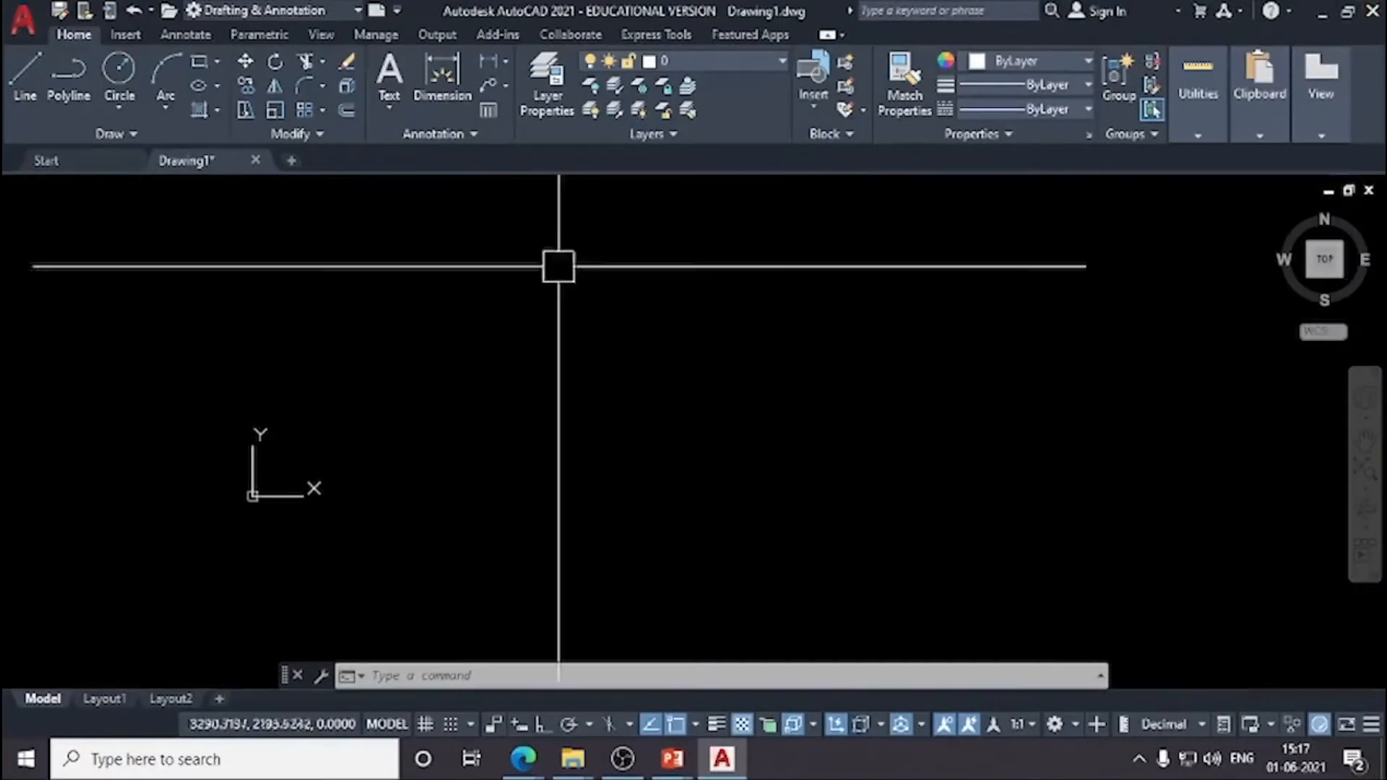
Step: Display the classic menu bar above the ribbon
{"action": "left_click", "coordinate": [397, 10]}
{"action": "left_click", "coordinate": [499, 479]}
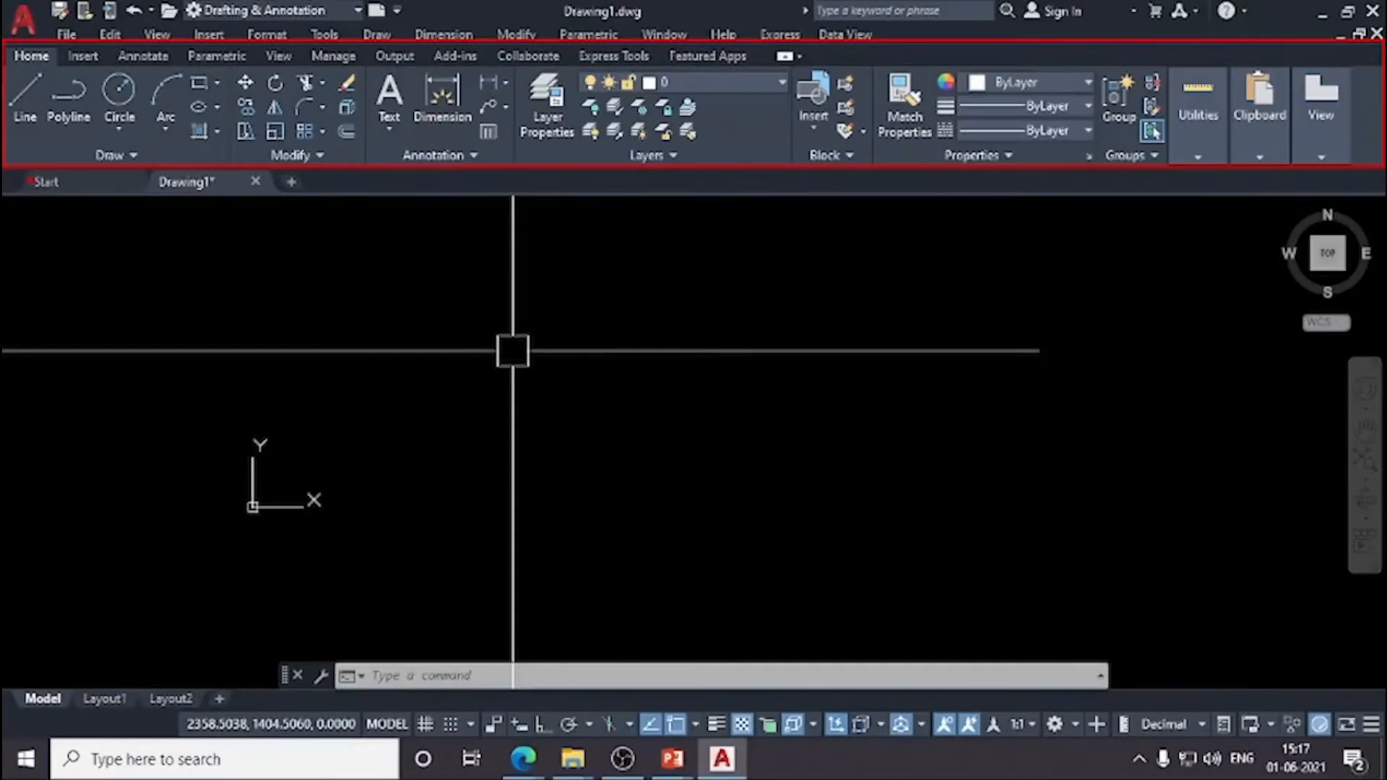
Step: Examine the tools on the Insert, Annotate, Parametric and View ribbon tabs, ending with the Home tools showing
{"action": "left_click", "coordinate": [83, 56]}
{"action": "left_click", "coordinate": [142, 57]}
{"action": "left_click", "coordinate": [31, 56]}
{"action": "left_click", "coordinate": [82, 56]}
{"action": "left_click", "coordinate": [143, 56]}
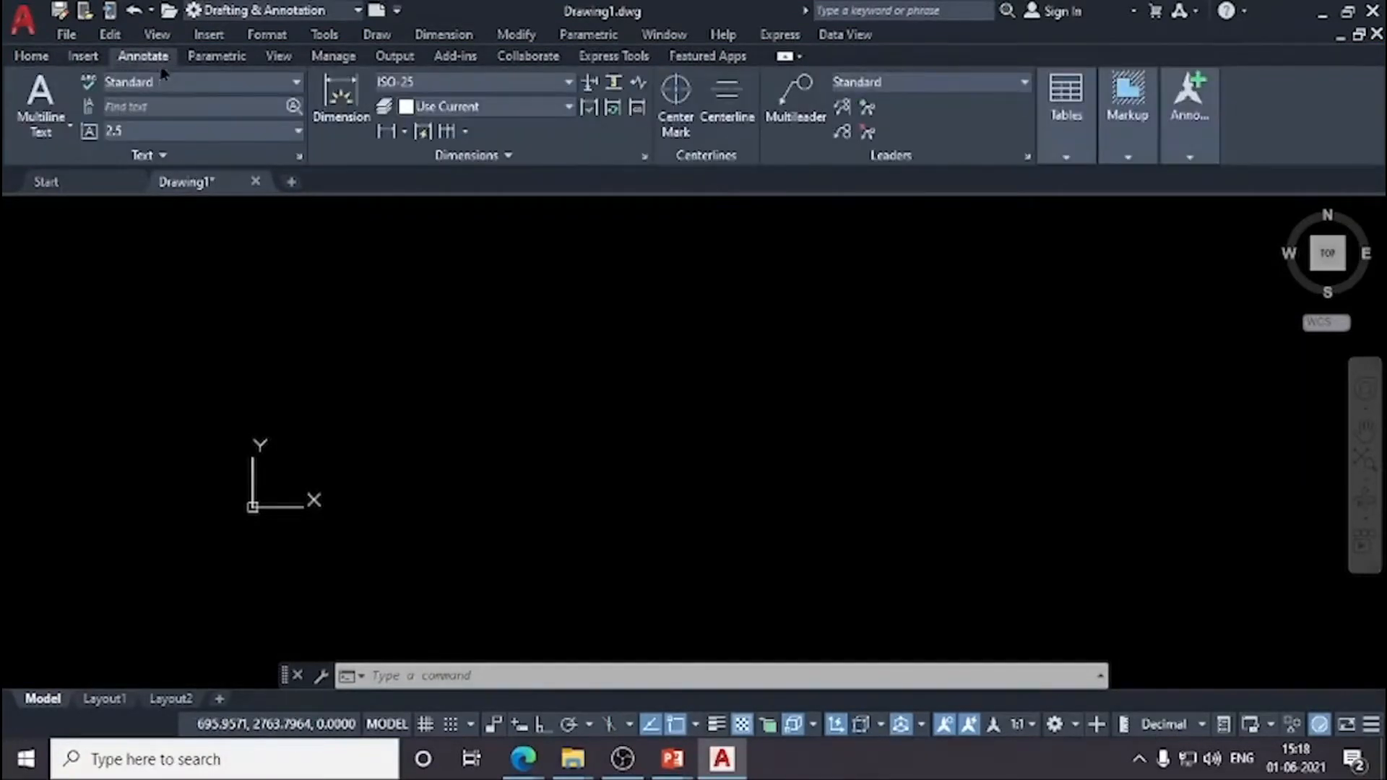
{"action": "left_click", "coordinate": [217, 56]}
{"action": "left_click", "coordinate": [278, 56]}
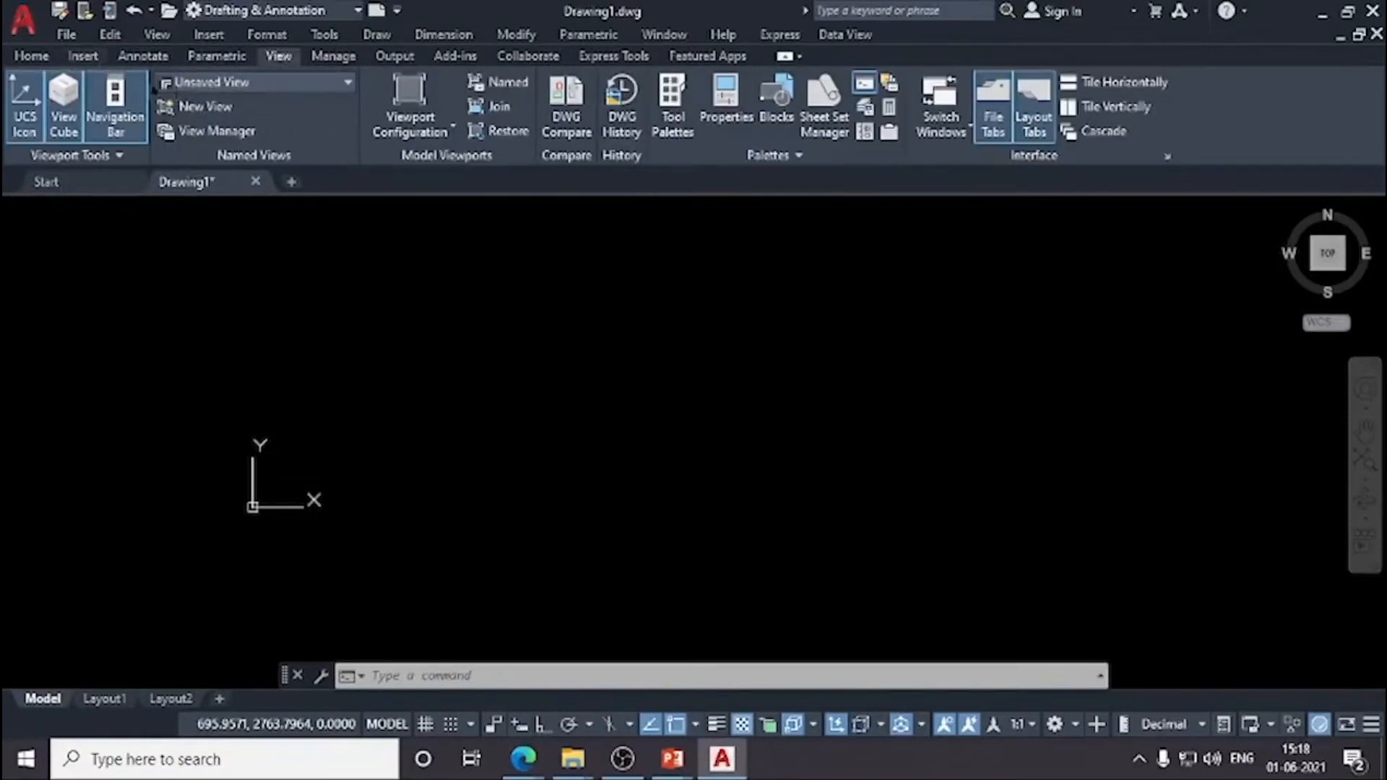
{"action": "left_click", "coordinate": [33, 57]}
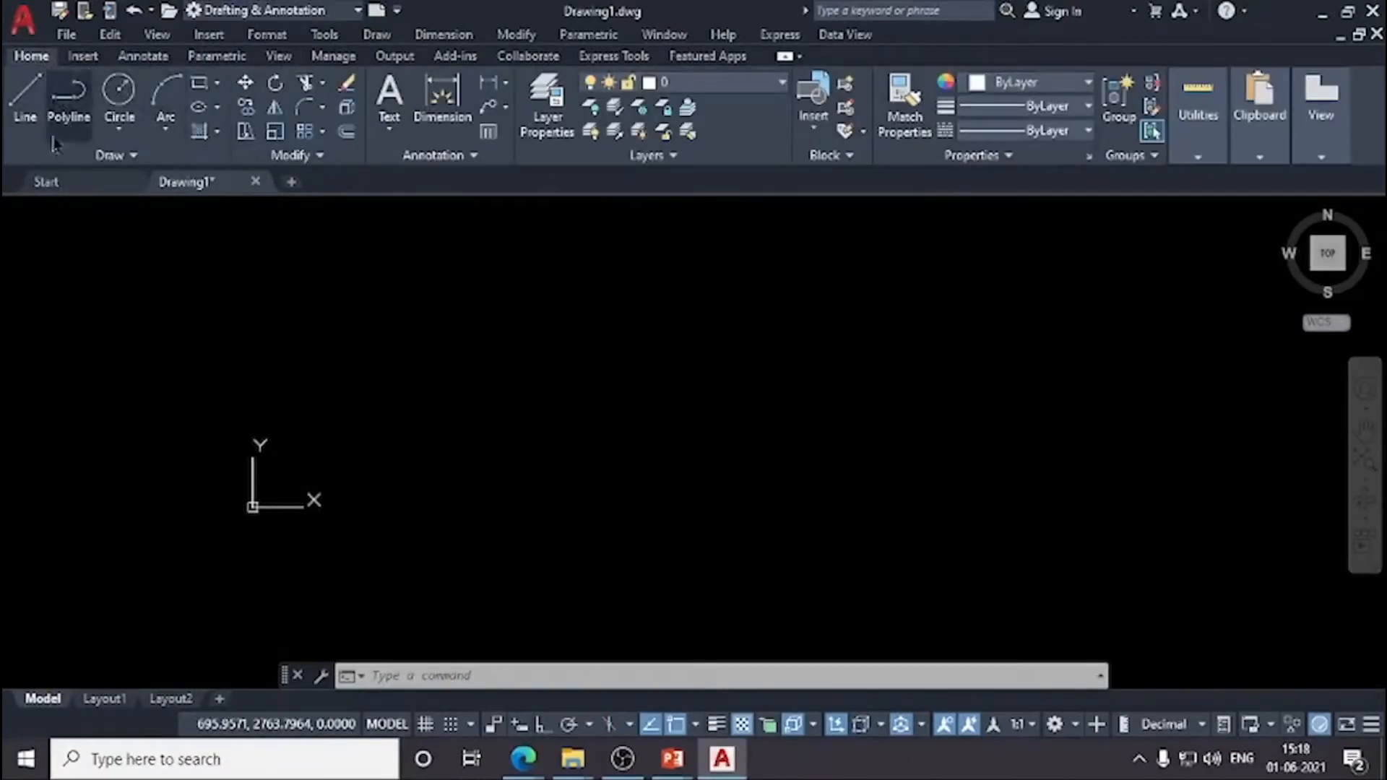
{"action": "left_click", "coordinate": [106, 60]}
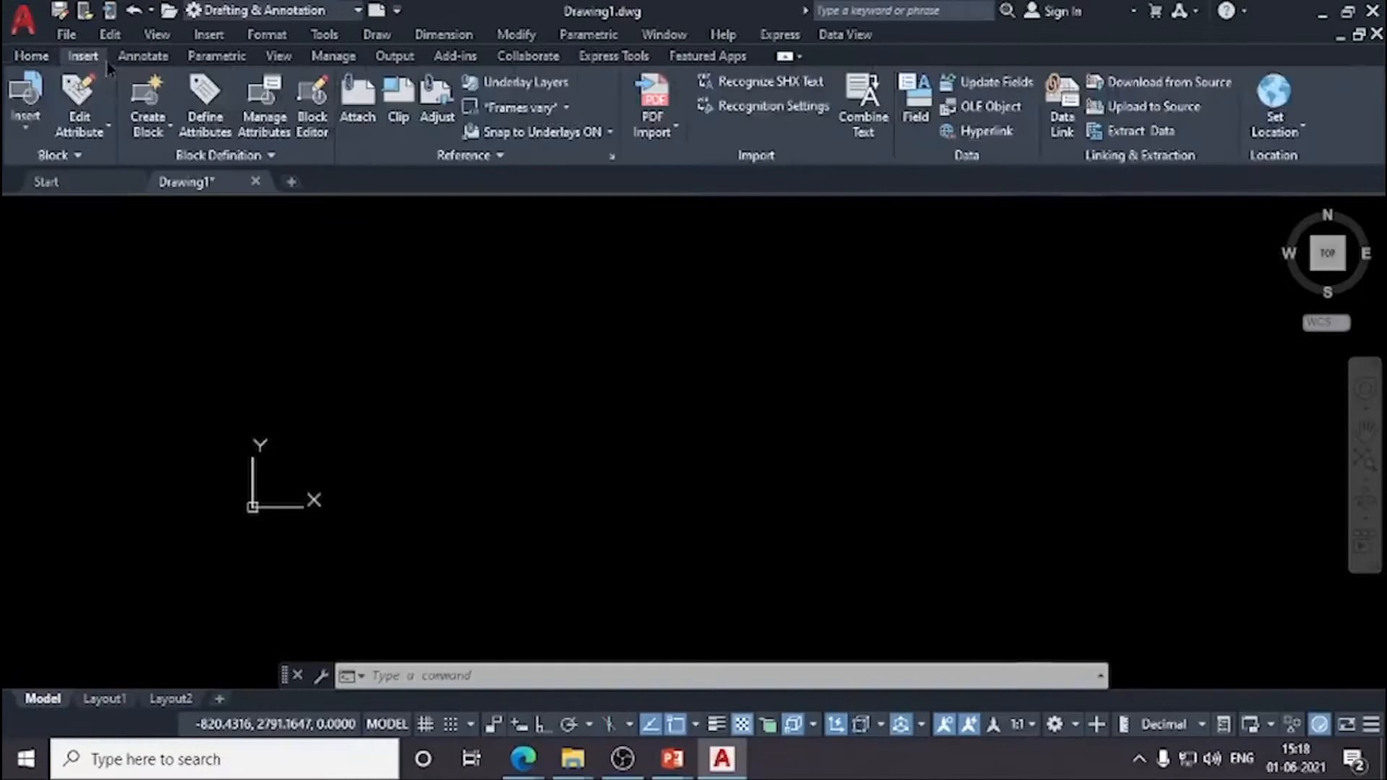
{"action": "left_click", "coordinate": [143, 56]}
{"action": "left_click", "coordinate": [217, 57]}
{"action": "left_click", "coordinate": [279, 56]}
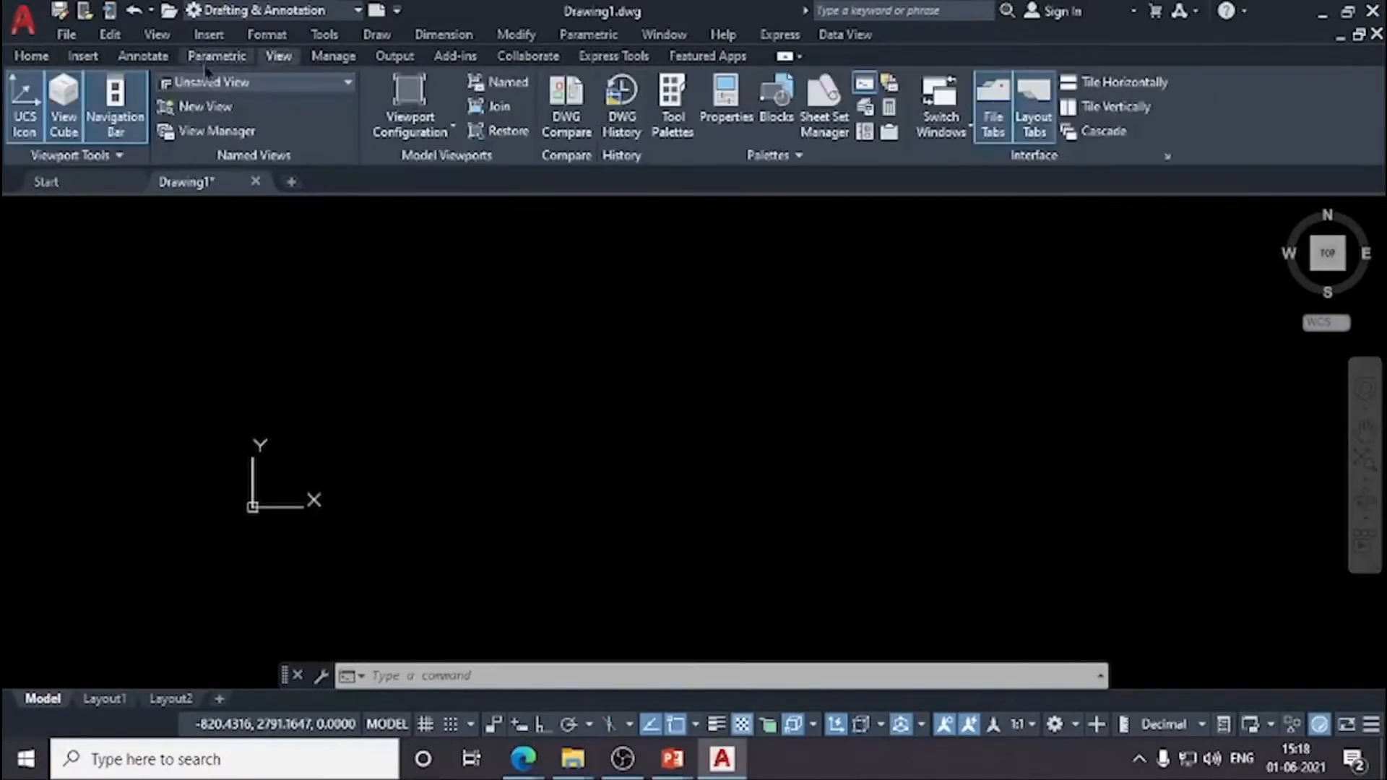
{"action": "left_click", "coordinate": [32, 56]}
{"action": "left_click", "coordinate": [91, 58]}
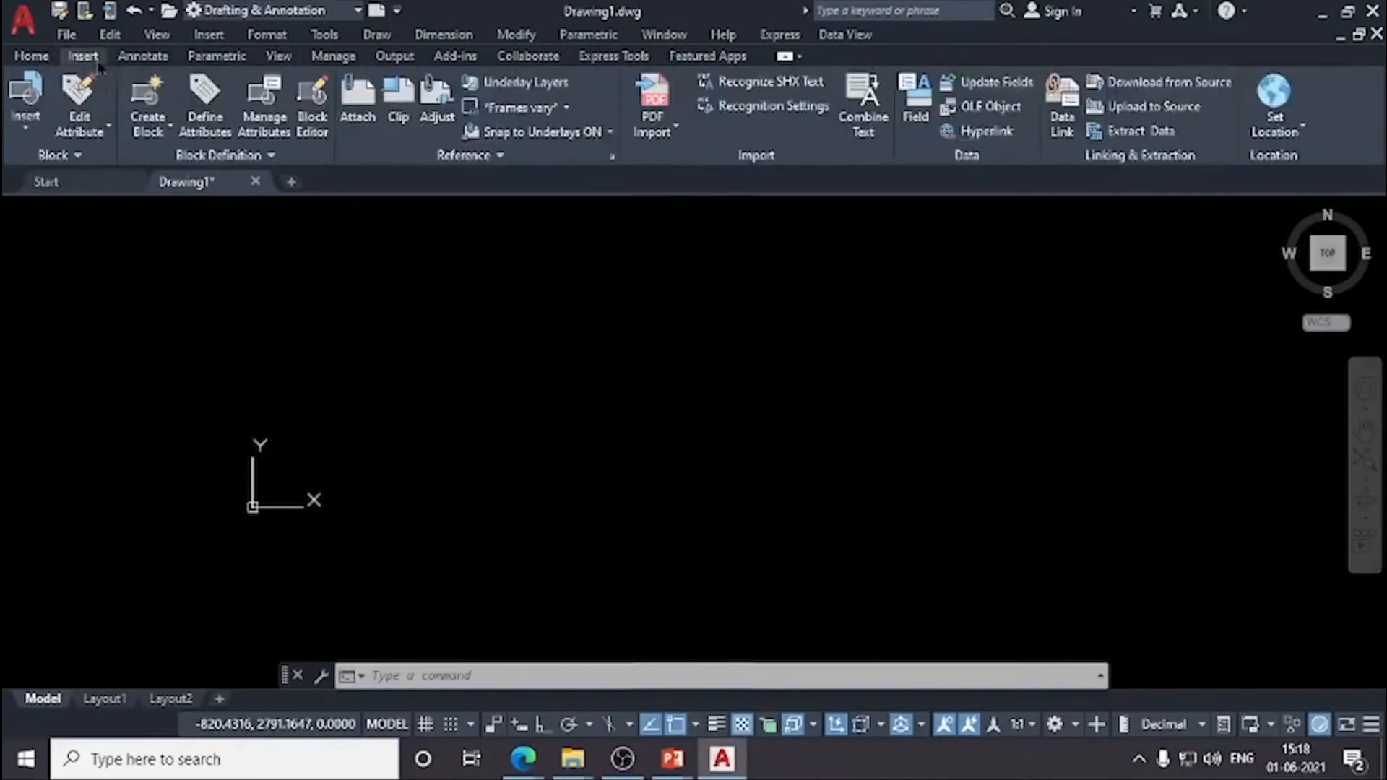
{"action": "left_click", "coordinate": [143, 56]}
{"action": "left_click", "coordinate": [217, 56]}
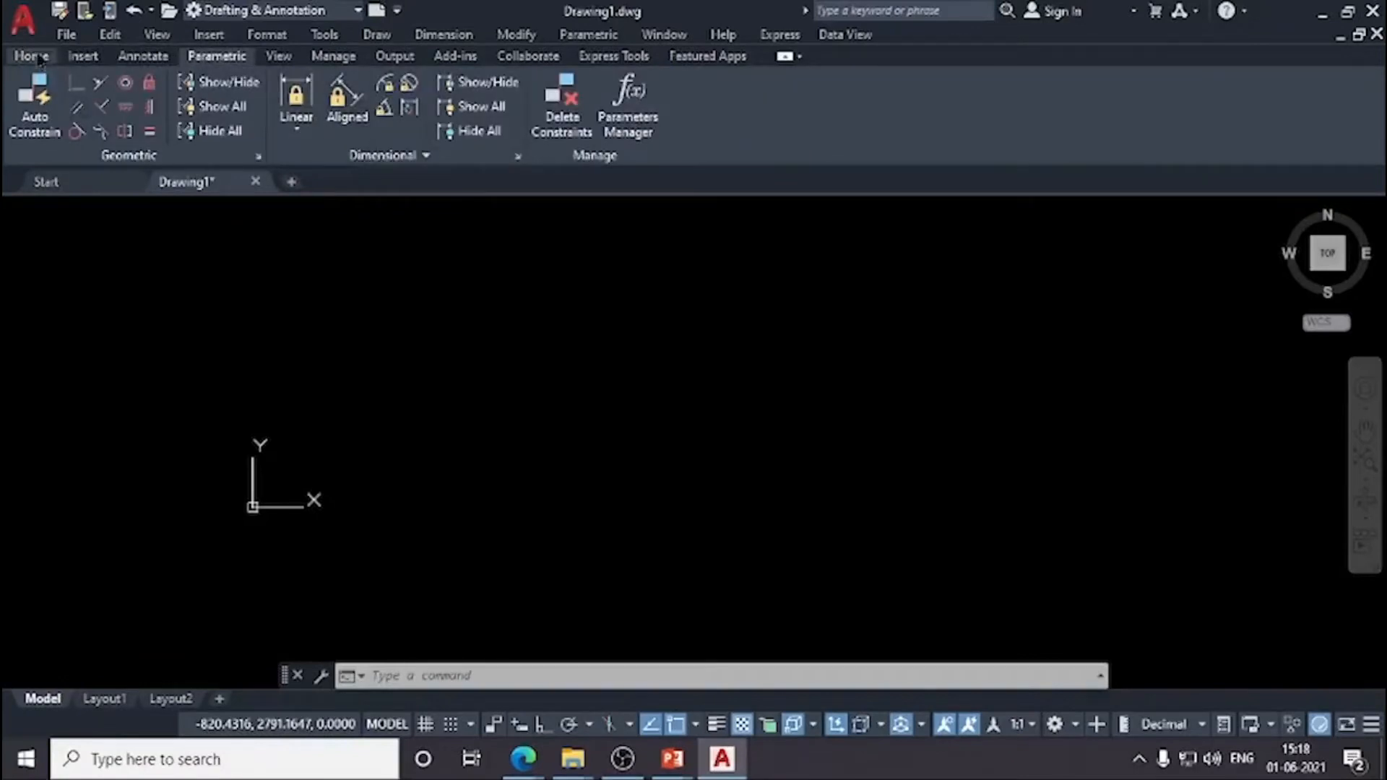
{"action": "left_click", "coordinate": [33, 57]}
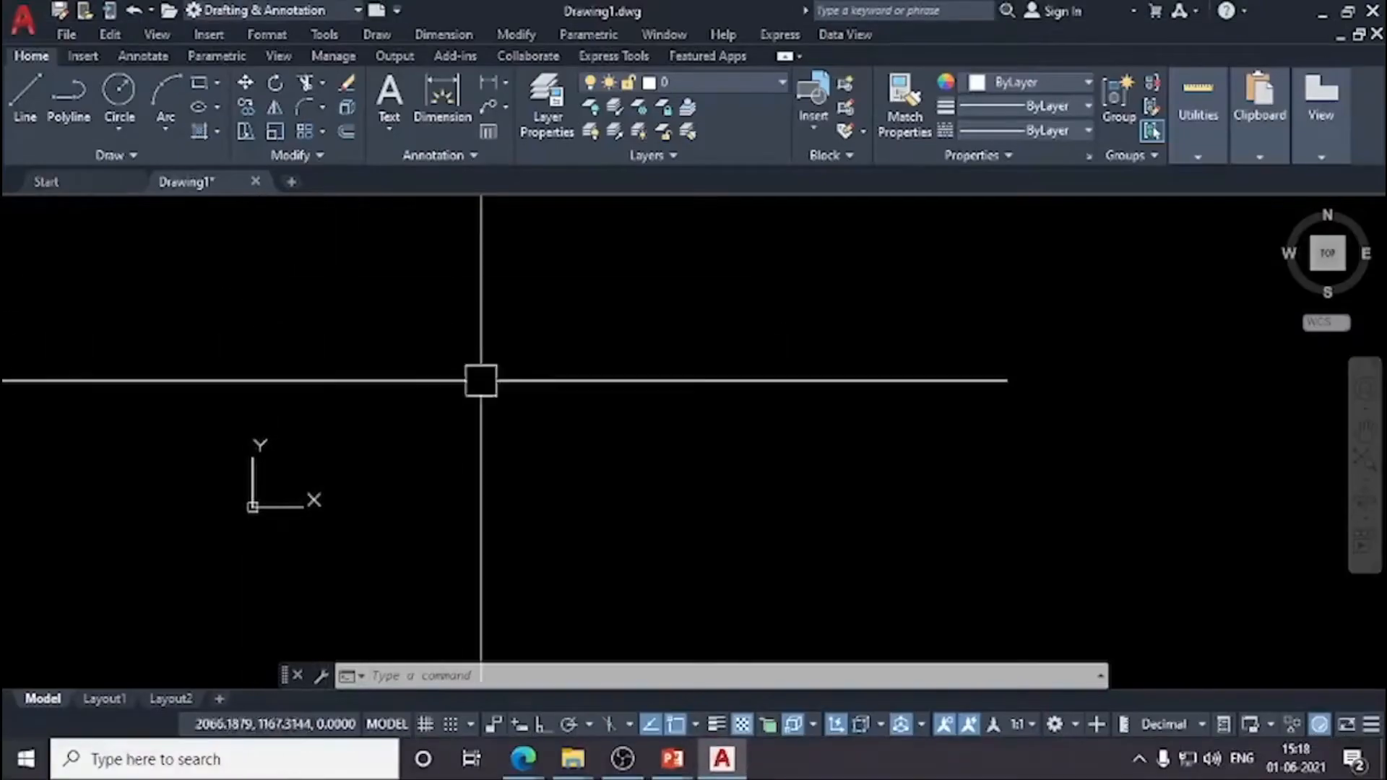
Step: Mark the drawing area with red screen ink and erase the ink
{"action": "mouse_move", "coordinate": [32, 223]}
{"action": "left_mouse_down"}
{"action": "mouse_move", "coordinate": [929, 605]}
{"action": "mouse_move", "coordinate": [1365, 659]}
{"action": "left_mouse_up"}
{"action": "mouse_move", "coordinate": [169, 381]}
{"action": "left_mouse_down"}
{"action": "mouse_move", "coordinate": [206, 510]}
{"action": "mouse_move", "coordinate": [600, 560]}
{"action": "mouse_move", "coordinate": [1189, 498]}
{"action": "mouse_move", "coordinate": [708, 592]}
{"action": "mouse_move", "coordinate": [232, 369]}
{"action": "mouse_move", "coordinate": [318, 468]}
{"action": "left_mouse_up"}
{"action": "key", "text": "Escape"}
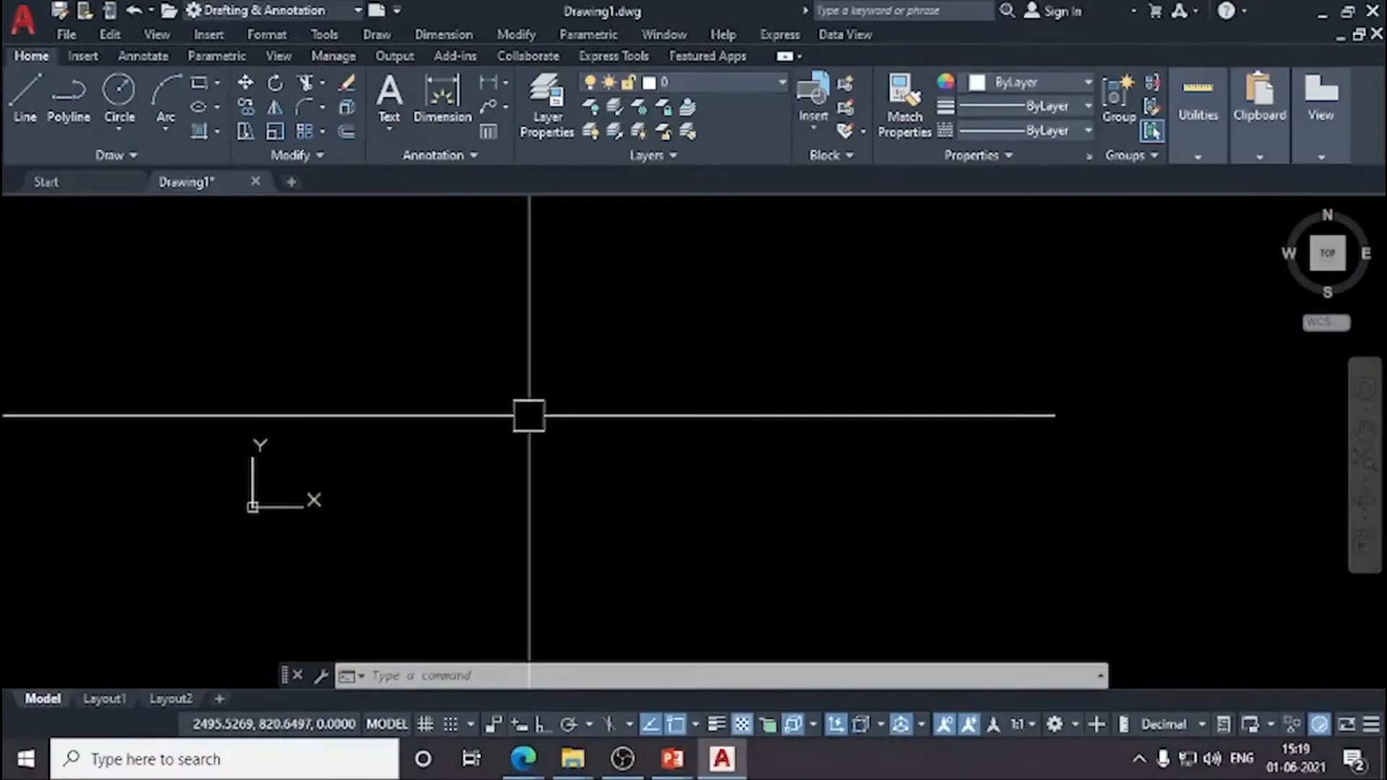
Step: Compare the UCS icon and navigation bar with the PowerPoint interface slide, circling the UCS icon in temporary red ink, and finish in AutoCAD
{"action": "key", "text": "alt+Tab"}
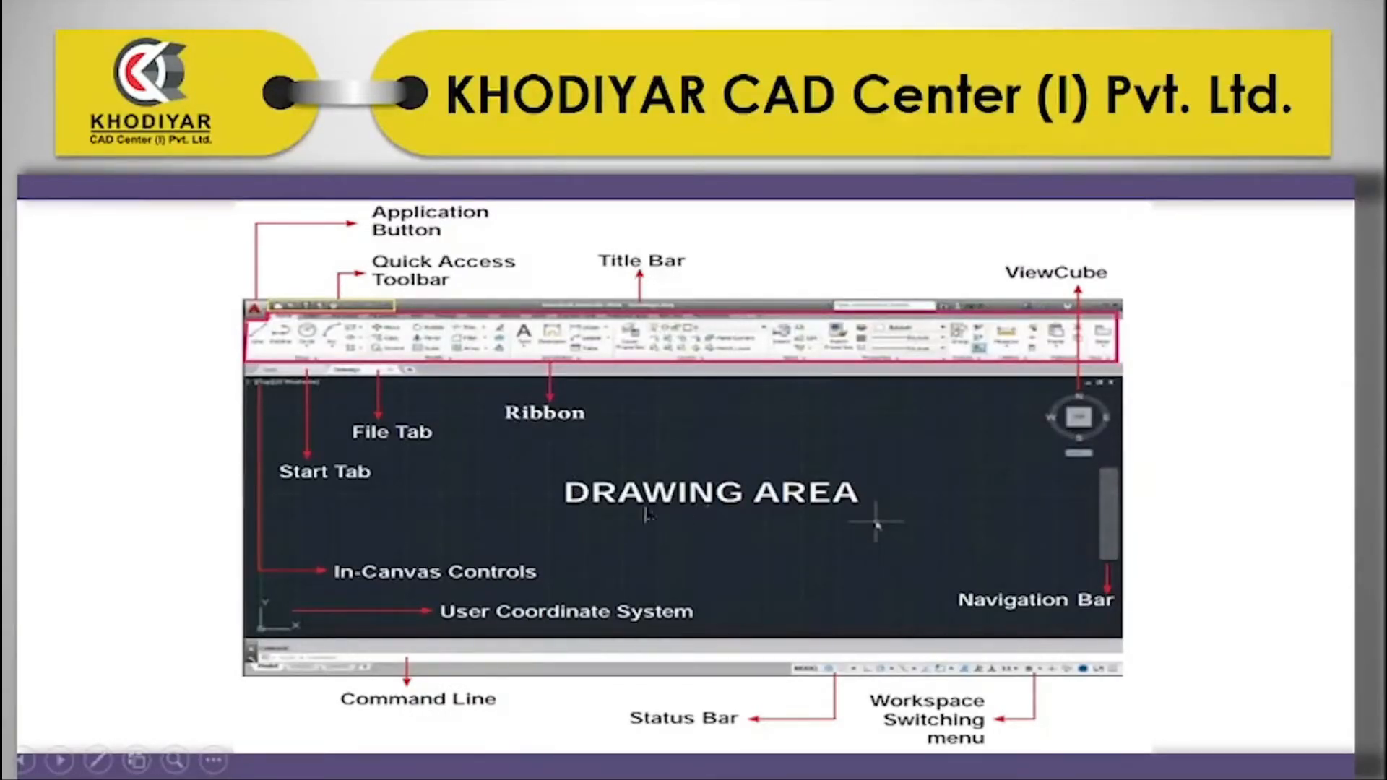
{"action": "key", "text": "alt+Tab"}
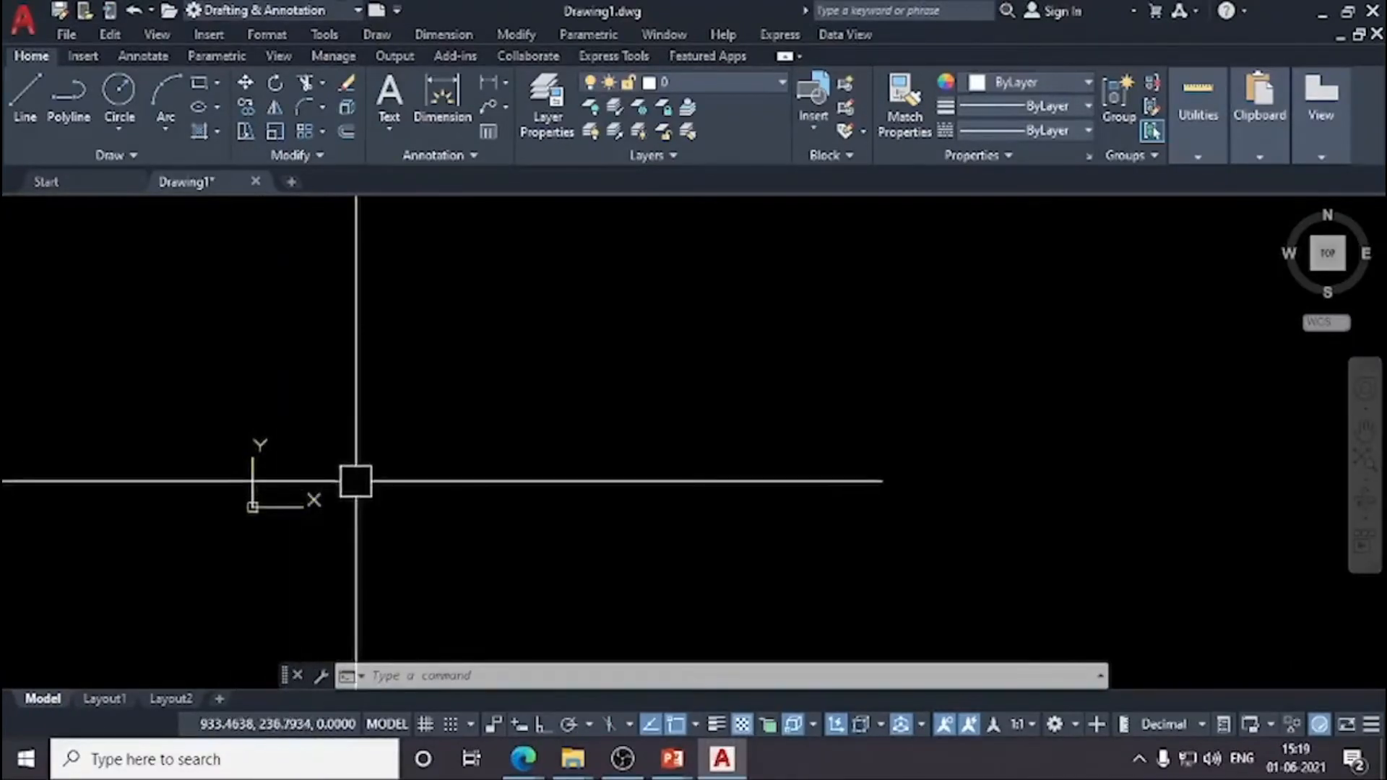
{"action": "mouse_move", "coordinate": [329, 419]}
{"action": "left_mouse_down"}
{"action": "mouse_move", "coordinate": [198, 506]}
{"action": "mouse_move", "coordinate": [308, 358]}
{"action": "left_mouse_up"}
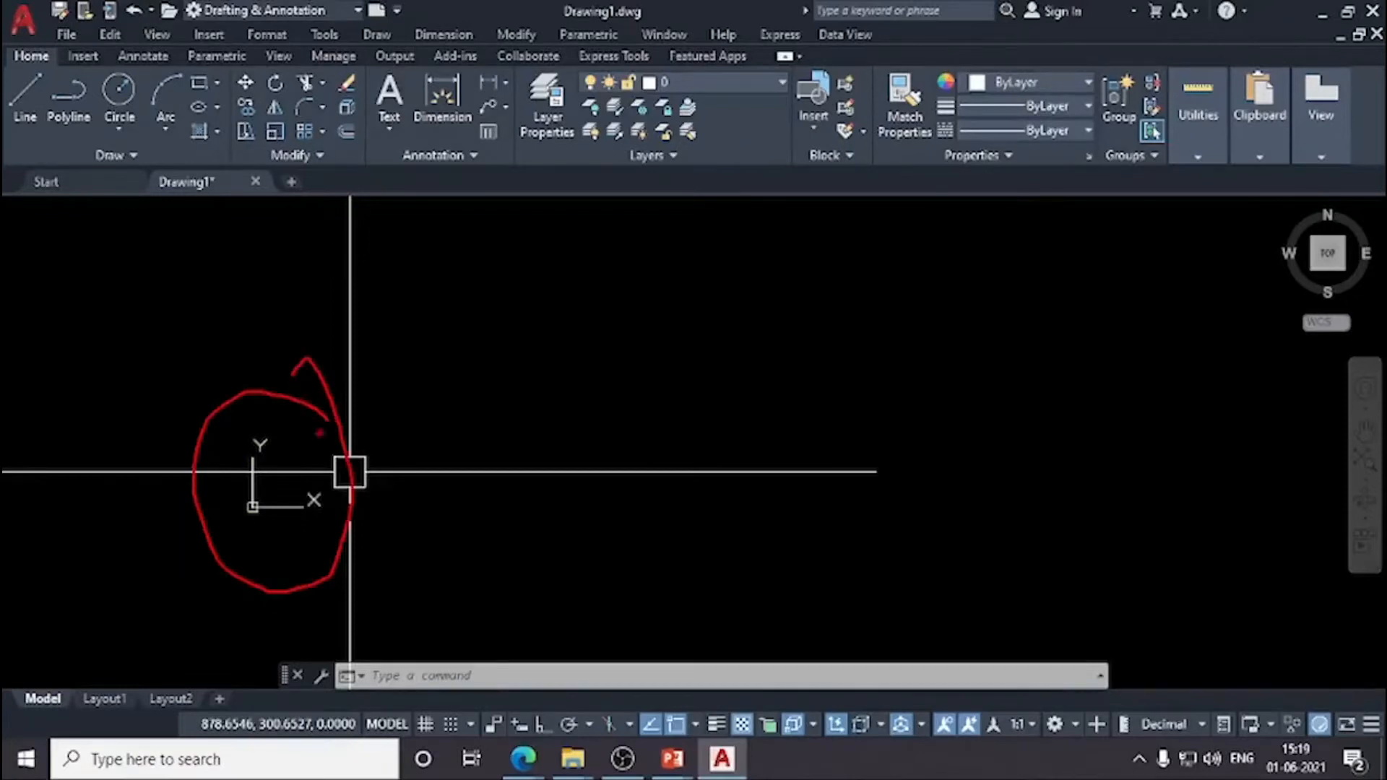
{"action": "key", "text": "Escape"}
{"action": "key", "text": "alt+Tab"}
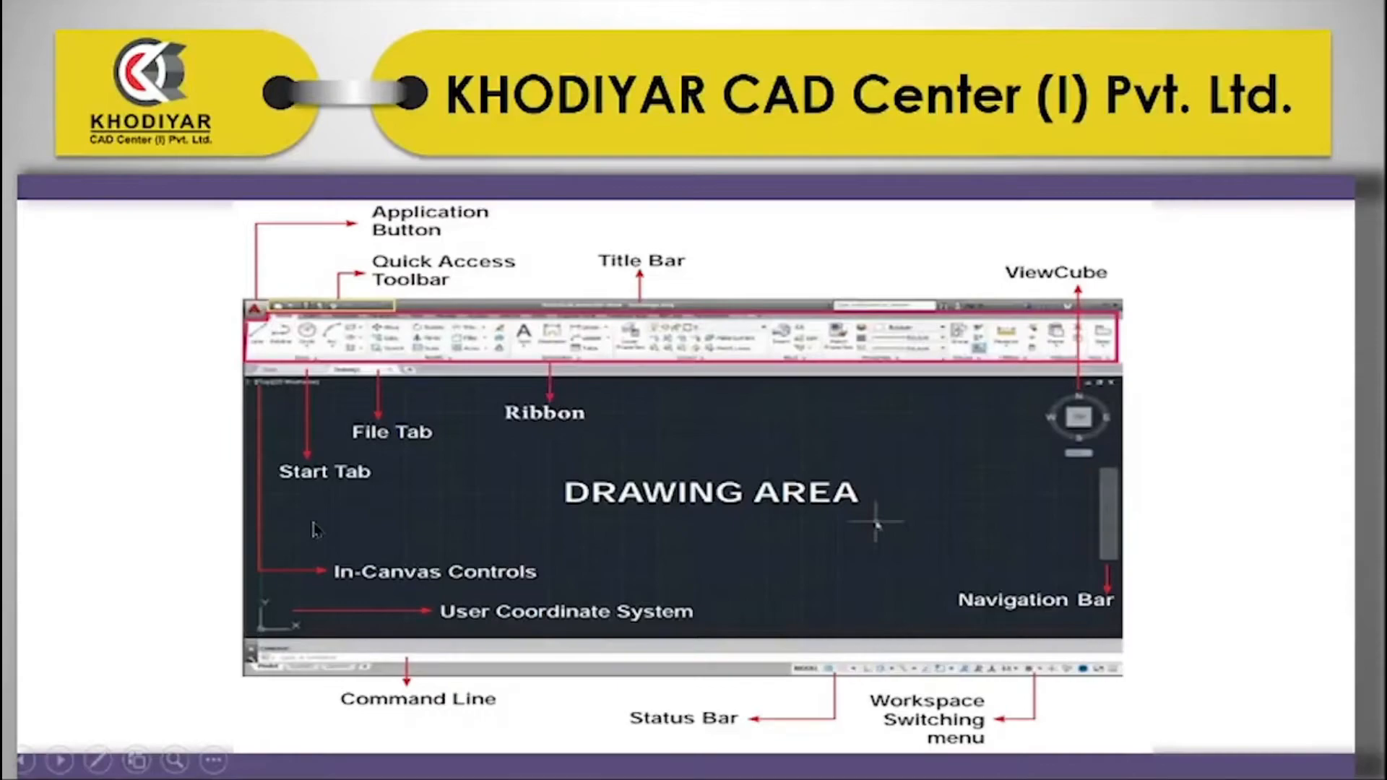
{"action": "key", "text": "alt+Tab"}
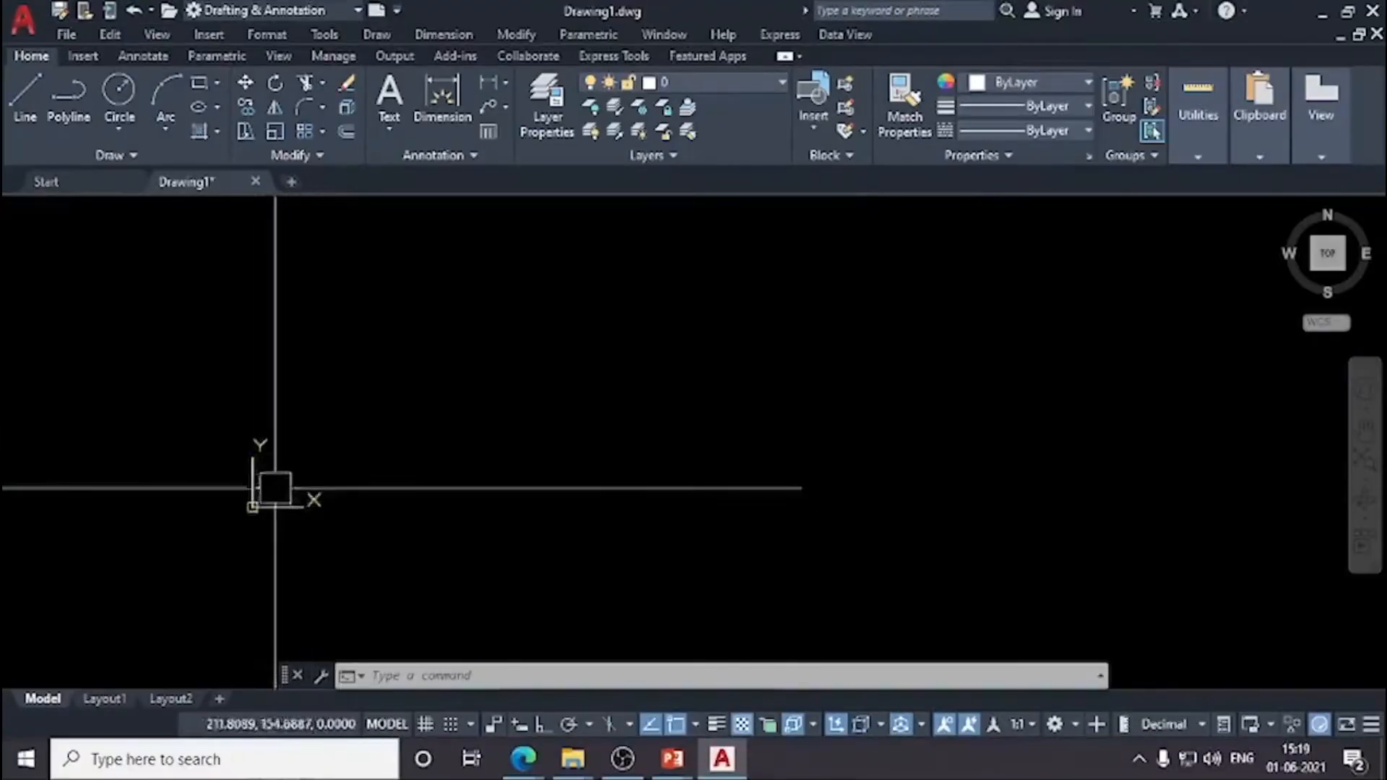
{"action": "key", "text": "alt+Tab"}
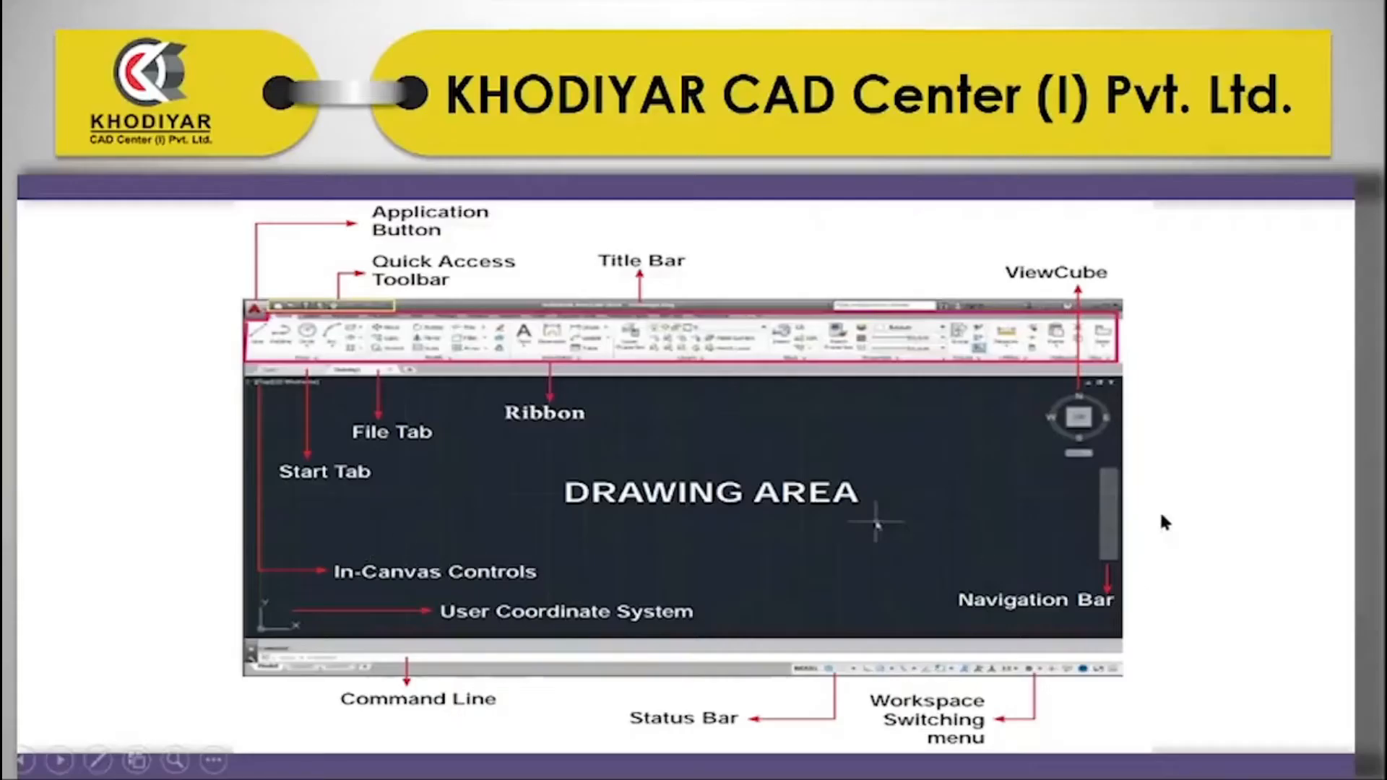
{"action": "key", "text": "alt+Tab"}
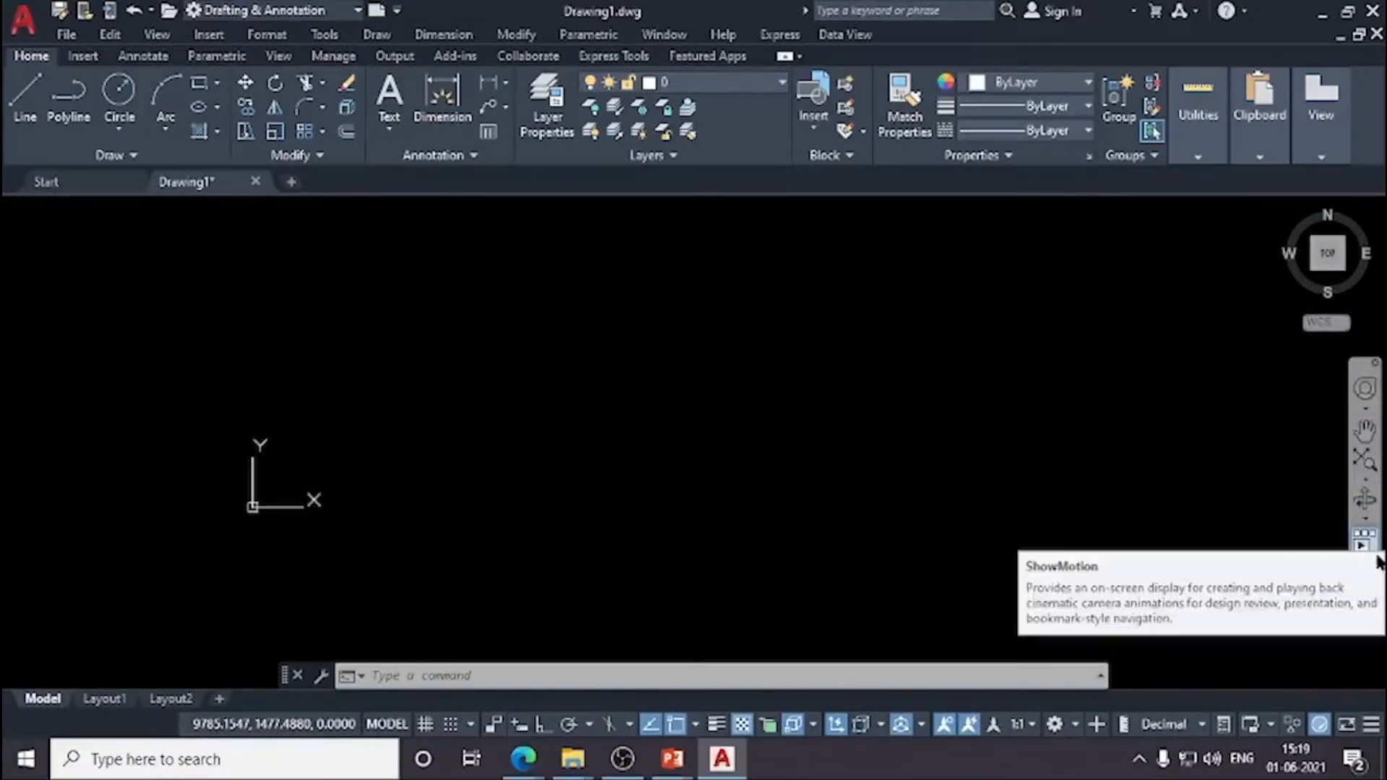
Step: Dock the floating command line at full width beneath the drawing area
{"action": "left_click_drag", "start_coordinate": [284, 679], "coordinate": [395, 671]}
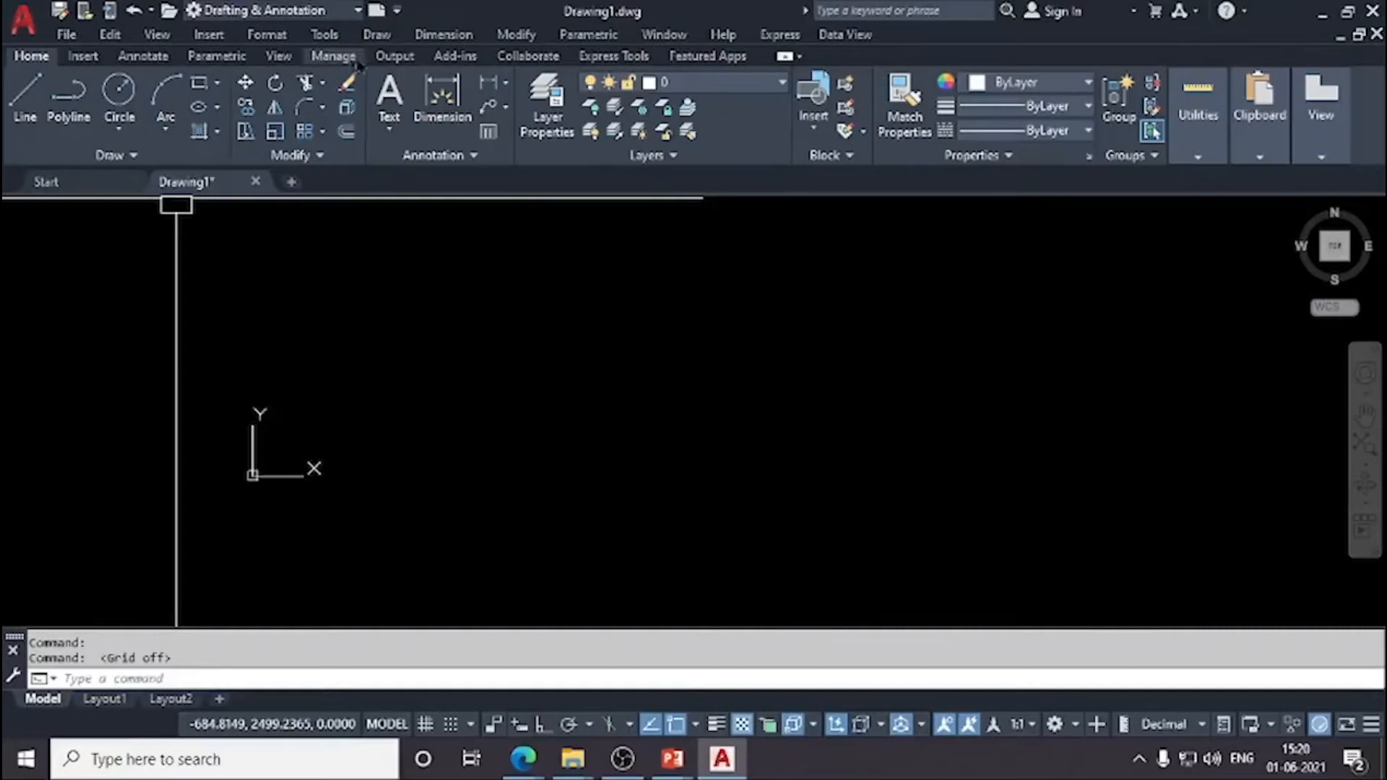
Step: Draw a freehand zigzag of three connected line segments in the empty drawing area beside the UCS icon
{"action": "left_click", "coordinate": [378, 35]}
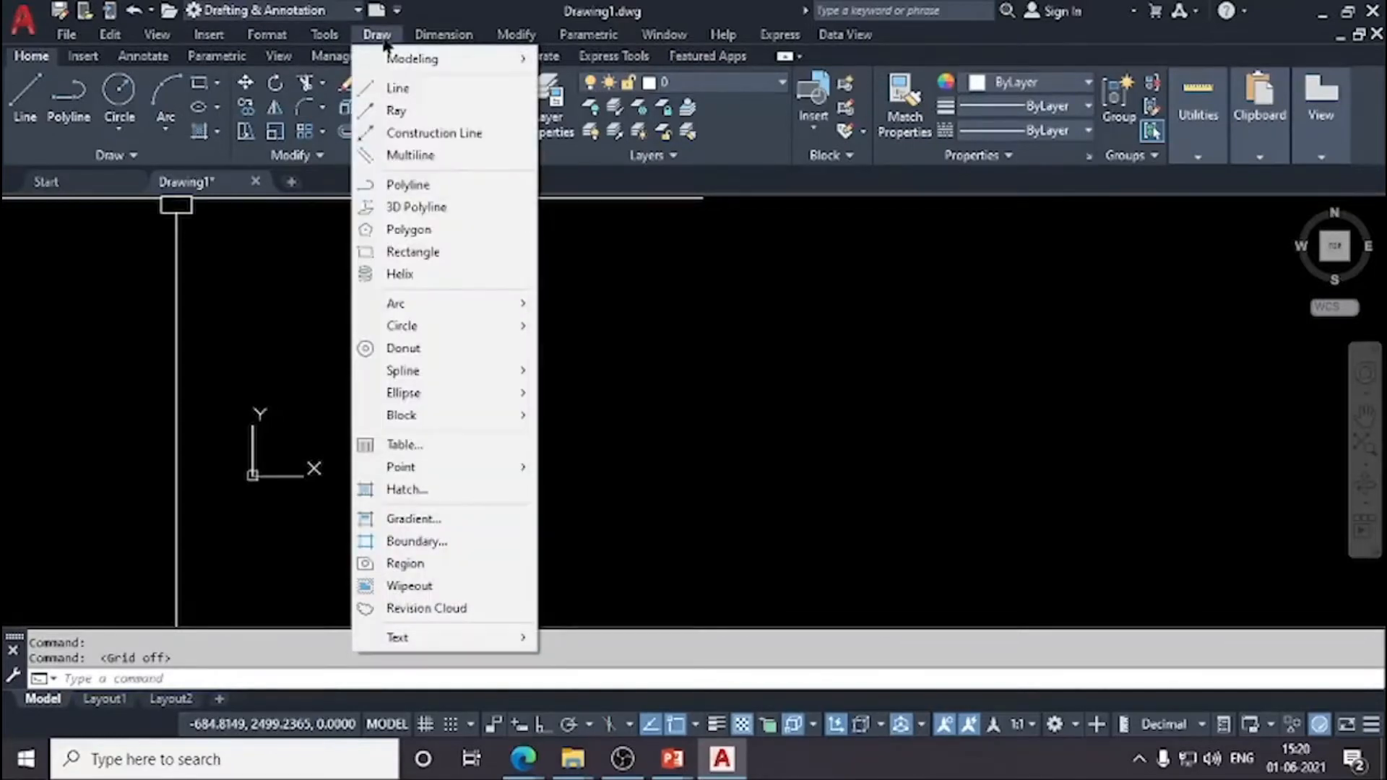
{"action": "left_click", "coordinate": [406, 90]}
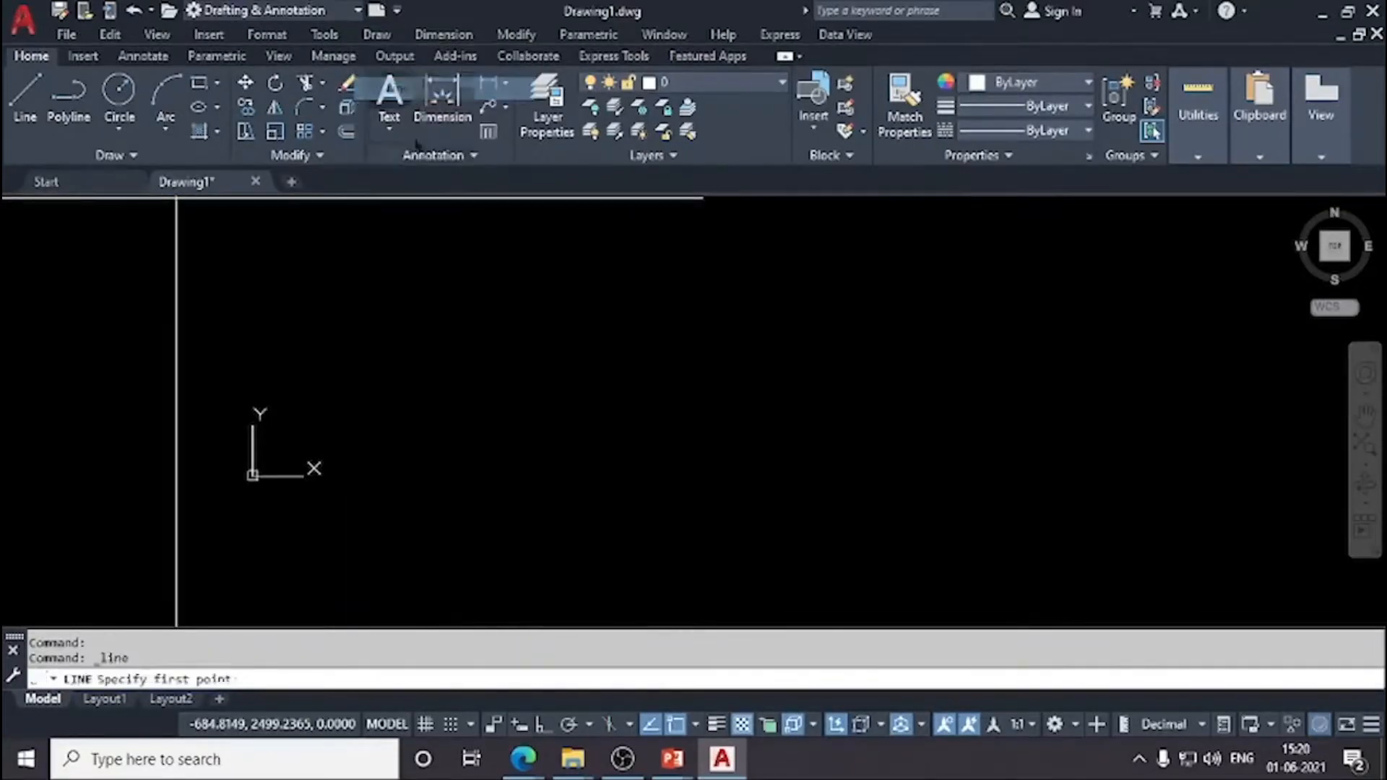
{"action": "left_click", "coordinate": [479, 400]}
{"action": "left_click", "coordinate": [594, 319]}
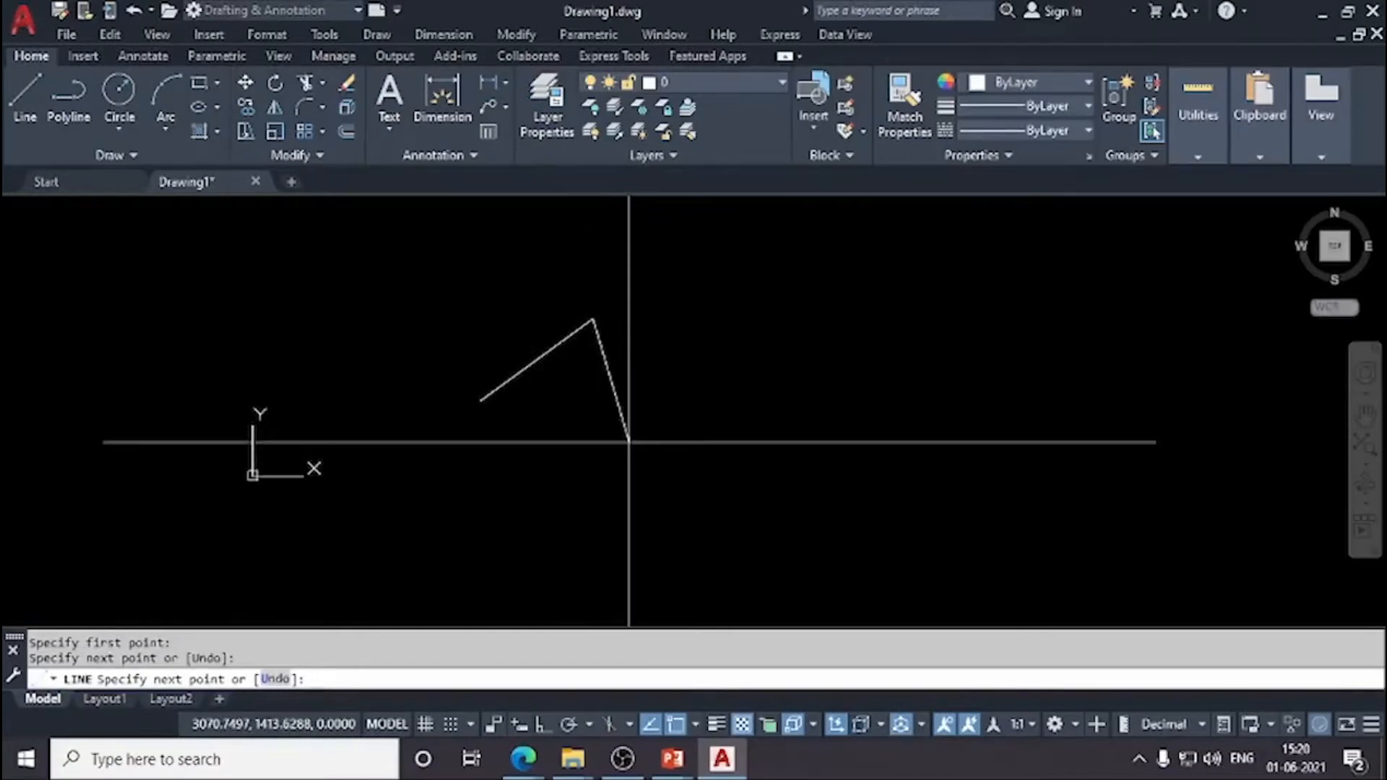
{"action": "left_click", "coordinate": [628, 442]}
{"action": "left_click", "coordinate": [826, 306]}
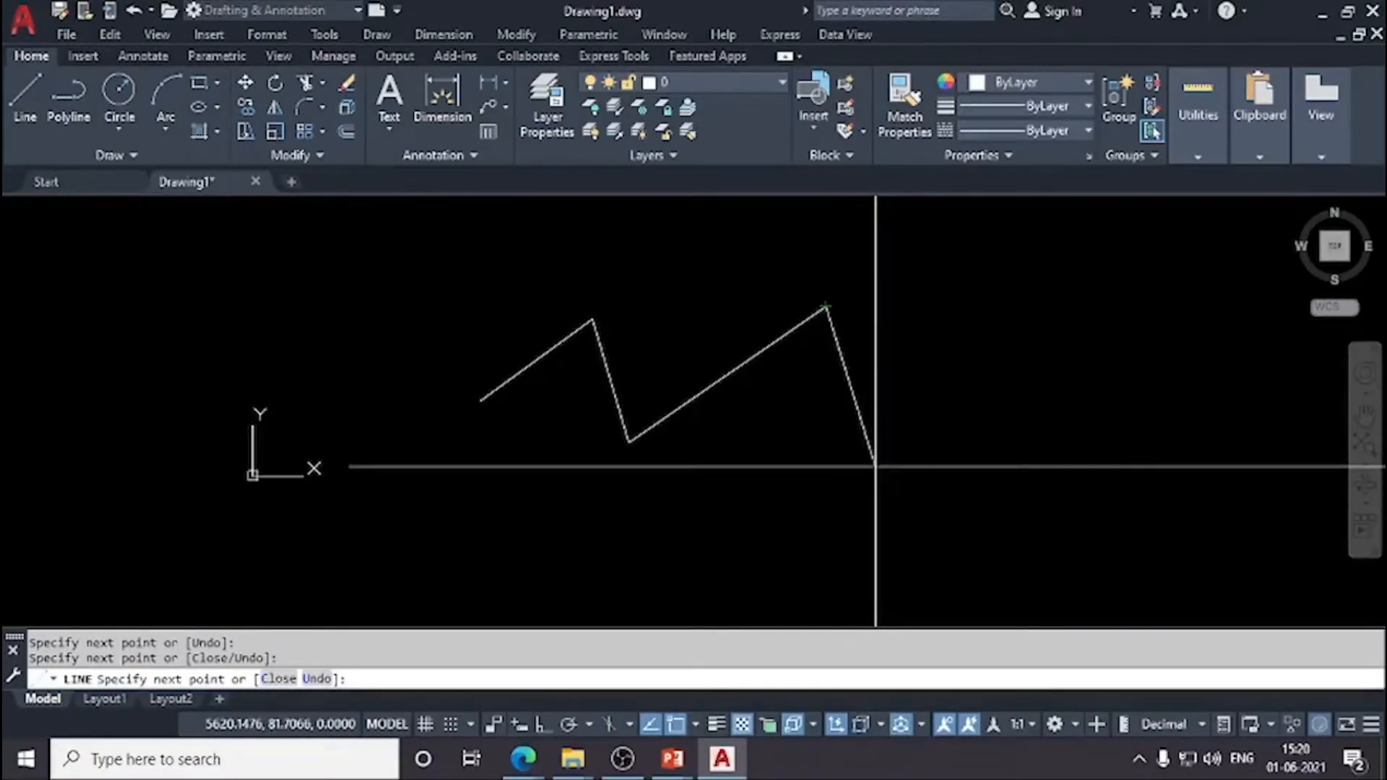
{"action": "key", "text": "Escape"}
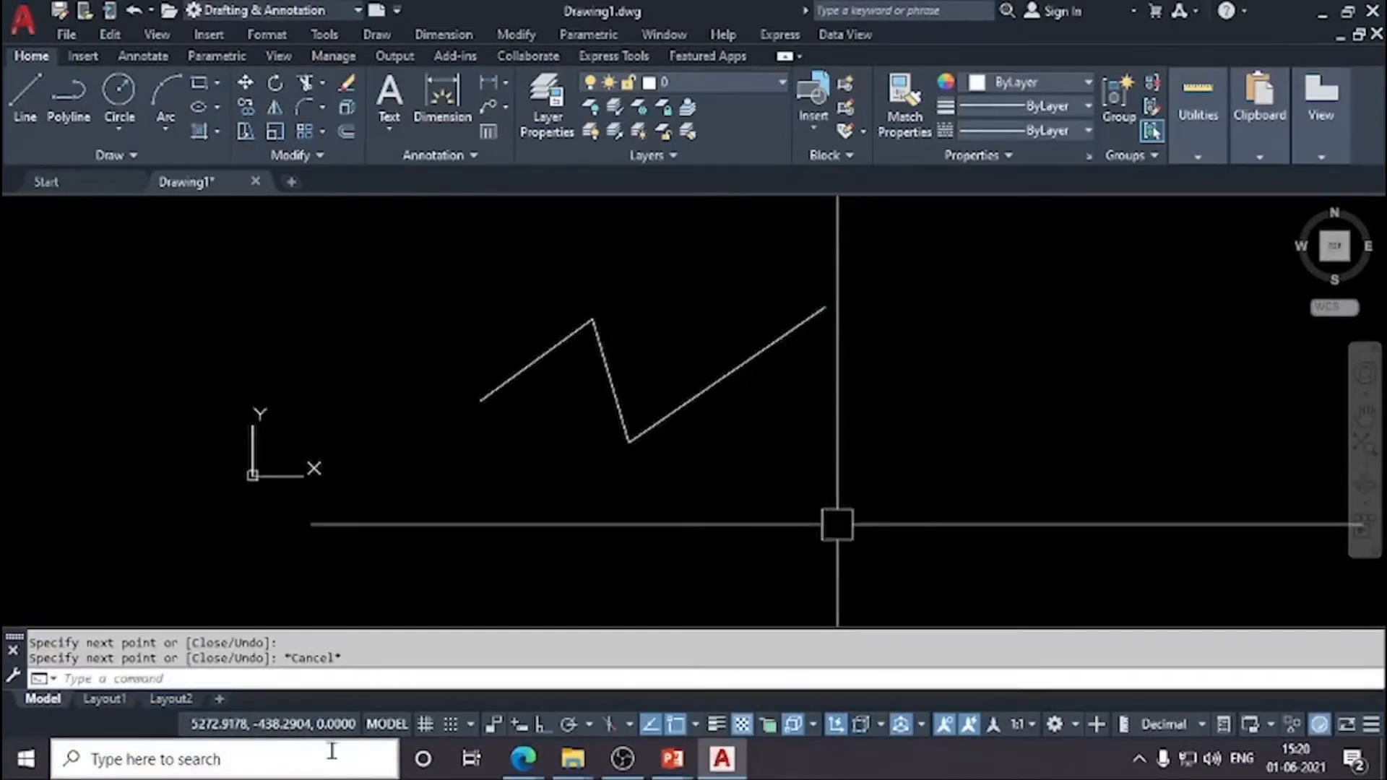
Step: Switch to the Google Meet call in Edge to check it, and return to the AutoCAD drawing
{"action": "key", "text": "alt+Tab"}
{"action": "key", "text": "alt+Tab"}
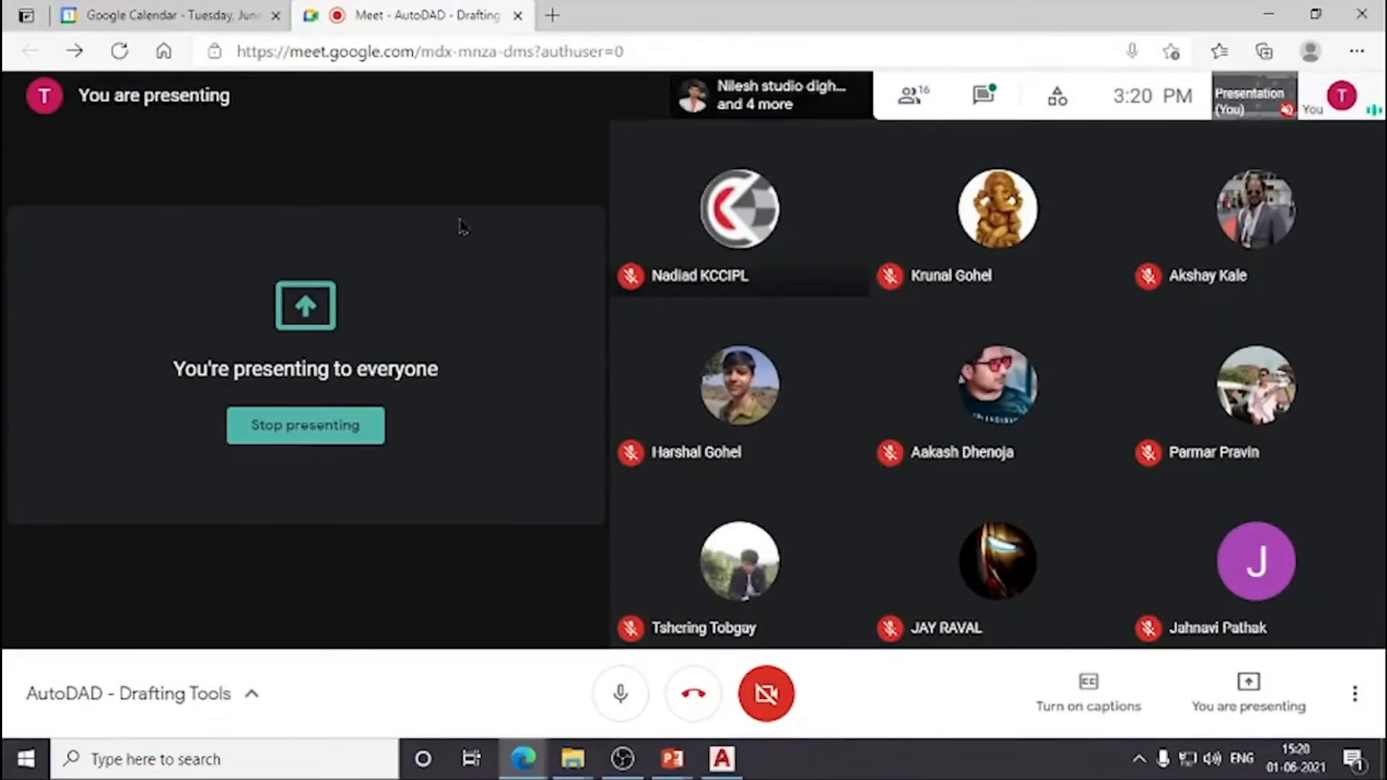
{"action": "key", "text": "alt+Tab"}
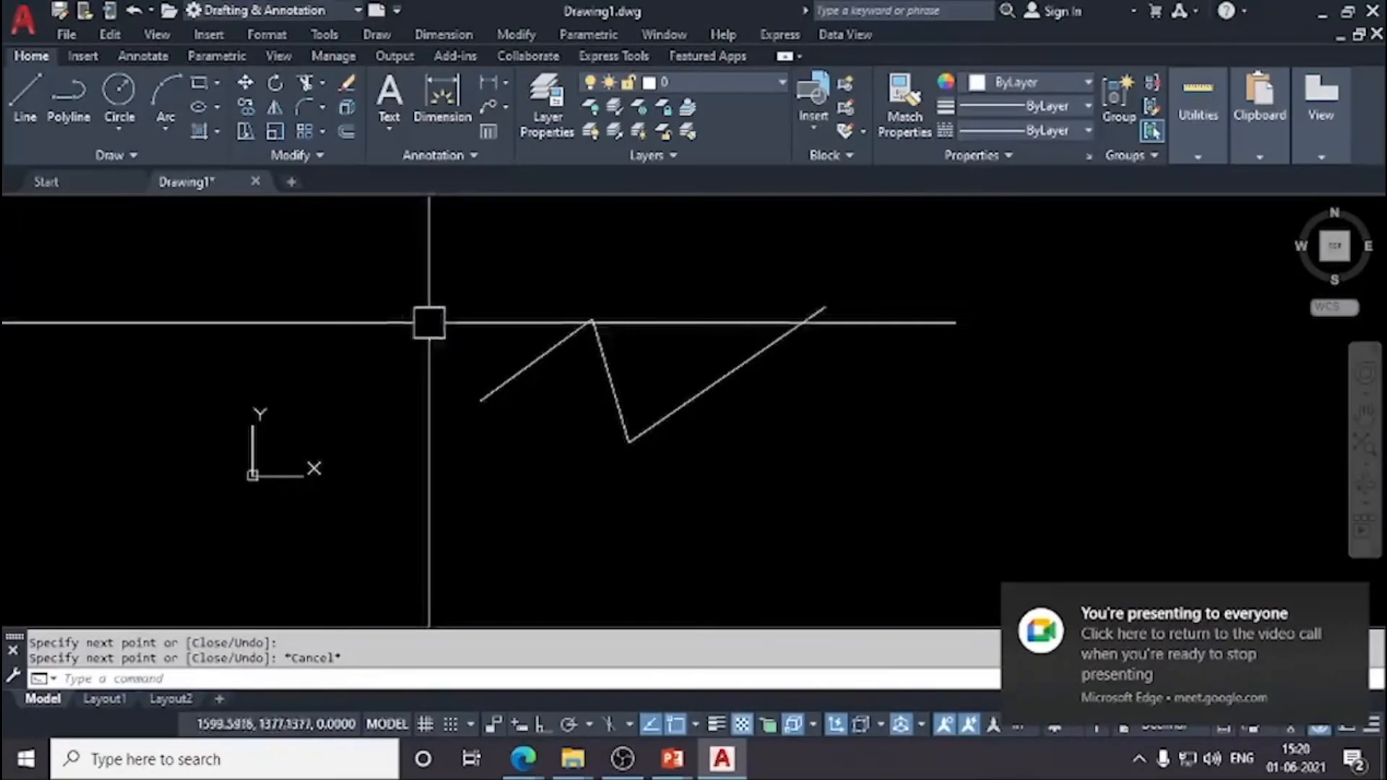
{"action": "middle_click_drag", "start_coordinate": [559, 354], "coordinate": [511, 362]}
{"action": "scroll", "coordinate": [523, 386], "scroll_direction": "up", "scroll_amount": 2}
{"action": "scroll", "coordinate": [426, 285], "scroll_direction": "down", "scroll_amount": 2}
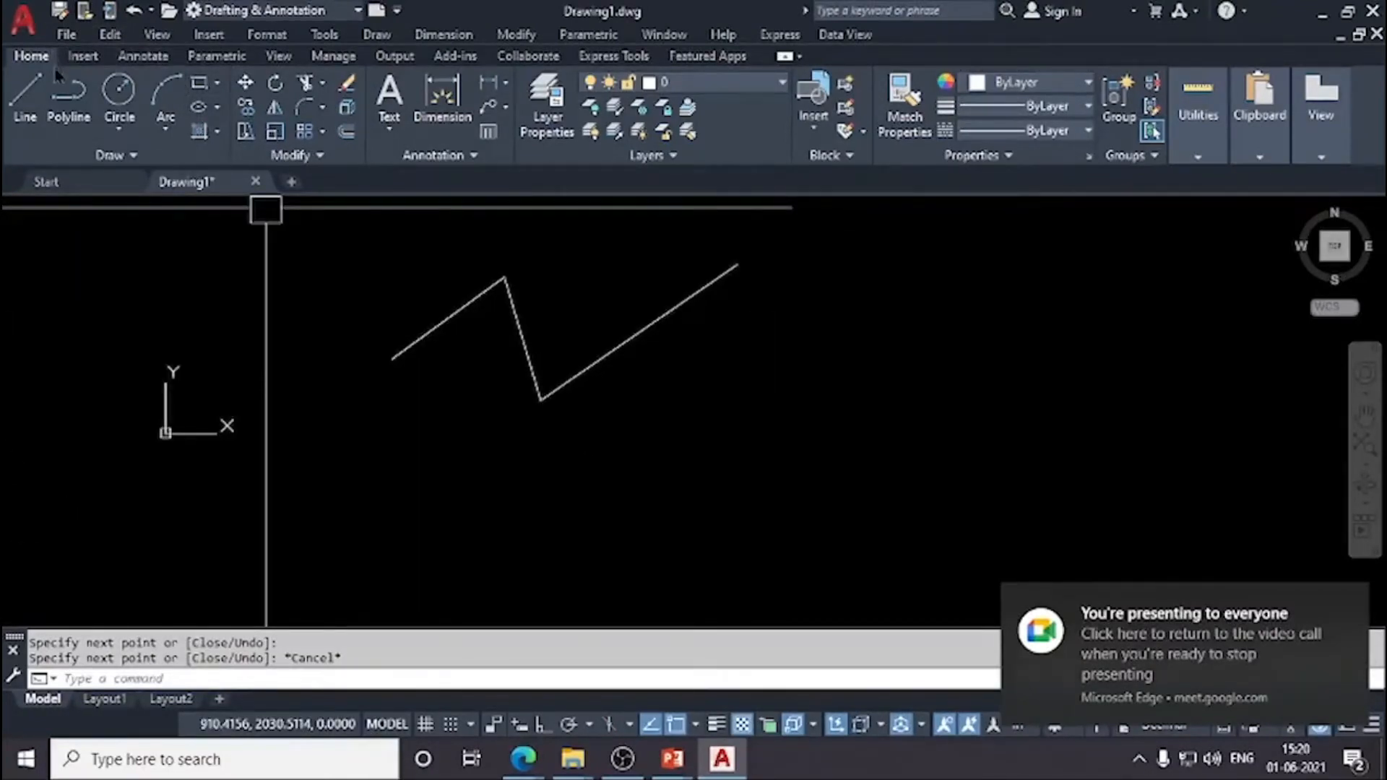
Step: Circle the ribbon in red ink and draw a second zigzag of four connected line segments to the lower right of the first
{"action": "left_click_drag", "start_coordinate": [91, 32], "coordinate": [412, 186]}
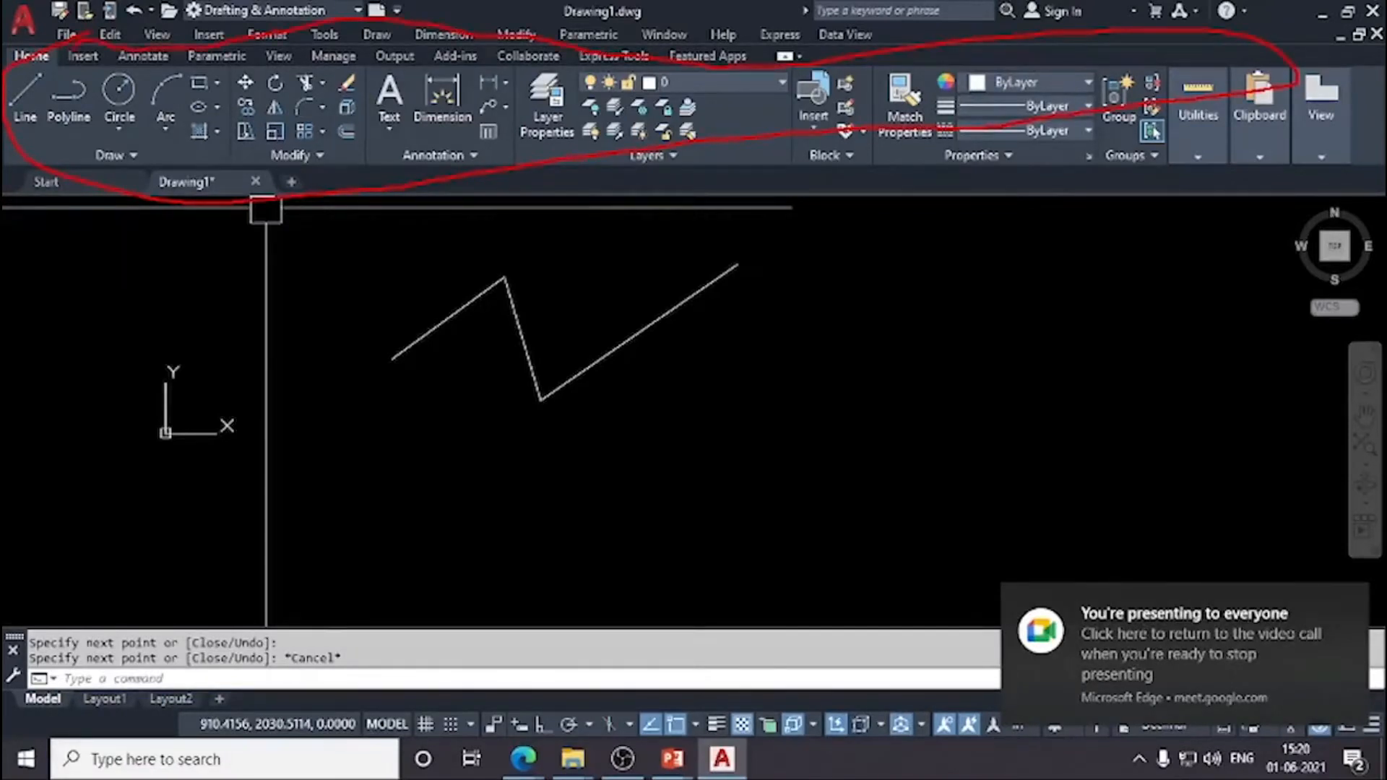
{"action": "left_click", "coordinate": [29, 101]}
{"action": "left_click", "coordinate": [656, 495]}
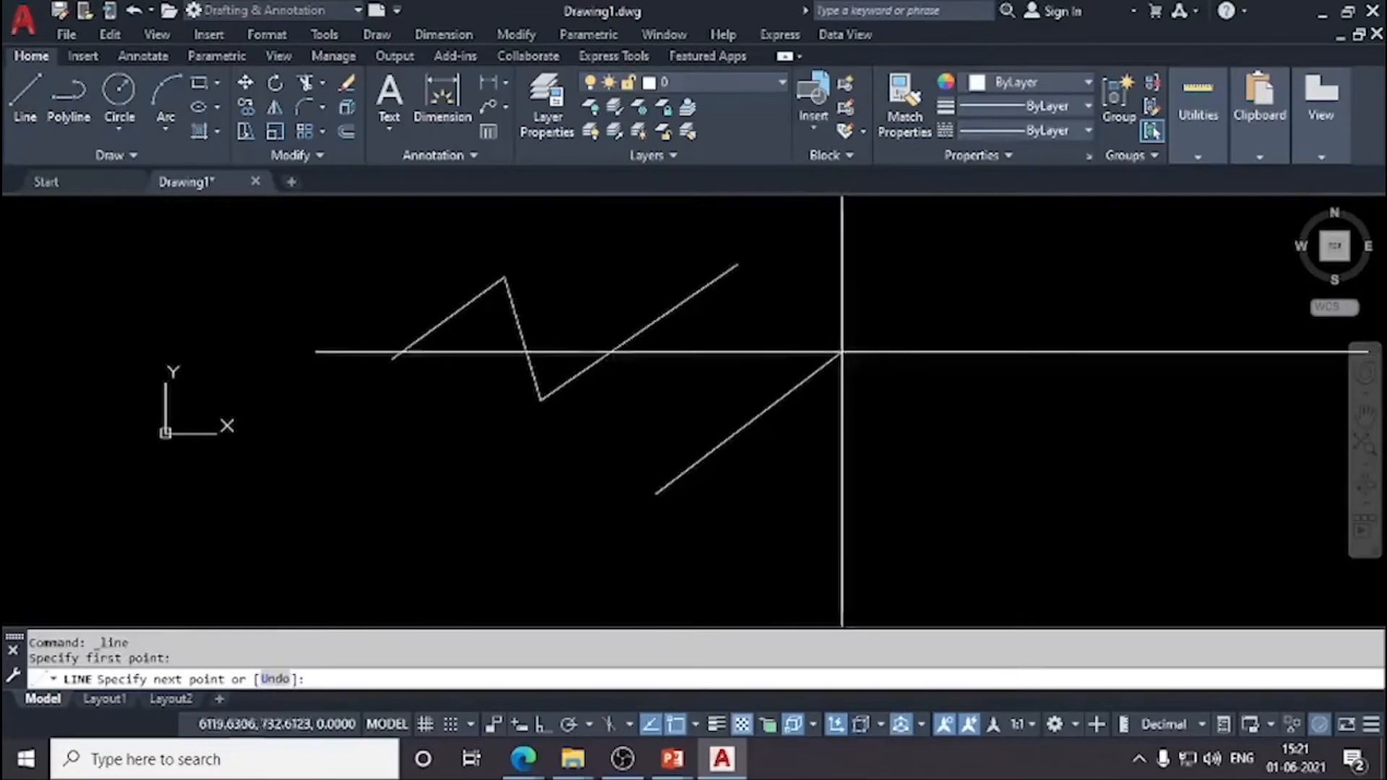
{"action": "left_click", "coordinate": [847, 349]}
{"action": "left_click", "coordinate": [914, 489]}
{"action": "left_click", "coordinate": [964, 367]}
{"action": "left_click", "coordinate": [995, 424]}
{"action": "key", "text": "Escape"}
{"action": "middle_click_drag", "start_coordinate": [682, 559], "coordinate": [674, 541]}
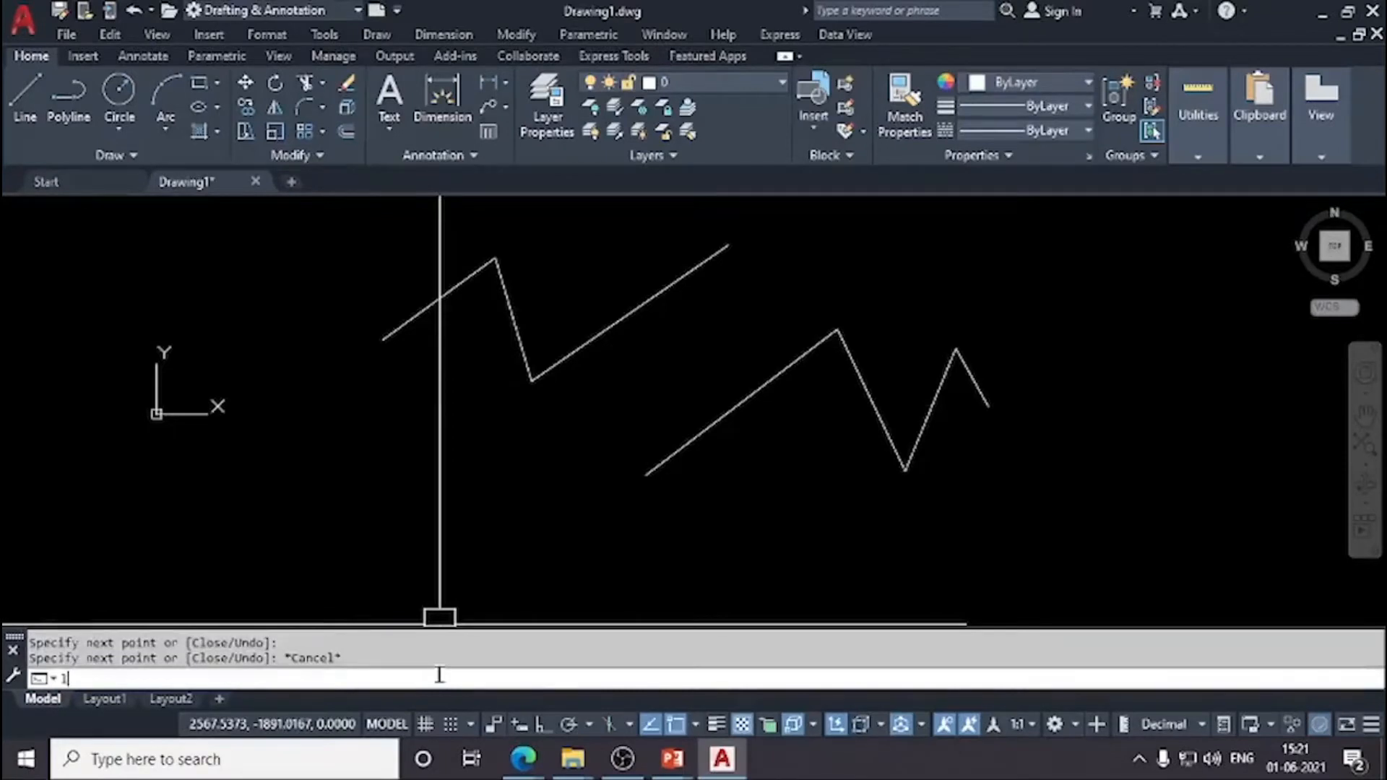
Step: Draw a third zigzag of eight connected line segments below the first one, starting the LINE command by its alias L
{"action": "type", "text": "l"}
{"action": "key", "text": "Return"}
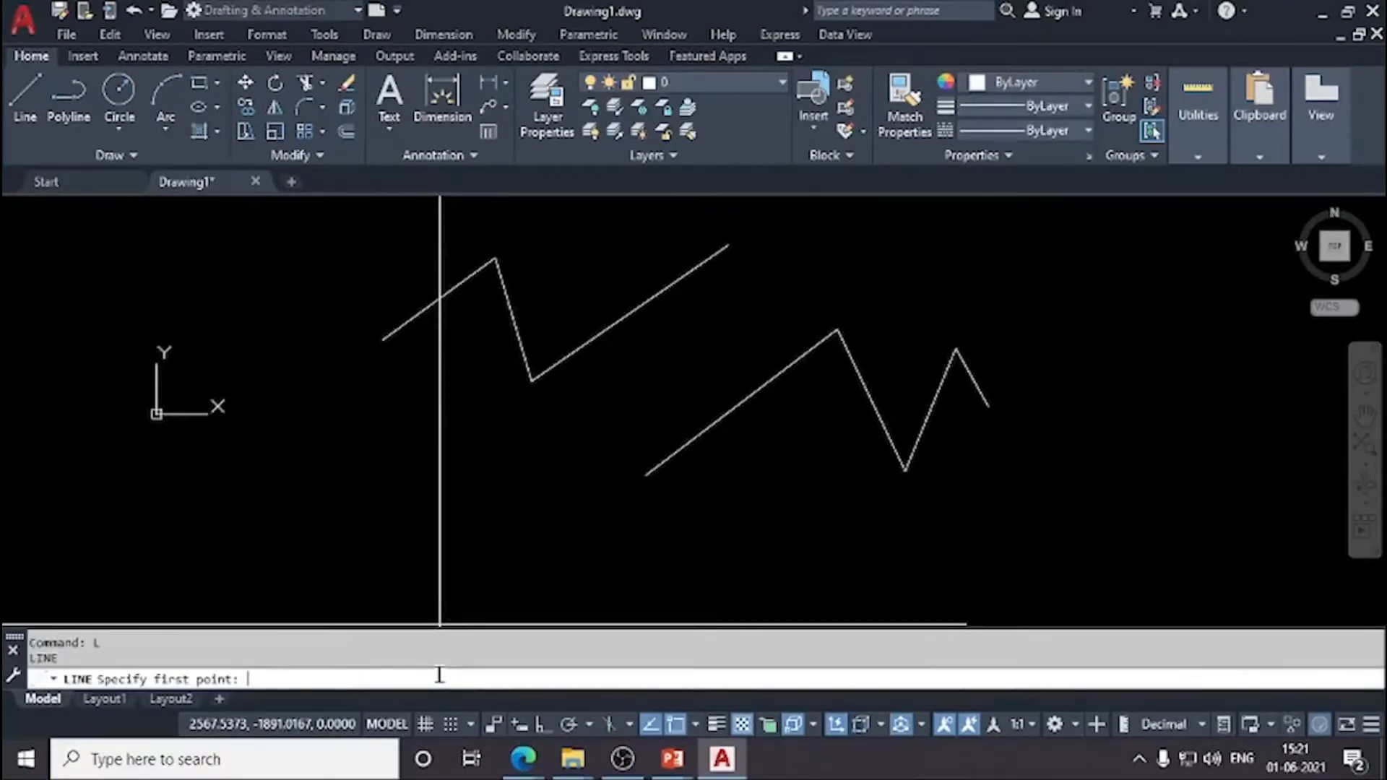
{"action": "left_click", "coordinate": [388, 497]}
{"action": "left_click", "coordinate": [475, 437]}
{"action": "left_click", "coordinate": [522, 504]}
{"action": "left_click", "coordinate": [549, 446]}
{"action": "left_click", "coordinate": [601, 558]}
{"action": "left_click", "coordinate": [631, 492]}
{"action": "left_click", "coordinate": [712, 551]}
{"action": "left_click", "coordinate": [753, 495]}
{"action": "left_click", "coordinate": [780, 545]}
{"action": "key", "text": "Escape"}
{"action": "middle_click_drag", "start_coordinate": [765, 564], "coordinate": [737, 511]}
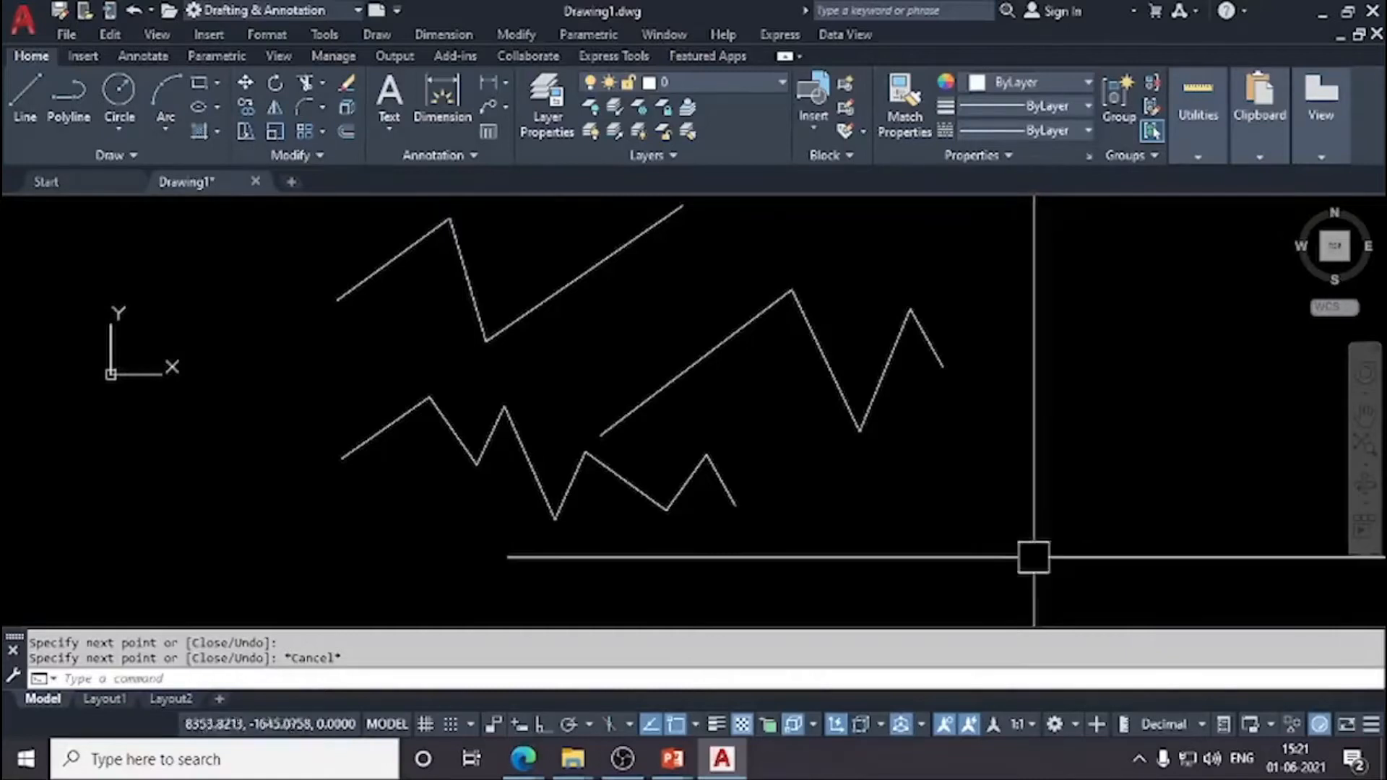
Step: View the zigzag lines in the Layout1 and Layout2 paper layouts and return to model space
{"action": "scroll", "coordinate": [1010, 561], "scroll_direction": "down", "scroll_amount": 2}
{"action": "middle_click_drag", "start_coordinate": [953, 540], "coordinate": [911, 511]}
{"action": "scroll", "coordinate": [847, 474], "scroll_direction": "up", "scroll_amount": 2}
{"action": "middle_click_drag", "start_coordinate": [846, 474], "coordinate": [785, 521]}
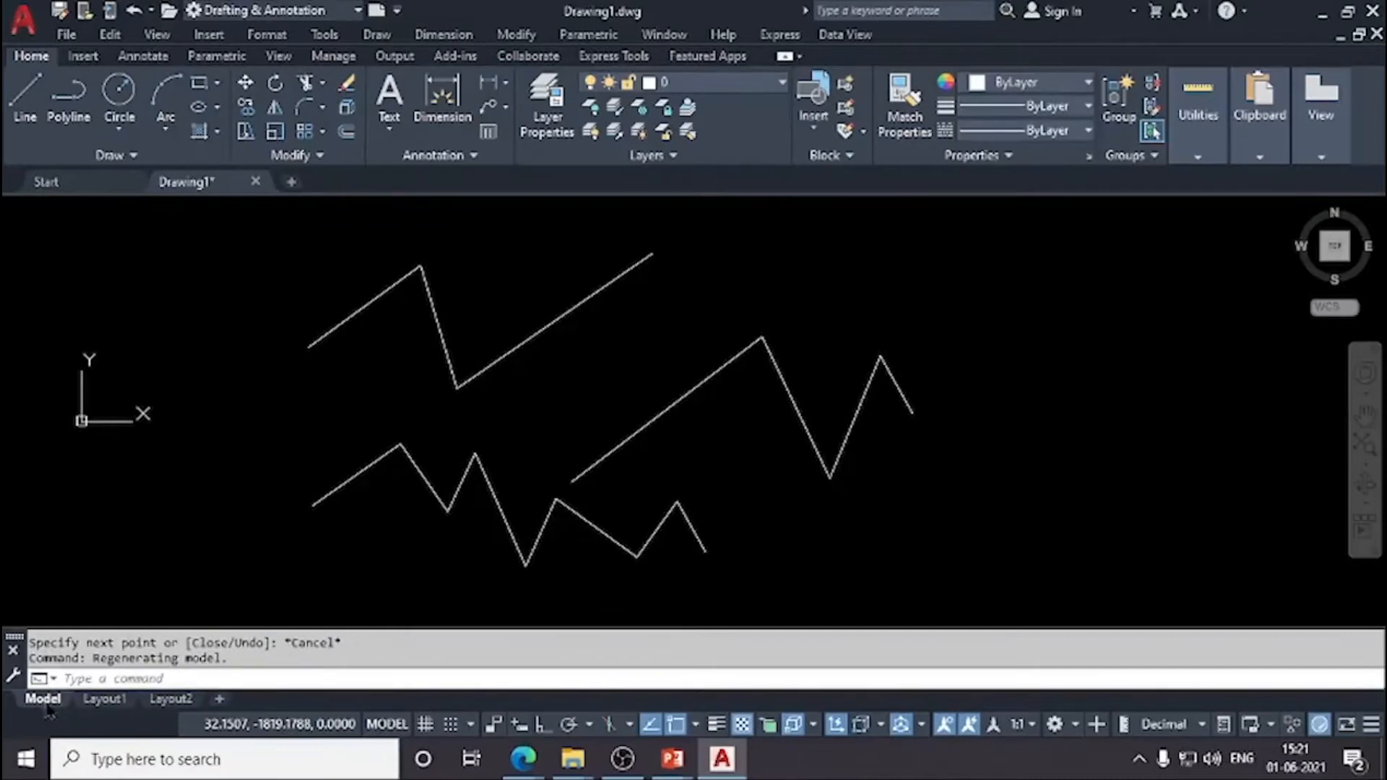
{"action": "left_click", "coordinate": [103, 701]}
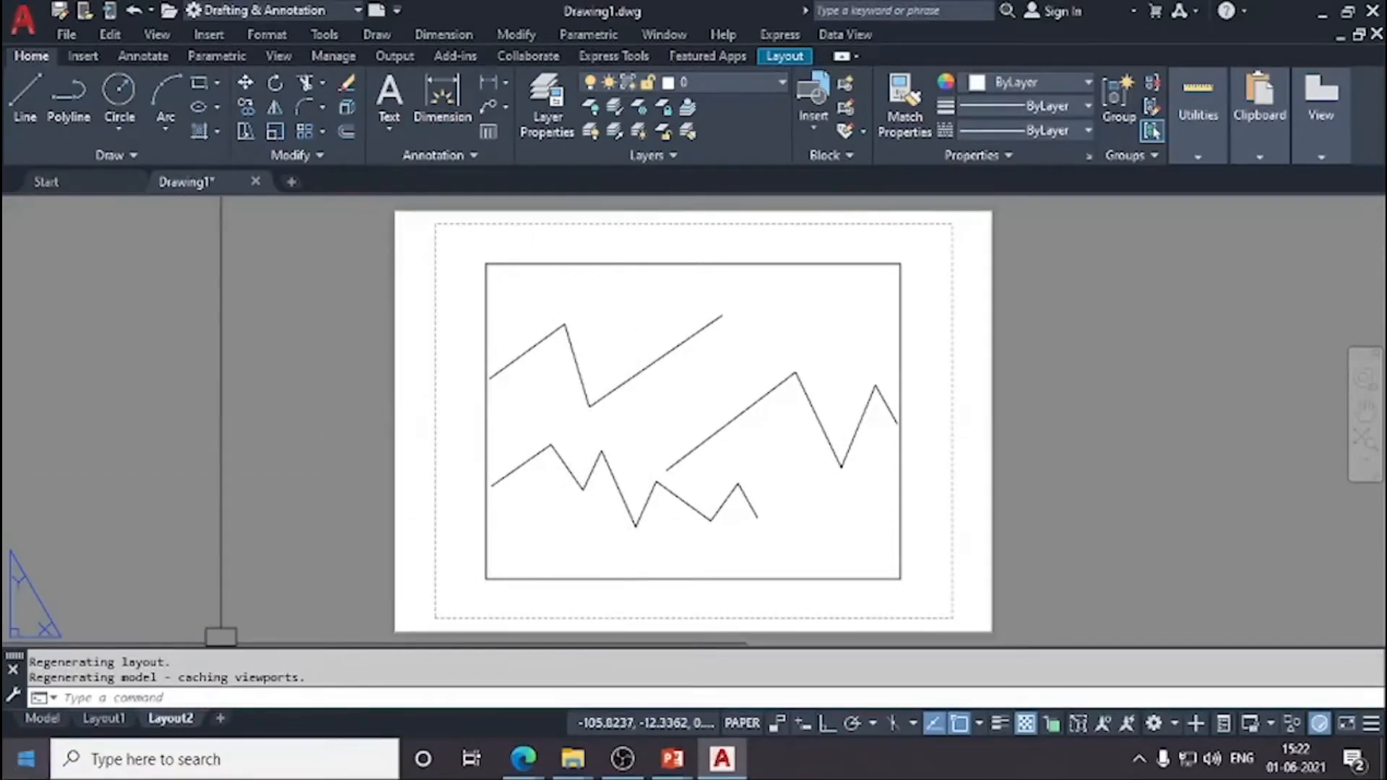
{"action": "left_click", "coordinate": [48, 721]}
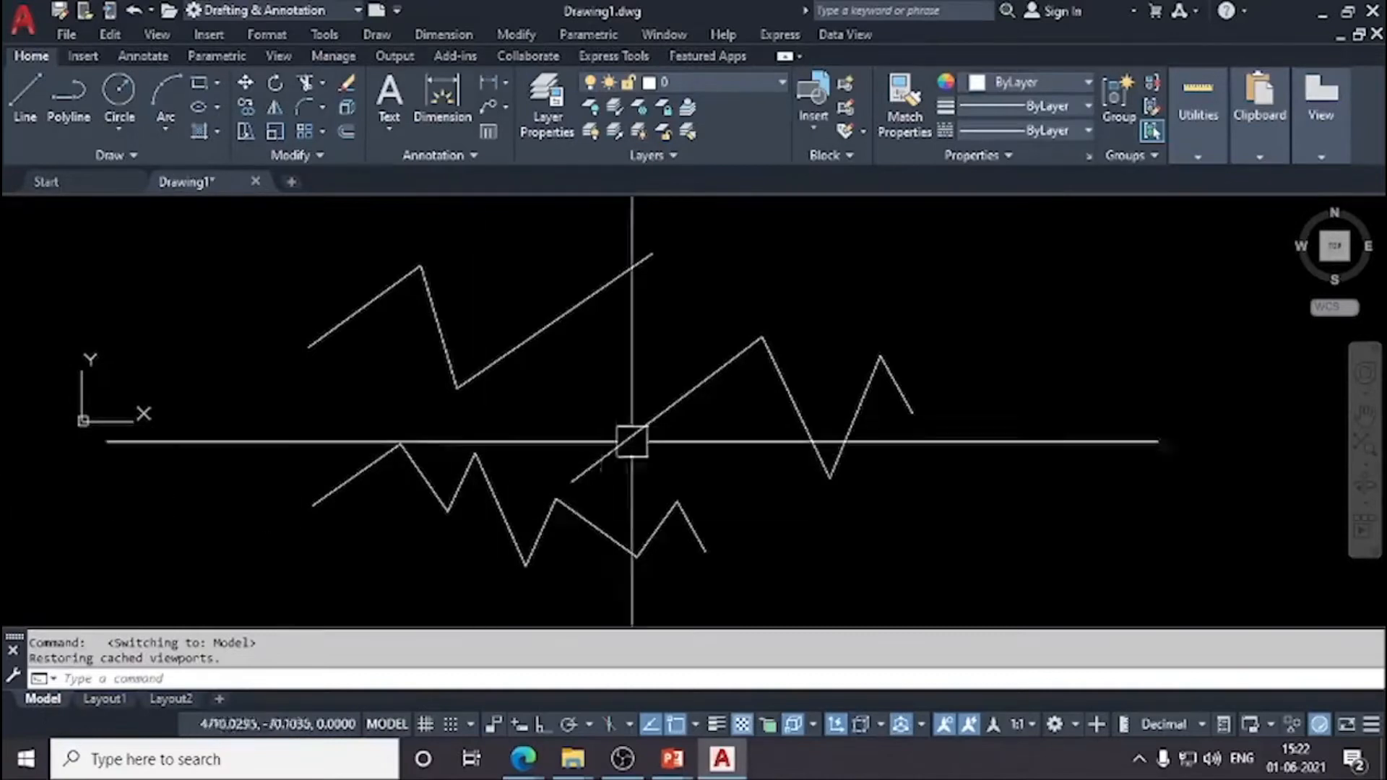
{"action": "middle_click_drag", "start_coordinate": [717, 520], "coordinate": [701, 510]}
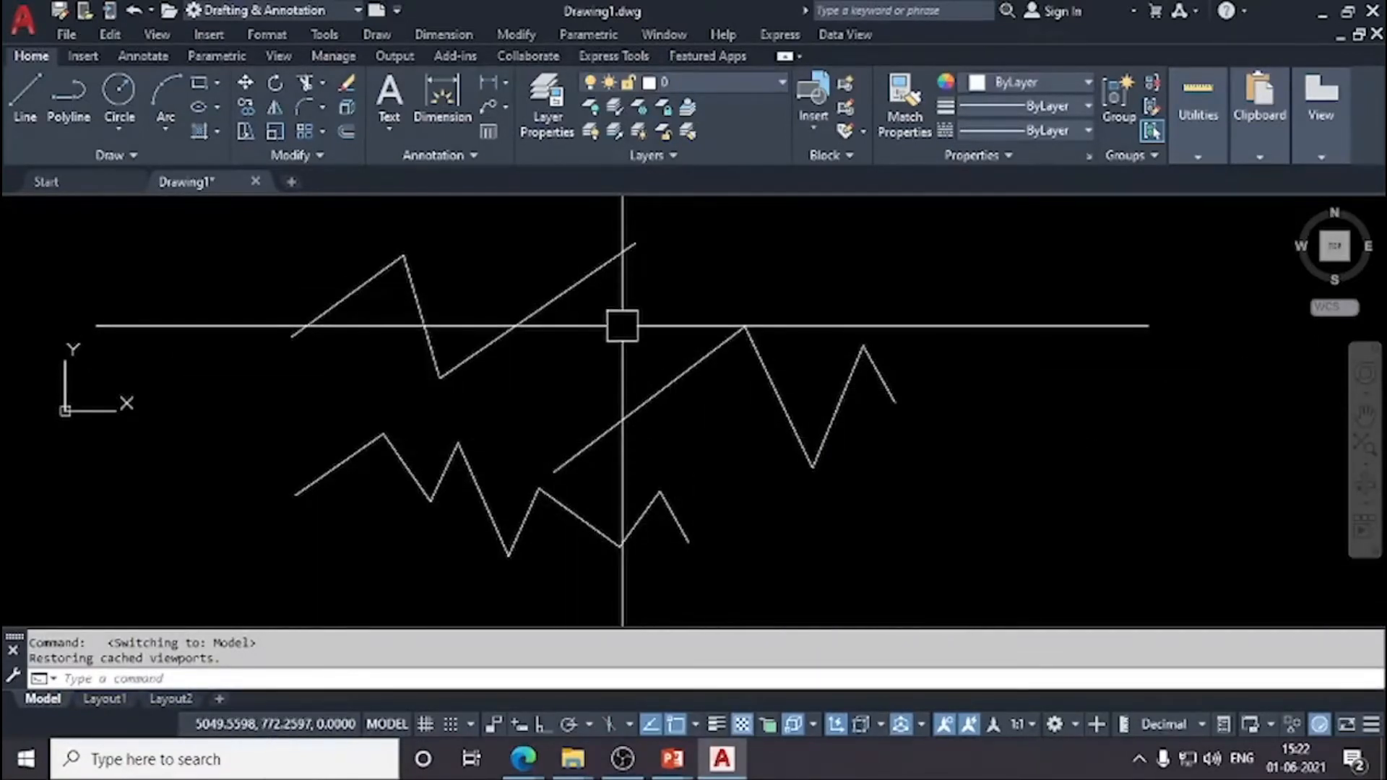
Step: Try window and crossing selections around the three zigzags, clearing the selection after each one
{"action": "middle_click_drag", "start_coordinate": [522, 383], "coordinate": [499, 363]}
{"action": "scroll", "coordinate": [500, 363], "scroll_direction": "down", "scroll_amount": 4}
{"action": "scroll", "coordinate": [477, 340], "scroll_direction": "up", "scroll_amount": 2}
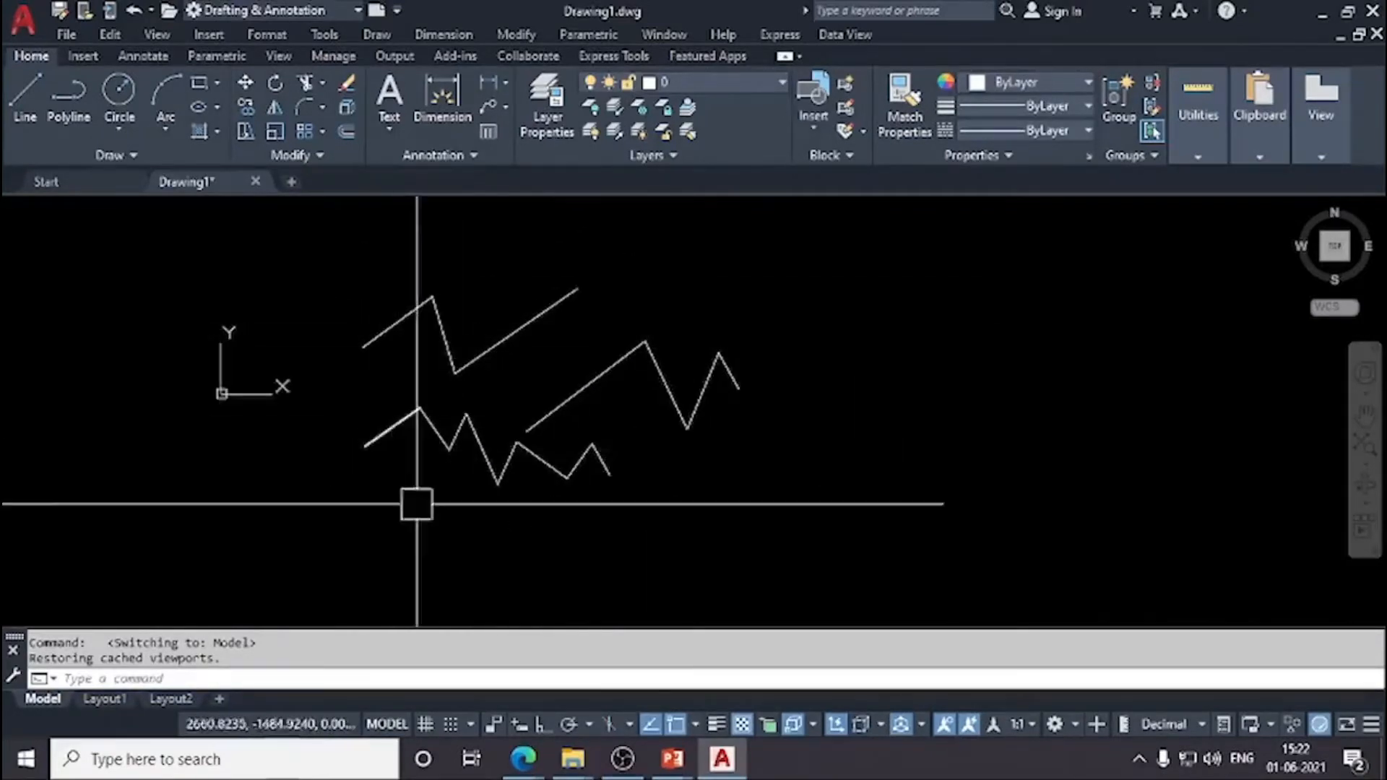
{"action": "mouse_move", "coordinate": [683, 272]}
{"action": "left_mouse_down"}
{"action": "mouse_move", "coordinate": [464, 363]}
{"action": "mouse_move", "coordinate": [774, 647]}
{"action": "mouse_move", "coordinate": [685, 289]}
{"action": "left_mouse_up"}
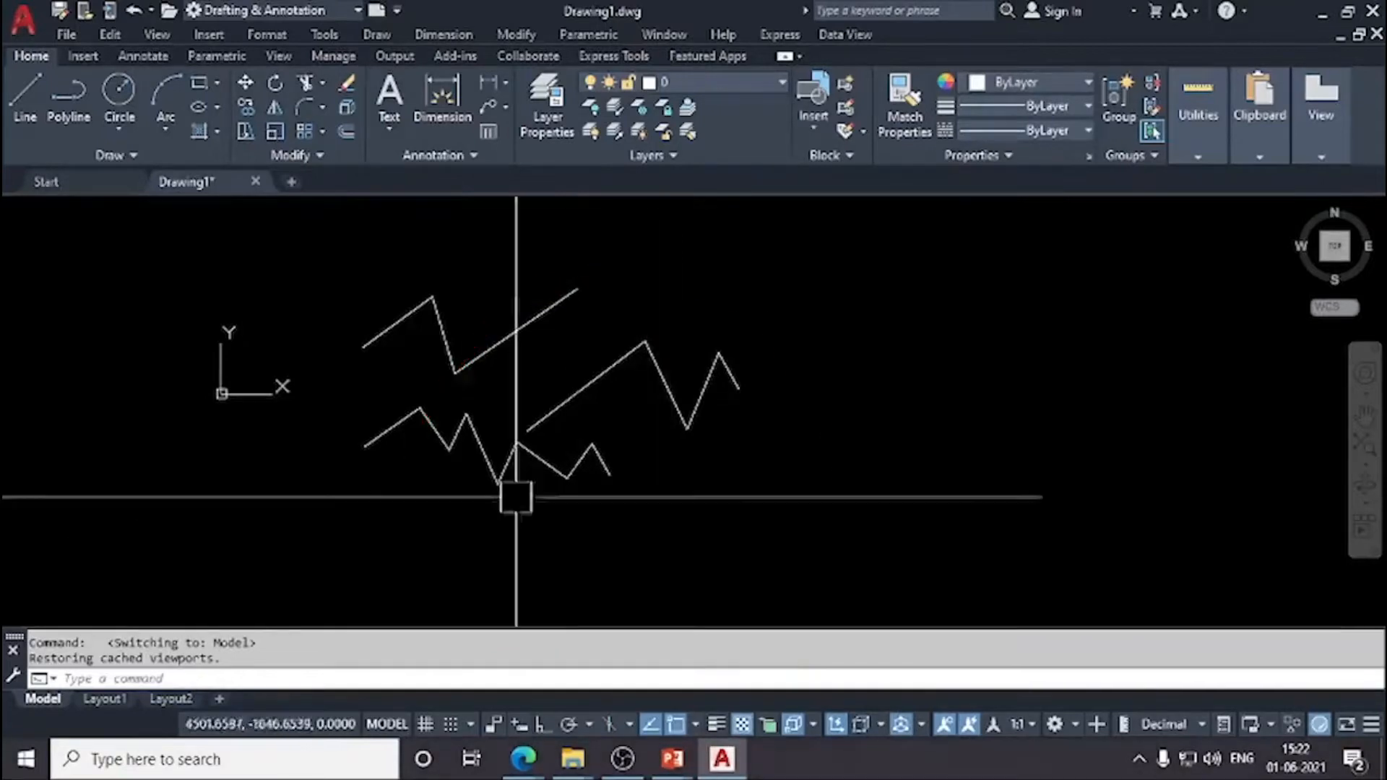
{"action": "left_click", "coordinate": [331, 245]}
{"action": "left_click", "coordinate": [850, 543]}
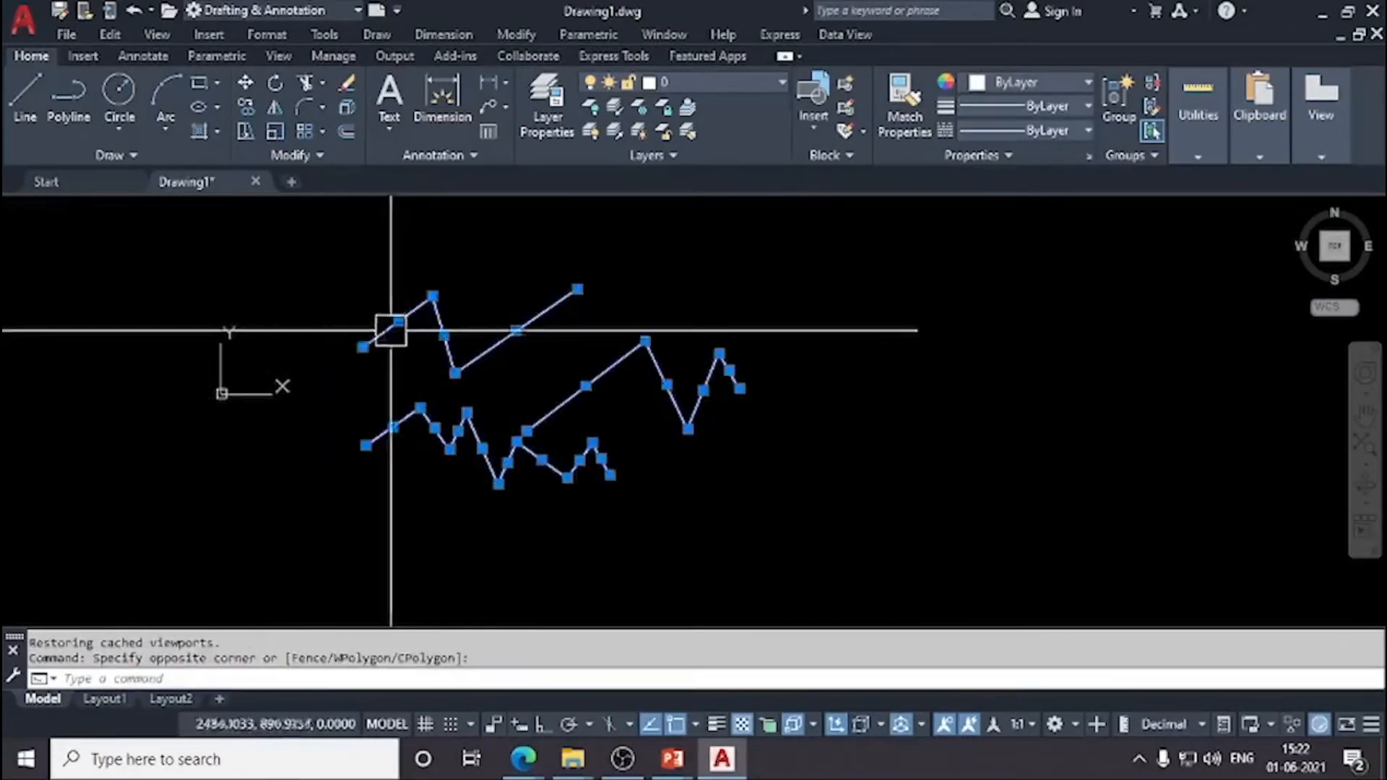
{"action": "key", "text": "Escape"}
{"action": "left_click", "coordinate": [339, 259]}
{"action": "key", "text": "Escape"}
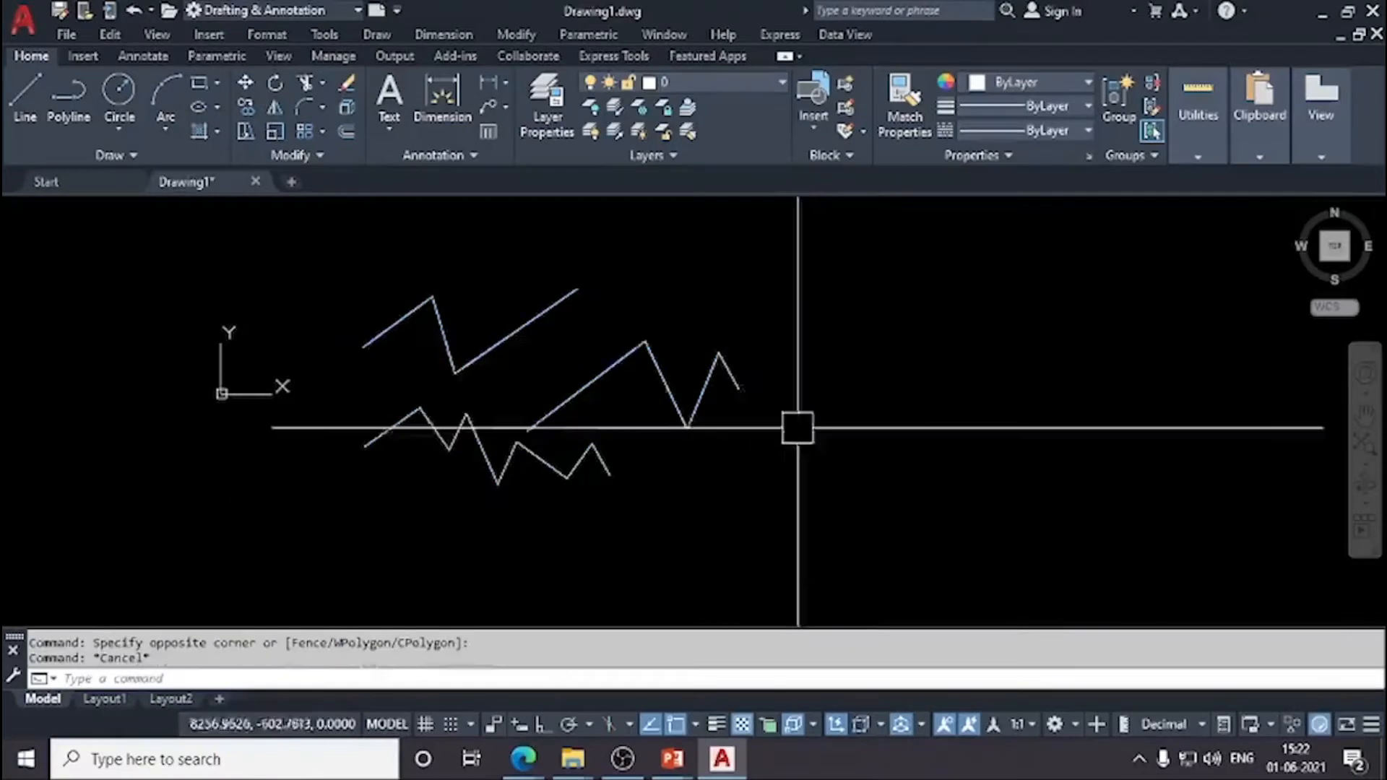
{"action": "left_click", "coordinate": [930, 202]}
{"action": "left_click", "coordinate": [301, 552]}
{"action": "key", "text": "Escape"}
{"action": "left_click", "coordinate": [293, 220]}
{"action": "left_click", "coordinate": [844, 516]}
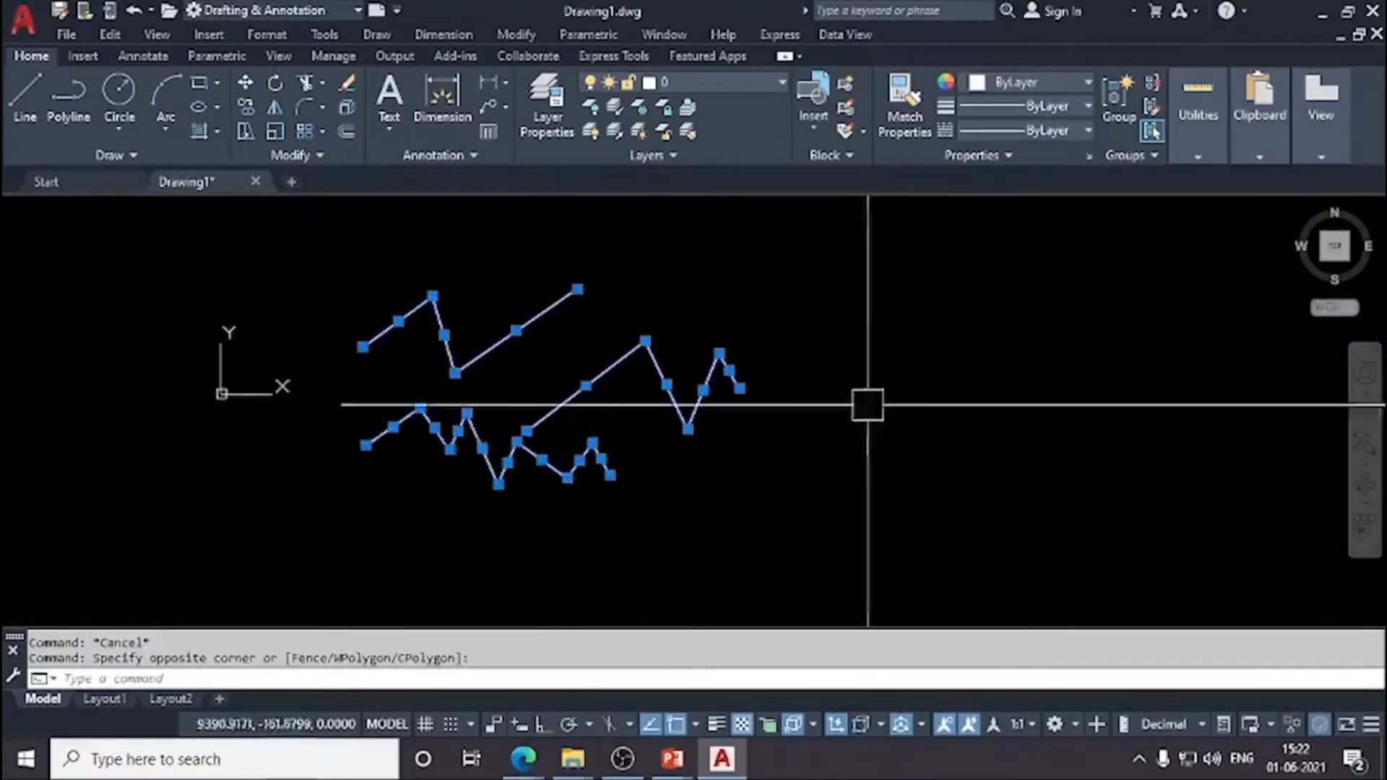
{"action": "key", "text": "Escape"}
Step: Erase all three zigzags from model space using a crossing selection around them
{"action": "left_click", "coordinate": [867, 261]}
{"action": "left_click", "coordinate": [332, 520]}
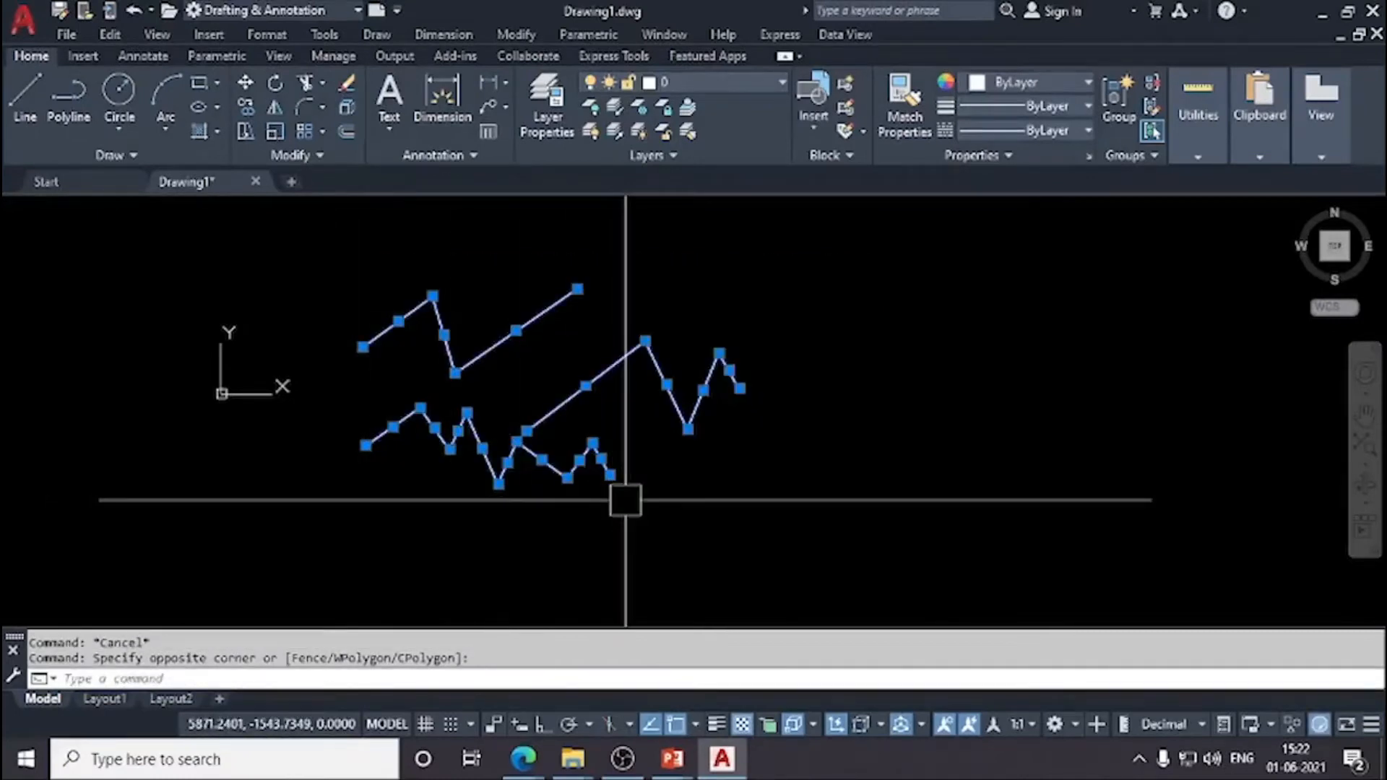
{"action": "key", "text": "Delete"}
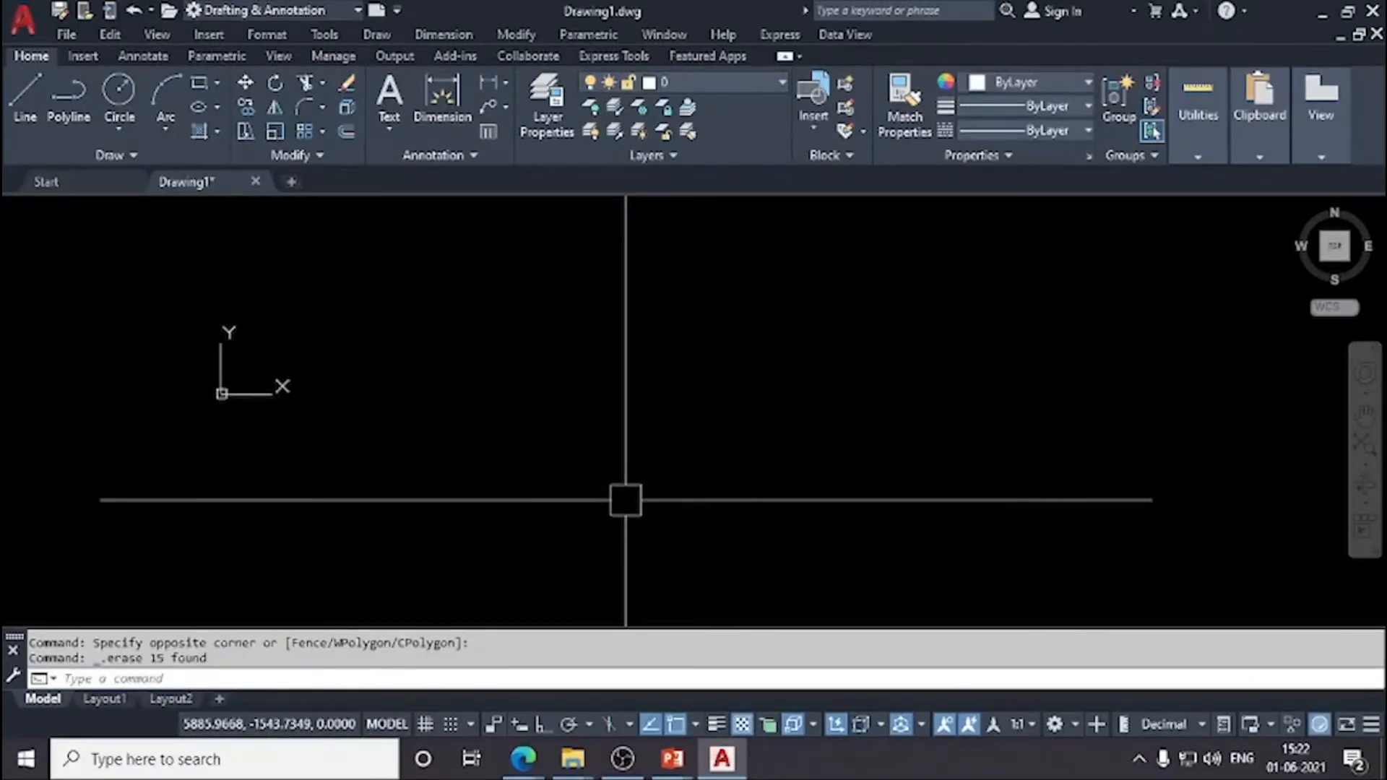
{"action": "middle_click_drag", "start_coordinate": [587, 415], "coordinate": [605, 476]}
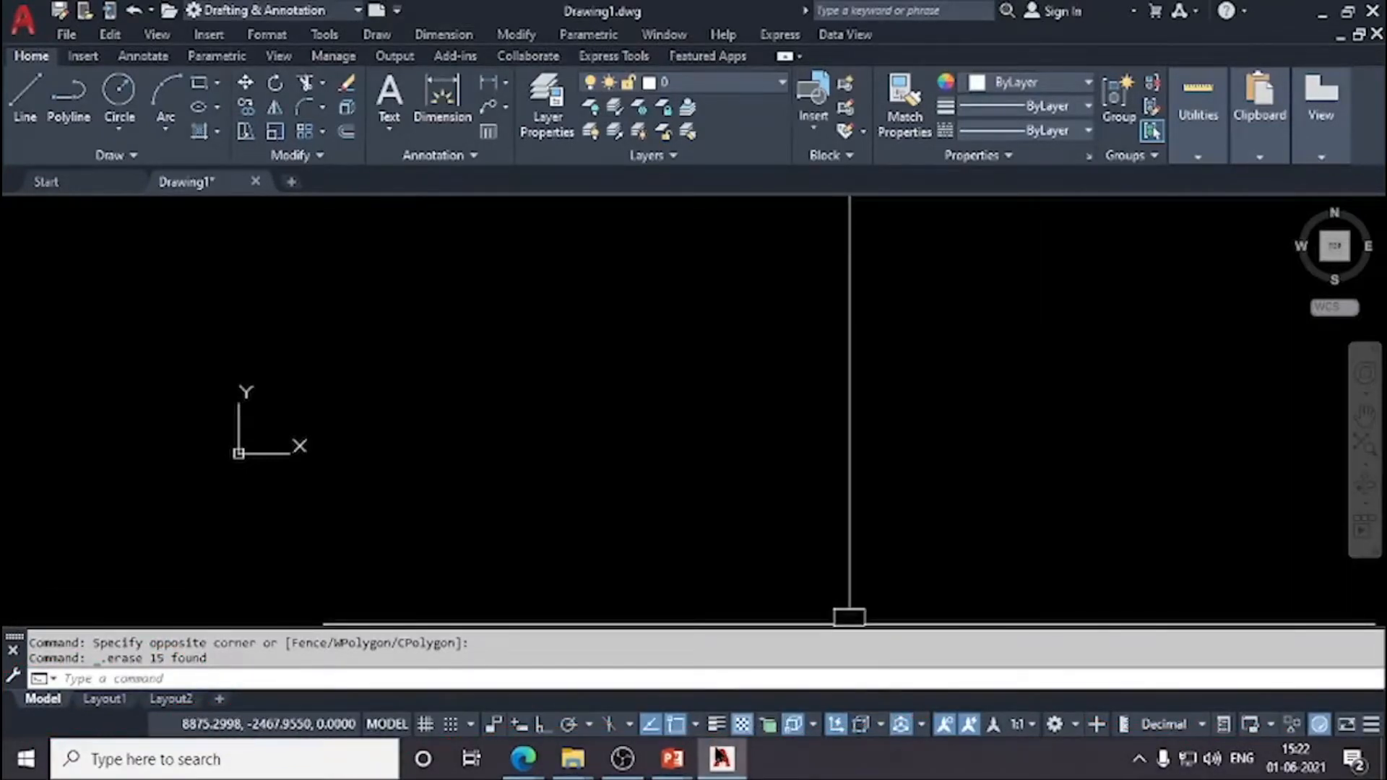
Step: Switch to the PowerPoint slide show, advance to the "Tools used for 2D Drafting" slide, and return to AutoCAD to point out the ribbon tools
{"action": "mouse_move", "coordinate": [672, 758]}
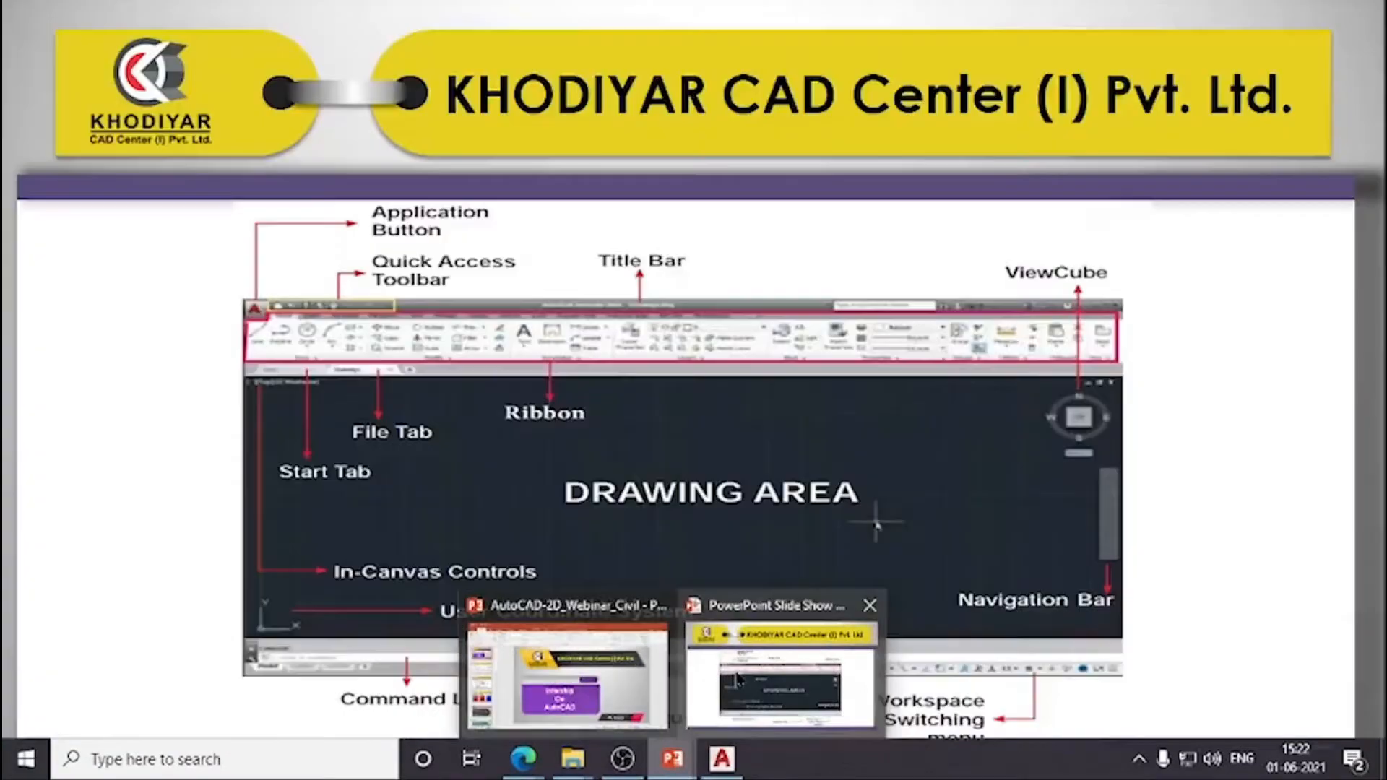
{"action": "left_click", "coordinate": [737, 679]}
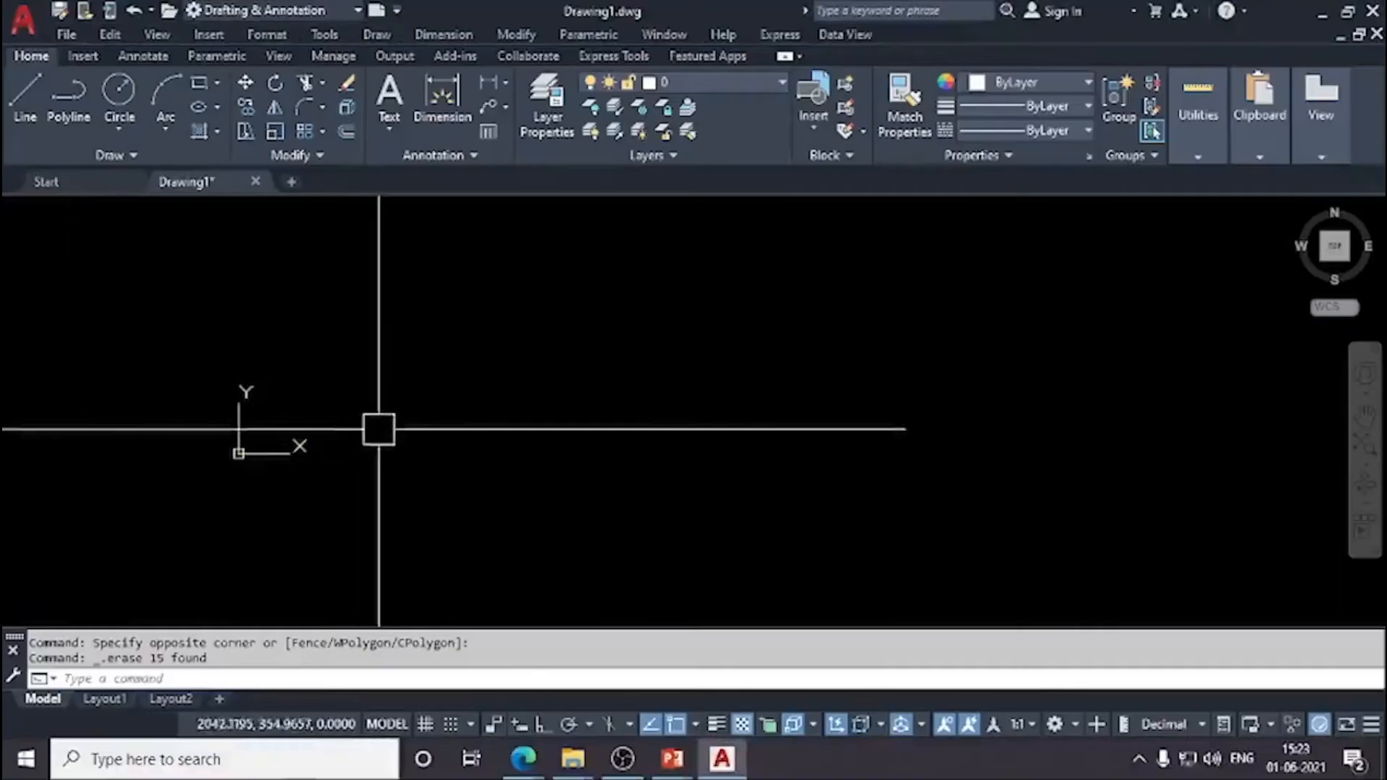
{"action": "mouse_move", "coordinate": [377, 427]}
{"action": "middle_mouse_down"}
{"action": "mouse_move", "coordinate": [331, 433]}
{"action": "mouse_move", "coordinate": [419, 563]}
{"action": "middle_mouse_up"}
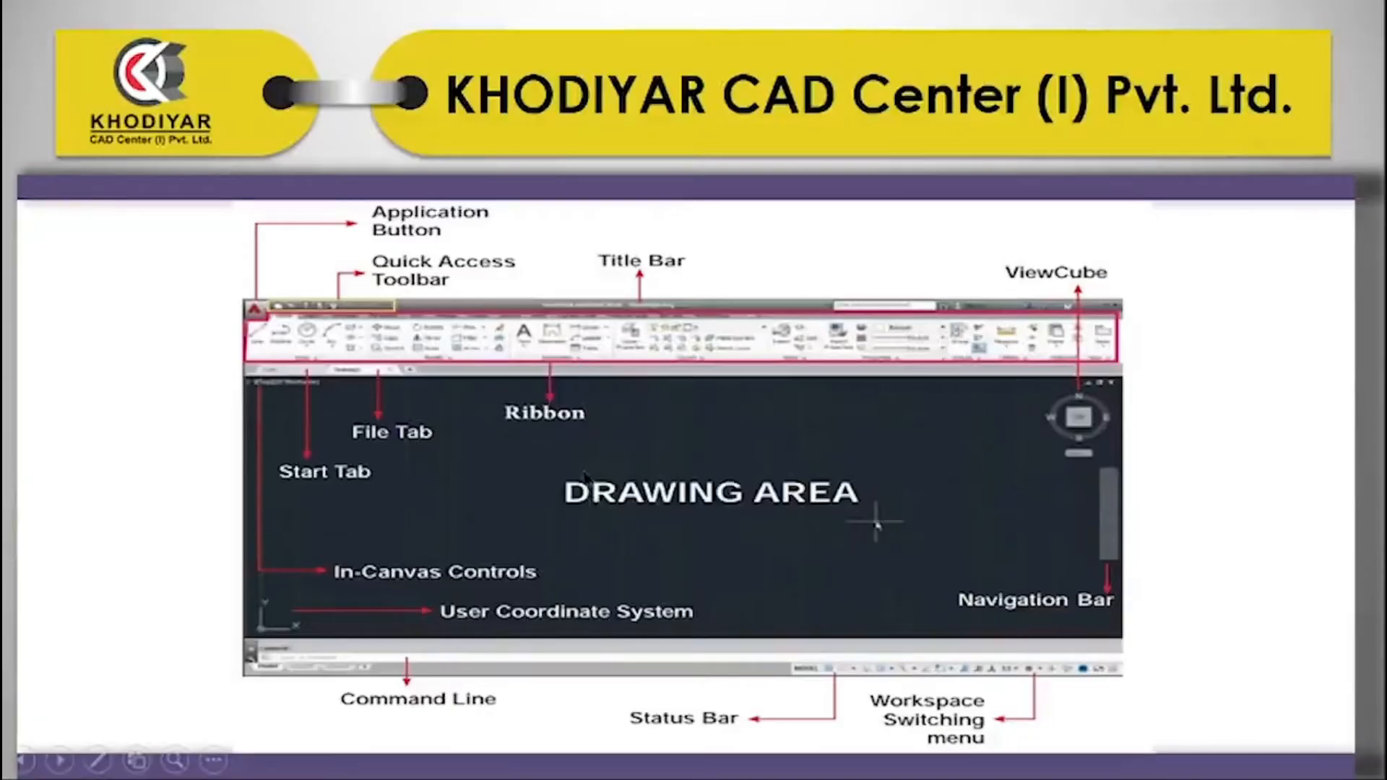
{"action": "left_click", "coordinate": [584, 473]}
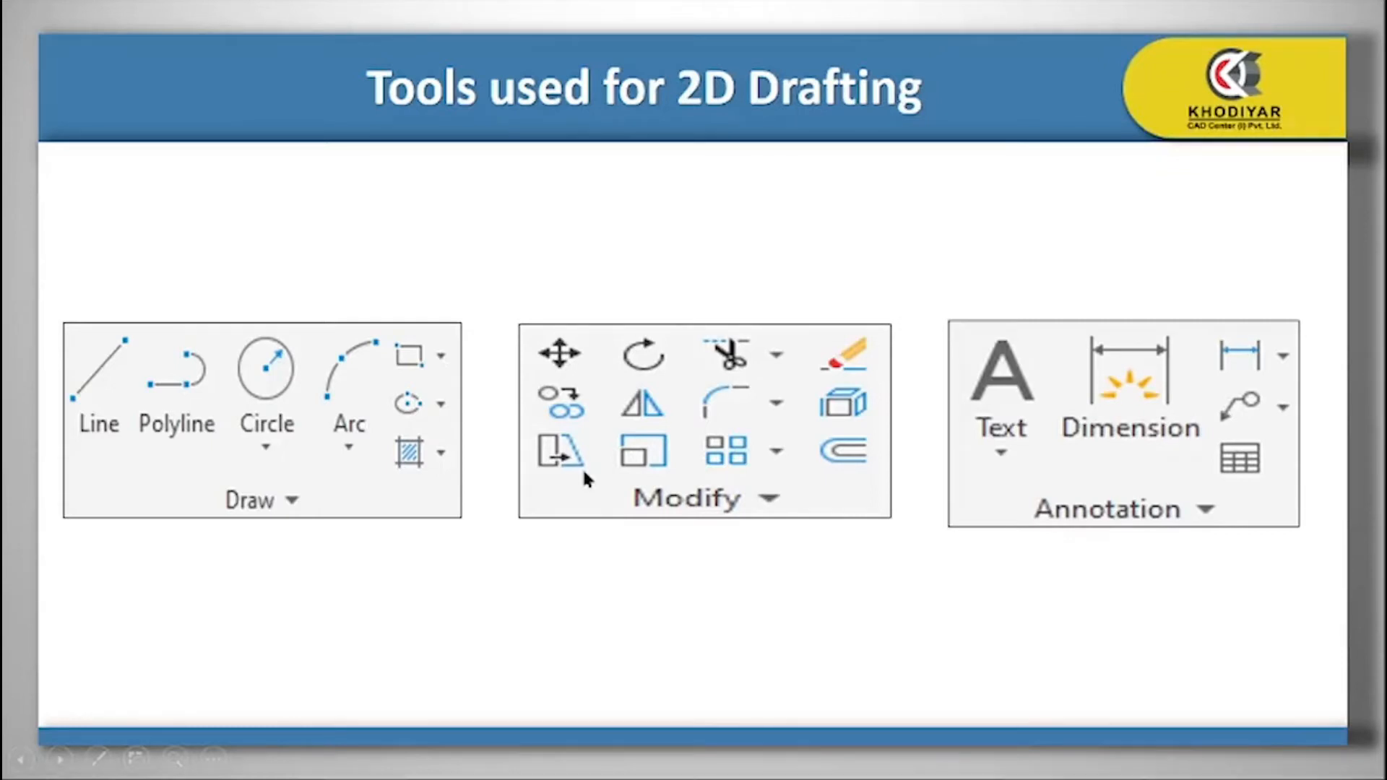
{"action": "key", "text": "alt+Tab"}
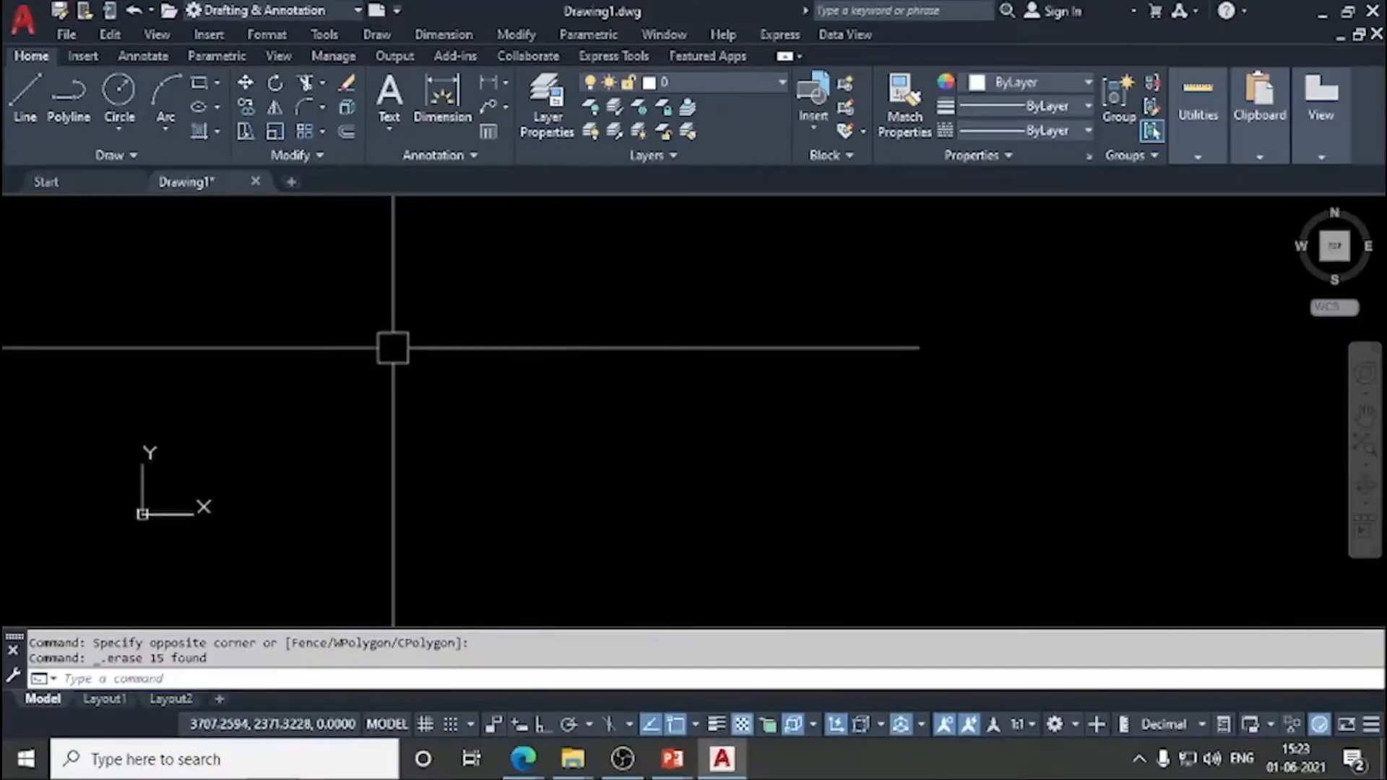
{"action": "mouse_move", "coordinate": [6, 97]}
{"action": "left_mouse_down"}
{"action": "mouse_move", "coordinate": [123, 205]}
{"action": "mouse_move", "coordinate": [651, 153]}
{"action": "mouse_move", "coordinate": [1250, 167]}
{"action": "mouse_move", "coordinate": [1318, 66]}
{"action": "mouse_move", "coordinate": [887, 78]}
{"action": "mouse_move", "coordinate": [627, 33]}
{"action": "mouse_move", "coordinate": [311, 55]}
{"action": "left_mouse_up"}
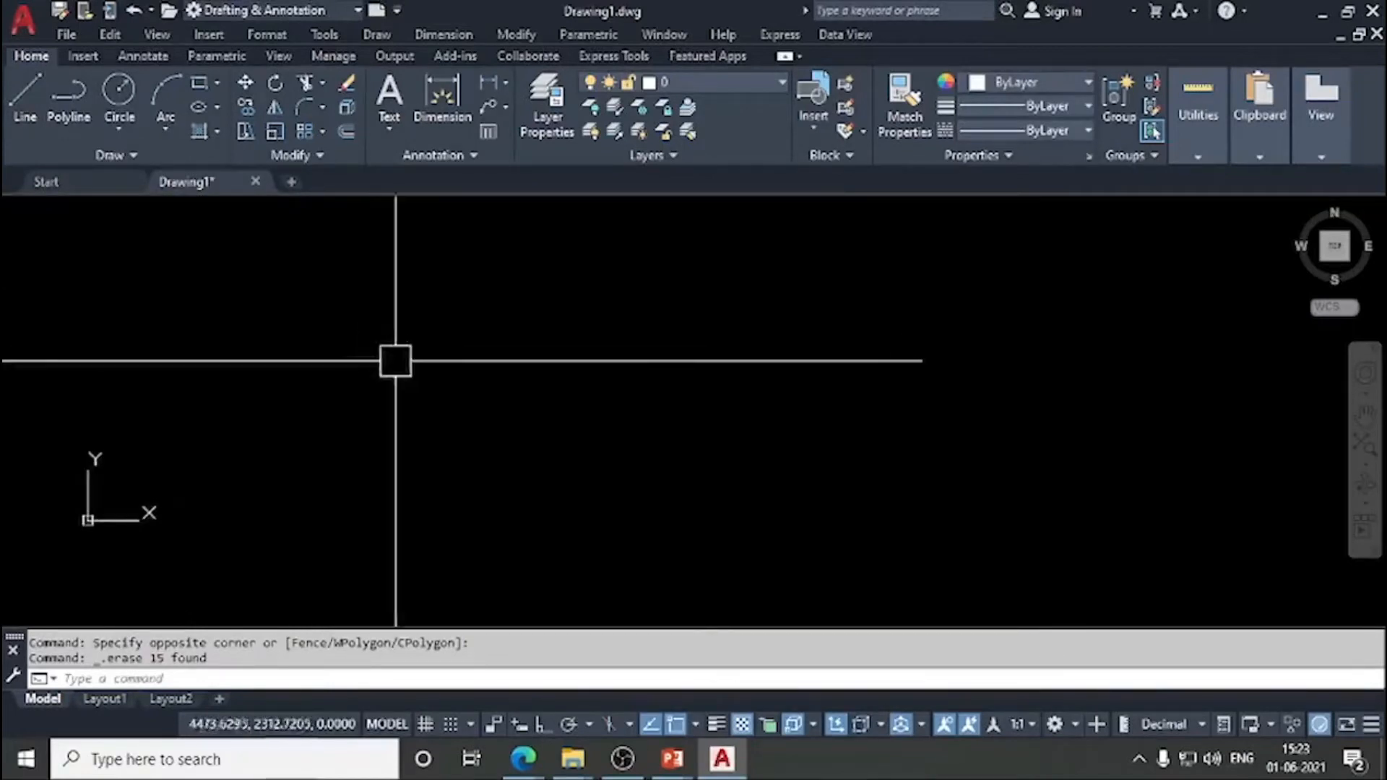
{"action": "middle_click_drag", "start_coordinate": [329, 418], "coordinate": [365, 406]}
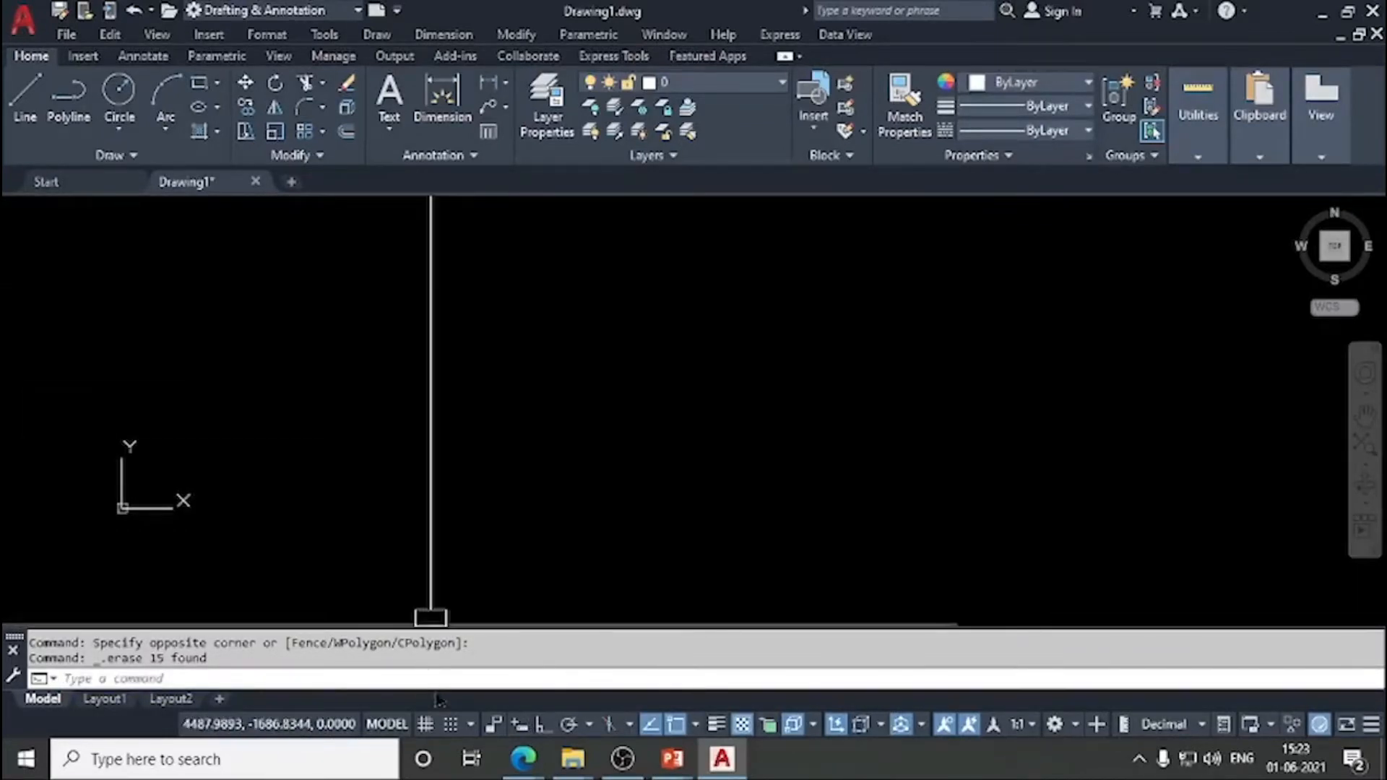
Step: Open the Drawing Units dialog with the UN alias and review the available length types
{"action": "type", "text": "UN"}
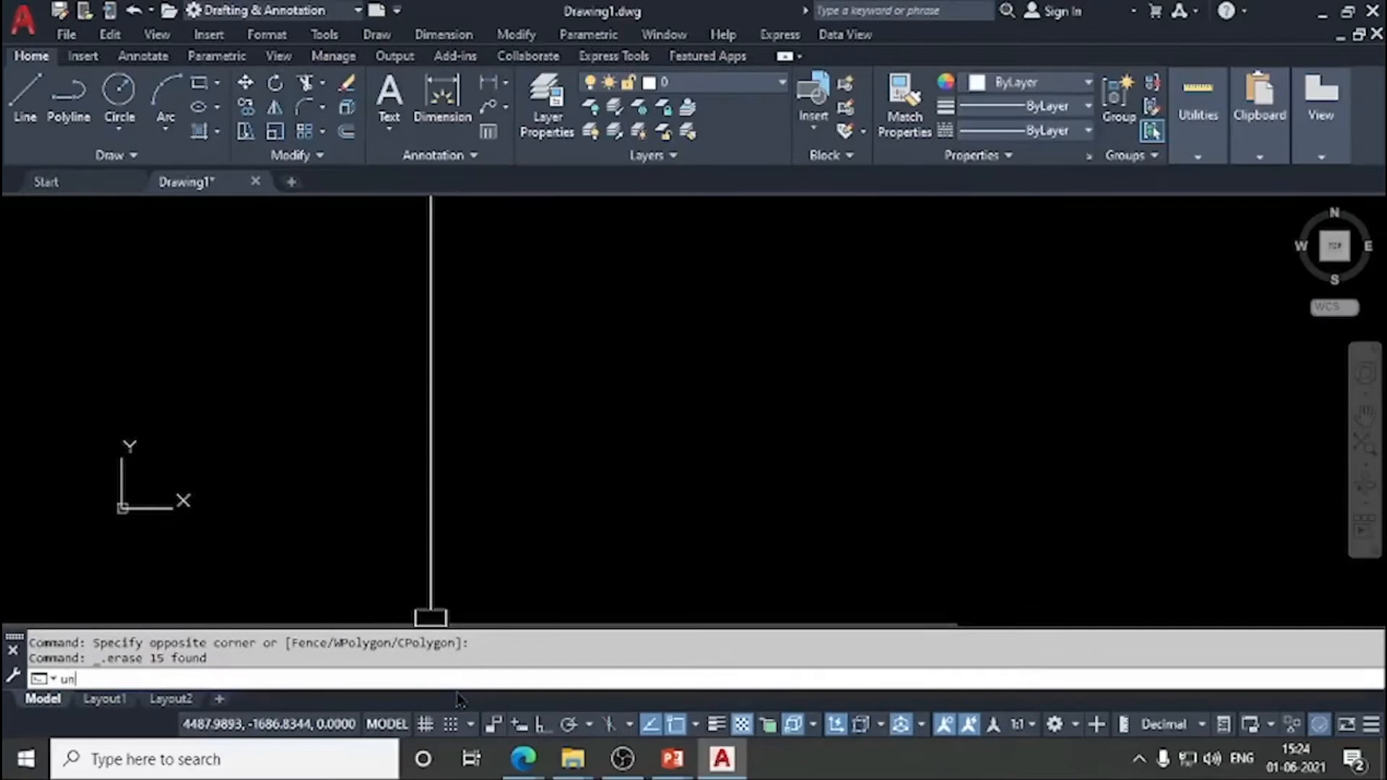
{"action": "key", "text": "Return"}
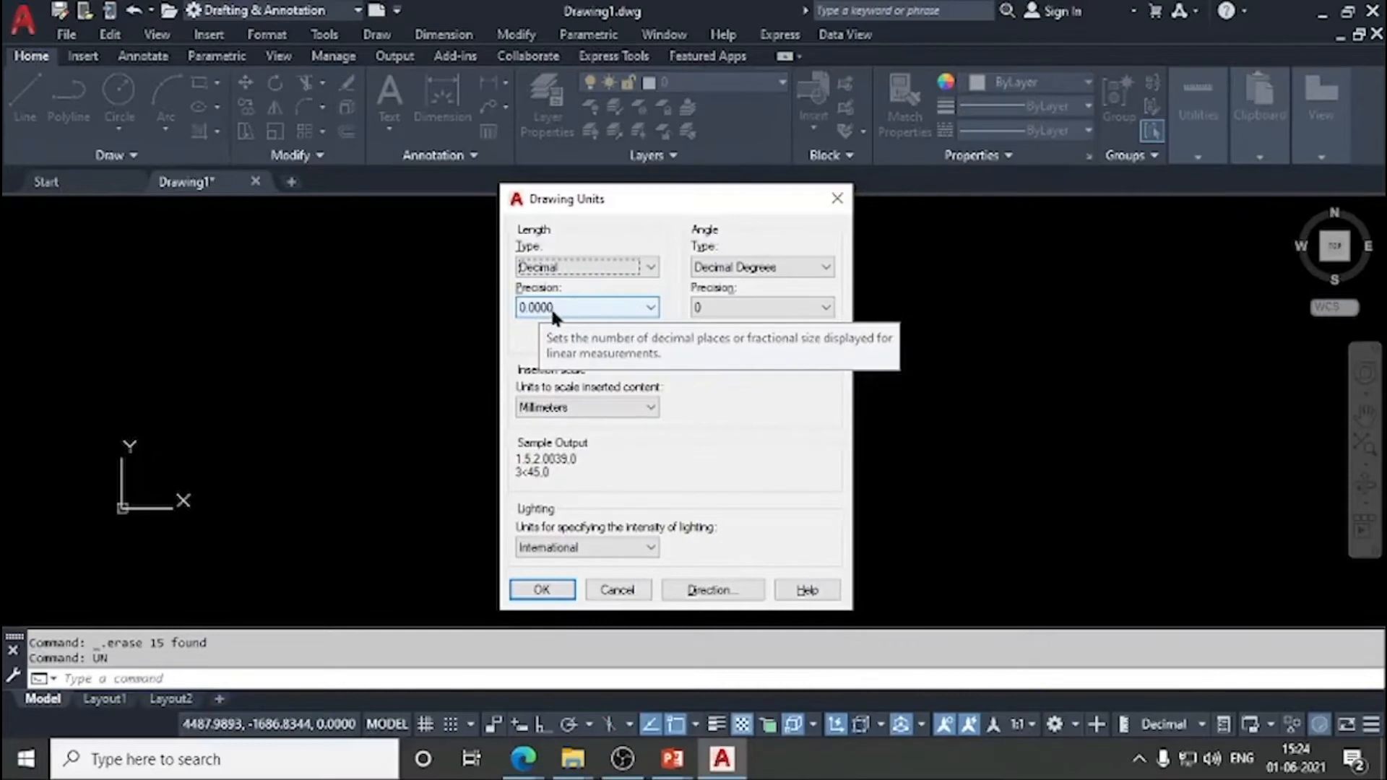
{"action": "left_click", "coordinate": [565, 265]}
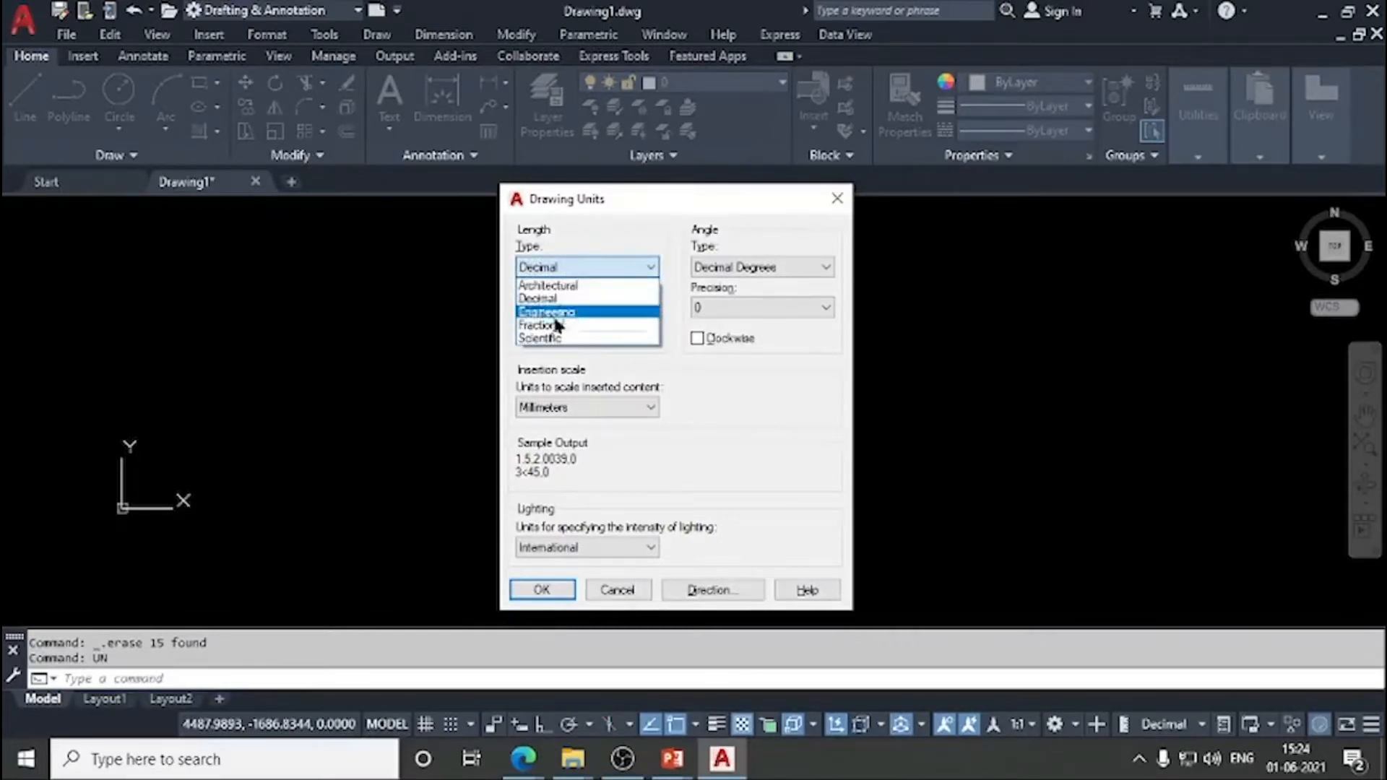
{"action": "left_click", "coordinate": [578, 265]}
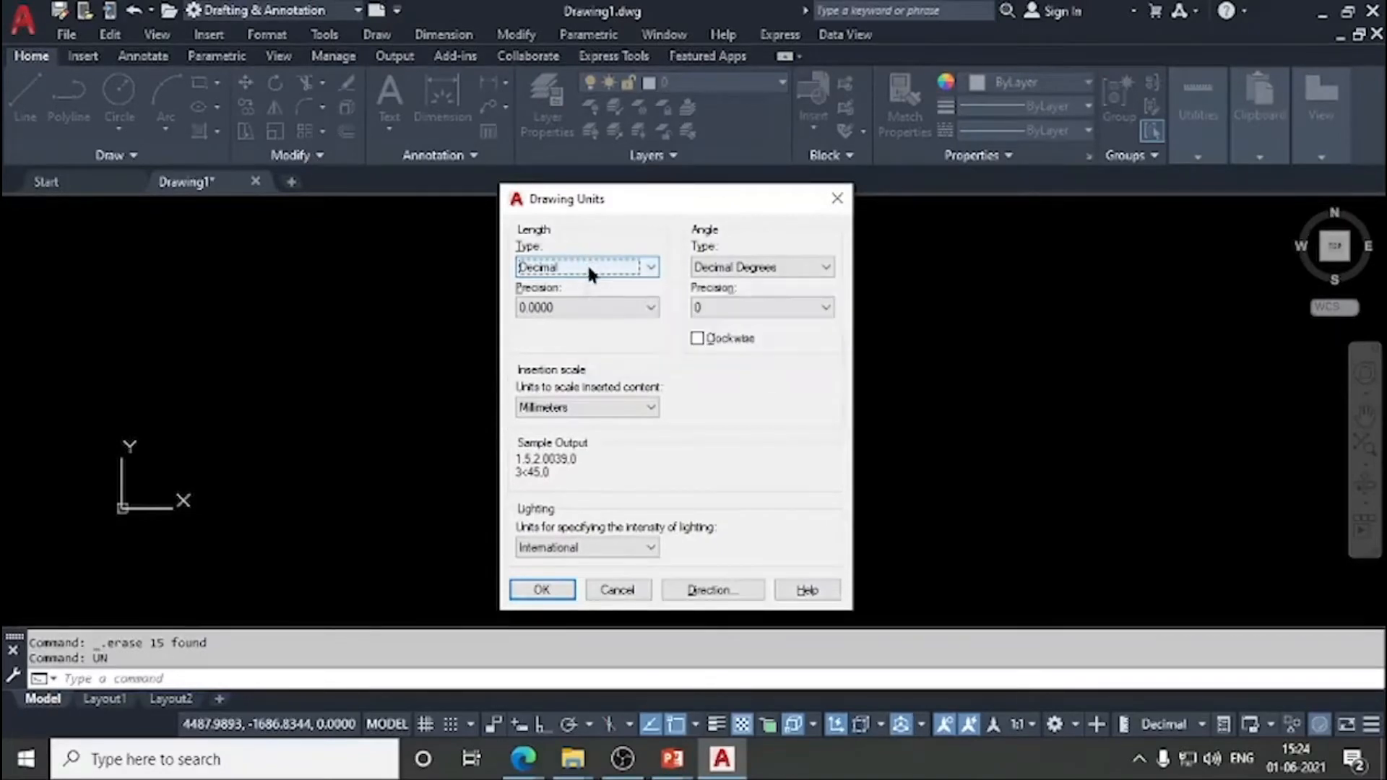
Step: Handwrite 2 1/2 beside 2-5 in red ink over the units dialog, add 3' 2" below, and clear the ink
{"action": "mouse_move", "coordinate": [629, 346]}
{"action": "left_mouse_down"}
{"action": "mouse_move", "coordinate": [668, 423]}
{"action": "mouse_move", "coordinate": [690, 401]}
{"action": "left_mouse_up"}
{"action": "mouse_move", "coordinate": [682, 271]}
{"action": "left_mouse_down"}
{"action": "mouse_move", "coordinate": [704, 315]}
{"action": "mouse_move", "coordinate": [692, 346]}
{"action": "mouse_move", "coordinate": [744, 325]}
{"action": "mouse_move", "coordinate": [764, 410]}
{"action": "left_mouse_up"}
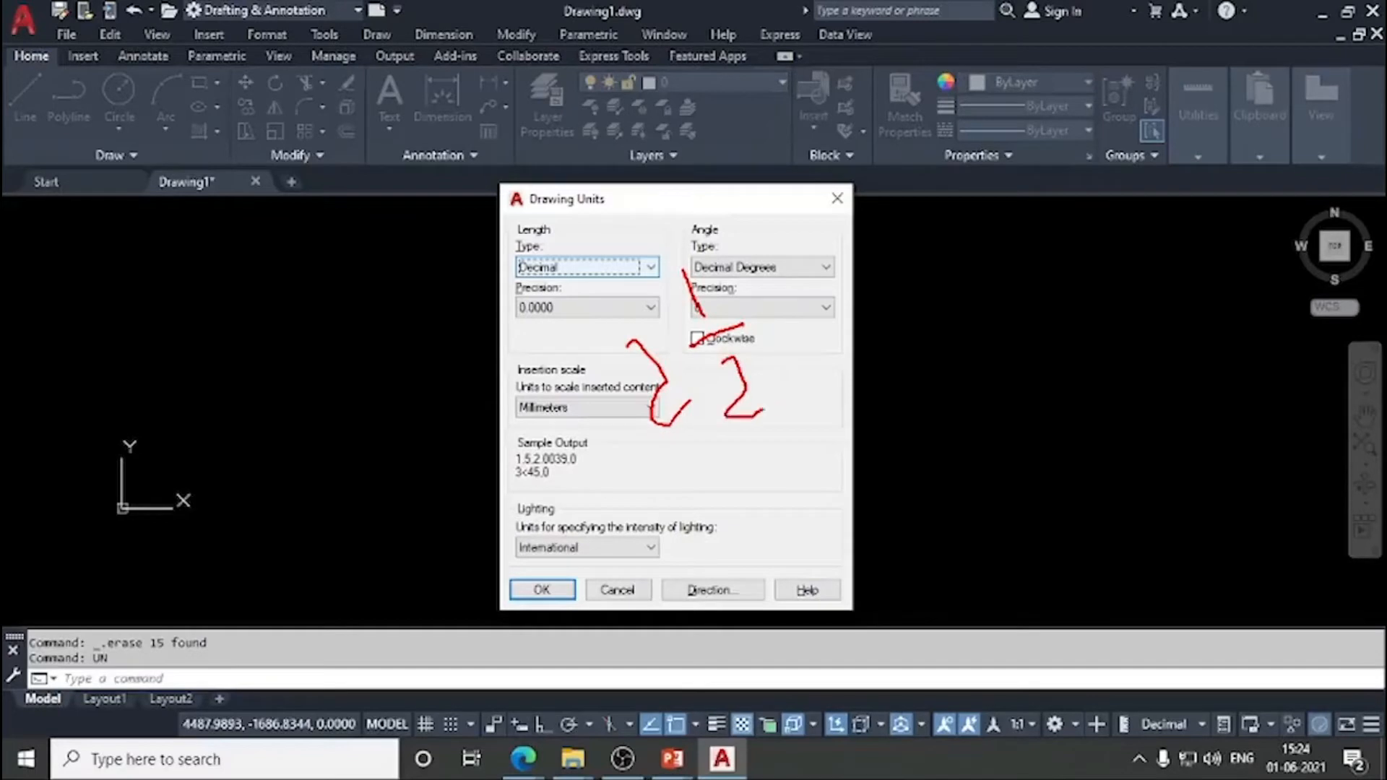
{"action": "mouse_move", "coordinate": [786, 173]}
{"action": "left_mouse_down"}
{"action": "mouse_move", "coordinate": [816, 497]}
{"action": "mouse_move", "coordinate": [824, 470]}
{"action": "left_mouse_up"}
{"action": "mouse_move", "coordinate": [845, 304]}
{"action": "left_mouse_down"}
{"action": "mouse_move", "coordinate": [858, 307]}
{"action": "mouse_move", "coordinate": [860, 352]}
{"action": "mouse_move", "coordinate": [887, 370]}
{"action": "left_mouse_up"}
{"action": "mouse_move", "coordinate": [902, 341]}
{"action": "left_mouse_down"}
{"action": "mouse_move", "coordinate": [960, 318]}
{"action": "mouse_move", "coordinate": [964, 352]}
{"action": "left_mouse_up"}
{"action": "mouse_move", "coordinate": [896, 409]}
{"action": "left_mouse_down"}
{"action": "mouse_move", "coordinate": [969, 384]}
{"action": "mouse_move", "coordinate": [920, 397]}
{"action": "mouse_move", "coordinate": [927, 391]}
{"action": "left_mouse_up"}
{"action": "left_click_drag", "start_coordinate": [681, 461], "coordinate": [799, 420]}
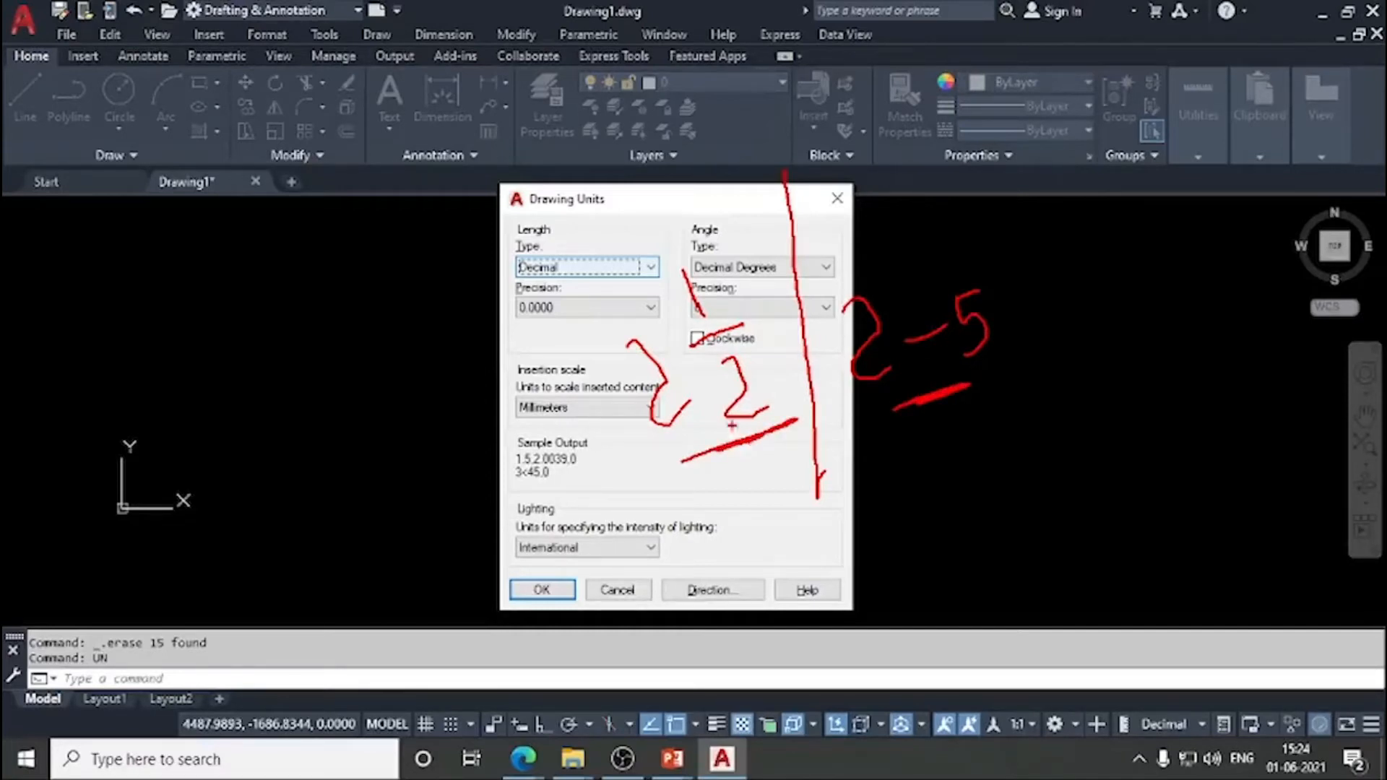
{"action": "mouse_move", "coordinate": [703, 507]}
{"action": "left_mouse_down"}
{"action": "mouse_move", "coordinate": [738, 526]}
{"action": "mouse_move", "coordinate": [730, 561]}
{"action": "left_mouse_up"}
{"action": "left_click_drag", "start_coordinate": [749, 457], "coordinate": [812, 543]}
{"action": "mouse_move", "coordinate": [791, 452]}
{"action": "left_mouse_down"}
{"action": "mouse_move", "coordinate": [793, 478]}
{"action": "mouse_move", "coordinate": [800, 468]}
{"action": "mouse_move", "coordinate": [816, 488]}
{"action": "left_mouse_up"}
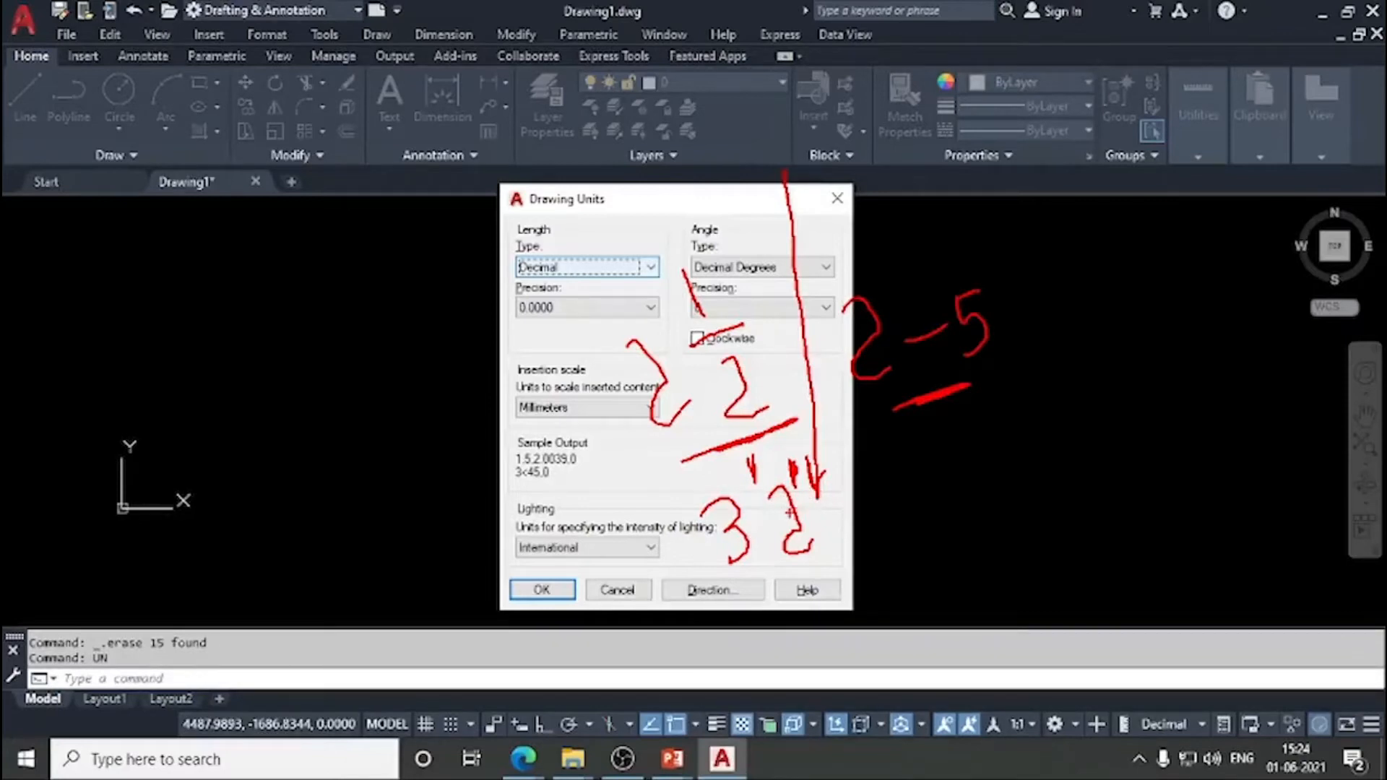
{"action": "key", "text": "Escape"}
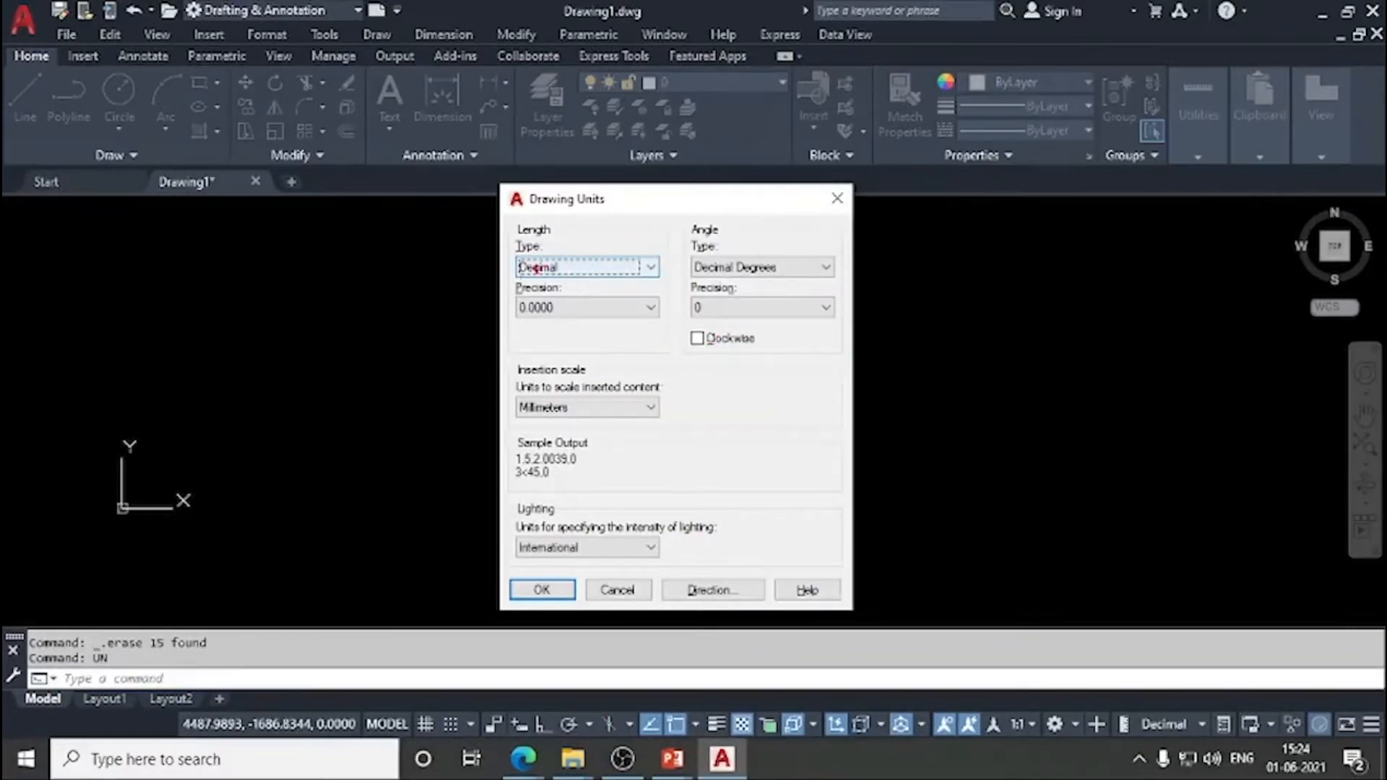
Step: Handwrite 3' 2 1/2" beside 3' 2-5" in red ink to compare feet-and-inches formats, and clear the ink
{"action": "mouse_move", "coordinate": [469, 385]}
{"action": "left_mouse_down"}
{"action": "mouse_move", "coordinate": [515, 409]}
{"action": "mouse_move", "coordinate": [513, 456]}
{"action": "left_mouse_up"}
{"action": "mouse_move", "coordinate": [522, 307]}
{"action": "left_mouse_down"}
{"action": "mouse_move", "coordinate": [528, 325]}
{"action": "mouse_move", "coordinate": [585, 339]}
{"action": "mouse_move", "coordinate": [628, 390]}
{"action": "left_mouse_up"}
{"action": "mouse_move", "coordinate": [611, 278]}
{"action": "left_mouse_down"}
{"action": "mouse_move", "coordinate": [641, 334]}
{"action": "mouse_move", "coordinate": [642, 376]}
{"action": "mouse_move", "coordinate": [623, 393]}
{"action": "left_mouse_up"}
{"action": "left_click_drag", "start_coordinate": [653, 269], "coordinate": [647, 291]}
{"action": "mouse_move", "coordinate": [665, 266]}
{"action": "left_mouse_down"}
{"action": "mouse_move", "coordinate": [668, 280]}
{"action": "mouse_move", "coordinate": [673, 258]}
{"action": "left_mouse_up"}
{"action": "mouse_move", "coordinate": [685, 191]}
{"action": "left_mouse_down"}
{"action": "mouse_move", "coordinate": [711, 274]}
{"action": "mouse_move", "coordinate": [732, 444]}
{"action": "left_mouse_up"}
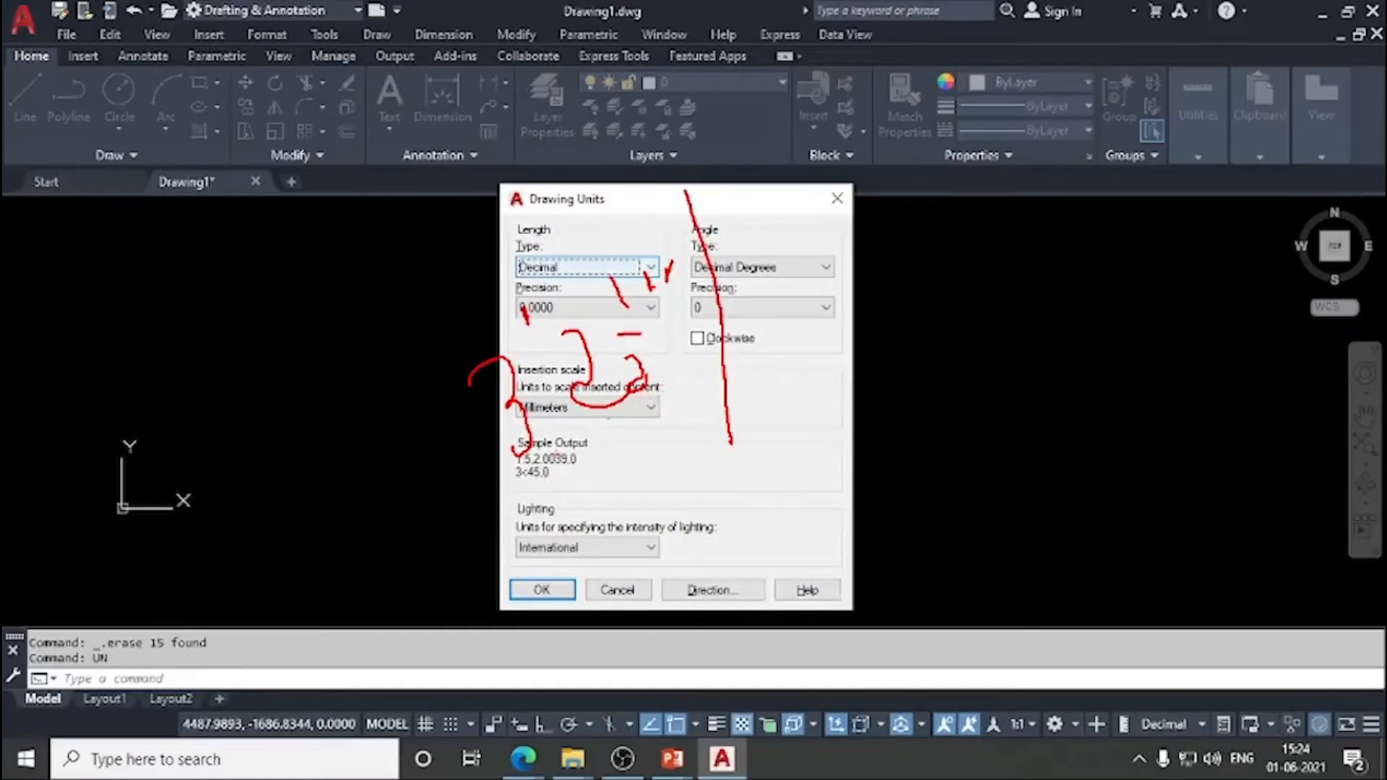
{"action": "mouse_move", "coordinate": [745, 321]}
{"action": "left_mouse_down"}
{"action": "mouse_move", "coordinate": [755, 313]}
{"action": "mouse_move", "coordinate": [792, 373]}
{"action": "left_mouse_up"}
{"action": "mouse_move", "coordinate": [788, 259]}
{"action": "left_mouse_down"}
{"action": "mouse_move", "coordinate": [863, 345]}
{"action": "mouse_move", "coordinate": [898, 311]}
{"action": "left_mouse_up"}
{"action": "mouse_move", "coordinate": [925, 276]}
{"action": "left_mouse_down"}
{"action": "mouse_move", "coordinate": [904, 288]}
{"action": "mouse_move", "coordinate": [914, 333]}
{"action": "left_mouse_up"}
{"action": "left_click_drag", "start_coordinate": [919, 233], "coordinate": [944, 258]}
{"action": "left_click_drag", "start_coordinate": [837, 387], "coordinate": [979, 359]}
{"action": "left_click_drag", "start_coordinate": [831, 388], "coordinate": [963, 363]}
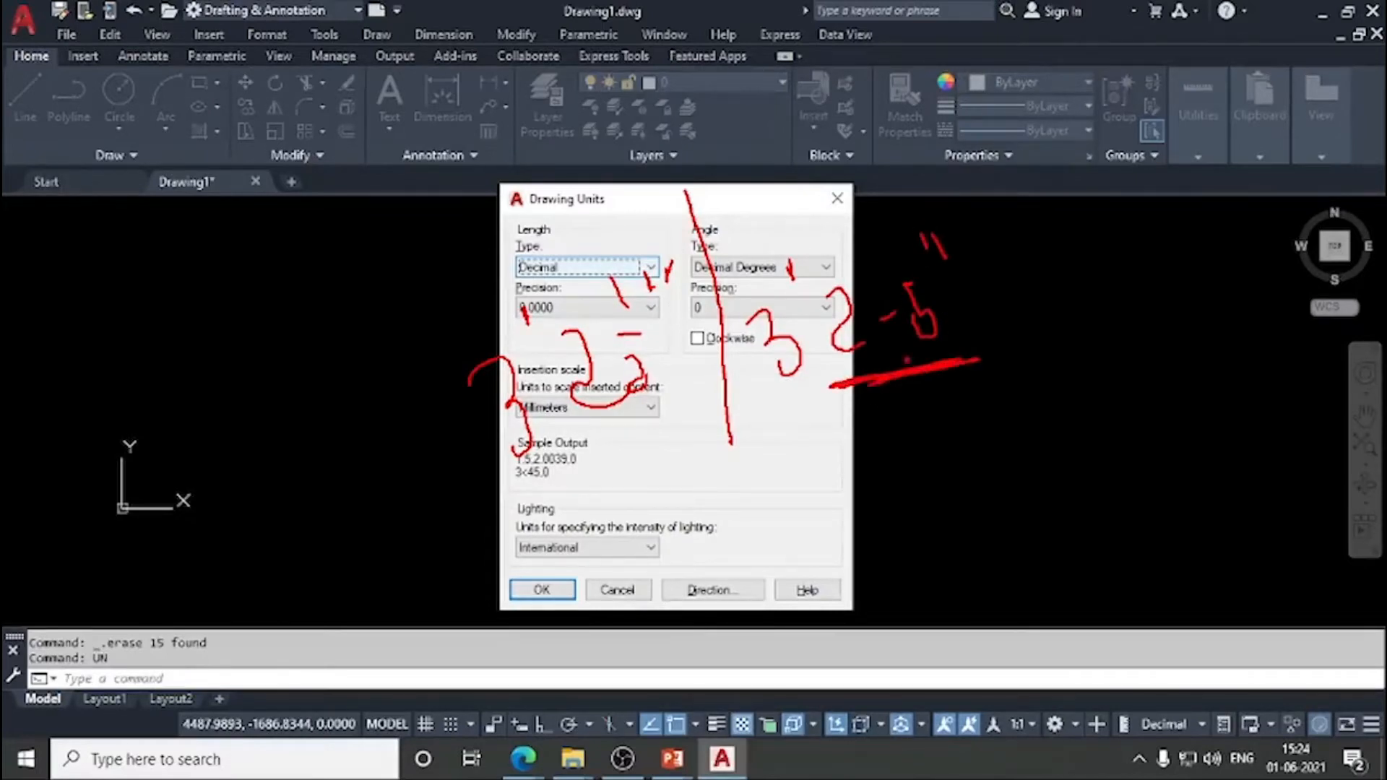
{"action": "key", "text": "Escape"}
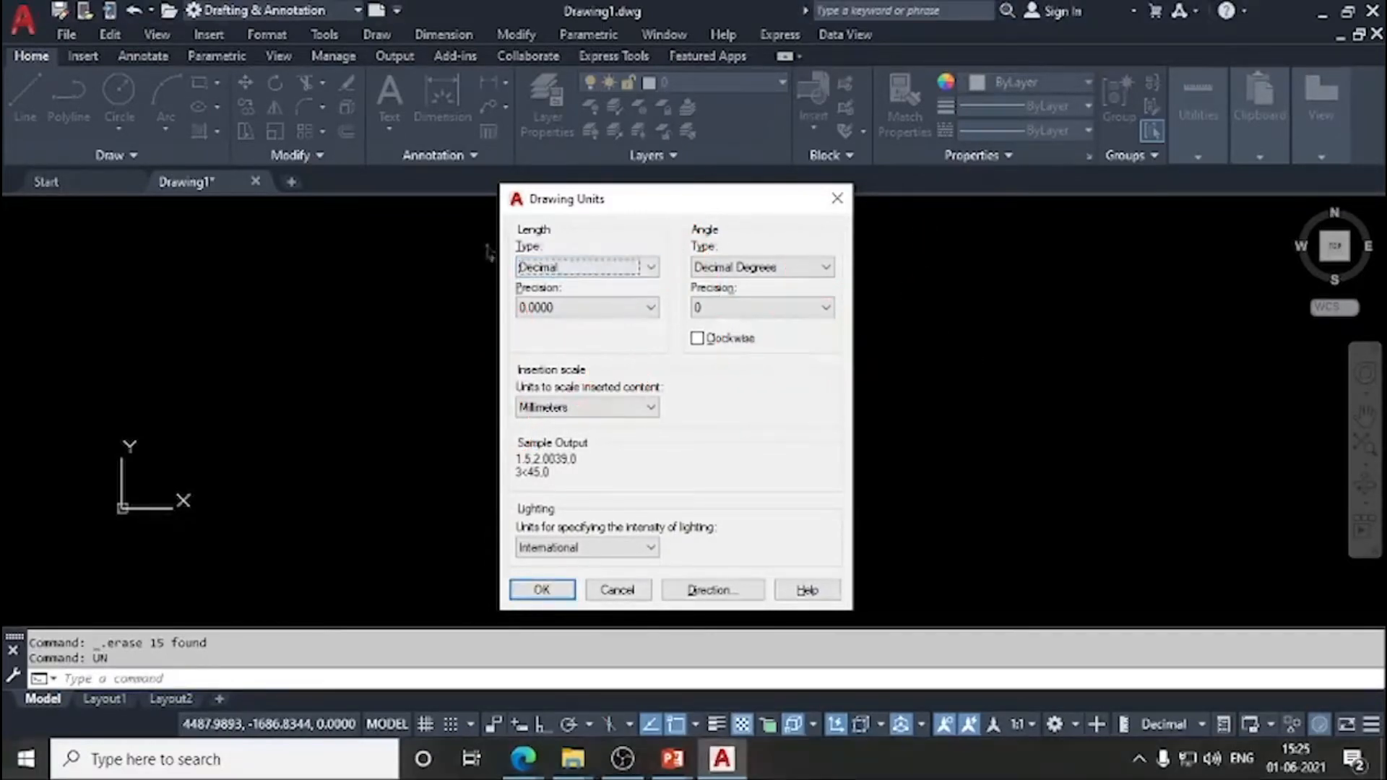
Step: Try the Architectural and Engineering length types in the units dialog, returning to Architectural
{"action": "left_click", "coordinate": [649, 267]}
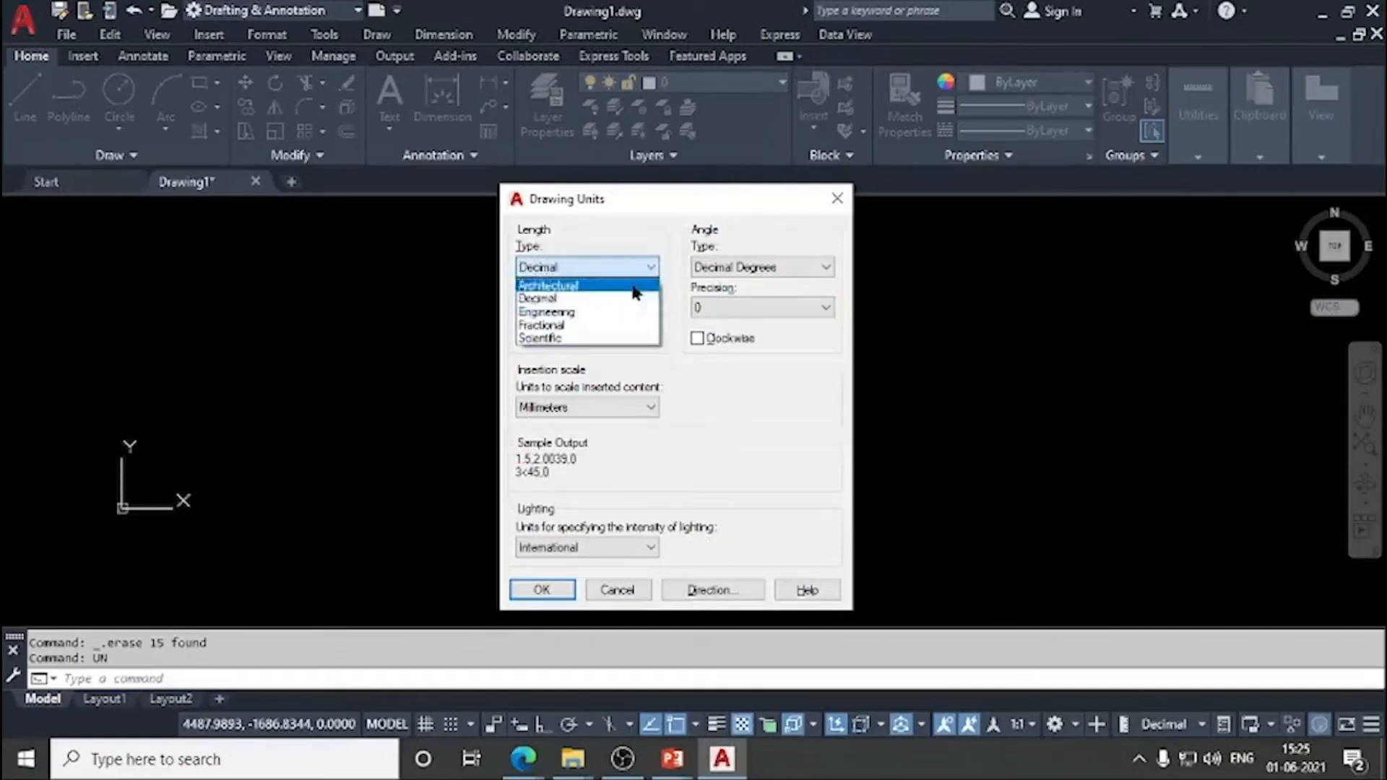
{"action": "left_click", "coordinate": [568, 287]}
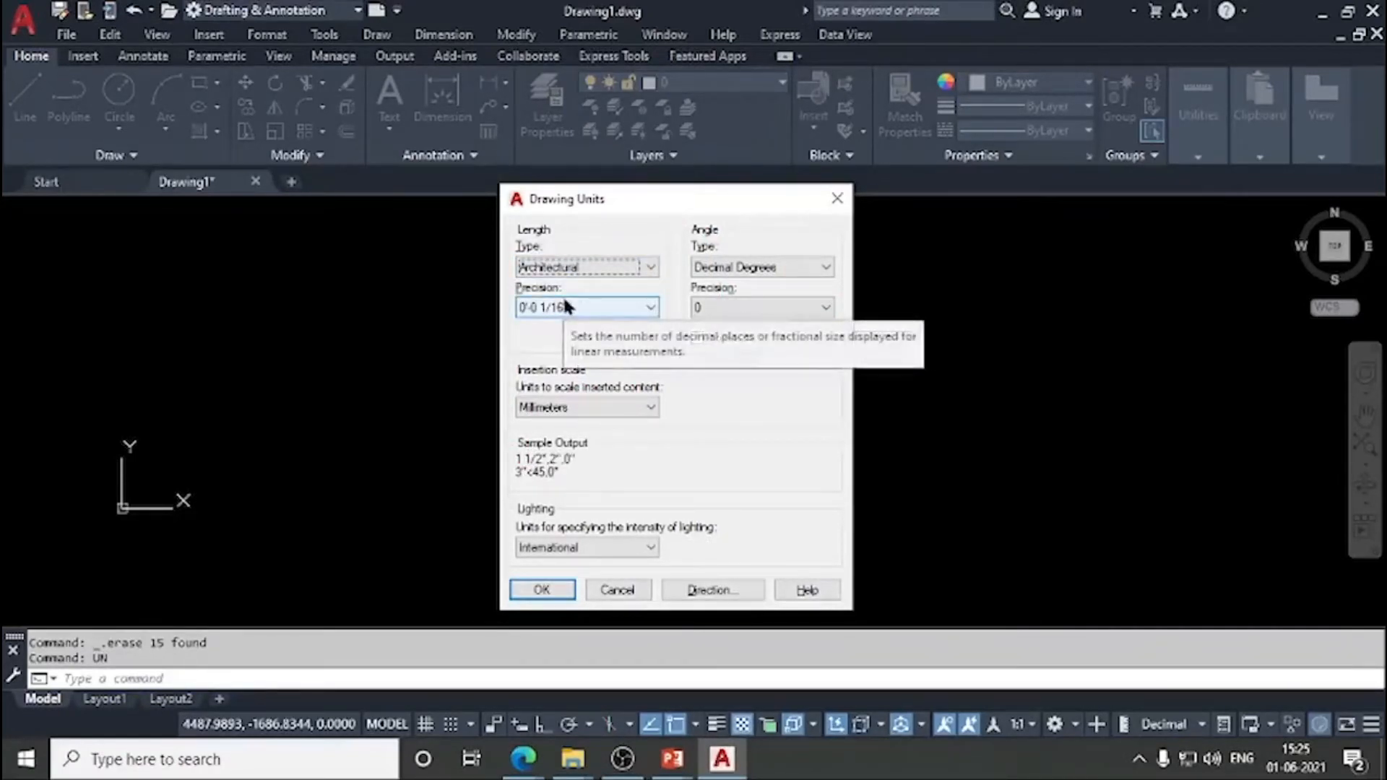
{"action": "left_click", "coordinate": [649, 267]}
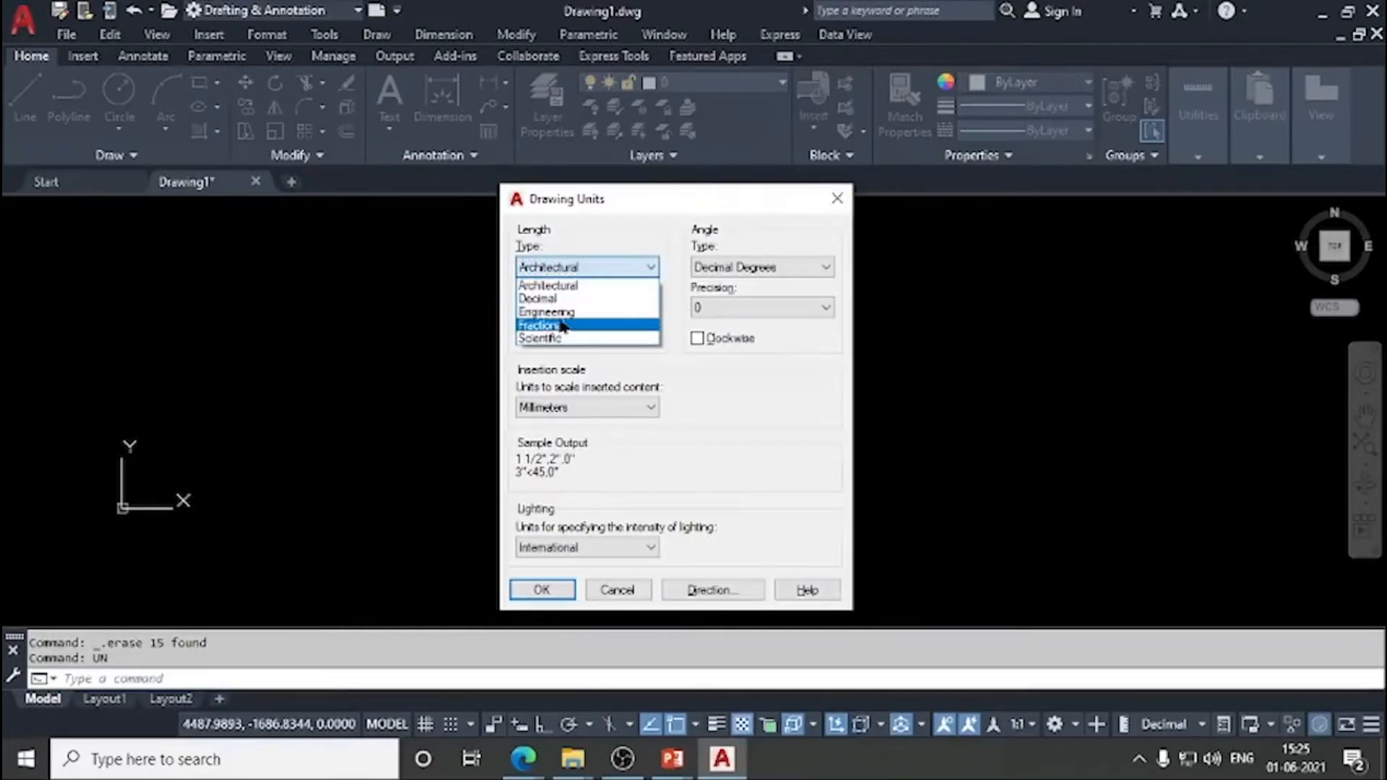
{"action": "left_click", "coordinate": [561, 311]}
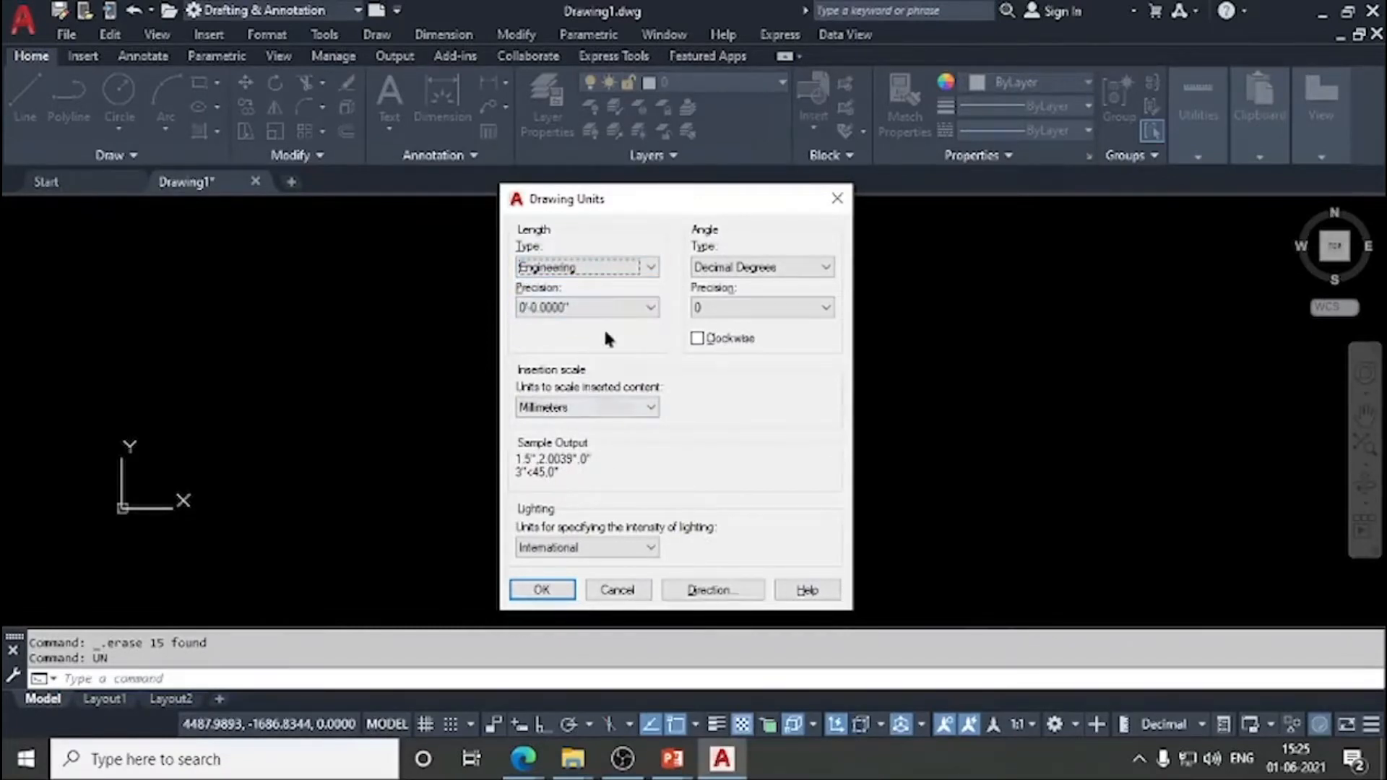
{"action": "left_click", "coordinate": [644, 266]}
{"action": "left_click", "coordinate": [588, 285]}
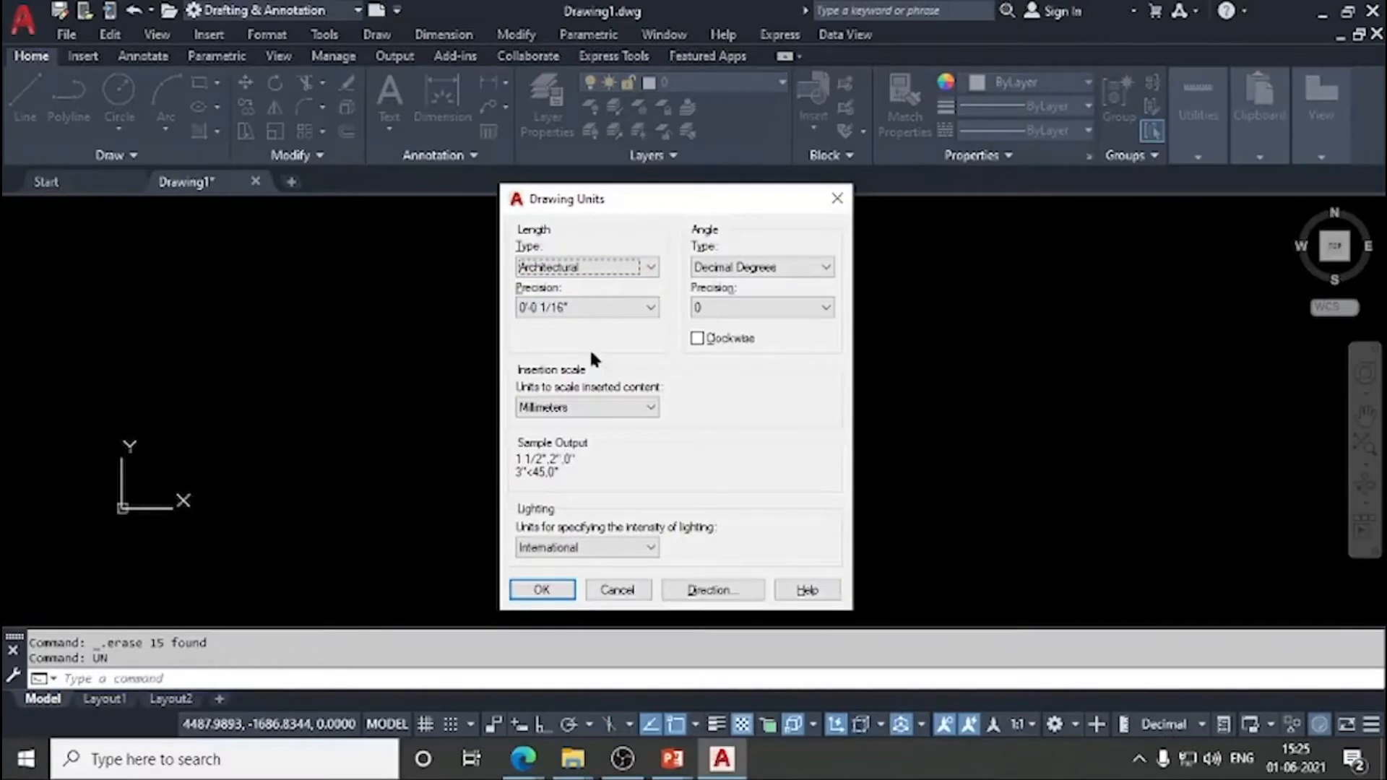
Step: Try the Decimal and Fractional length types in the Drawing Units dialog and settle on Decimal
{"action": "left_click", "coordinate": [643, 267]}
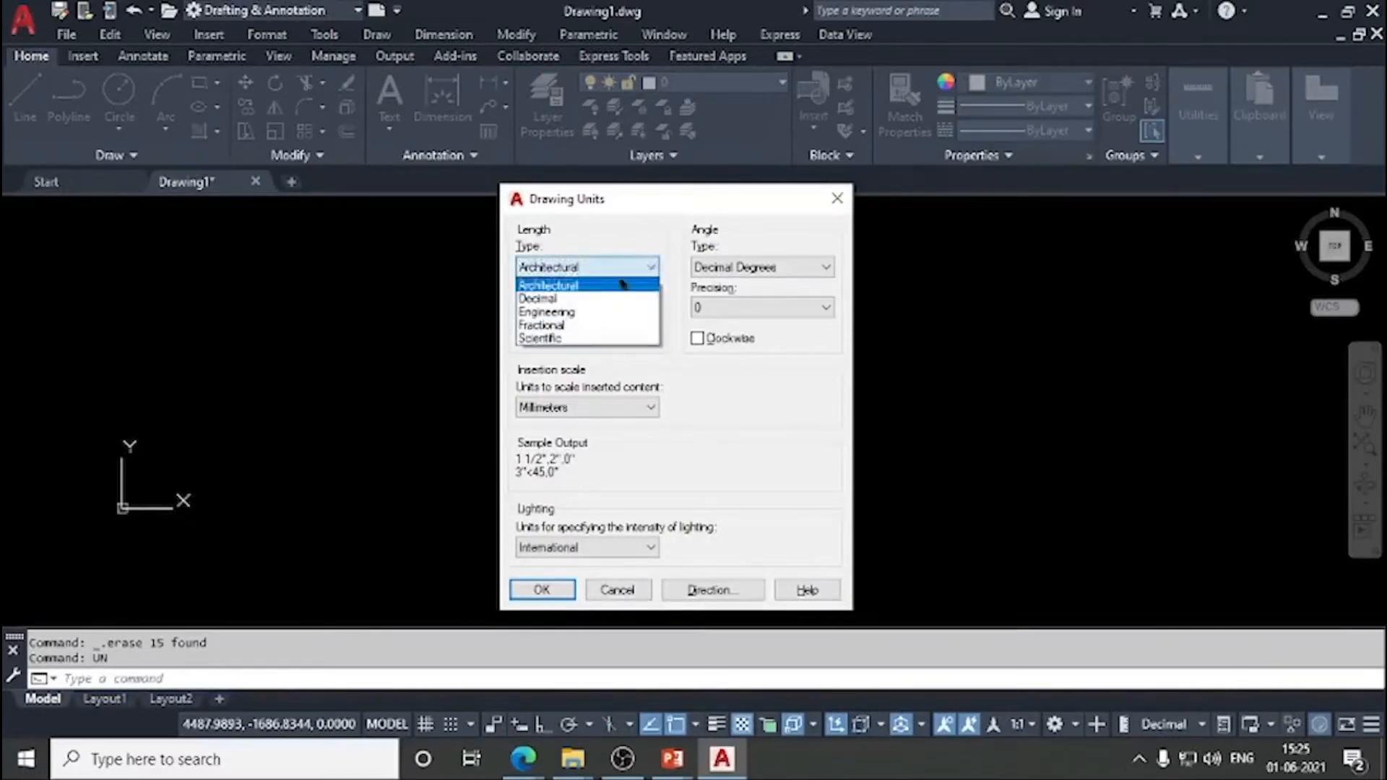
{"action": "left_click", "coordinate": [553, 300]}
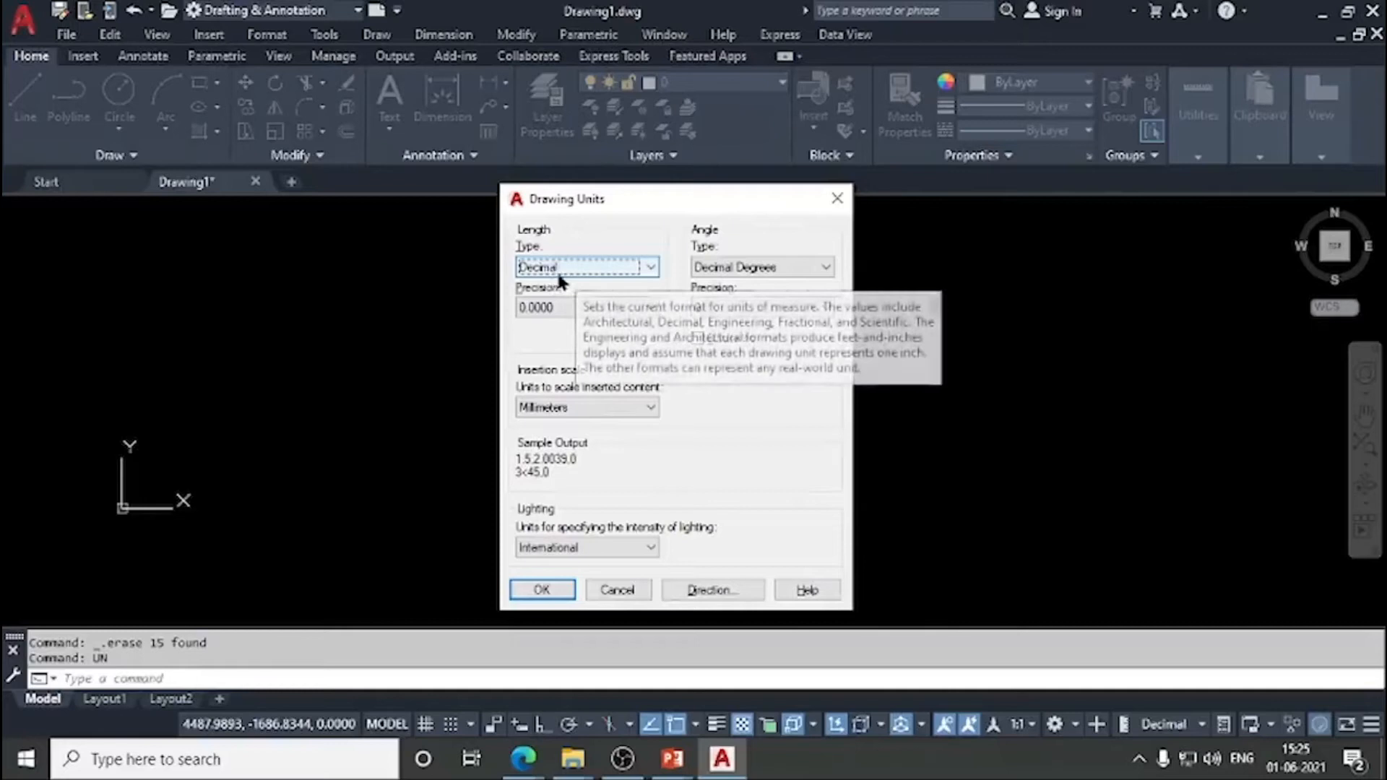
{"action": "left_click", "coordinate": [565, 267]}
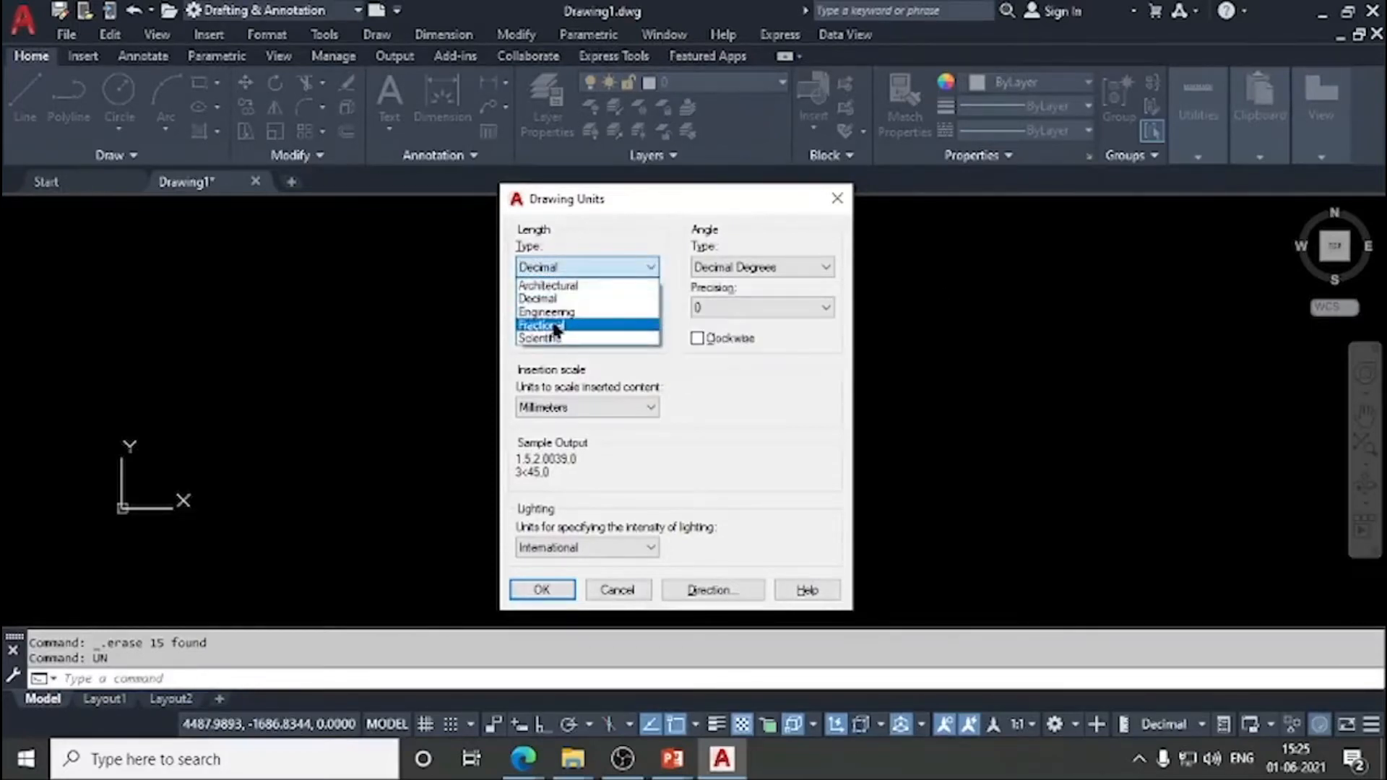
{"action": "left_click", "coordinate": [556, 327]}
{"action": "left_click", "coordinate": [643, 267]}
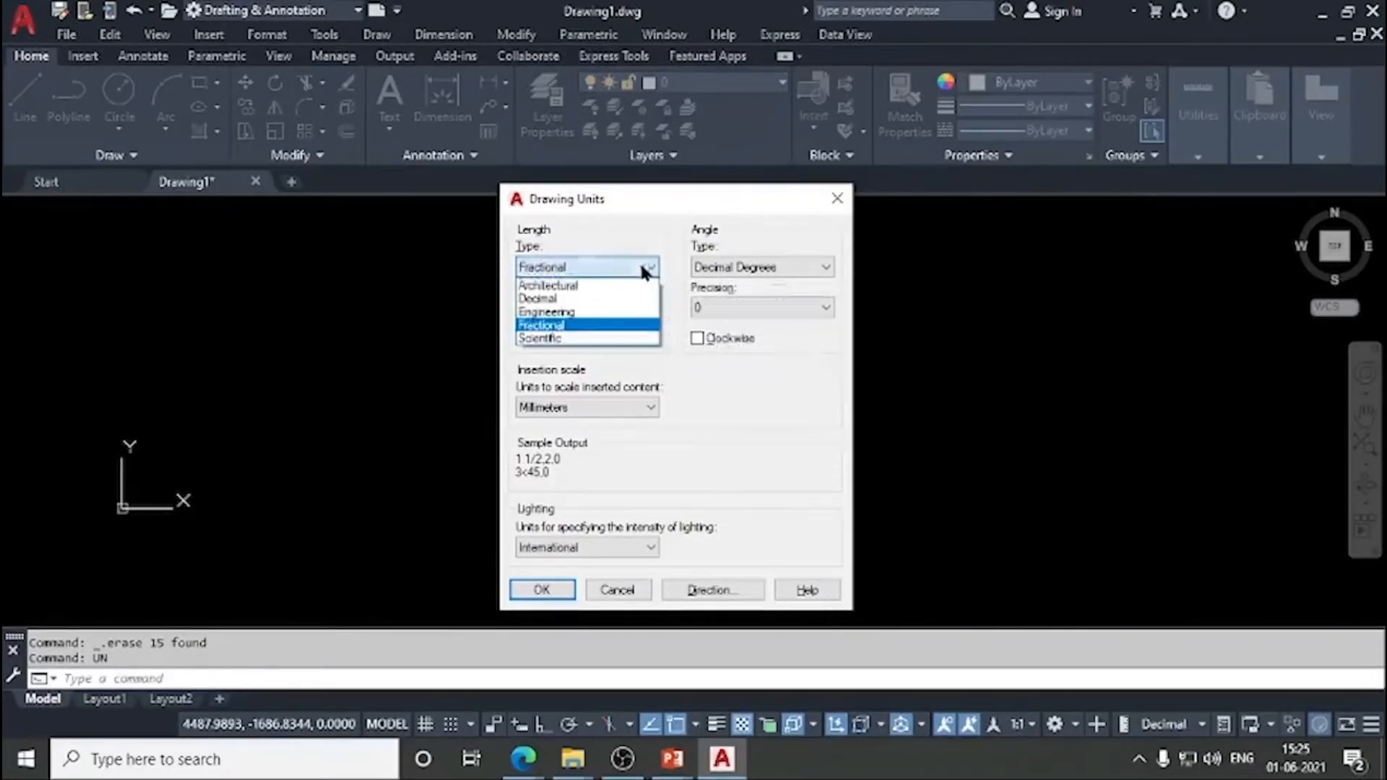
{"action": "left_click", "coordinate": [563, 298]}
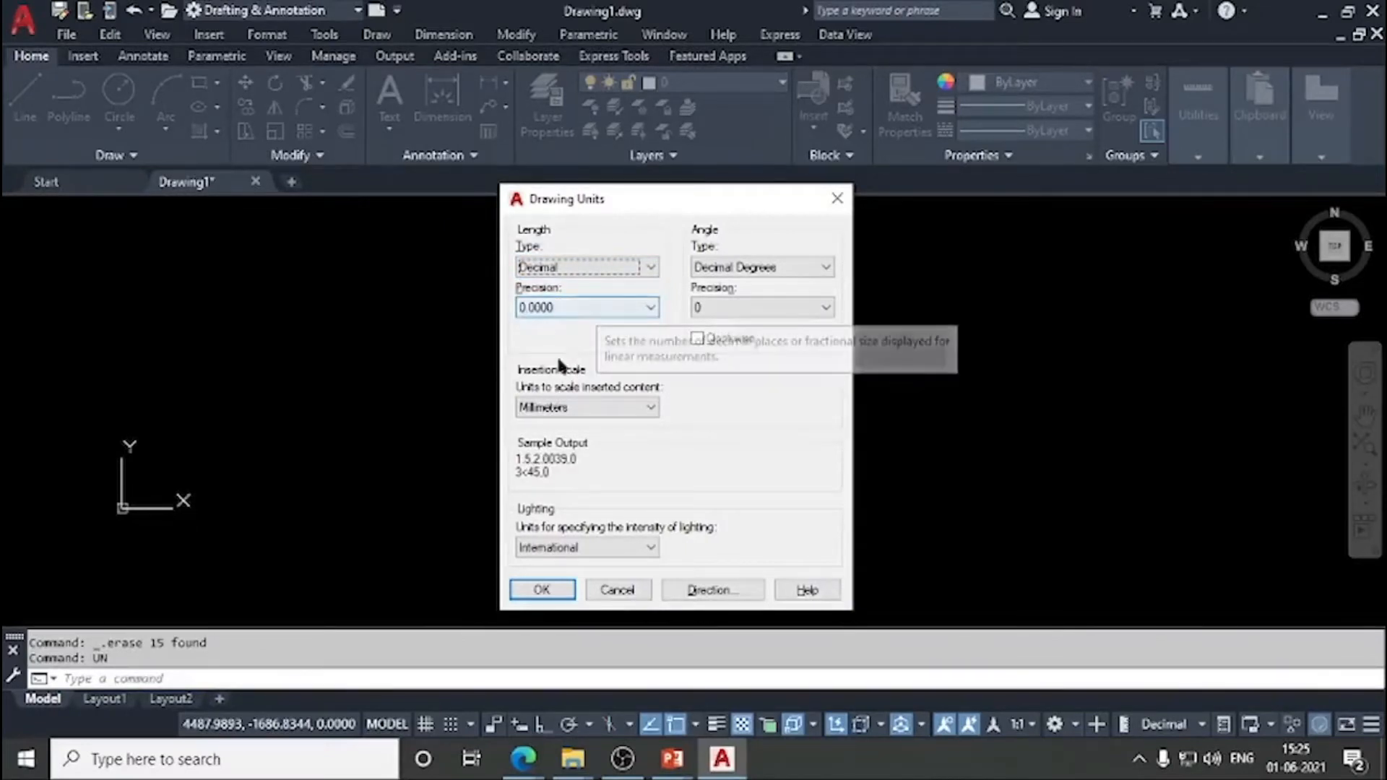
Step: Set the length precision to 0, keep Millimeters as the insertion scale, and apply the drawing units
{"action": "left_click", "coordinate": [581, 307]}
{"action": "left_click", "coordinate": [559, 325]}
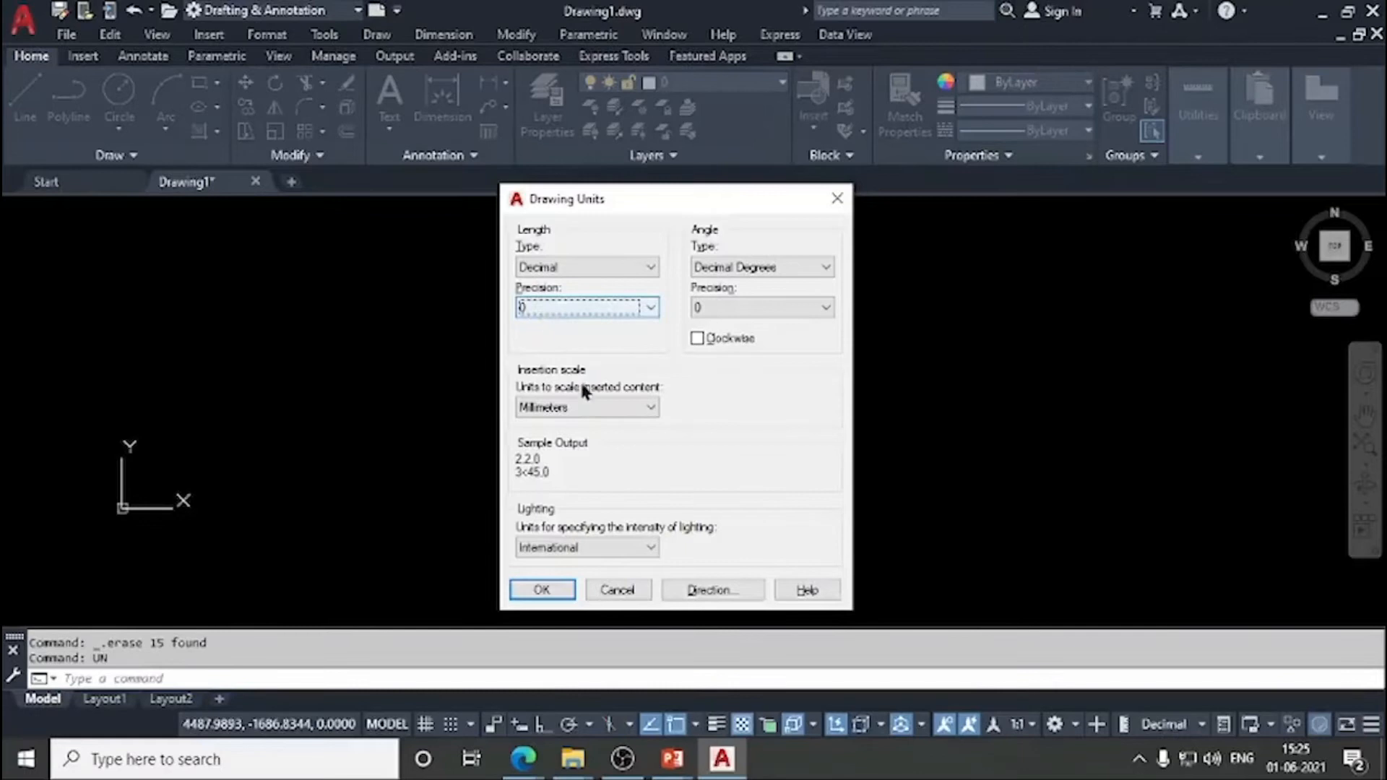
{"action": "left_click", "coordinate": [587, 405]}
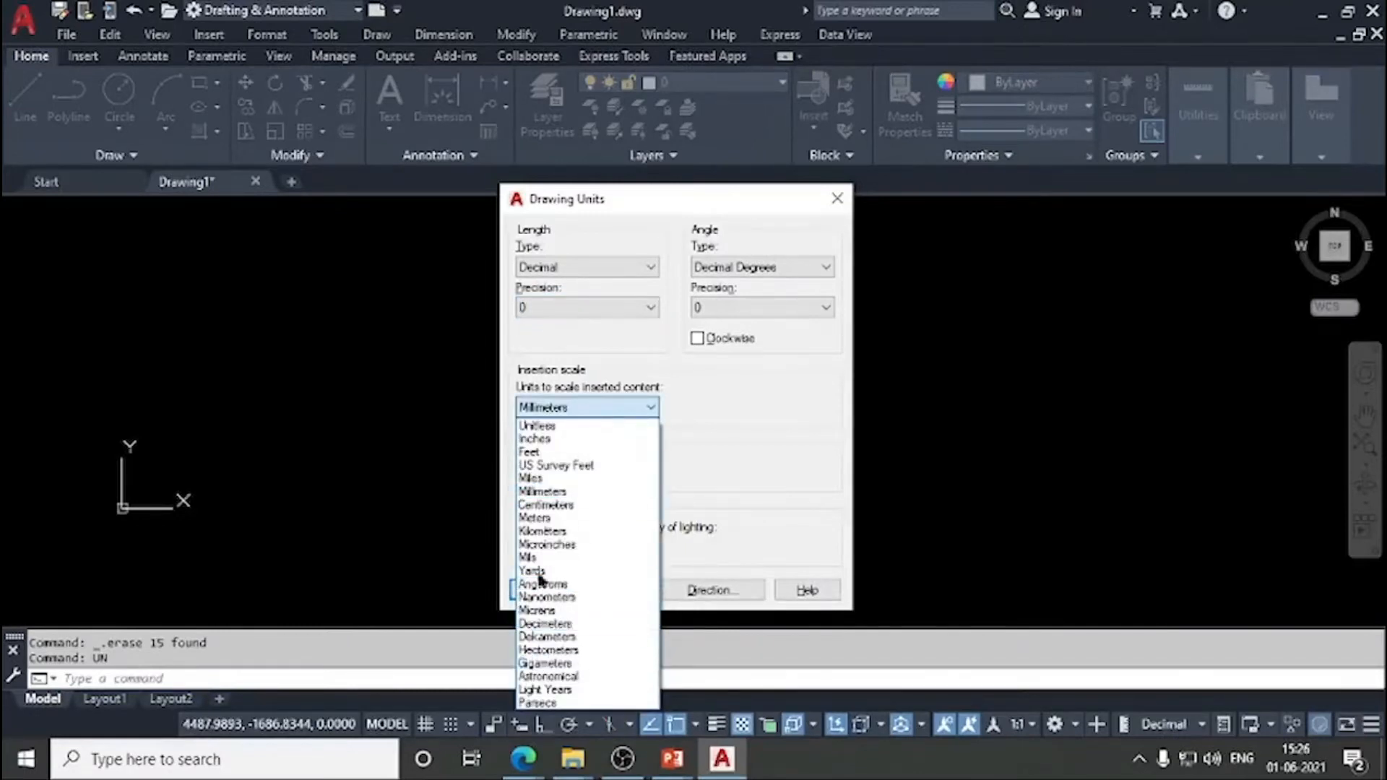
{"action": "left_click", "coordinate": [543, 492]}
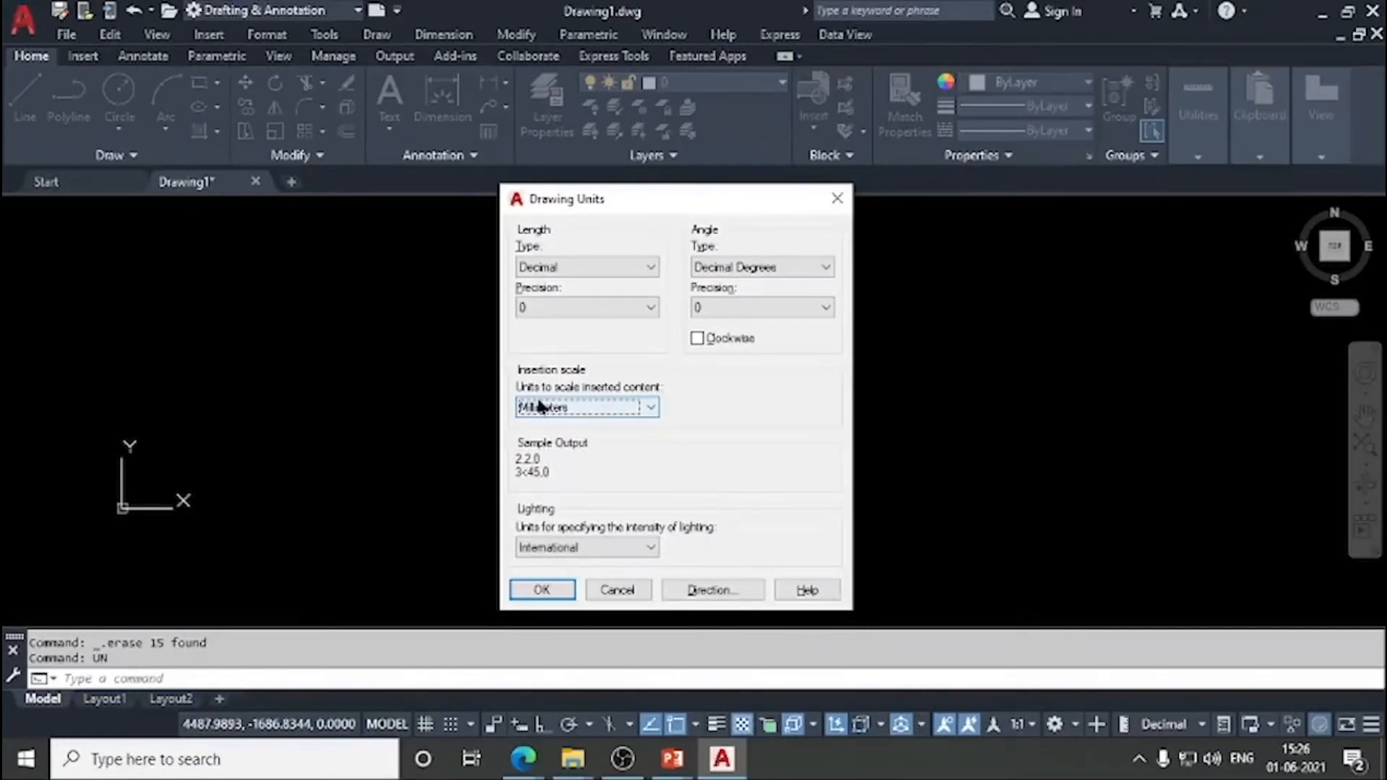
{"action": "left_click", "coordinate": [549, 586]}
{"action": "type", "text": "UN"}
{"action": "key", "text": "Return"}
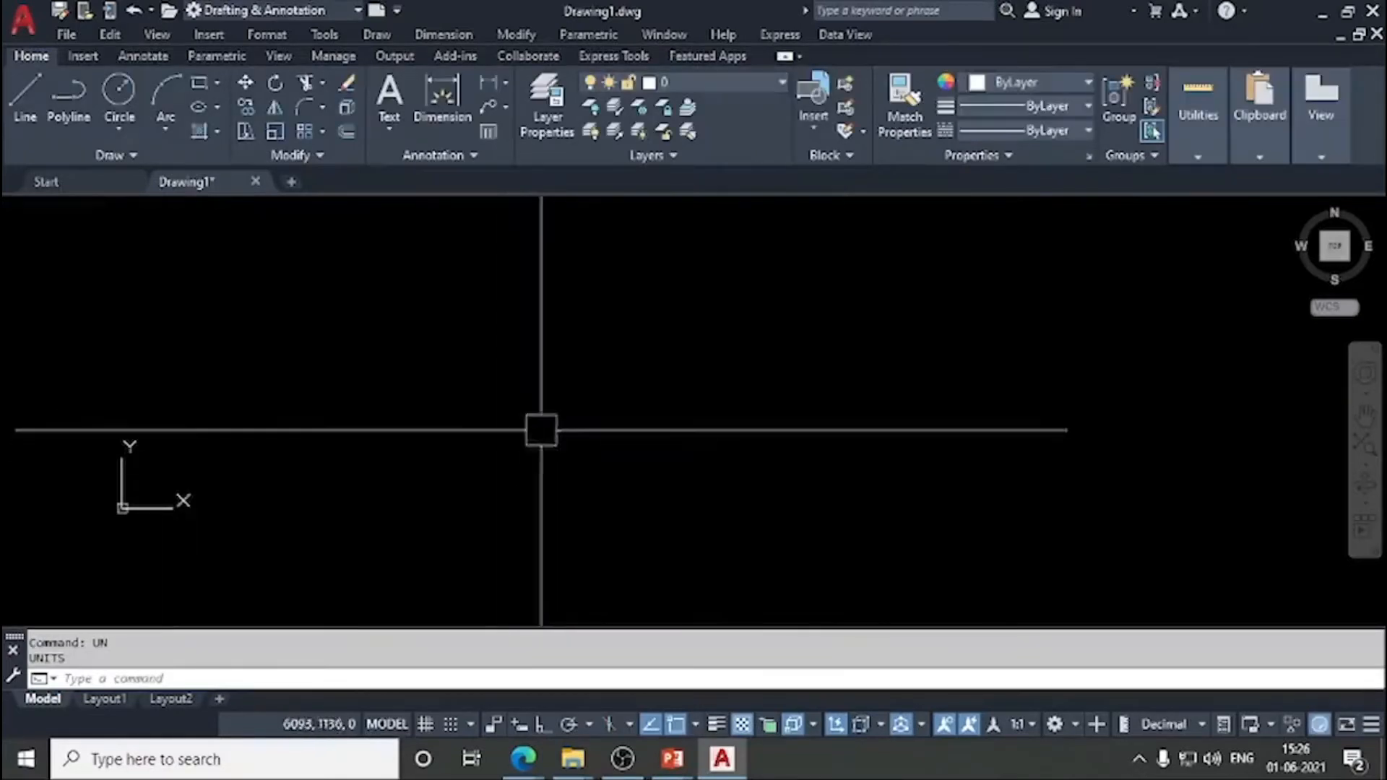
{"action": "scroll", "coordinate": [498, 442], "scroll_direction": "up", "scroll_amount": 3}
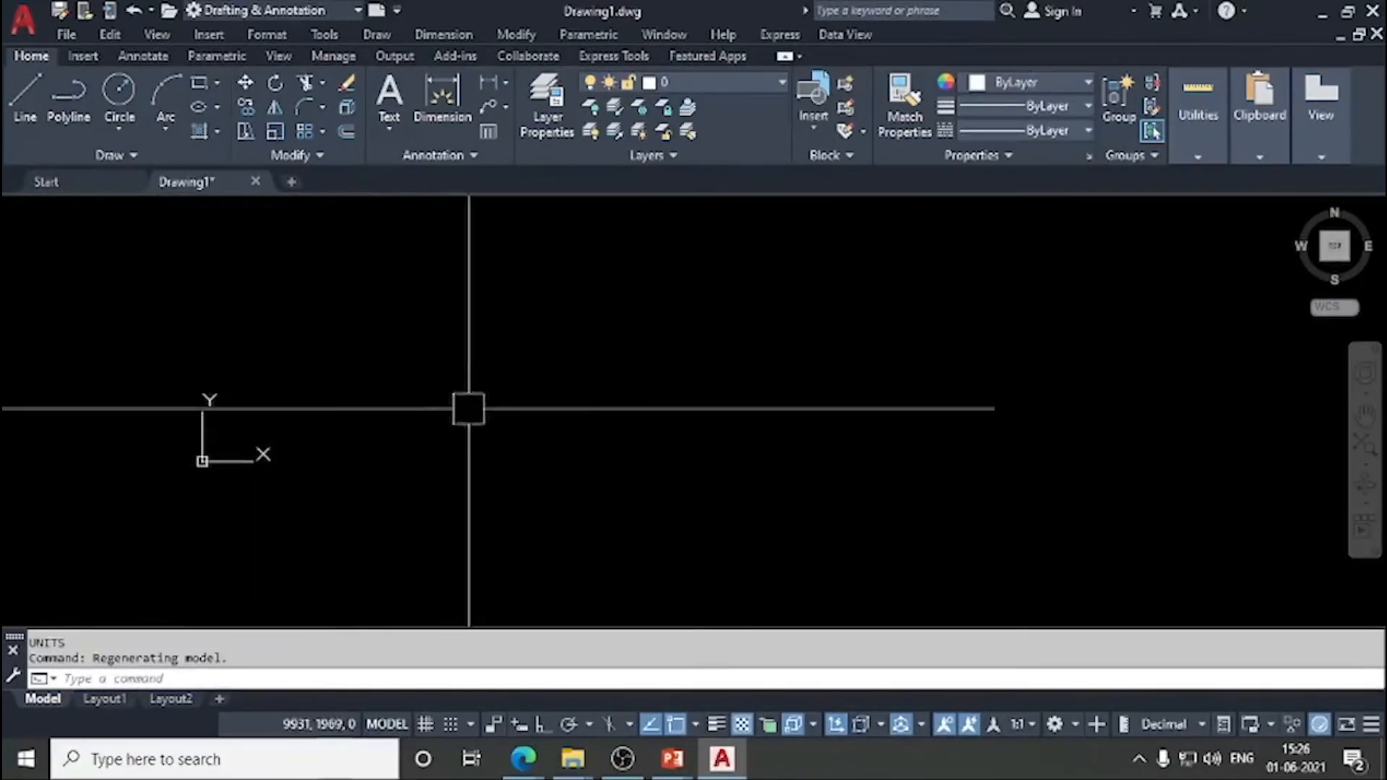
{"action": "middle_click_drag", "start_coordinate": [418, 348], "coordinate": [419, 349]}
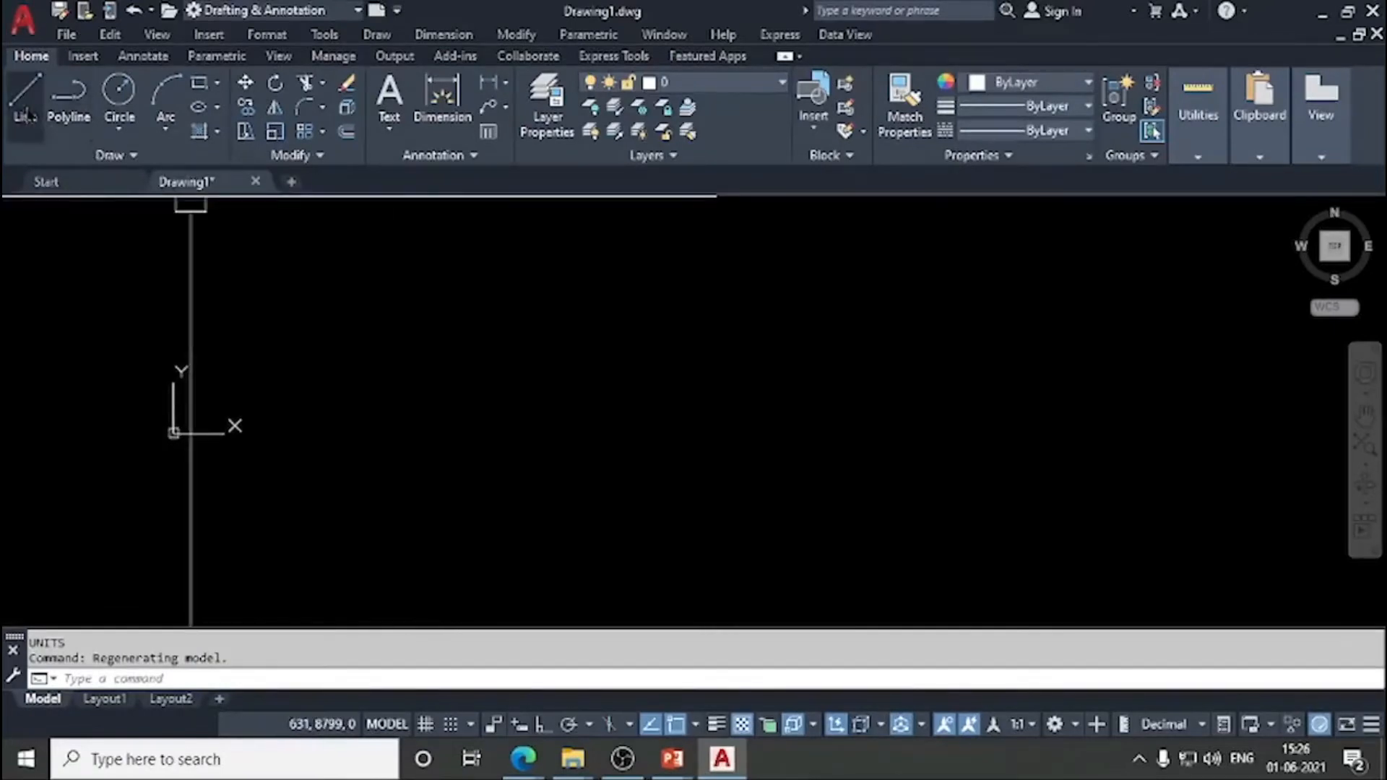
{"action": "left_click", "coordinate": [26, 115]}
{"action": "middle_click_drag", "start_coordinate": [467, 398], "coordinate": [199, 347]}
{"action": "middle_click_drag", "start_coordinate": [757, 448], "coordinate": [487, 412]}
{"action": "middle_click_drag", "start_coordinate": [808, 402], "coordinate": [340, 448]}
{"action": "middle_click_drag", "start_coordinate": [509, 452], "coordinate": [657, 422]}
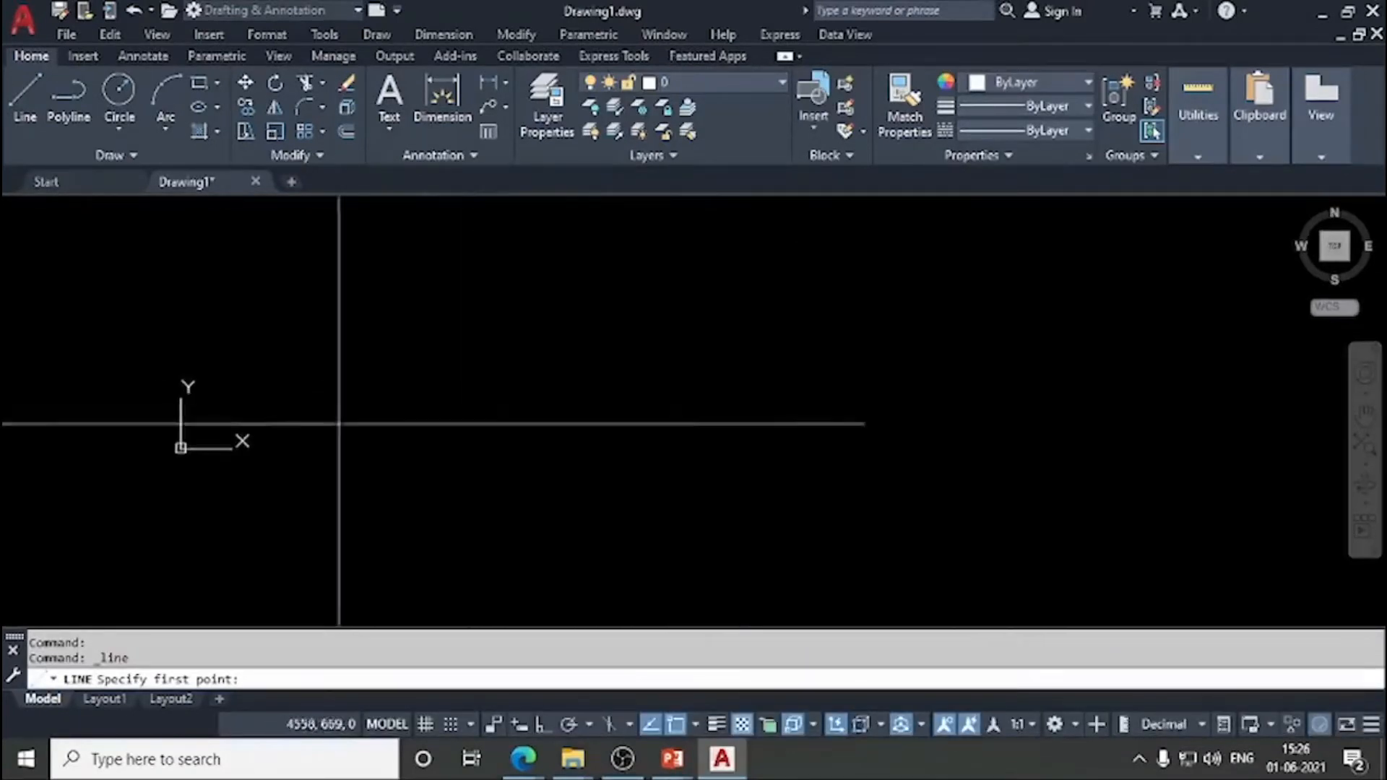
{"action": "scroll", "coordinate": [528, 466], "scroll_direction": "down", "scroll_amount": 2}
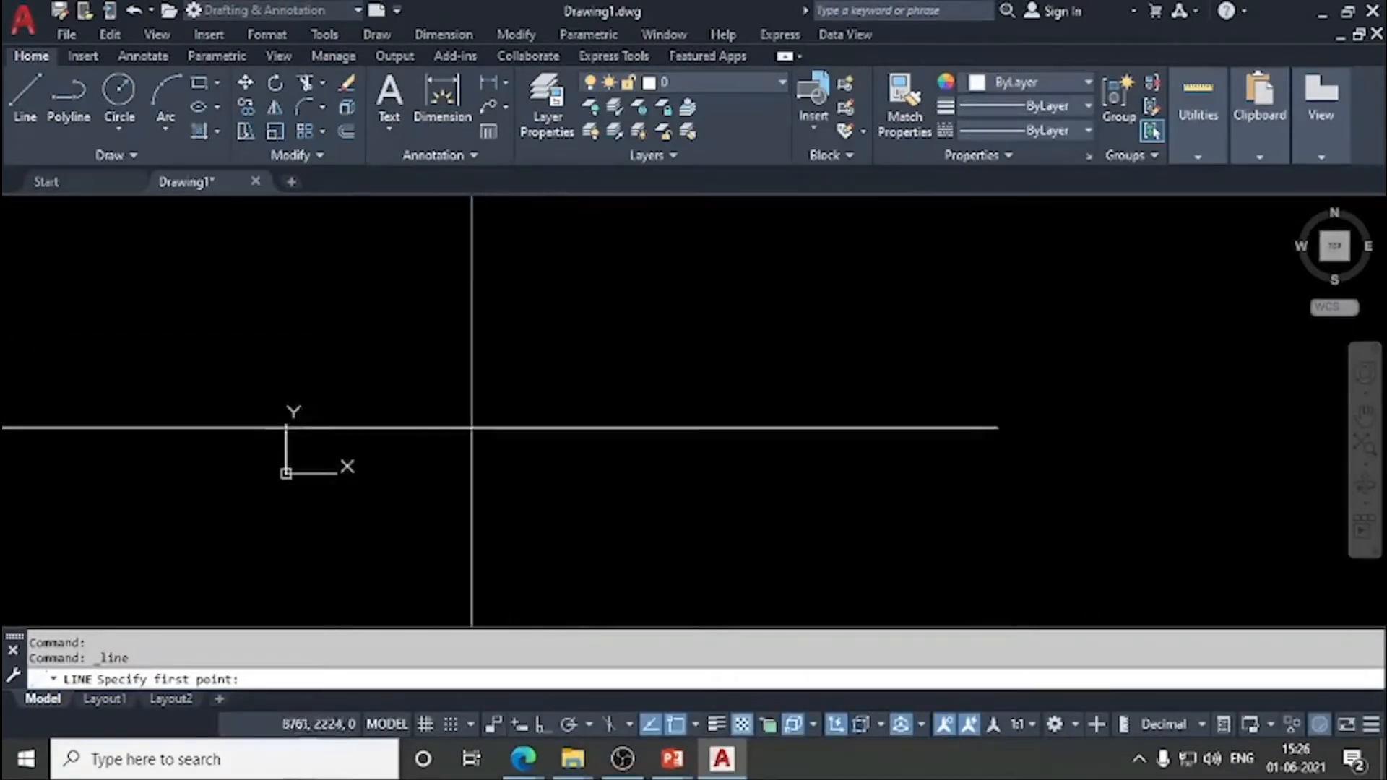
{"action": "left_click", "coordinate": [484, 373]}
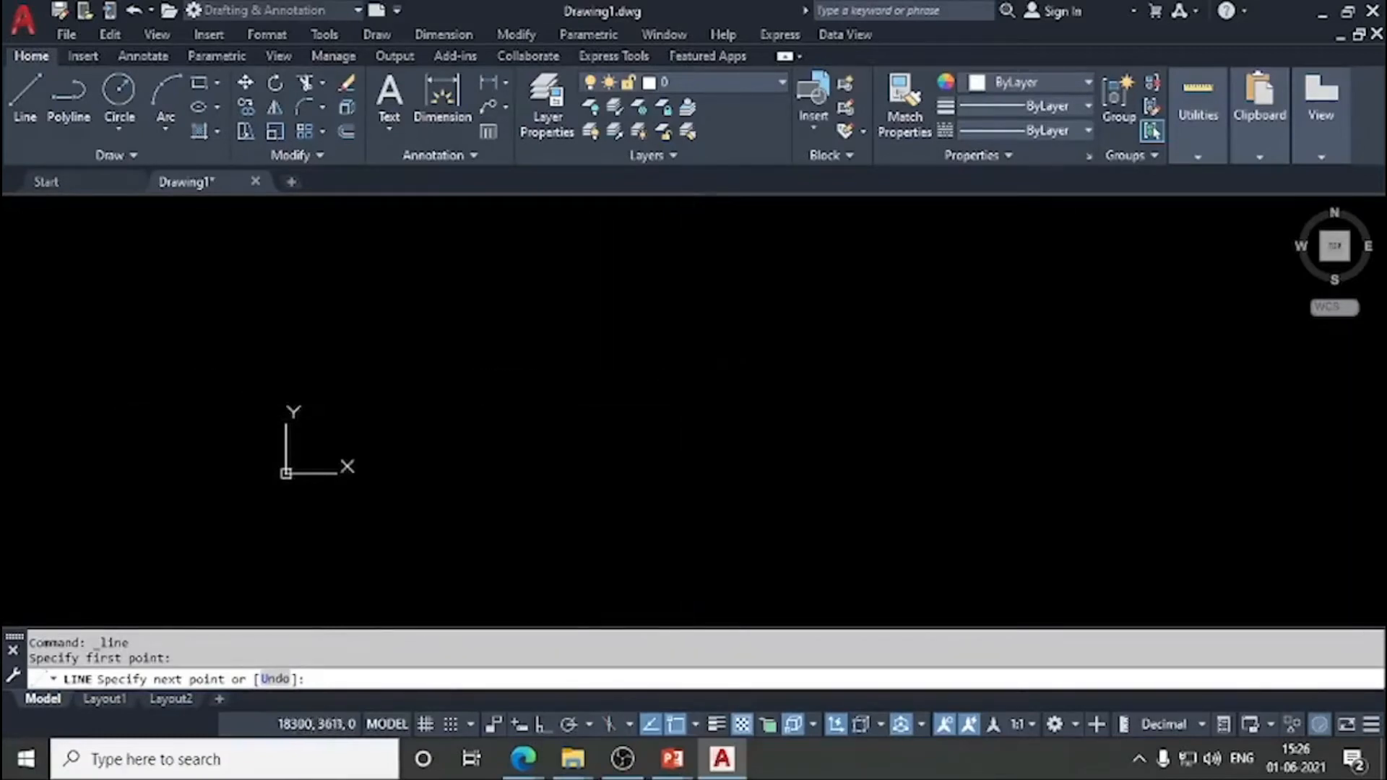
{"action": "key", "text": "Escape"}
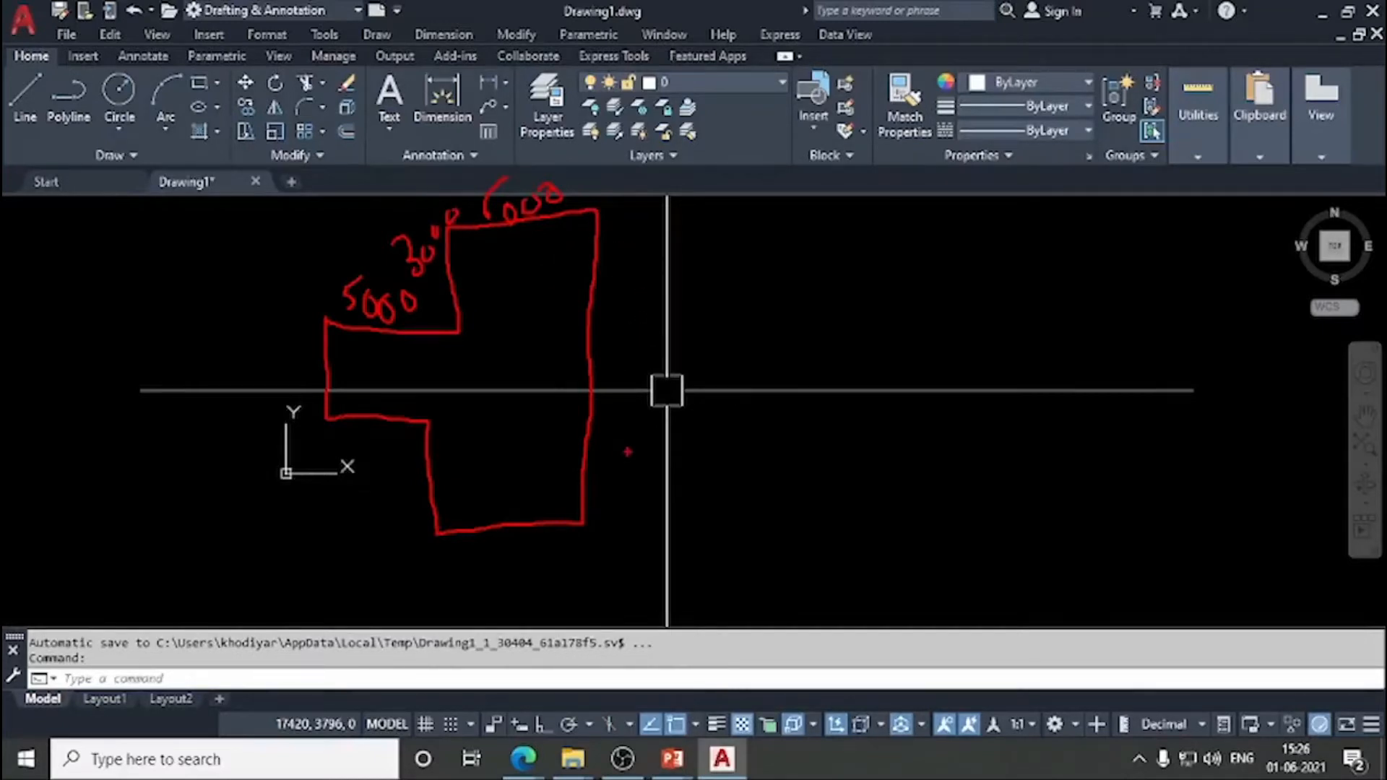
{"action": "key", "text": "Escape"}
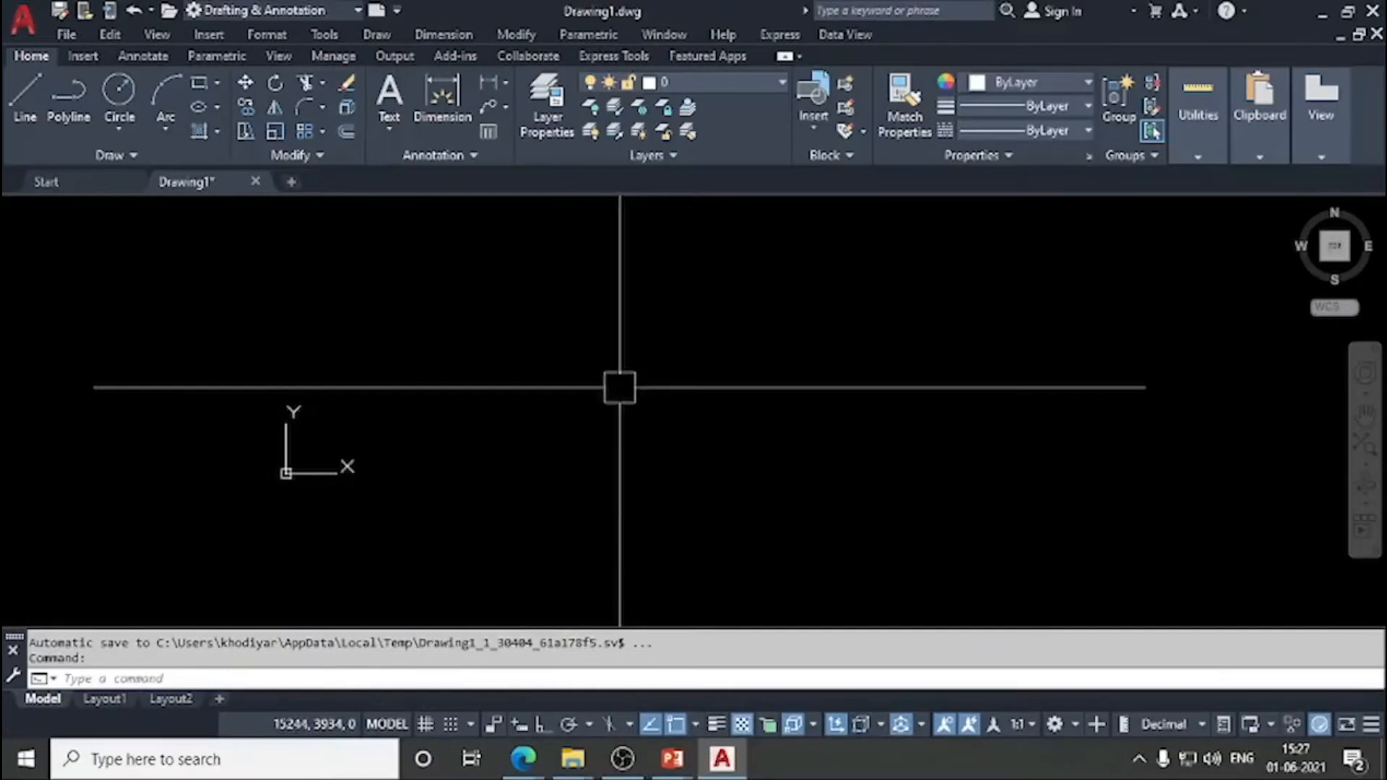
Step: Start a line beside the coordinate origin, turn on Ortho mode, and draw a 5000 mm horizontal first segment to the right
{"action": "left_click", "coordinate": [25, 115]}
{"action": "left_click", "coordinate": [501, 426]}
{"action": "scroll", "coordinate": [533, 488], "scroll_direction": "up", "scroll_amount": 2}
{"action": "scroll", "coordinate": [564, 369], "scroll_direction": "down", "scroll_amount": 1}
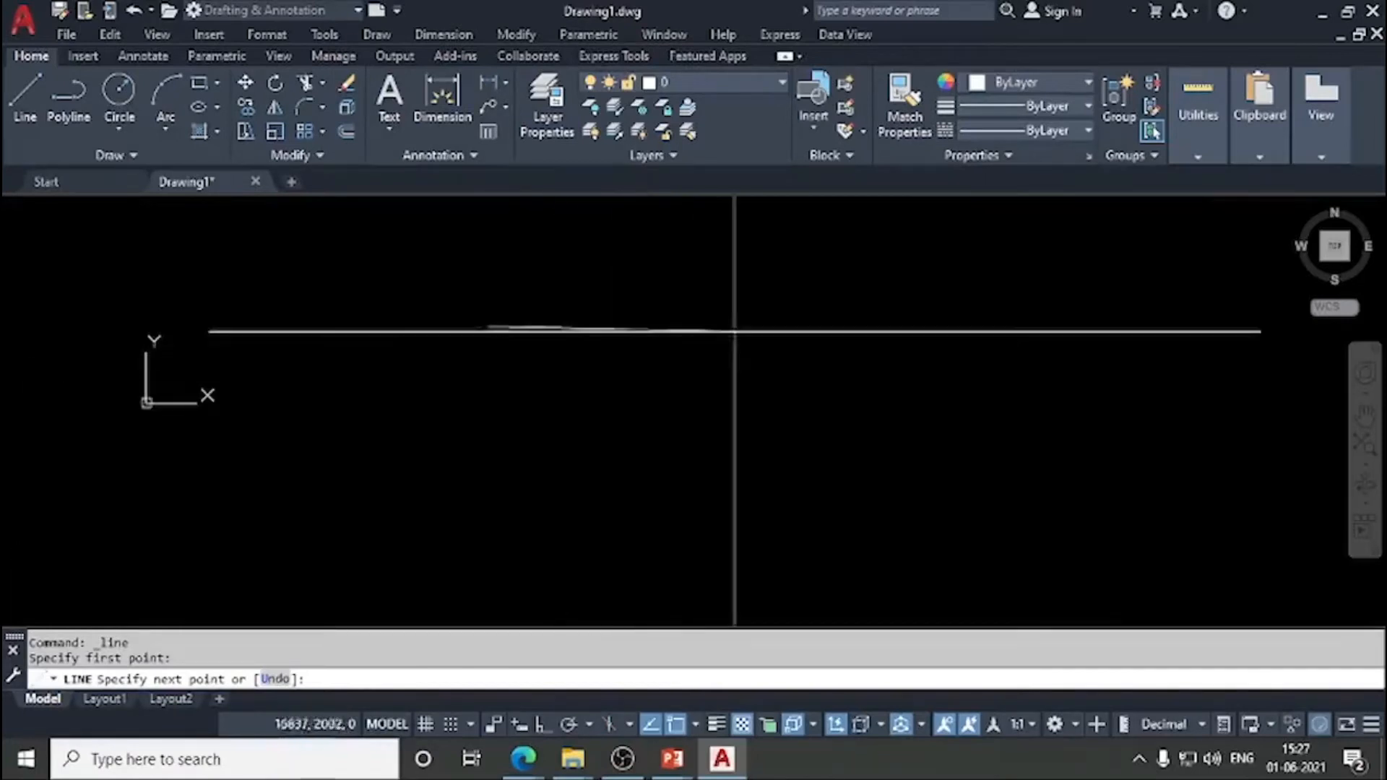
{"action": "scroll", "coordinate": [554, 411], "scroll_direction": "down", "scroll_amount": 1}
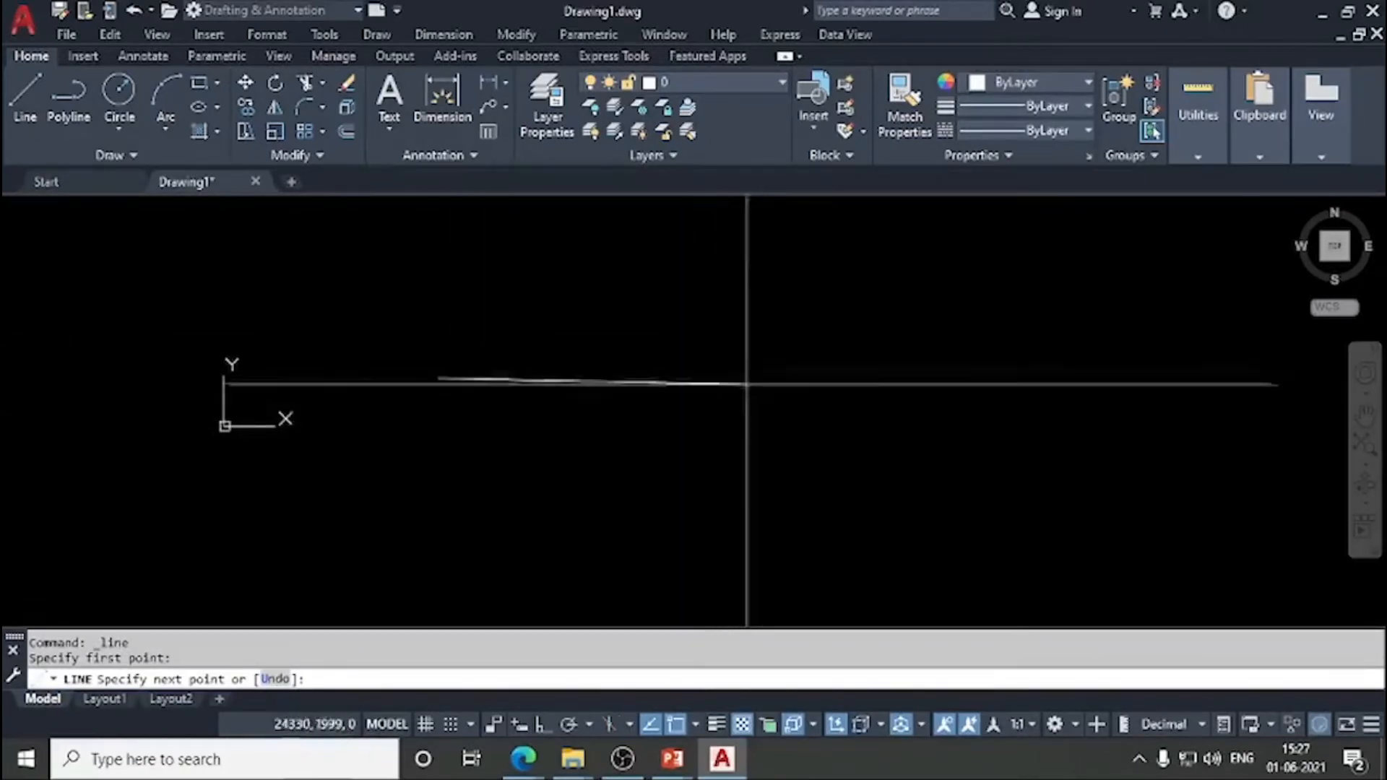
{"action": "scroll", "coordinate": [723, 387], "scroll_direction": "down", "scroll_amount": 3}
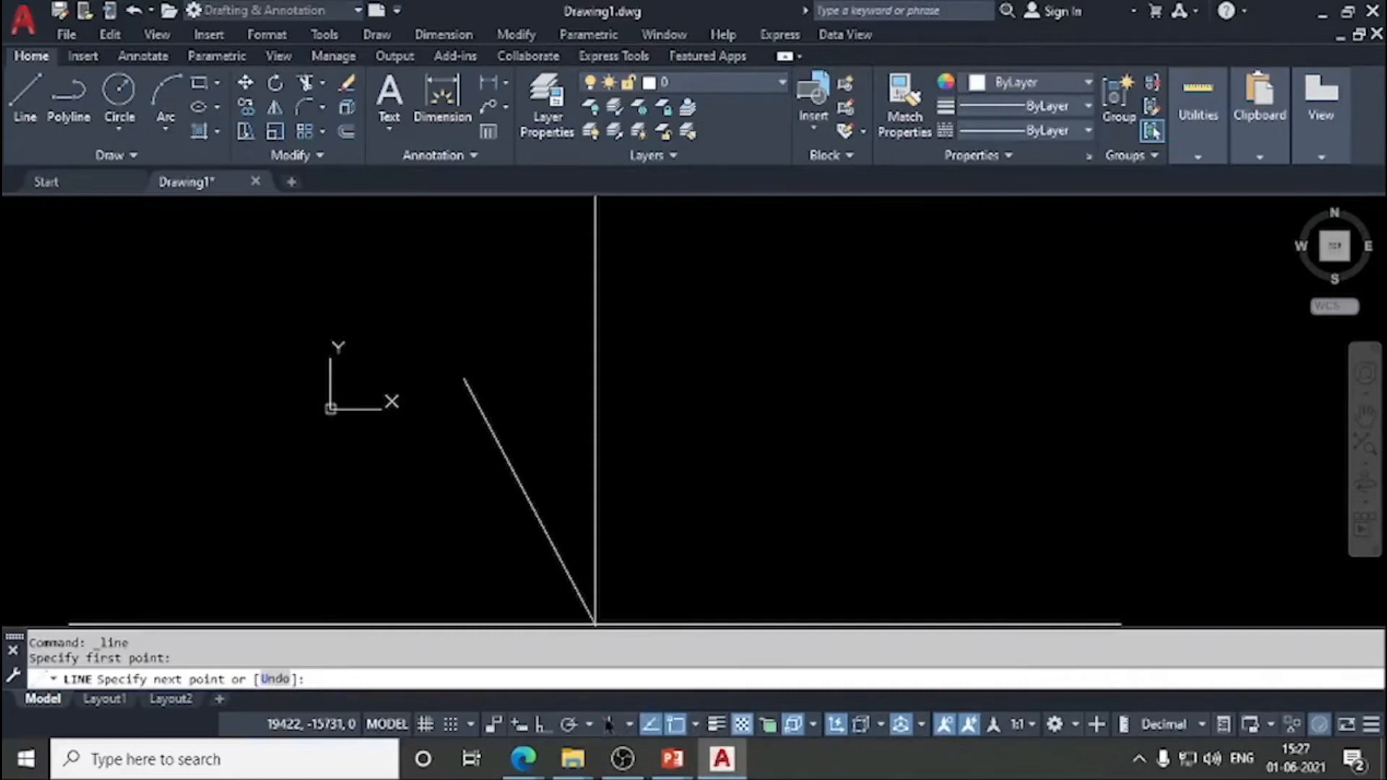
{"action": "left_click", "coordinate": [540, 725]}
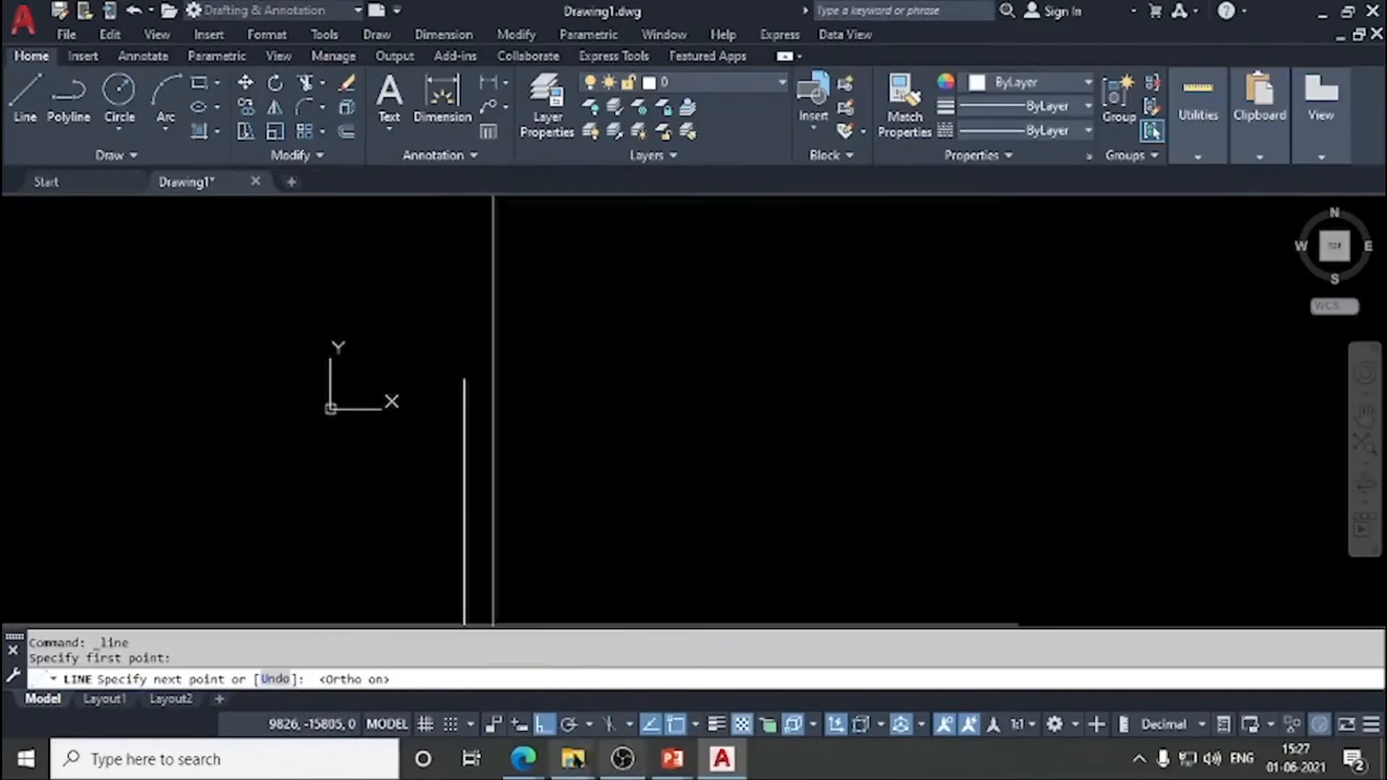
{"action": "left_click", "coordinate": [544, 724]}
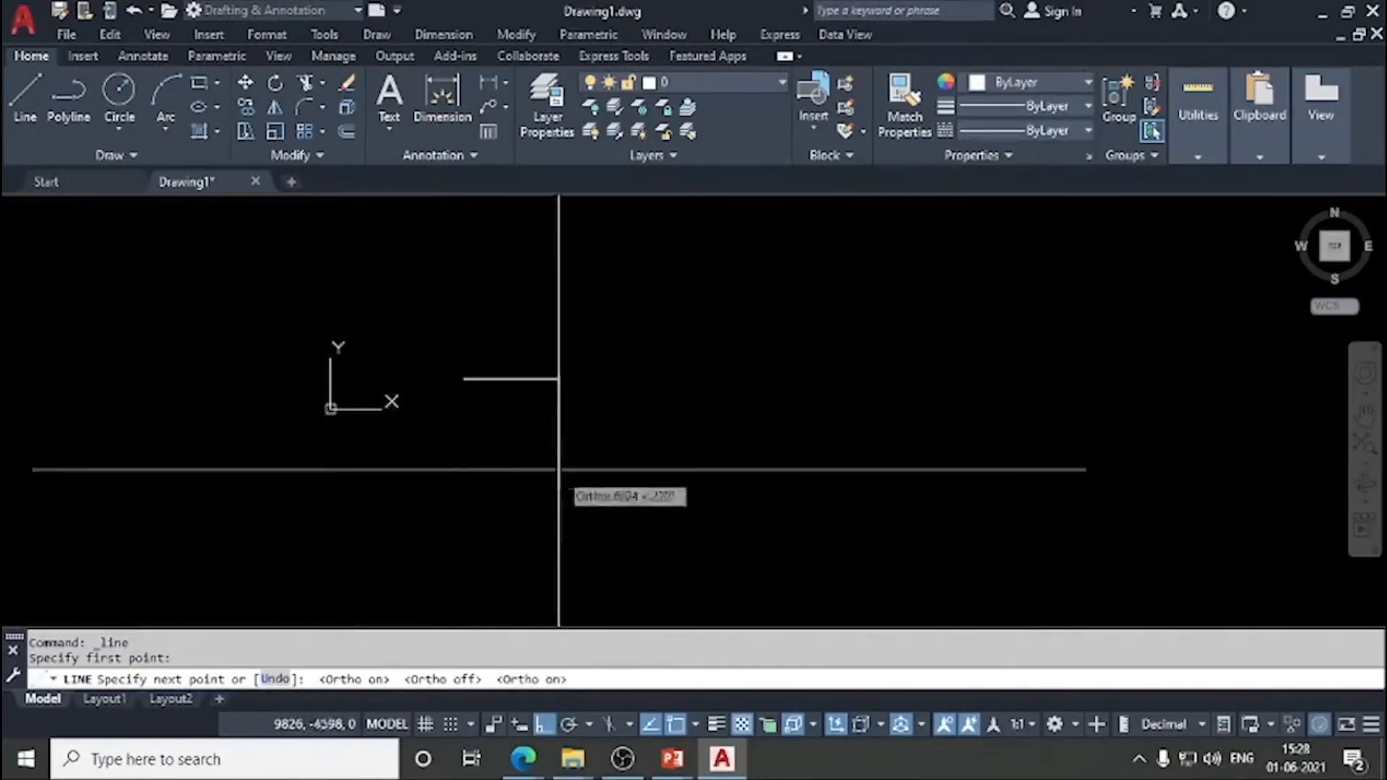
{"action": "middle_click_drag", "start_coordinate": [669, 428], "coordinate": [602, 398]}
{"action": "scroll", "coordinate": [601, 397], "scroll_direction": "down", "scroll_amount": 1}
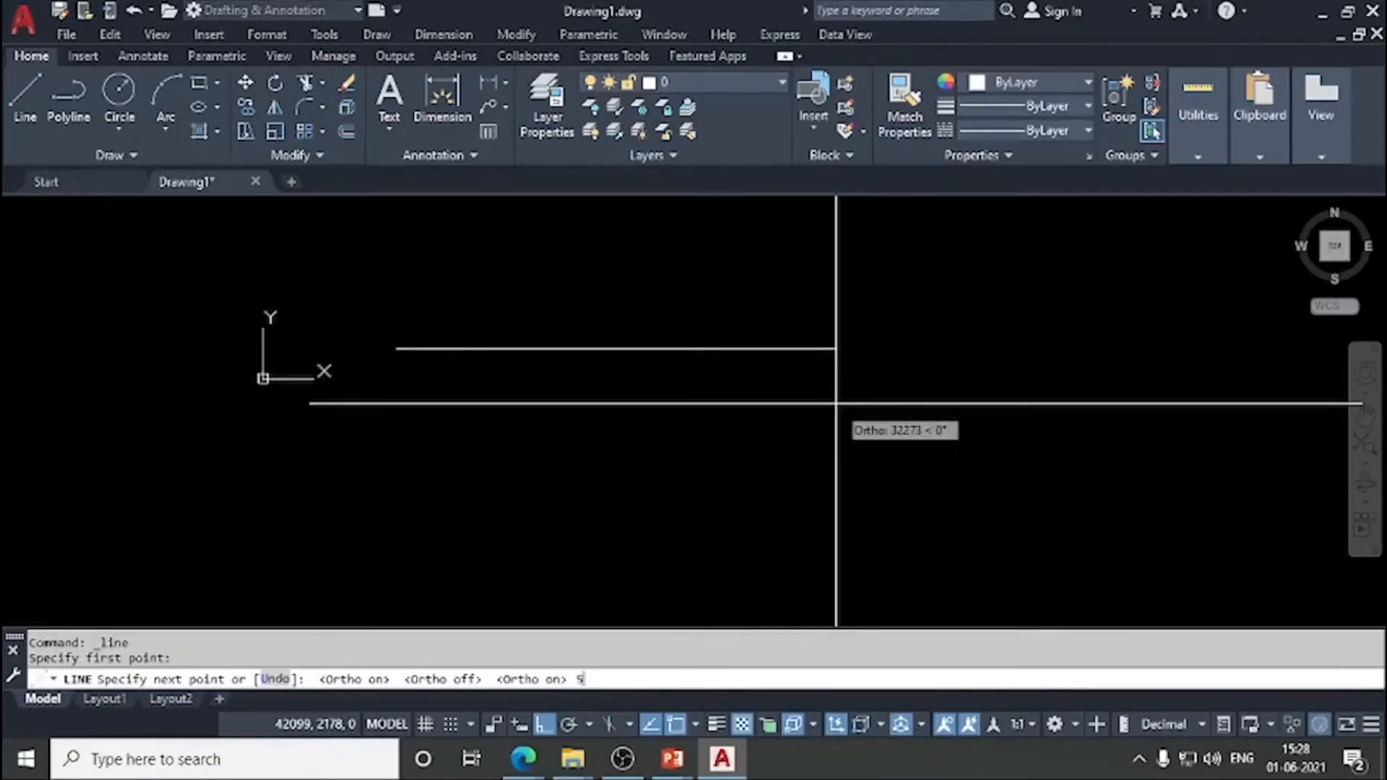
{"action": "key", "text": "Return"}
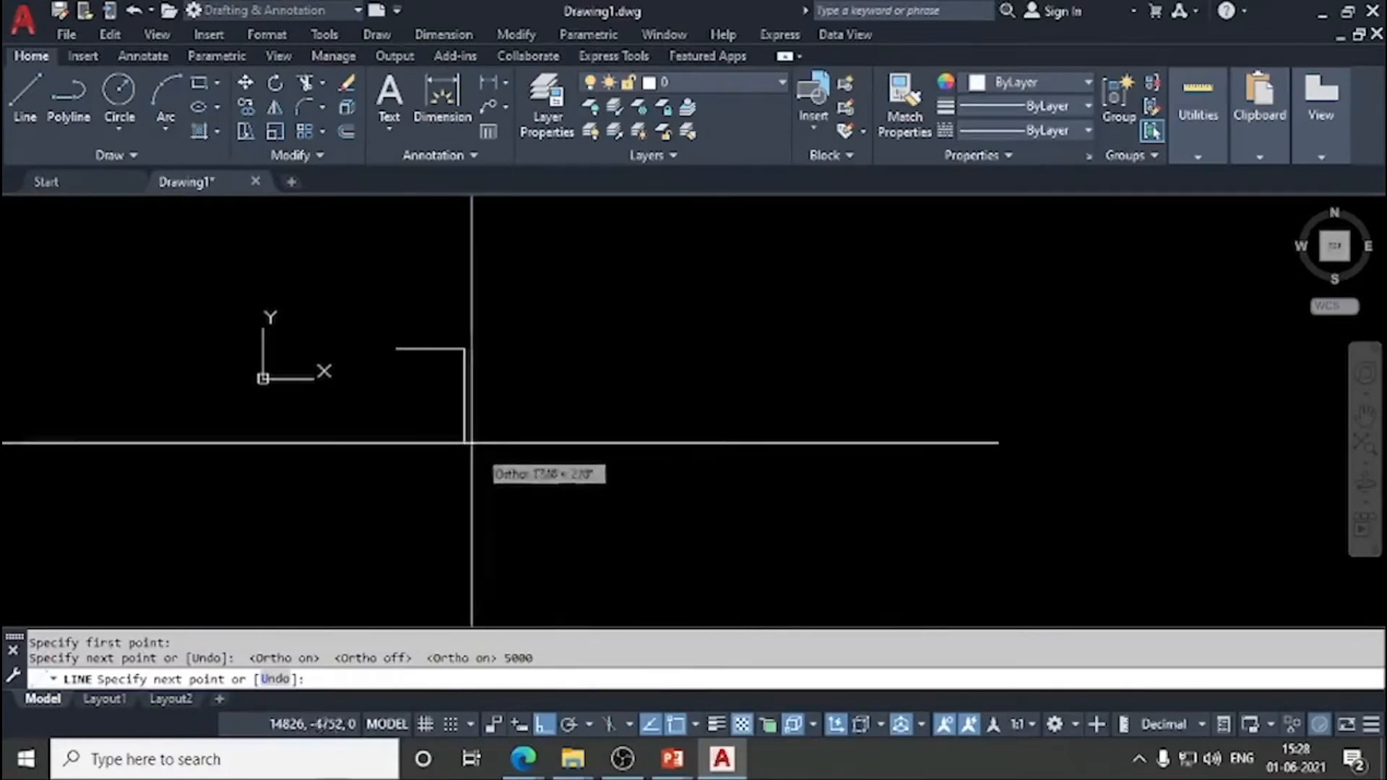
Step: Continue the outline with a 3000 mm segment straight up and a 6000 mm segment to the right
{"action": "scroll", "coordinate": [465, 350], "scroll_direction": "up", "scroll_amount": 3}
{"action": "middle_click_drag", "start_coordinate": [479, 399], "coordinate": [542, 506]}
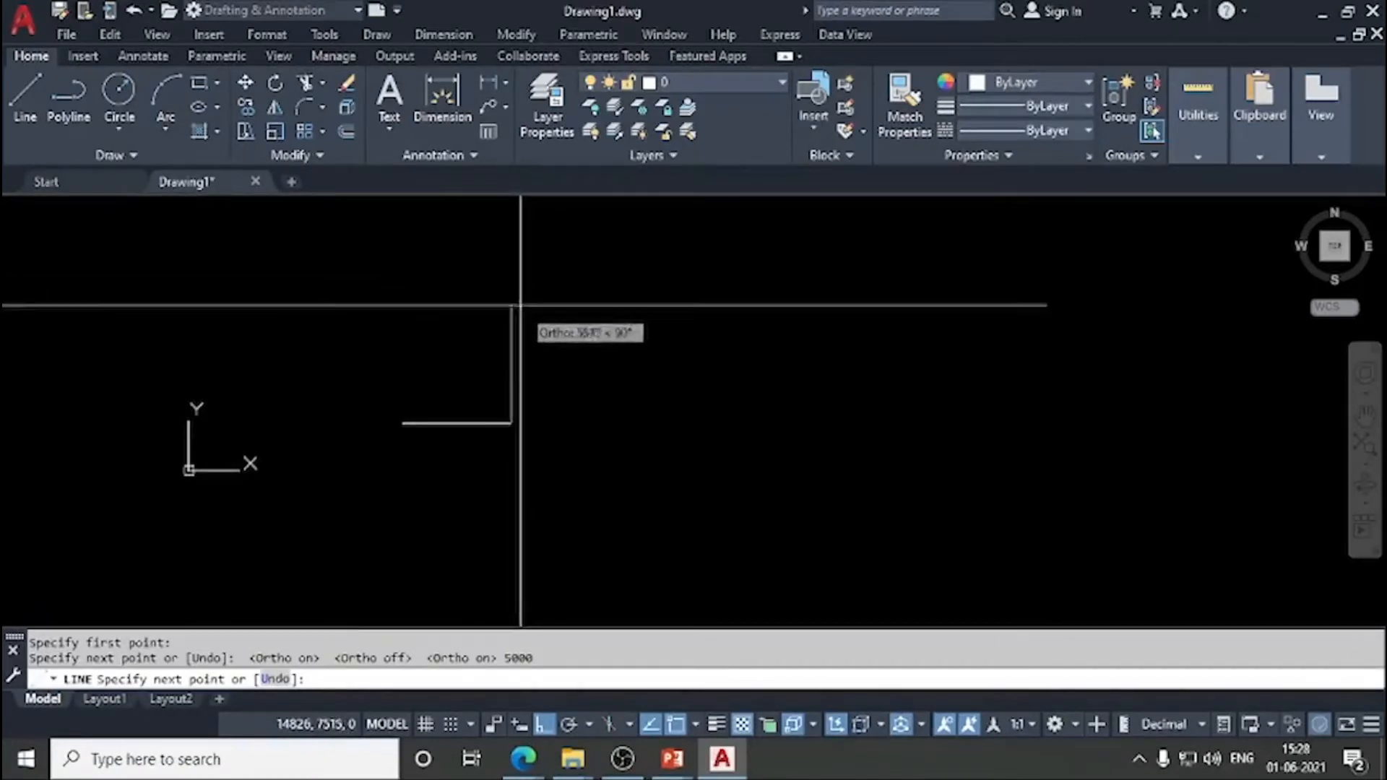
{"action": "middle_click_drag", "start_coordinate": [520, 309], "coordinate": [483, 402]}
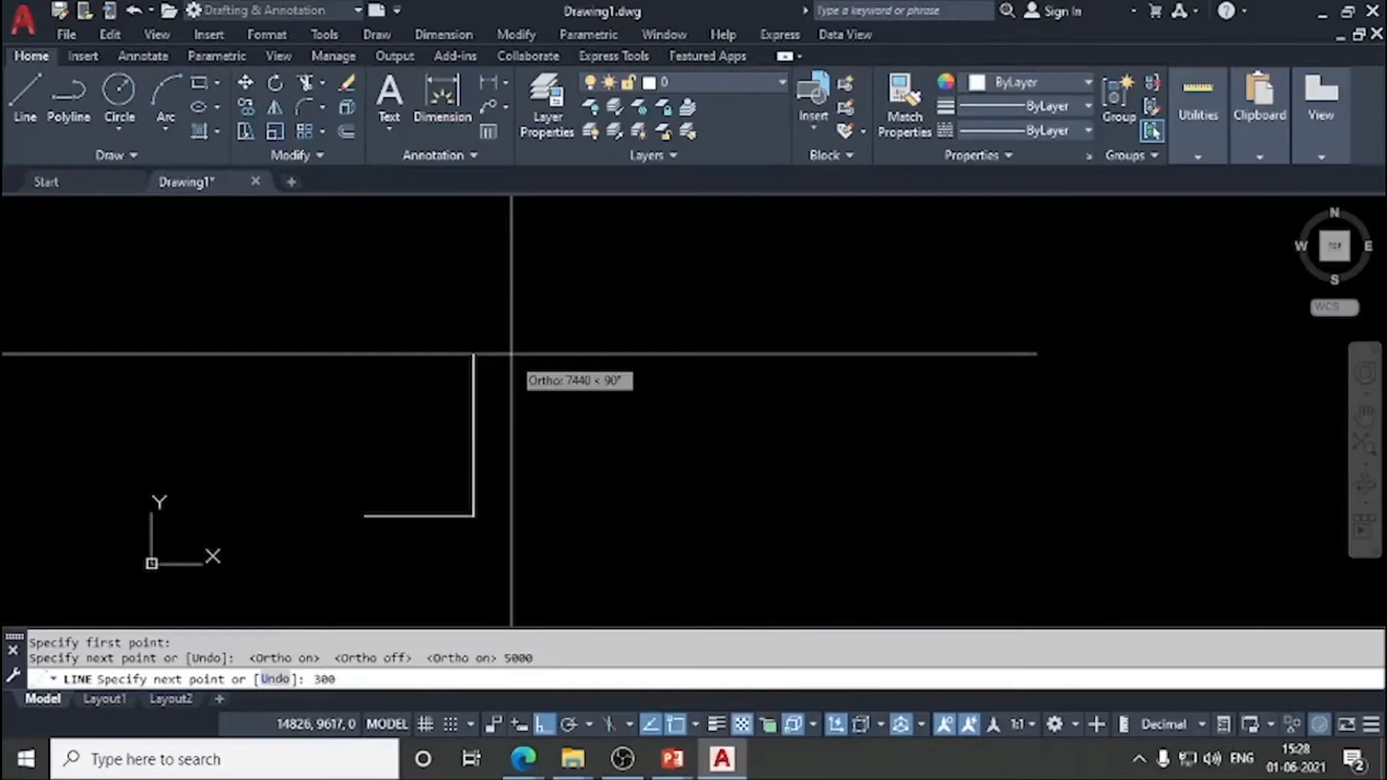
{"action": "middle_click_drag", "start_coordinate": [466, 419], "coordinate": [484, 337]}
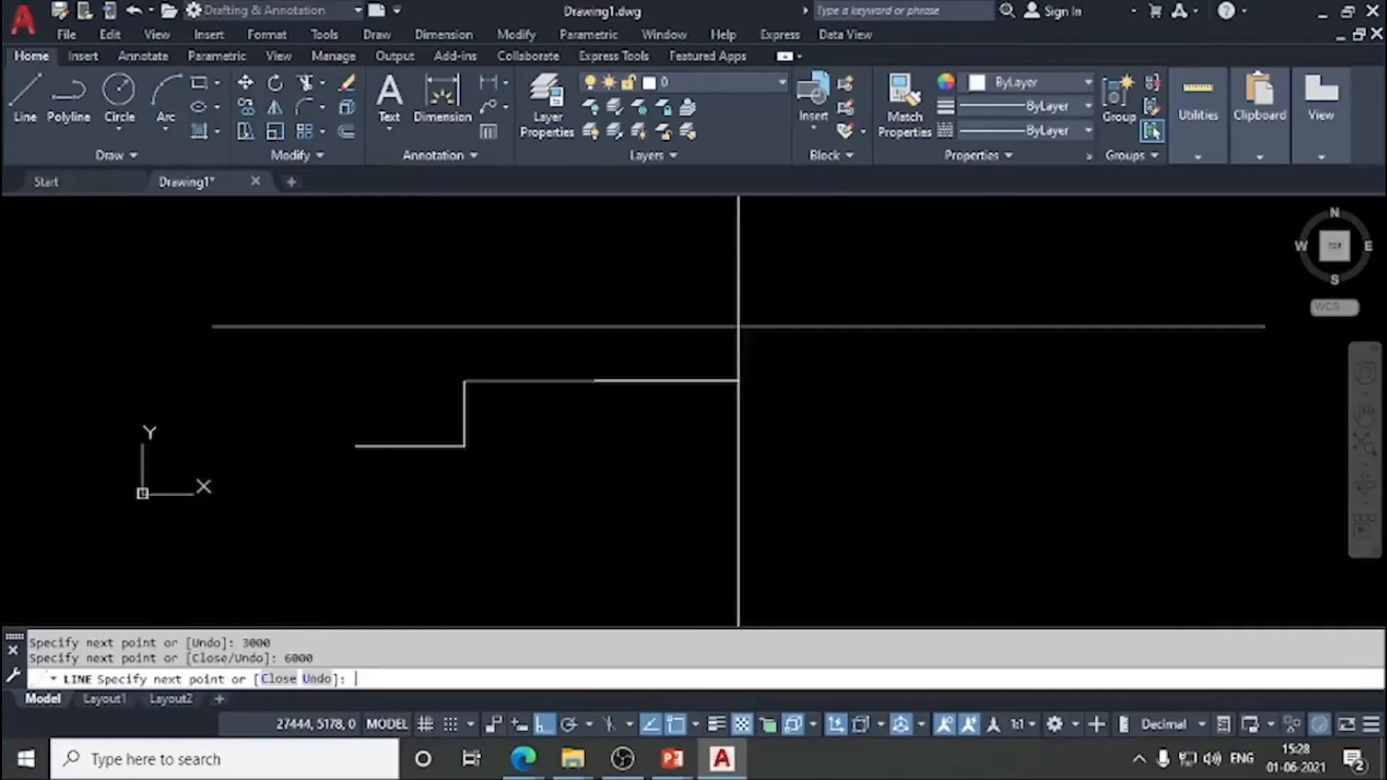
Step: Continue the outline freehand in Ortho mode with a long segment down, one back to the left, and a short one up
{"action": "mouse_move", "coordinate": [636, 503]}
{"action": "middle_mouse_down"}
{"action": "mouse_move", "coordinate": [654, 325]}
{"action": "mouse_move", "coordinate": [672, 467]}
{"action": "mouse_move", "coordinate": [616, 424]}
{"action": "mouse_move", "coordinate": [600, 329]}
{"action": "middle_mouse_up"}
{"action": "scroll", "coordinate": [640, 412], "scroll_direction": "down", "scroll_amount": 2}
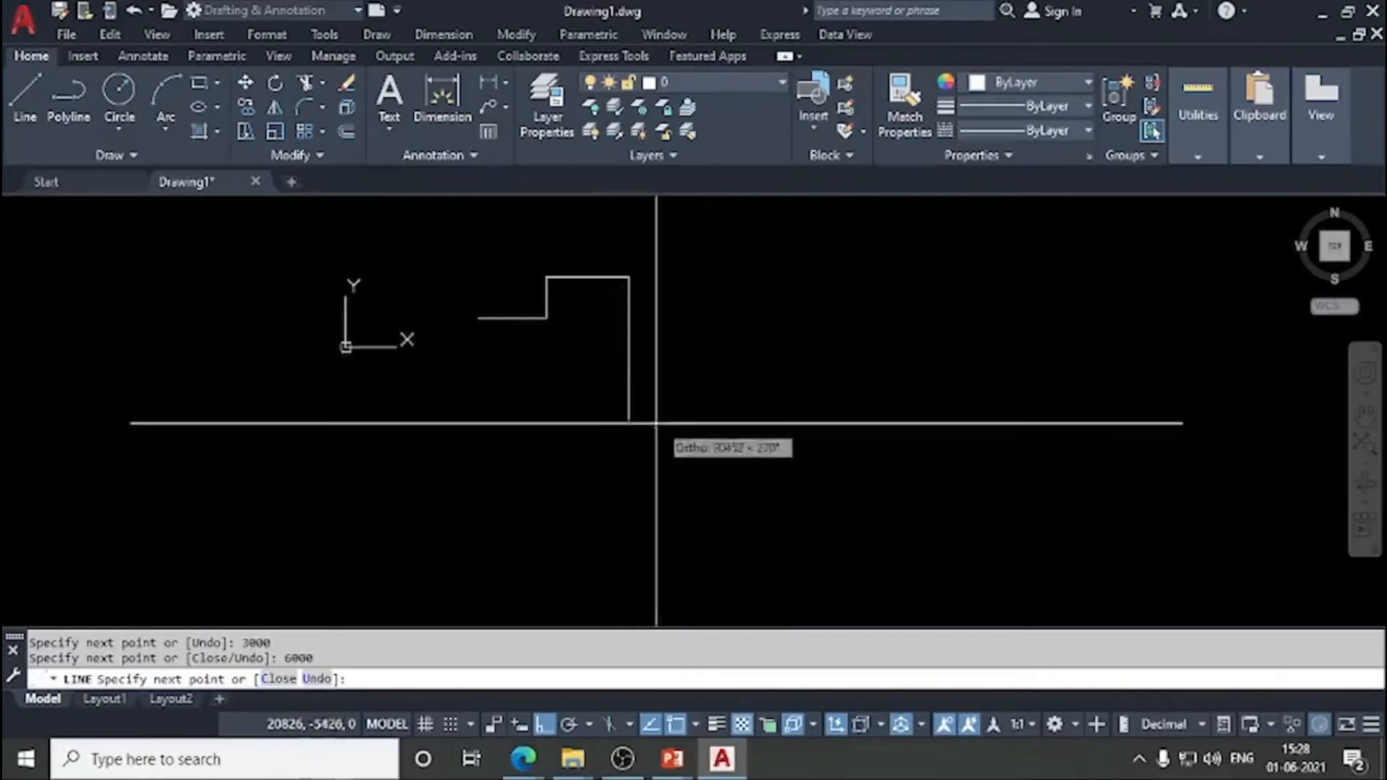
{"action": "left_click", "coordinate": [627, 437]}
{"action": "left_click", "coordinate": [520, 439]}
{"action": "left_click", "coordinate": [513, 378]}
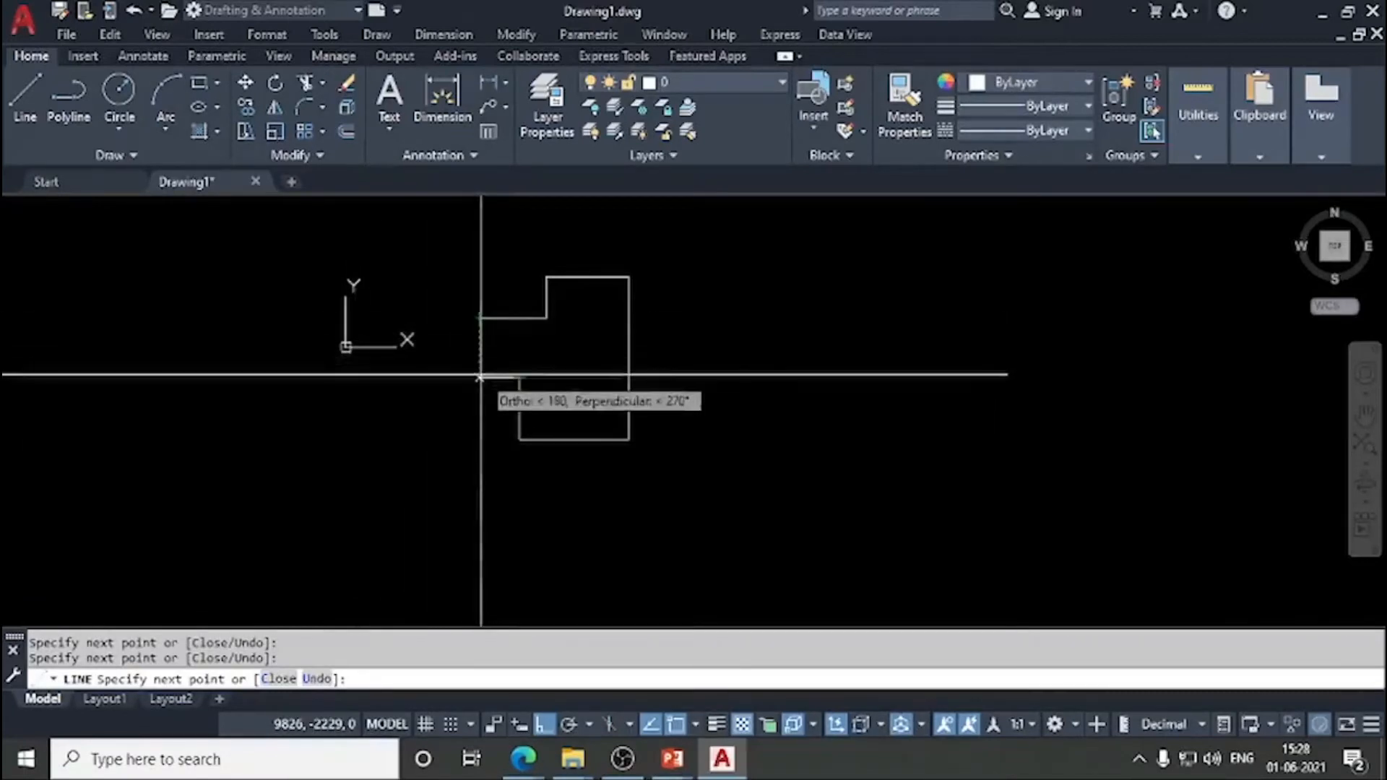
Step: Close the outline with a diagonal segment to its starting endpoint and end the Line command
{"action": "scroll", "coordinate": [495, 499], "scroll_direction": "up", "scroll_amount": 2}
{"action": "middle_click_drag", "start_coordinate": [494, 498], "coordinate": [459, 611]}
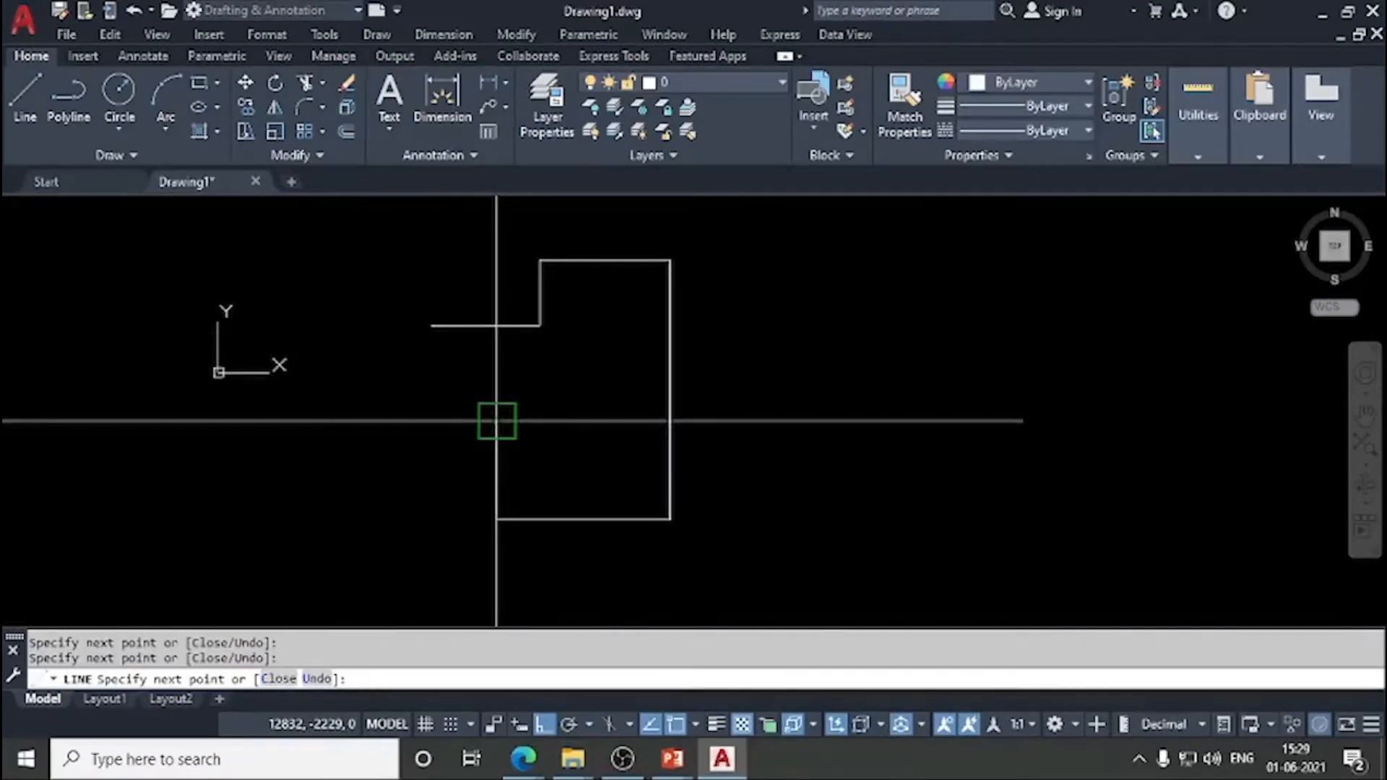
{"action": "left_click", "coordinate": [432, 325]}
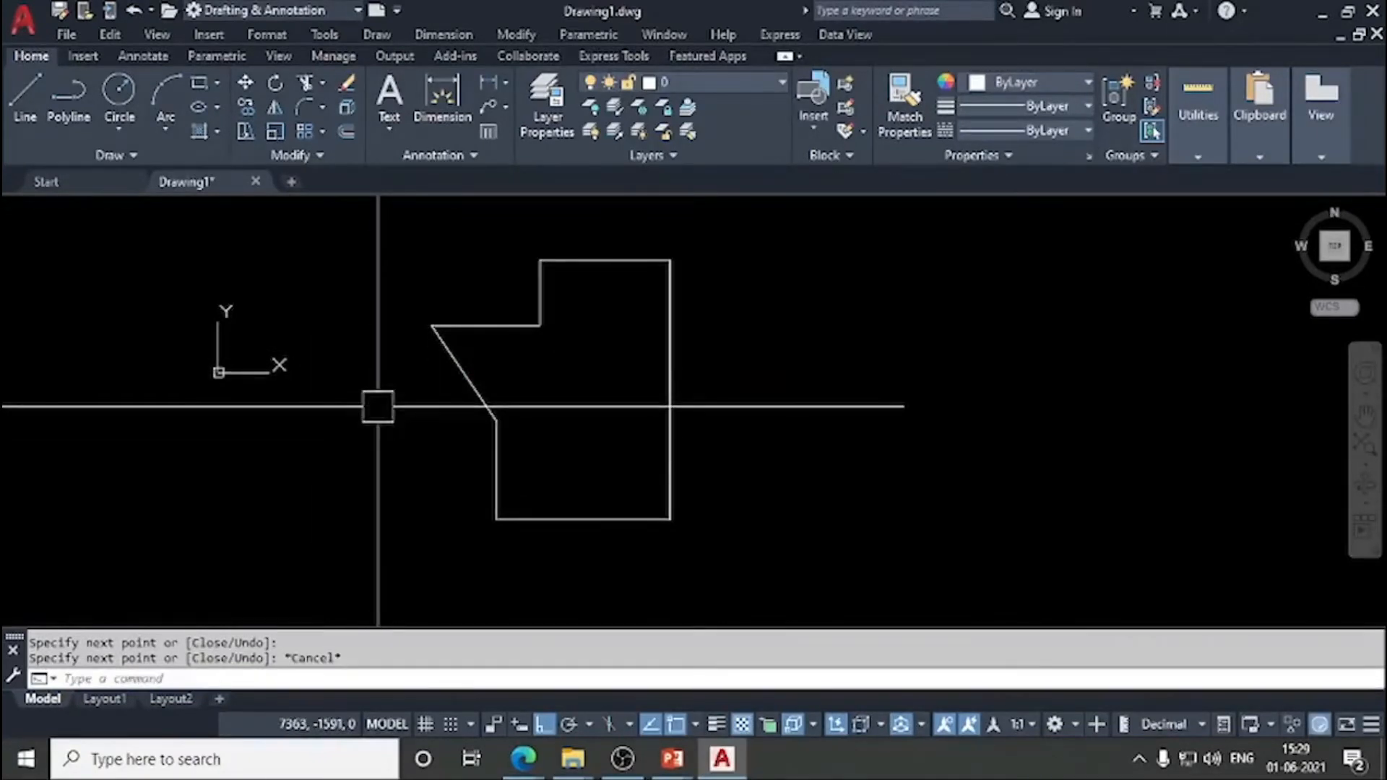
{"action": "middle_click_drag", "start_coordinate": [551, 434], "coordinate": [487, 466]}
{"action": "mouse_move", "coordinate": [511, 484]}
{"action": "middle_mouse_down"}
{"action": "mouse_move", "coordinate": [464, 449]}
{"action": "mouse_move", "coordinate": [479, 491]}
{"action": "middle_mouse_up"}
{"action": "scroll", "coordinate": [464, 451], "scroll_direction": "up", "scroll_amount": 2}
{"action": "scroll", "coordinate": [472, 463], "scroll_direction": "down", "scroll_amount": 2}
{"action": "middle_click_drag", "start_coordinate": [538, 458], "coordinate": [503, 424]}
{"action": "scroll", "coordinate": [606, 547], "scroll_direction": "down", "scroll_amount": 2}
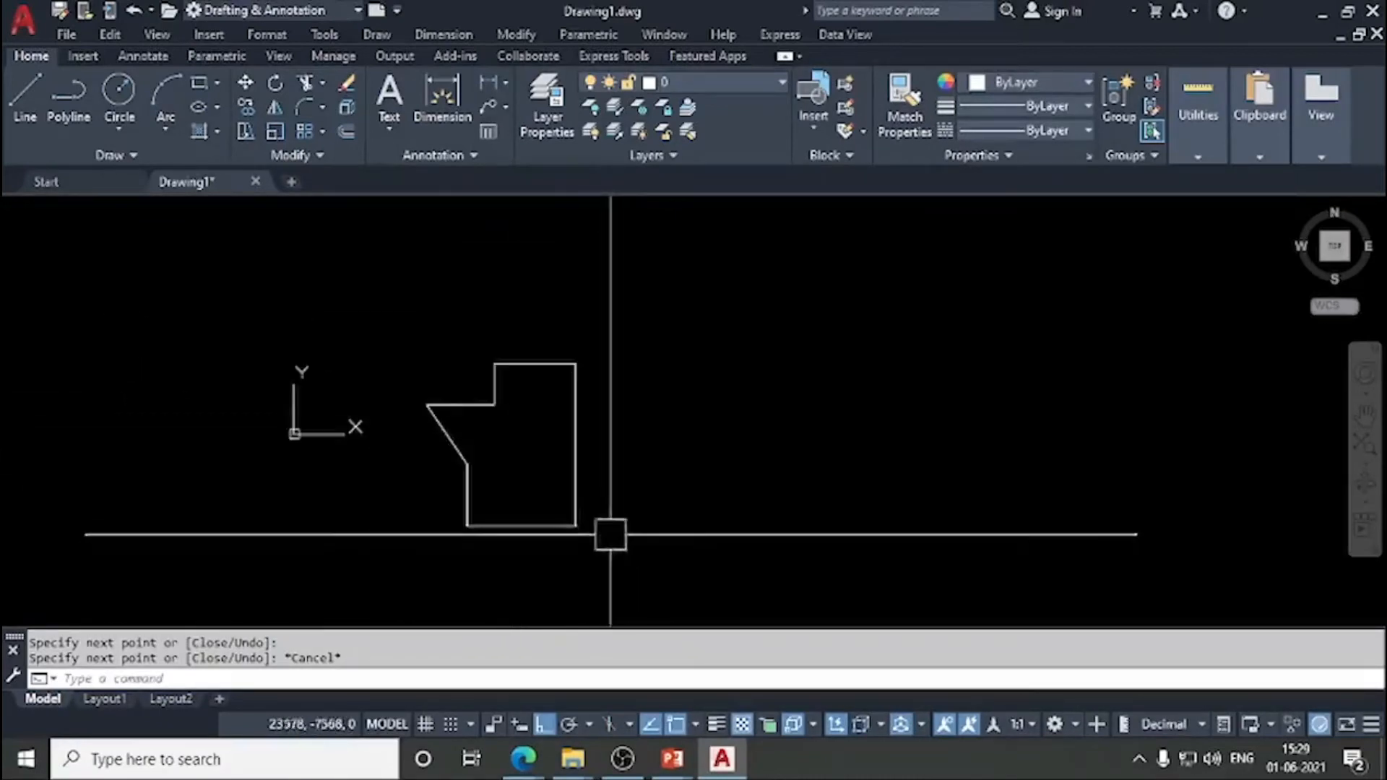
{"action": "middle_click_drag", "start_coordinate": [610, 533], "coordinate": [569, 439]}
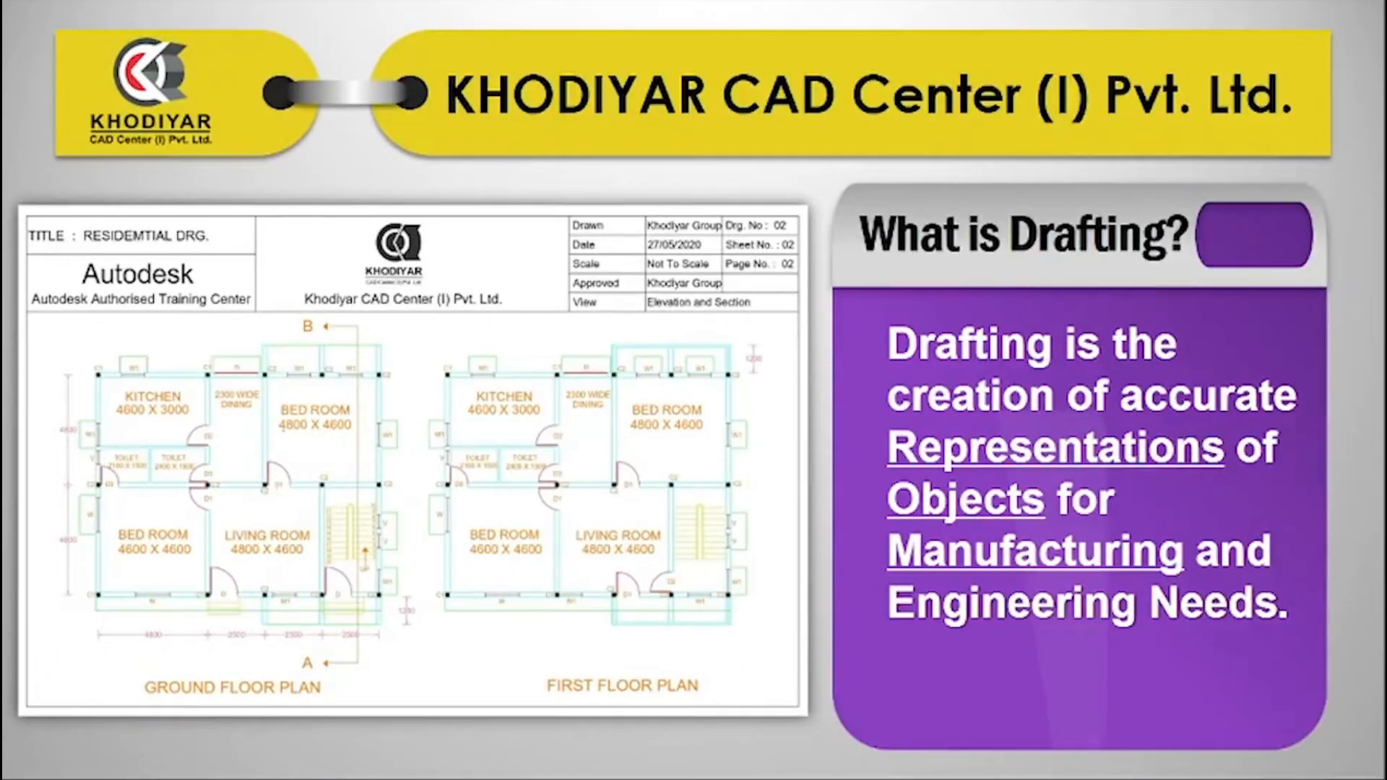
{"action": "mouse_move", "coordinate": [109, 377]}
{"action": "left_mouse_down"}
{"action": "mouse_move", "coordinate": [217, 370]}
{"action": "mouse_move", "coordinate": [212, 435]}
{"action": "left_mouse_up"}
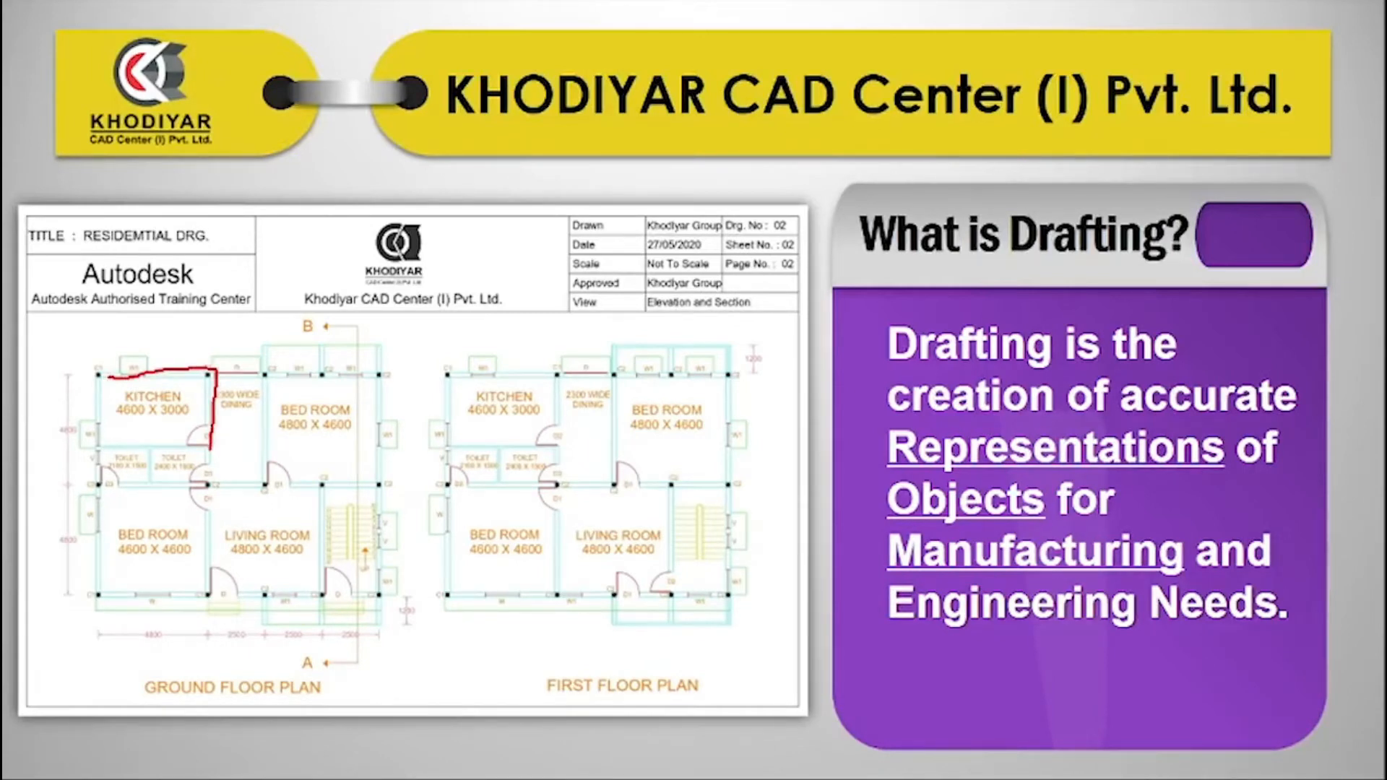
{"action": "left_click_drag", "start_coordinate": [265, 403], "coordinate": [272, 462]}
{"action": "mouse_move", "coordinate": [267, 375]}
{"action": "left_mouse_down"}
{"action": "mouse_move", "coordinate": [376, 376]}
{"action": "mouse_move", "coordinate": [381, 448]}
{"action": "left_mouse_up"}
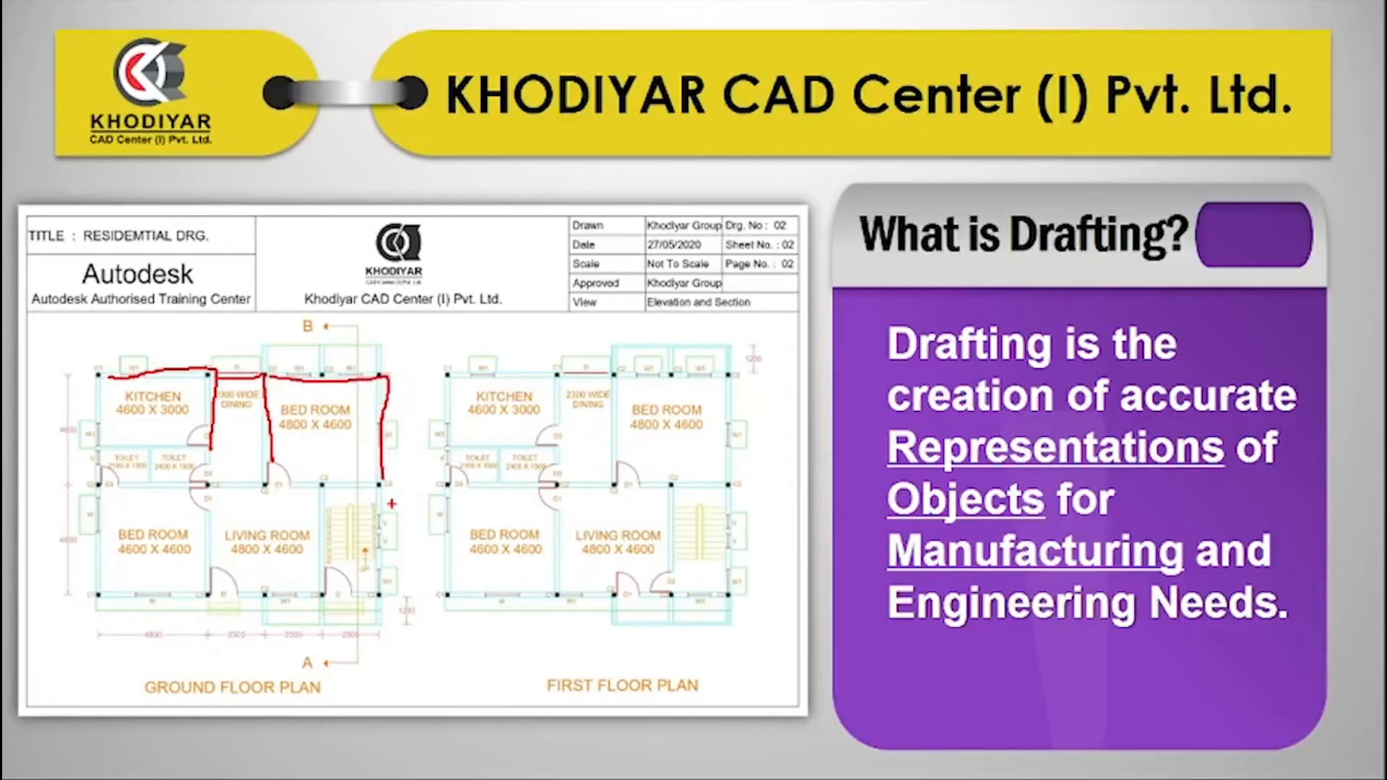
{"action": "key", "text": "e"}
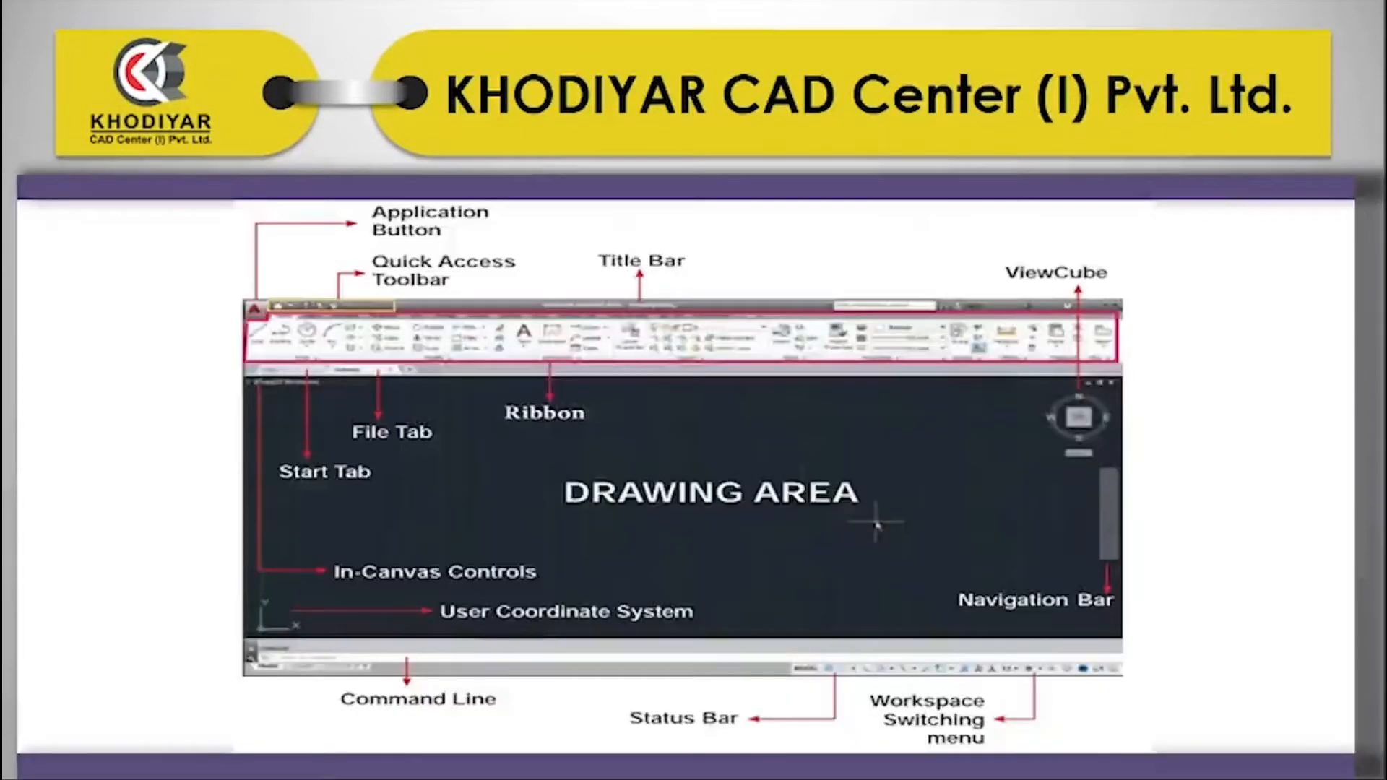
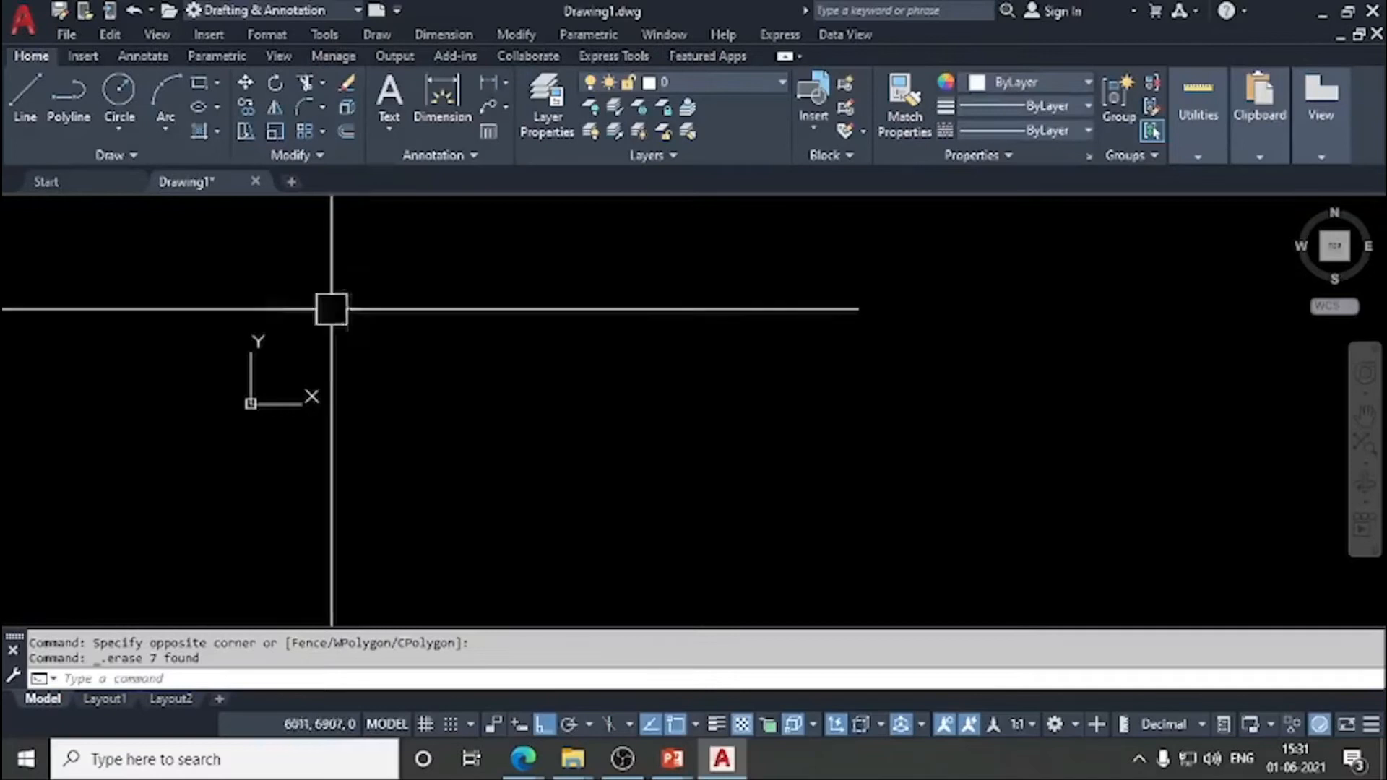
Step: Draw a square from four separate lines, each 15000 mm long, beside the coordinate origin and end the Line command
{"action": "left_click", "coordinate": [25, 97]}
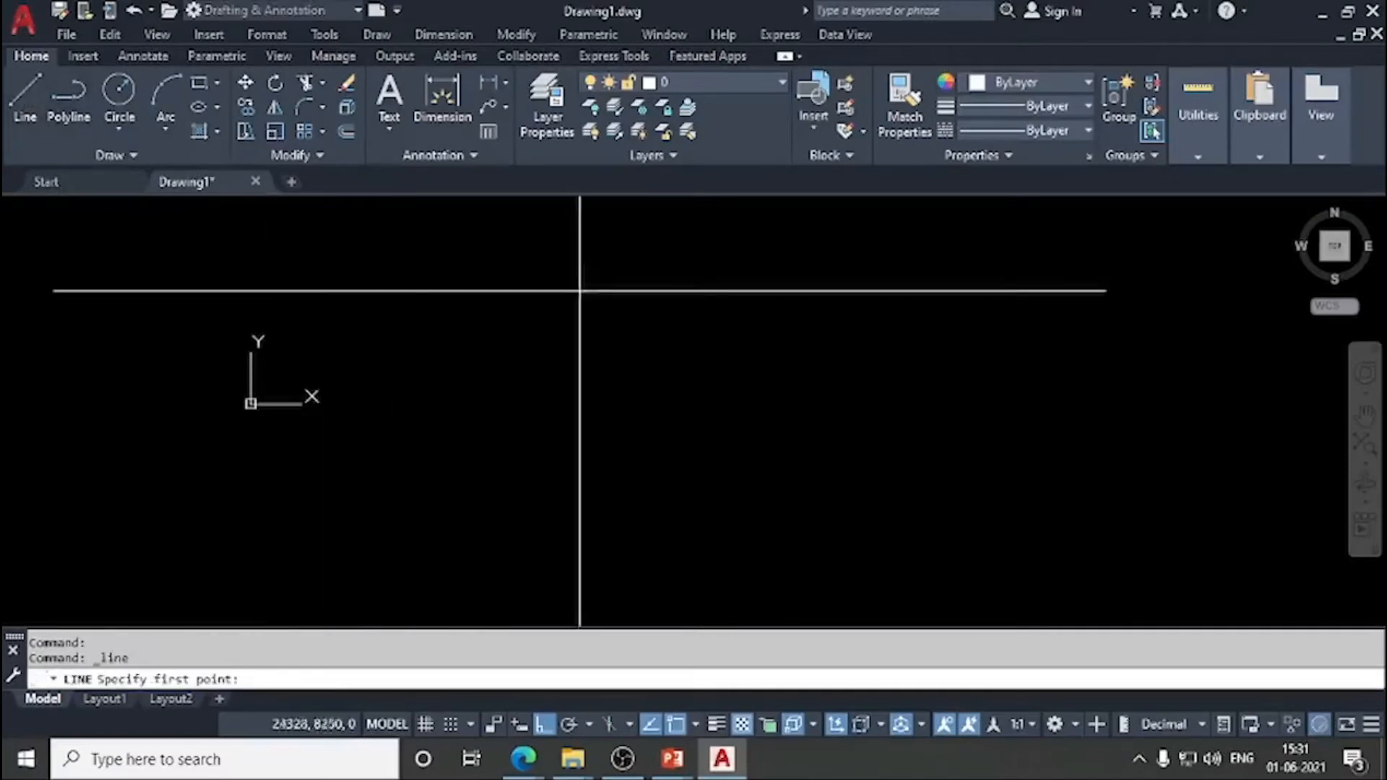
{"action": "left_click", "coordinate": [471, 303]}
{"action": "middle_click_drag", "start_coordinate": [678, 288], "coordinate": [635, 272]}
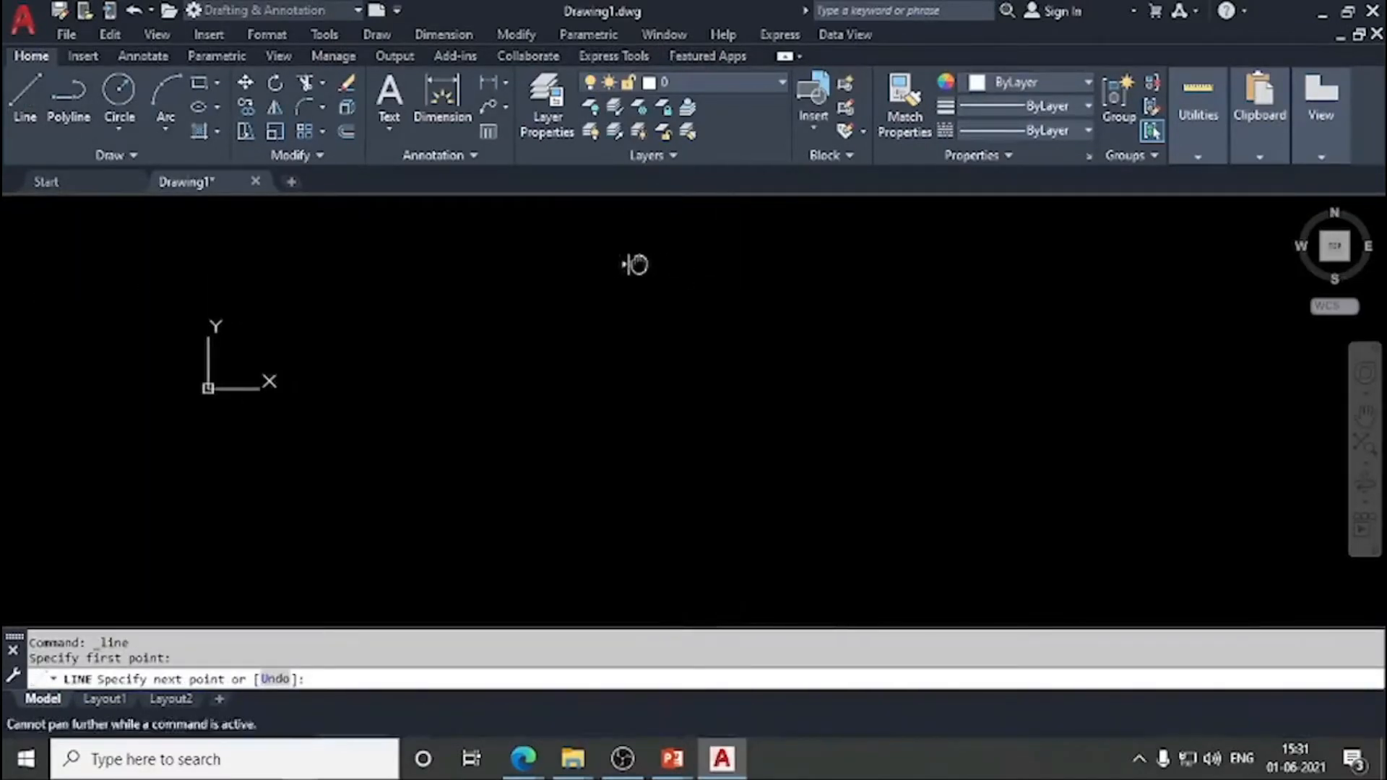
{"action": "middle_click_drag", "start_coordinate": [738, 290], "coordinate": [707, 279]}
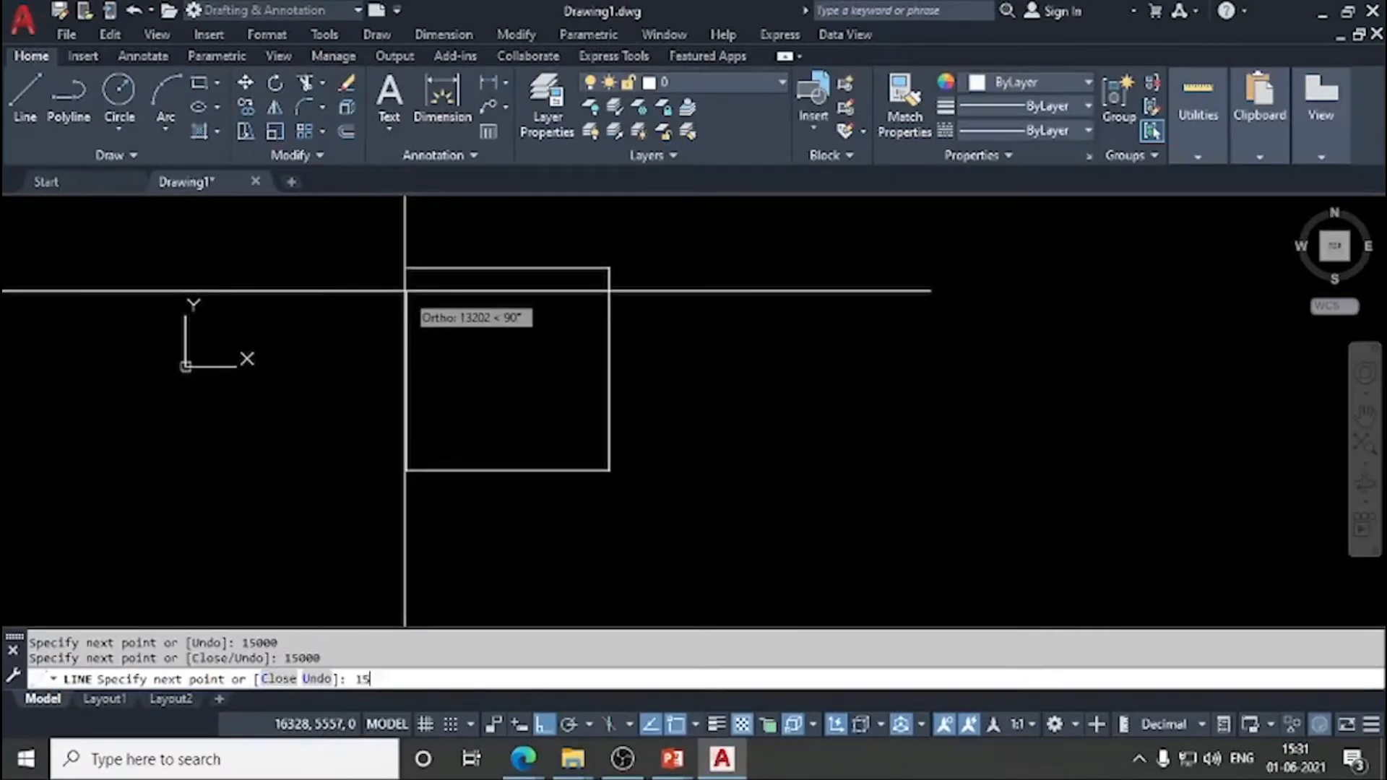
{"action": "left_click", "coordinate": [406, 451]}
{"action": "key", "text": "ctrl+z"}
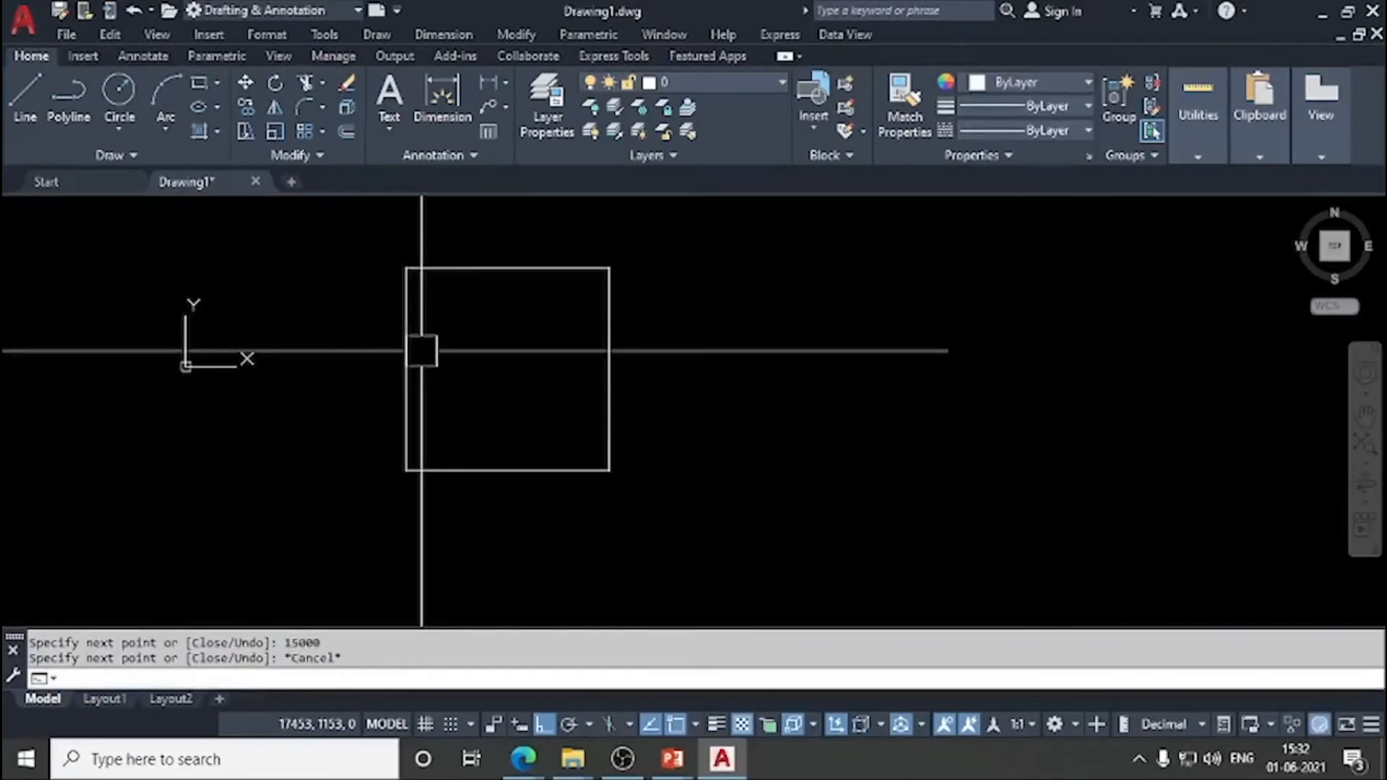
Step: Draw a rectangle with 15000 mm length and 15000 mm width beside the line-drawn square, using the Dimensions option
{"action": "scroll", "coordinate": [703, 390], "scroll_direction": "up", "scroll_amount": 2}
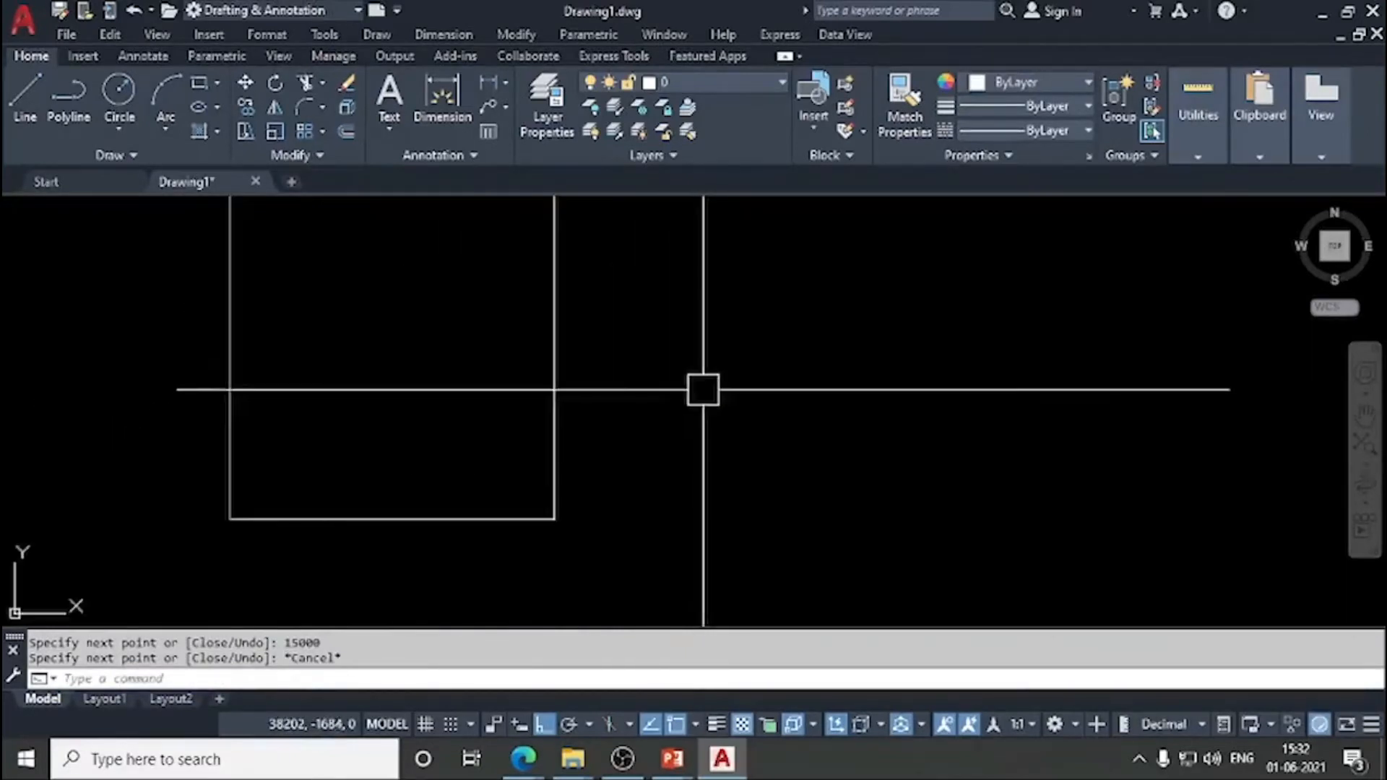
{"action": "scroll", "coordinate": [506, 379], "scroll_direction": "down", "scroll_amount": 2}
{"action": "middle_click_drag", "start_coordinate": [393, 376], "coordinate": [396, 344]}
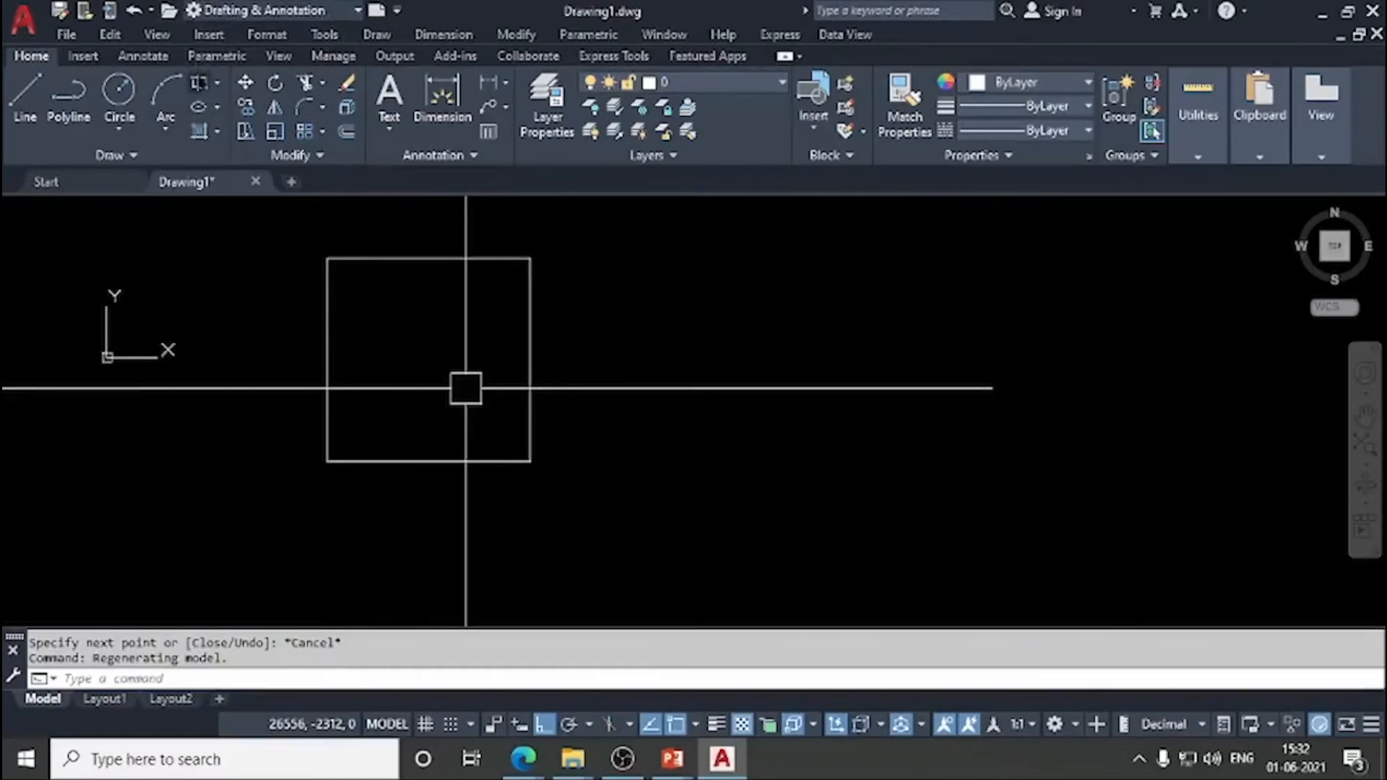
{"action": "left_click", "coordinate": [199, 82]}
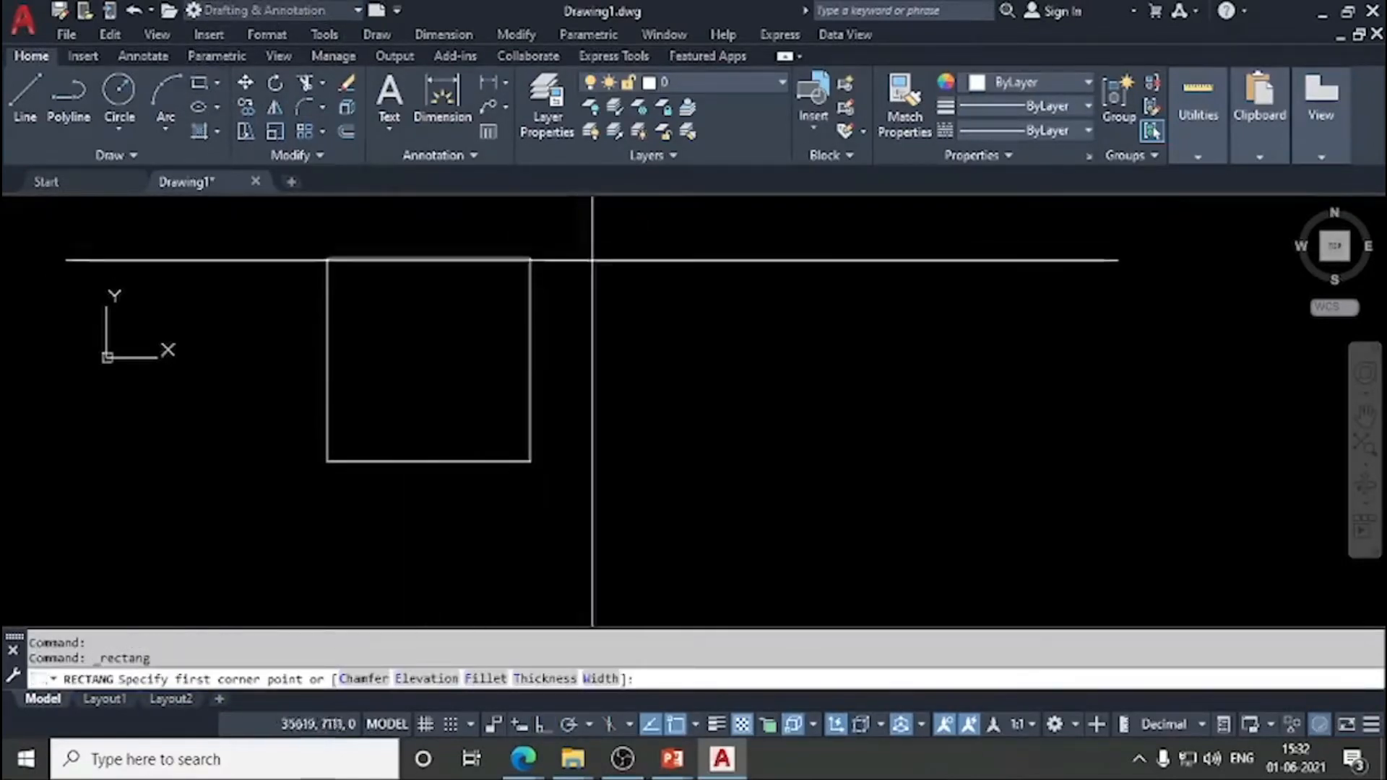
{"action": "left_click", "coordinate": [662, 253]}
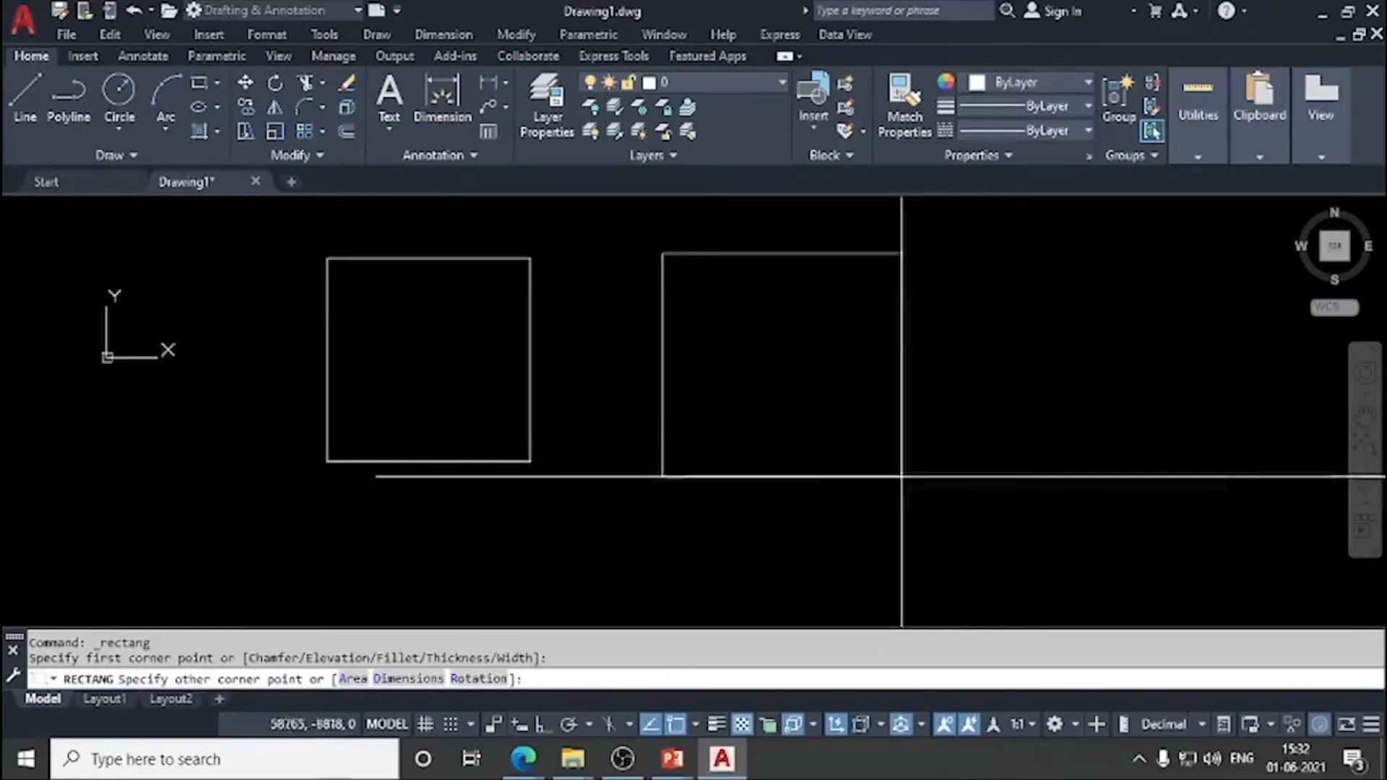
{"action": "left_click", "coordinate": [408, 679]}
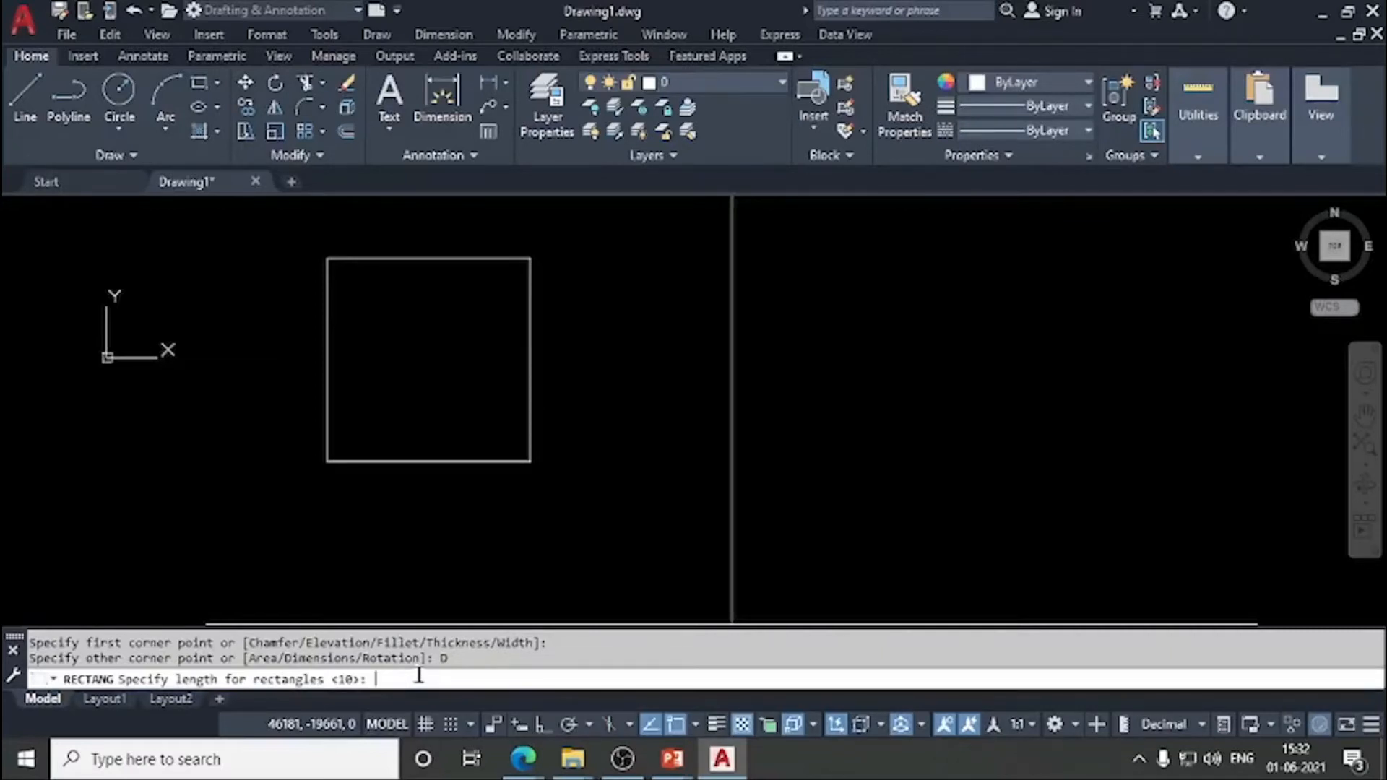
{"action": "key", "text": "Return"}
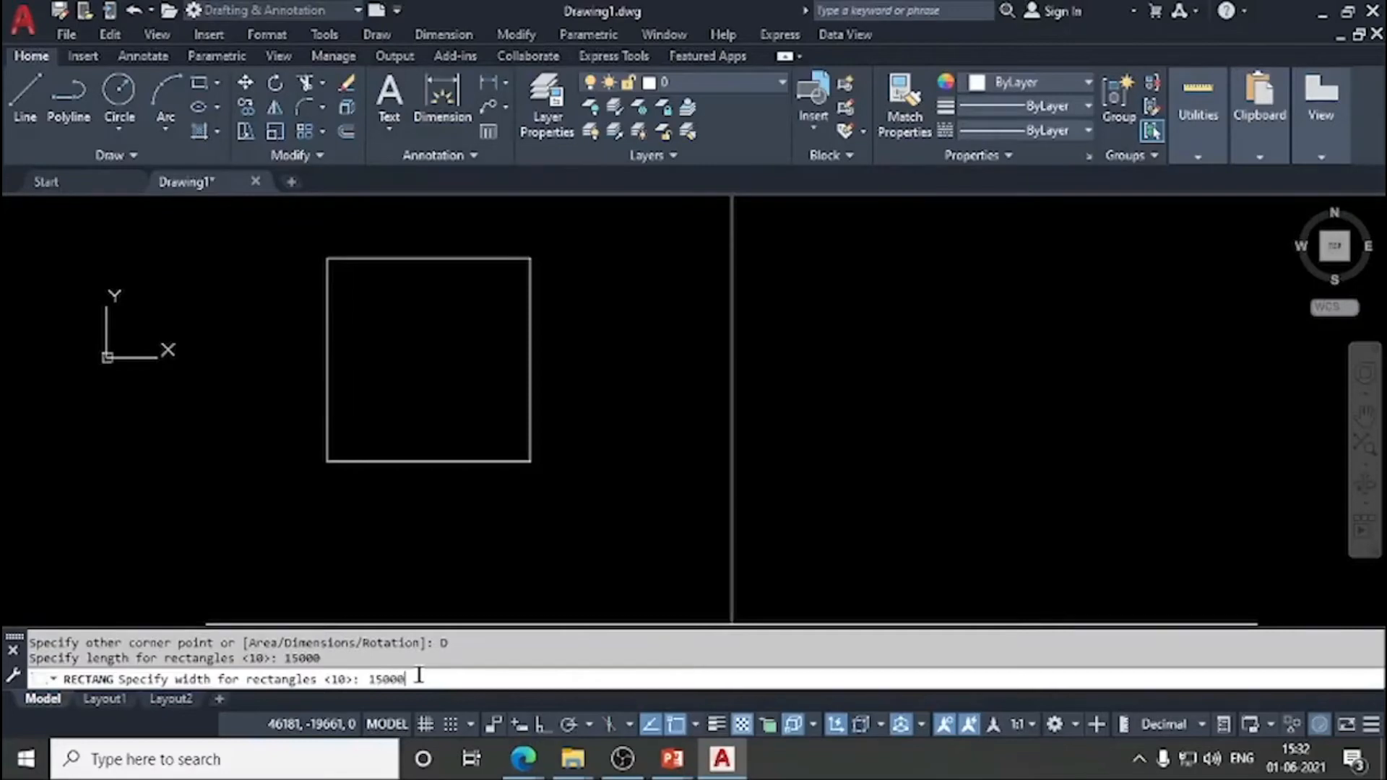
{"action": "key", "text": "Return"}
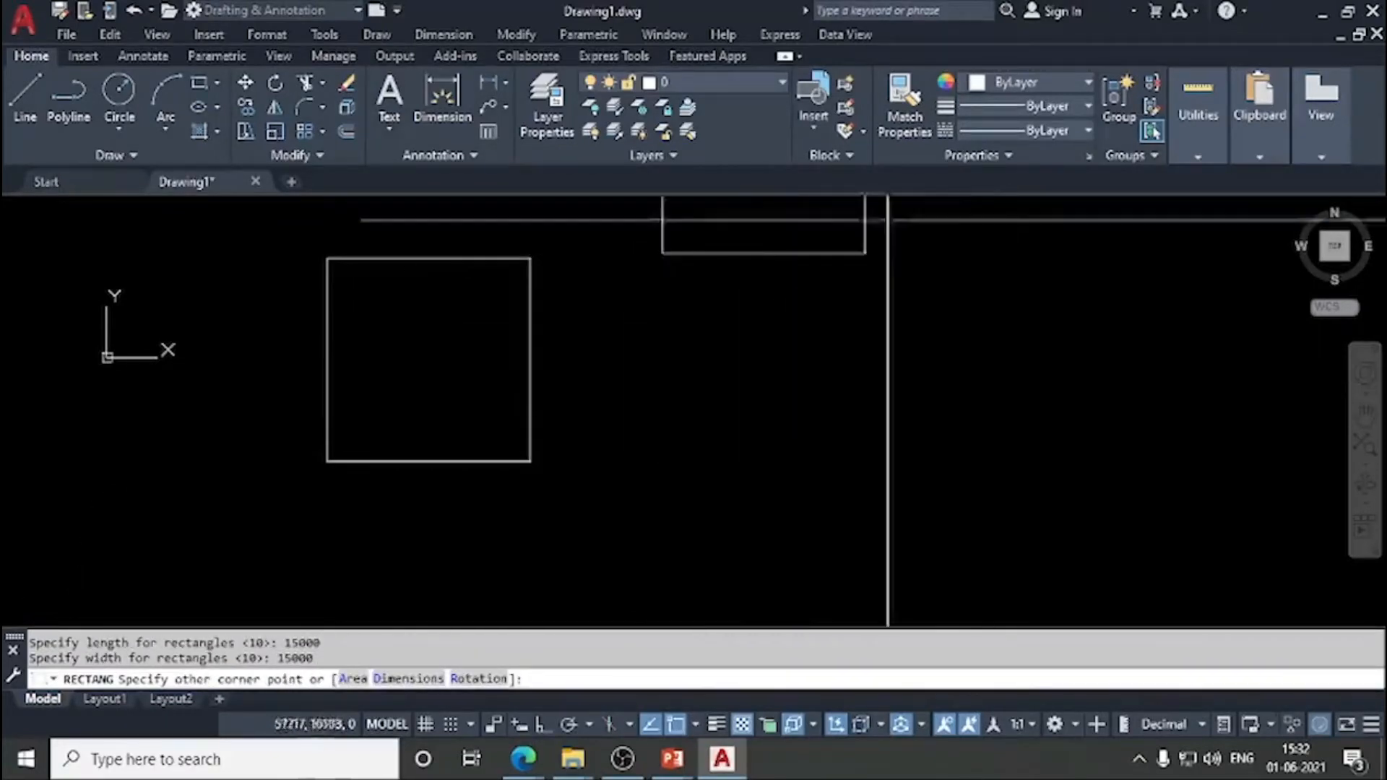
{"action": "mouse_move", "coordinate": [859, 474]}
{"action": "middle_mouse_down"}
{"action": "mouse_move", "coordinate": [817, 477]}
{"action": "mouse_move", "coordinate": [759, 515]}
{"action": "middle_mouse_up"}
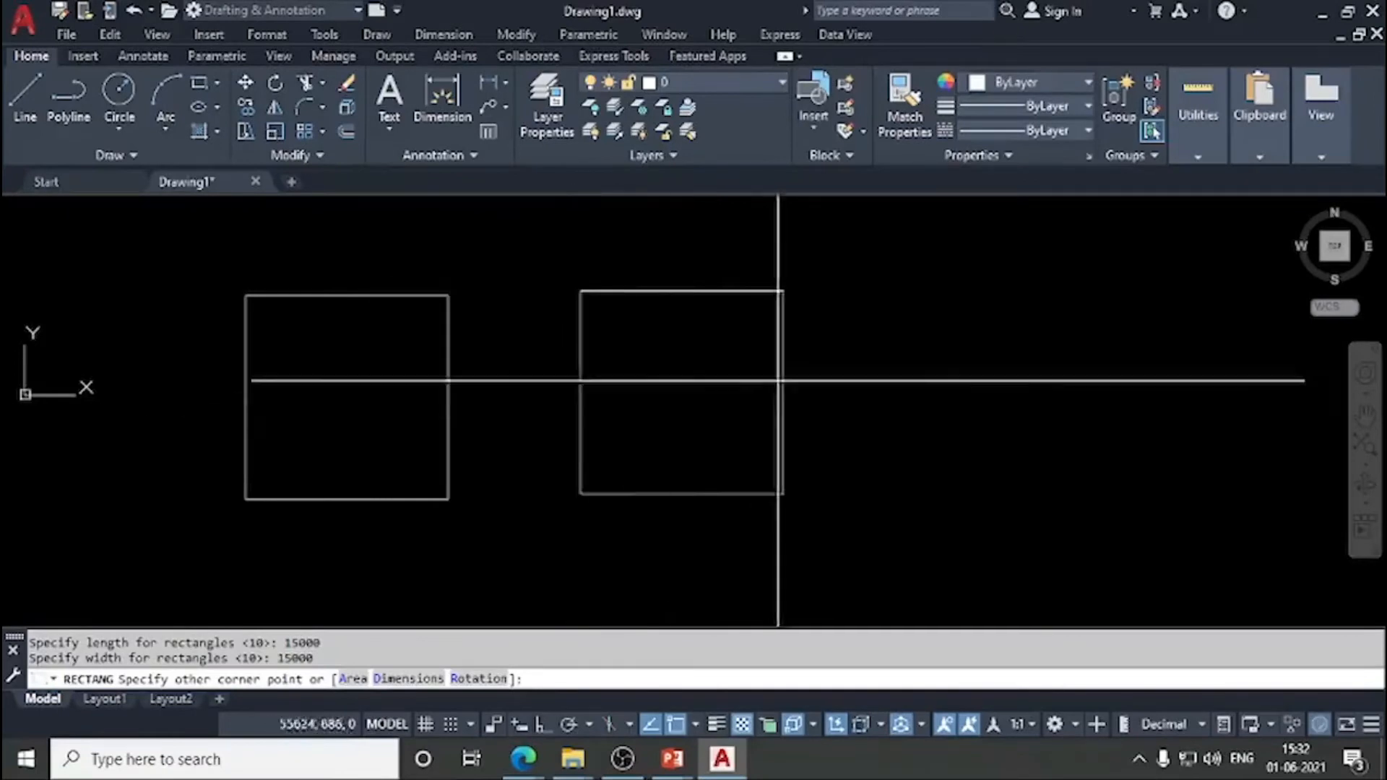
{"action": "left_click", "coordinate": [771, 422]}
Step: Select one side of the line-drawn square and then the rectangle to compare how each is selected, clearing the selection each time
{"action": "middle_click_drag", "start_coordinate": [646, 419], "coordinate": [607, 371]}
{"action": "middle_click_drag", "start_coordinate": [698, 333], "coordinate": [740, 381]}
{"action": "mouse_move", "coordinate": [683, 434]}
{"action": "middle_mouse_down"}
{"action": "mouse_move", "coordinate": [755, 421]}
{"action": "mouse_move", "coordinate": [700, 434]}
{"action": "middle_mouse_up"}
{"action": "middle_click_drag", "start_coordinate": [326, 313], "coordinate": [415, 322]}
{"action": "middle_click_drag", "start_coordinate": [533, 339], "coordinate": [524, 302]}
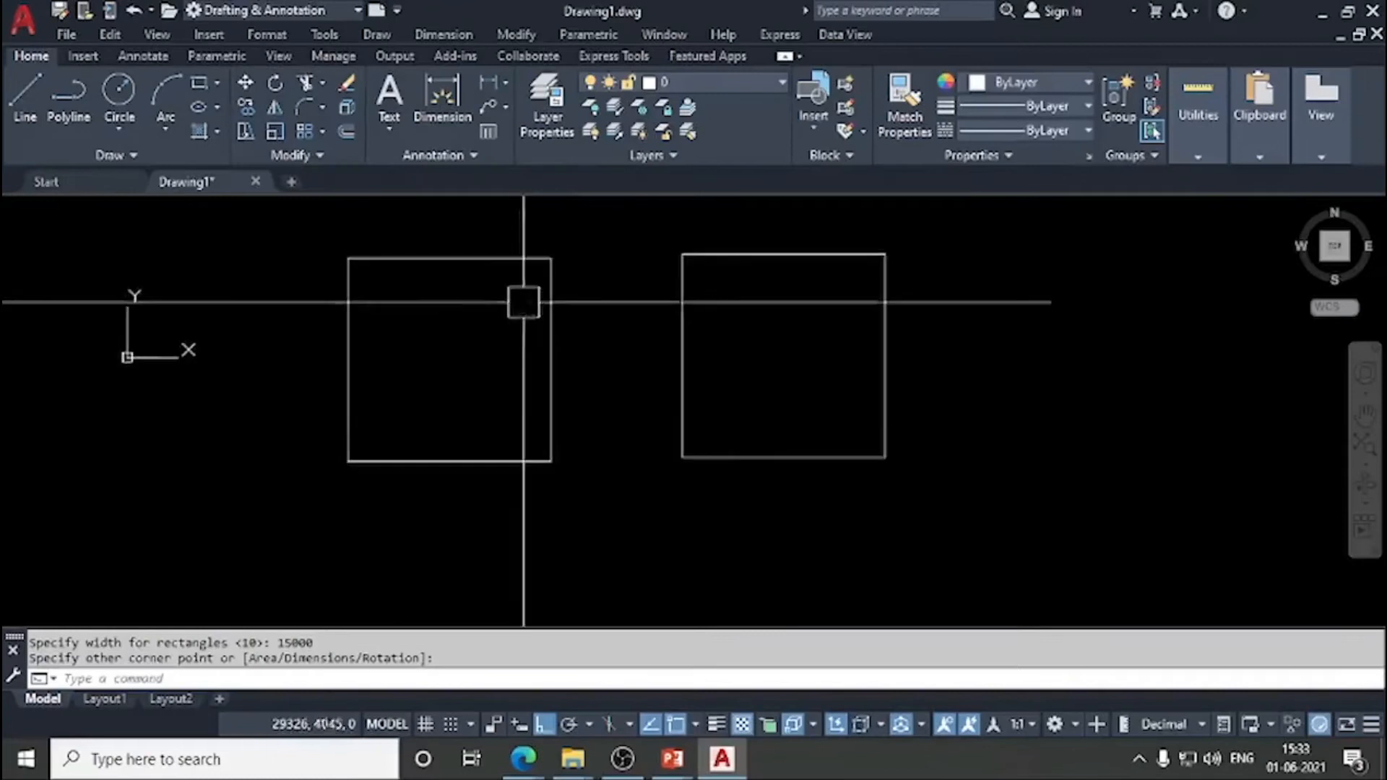
{"action": "middle_click_drag", "start_coordinate": [743, 327], "coordinate": [779, 326]}
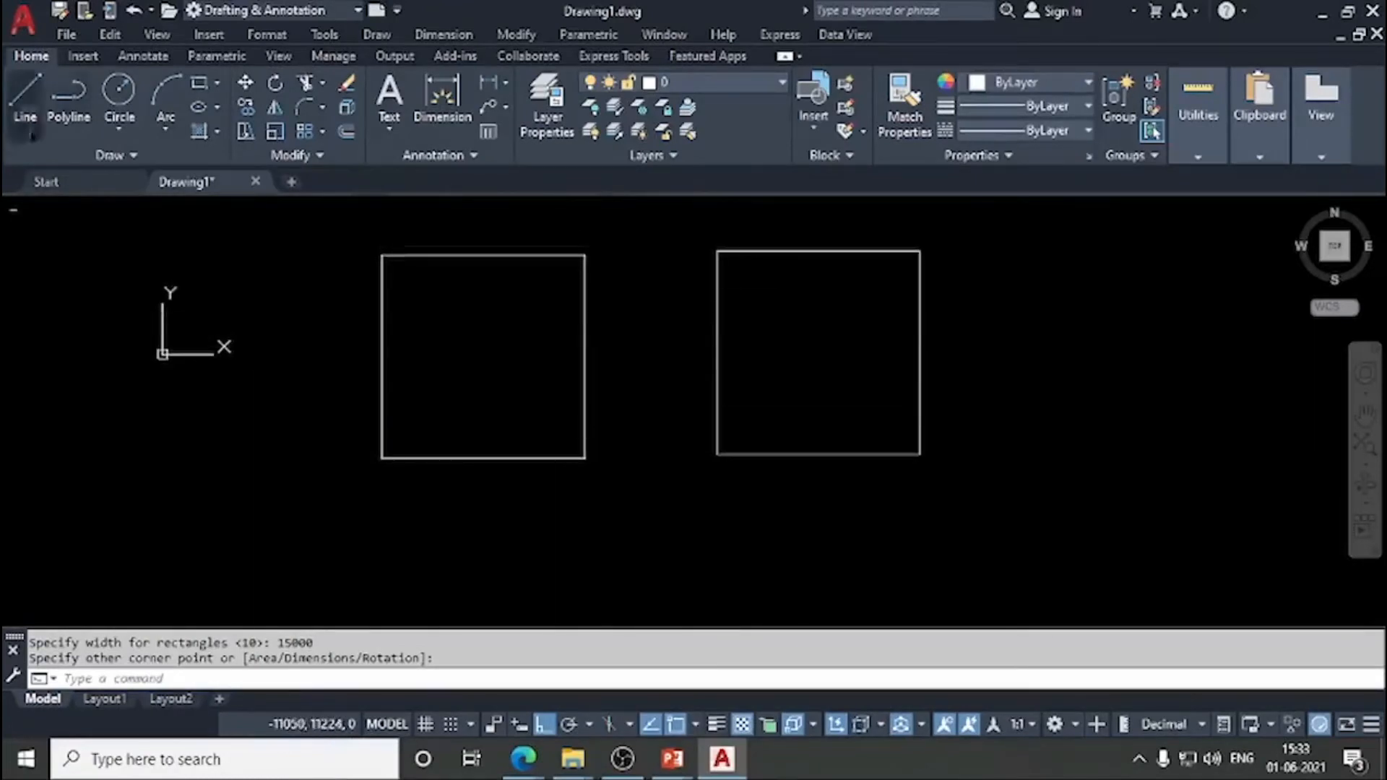
{"action": "left_click", "coordinate": [578, 340]}
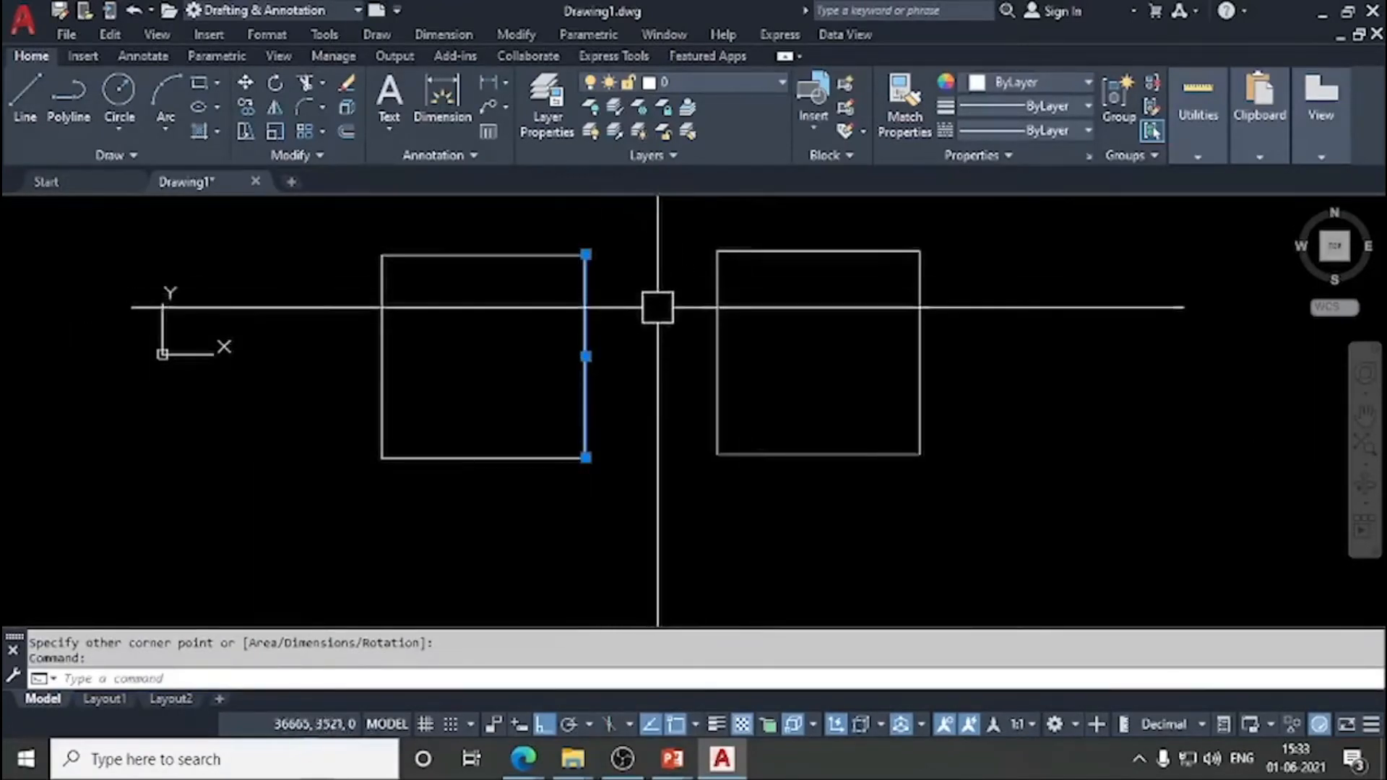
{"action": "key", "text": "Escape"}
{"action": "left_click", "coordinate": [715, 307]}
{"action": "key", "text": "Escape"}
{"action": "middle_click_drag", "start_coordinate": [578, 365], "coordinate": [595, 371]}
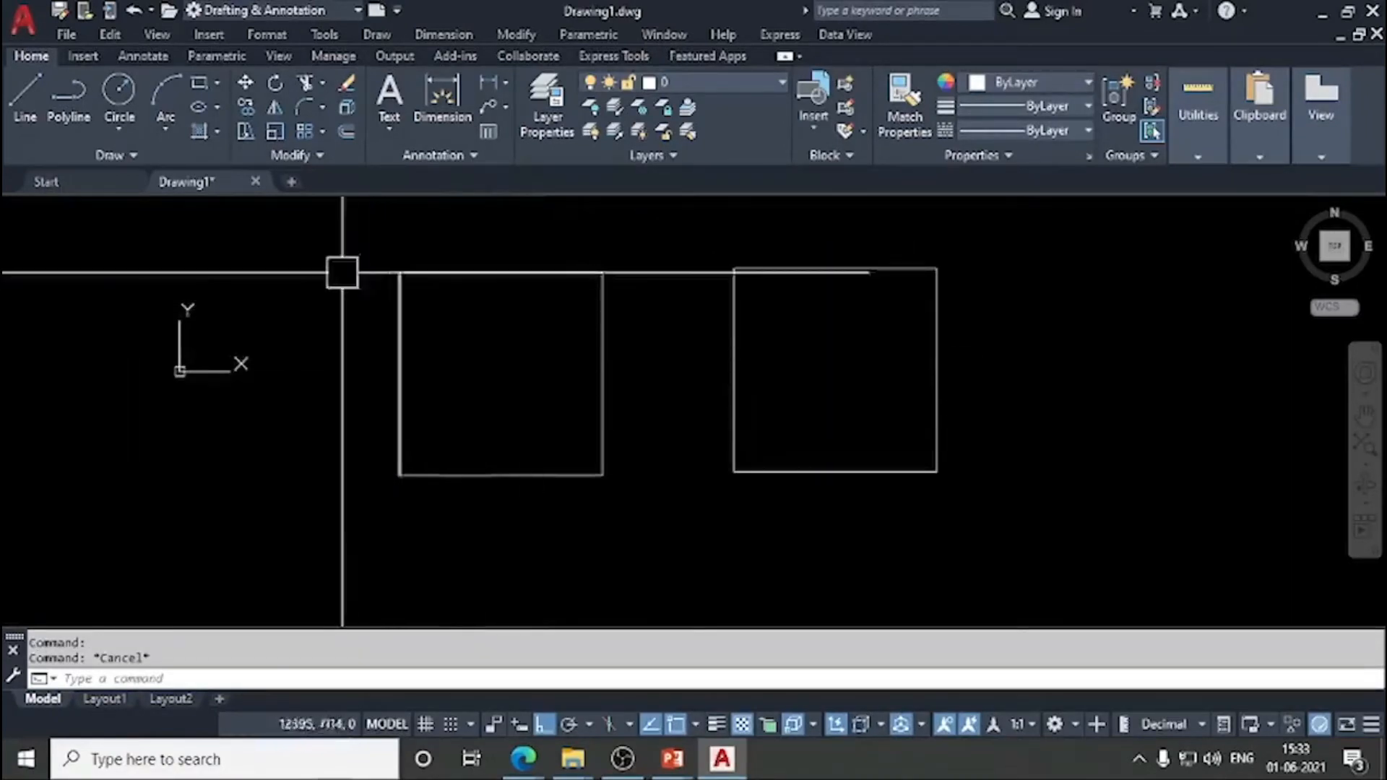
{"action": "left_click", "coordinate": [129, 137]}
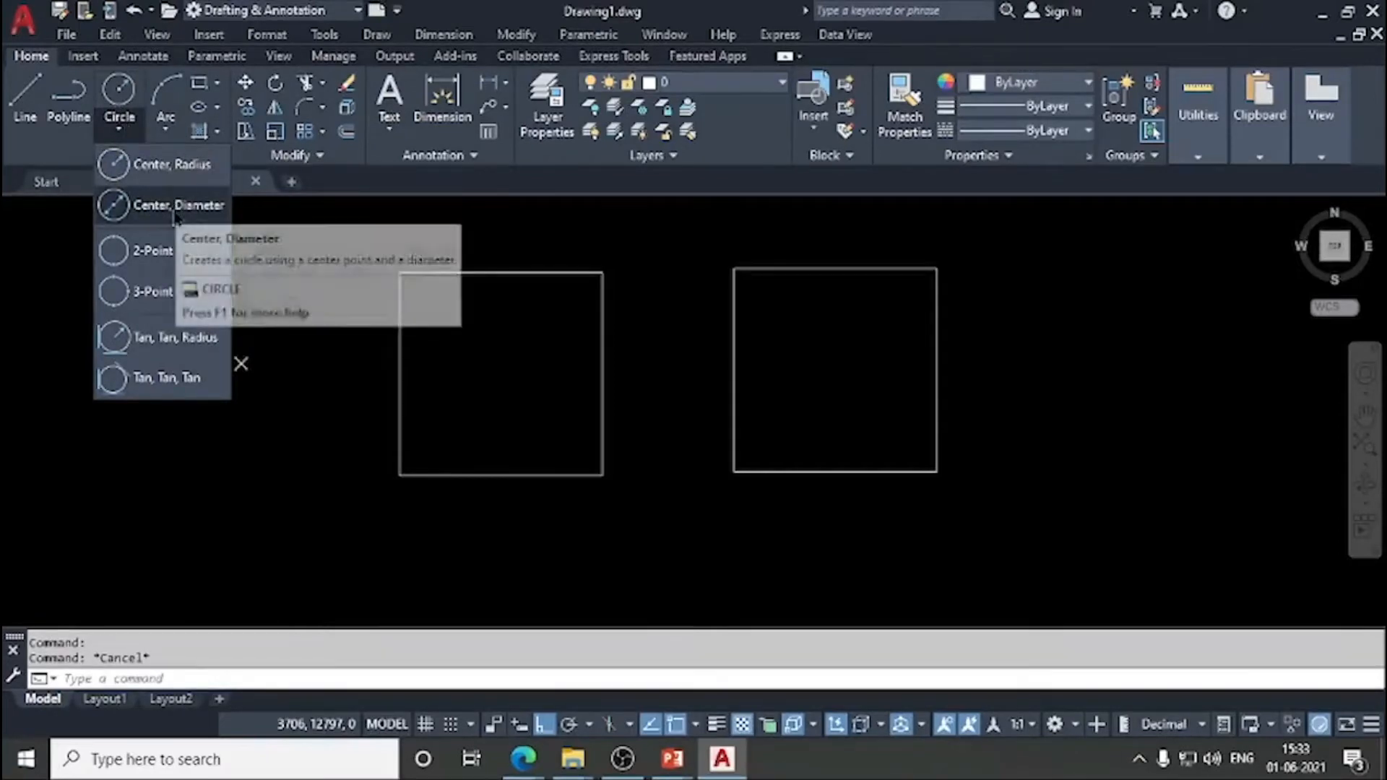
{"action": "left_click", "coordinate": [167, 209]}
{"action": "mouse_move", "coordinate": [881, 553]}
{"action": "middle_mouse_down"}
{"action": "mouse_move", "coordinate": [645, 549]}
{"action": "mouse_move", "coordinate": [623, 495]}
{"action": "middle_mouse_up"}
{"action": "key", "text": "Escape"}
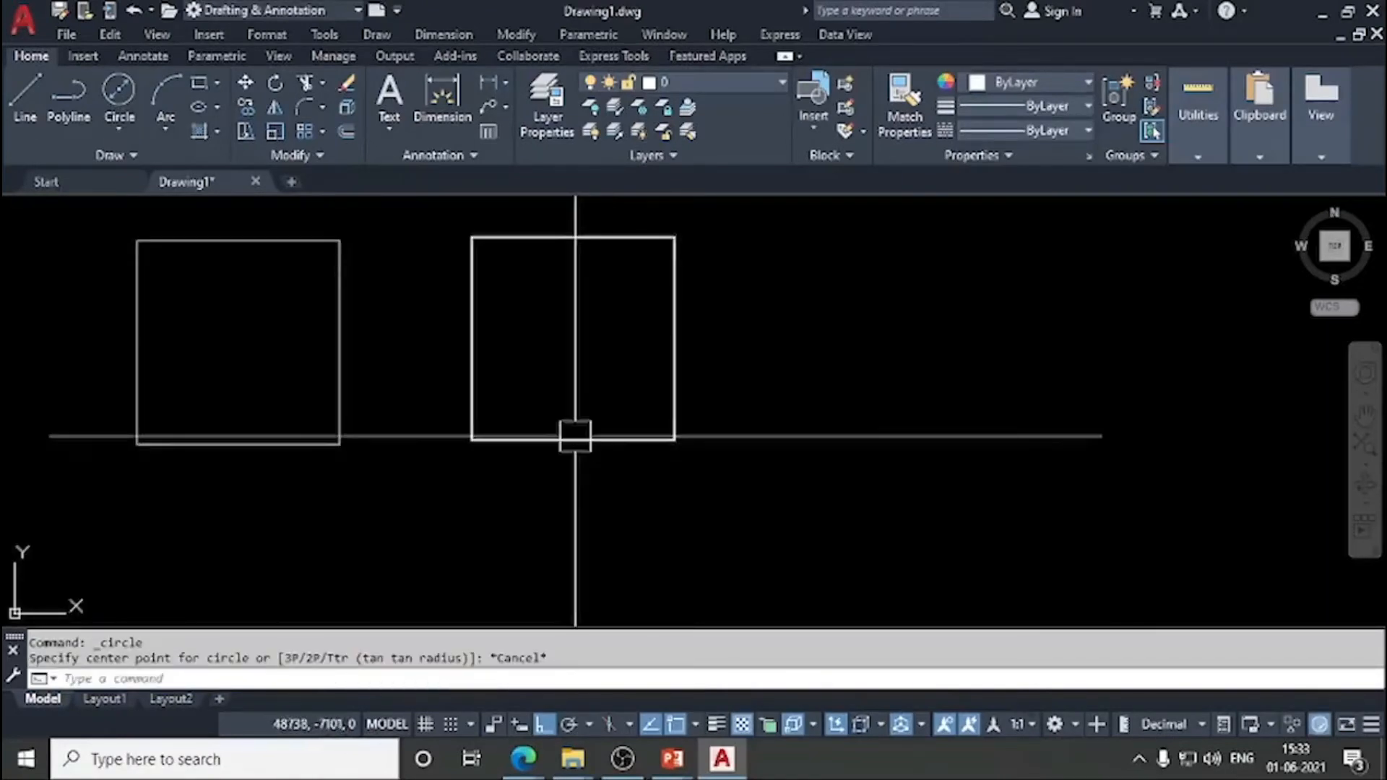
{"action": "scroll", "coordinate": [458, 334], "scroll_direction": "down", "scroll_amount": 3}
{"action": "scroll", "coordinate": [514, 330], "scroll_direction": "up", "scroll_amount": 1}
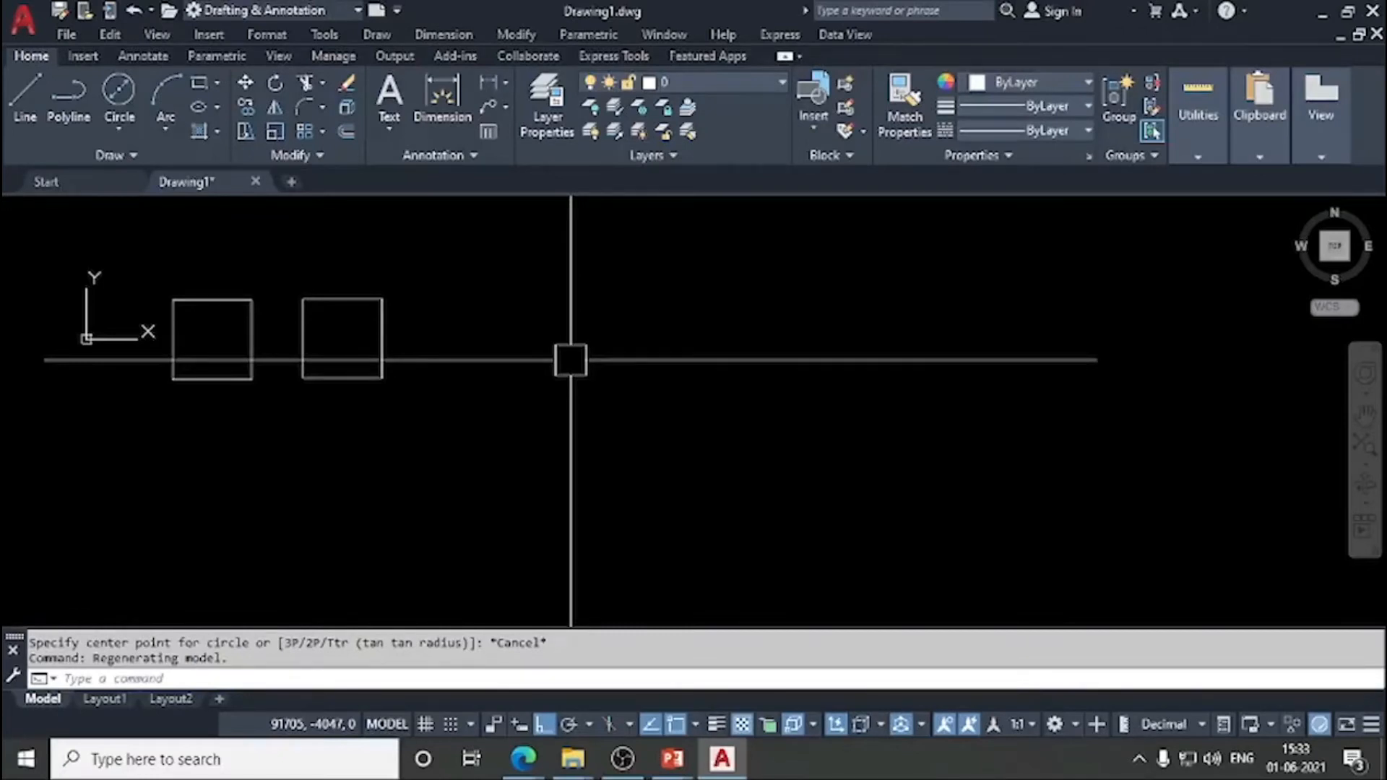
{"action": "scroll", "coordinate": [343, 363], "scroll_direction": "up", "scroll_amount": 4}
{"action": "middle_click_drag", "start_coordinate": [338, 359], "coordinate": [473, 434]}
{"action": "scroll", "coordinate": [409, 415], "scroll_direction": "up", "scroll_amount": 2}
{"action": "scroll", "coordinate": [390, 403], "scroll_direction": "down", "scroll_amount": 4}
{"action": "scroll", "coordinate": [393, 405], "scroll_direction": "up", "scroll_amount": 2}
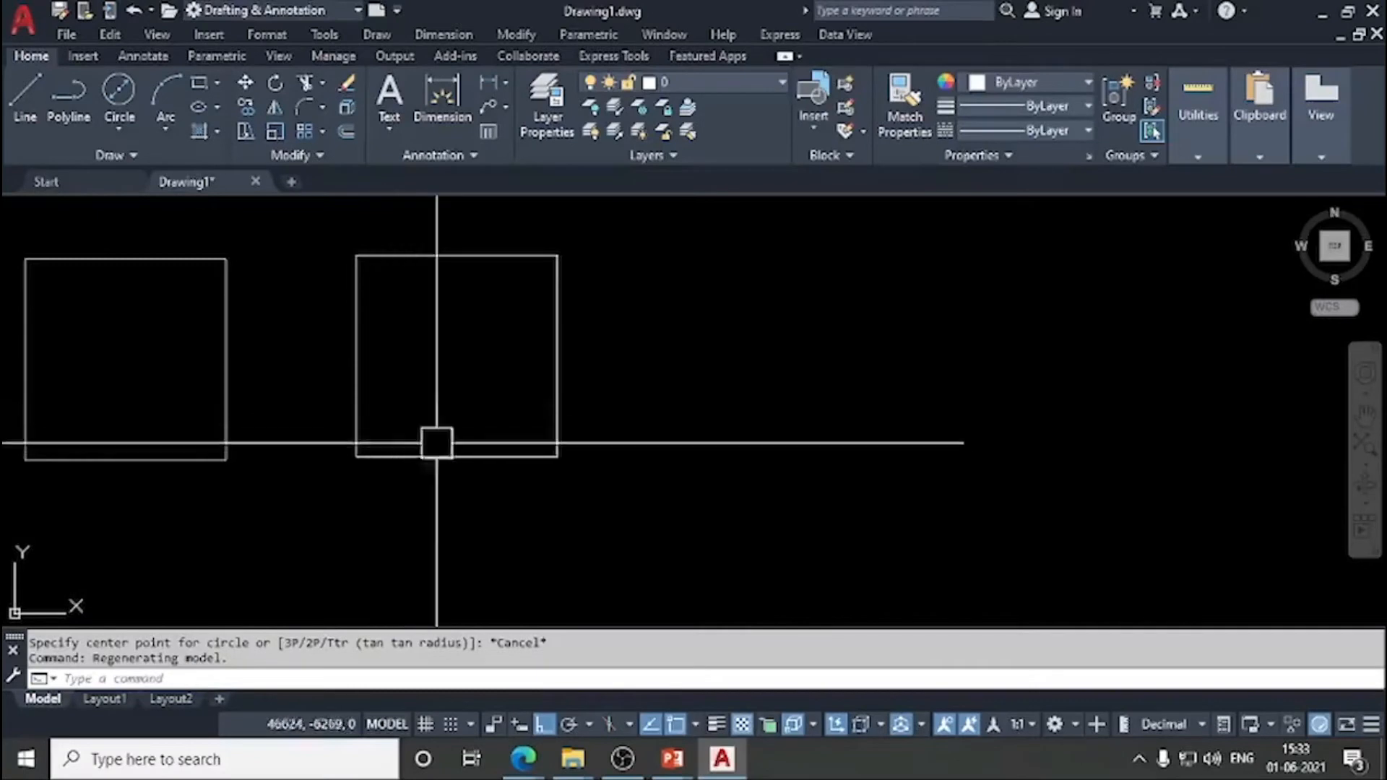
{"action": "middle_click_drag", "start_coordinate": [467, 393], "coordinate": [486, 416]}
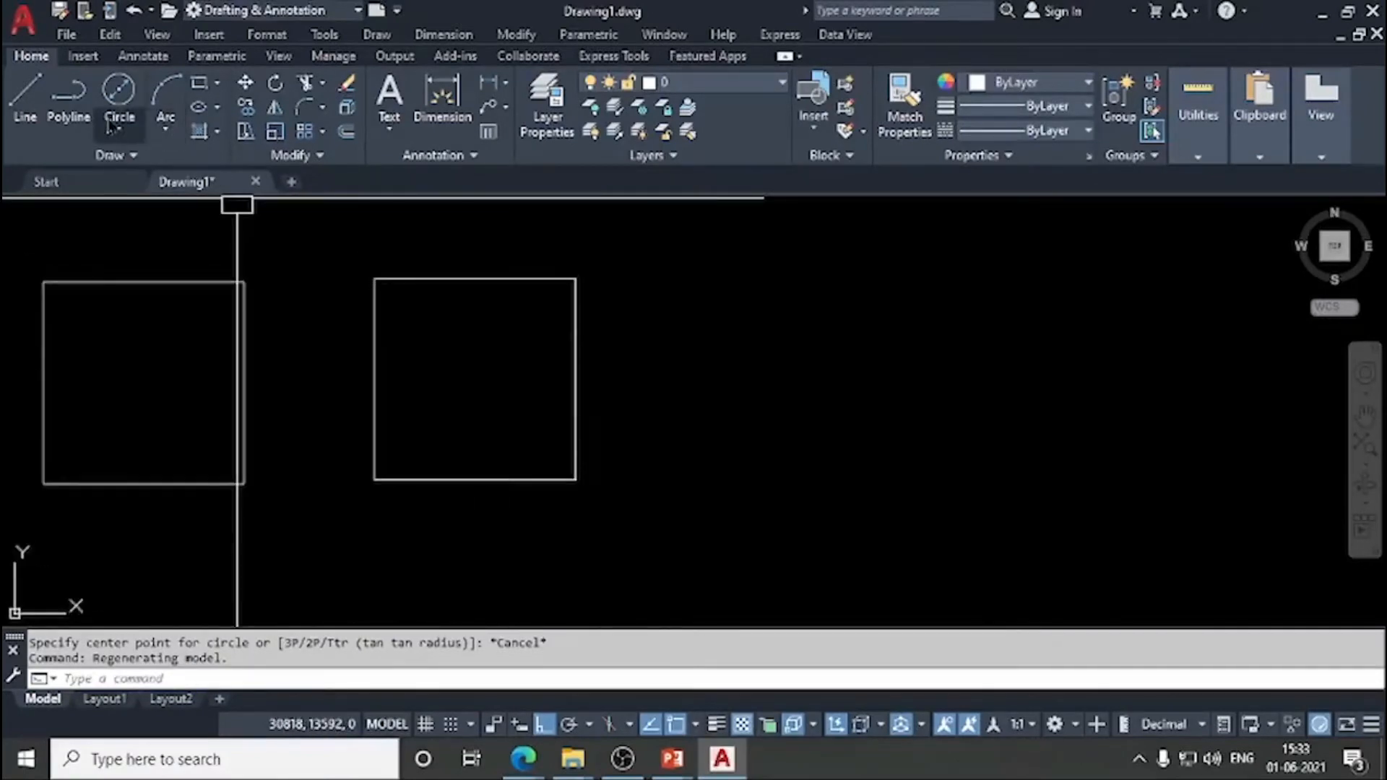
{"action": "scroll", "coordinate": [352, 296], "scroll_direction": "down", "scroll_amount": 6}
{"action": "mouse_move", "coordinate": [417, 327]}
{"action": "middle_mouse_down"}
{"action": "mouse_move", "coordinate": [359, 310]}
{"action": "mouse_move", "coordinate": [410, 375]}
{"action": "middle_mouse_up"}
{"action": "scroll", "coordinate": [363, 313], "scroll_direction": "up", "scroll_amount": 2}
{"action": "middle_click_drag", "start_coordinate": [597, 388], "coordinate": [546, 365]}
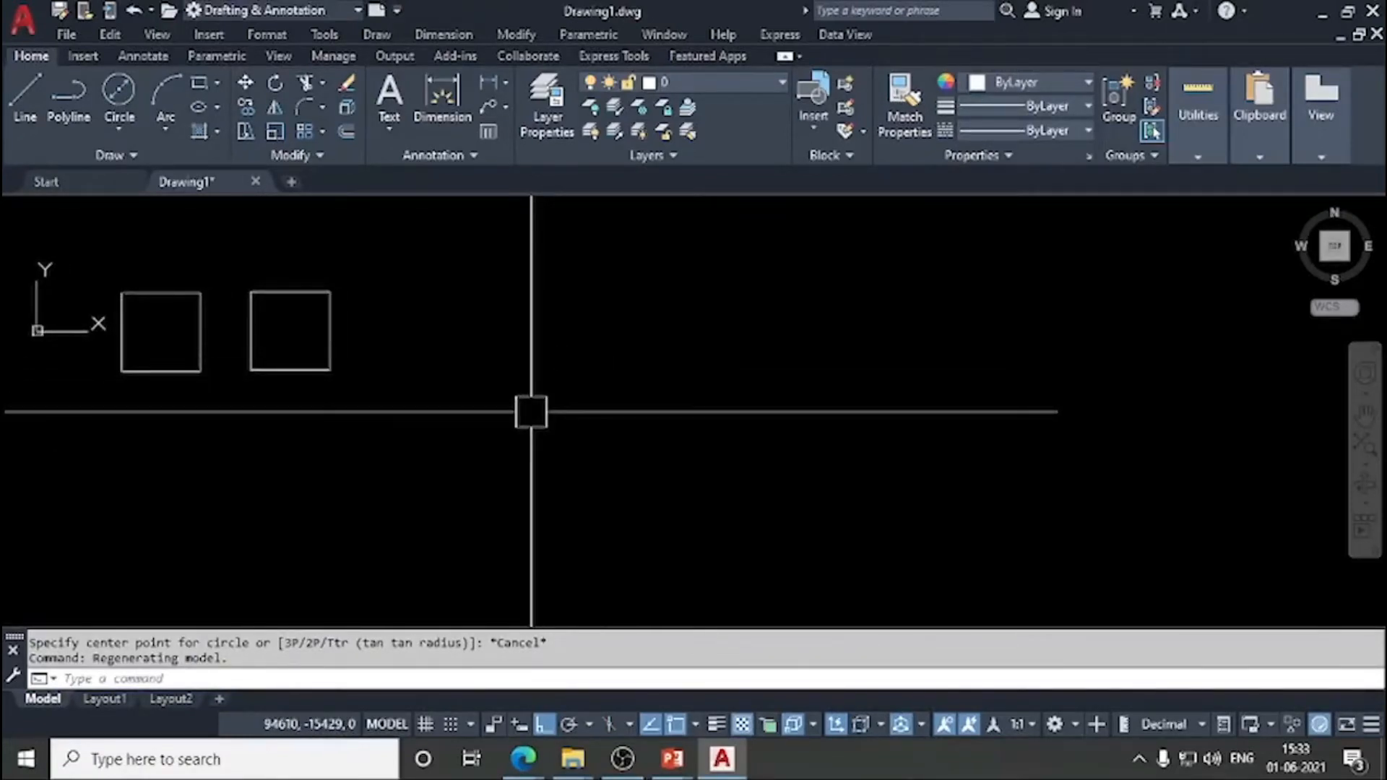
{"action": "left_click", "coordinate": [131, 137]}
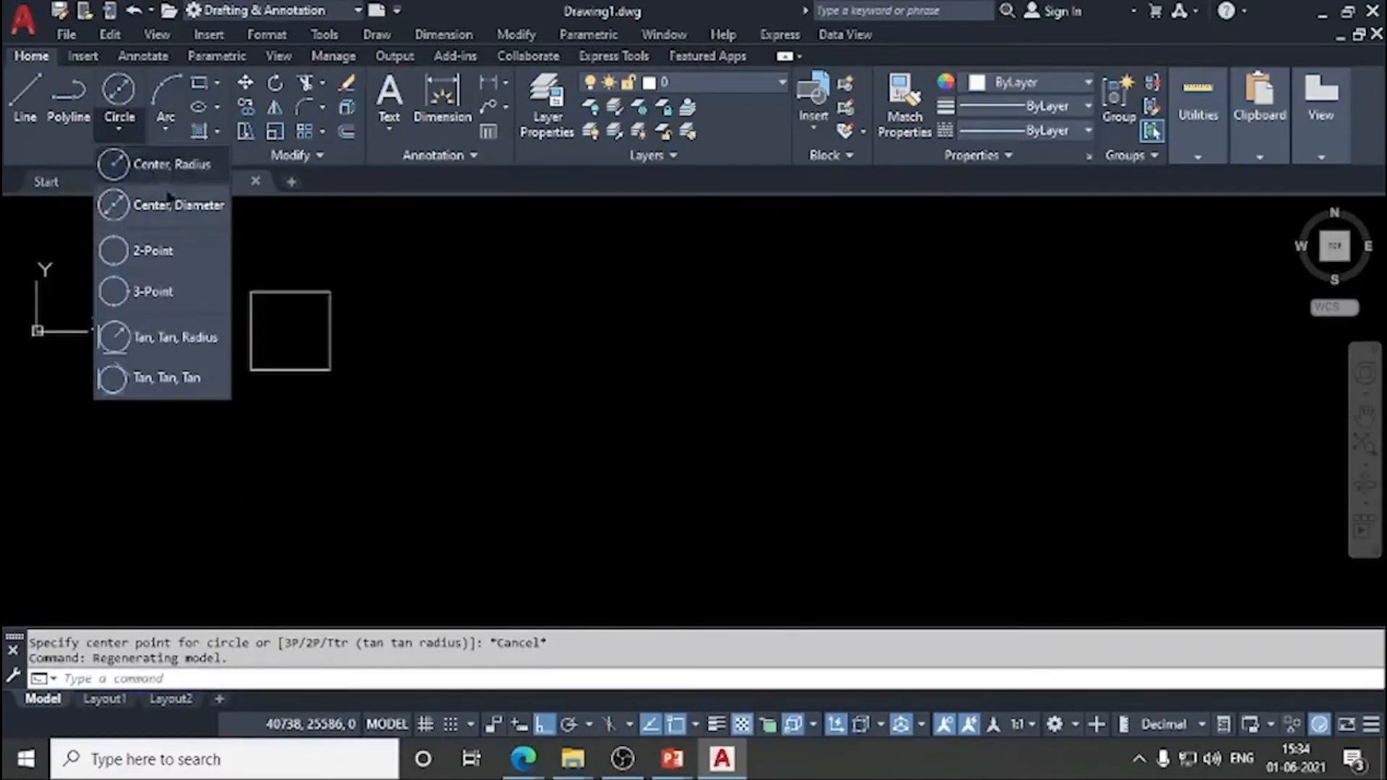
{"action": "left_click", "coordinate": [436, 376]}
{"action": "scroll", "coordinate": [223, 338], "scroll_direction": "up", "scroll_amount": 6}
{"action": "middle_click_drag", "start_coordinate": [431, 378], "coordinate": [390, 421]}
{"action": "scroll", "coordinate": [390, 421], "scroll_direction": "down", "scroll_amount": 2}
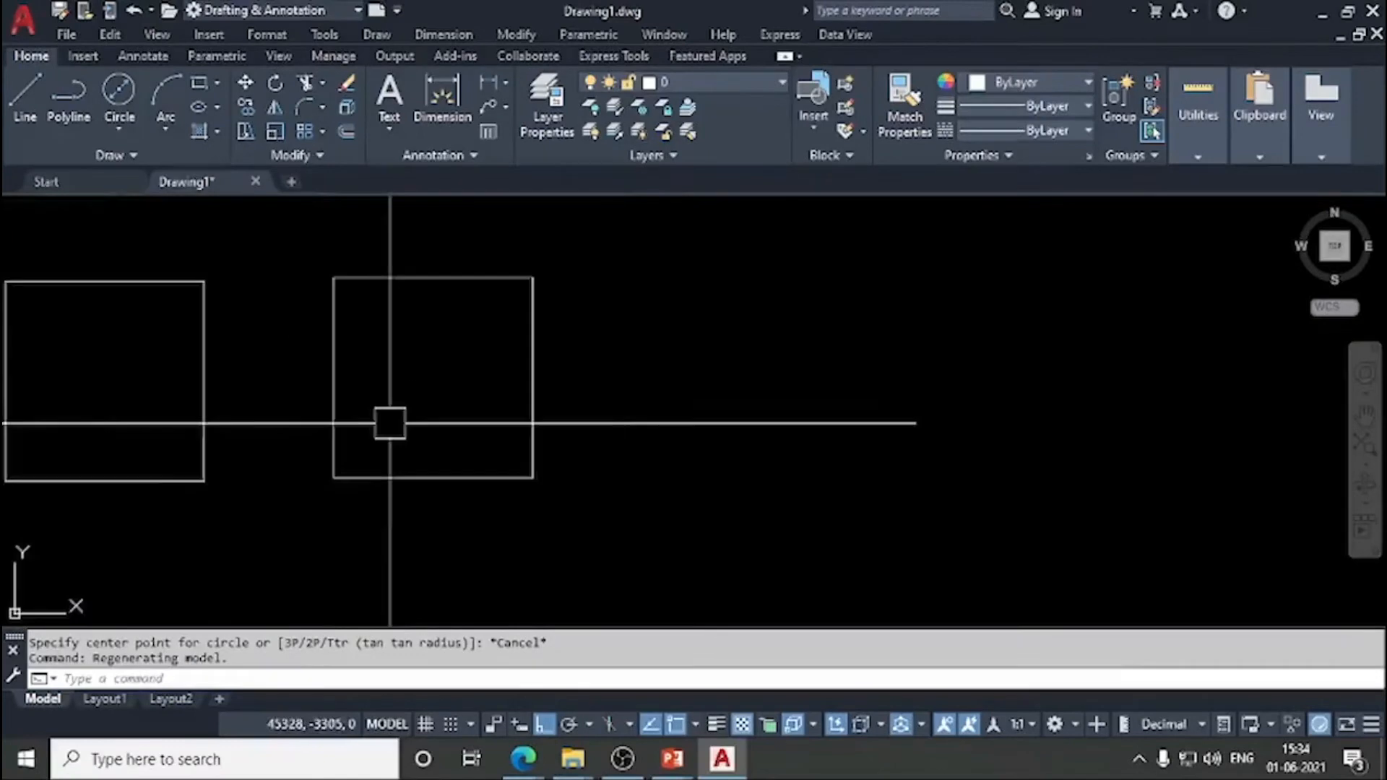
Step: Draw a Center, Diameter circle with a diameter of 12 mm in the empty area beyond the rectangle
{"action": "left_click", "coordinate": [119, 129]}
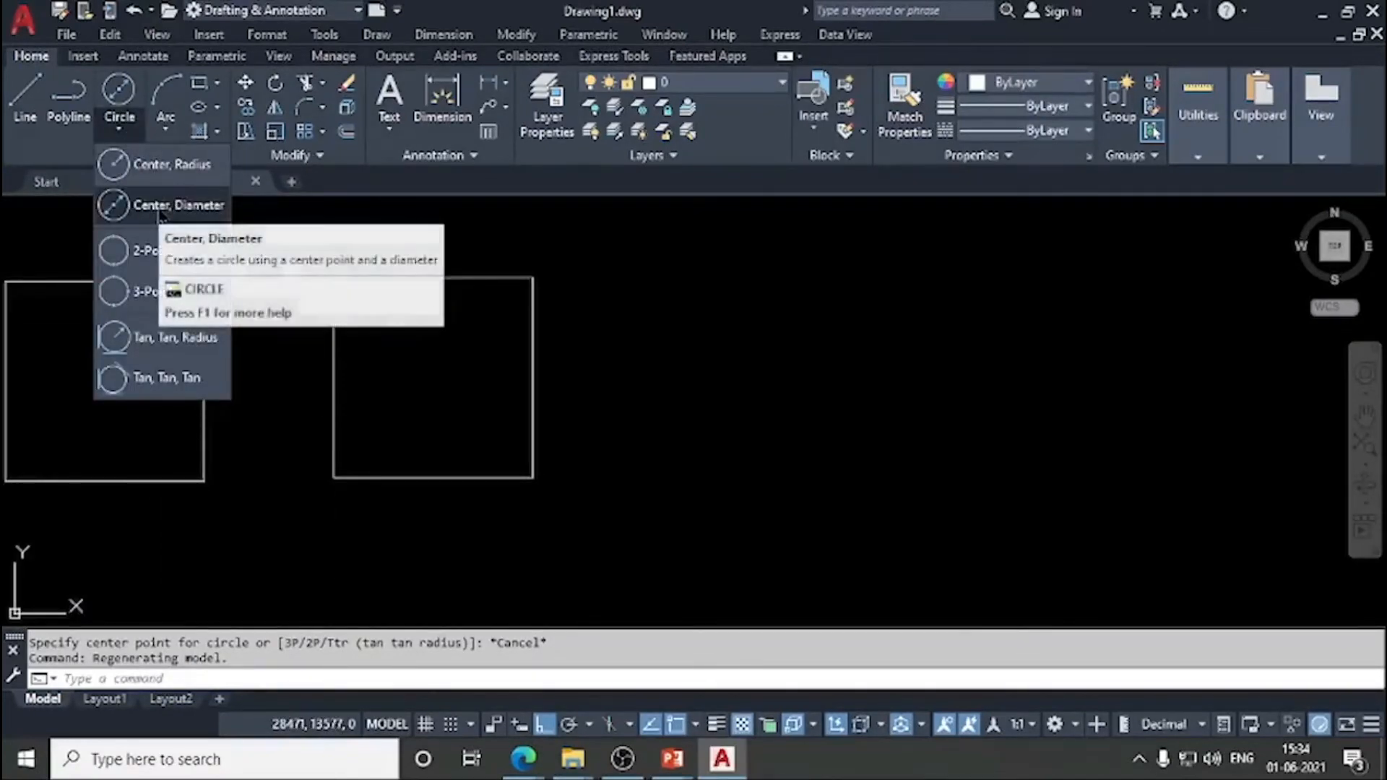
{"action": "left_click", "coordinate": [160, 213]}
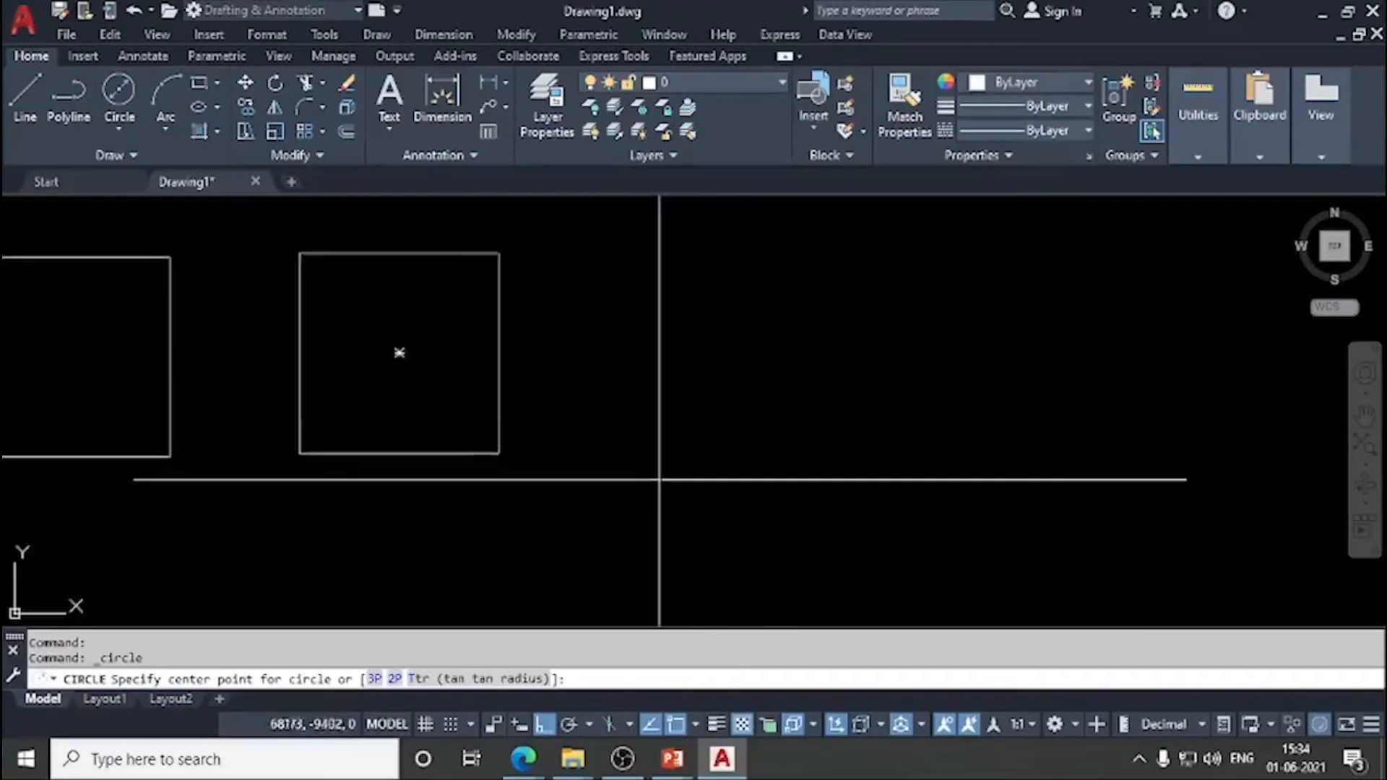
{"action": "left_click", "coordinate": [696, 431]}
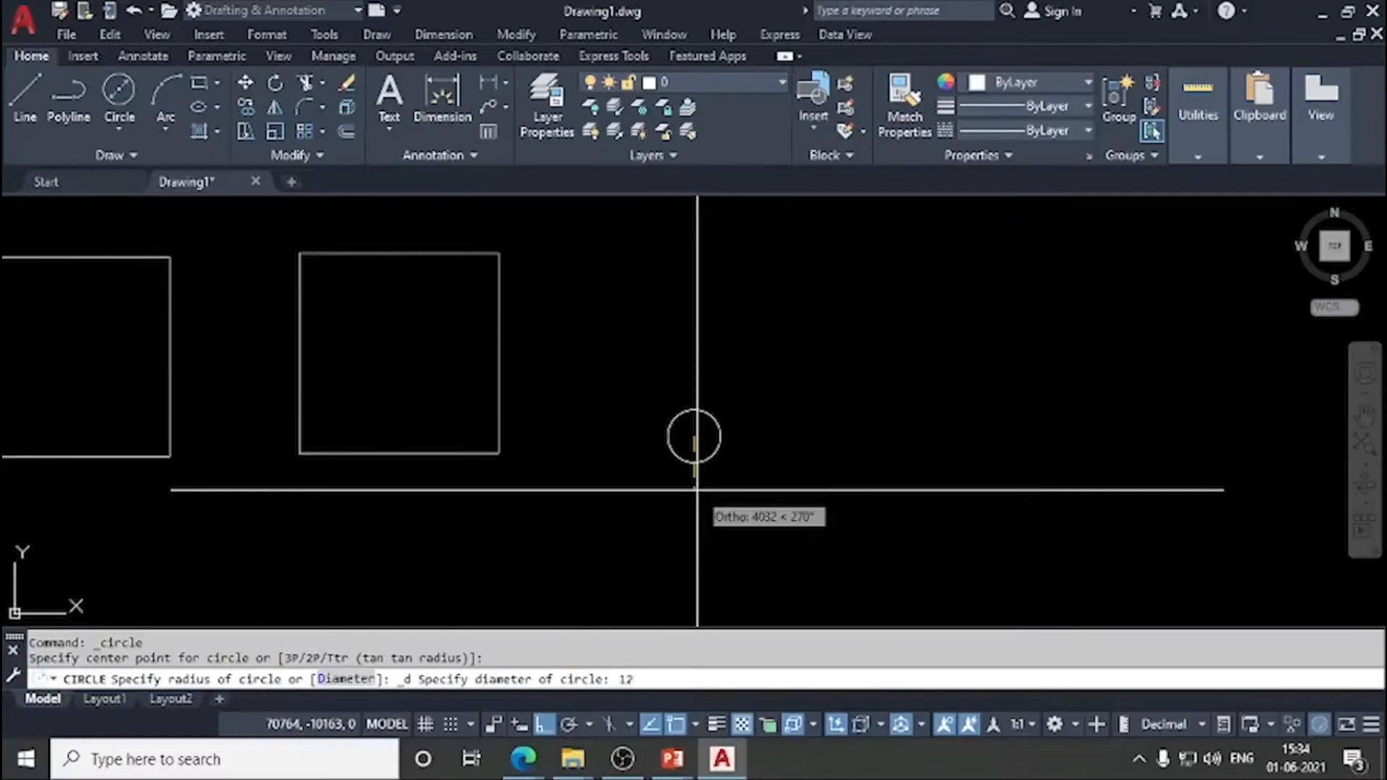
{"action": "key", "text": "Return"}
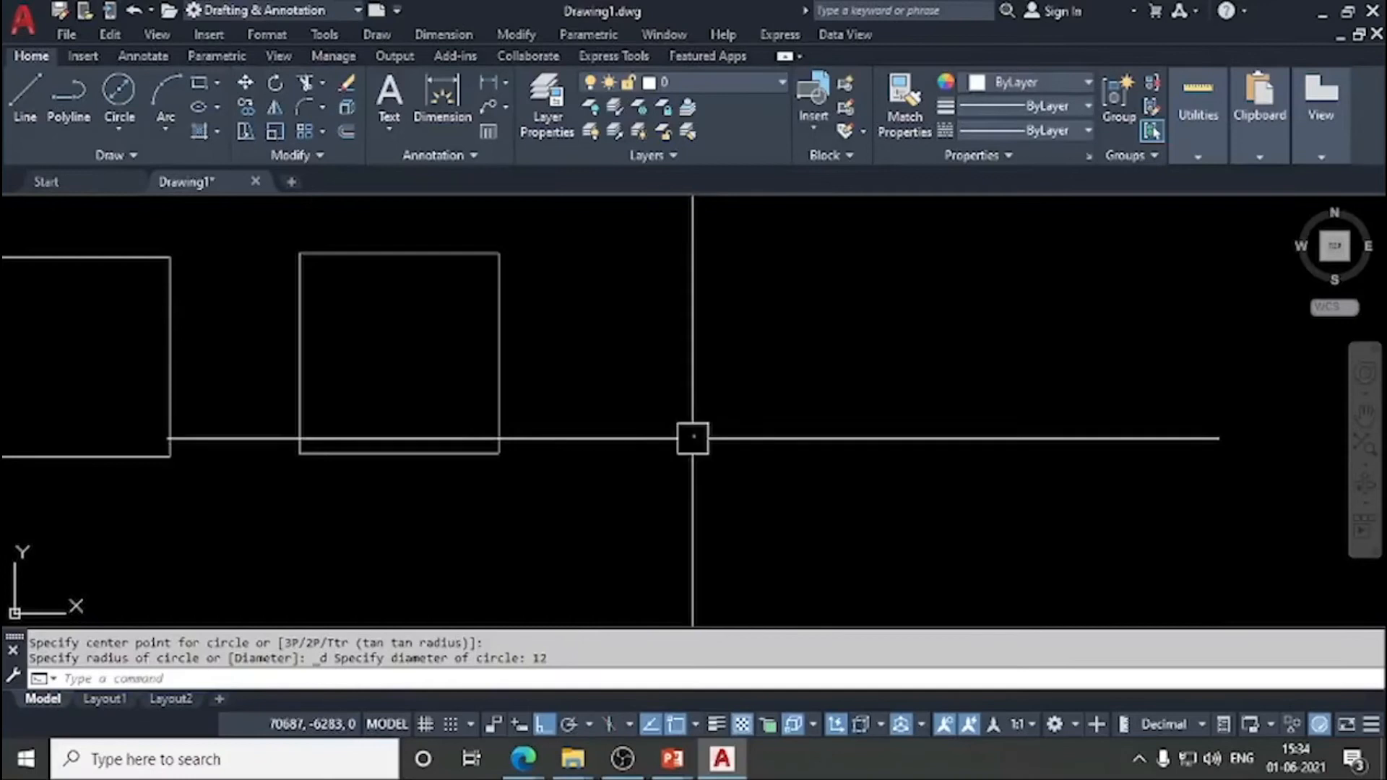
Step: Examine the small circle up close and from farther away
{"action": "scroll", "coordinate": [693, 438], "scroll_direction": "up", "scroll_amount": 5}
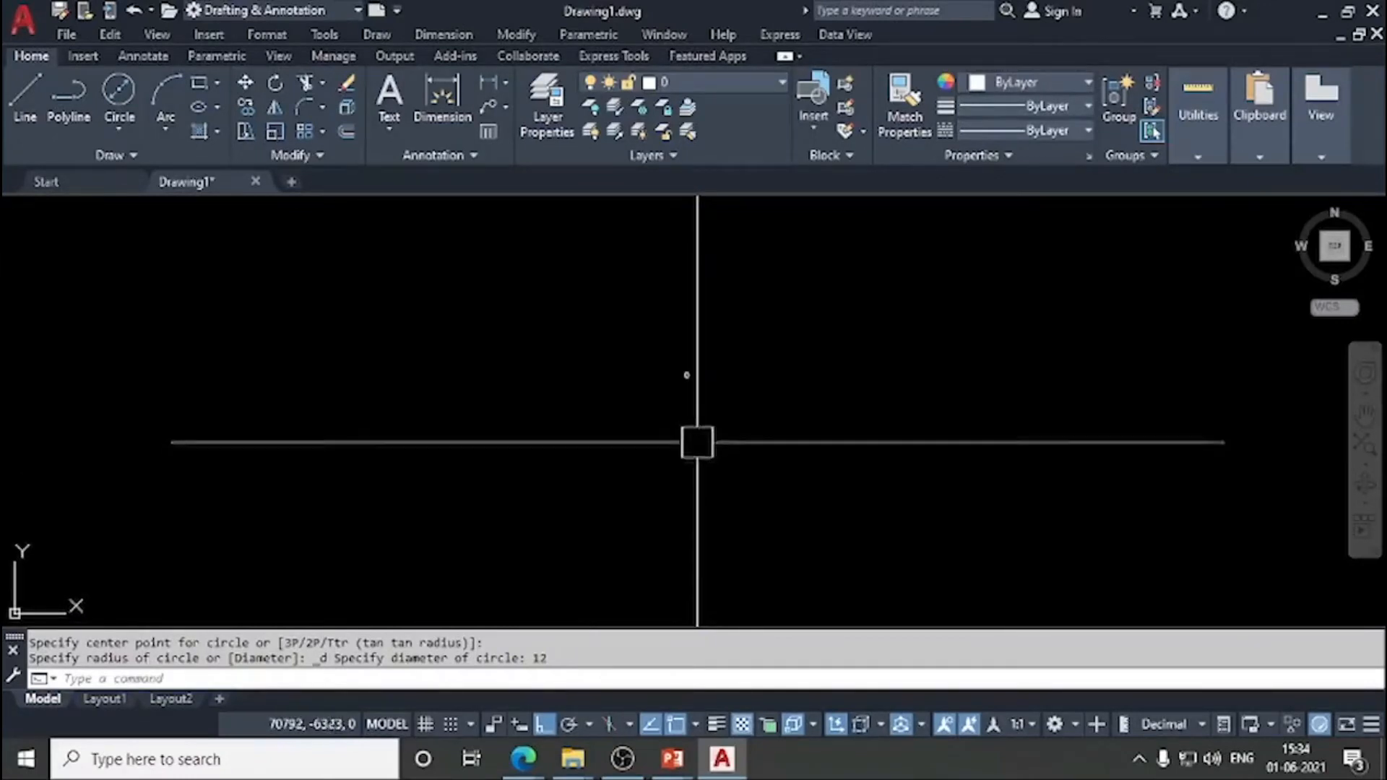
{"action": "scroll", "coordinate": [684, 381], "scroll_direction": "up", "scroll_amount": 5}
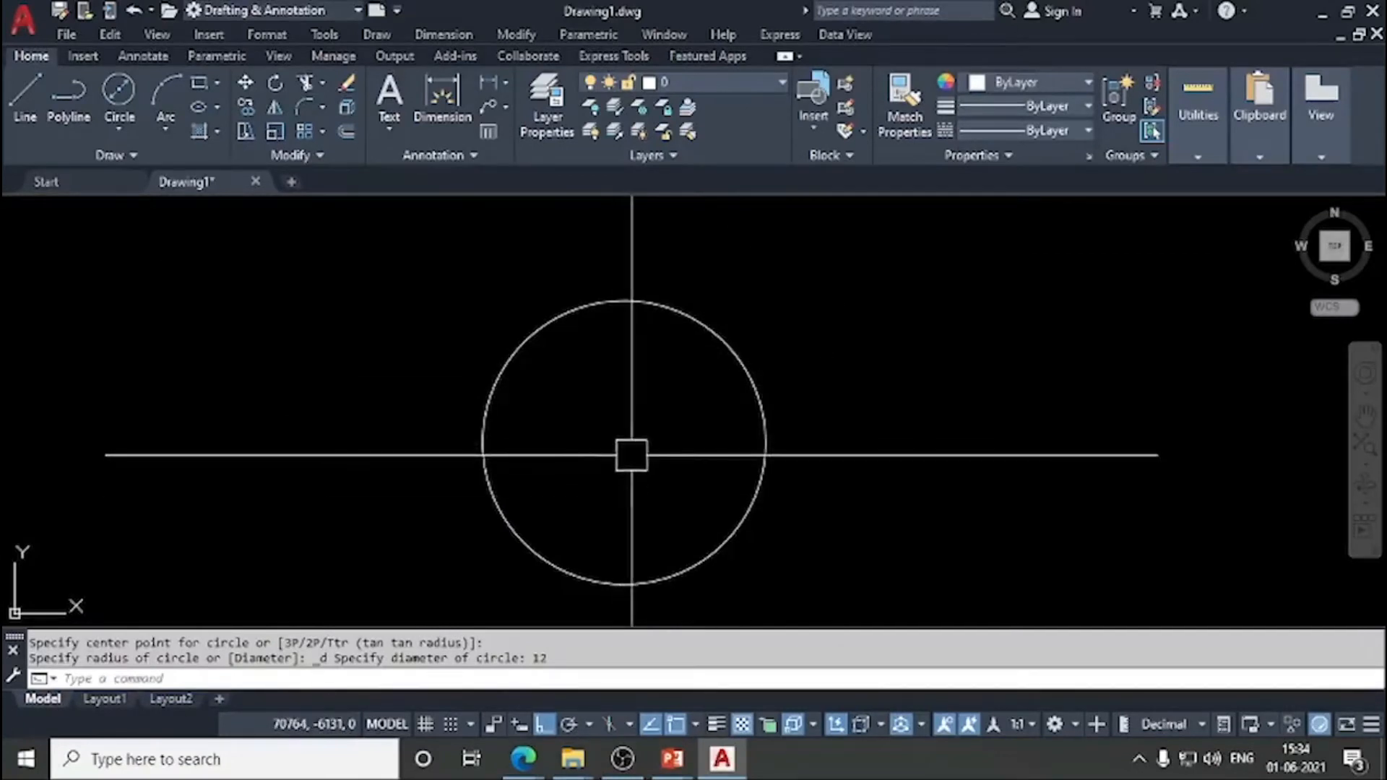
{"action": "scroll", "coordinate": [630, 450], "scroll_direction": "down", "scroll_amount": 5}
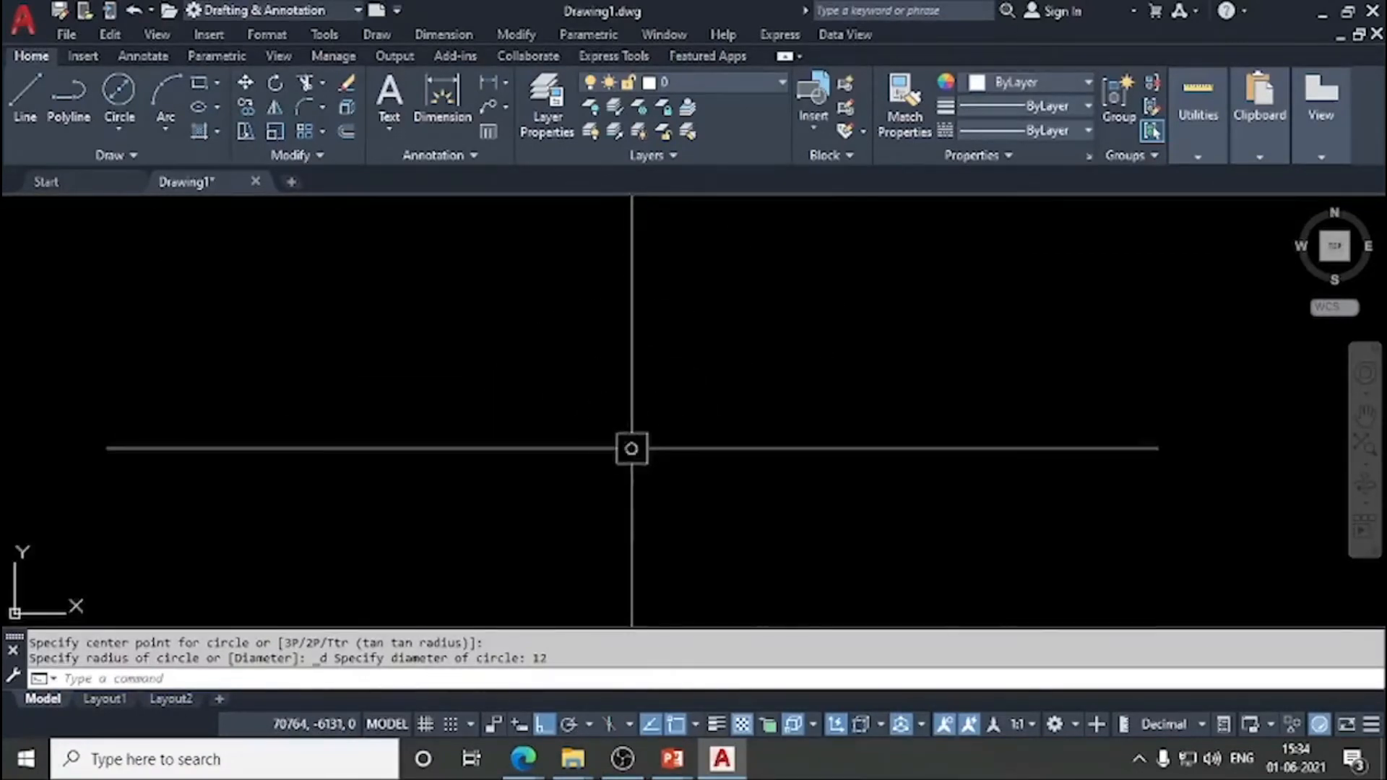
{"action": "scroll", "coordinate": [633, 450], "scroll_direction": "up", "scroll_amount": 5}
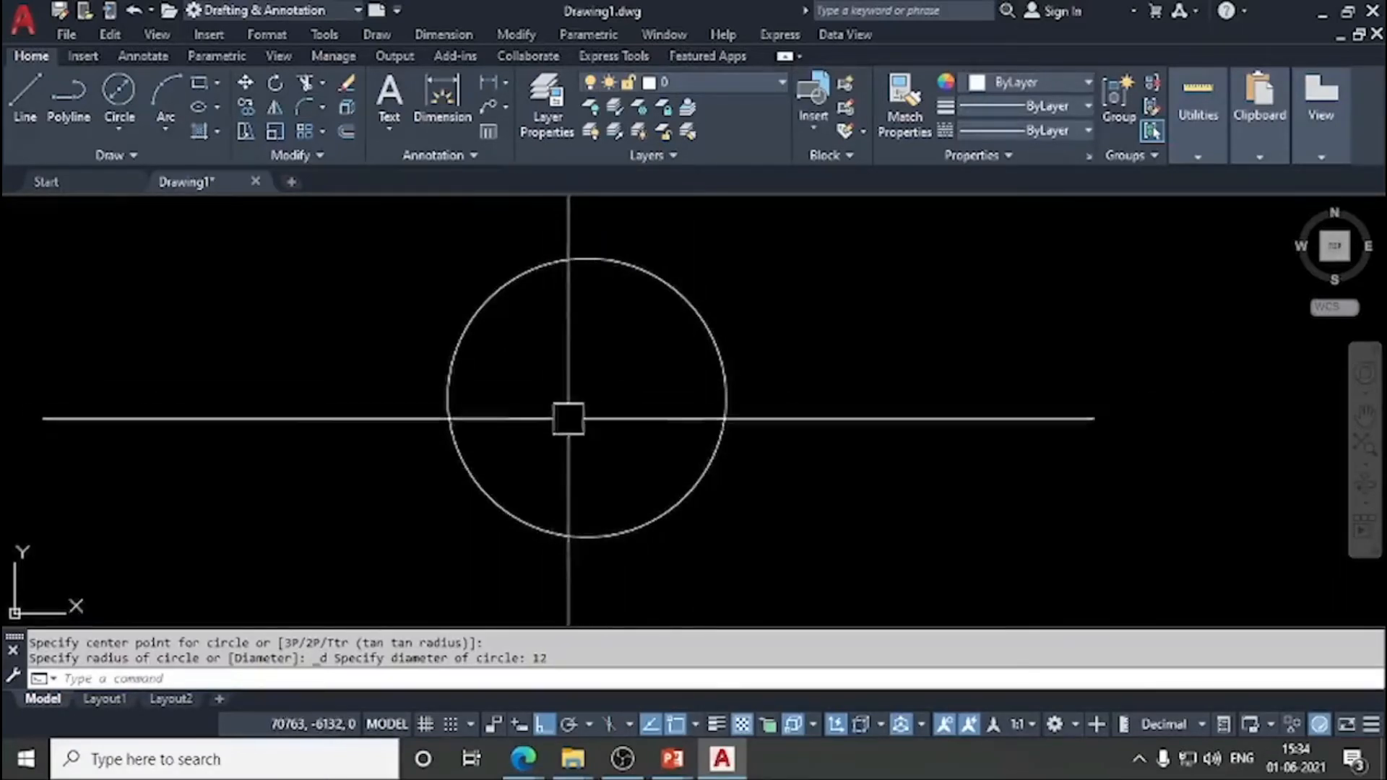
{"action": "scroll", "coordinate": [568, 415], "scroll_direction": "down", "scroll_amount": 4}
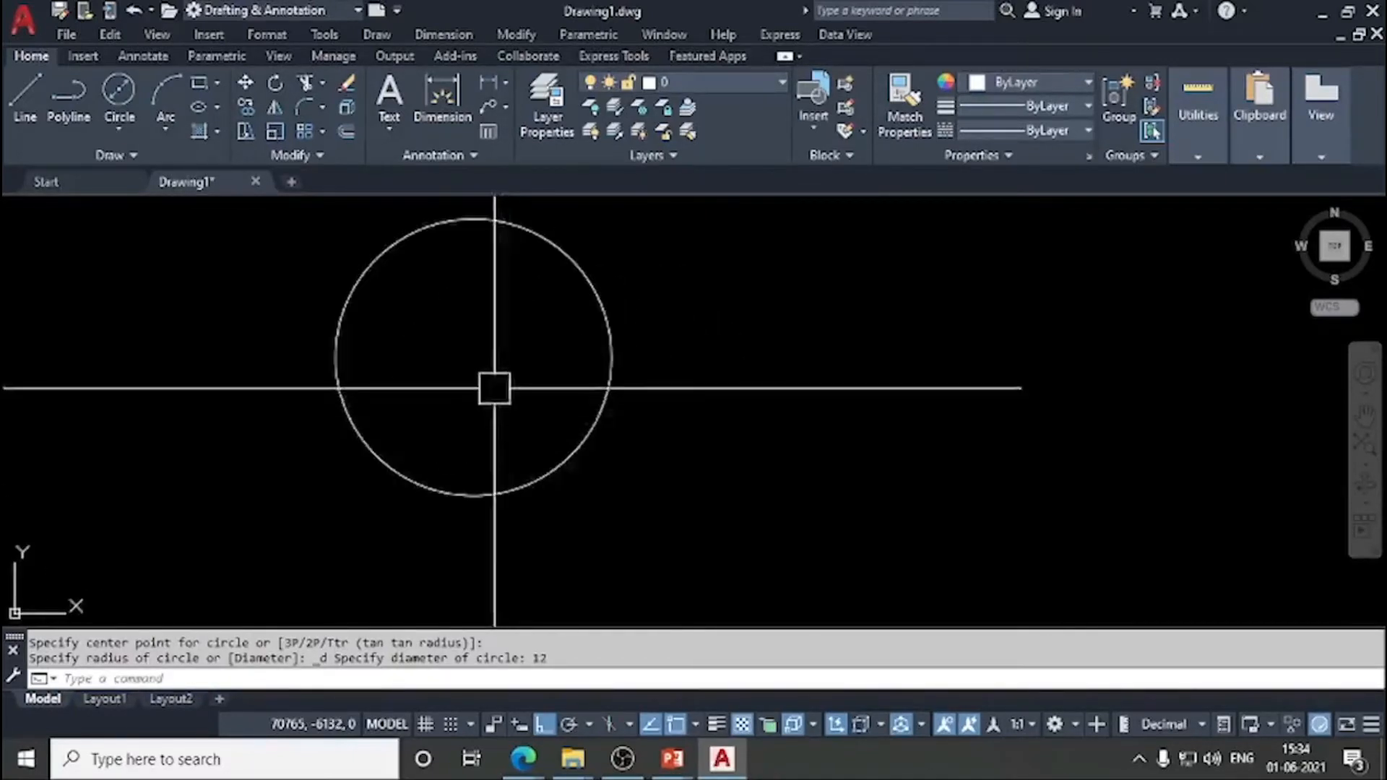
{"action": "middle_click_drag", "start_coordinate": [505, 504], "coordinate": [557, 438]}
{"action": "scroll", "coordinate": [560, 424], "scroll_direction": "up", "scroll_amount": 3}
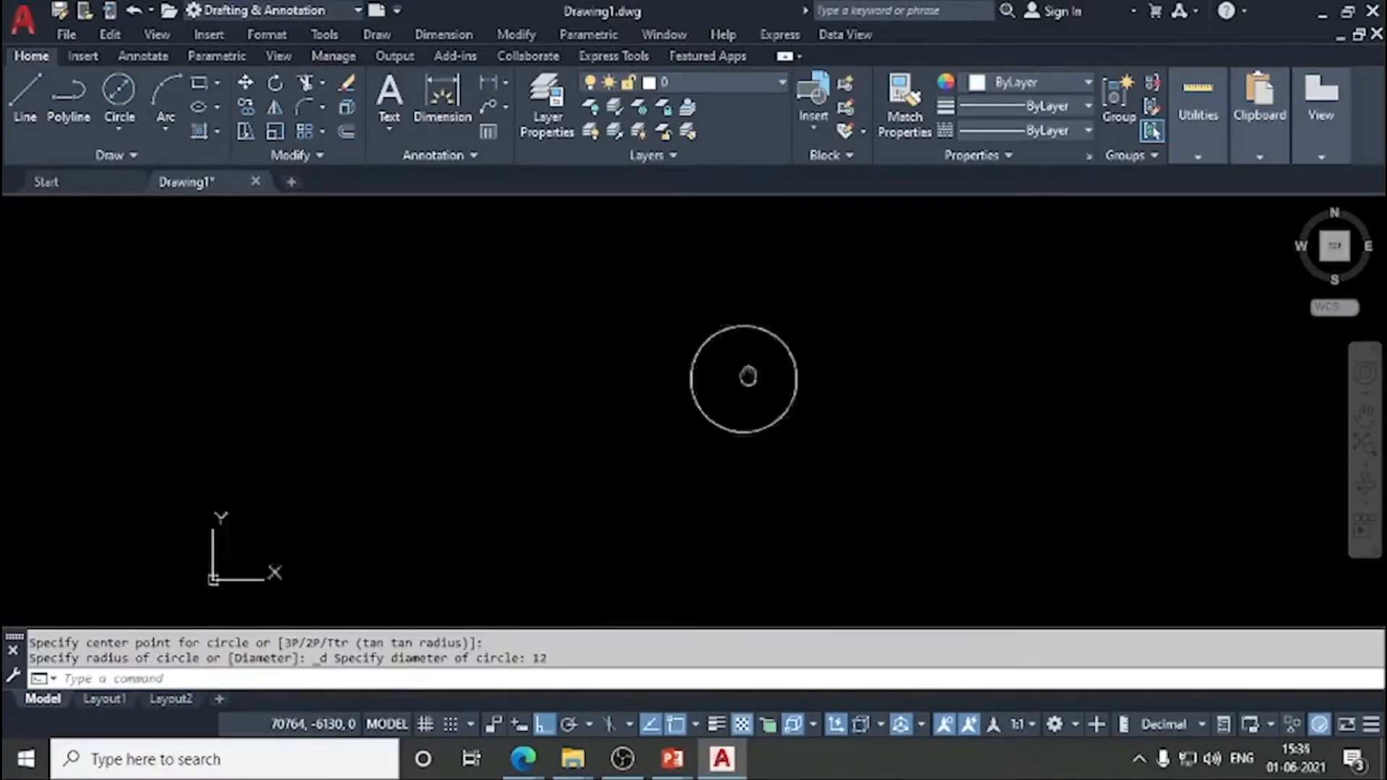
Step: Inspect the 12 mm circle at several magnifications to judge its size against the surrounding drawing area
{"action": "scroll", "coordinate": [443, 365], "scroll_direction": "down", "scroll_amount": 5}
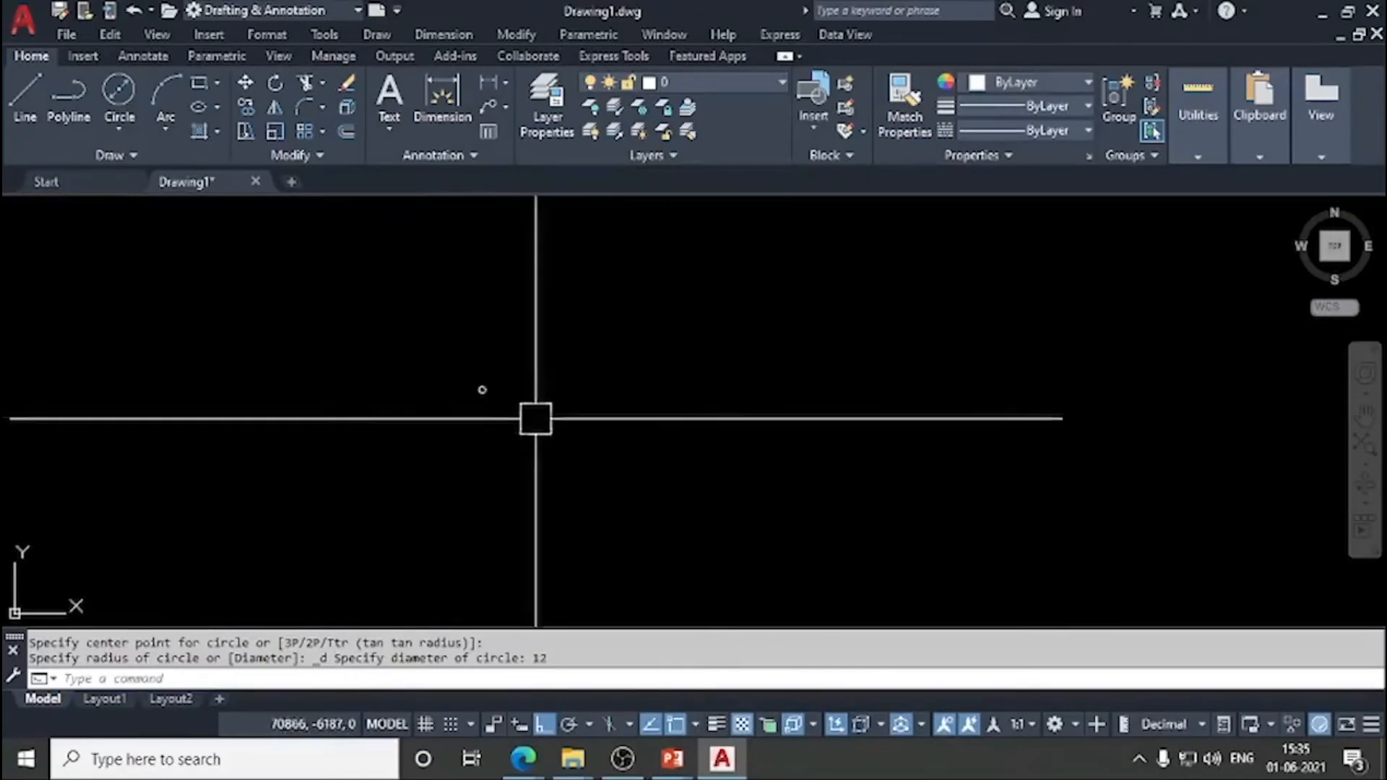
{"action": "scroll", "coordinate": [480, 378], "scroll_direction": "up", "scroll_amount": 4}
{"action": "middle_click_drag", "start_coordinate": [489, 460], "coordinate": [482, 434]}
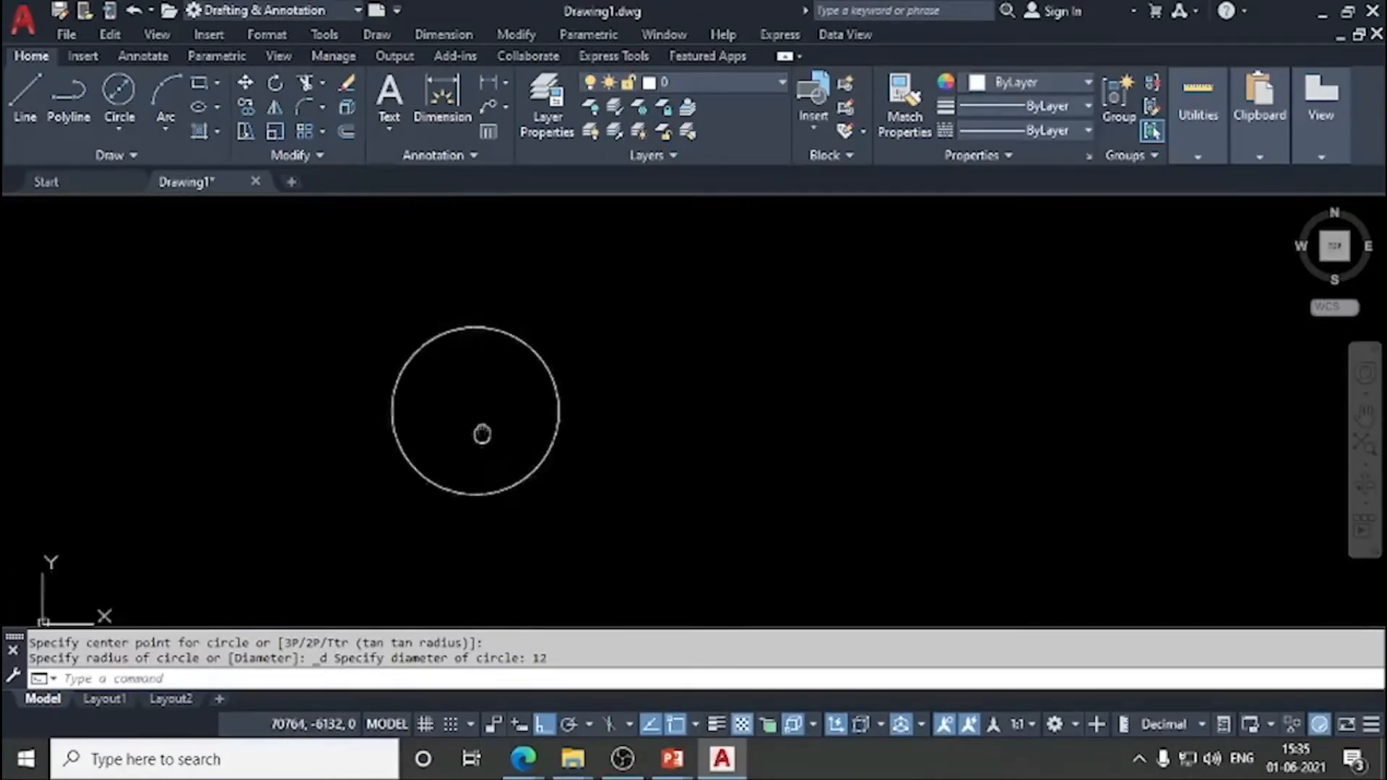
{"action": "scroll", "coordinate": [499, 423], "scroll_direction": "up", "scroll_amount": 4}
{"action": "scroll", "coordinate": [430, 350], "scroll_direction": "up", "scroll_amount": 2}
{"action": "scroll", "coordinate": [506, 427], "scroll_direction": "up", "scroll_amount": 3}
{"action": "scroll", "coordinate": [474, 347], "scroll_direction": "down", "scroll_amount": 7}
{"action": "middle_click_drag", "start_coordinate": [474, 347], "coordinate": [394, 401]}
{"action": "scroll", "coordinate": [429, 442], "scroll_direction": "down", "scroll_amount": 2}
{"action": "scroll", "coordinate": [458, 452], "scroll_direction": "down", "scroll_amount": 4}
{"action": "scroll", "coordinate": [450, 449], "scroll_direction": "up", "scroll_amount": 9}
{"action": "scroll", "coordinate": [394, 401], "scroll_direction": "down", "scroll_amount": 2}
Step: Draw a circle with a radius of 1000 mm in the empty area beside the 12 mm circle
{"action": "type", "text": "c"}
{"action": "key", "text": "Return"}
{"action": "scroll", "coordinate": [445, 366], "scroll_direction": "down", "scroll_amount": 3}
{"action": "scroll", "coordinate": [651, 448], "scroll_direction": "down", "scroll_amount": 8}
{"action": "middle_click_drag", "start_coordinate": [891, 461], "coordinate": [595, 383]}
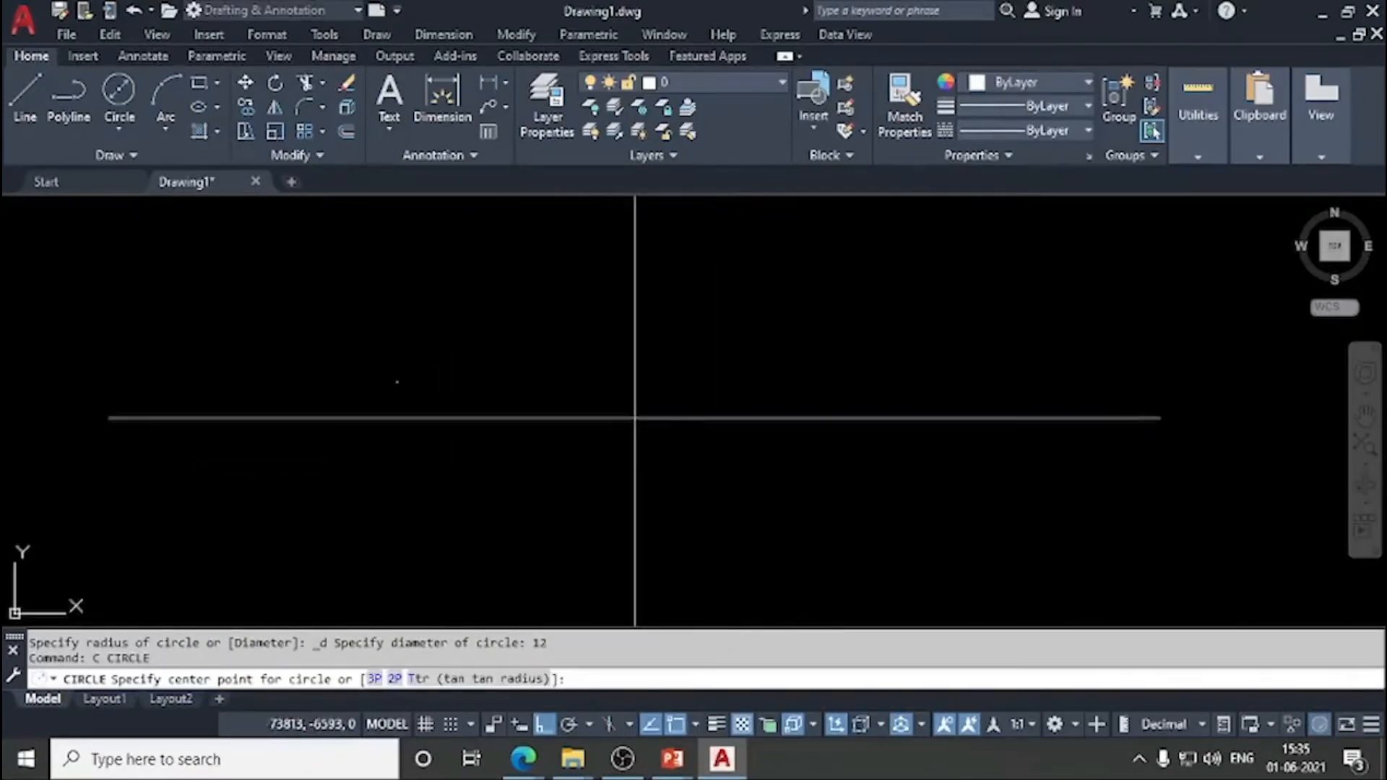
{"action": "left_click", "coordinate": [726, 362]}
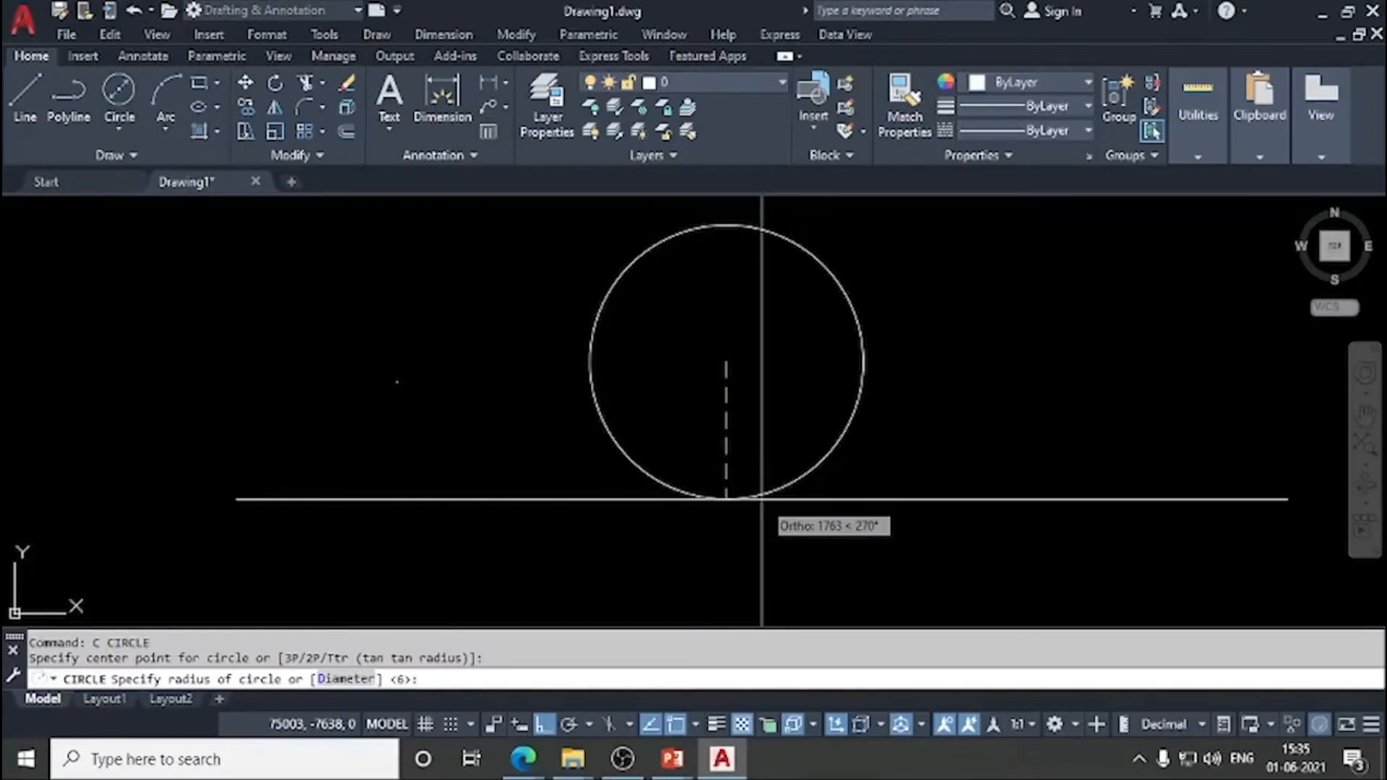
{"action": "key", "text": "Return"}
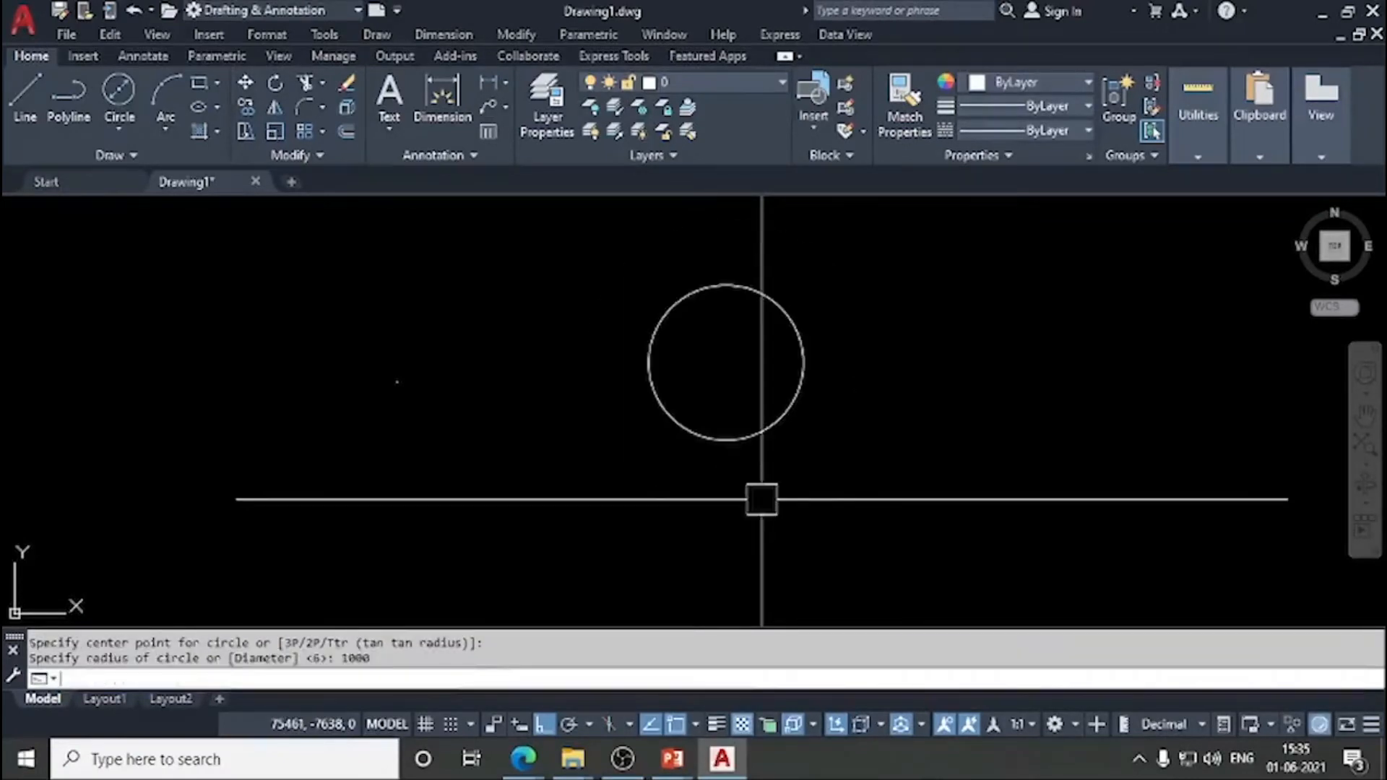
Step: Draw connected lines from the 1000 mm radius circle's right quadrant, one horizontally to the right and one straight down from its end
{"action": "scroll", "coordinate": [718, 470], "scroll_direction": "down", "scroll_amount": 4}
{"action": "middle_click_drag", "start_coordinate": [732, 464], "coordinate": [699, 440]}
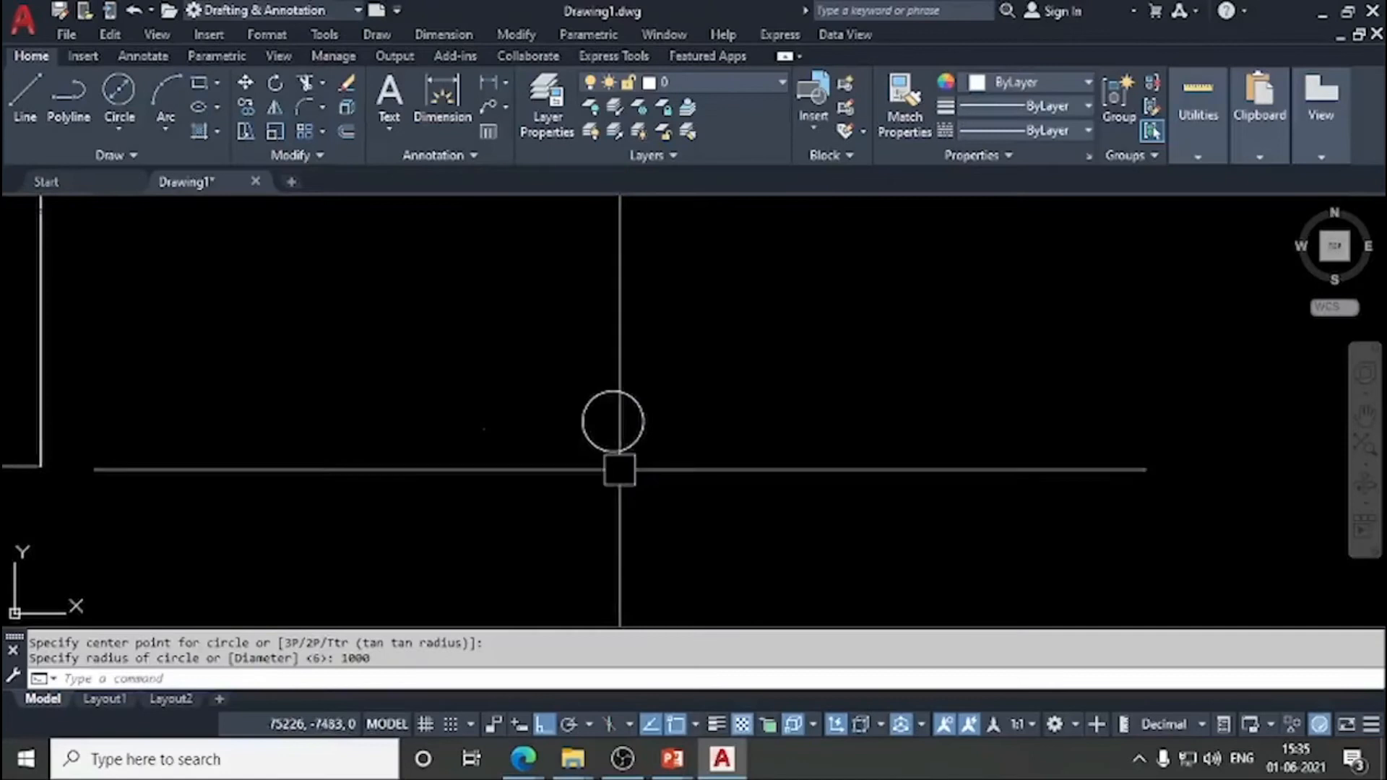
{"action": "type", "text": "l"}
{"action": "key", "text": "Return"}
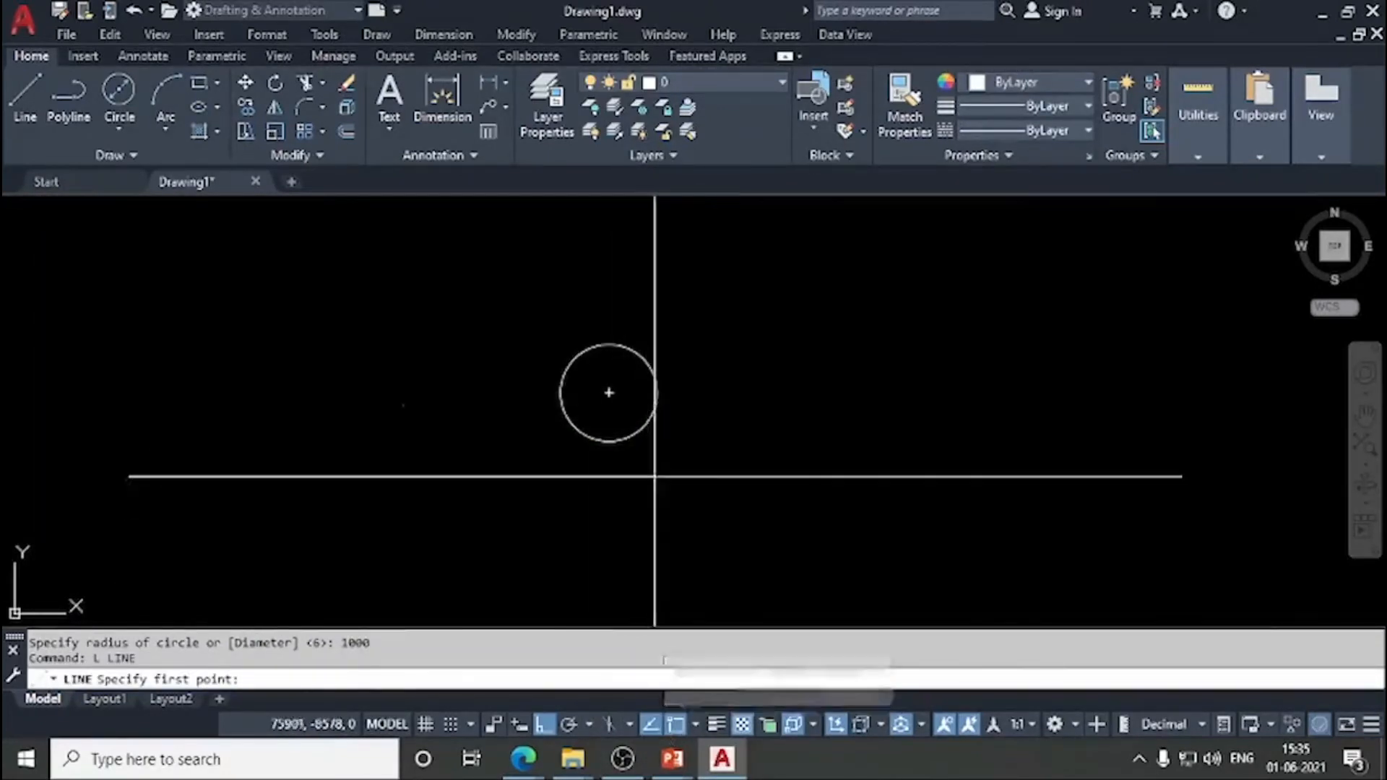
{"action": "left_click", "coordinate": [654, 391]}
{"action": "left_click", "coordinate": [1071, 382]}
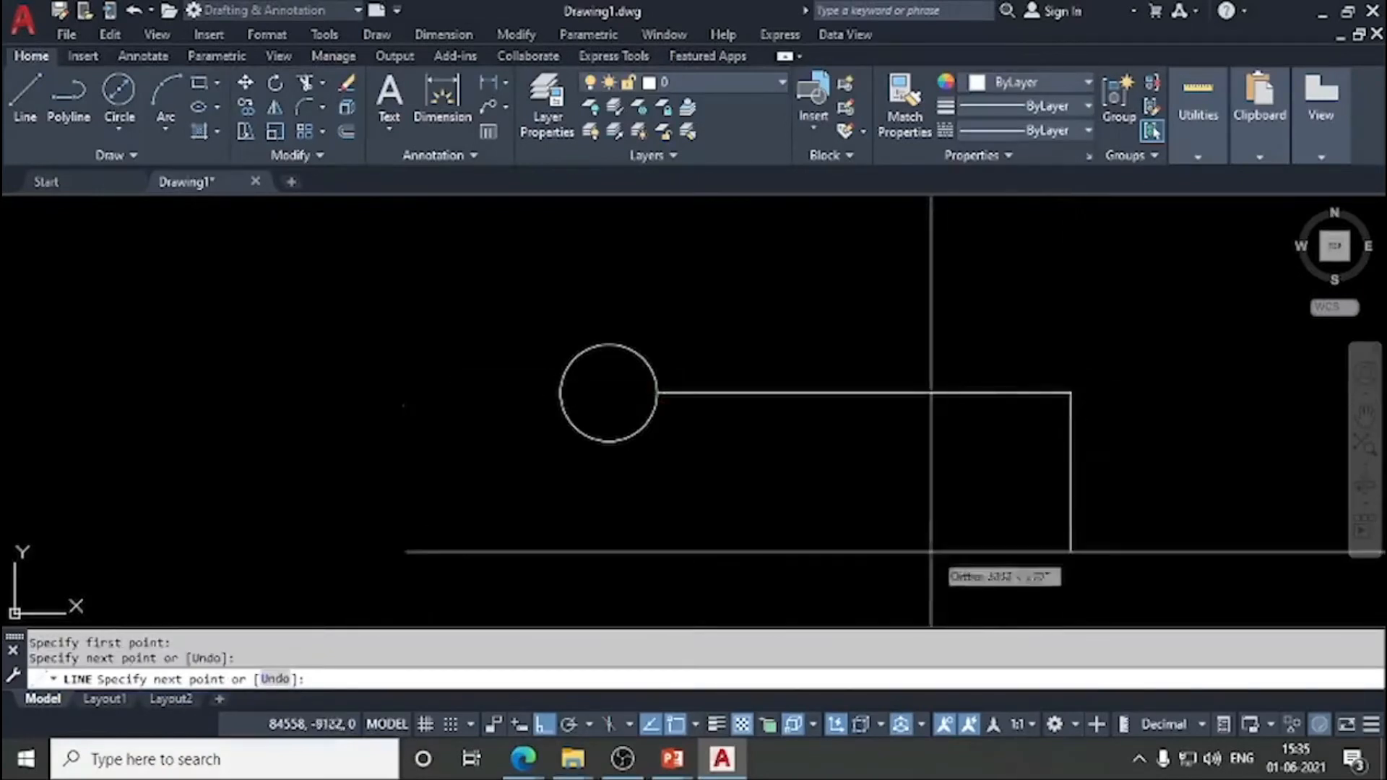
{"action": "scroll", "coordinate": [919, 495], "scroll_direction": "down", "scroll_amount": 1}
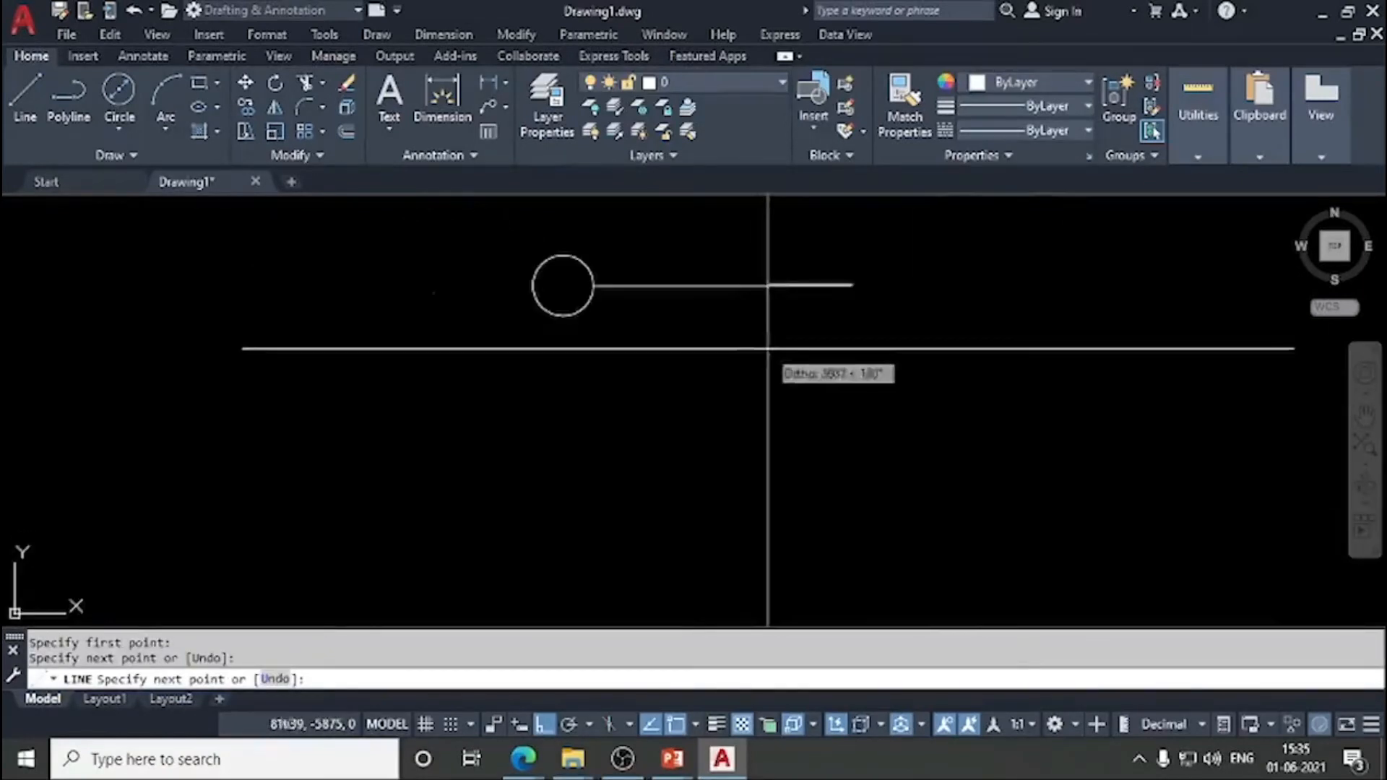
{"action": "left_click", "coordinate": [860, 517]}
{"action": "scroll", "coordinate": [743, 387], "scroll_direction": "down", "scroll_amount": 2}
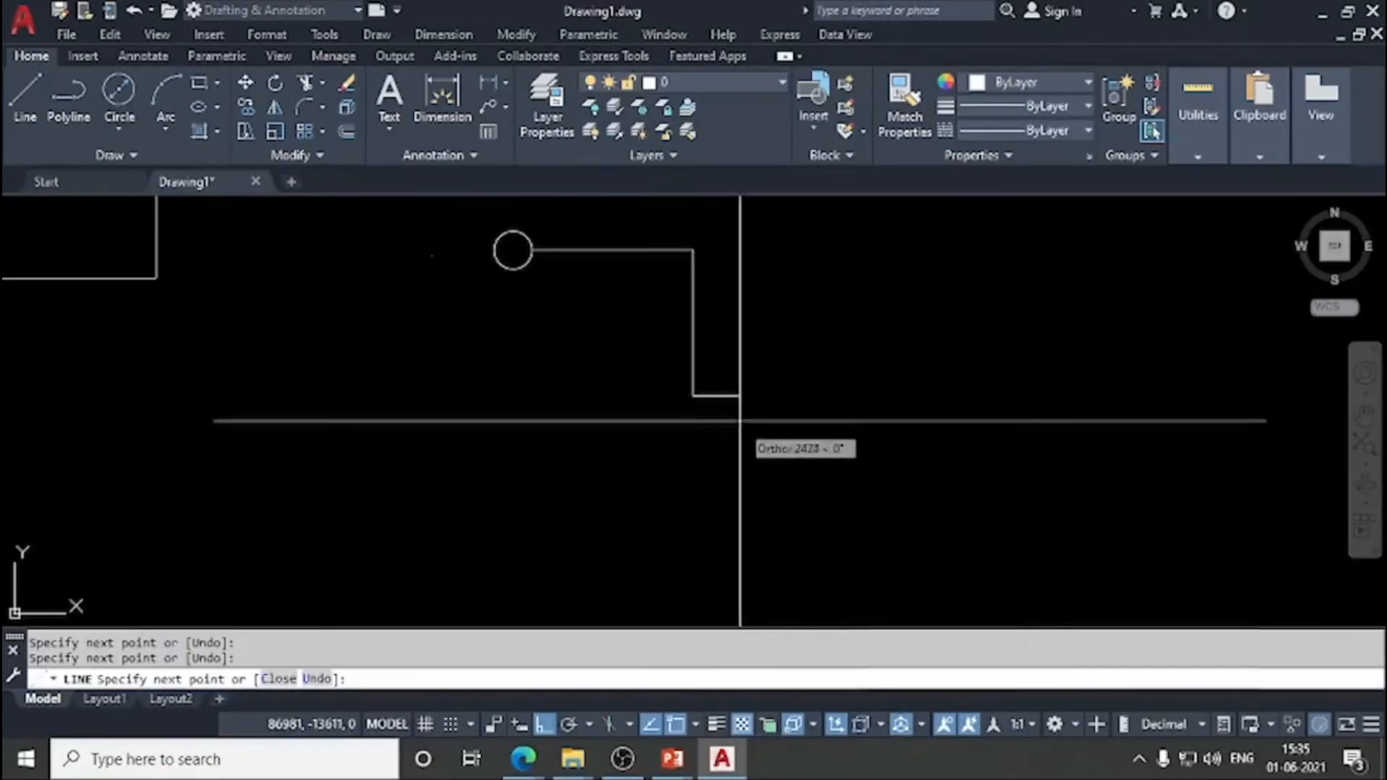
{"action": "middle_click_drag", "start_coordinate": [799, 400], "coordinate": [781, 464]}
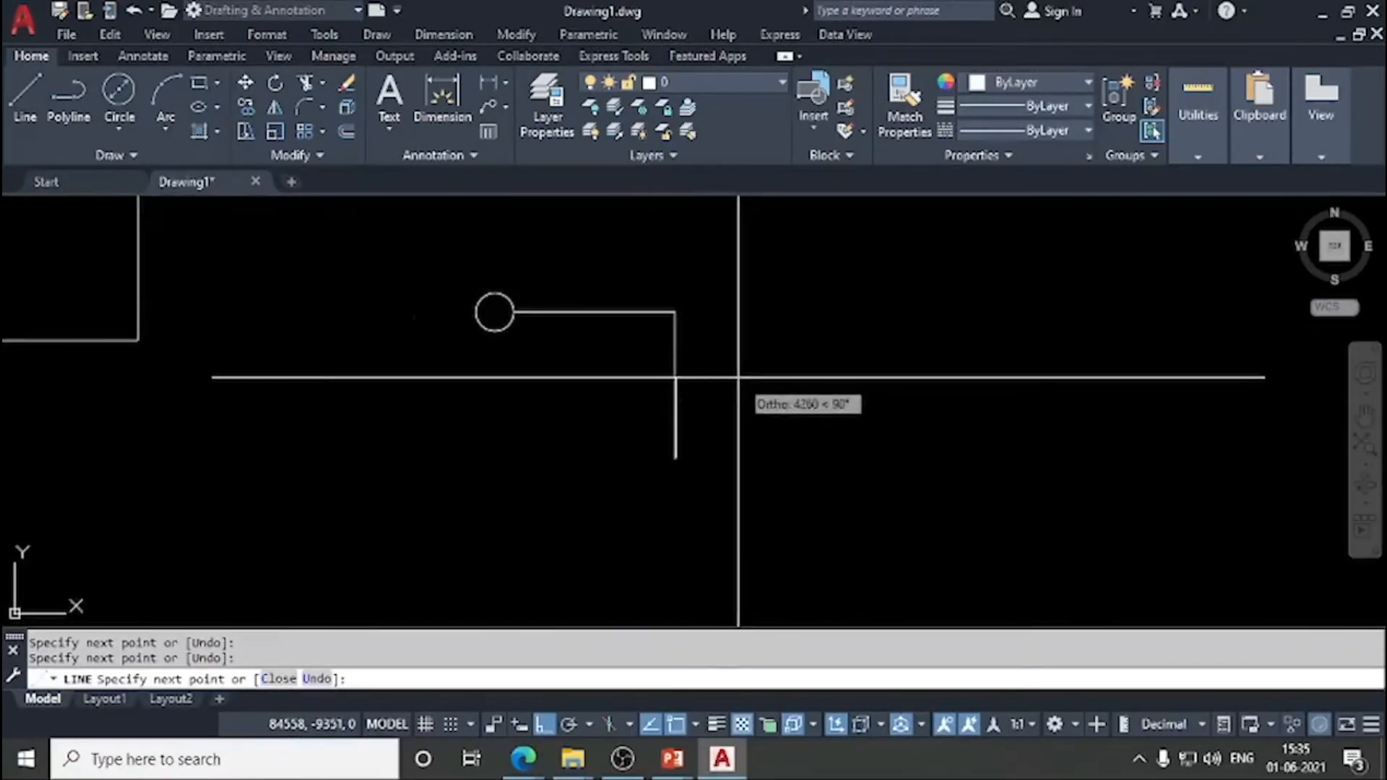
{"action": "key", "text": "Escape"}
Step: Draw a vertical line upward from the top quadrant of the 1000 mm radius circle
{"action": "mouse_move", "coordinate": [744, 387]}
{"action": "middle_mouse_down"}
{"action": "mouse_move", "coordinate": [737, 455]}
{"action": "mouse_move", "coordinate": [588, 443]}
{"action": "middle_mouse_up"}
{"action": "key", "text": "space"}
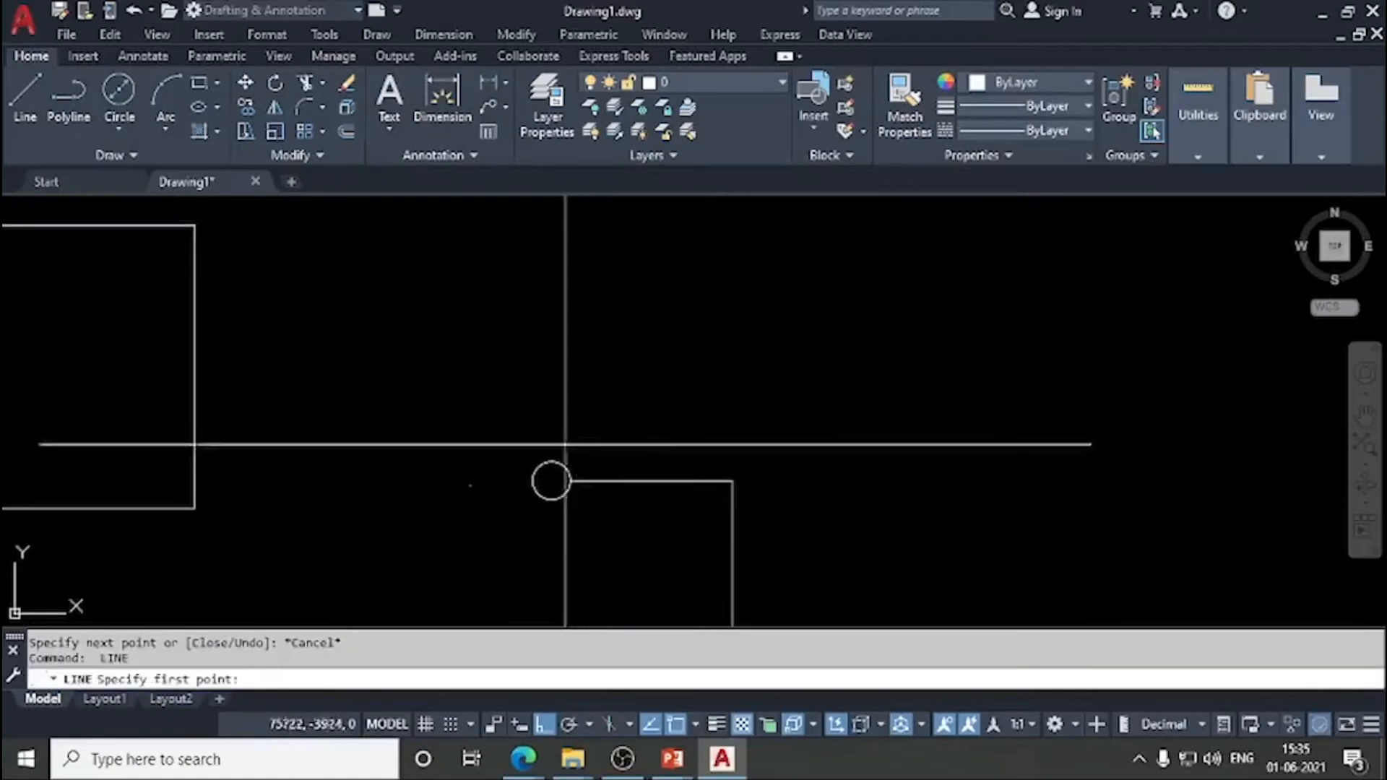
{"action": "left_click", "coordinate": [552, 462]}
{"action": "left_click", "coordinate": [552, 204]}
{"action": "key", "text": "Return"}
Step: Draw a vertical line downward from the bottom quadrant of the 1000 mm radius circle
{"action": "mouse_move", "coordinate": [658, 359]}
{"action": "middle_mouse_down"}
{"action": "mouse_move", "coordinate": [691, 261]}
{"action": "mouse_move", "coordinate": [644, 427]}
{"action": "middle_mouse_up"}
{"action": "key", "text": "space"}
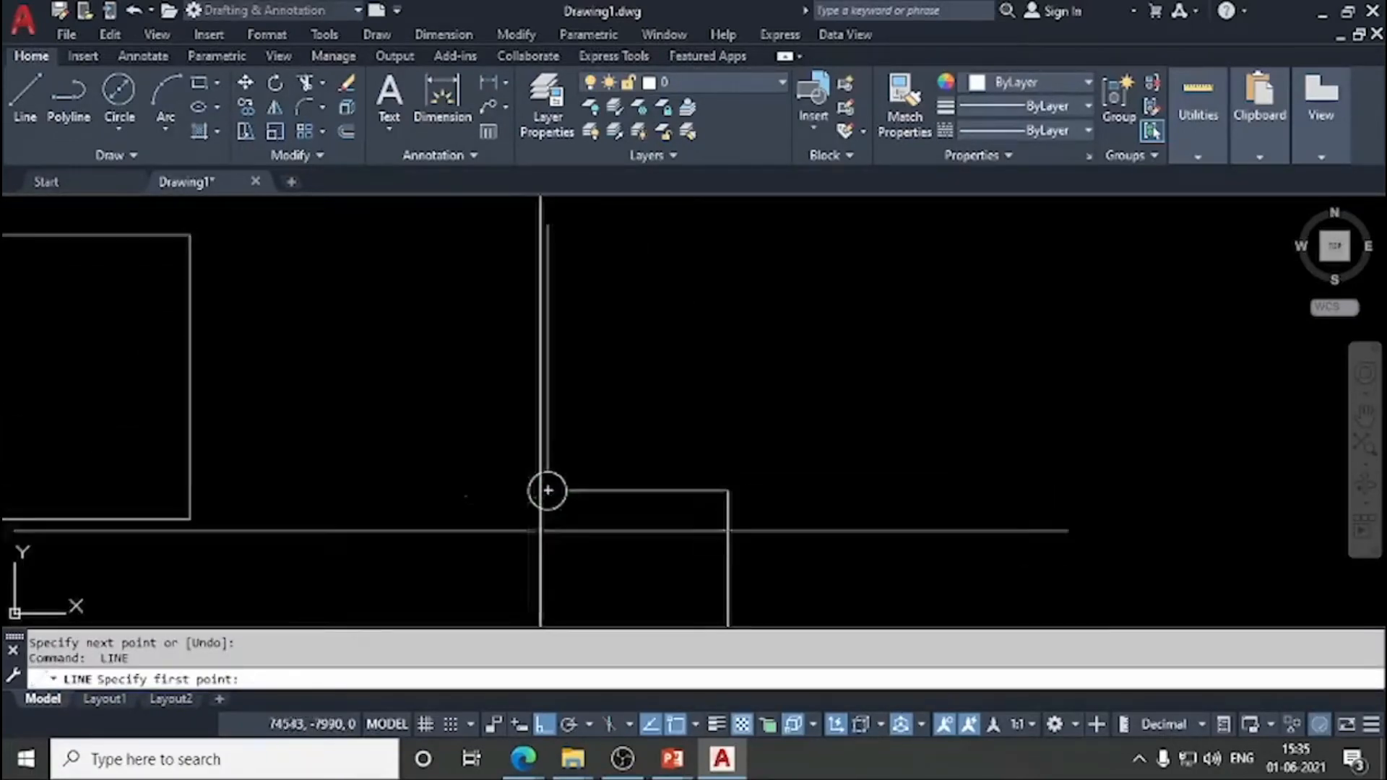
{"action": "left_click", "coordinate": [548, 510]}
{"action": "middle_click_drag", "start_coordinate": [544, 568], "coordinate": [521, 367]}
{"action": "left_click", "coordinate": [510, 544]}
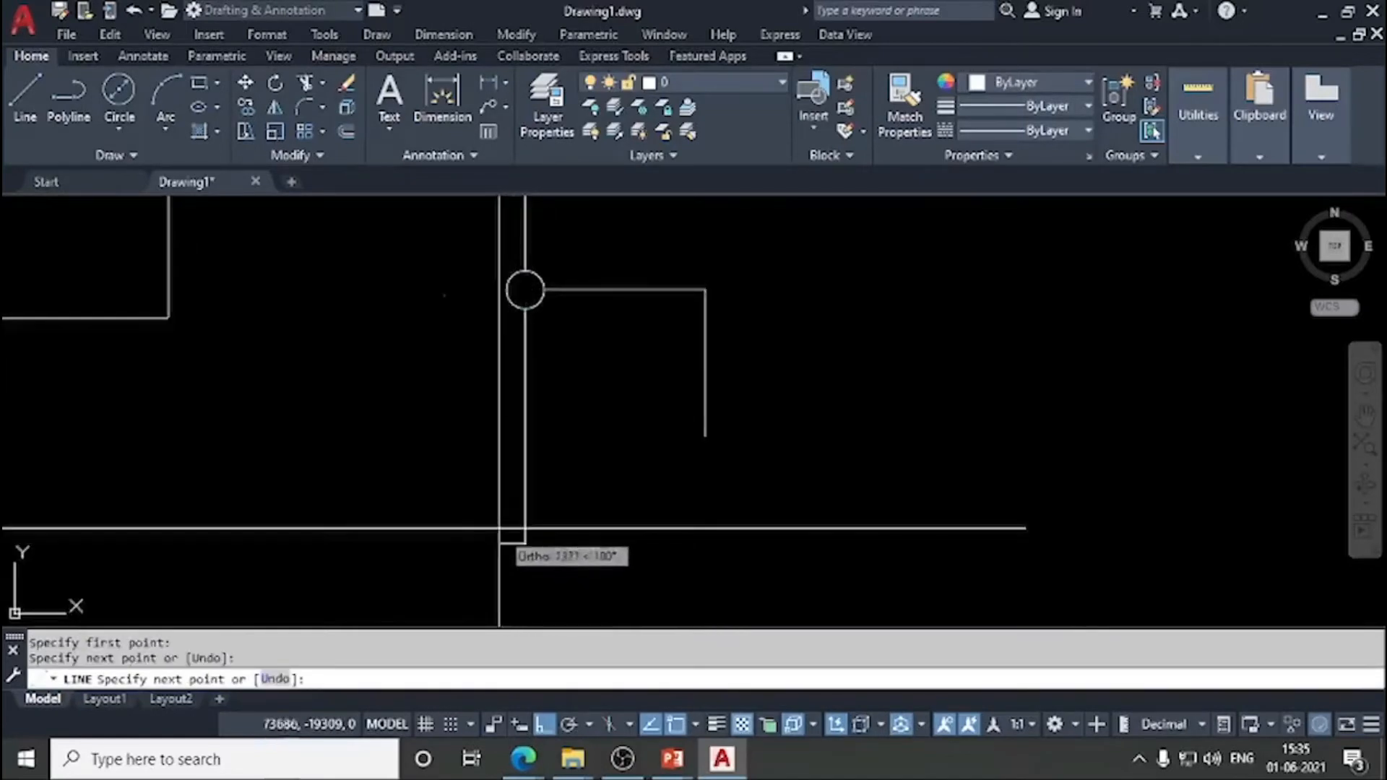
{"action": "key", "text": "Return"}
Step: Erase both circles and all the lines attached to them, leaving only the two squares
{"action": "middle_click_drag", "start_coordinate": [604, 480], "coordinate": [604, 557]}
{"action": "scroll", "coordinate": [598, 542], "scroll_direction": "down", "scroll_amount": 2}
{"action": "scroll", "coordinate": [595, 538], "scroll_direction": "up", "scroll_amount": 2}
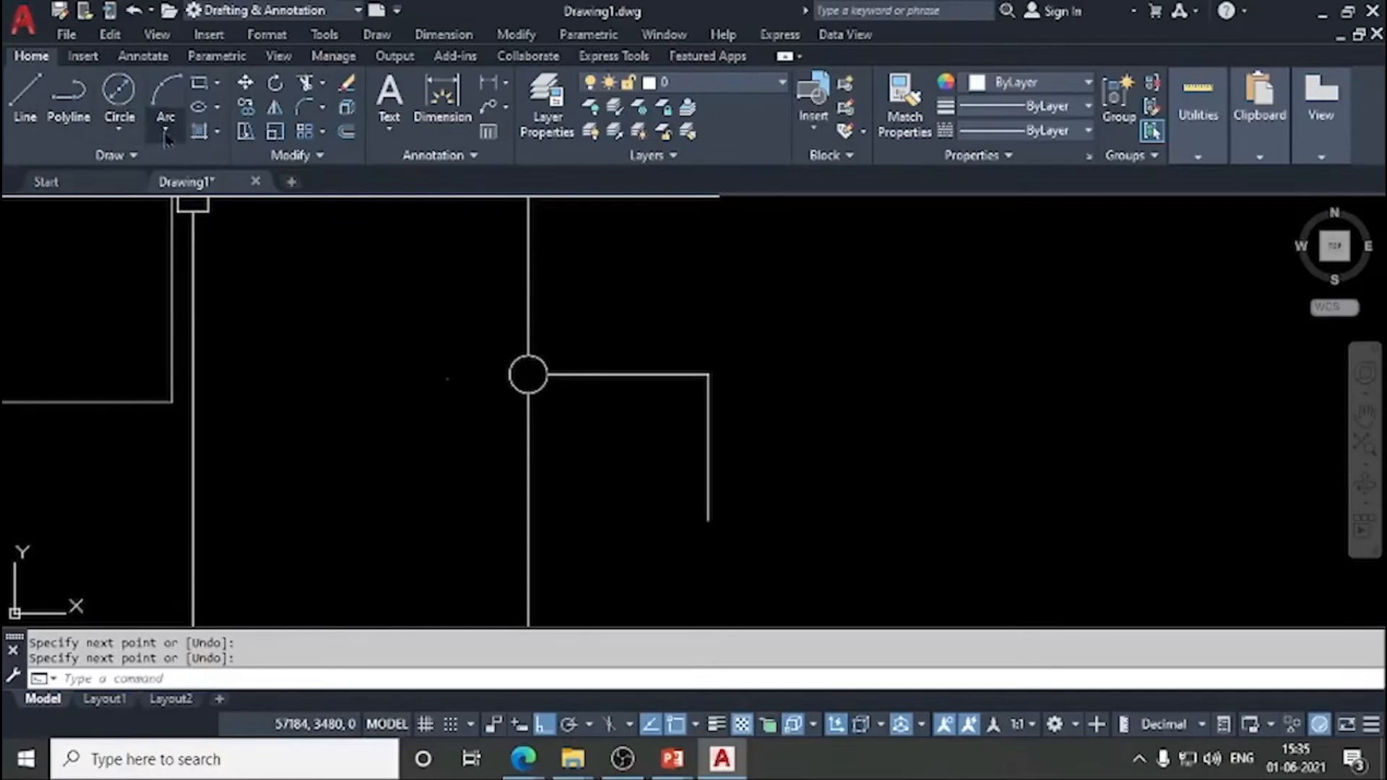
{"action": "scroll", "coordinate": [506, 361], "scroll_direction": "down", "scroll_amount": 4}
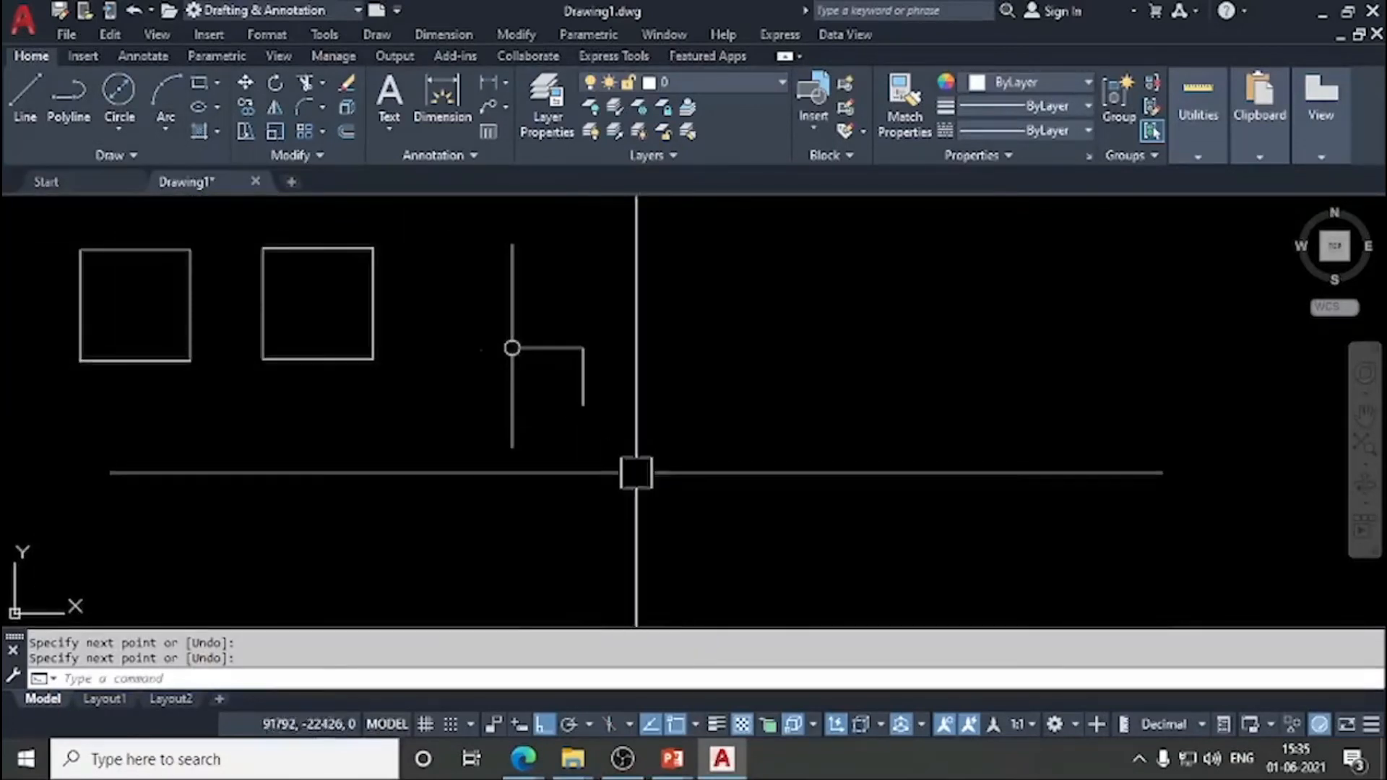
{"action": "left_click", "coordinate": [648, 495]}
{"action": "left_click", "coordinate": [439, 214]}
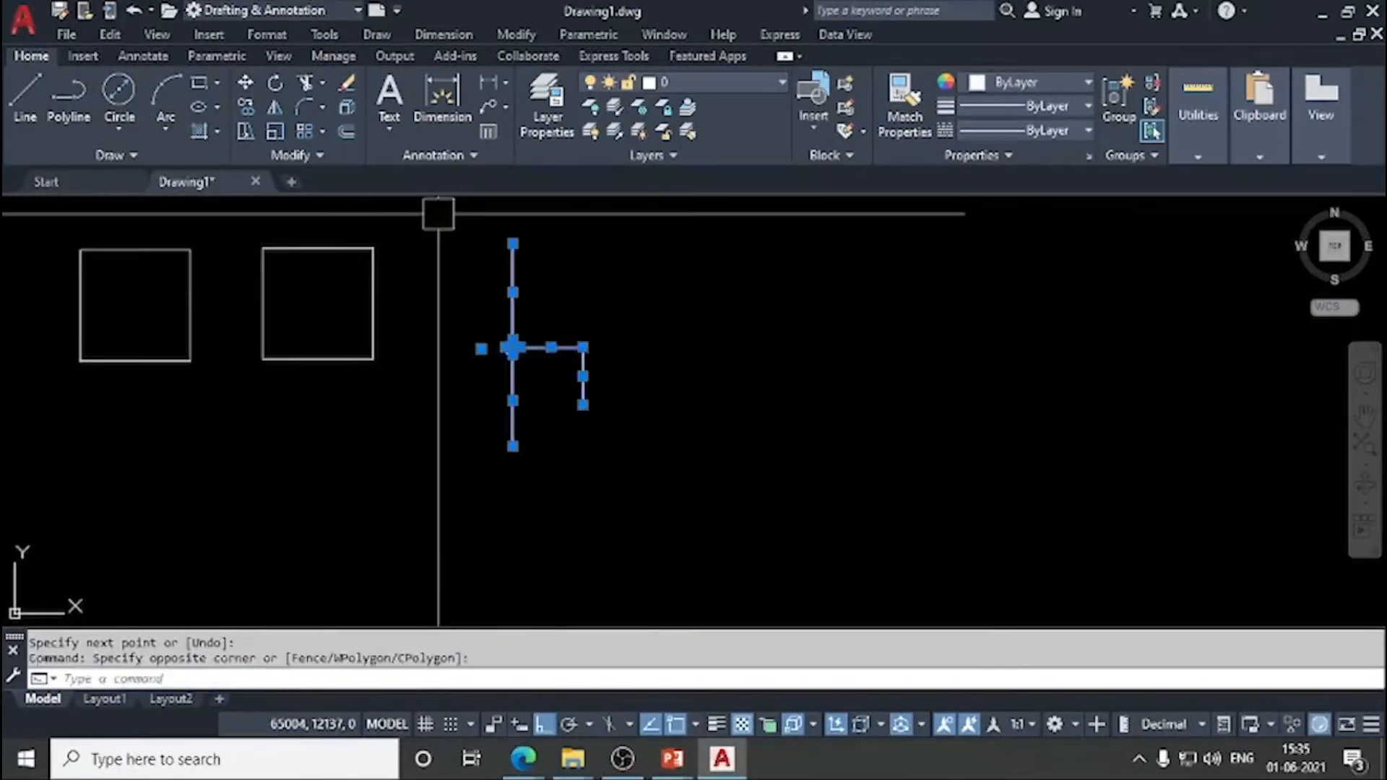
{"action": "scroll", "coordinate": [325, 300], "scroll_direction": "up", "scroll_amount": 2}
{"action": "middle_click_drag", "start_coordinate": [394, 329], "coordinate": [502, 329]}
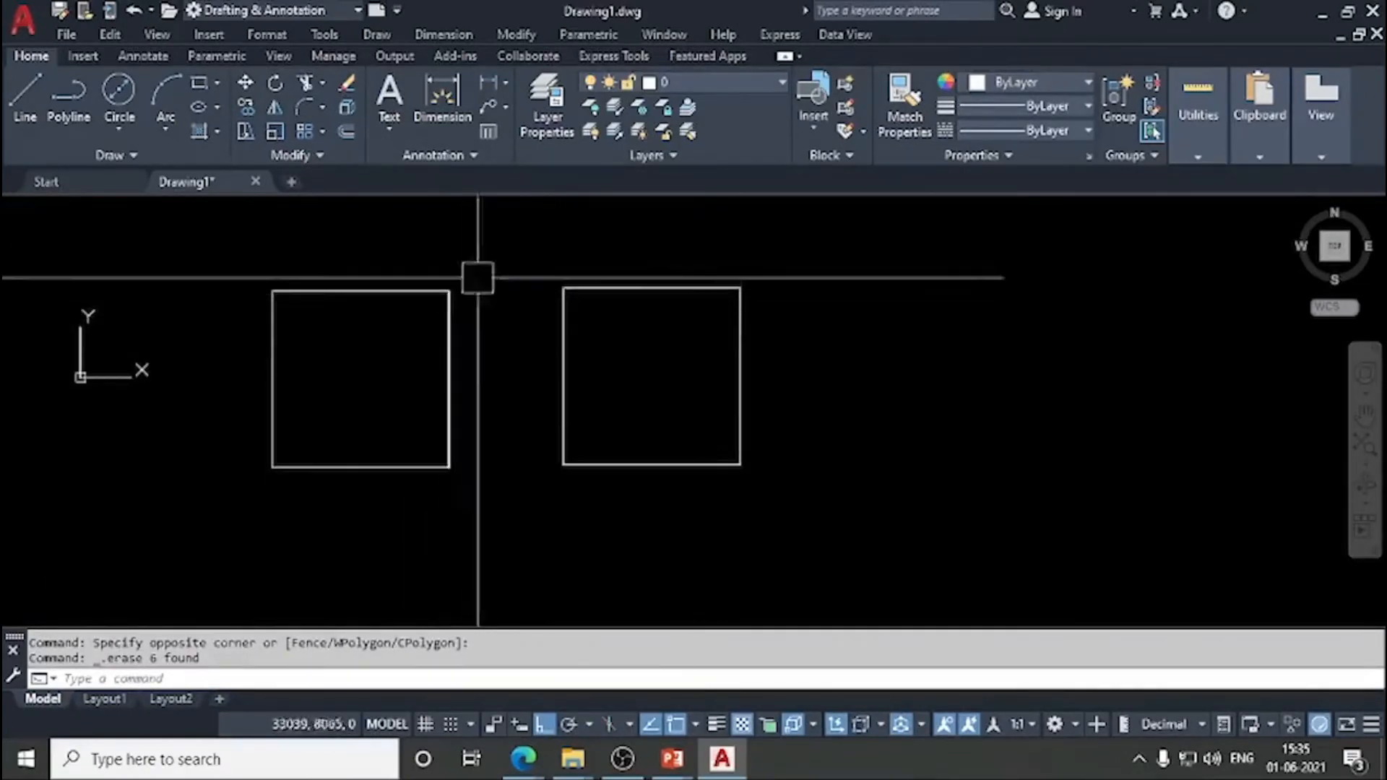
Step: Draw a 3-Point arc bulging upward from the first square's upper right corner to the second square's upper left corner
{"action": "left_click", "coordinate": [165, 129]}
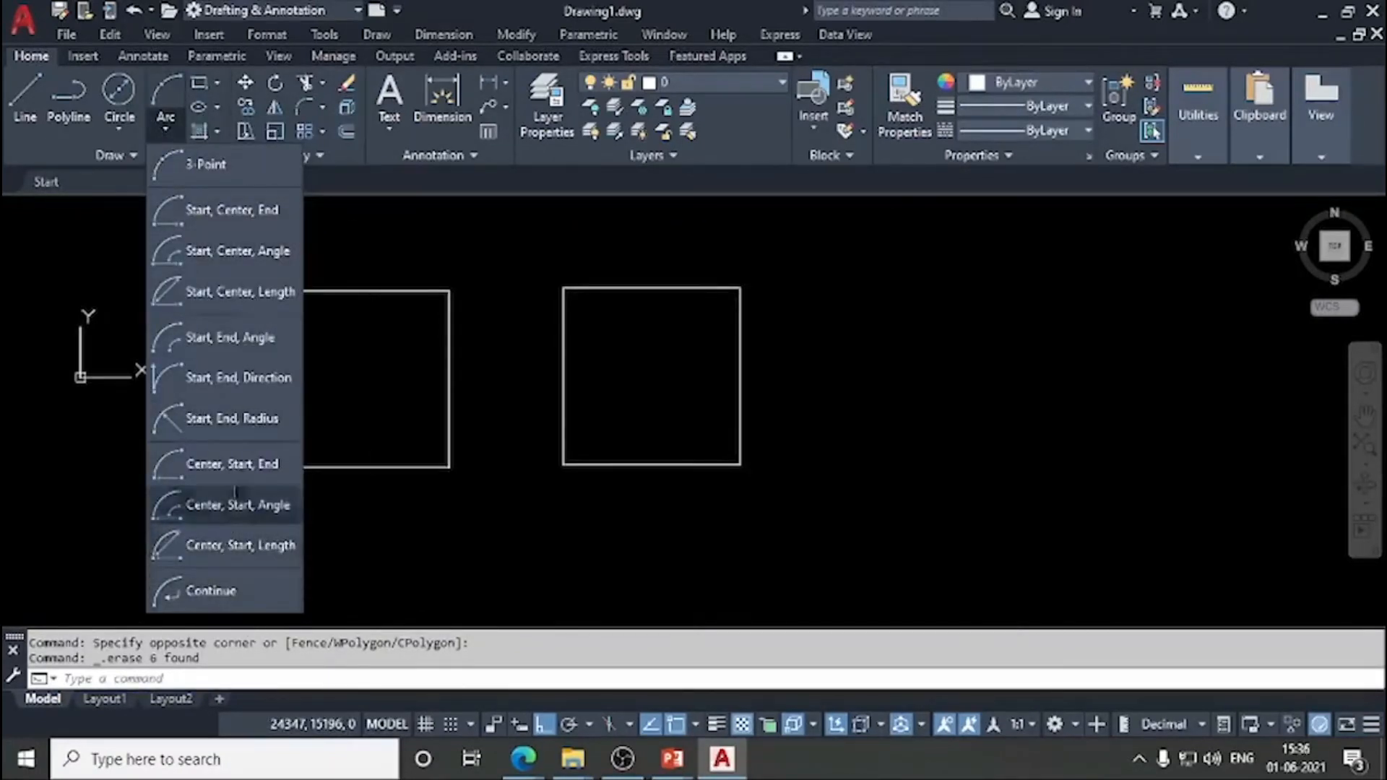
{"action": "left_click", "coordinate": [235, 179]}
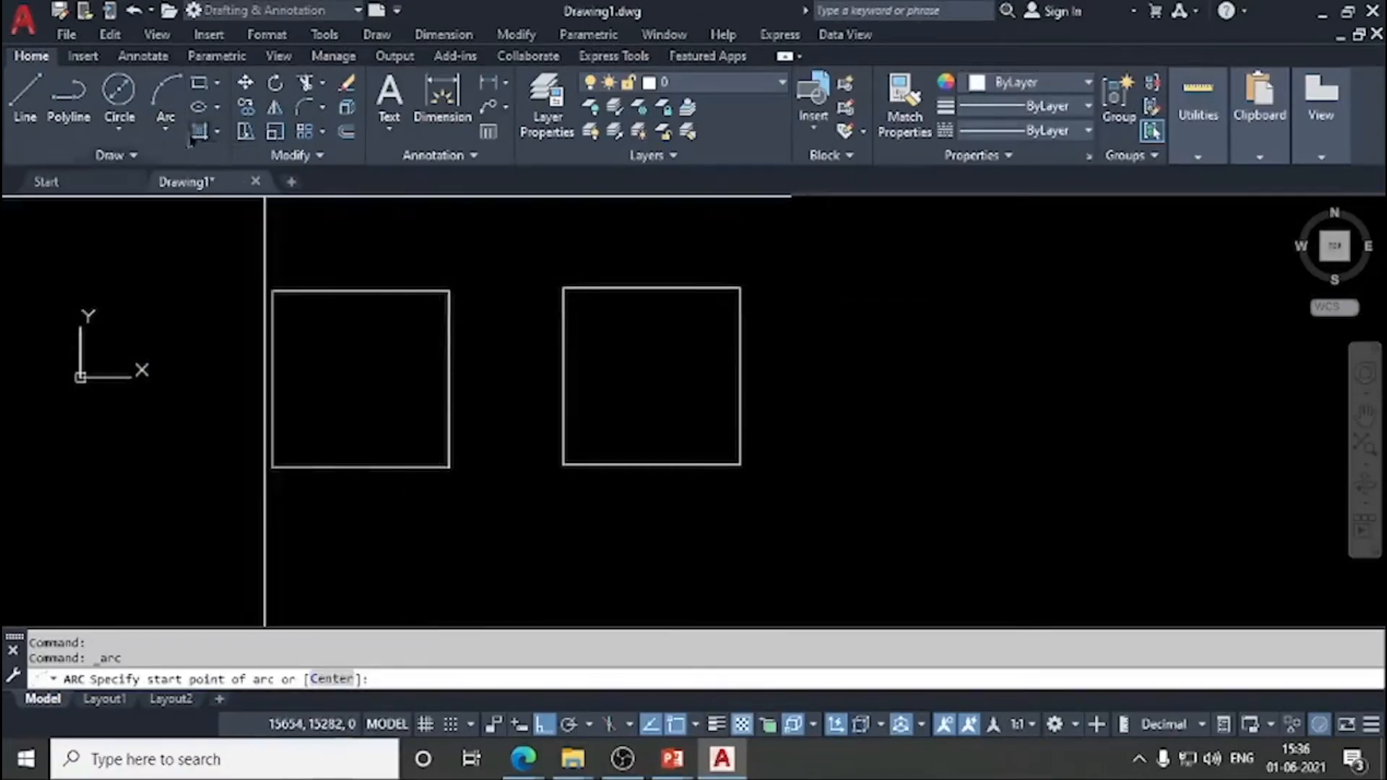
{"action": "left_click", "coordinate": [449, 290]}
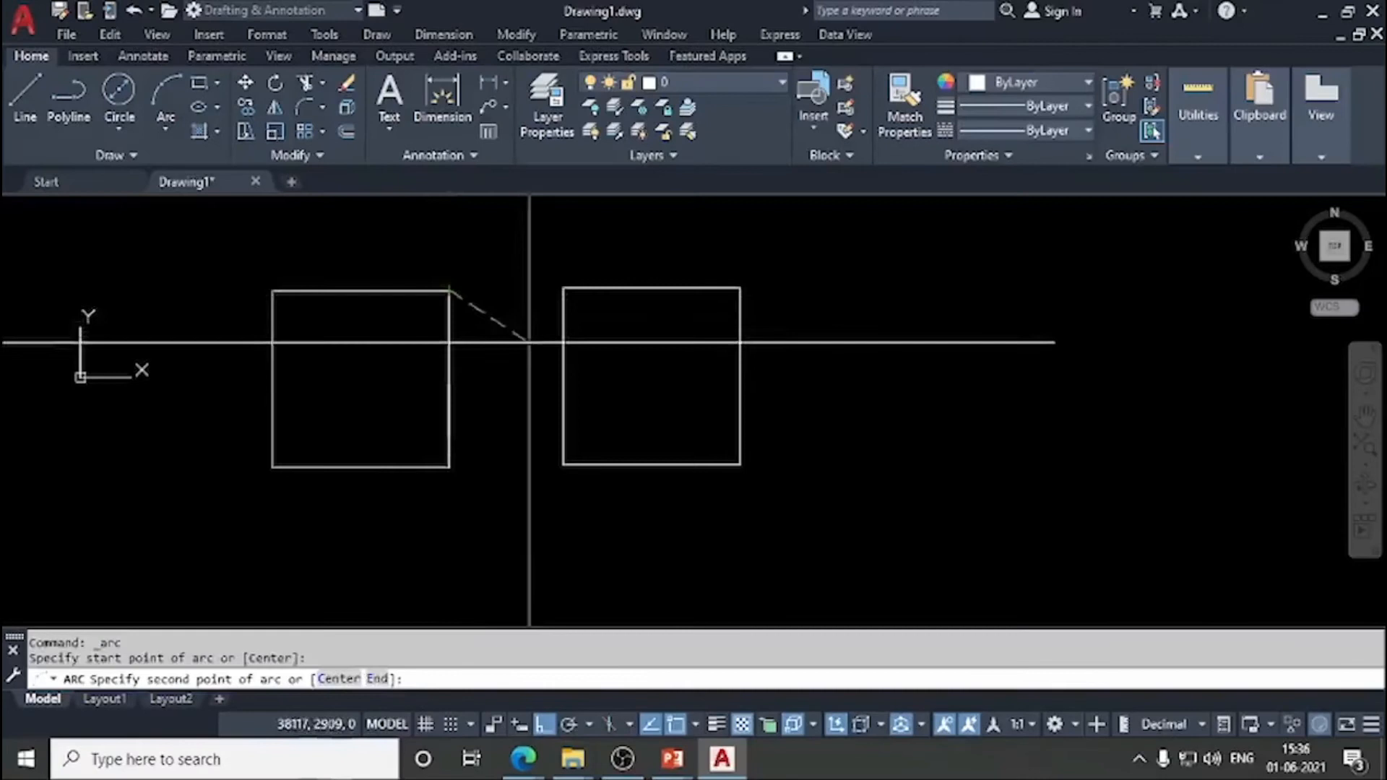
{"action": "left_click", "coordinate": [512, 252]}
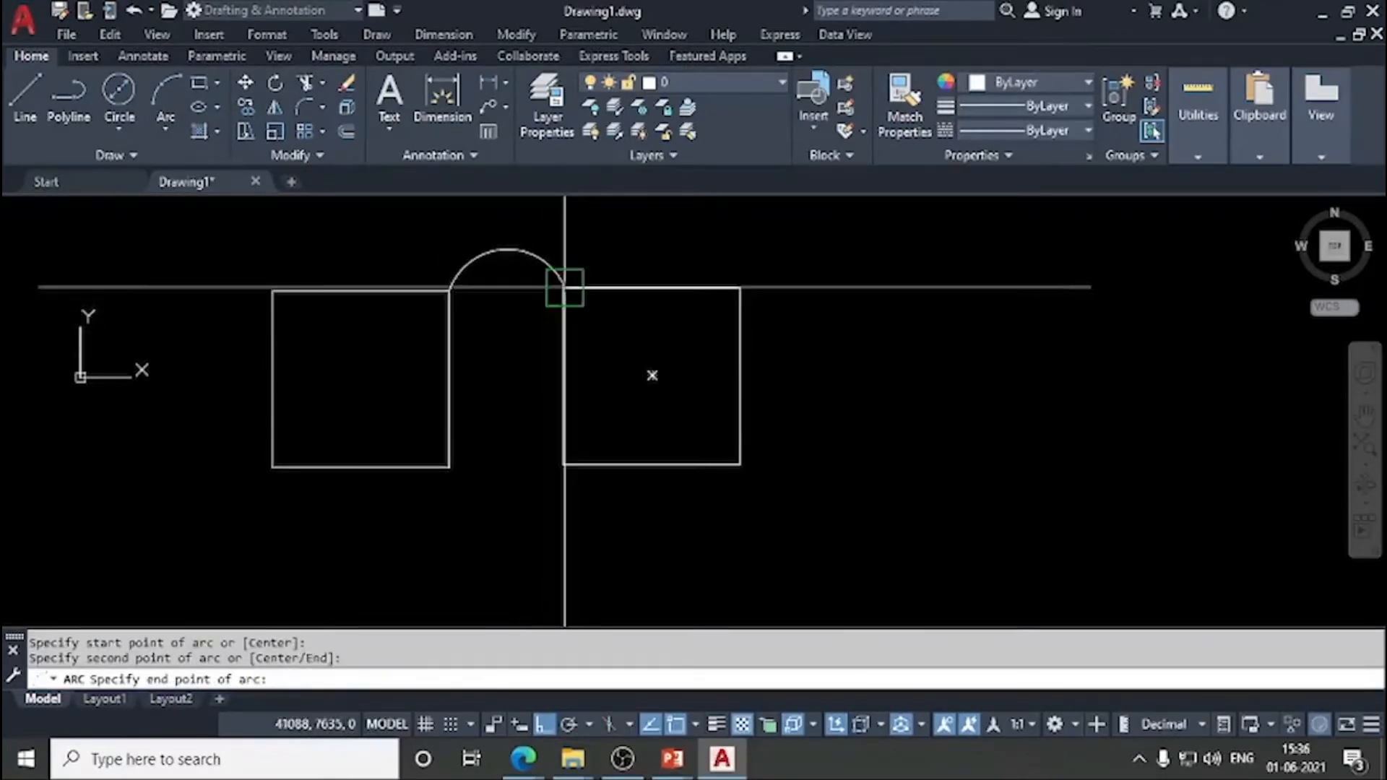
{"action": "left_click", "coordinate": [564, 288]}
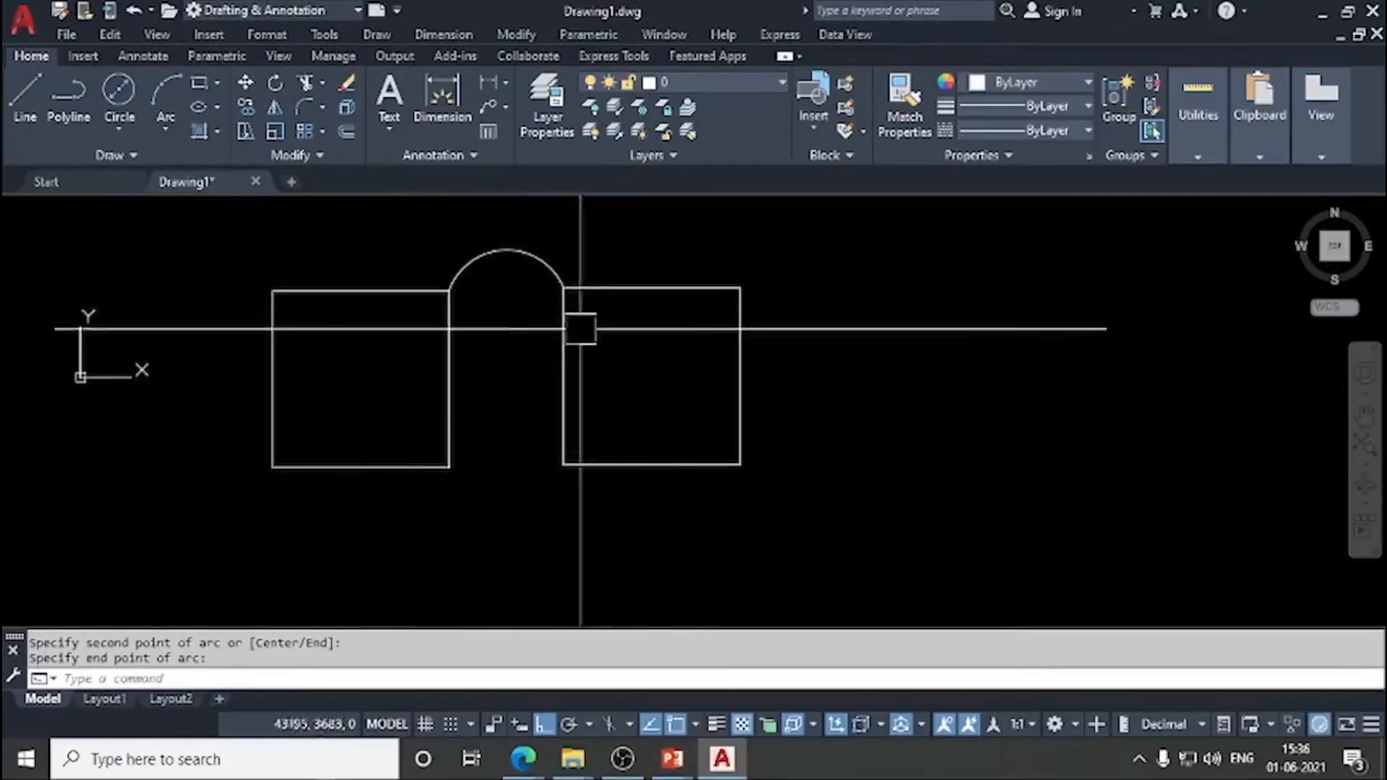
Step: Examine how the upper arc joins the facing corners of the two squares
{"action": "middle_click_drag", "start_coordinate": [487, 431], "coordinate": [500, 469]}
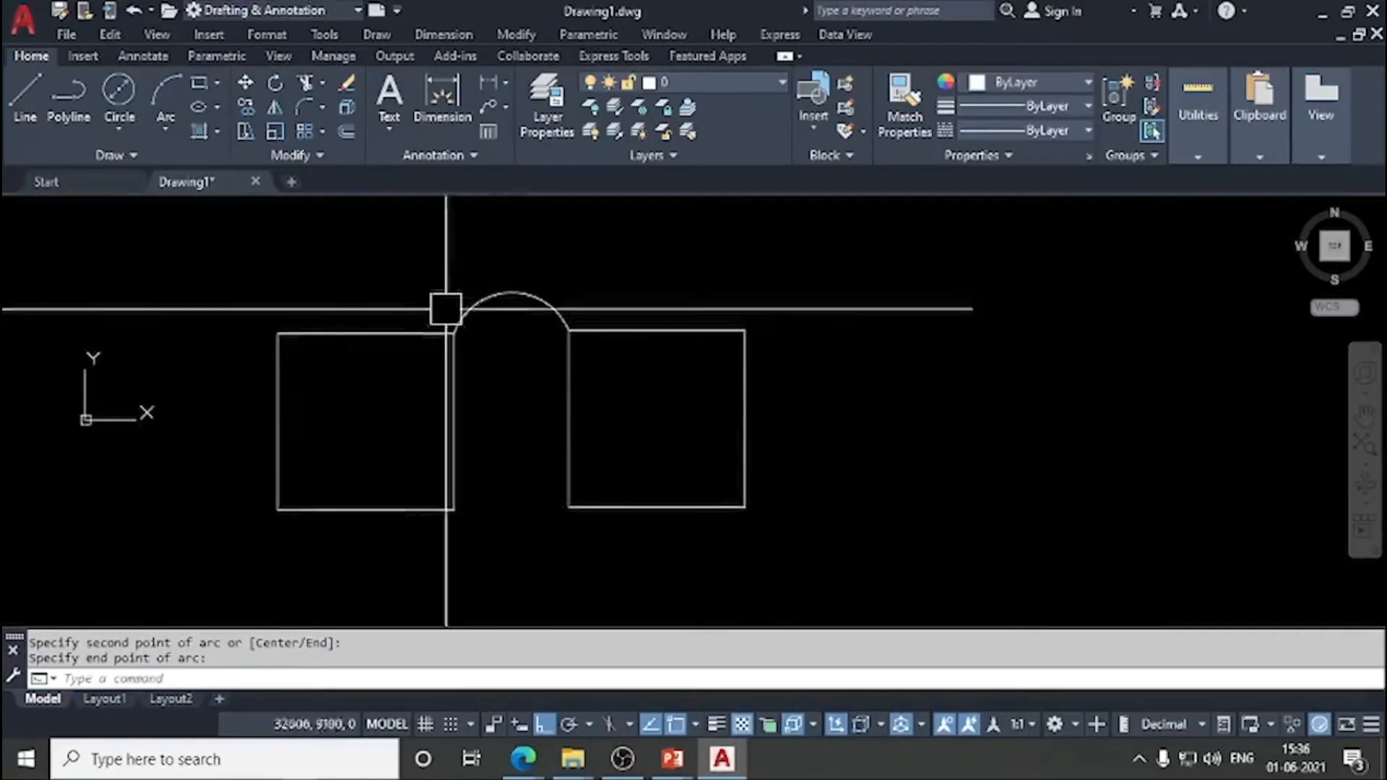
{"action": "mouse_move", "coordinate": [625, 279]}
{"action": "middle_mouse_down"}
{"action": "mouse_move", "coordinate": [583, 255]}
{"action": "mouse_move", "coordinate": [651, 297]}
{"action": "mouse_move", "coordinate": [696, 248]}
{"action": "middle_mouse_up"}
{"action": "scroll", "coordinate": [650, 313], "scroll_direction": "up", "scroll_amount": 2}
{"action": "scroll", "coordinate": [697, 248], "scroll_direction": "down", "scroll_amount": 2}
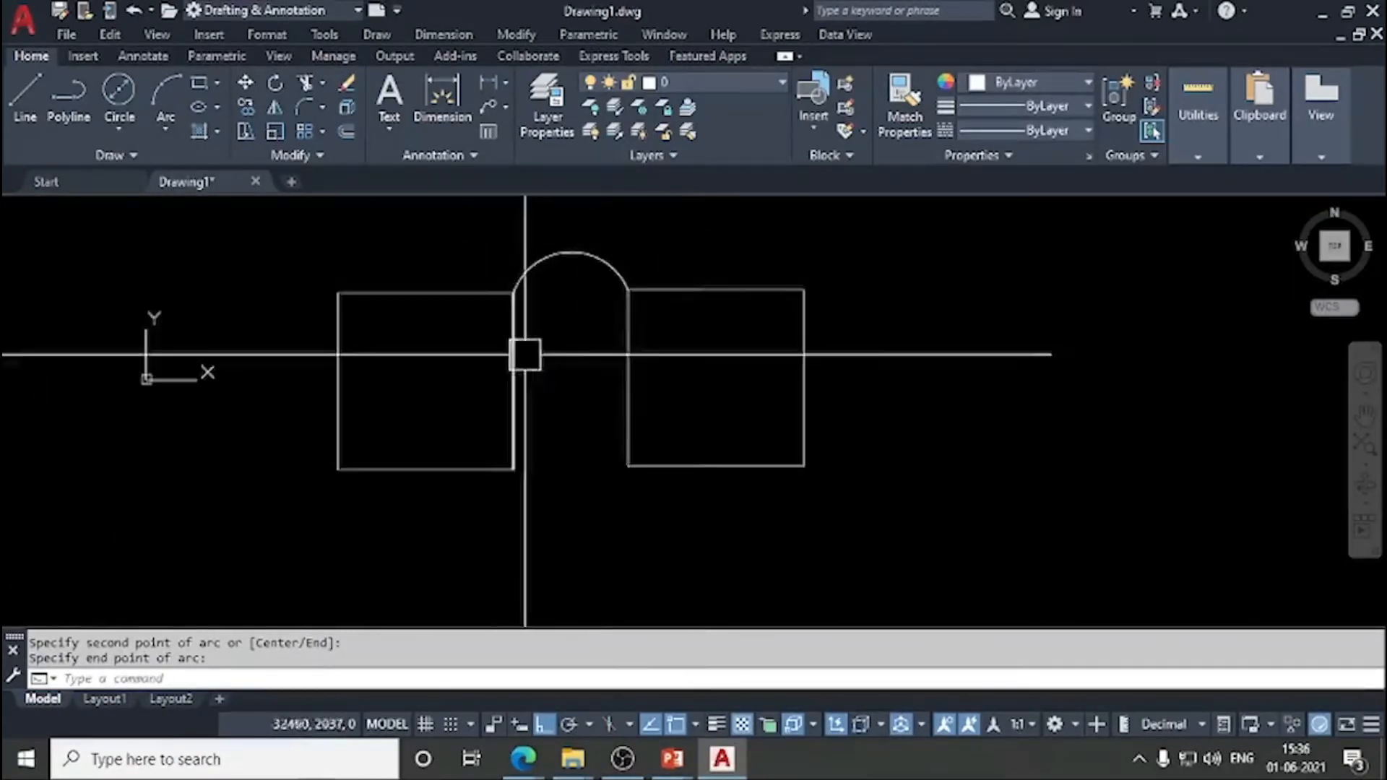
{"action": "scroll", "coordinate": [573, 328], "scroll_direction": "up", "scroll_amount": 2}
{"action": "scroll", "coordinate": [564, 322], "scroll_direction": "down", "scroll_amount": 2}
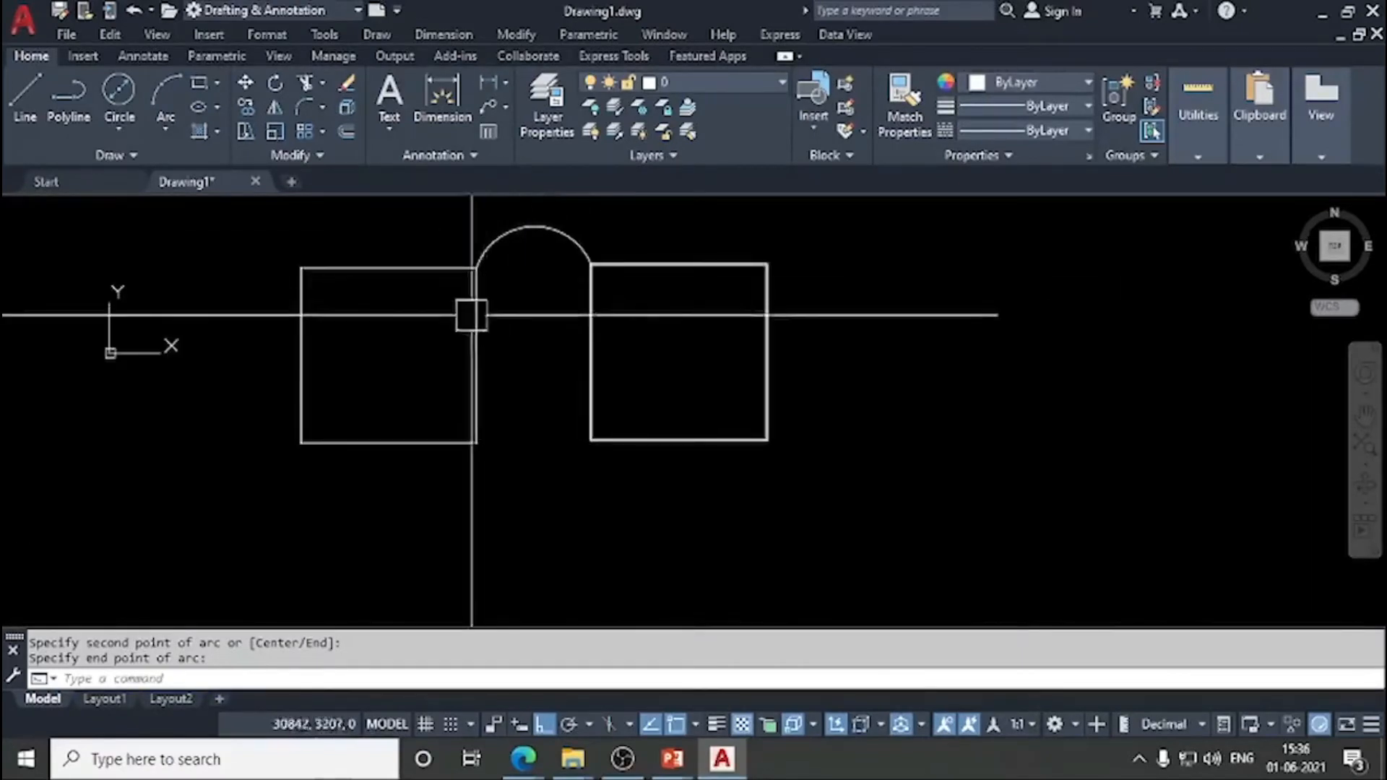
{"action": "middle_click_drag", "start_coordinate": [520, 384], "coordinate": [517, 368]}
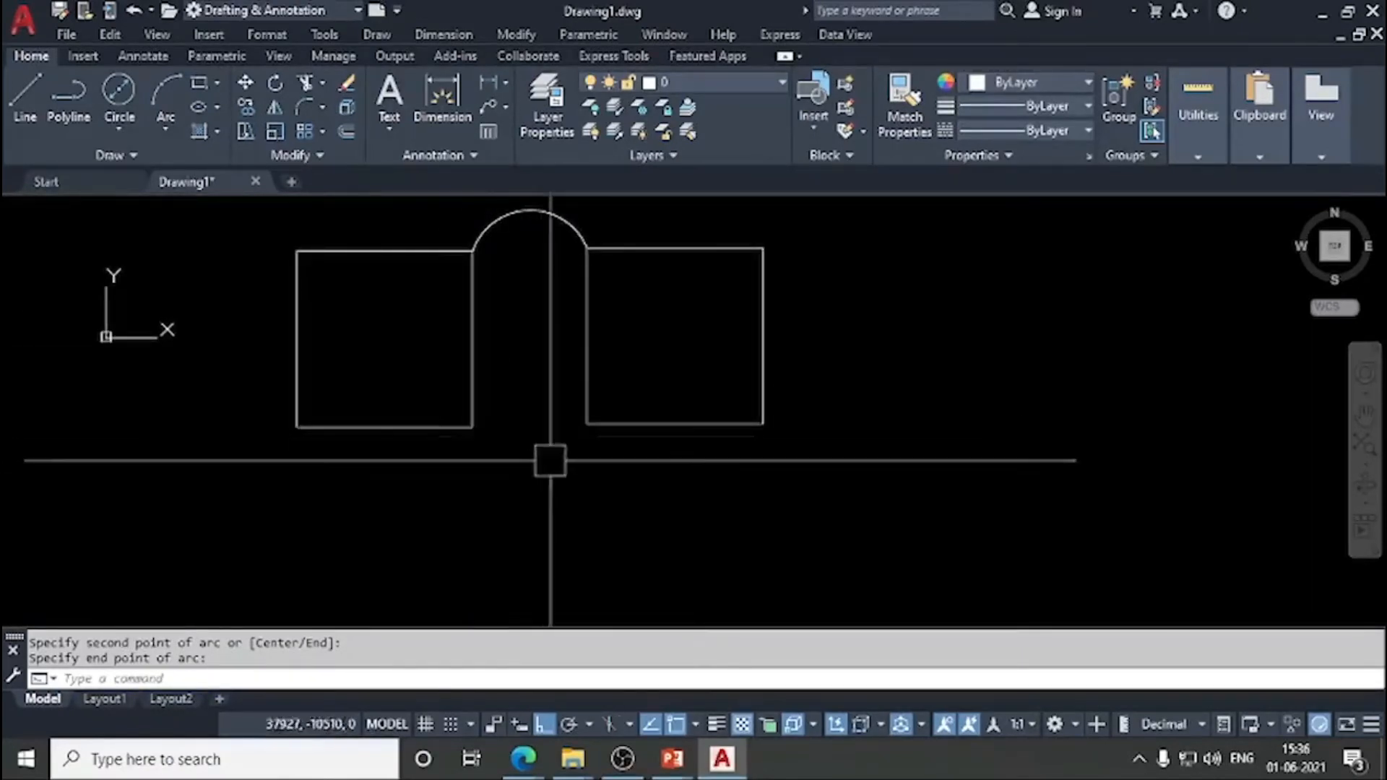
{"action": "middle_click_drag", "start_coordinate": [502, 437], "coordinate": [506, 469]}
Step: Draw a 3-Point arc bulging downward from the first square's lower right corner to the second square's lower left corner
{"action": "left_click", "coordinate": [164, 139]}
{"action": "left_click", "coordinate": [185, 165]}
{"action": "left_click", "coordinate": [477, 460]}
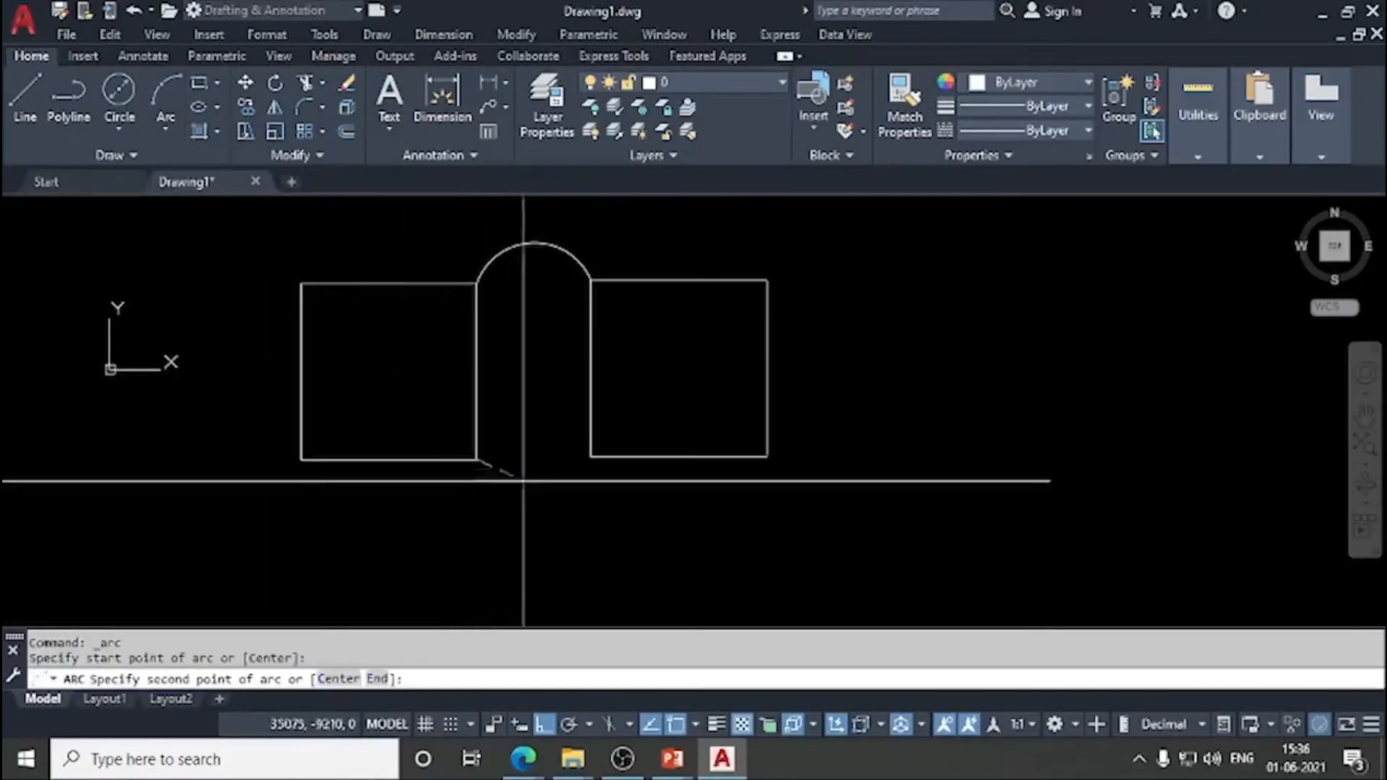
{"action": "left_click", "coordinate": [535, 505]}
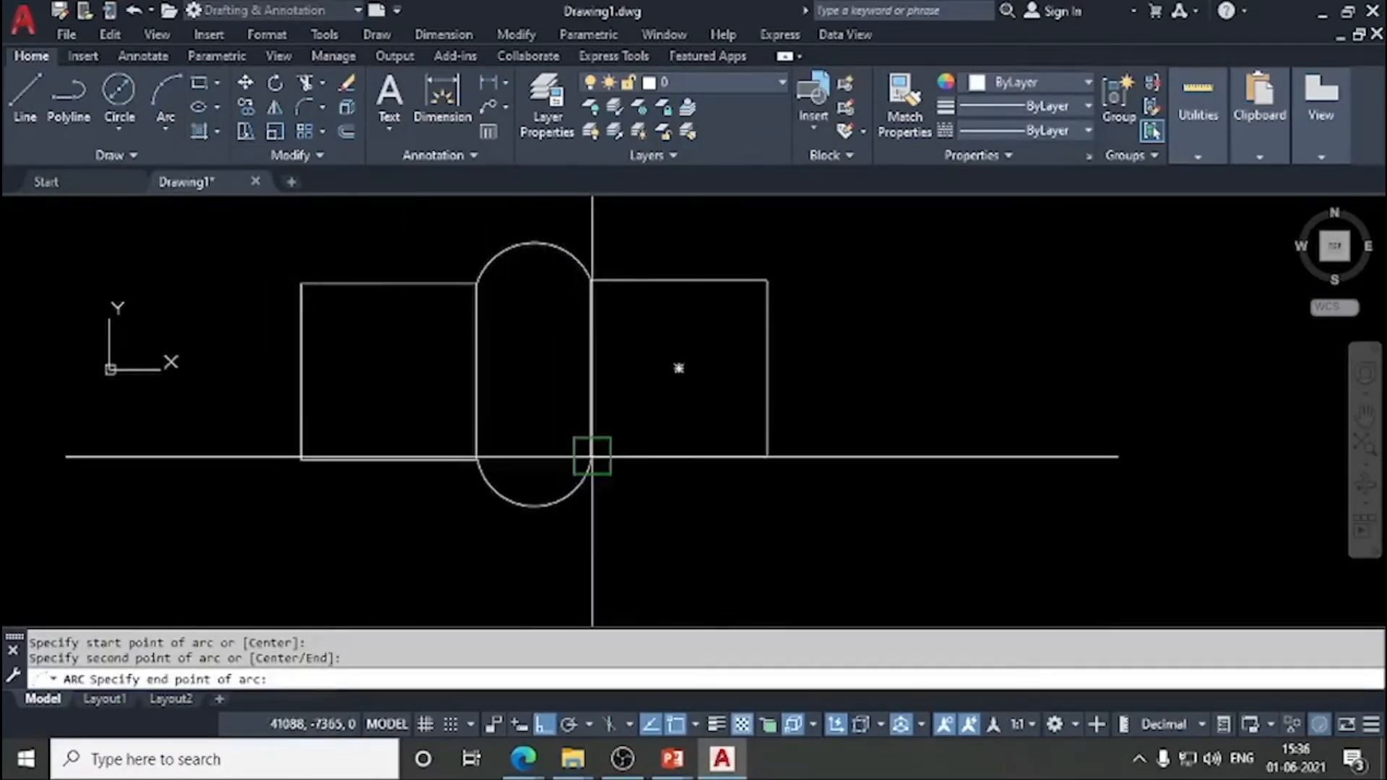
{"action": "left_click", "coordinate": [592, 457]}
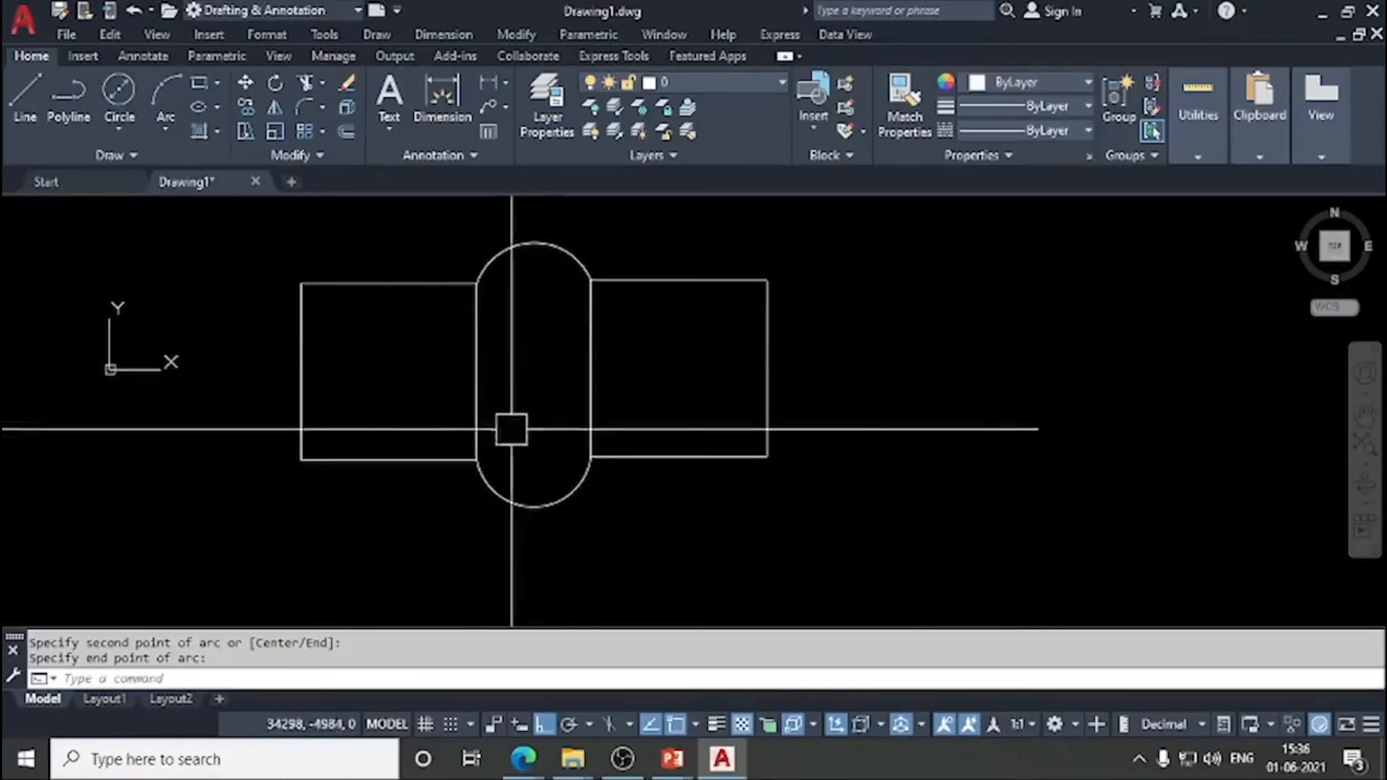
Step: Draw a Center ellipse to the right of the second square, with a horizontal half-axis of about 9400 mm and a shorter vertical axis
{"action": "mouse_move", "coordinate": [523, 396]}
{"action": "middle_mouse_down"}
{"action": "mouse_move", "coordinate": [496, 371]}
{"action": "mouse_move", "coordinate": [521, 339]}
{"action": "middle_mouse_up"}
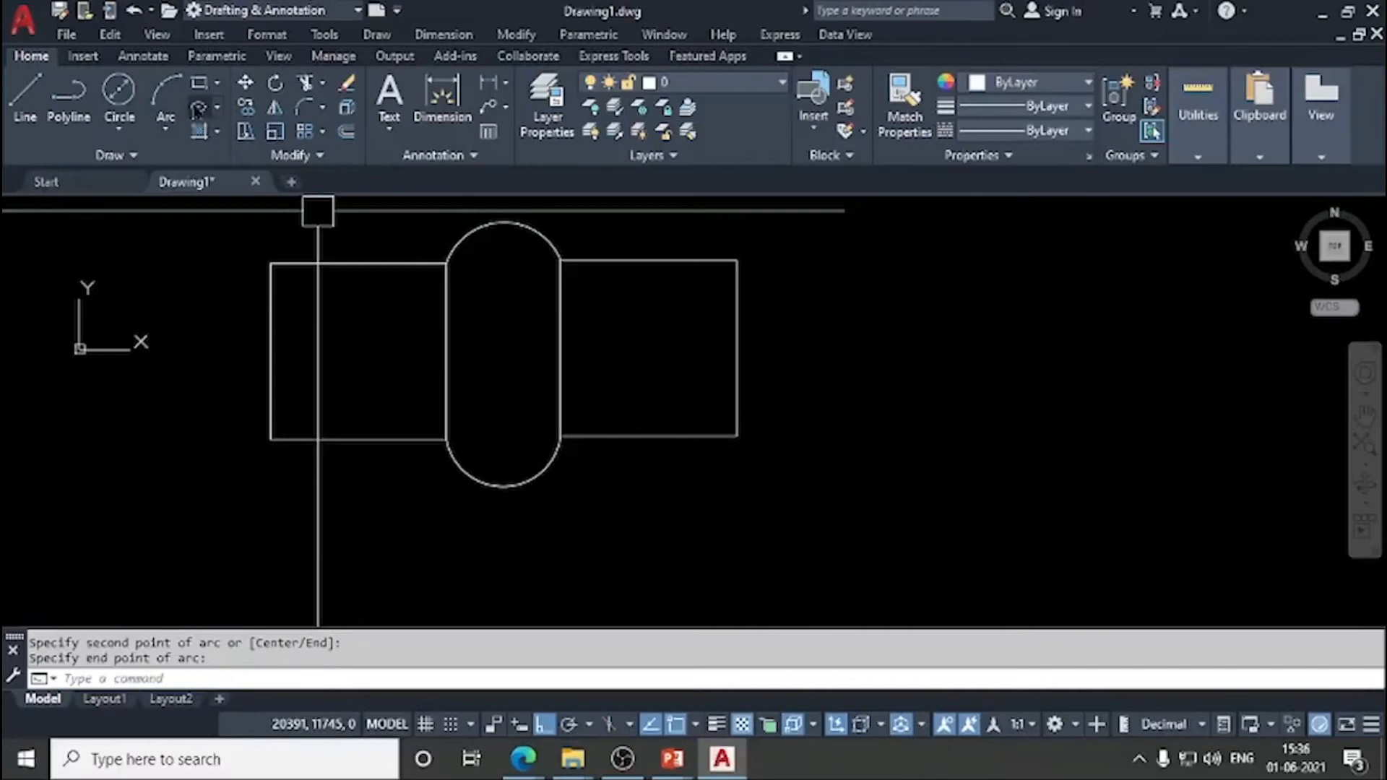
{"action": "left_click", "coordinate": [198, 108]}
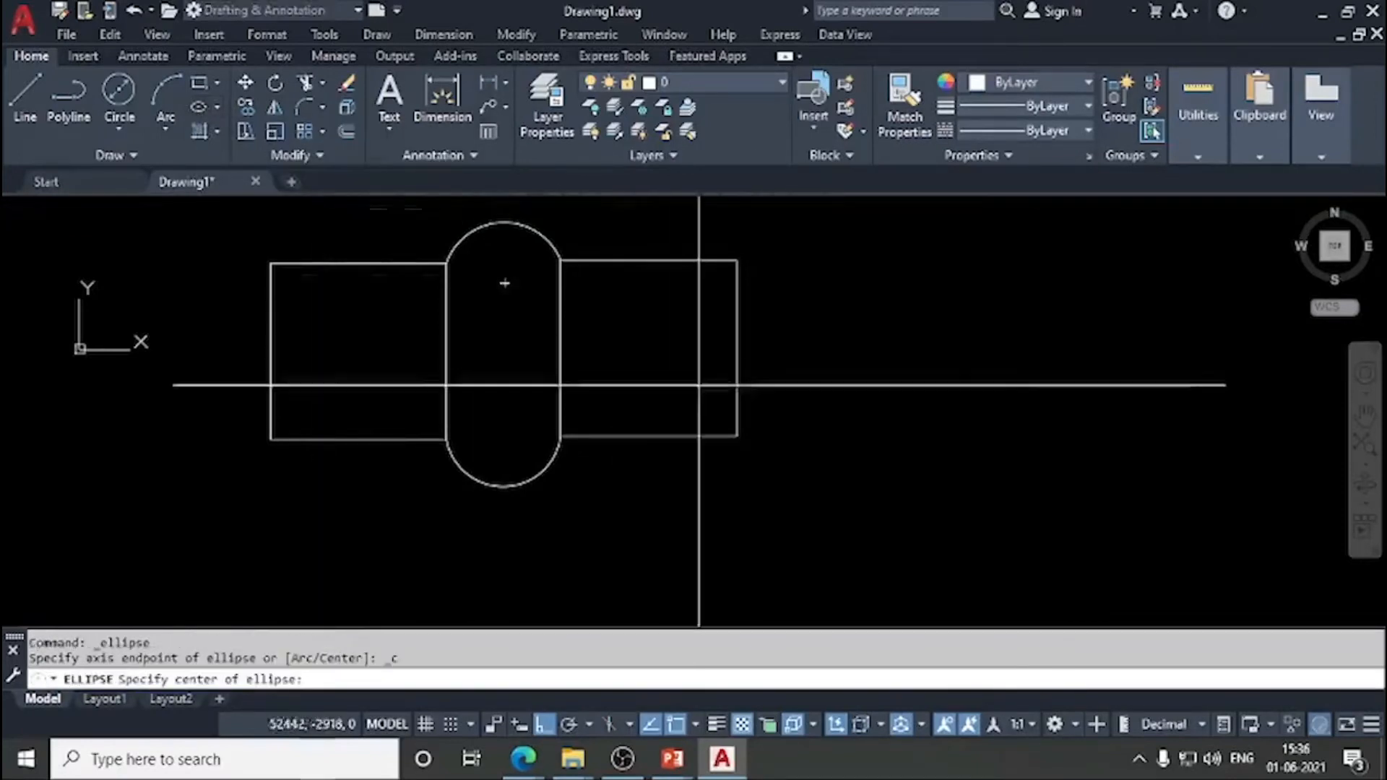
{"action": "left_click", "coordinate": [853, 388]}
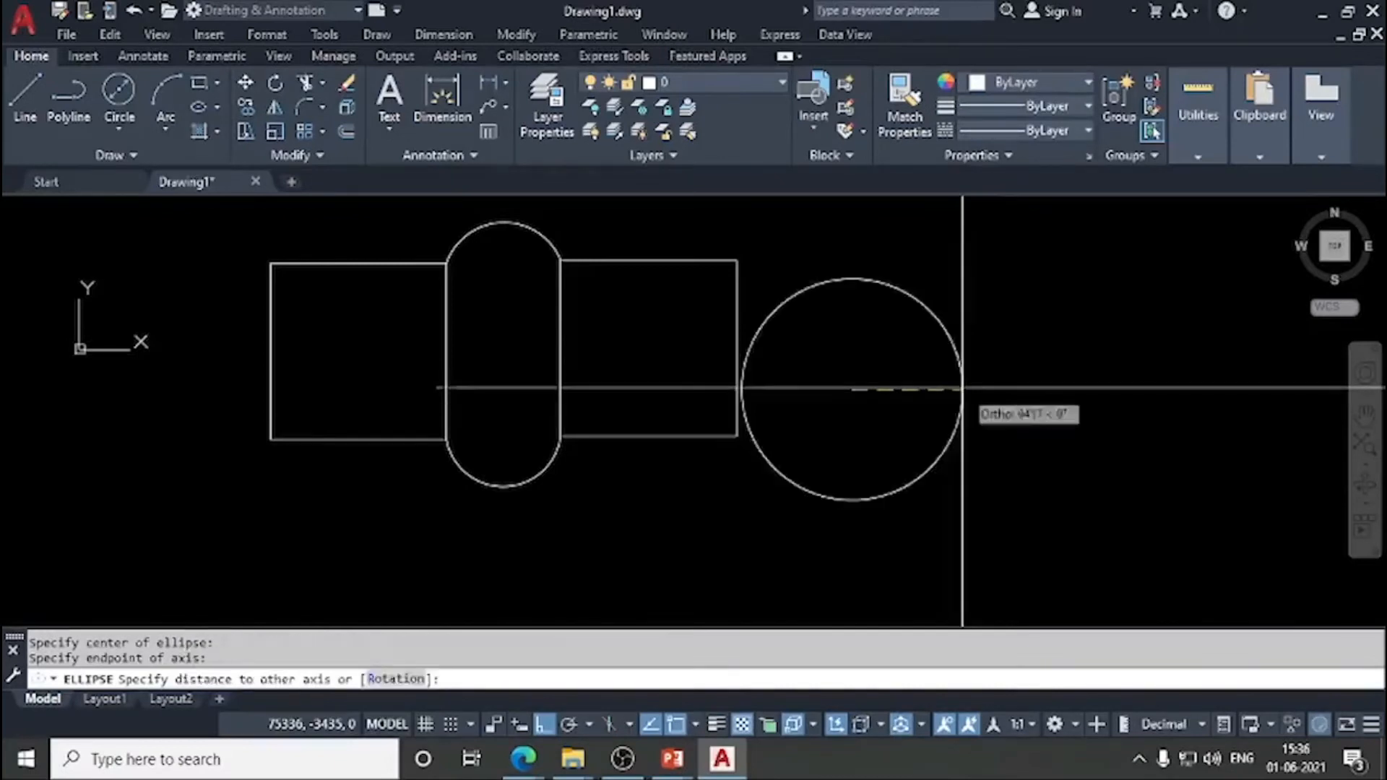
{"action": "left_click", "coordinate": [860, 337]}
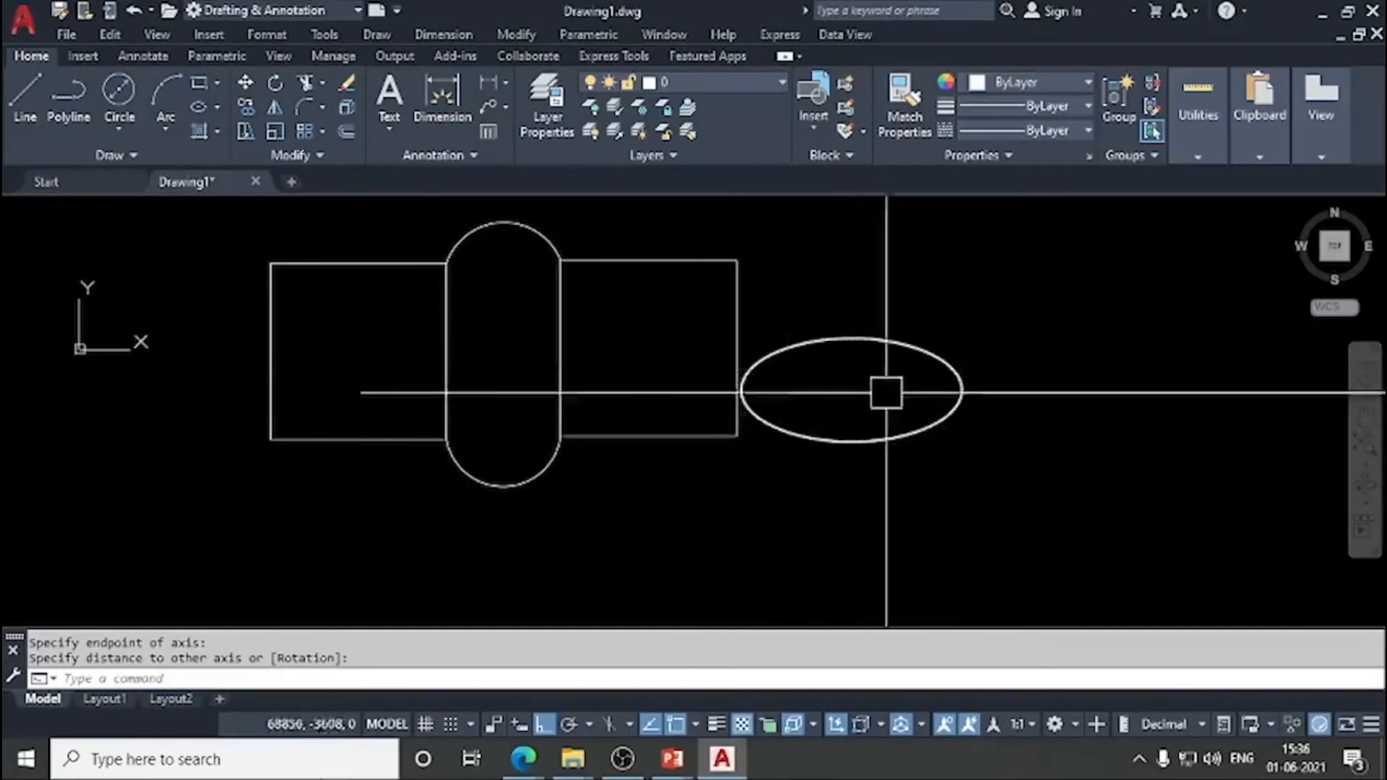
{"action": "middle_click_drag", "start_coordinate": [854, 403], "coordinate": [817, 366]}
{"action": "middle_click_drag", "start_coordinate": [433, 298], "coordinate": [477, 341]}
{"action": "middle_click_drag", "start_coordinate": [718, 471], "coordinate": [697, 449]}
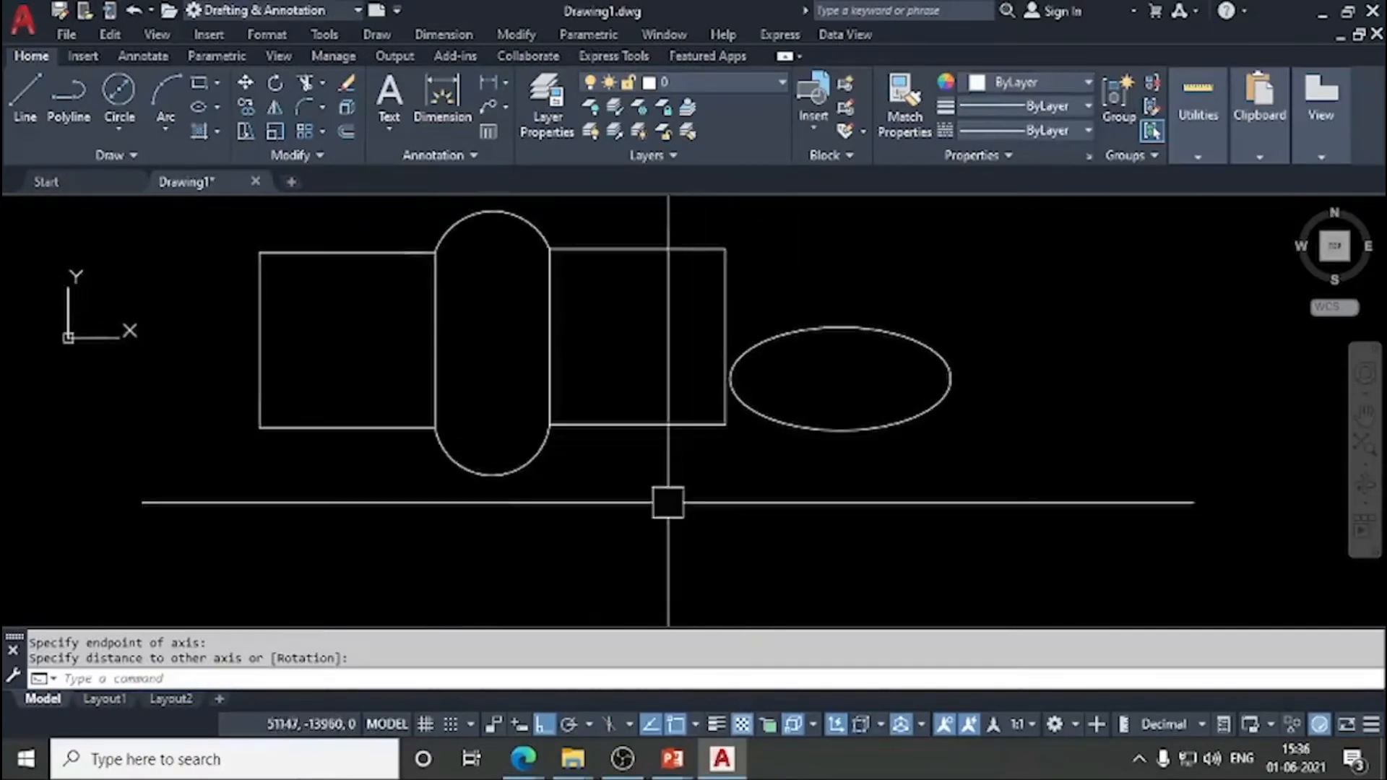
{"action": "scroll", "coordinate": [666, 502], "scroll_direction": "down", "scroll_amount": 2}
{"action": "scroll", "coordinate": [700, 518], "scroll_direction": "up", "scroll_amount": 3}
{"action": "mouse_move", "coordinate": [700, 518]}
{"action": "middle_mouse_down"}
{"action": "mouse_move", "coordinate": [709, 495]}
{"action": "mouse_move", "coordinate": [644, 564]}
{"action": "mouse_move", "coordinate": [654, 575]}
{"action": "middle_mouse_up"}
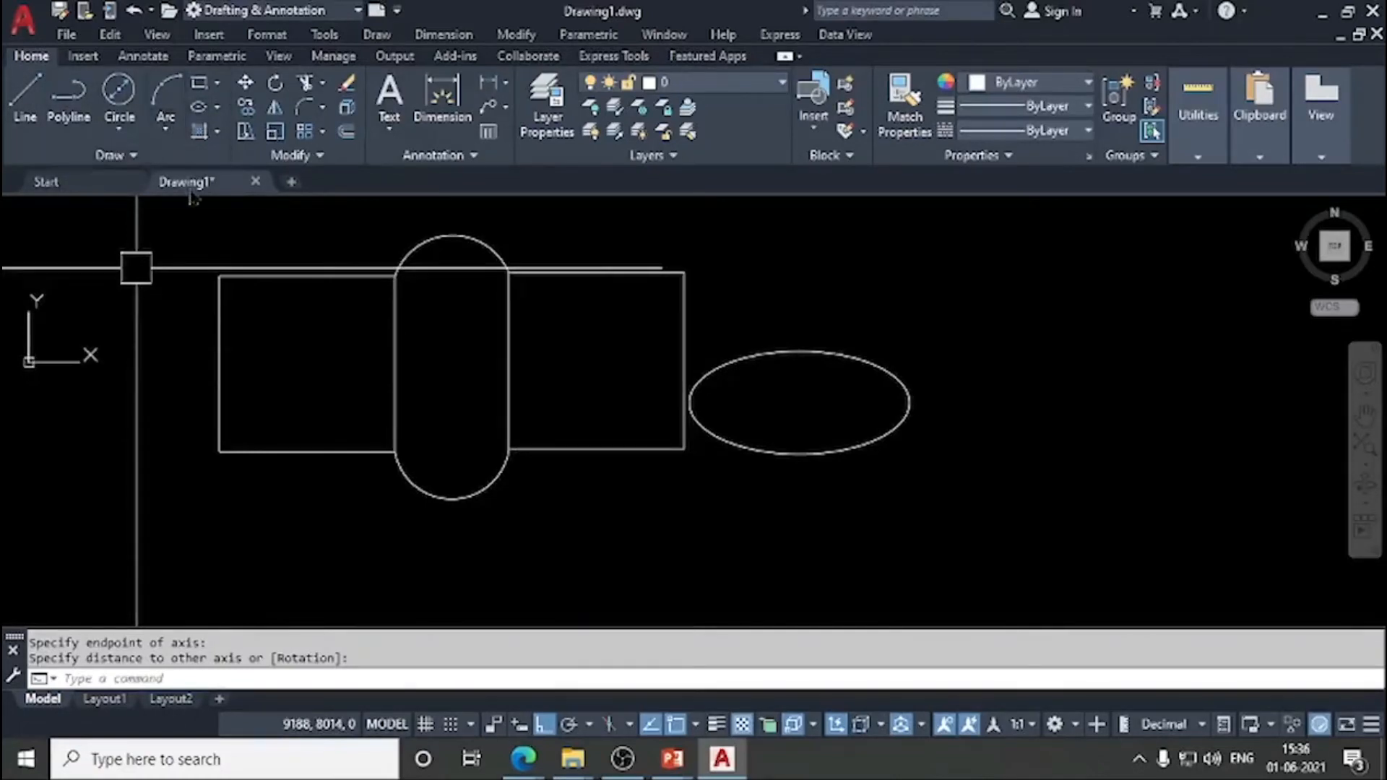
{"action": "middle_click_drag", "start_coordinate": [546, 377], "coordinate": [635, 421]}
{"action": "scroll", "coordinate": [583, 397], "scroll_direction": "up", "scroll_amount": 2}
{"action": "scroll", "coordinate": [656, 428], "scroll_direction": "down", "scroll_amount": 2}
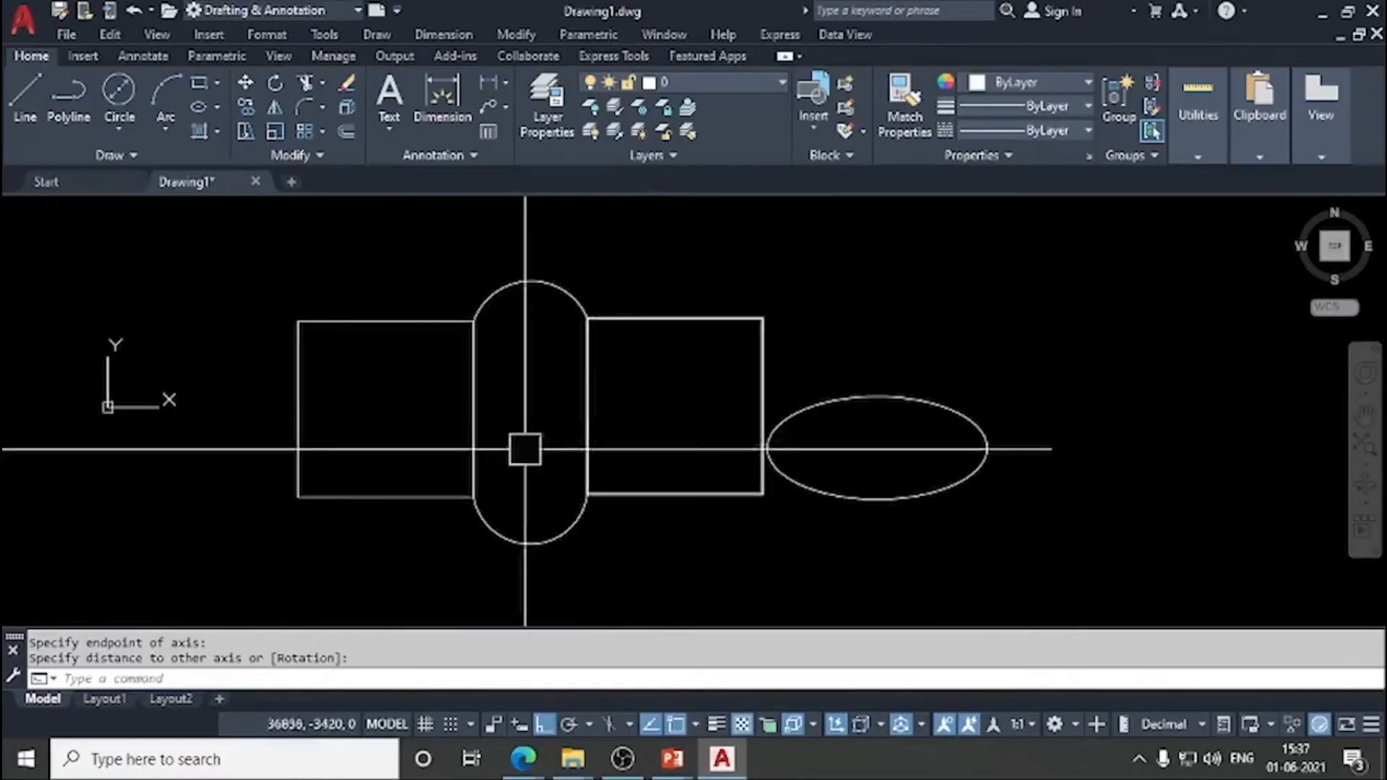
Step: Examine the first square's separate edges and the whole set of shapes by selecting them, clearing each selection
{"action": "left_click", "coordinate": [393, 320]}
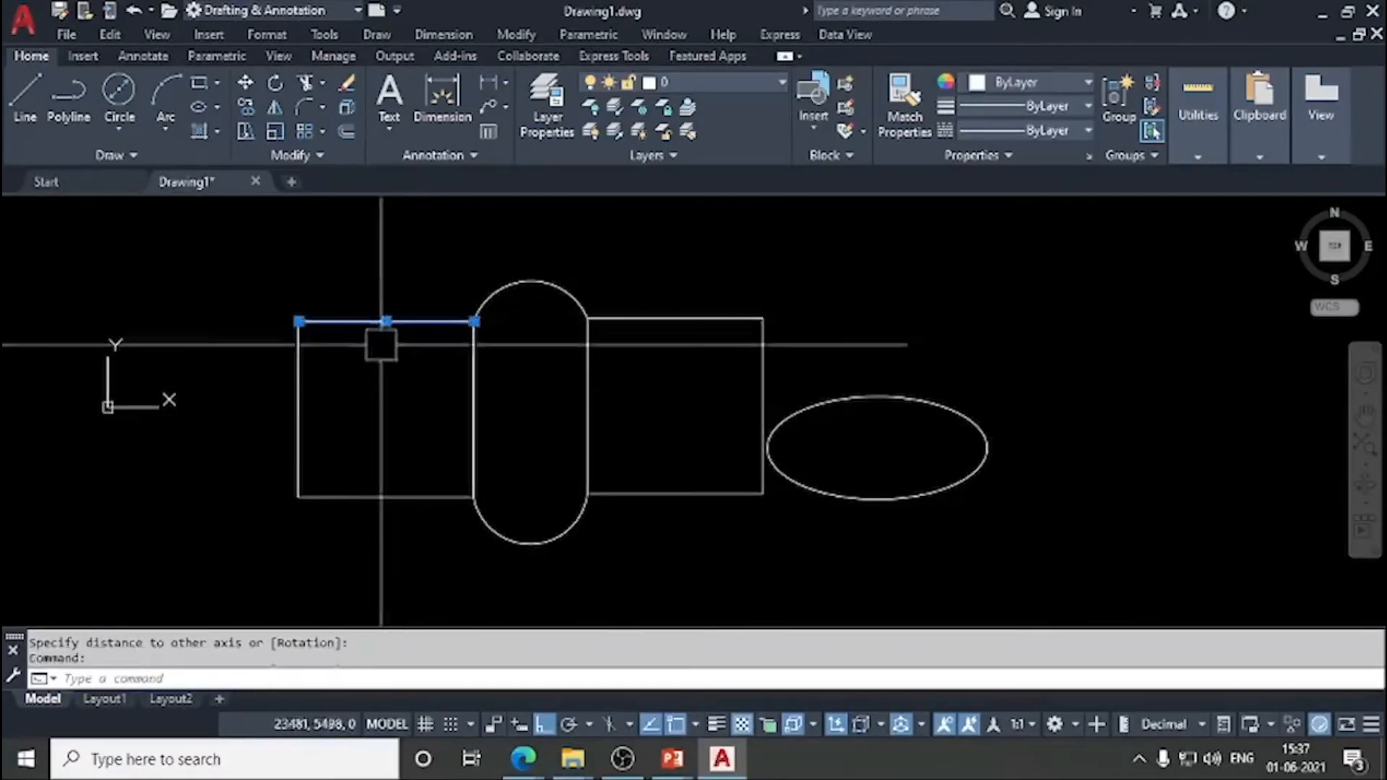
{"action": "left_click", "coordinate": [302, 394]}
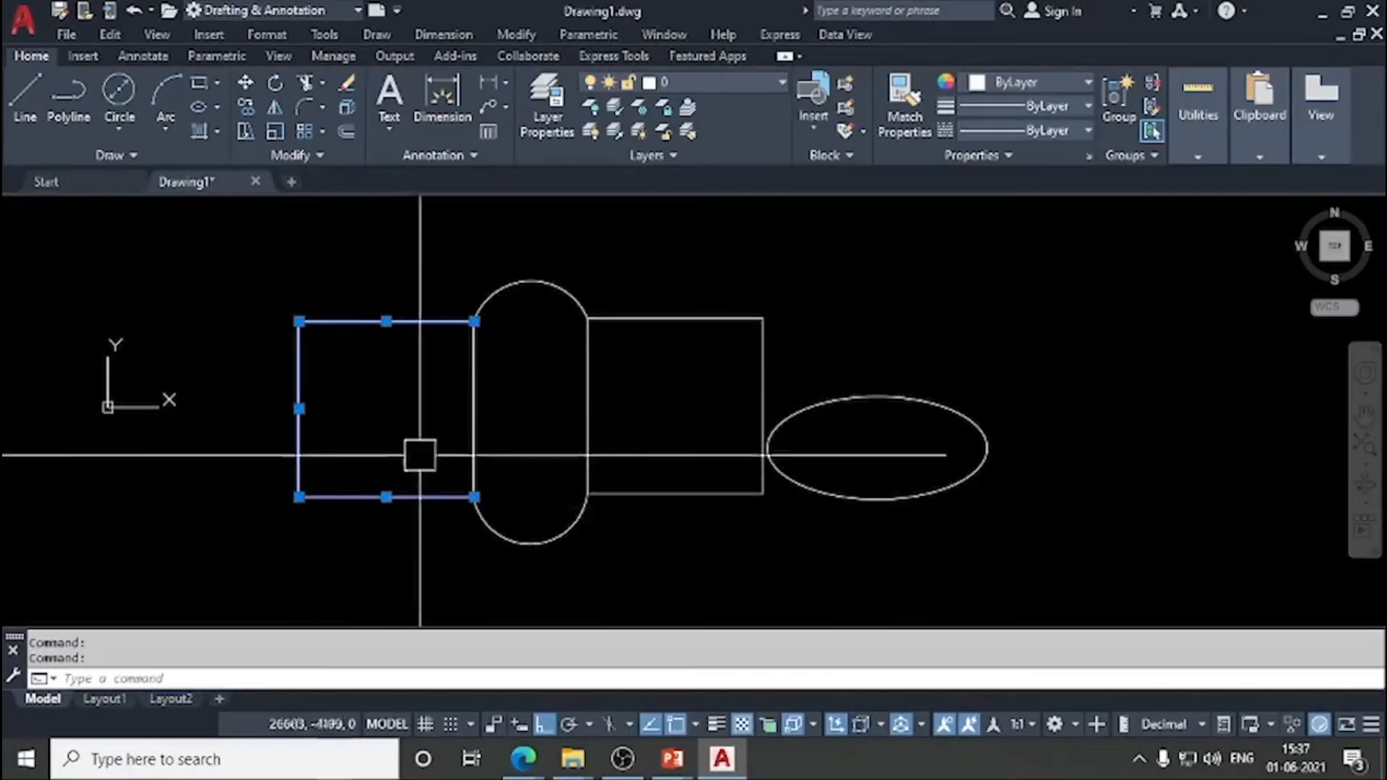
{"action": "key", "text": "Escape"}
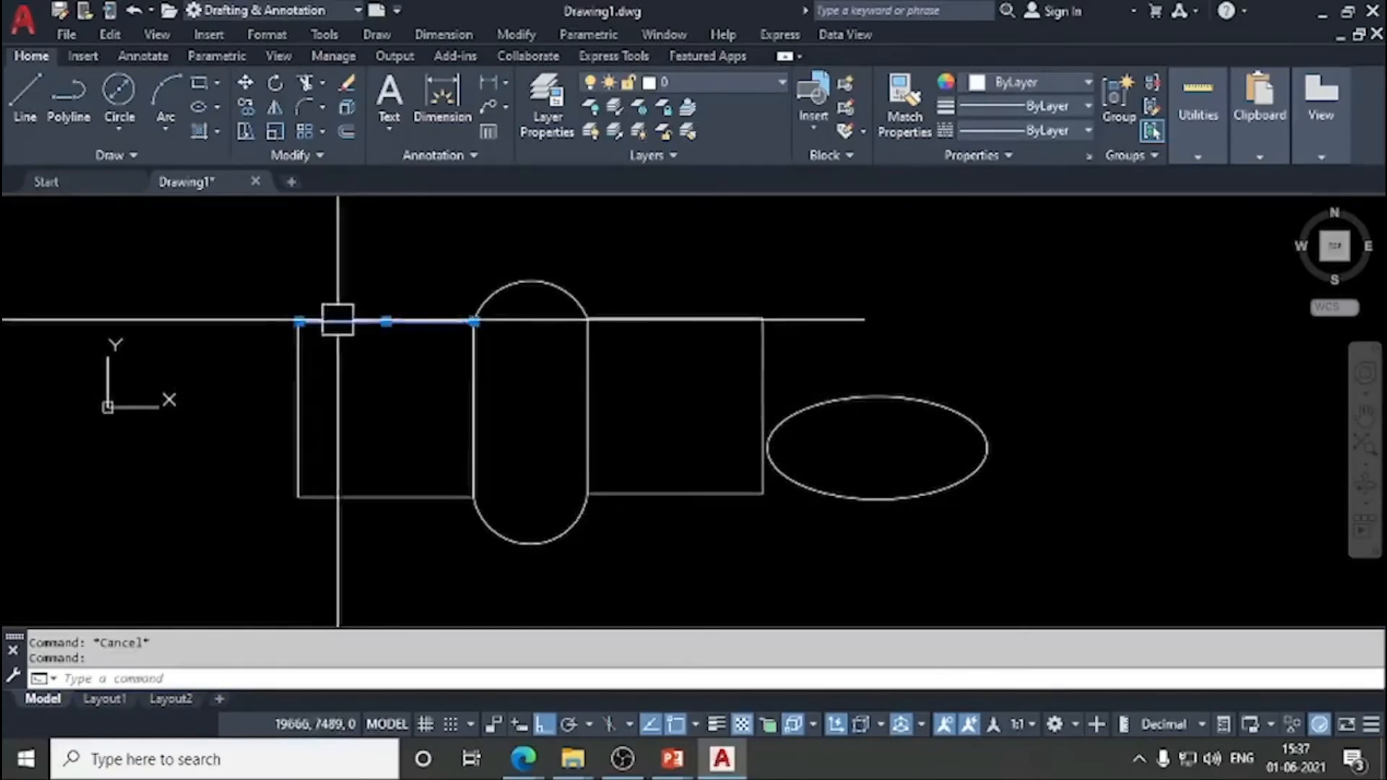
{"action": "left_click", "coordinate": [257, 241]}
{"action": "left_click", "coordinate": [1031, 604]}
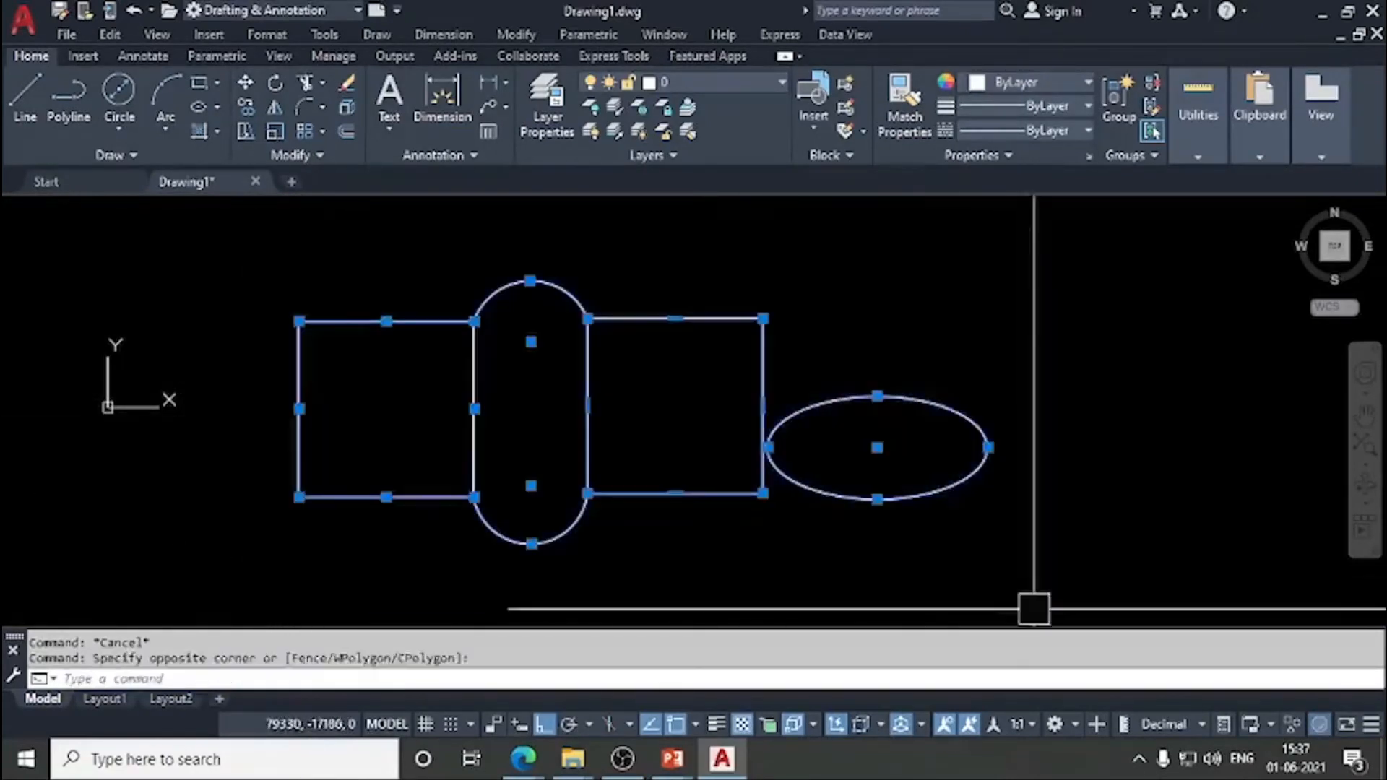
{"action": "key", "text": "Escape"}
{"action": "middle_click_drag", "start_coordinate": [886, 502], "coordinate": [764, 415]}
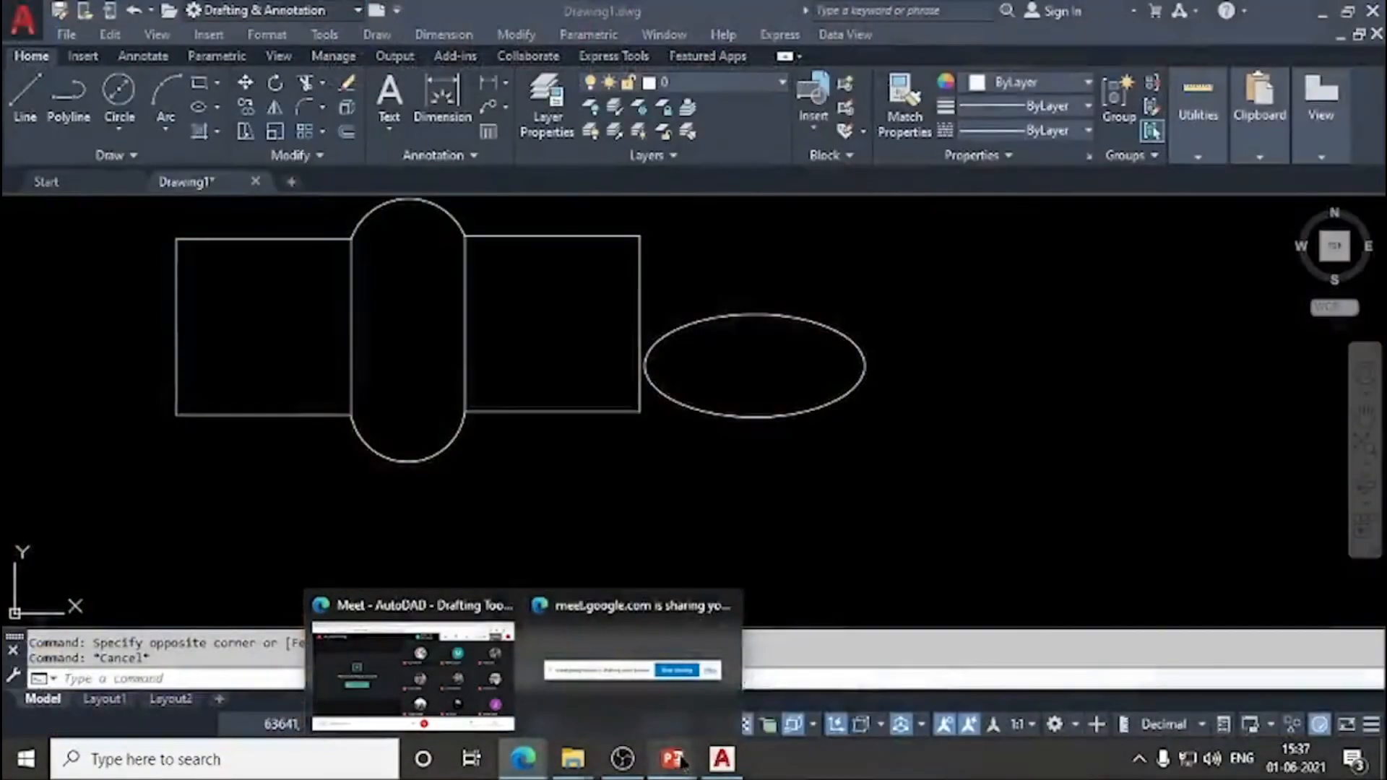
Step: Switch to the PowerPoint slide show, review the floor plan, interface overview and 2D drafting tools slides, and return to AutoCAD
{"action": "left_click", "coordinate": [564, 668]}
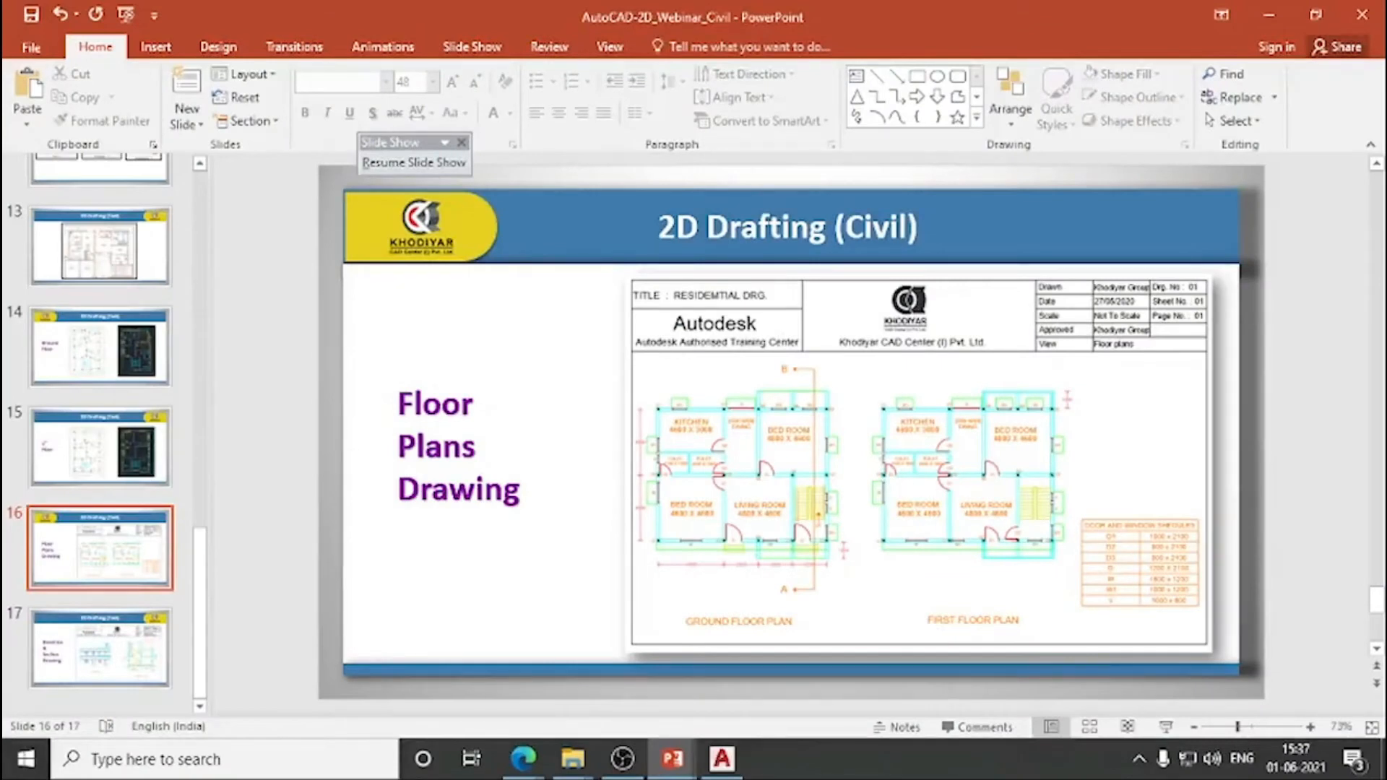
{"action": "mouse_move", "coordinate": [678, 764]}
{"action": "left_click", "coordinate": [791, 665]}
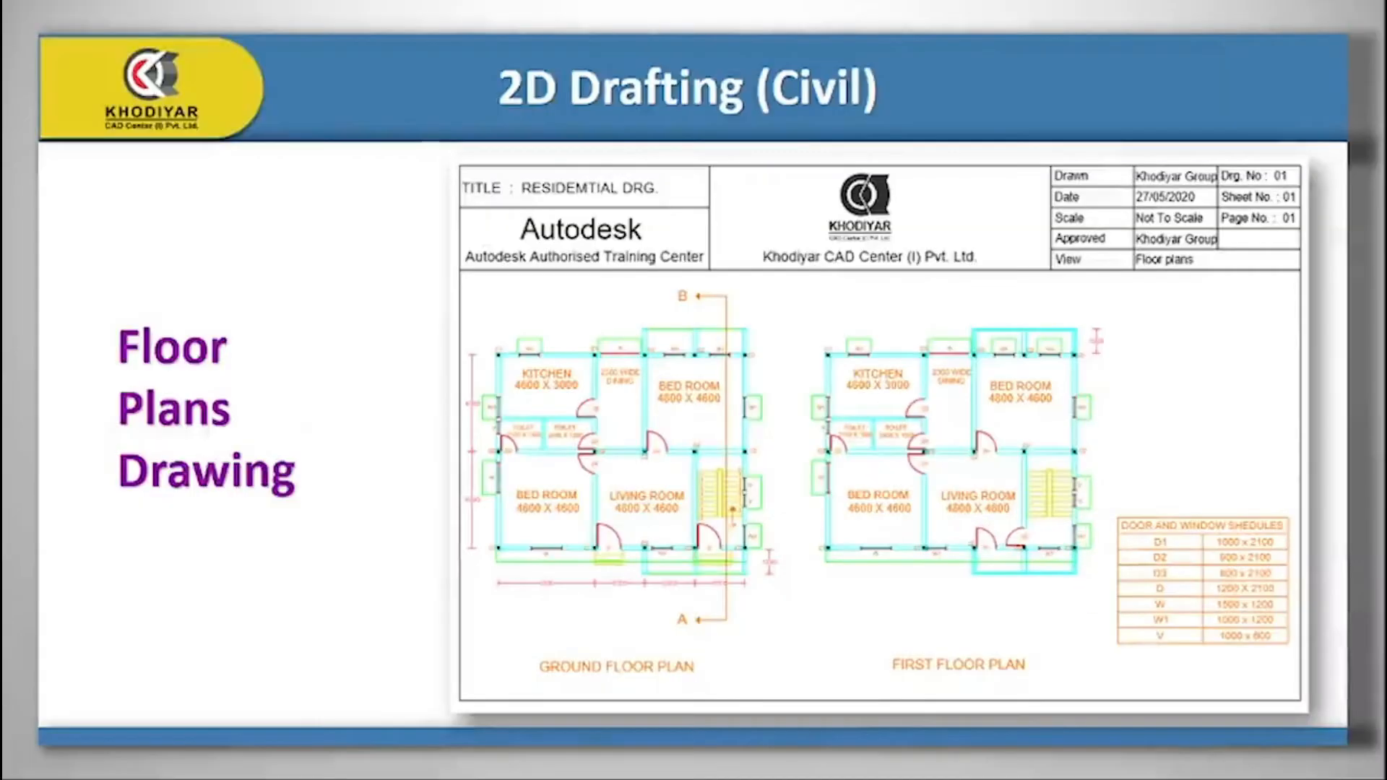
{"action": "key", "text": "Right"}
{"action": "key", "text": "Left"}
{"action": "key", "text": "Left"}
{"action": "key", "text": "Left"}
{"action": "key", "text": "Left"}
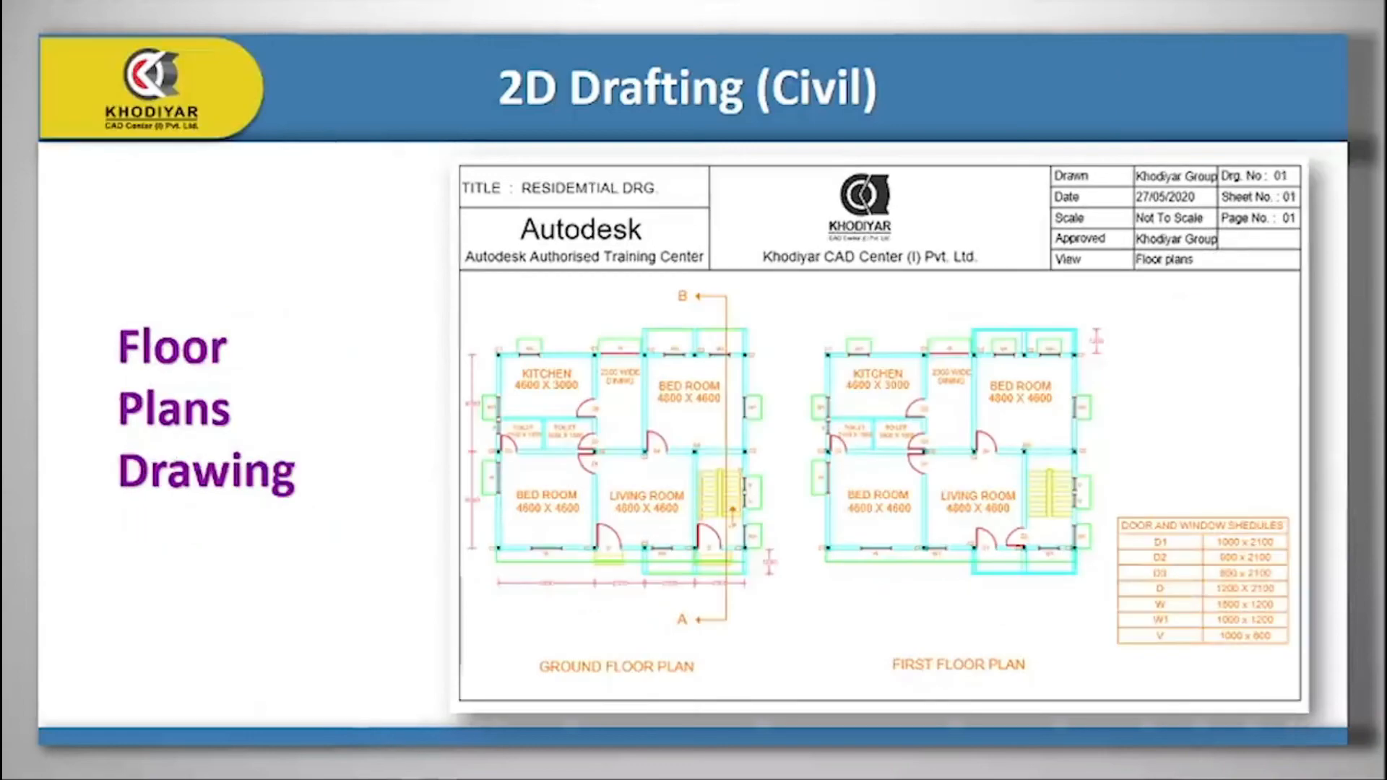
{"action": "key", "text": "Left"}
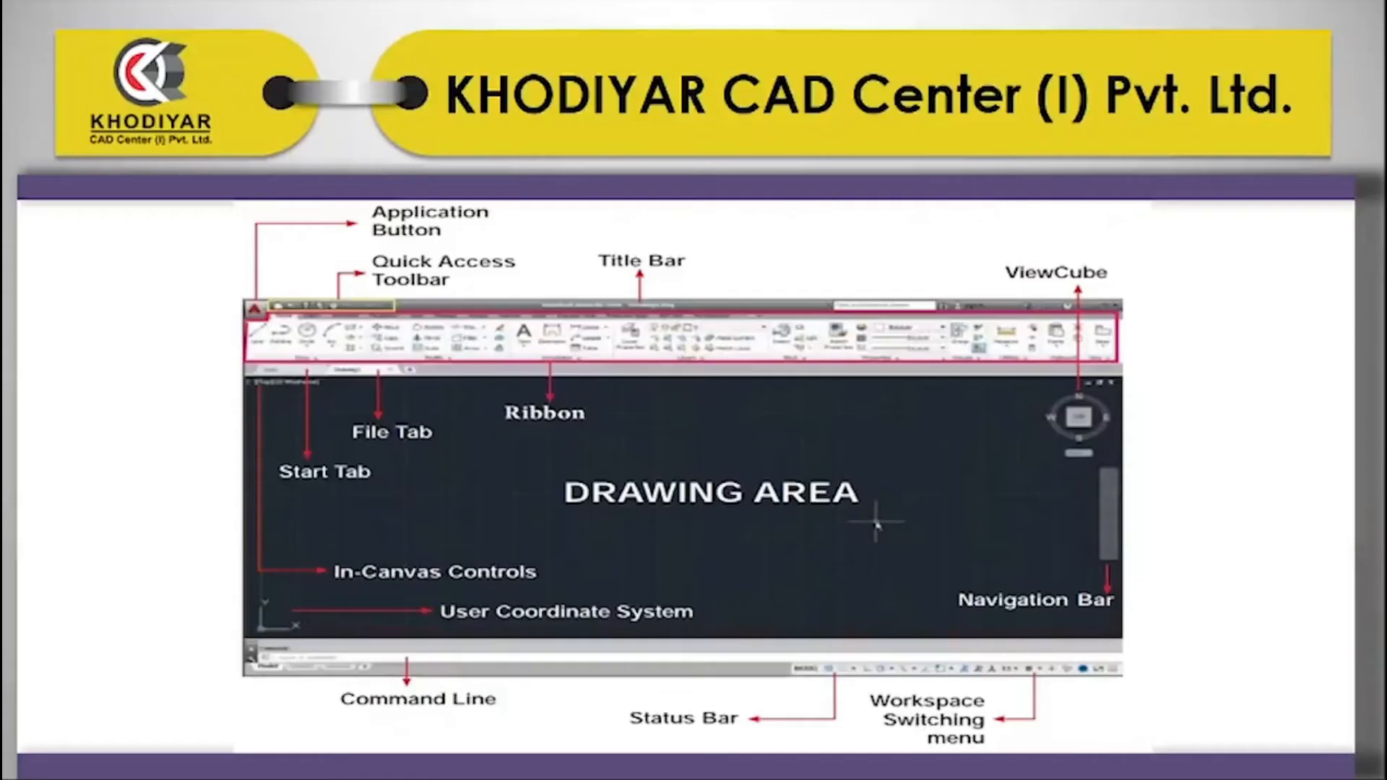
{"action": "key", "text": "Right"}
{"action": "key", "text": "Right"}
{"action": "key", "text": "Left"}
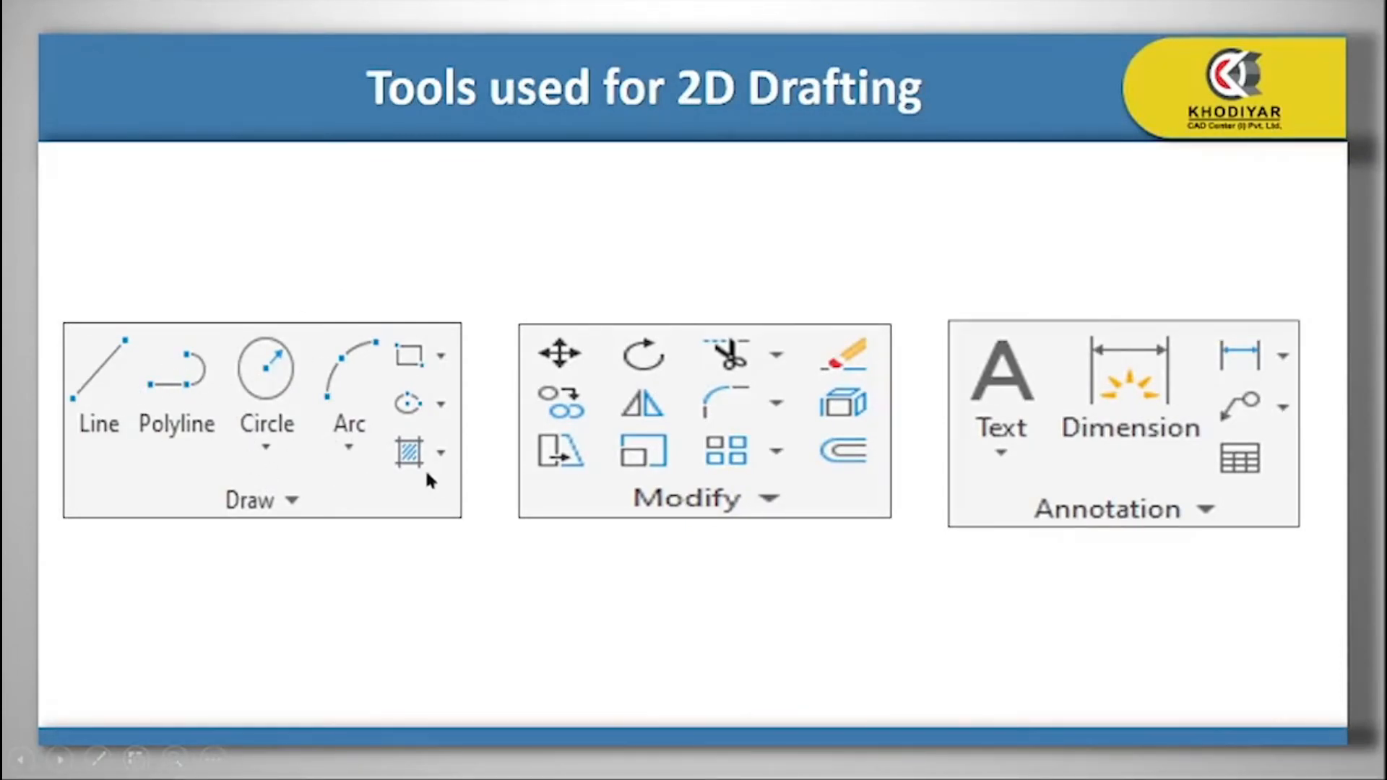
{"action": "key", "text": "Left"}
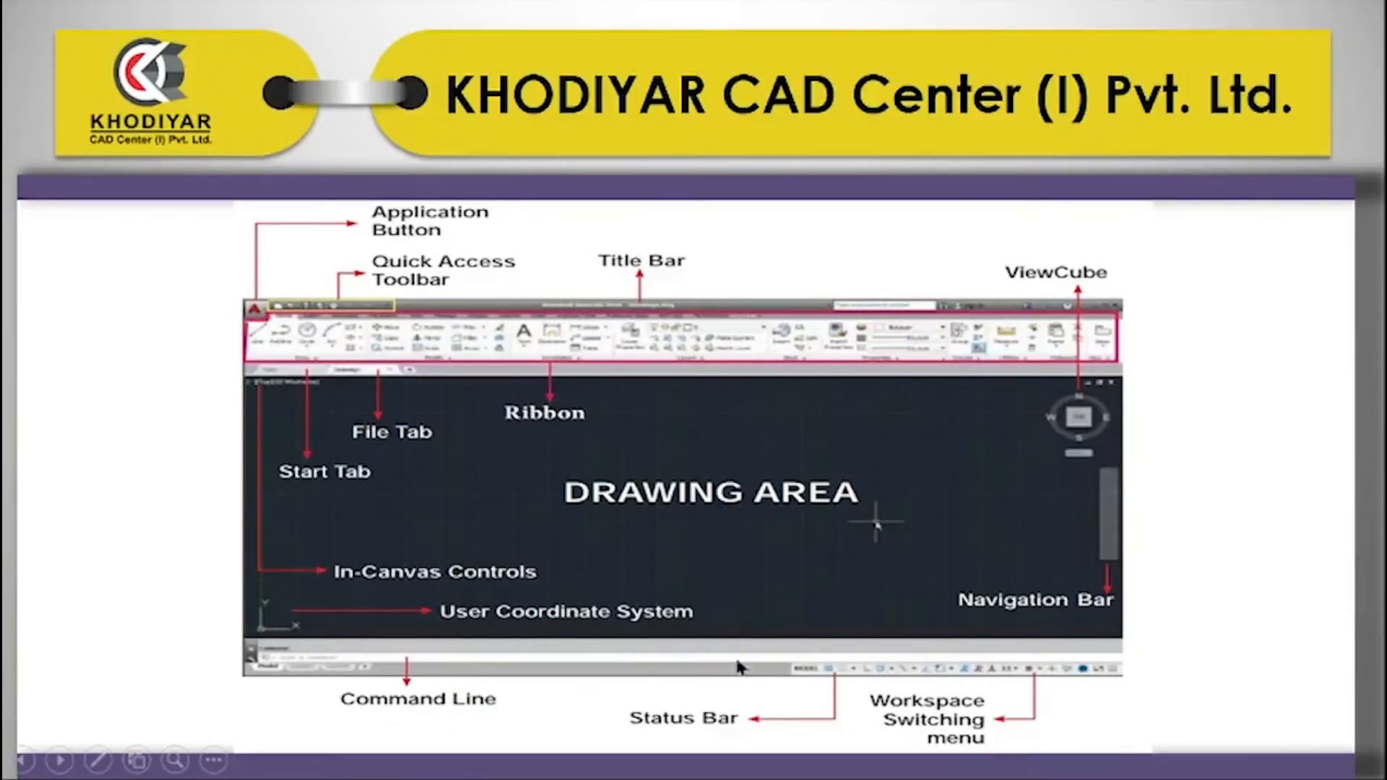
{"action": "key", "text": "alt+Tab"}
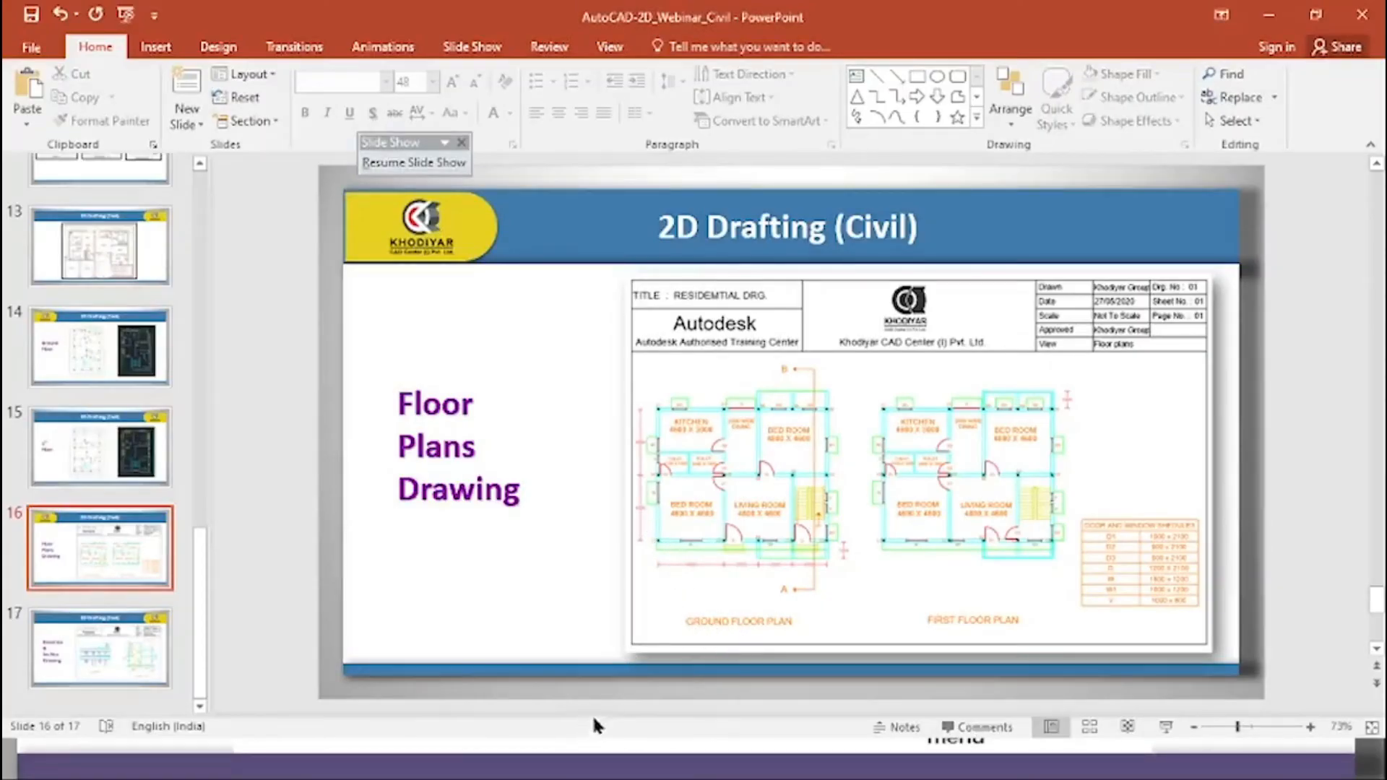
{"action": "key", "text": "alt+Tab"}
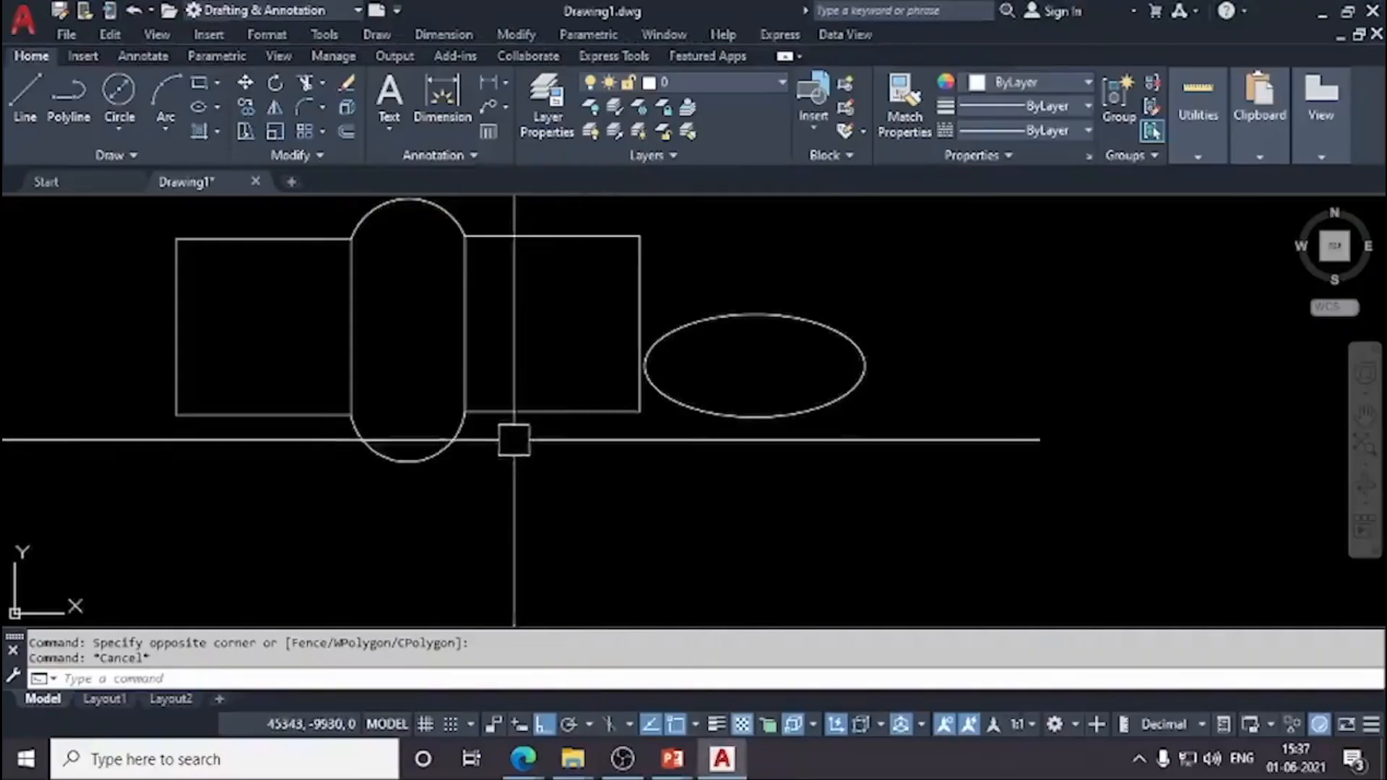
Step: Erase both squares, the two arcs and the ellipse with one window selection
{"action": "scroll", "coordinate": [512, 438], "scroll_direction": "down", "scroll_amount": 2}
{"action": "middle_click_drag", "start_coordinate": [663, 493], "coordinate": [598, 484]}
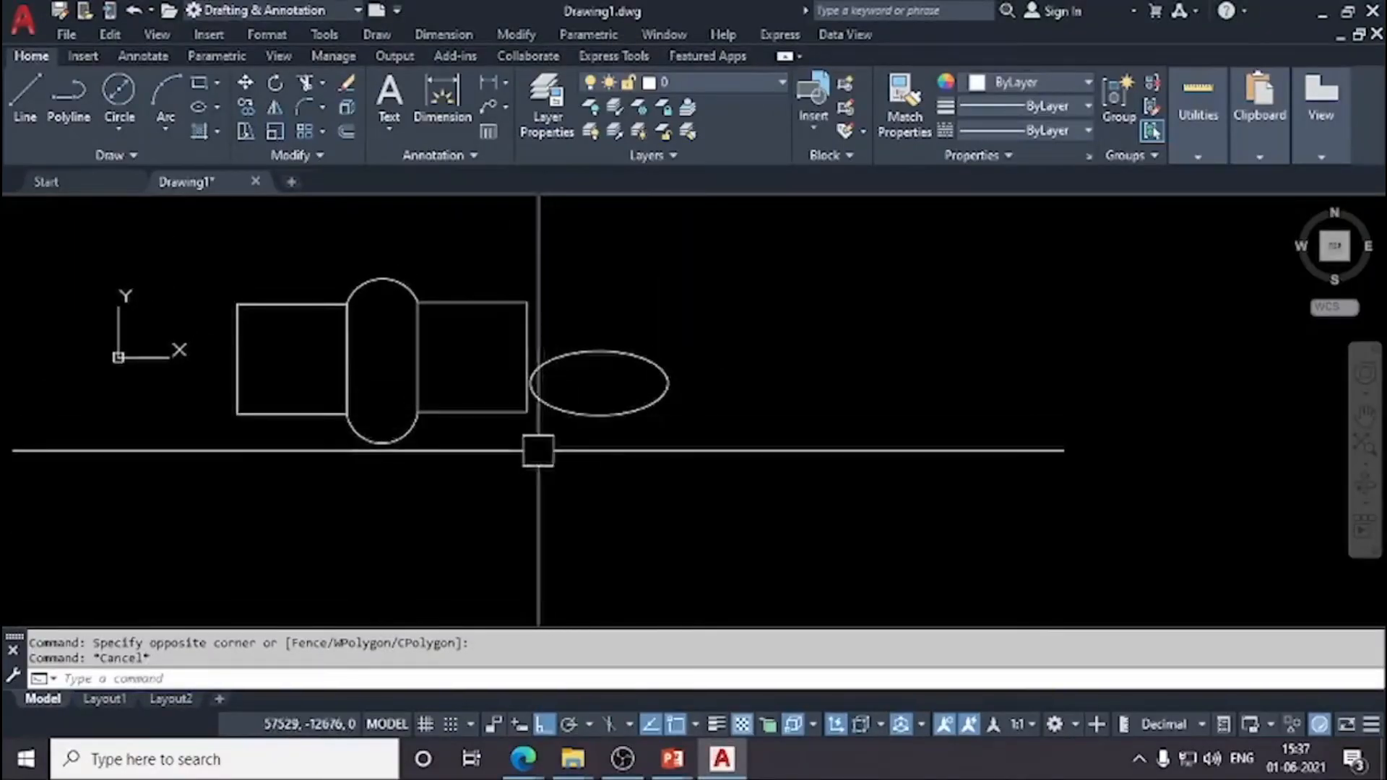
{"action": "middle_click_drag", "start_coordinate": [536, 449], "coordinate": [580, 444]}
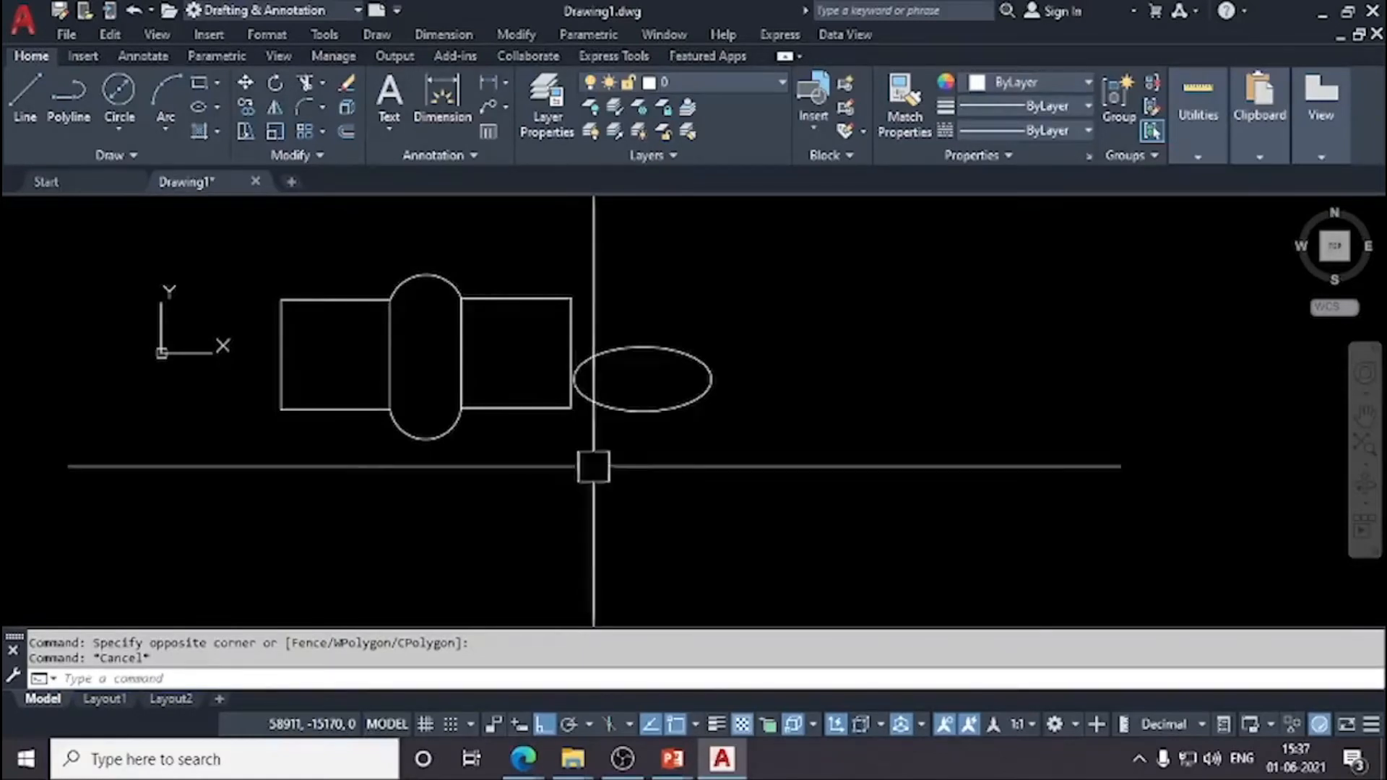
{"action": "middle_click_drag", "start_coordinate": [797, 436], "coordinate": [727, 425]}
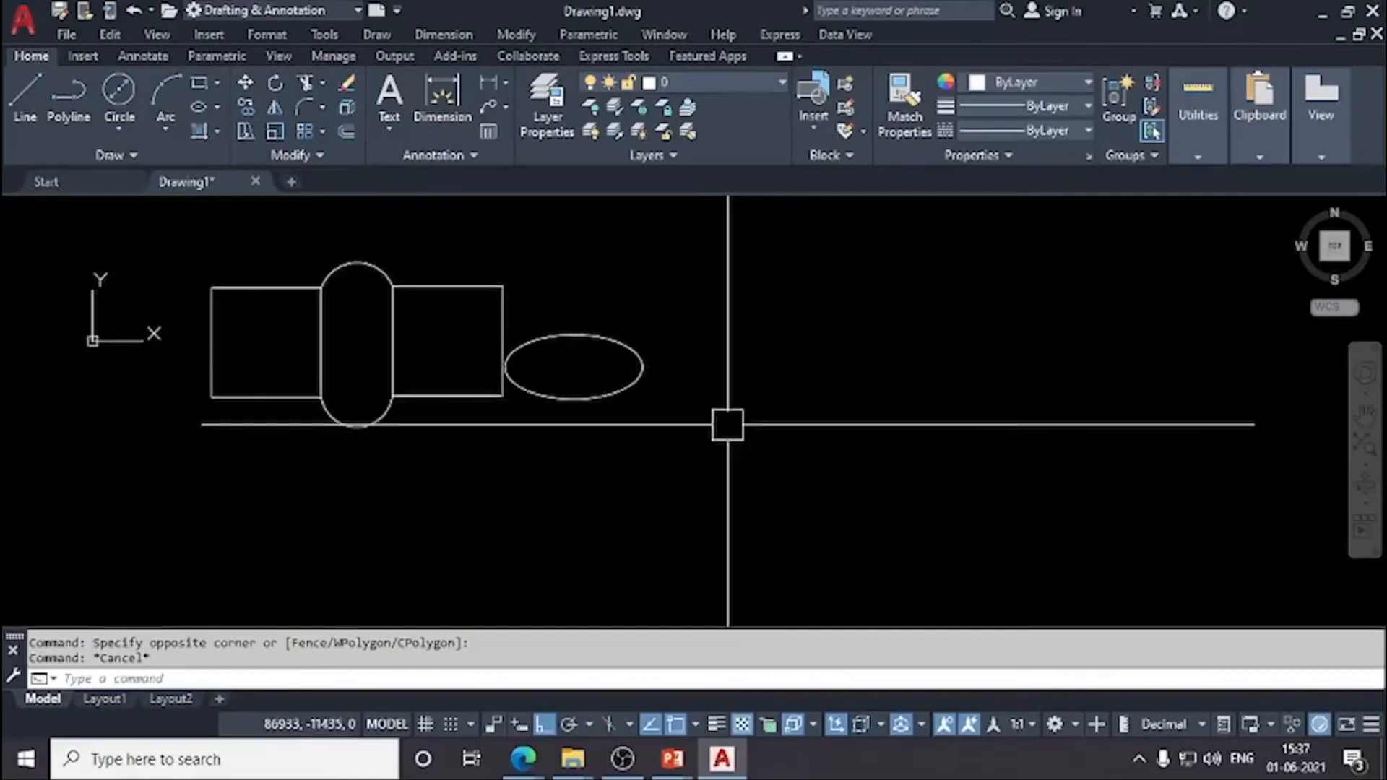
{"action": "scroll", "coordinate": [727, 425], "scroll_direction": "down", "scroll_amount": 2}
{"action": "scroll", "coordinate": [523, 380], "scroll_direction": "up", "scroll_amount": 2}
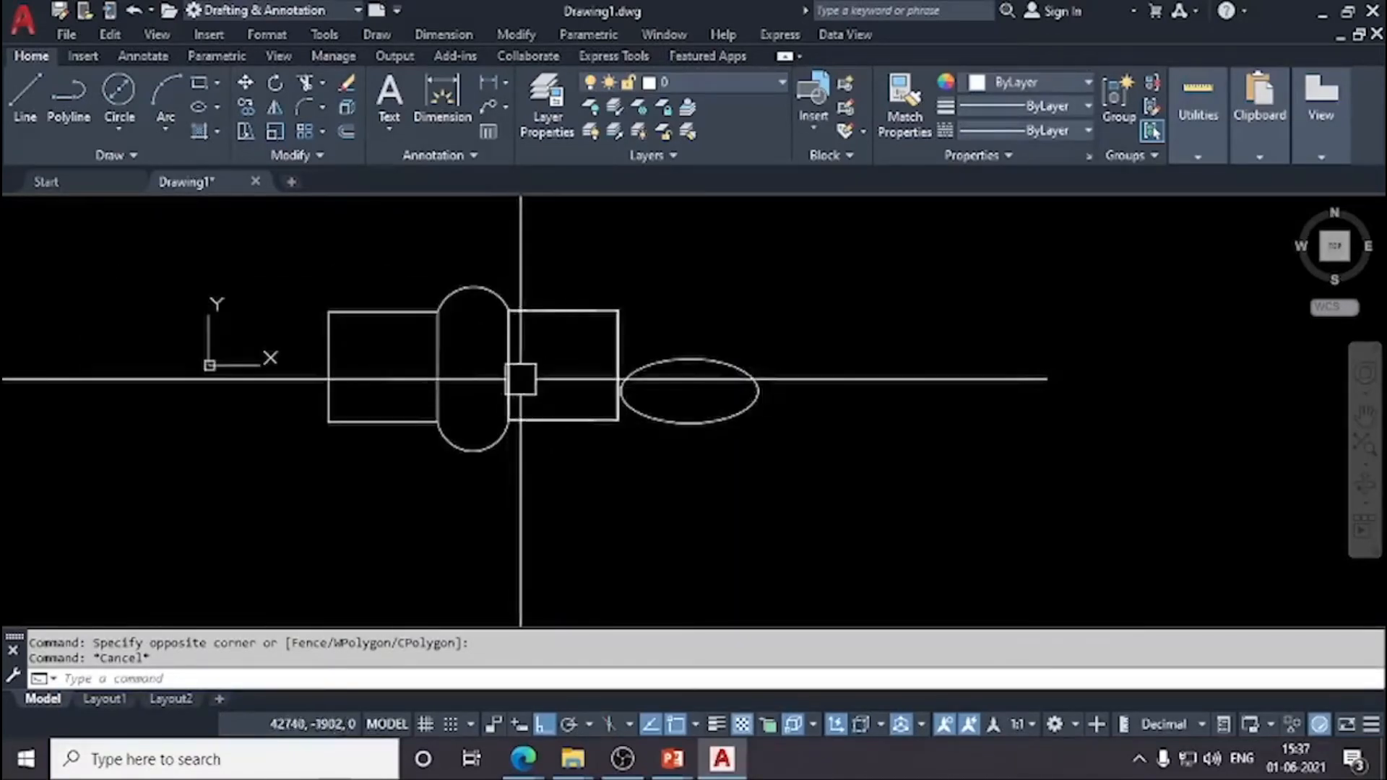
{"action": "scroll", "coordinate": [552, 375], "scroll_direction": "up", "scroll_amount": 2}
{"action": "middle_click_drag", "start_coordinate": [552, 375], "coordinate": [598, 404]}
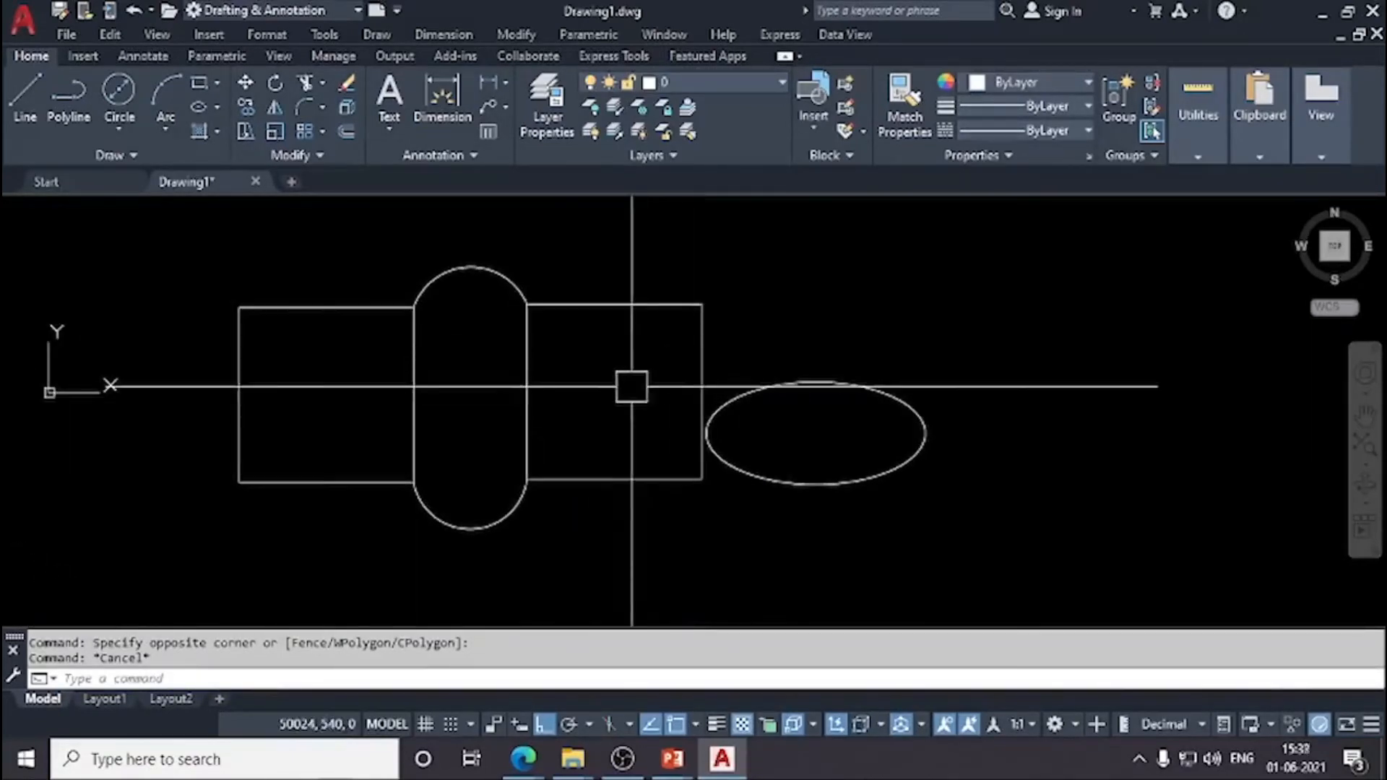
{"action": "left_click", "coordinate": [169, 224]}
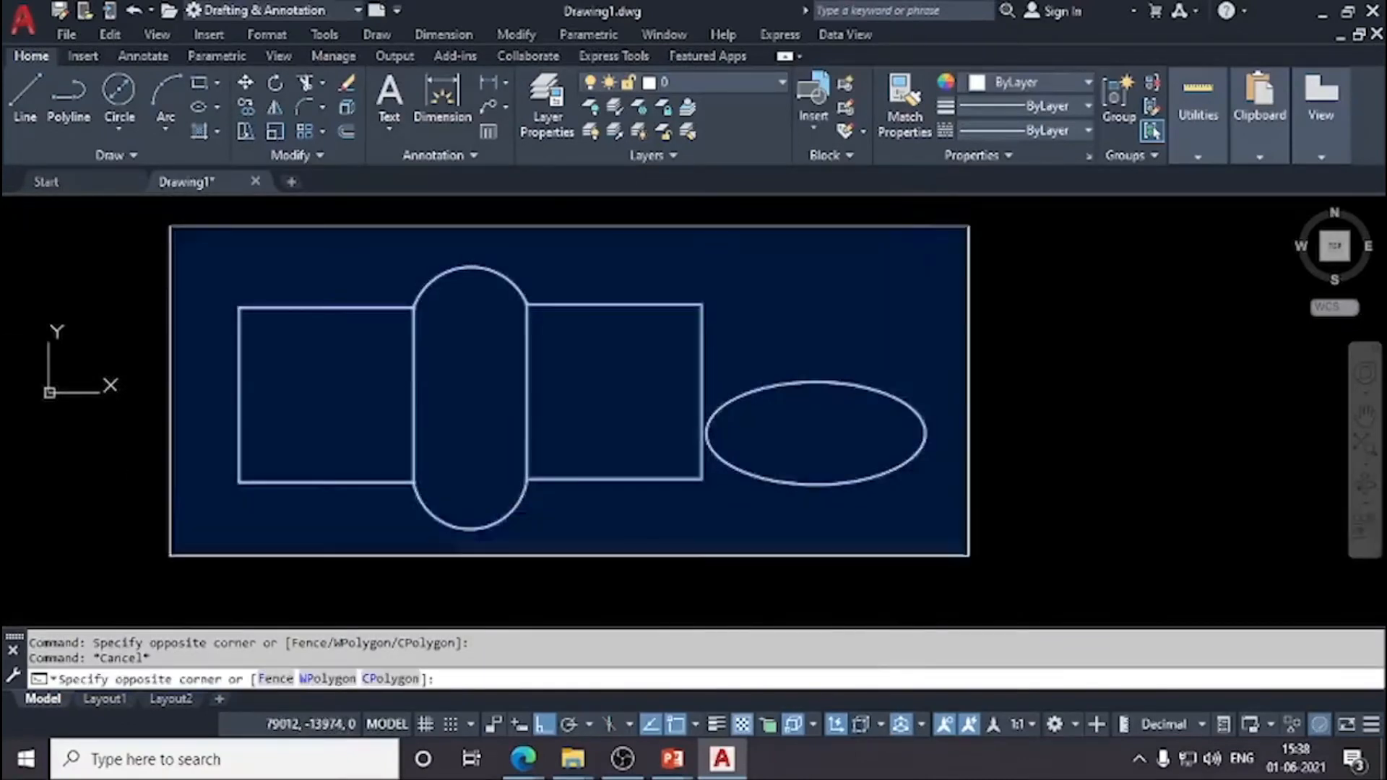
{"action": "left_click", "coordinate": [970, 558]}
{"action": "key", "text": "Delete"}
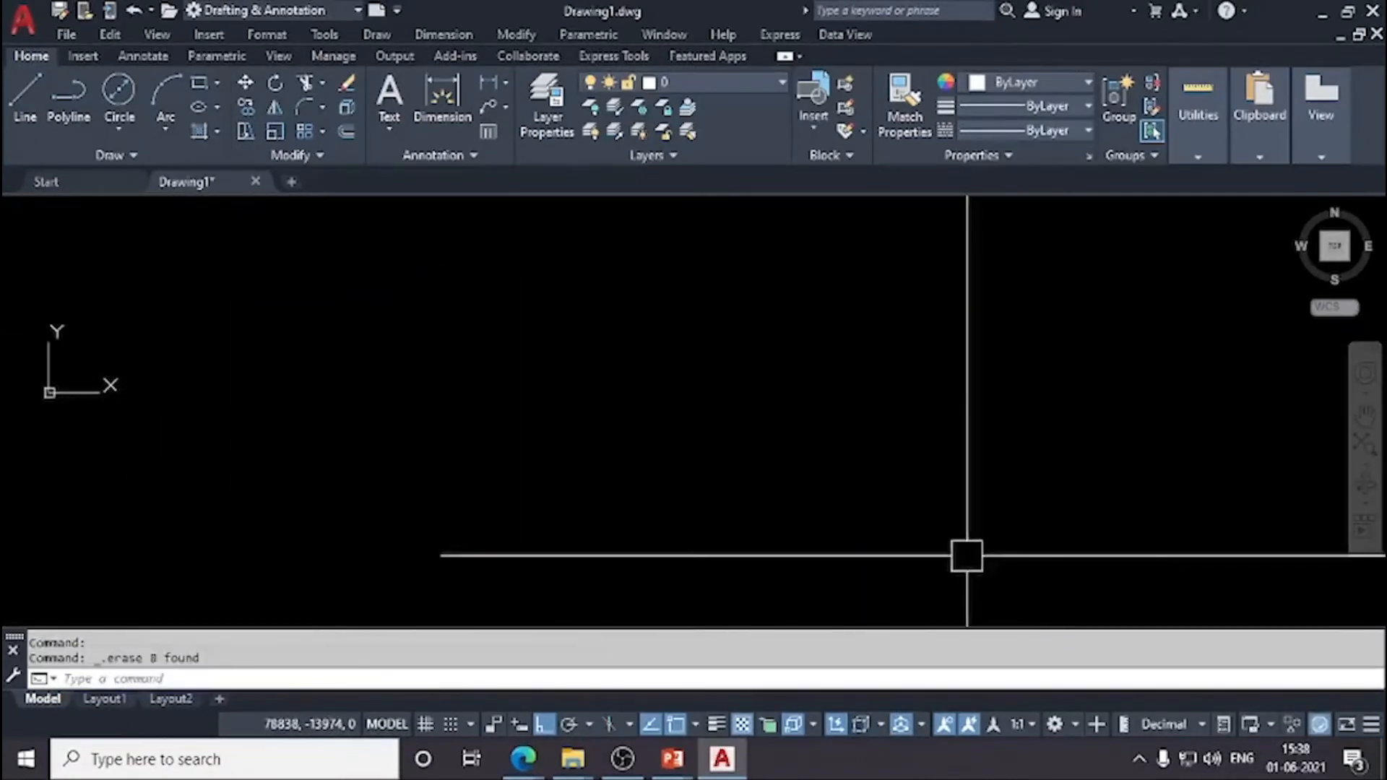
Step: Annotate the sketched room rectangle on screen with a width of 4000 and a vertical dimension line marked 7,000
{"action": "scroll", "coordinate": [355, 325], "scroll_direction": "down", "scroll_amount": 2}
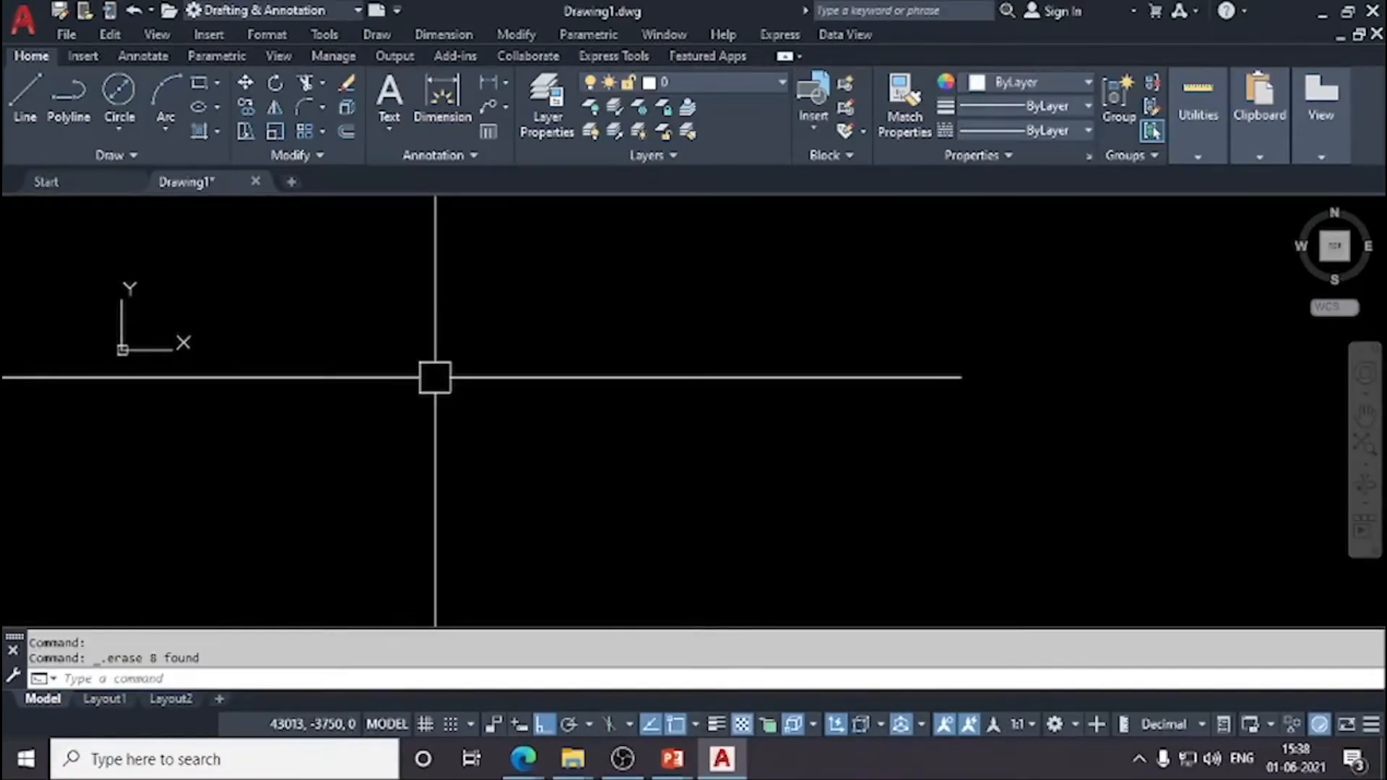
{"action": "middle_click_drag", "start_coordinate": [485, 370], "coordinate": [460, 346]}
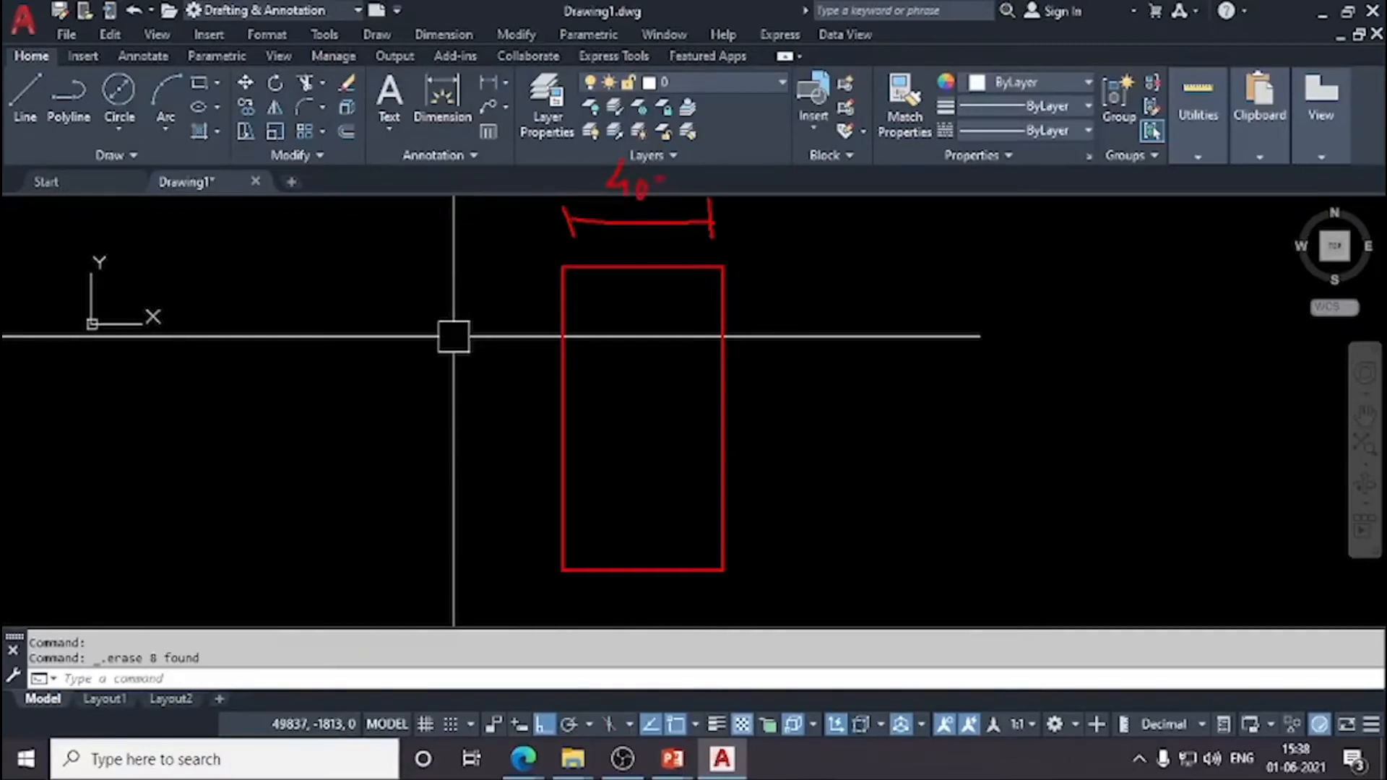
{"action": "mouse_move", "coordinate": [758, 268]}
{"action": "left_mouse_down"}
{"action": "mouse_move", "coordinate": [808, 265]}
{"action": "mouse_move", "coordinate": [798, 569]}
{"action": "left_mouse_up"}
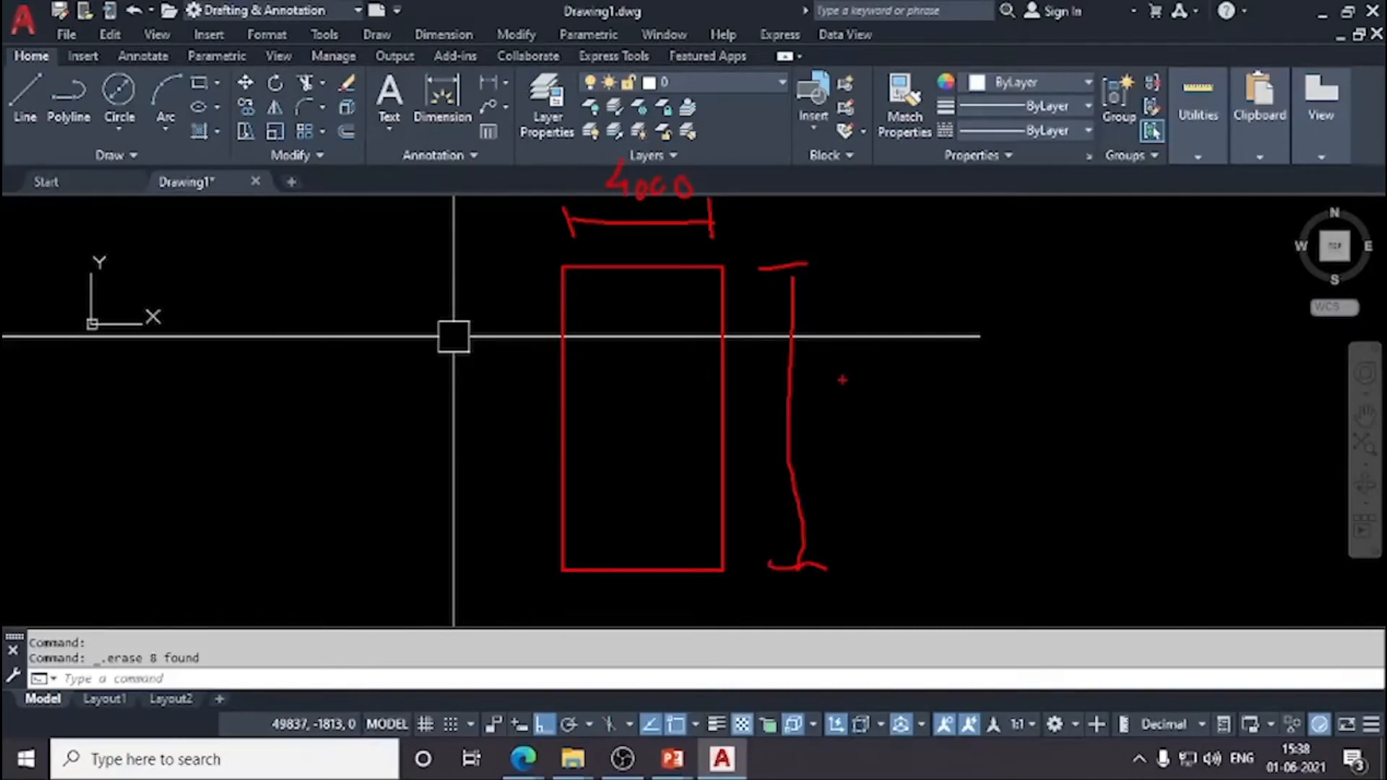
{"action": "mouse_move", "coordinate": [812, 378]}
{"action": "left_mouse_down"}
{"action": "mouse_move", "coordinate": [825, 417]}
{"action": "mouse_move", "coordinate": [889, 397]}
{"action": "left_mouse_up"}
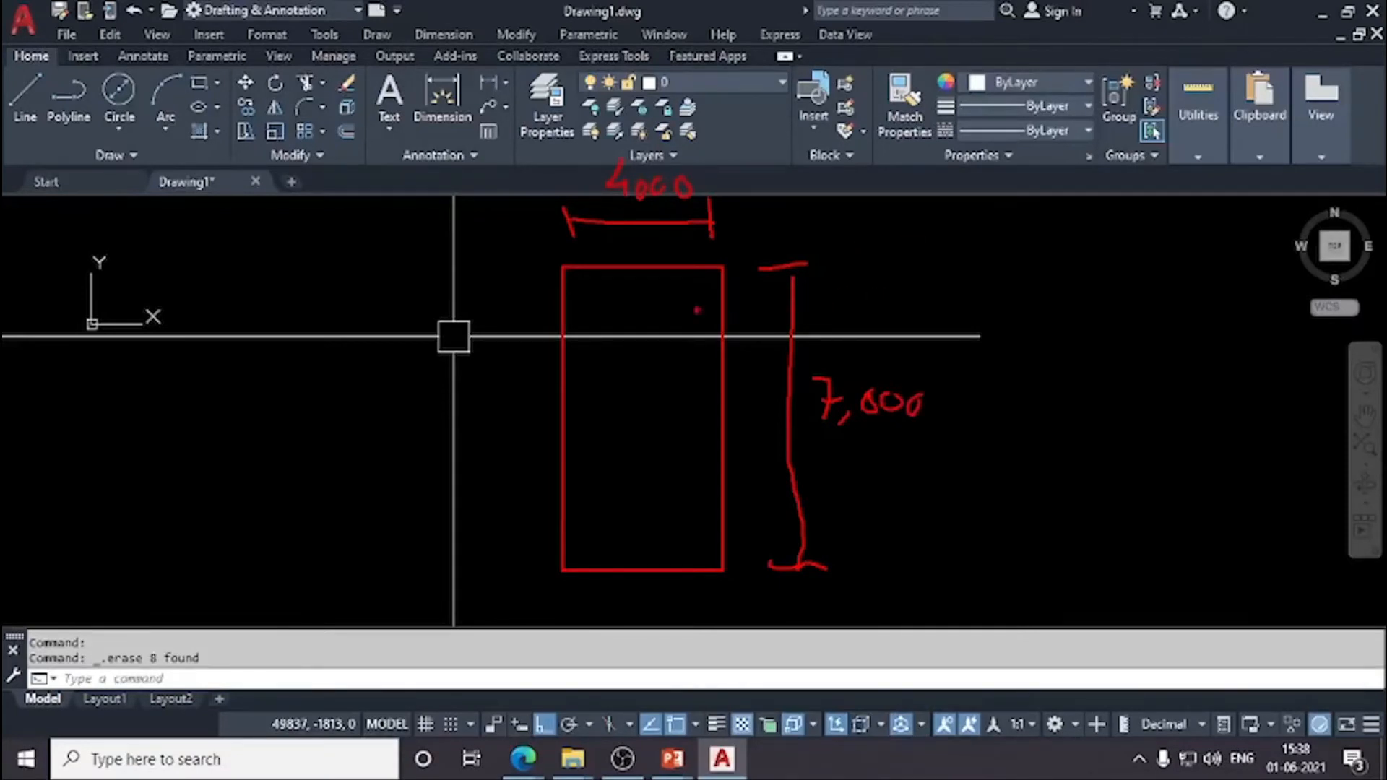
Step: Handwrite the wall thickness notes beside the room sketch: external 230 mm and internal 115 mm, underlining both
{"action": "mouse_move", "coordinate": [909, 245]}
{"action": "left_mouse_down"}
{"action": "mouse_move", "coordinate": [923, 292]}
{"action": "mouse_move", "coordinate": [943, 289]}
{"action": "left_mouse_up"}
{"action": "mouse_move", "coordinate": [954, 252]}
{"action": "left_mouse_down"}
{"action": "mouse_move", "coordinate": [983, 260]}
{"action": "mouse_move", "coordinate": [976, 288]}
{"action": "mouse_move", "coordinate": [1033, 253]}
{"action": "mouse_move", "coordinate": [1154, 244]}
{"action": "left_mouse_up"}
{"action": "left_click_drag", "start_coordinate": [884, 156], "coordinate": [876, 207]}
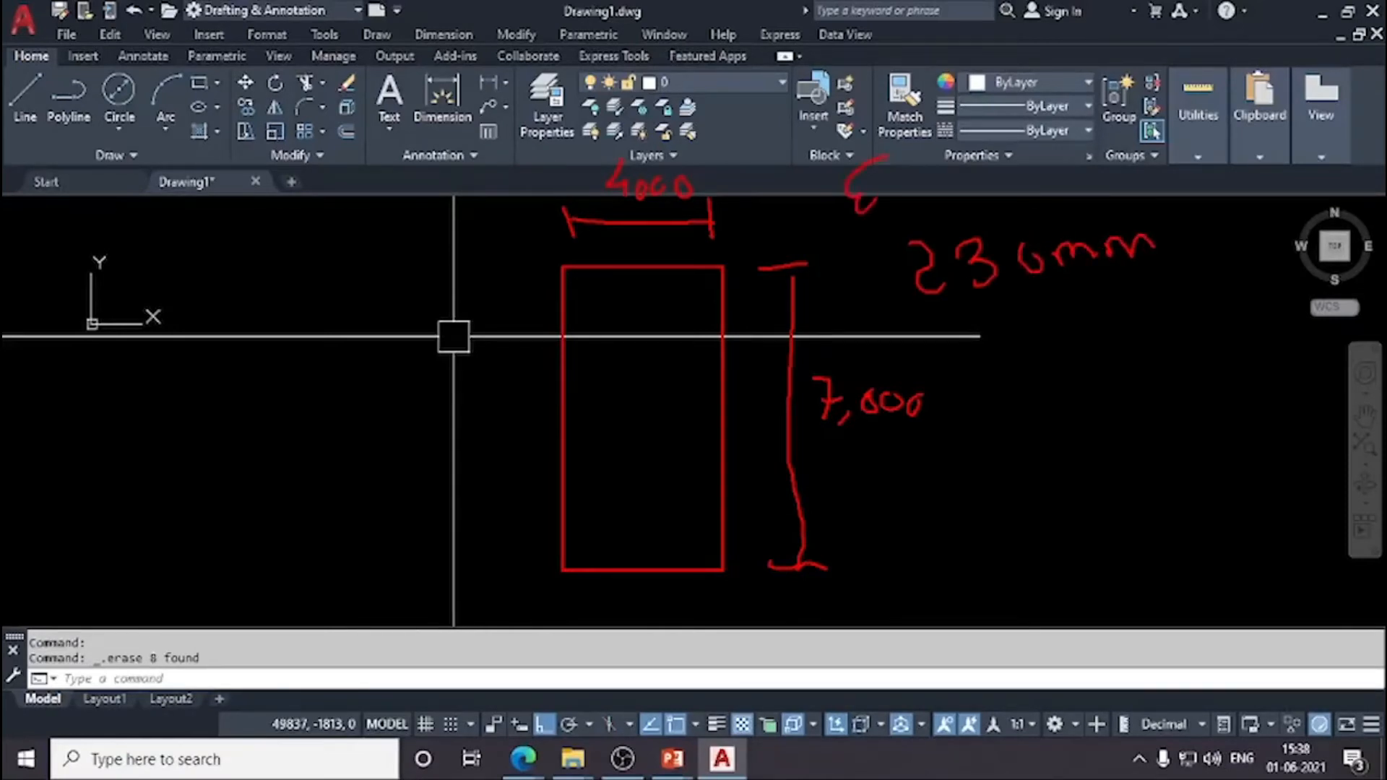
{"action": "left_click_drag", "start_coordinate": [968, 324], "coordinate": [1123, 307]}
{"action": "left_click_drag", "start_coordinate": [967, 400], "coordinate": [1008, 394]}
{"action": "mouse_move", "coordinate": [1006, 414]}
{"action": "left_mouse_down"}
{"action": "mouse_move", "coordinate": [1002, 443]}
{"action": "mouse_move", "coordinate": [1055, 431]}
{"action": "left_mouse_up"}
{"action": "left_click_drag", "start_coordinate": [1072, 409], "coordinate": [1109, 405]}
{"action": "mouse_move", "coordinate": [1121, 383]}
{"action": "left_mouse_down"}
{"action": "mouse_move", "coordinate": [1129, 407]}
{"action": "mouse_move", "coordinate": [1170, 372]}
{"action": "mouse_move", "coordinate": [1217, 370]}
{"action": "mouse_move", "coordinate": [1267, 323]}
{"action": "left_mouse_up"}
{"action": "mouse_move", "coordinate": [1131, 434]}
{"action": "left_mouse_down"}
{"action": "mouse_move", "coordinate": [1232, 403]}
{"action": "mouse_move", "coordinate": [1264, 418]}
{"action": "left_mouse_up"}
{"action": "left_click_drag", "start_coordinate": [1208, 421], "coordinate": [1189, 437]}
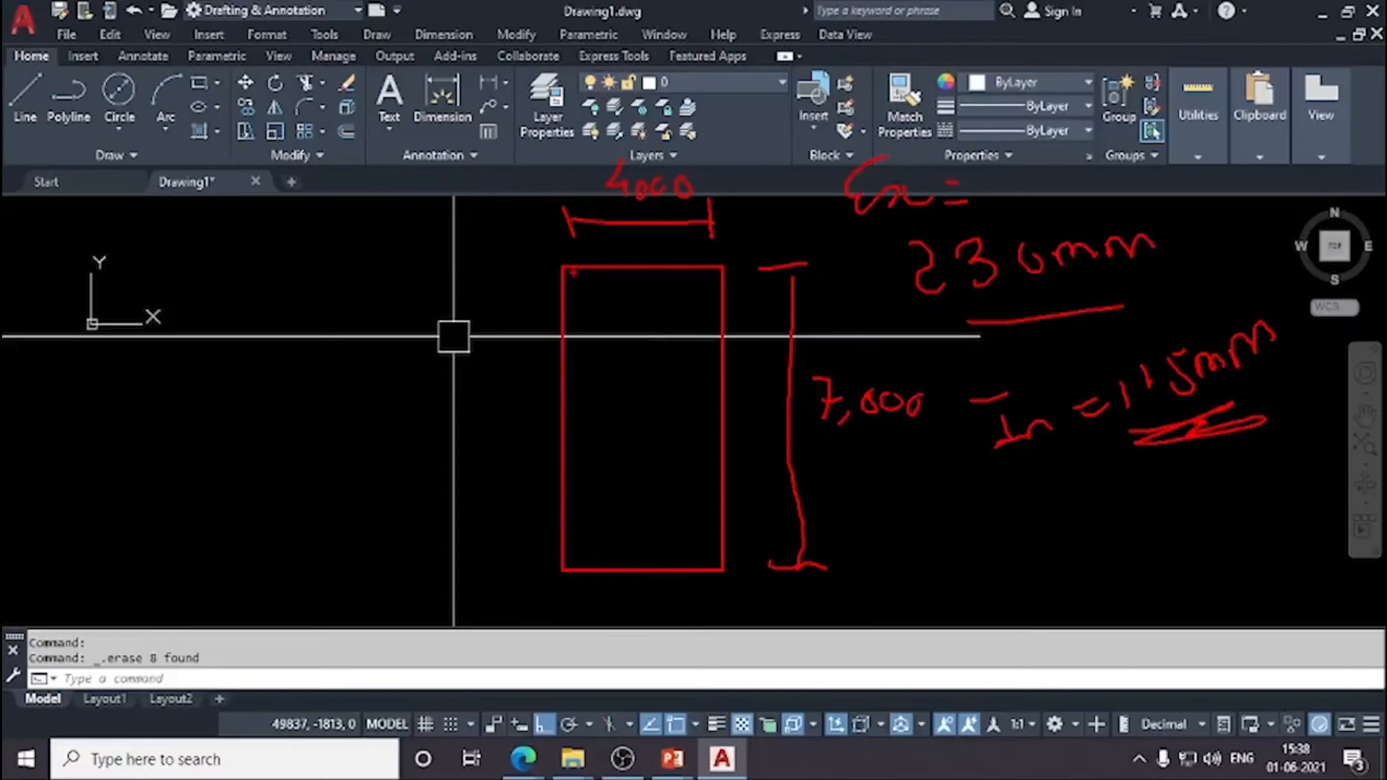
Step: Sketch the inner wall outline, two partition lines and a circle in the room annotation, and clear all on-screen markings
{"action": "left_click_drag", "start_coordinate": [571, 279], "coordinate": [710, 560]}
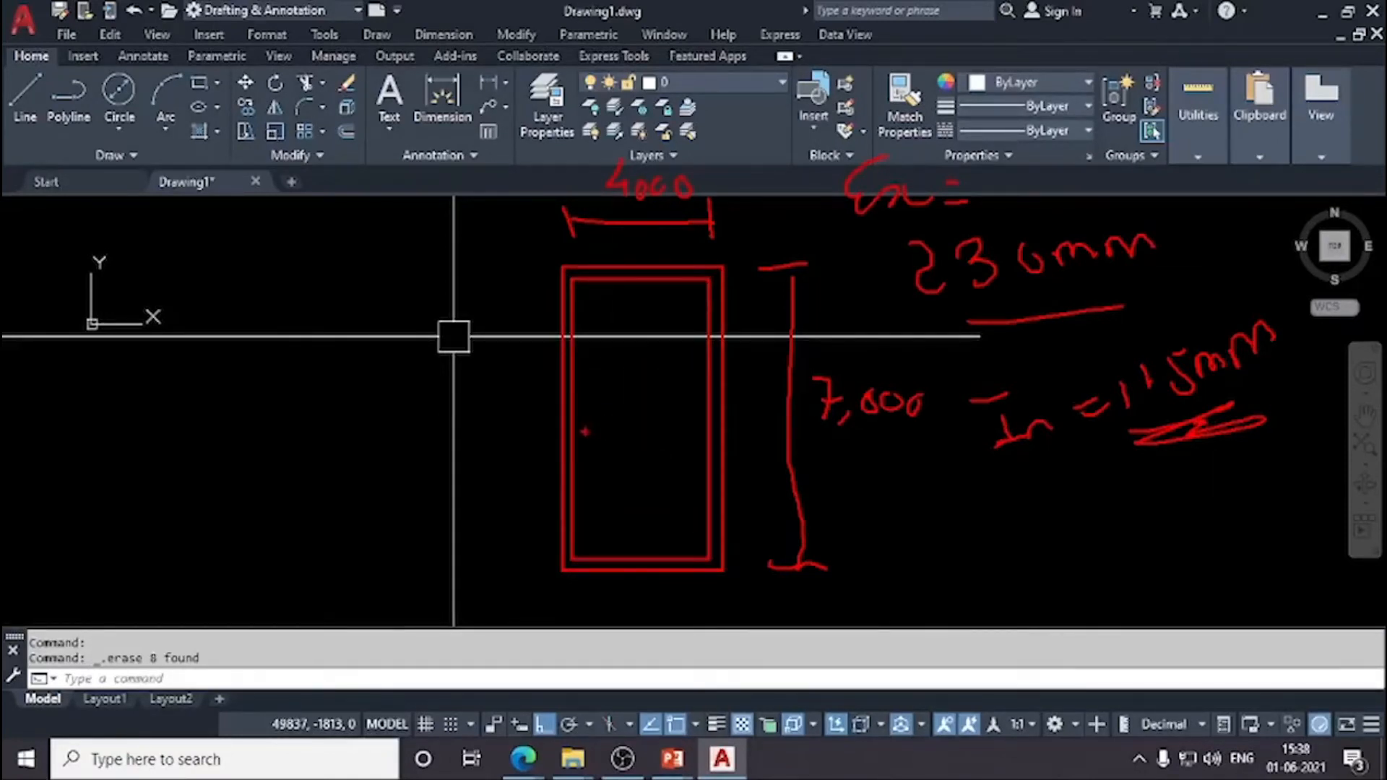
{"action": "mouse_move", "coordinate": [591, 427]}
{"action": "left_mouse_down"}
{"action": "mouse_move", "coordinate": [644, 433]}
{"action": "mouse_move", "coordinate": [653, 455]}
{"action": "left_mouse_up"}
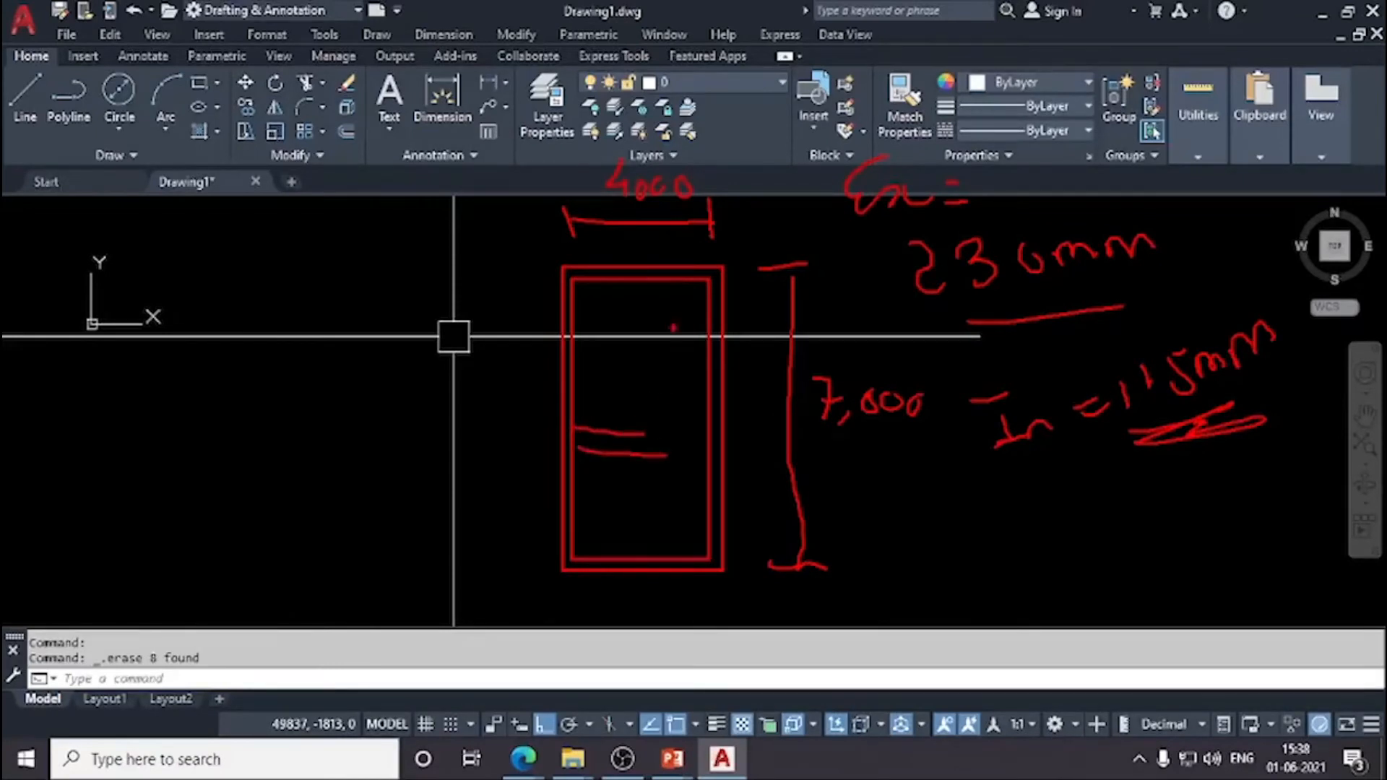
{"action": "mouse_move", "coordinate": [663, 289]}
{"action": "left_mouse_down"}
{"action": "mouse_move", "coordinate": [640, 338]}
{"action": "mouse_move", "coordinate": [690, 303]}
{"action": "left_mouse_up"}
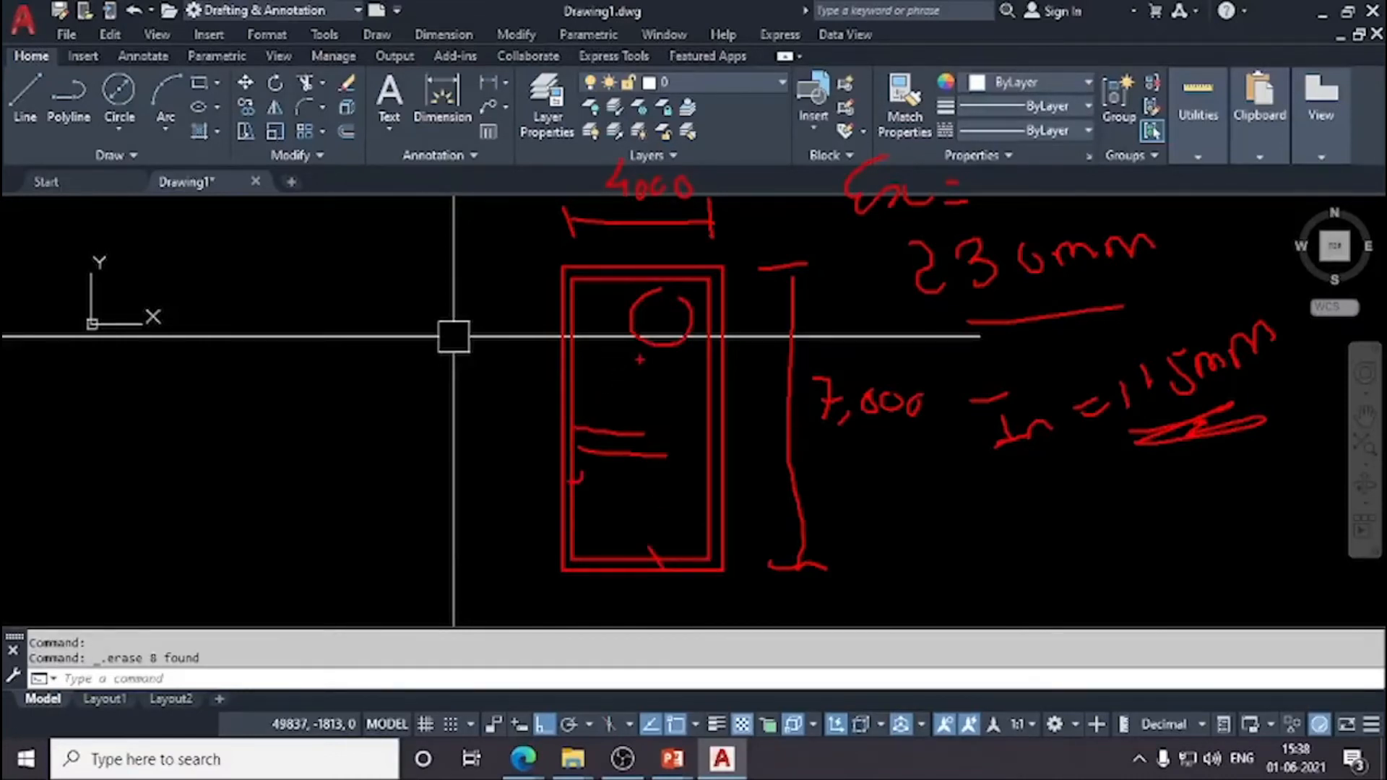
{"action": "key", "text": "Escape"}
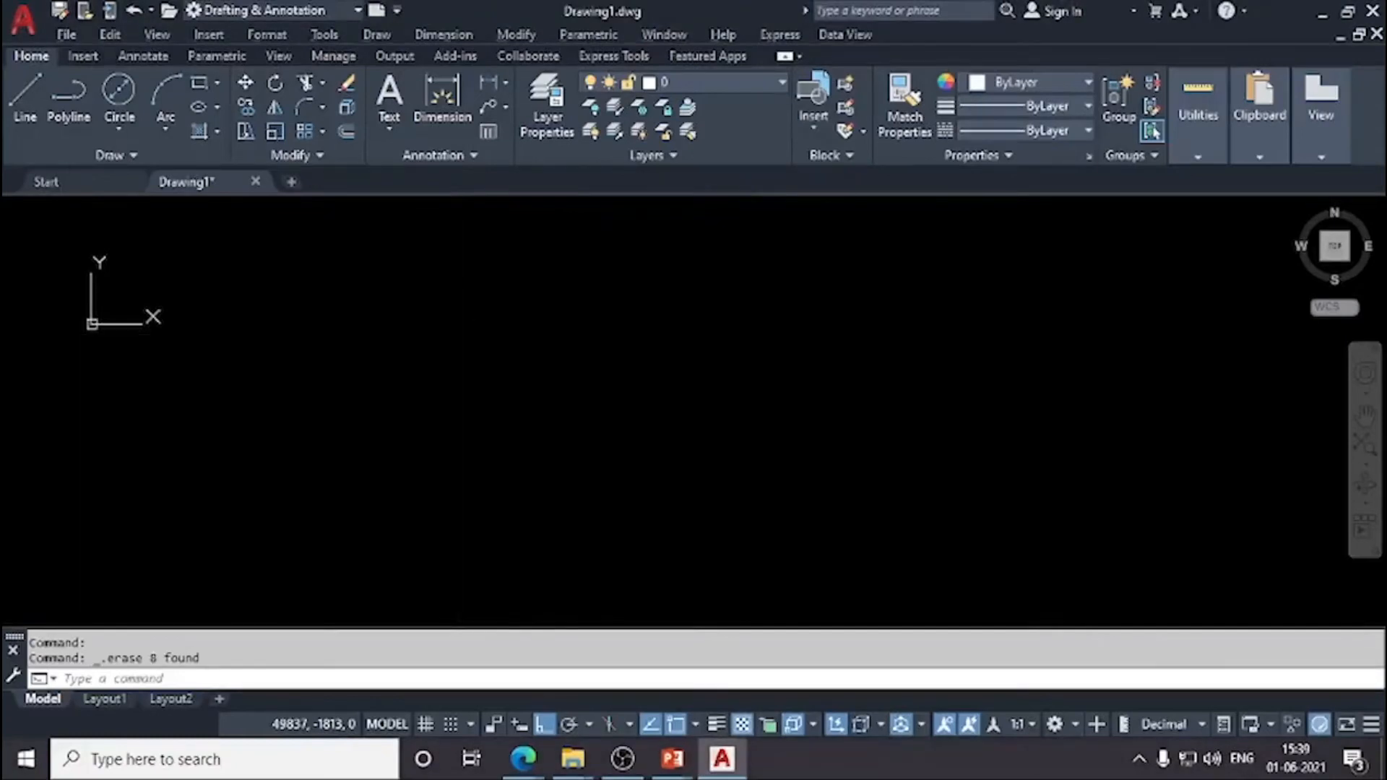
{"action": "key", "text": "alt+Tab"}
{"action": "key", "text": "alt+Tab"}
{"action": "key", "text": "alt+Tab"}
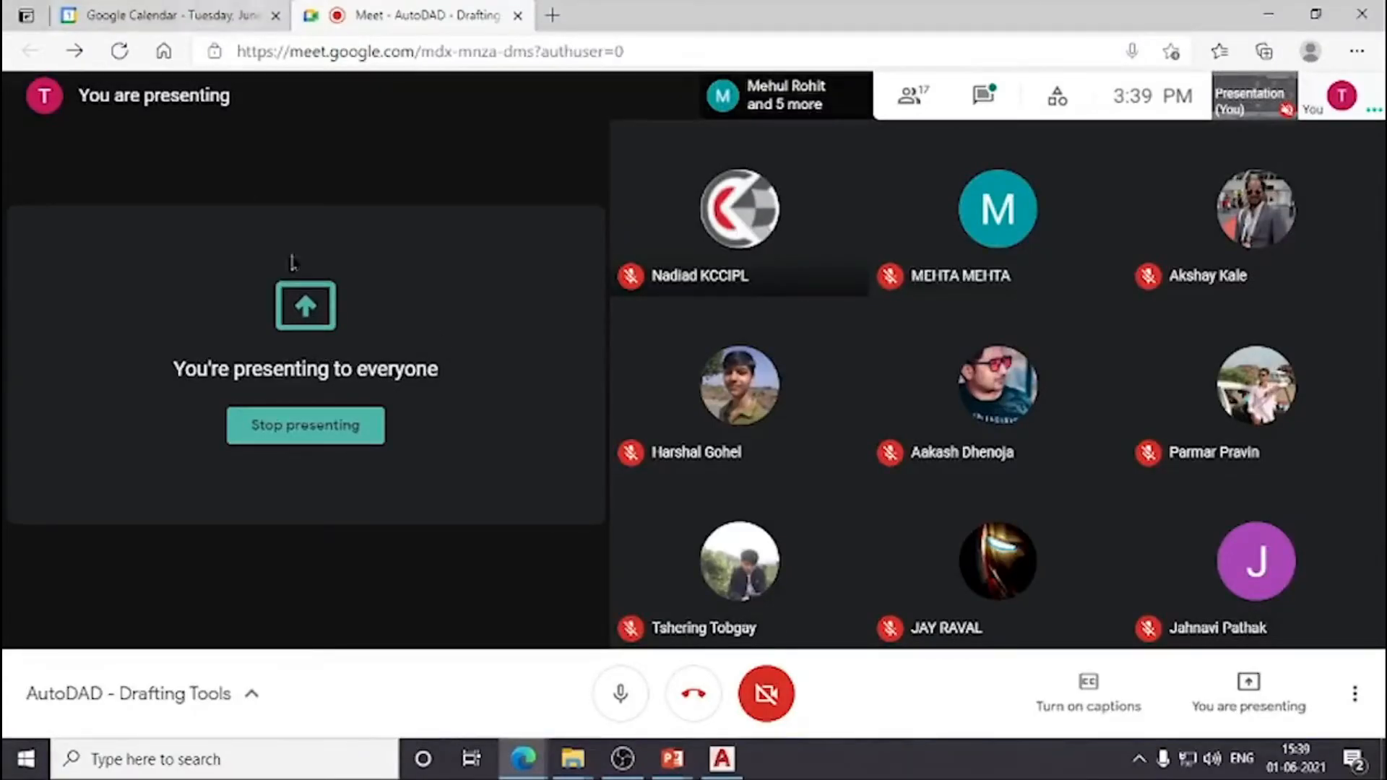
{"action": "key", "text": "alt+Tab"}
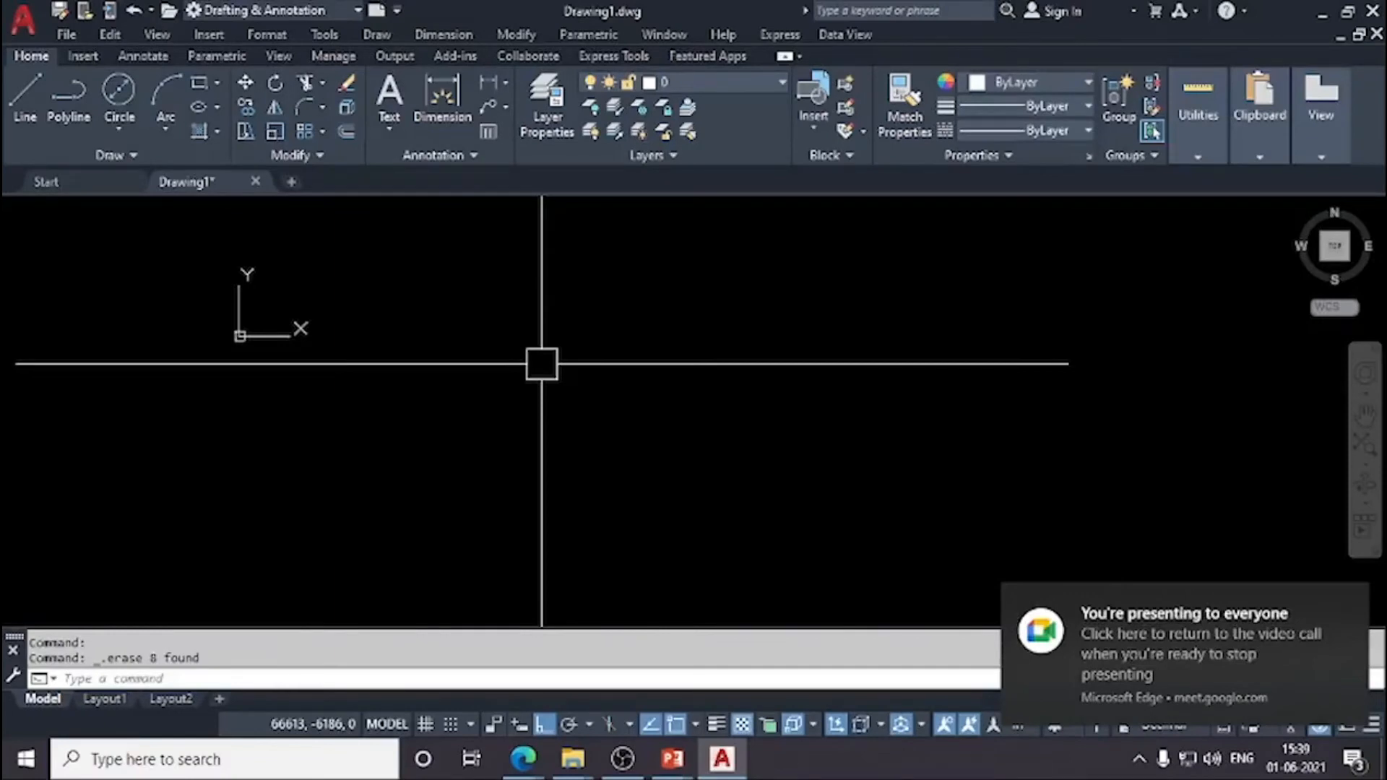
Step: Check the drawing's length type, precision and insertion scale in the drawing units settings, and accept them
{"action": "type", "text": "UN"}
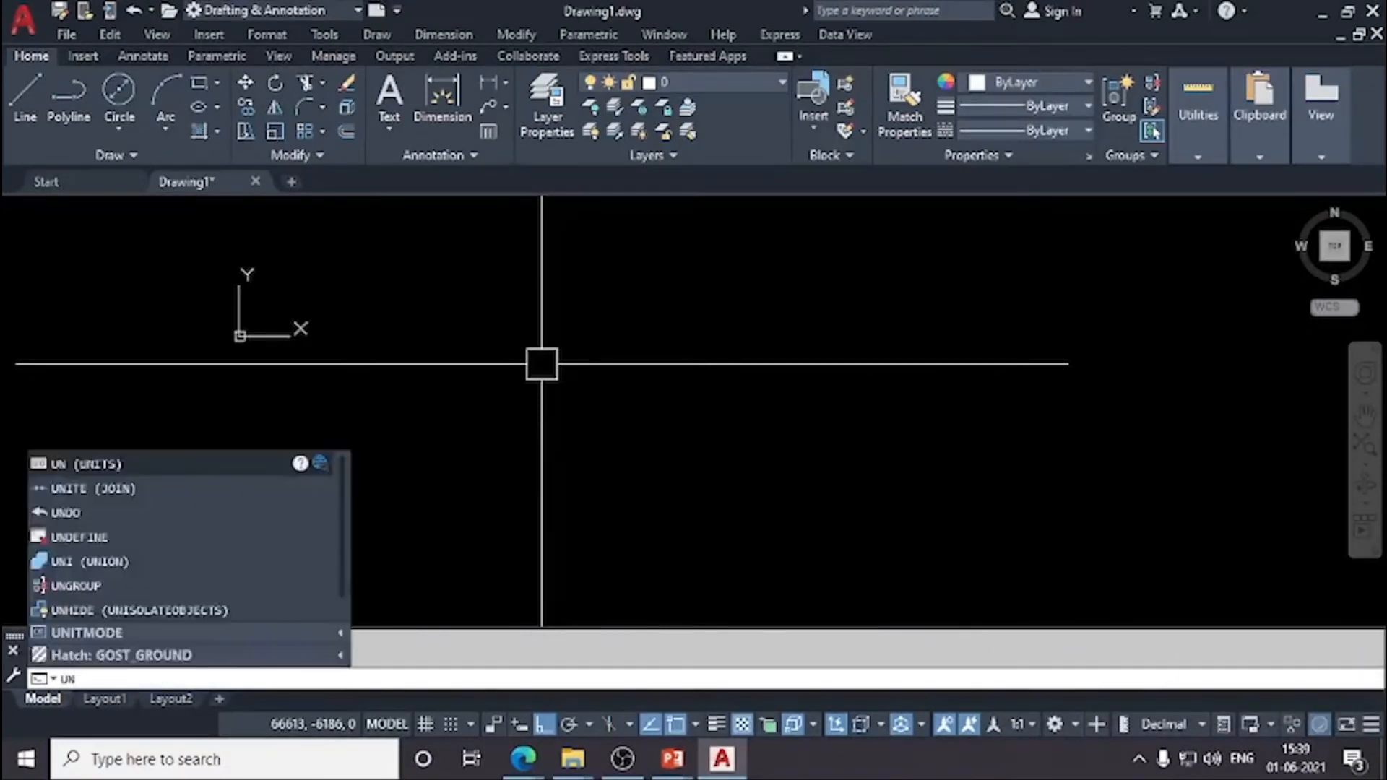
{"action": "key", "text": "Return"}
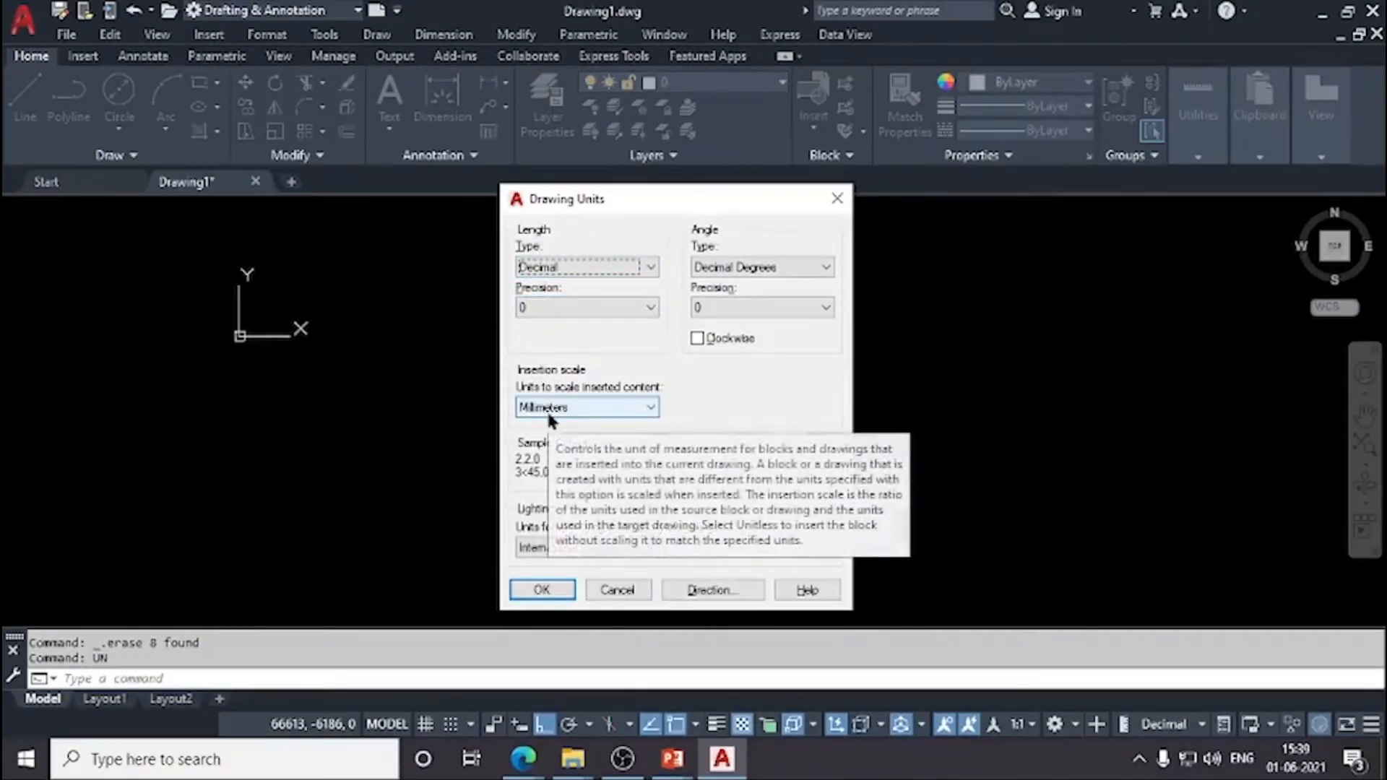
{"action": "left_click", "coordinate": [560, 591]}
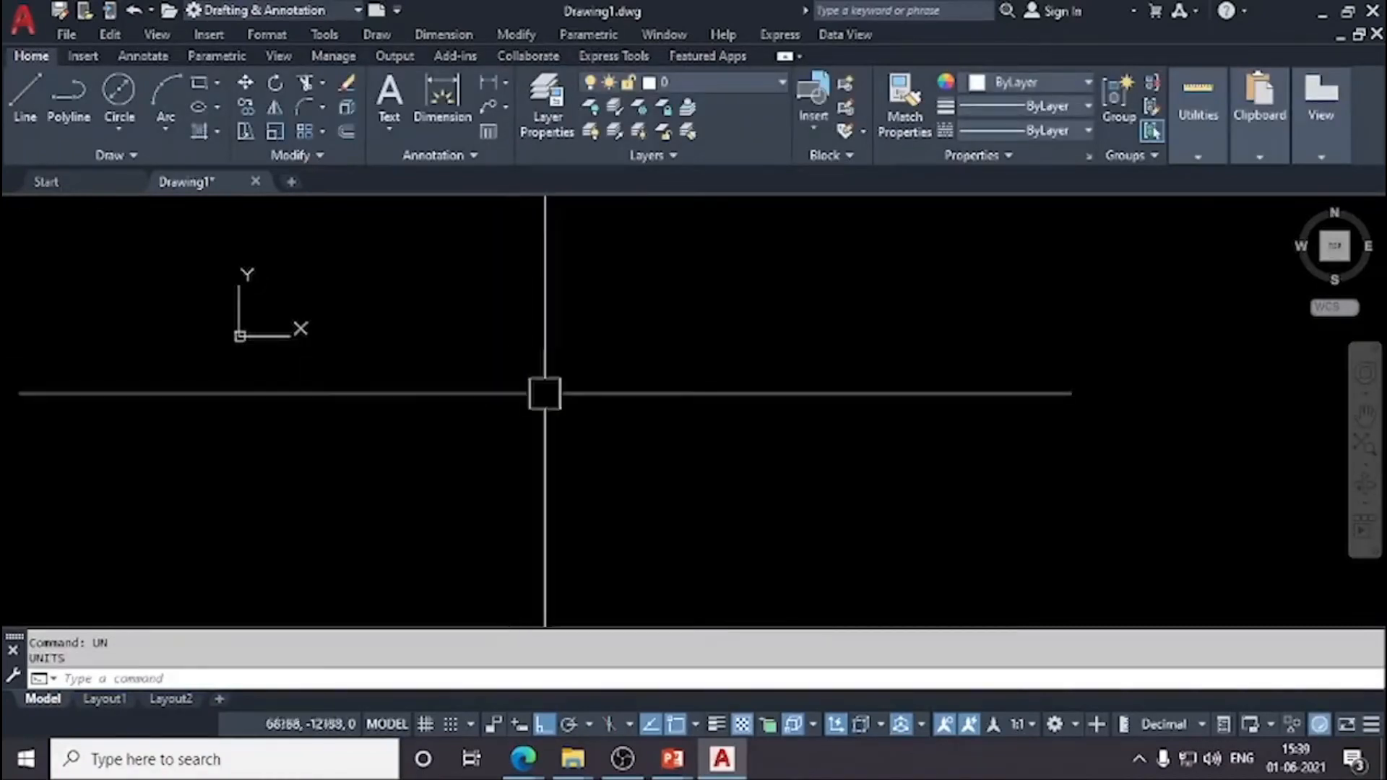
Step: Draw a rectangle by dimensions for the room outline, with a length of 4000 and a width of 7000
{"action": "left_click", "coordinate": [204, 92]}
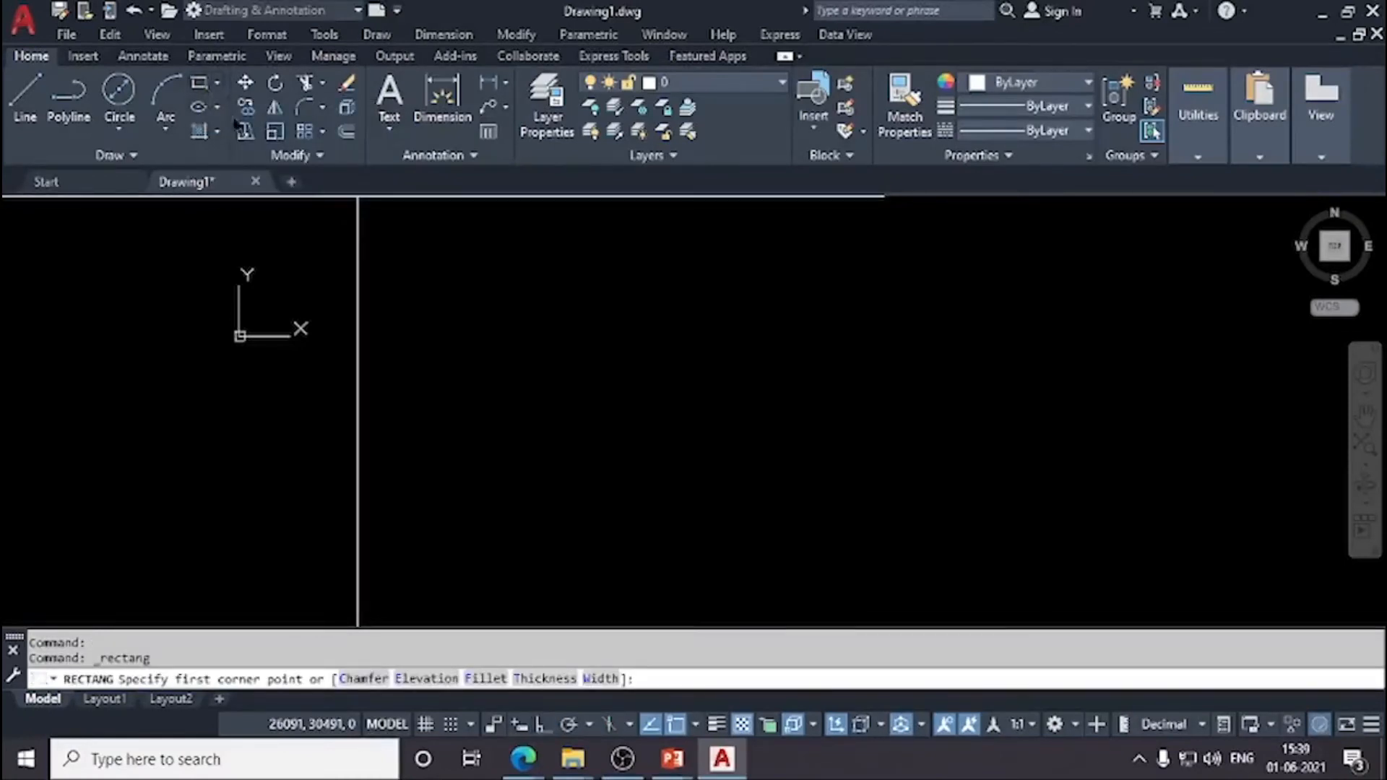
{"action": "left_click", "coordinate": [469, 273]}
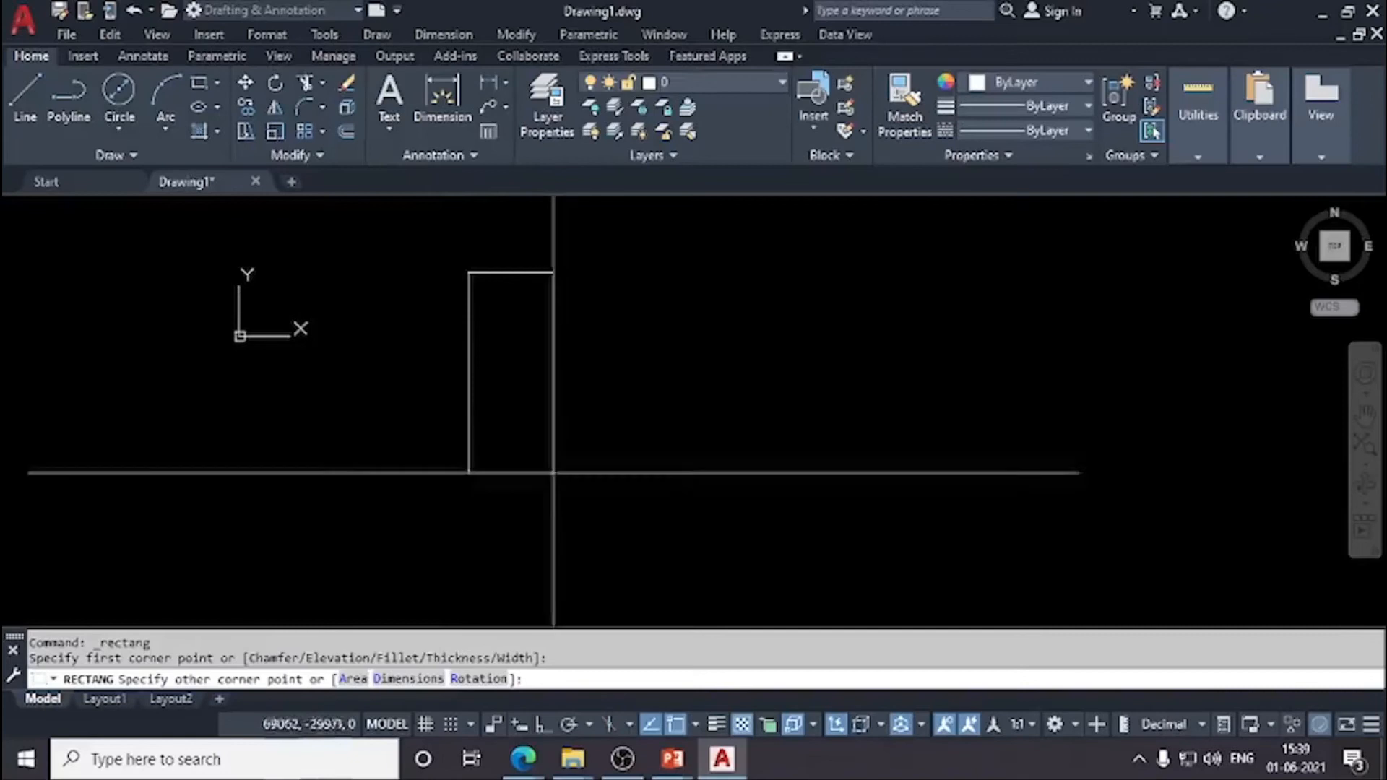
{"action": "left_click", "coordinate": [419, 683]}
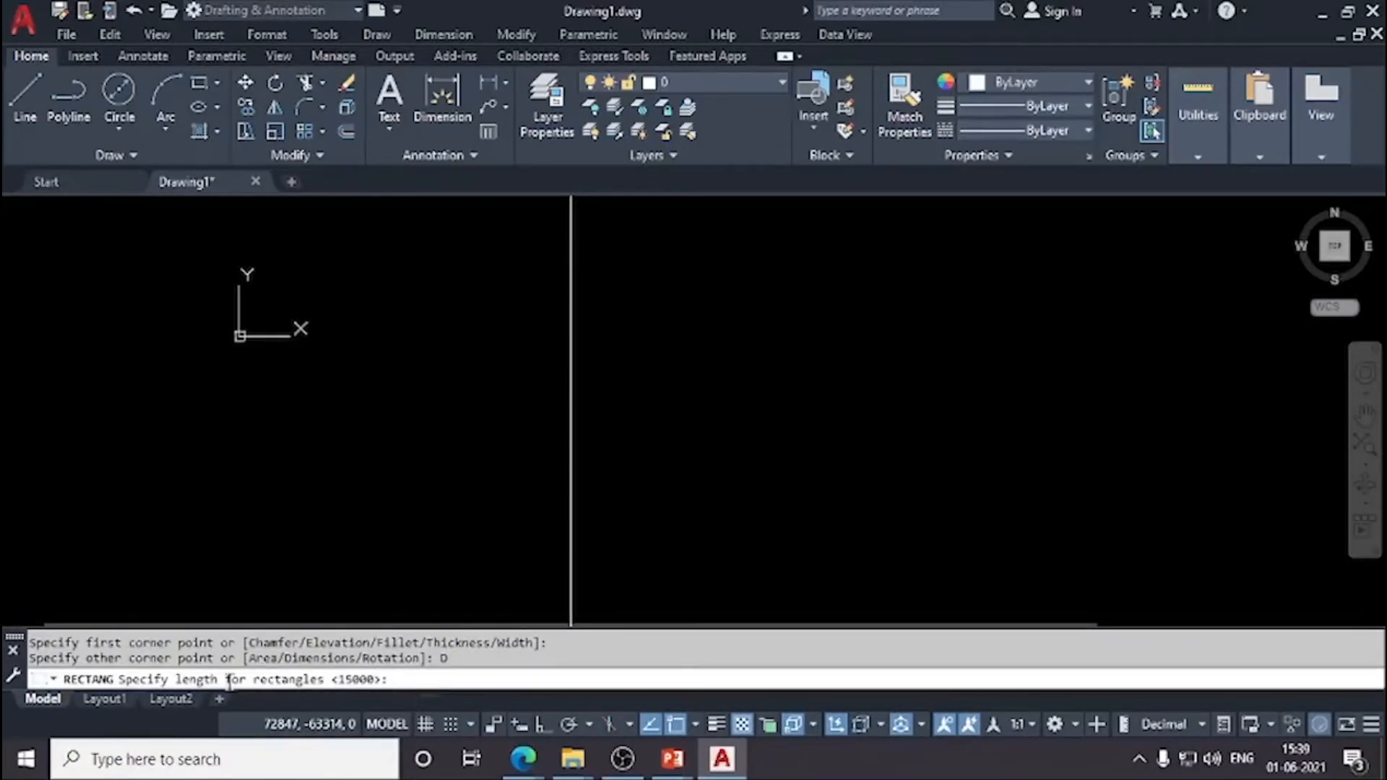
{"action": "type", "text": "4000"}
{"action": "key", "text": "Return"}
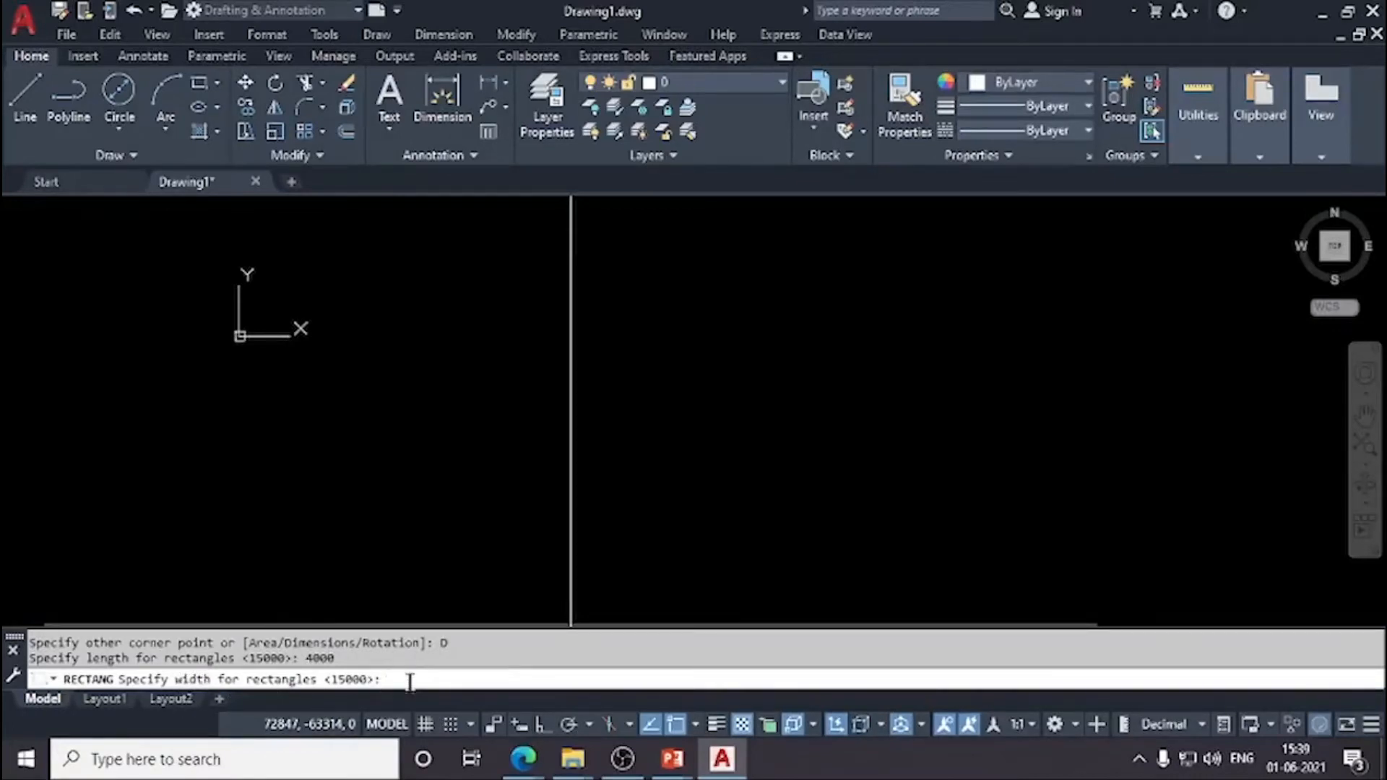
{"action": "type", "text": "7000"}
{"action": "key", "text": "Return"}
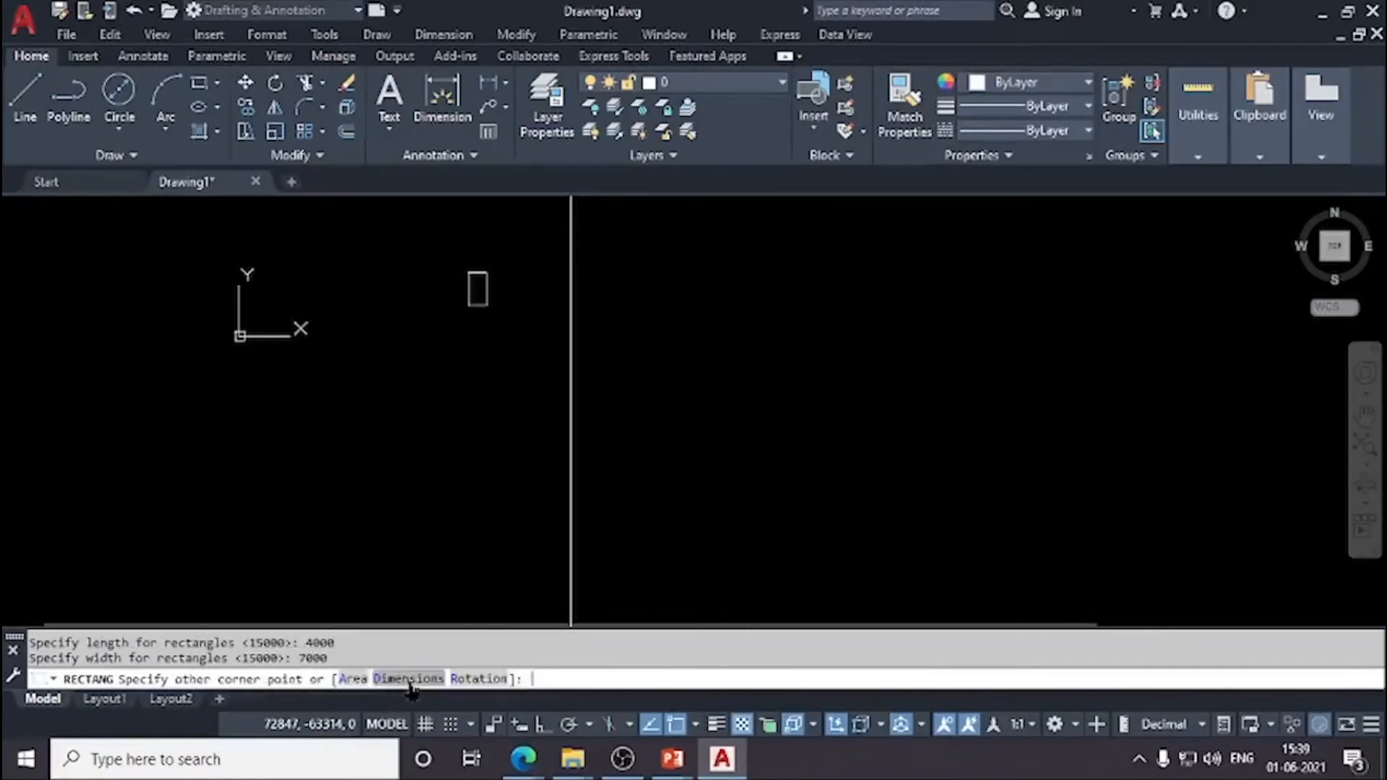
{"action": "scroll", "coordinate": [455, 301], "scroll_direction": "up", "scroll_amount": 5}
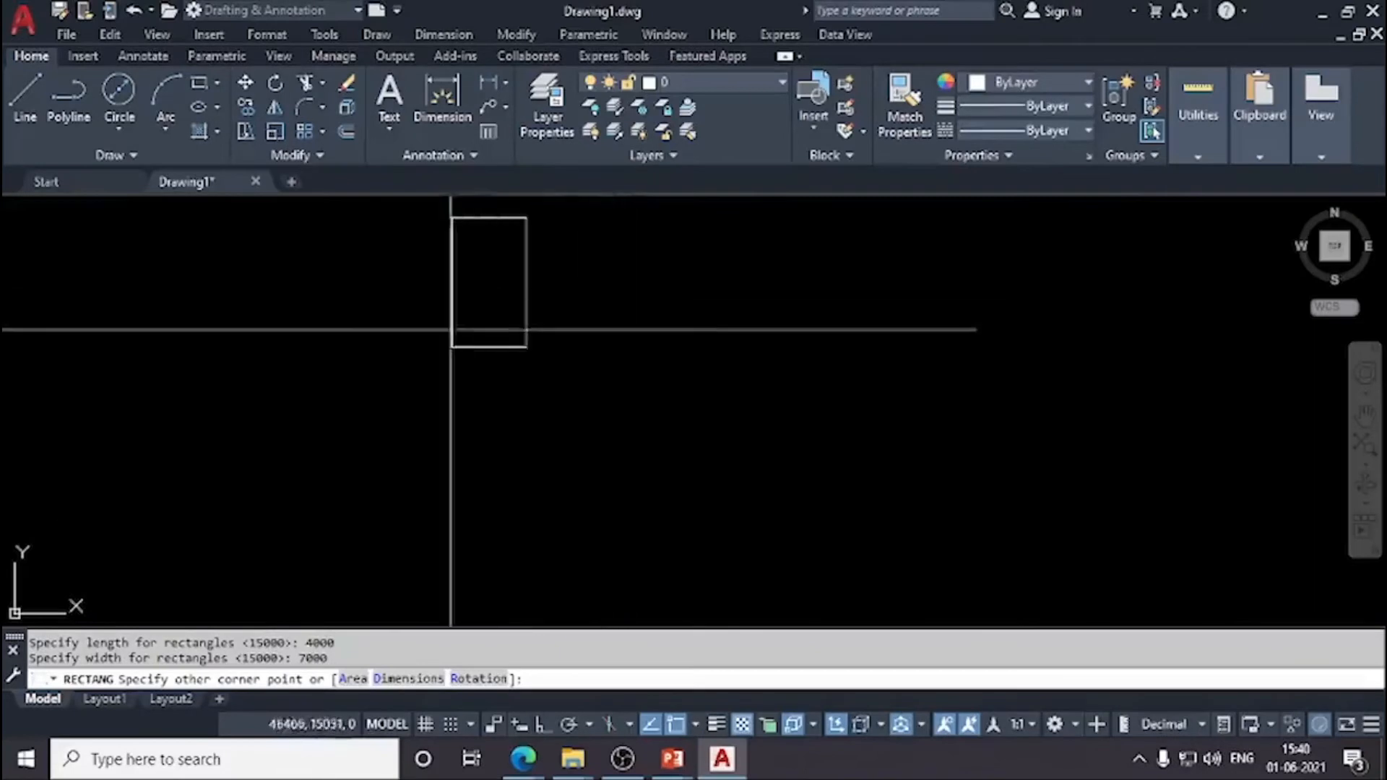
{"action": "left_click", "coordinate": [691, 527]}
{"action": "scroll", "coordinate": [530, 387], "scroll_direction": "up", "scroll_amount": 4}
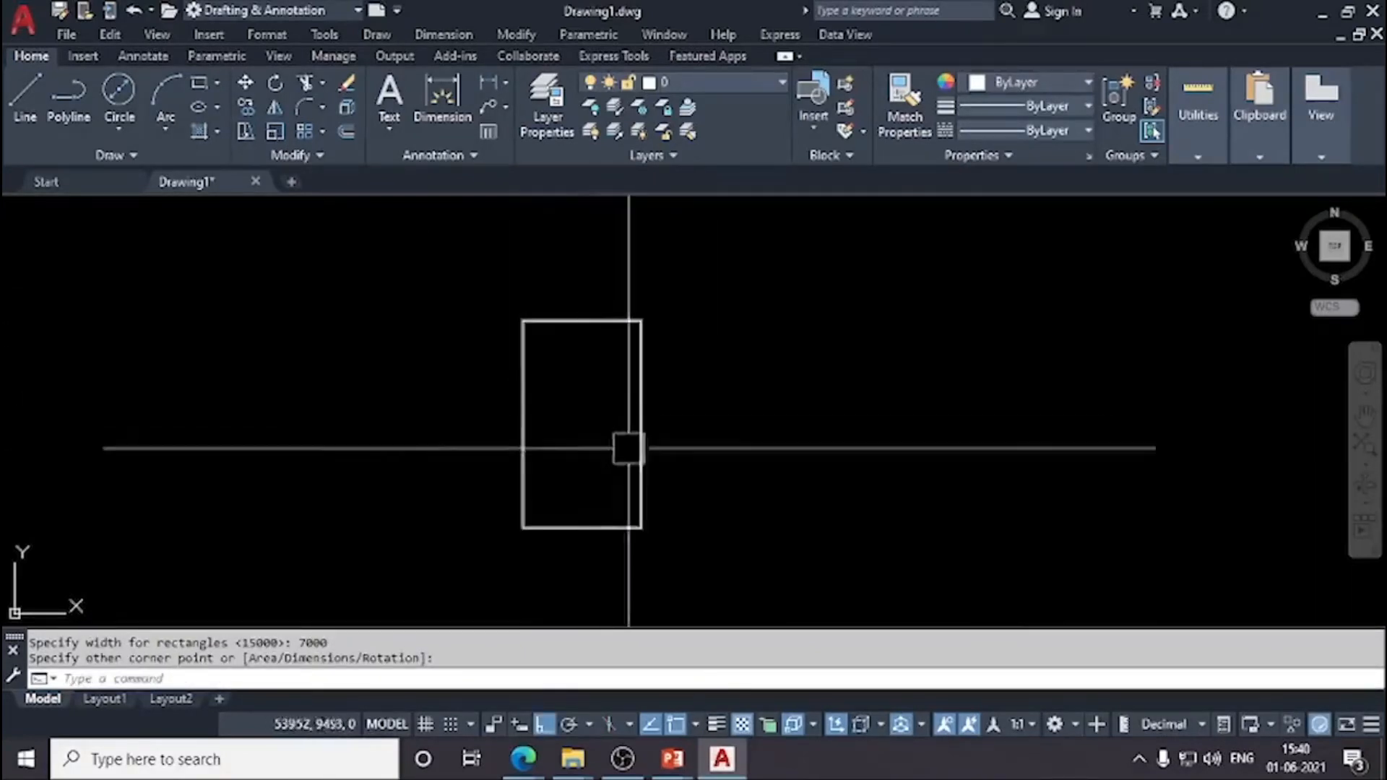
{"action": "scroll", "coordinate": [560, 449], "scroll_direction": "up", "scroll_amount": 2}
{"action": "scroll", "coordinate": [559, 449], "scroll_direction": "down", "scroll_amount": 2}
{"action": "middle_click_drag", "start_coordinate": [559, 448], "coordinate": [537, 447]}
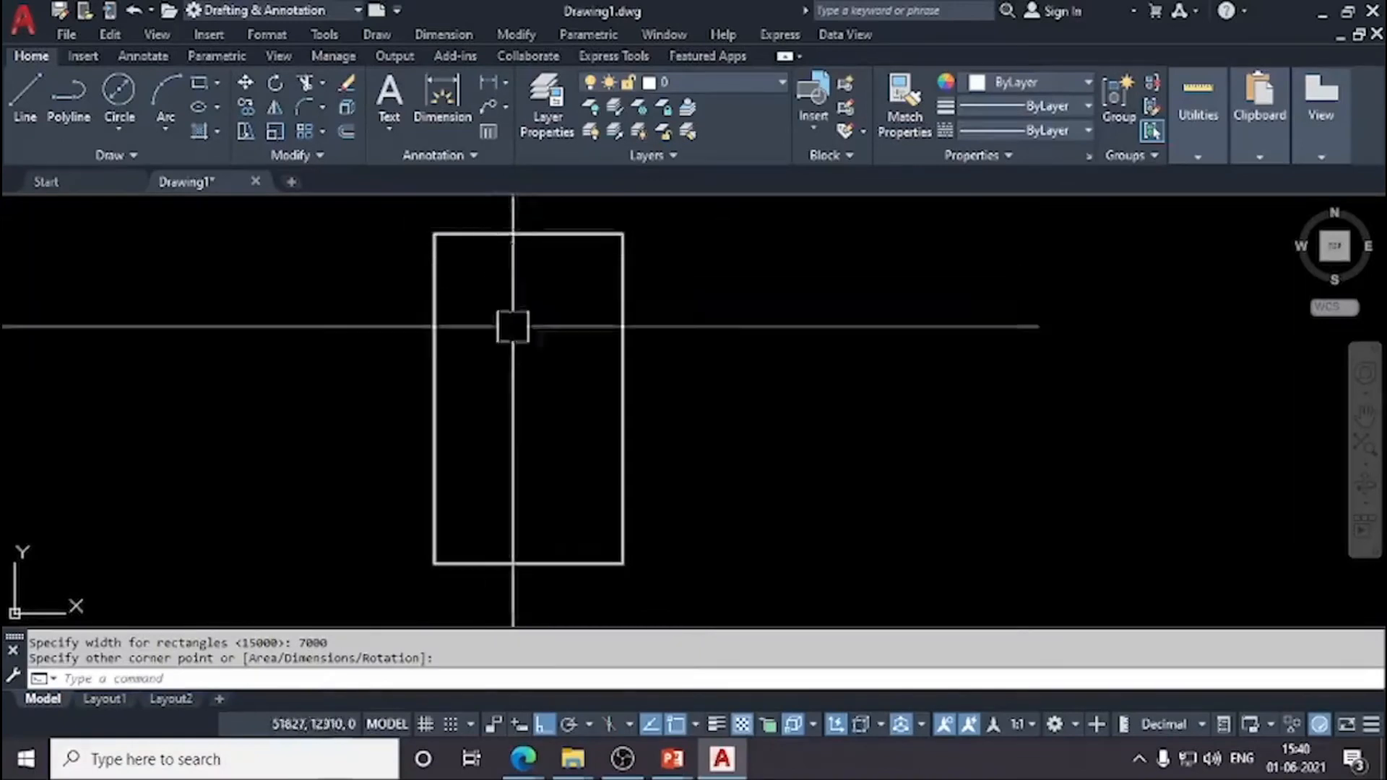
{"action": "middle_click_drag", "start_coordinate": [570, 370], "coordinate": [555, 392]}
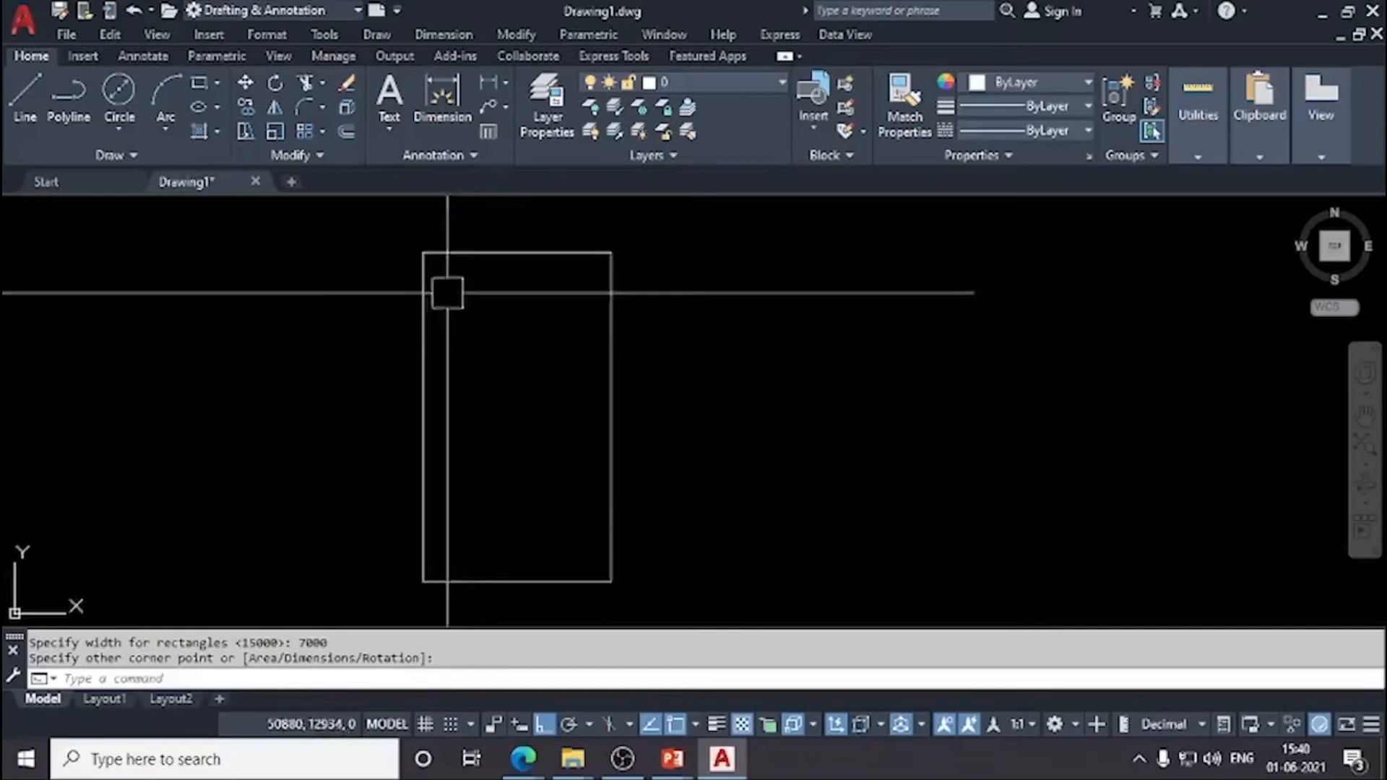
{"action": "middle_click_drag", "start_coordinate": [567, 486], "coordinate": [588, 487]}
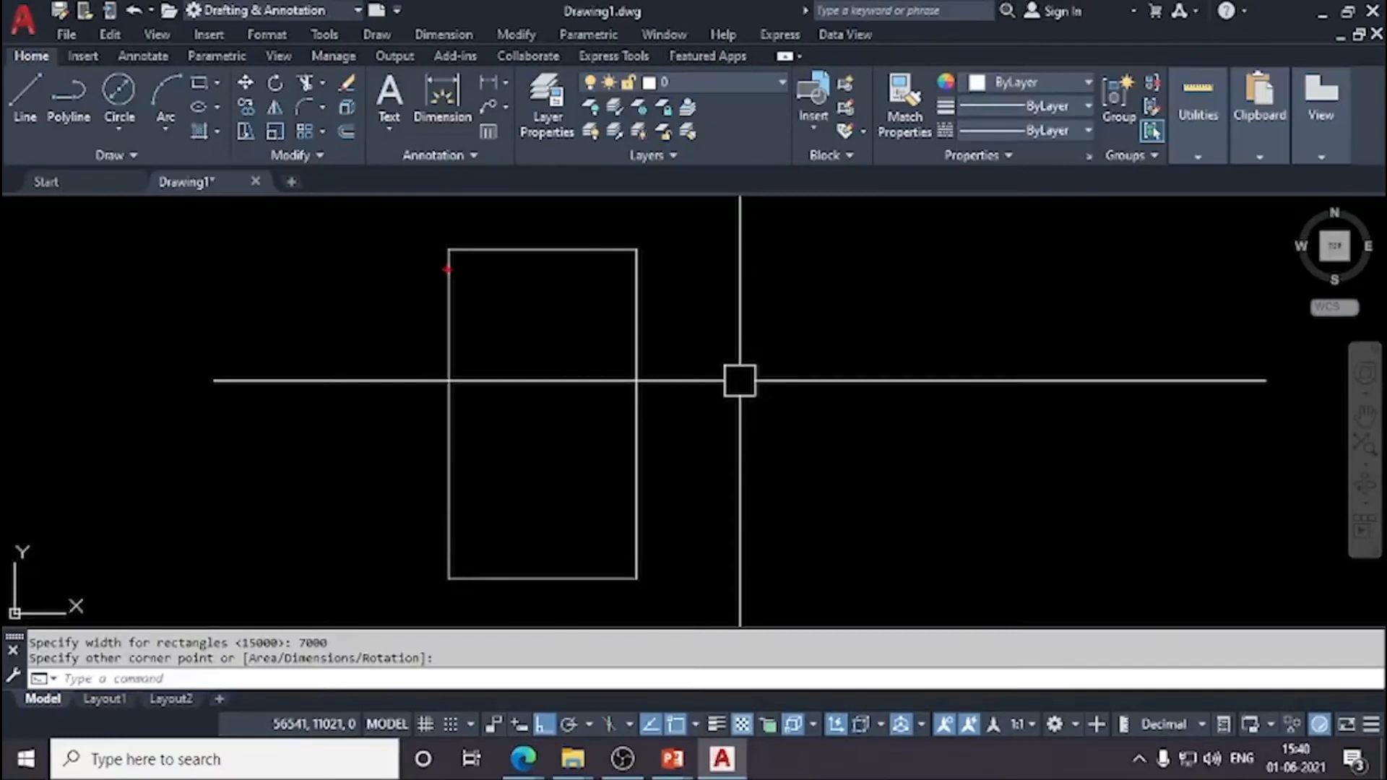
{"action": "mouse_move", "coordinate": [466, 269]}
{"action": "left_mouse_down"}
{"action": "mouse_move", "coordinate": [605, 273]}
{"action": "mouse_move", "coordinate": [628, 388]}
{"action": "mouse_move", "coordinate": [628, 553]}
{"action": "mouse_move", "coordinate": [510, 562]}
{"action": "mouse_move", "coordinate": [467, 506]}
{"action": "mouse_move", "coordinate": [474, 347]}
{"action": "mouse_move", "coordinate": [453, 271]}
{"action": "left_mouse_up"}
{"action": "key", "text": "Escape"}
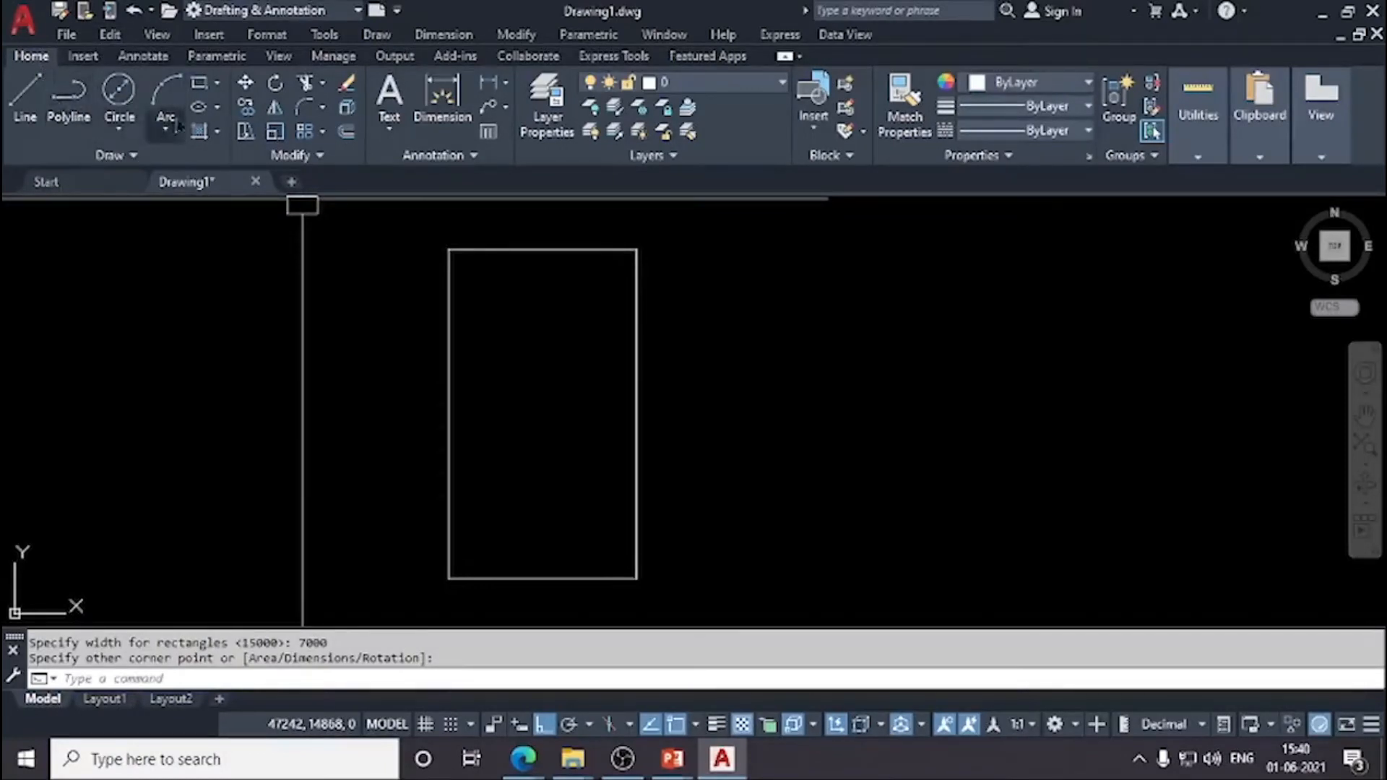
Step: Offset the room rectangle inward by 230 to form the external walls
{"action": "left_click", "coordinate": [352, 143]}
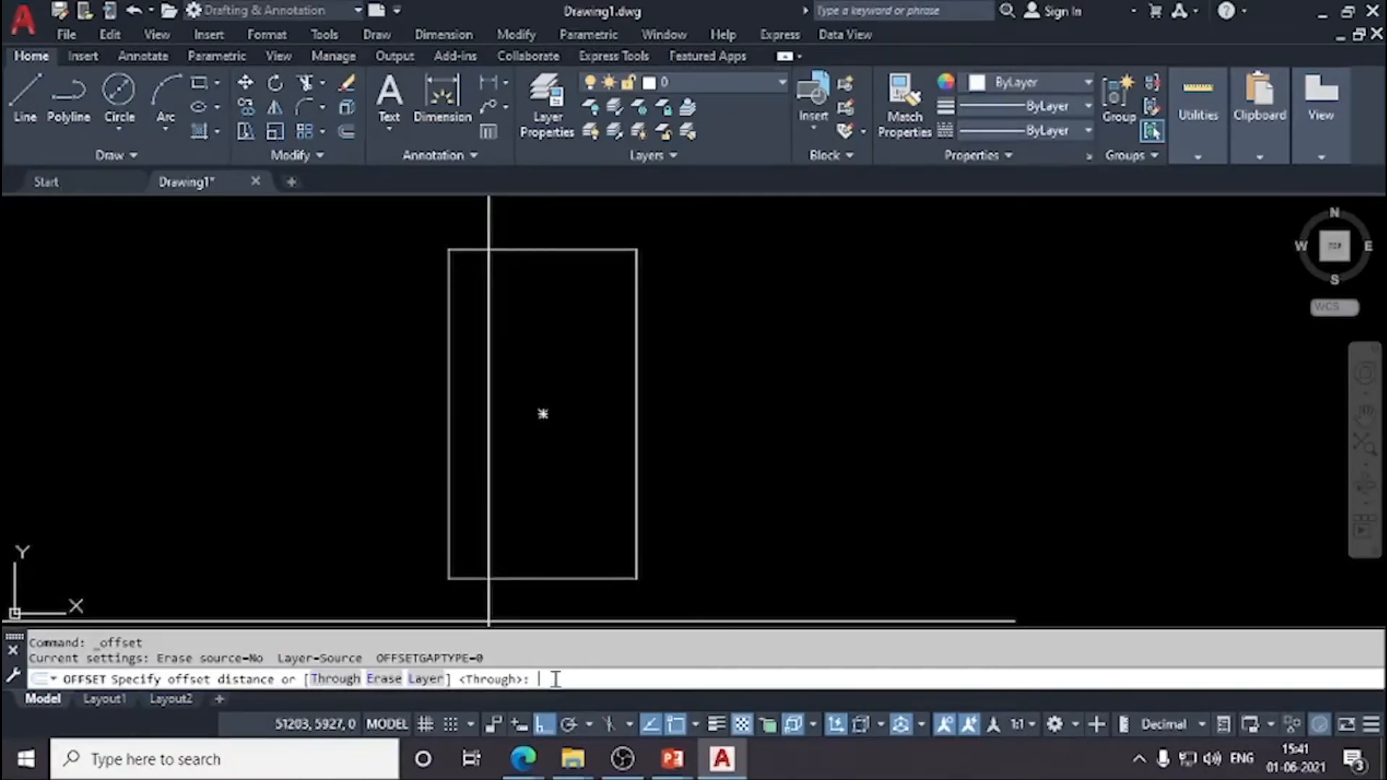
{"action": "type", "text": "230"}
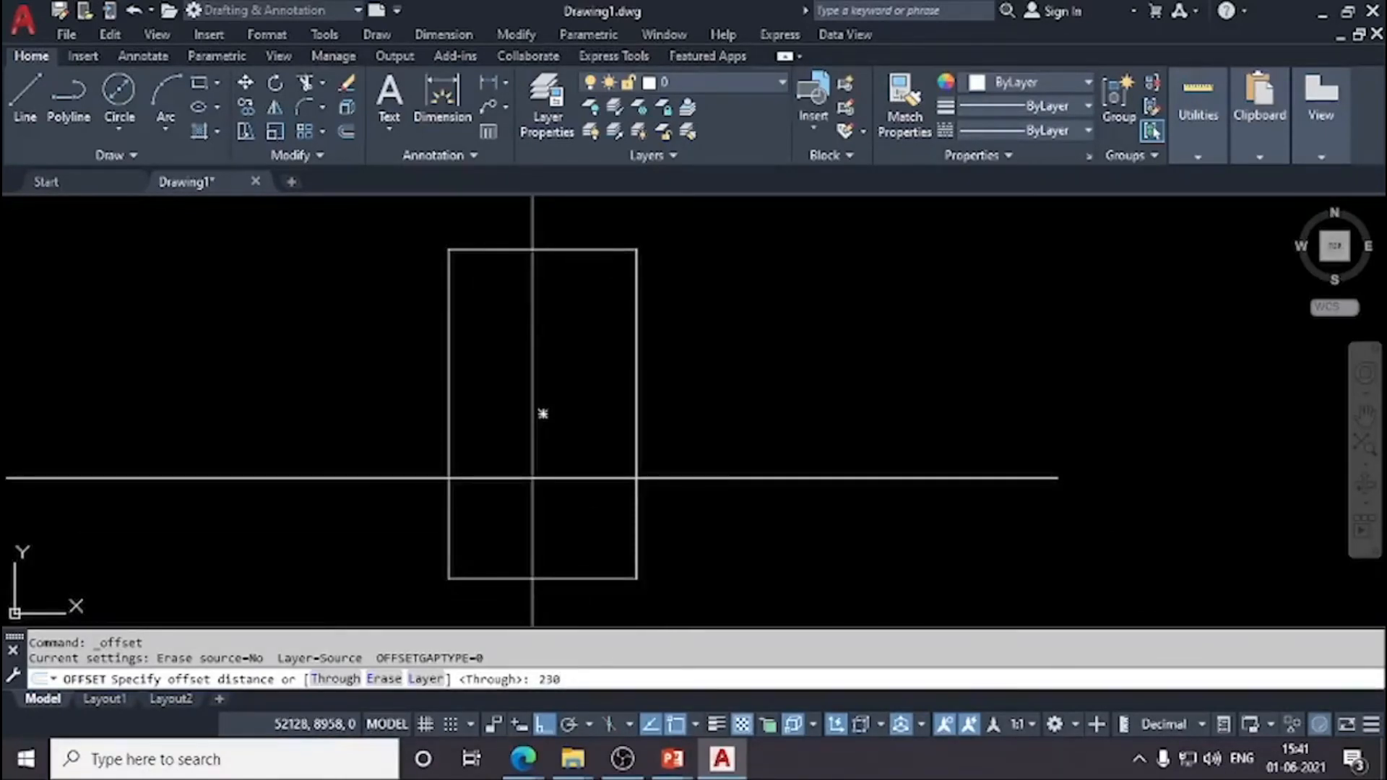
{"action": "key", "text": "Return"}
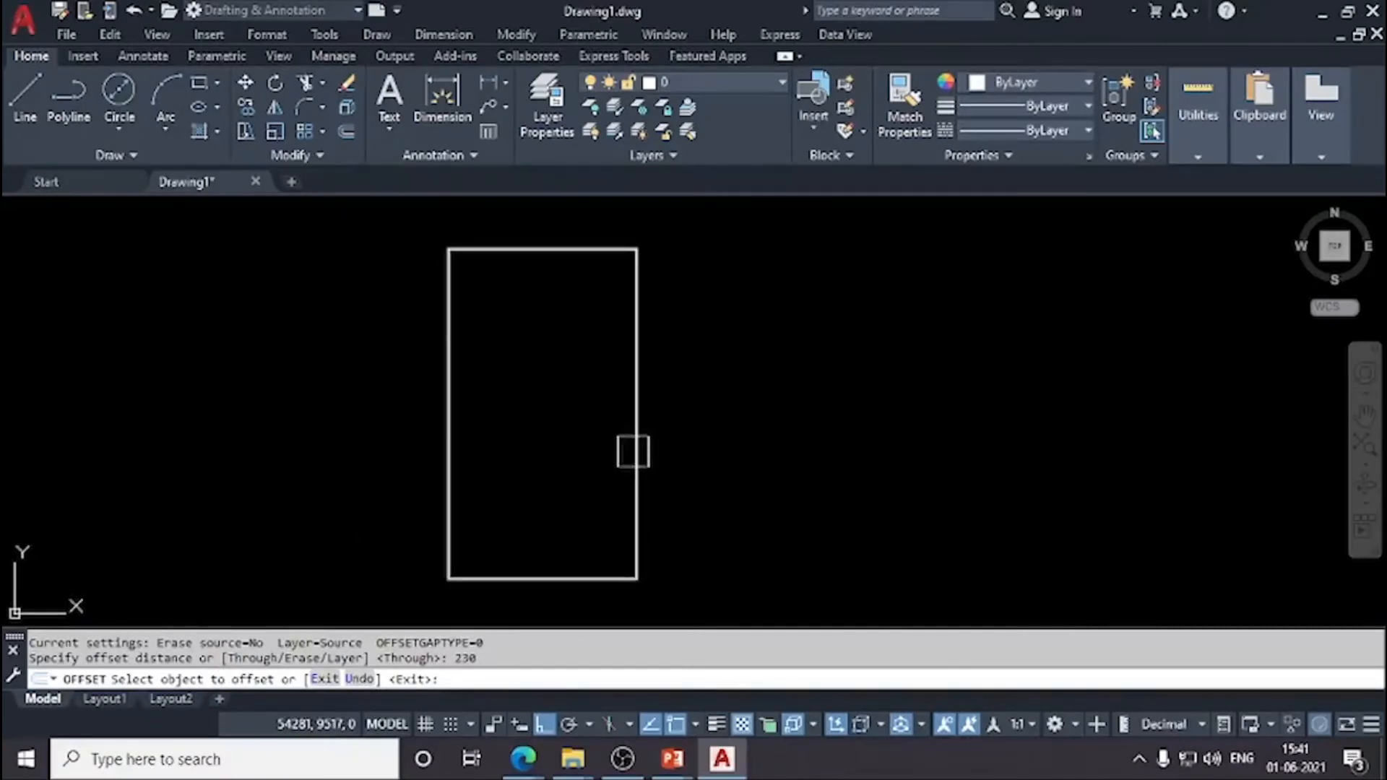
{"action": "left_click", "coordinate": [633, 451]}
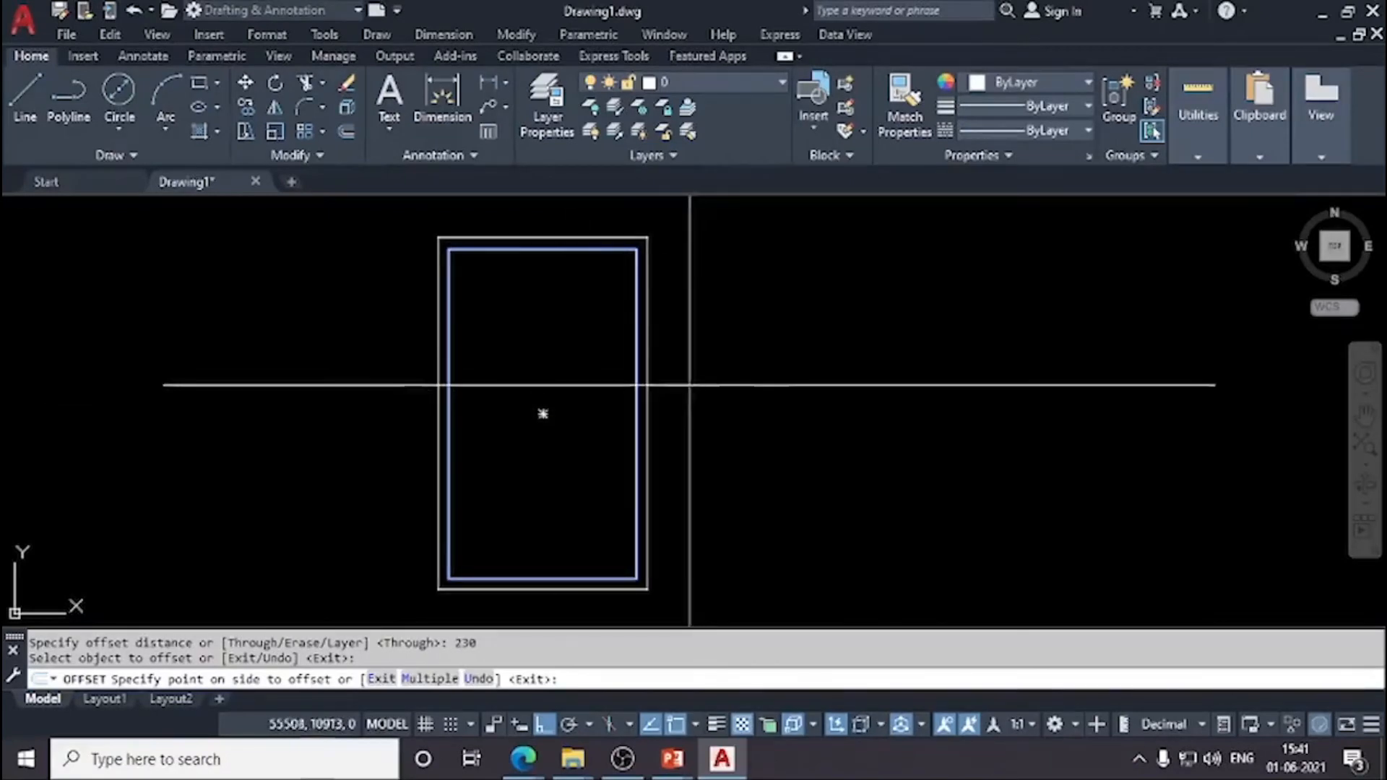
{"action": "left_click", "coordinate": [612, 398]}
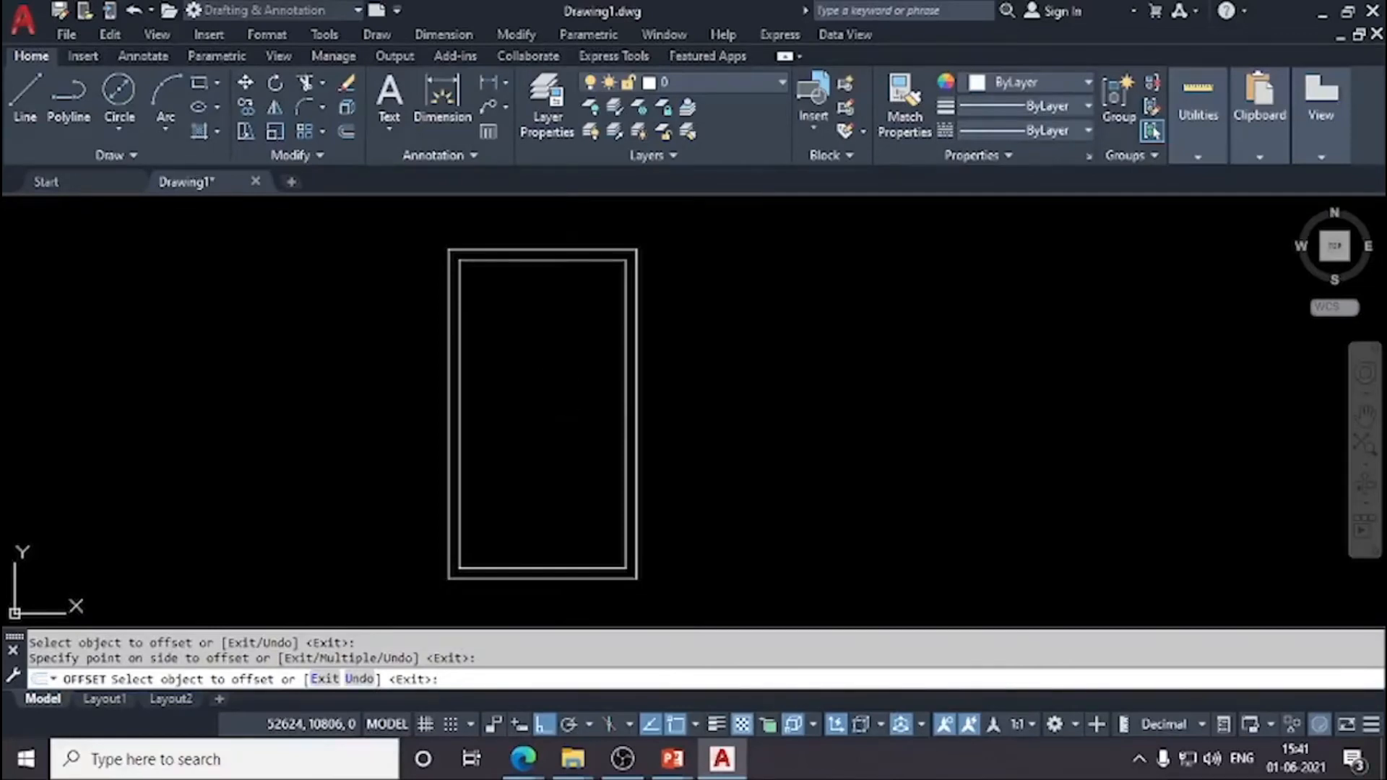
{"action": "key", "text": "Escape"}
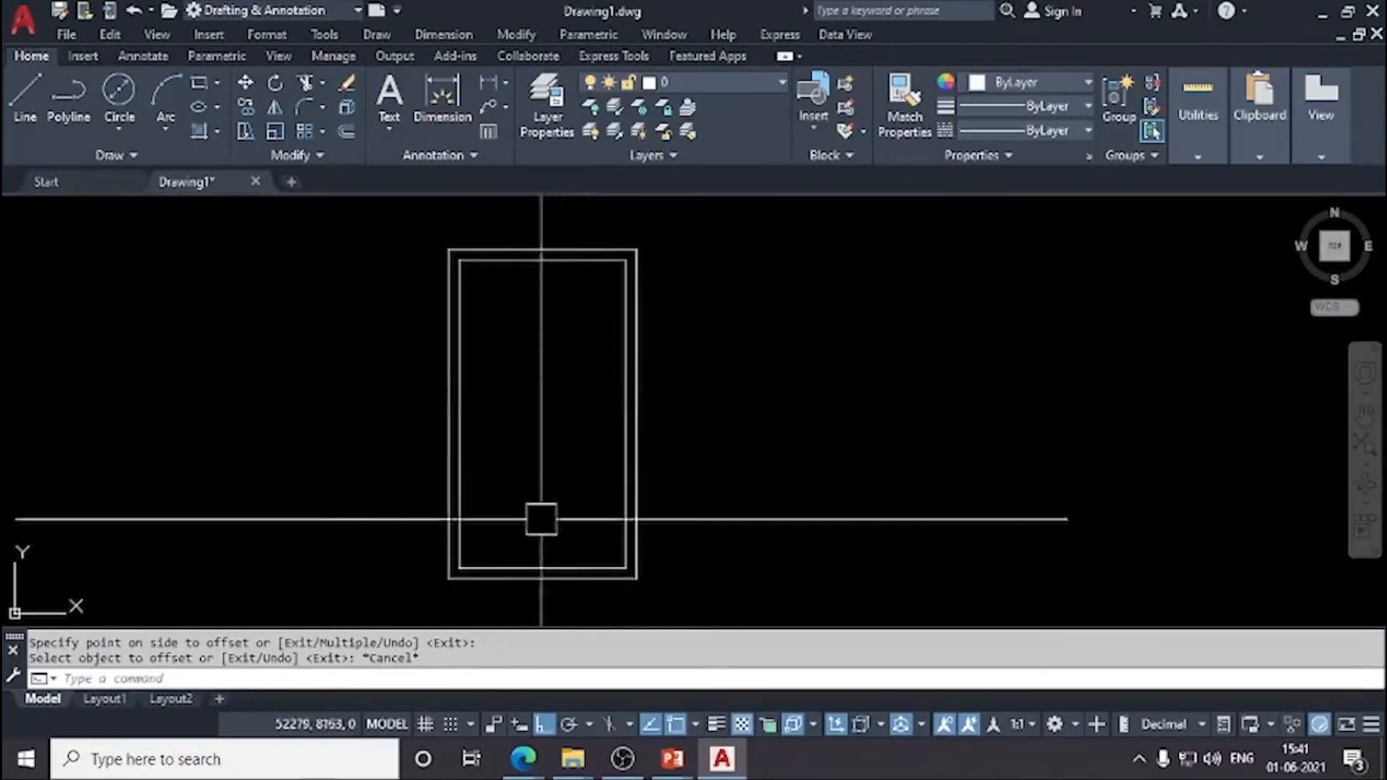
{"action": "scroll", "coordinate": [567, 537], "scroll_direction": "up", "scroll_amount": 3}
{"action": "scroll", "coordinate": [578, 553], "scroll_direction": "down", "scroll_amount": 3}
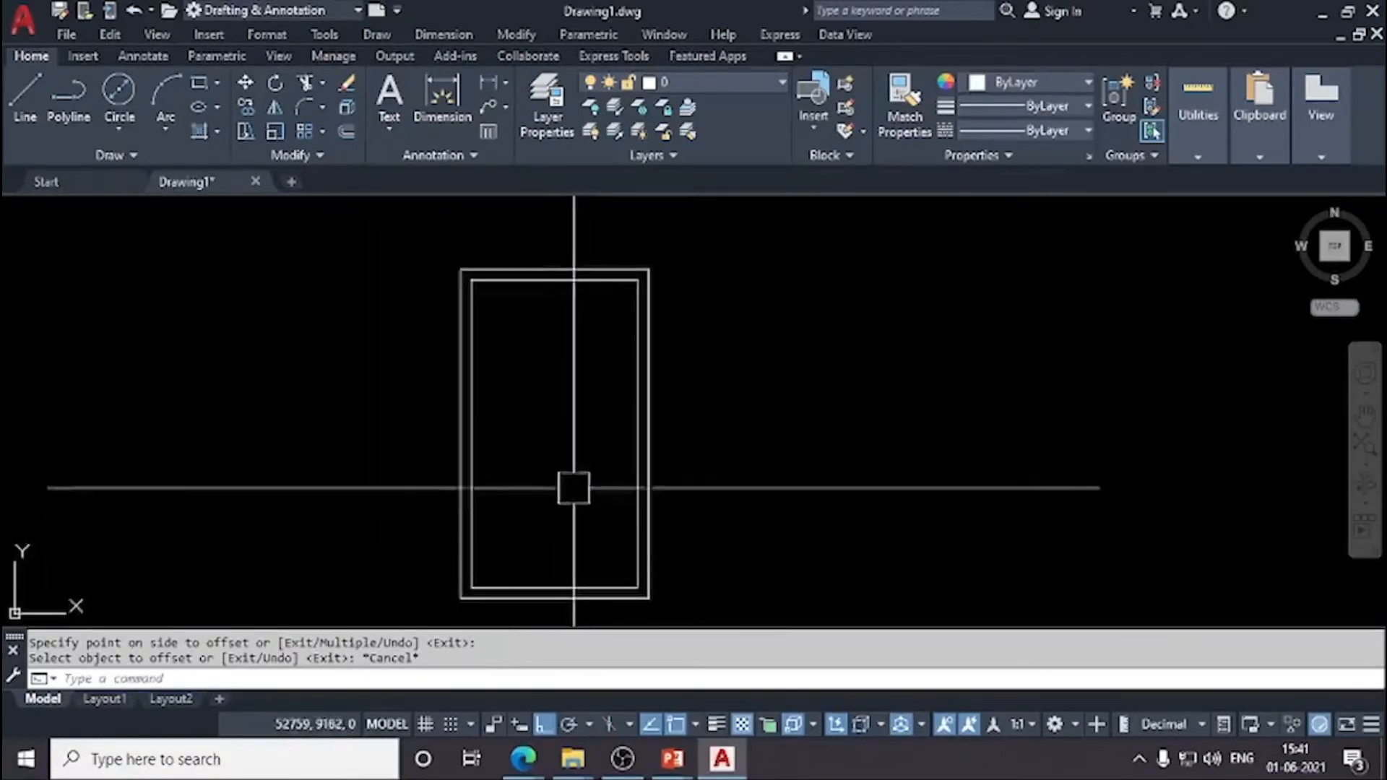
{"action": "middle_click_drag", "start_coordinate": [544, 449], "coordinate": [549, 412]}
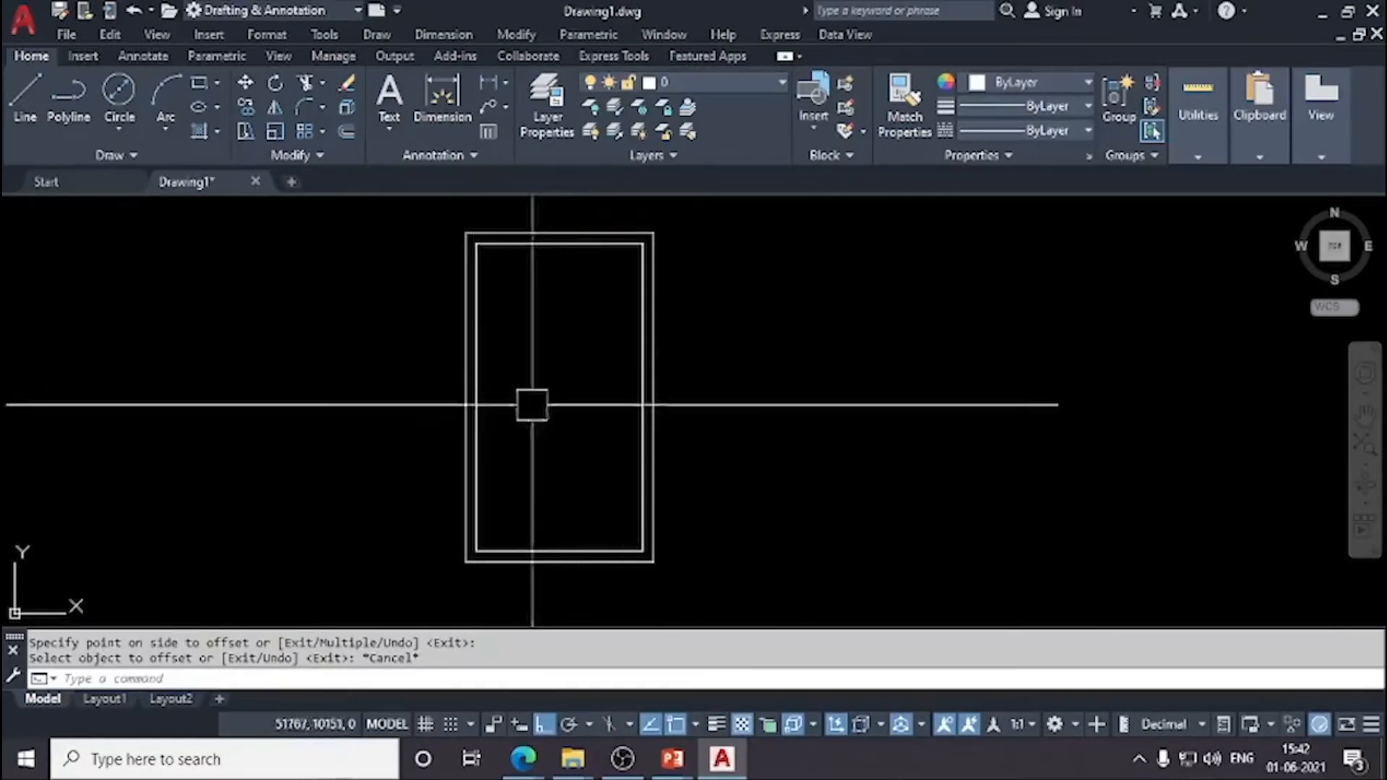
{"action": "scroll", "coordinate": [535, 399], "scroll_direction": "up", "scroll_amount": 2}
{"action": "scroll", "coordinate": [442, 432], "scroll_direction": "down", "scroll_amount": 3}
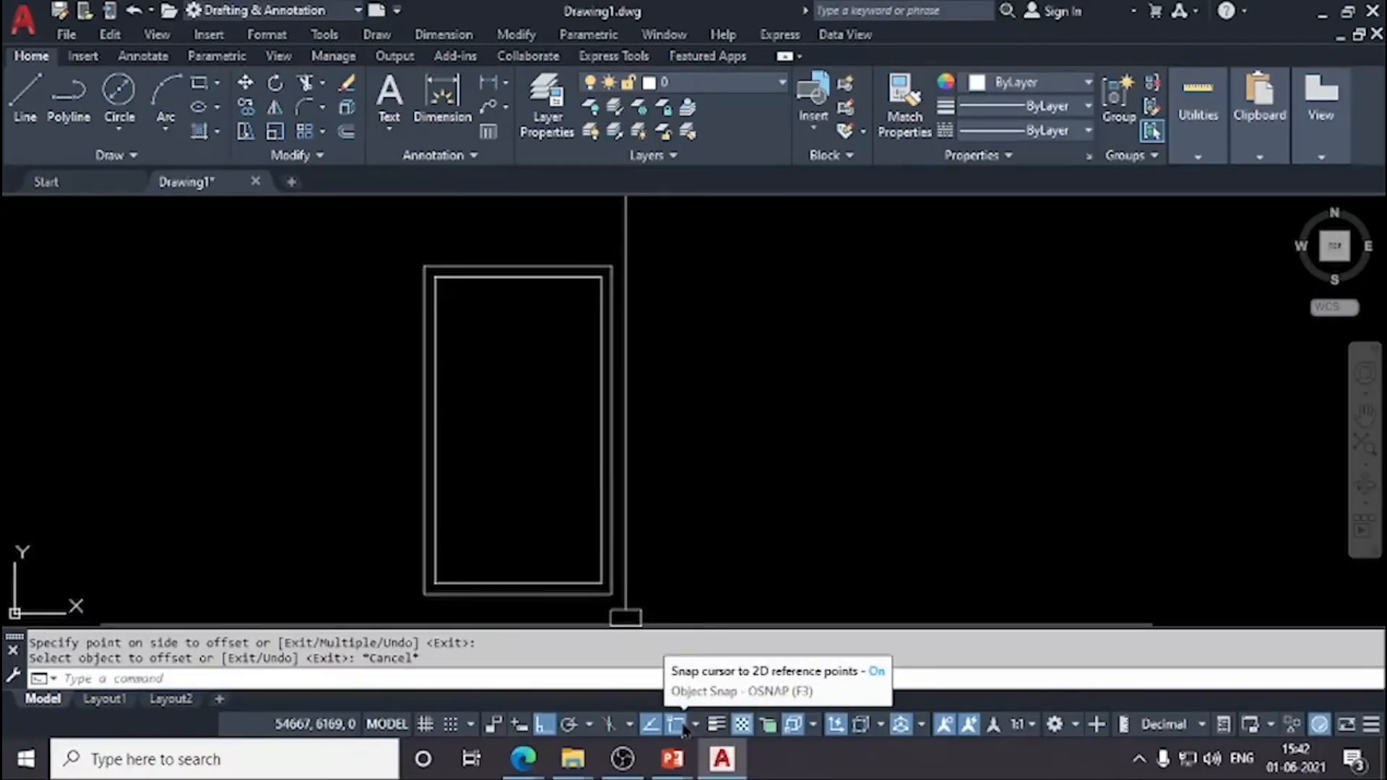
Step: Draw a horizontal line across the room between the midpoints of the inner rectangle's two long sides
{"action": "left_click", "coordinate": [25, 98]}
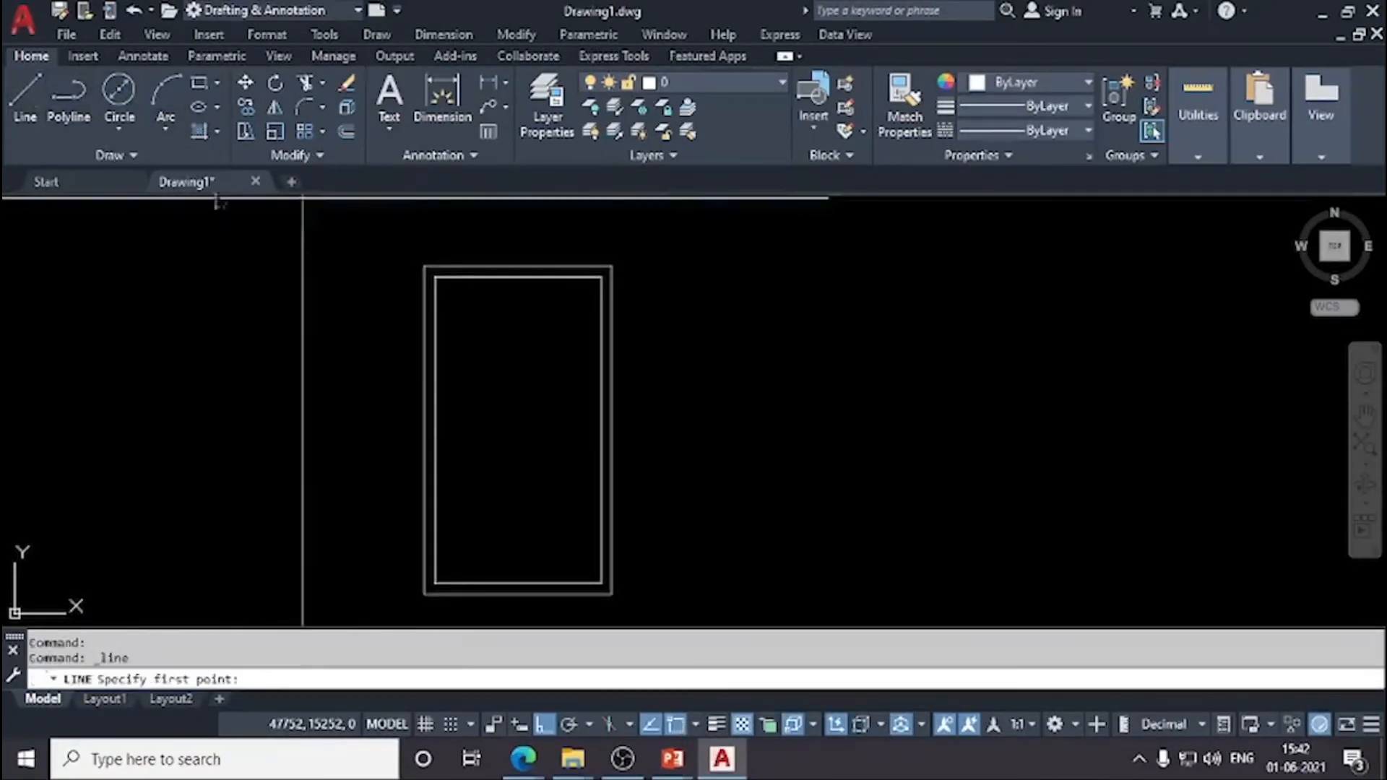
{"action": "scroll", "coordinate": [517, 431], "scroll_direction": "up", "scroll_amount": 2}
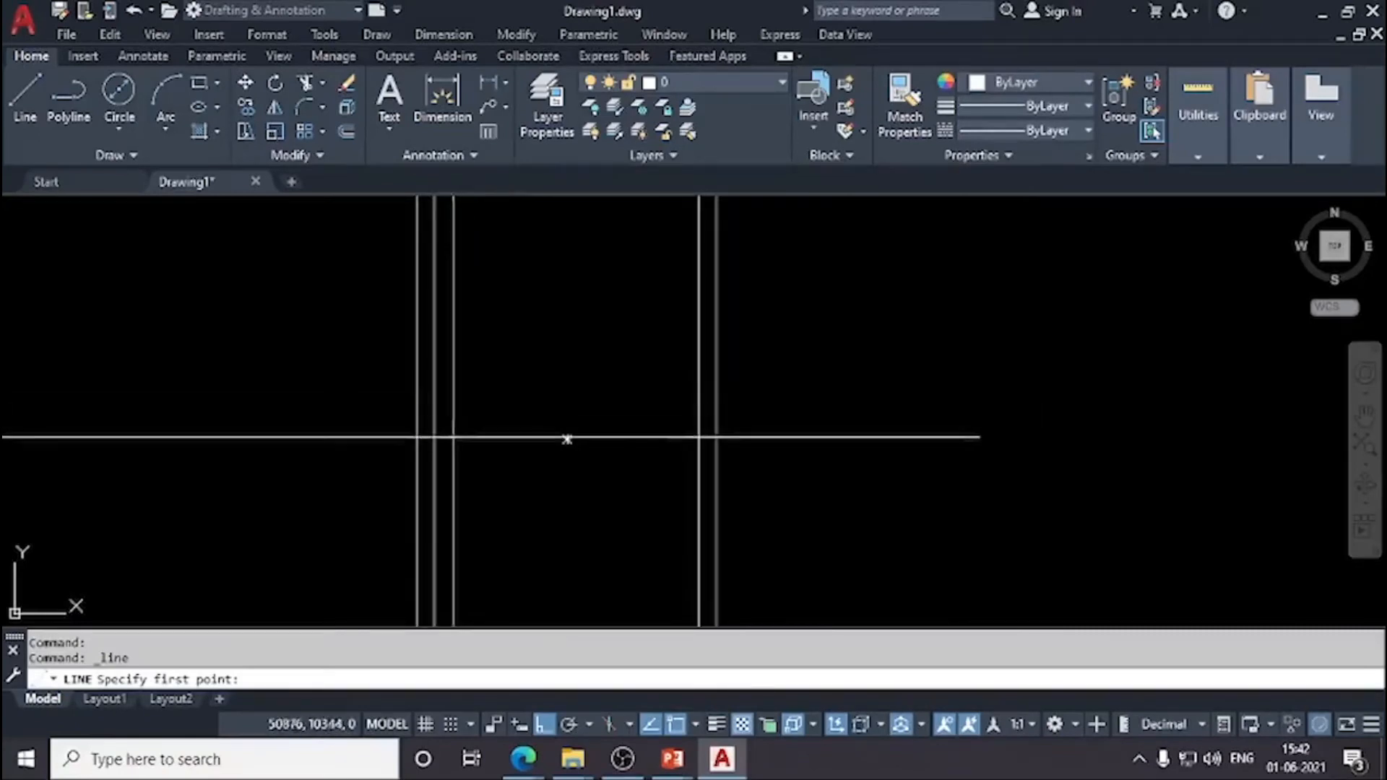
{"action": "scroll", "coordinate": [567, 436], "scroll_direction": "down", "scroll_amount": 2}
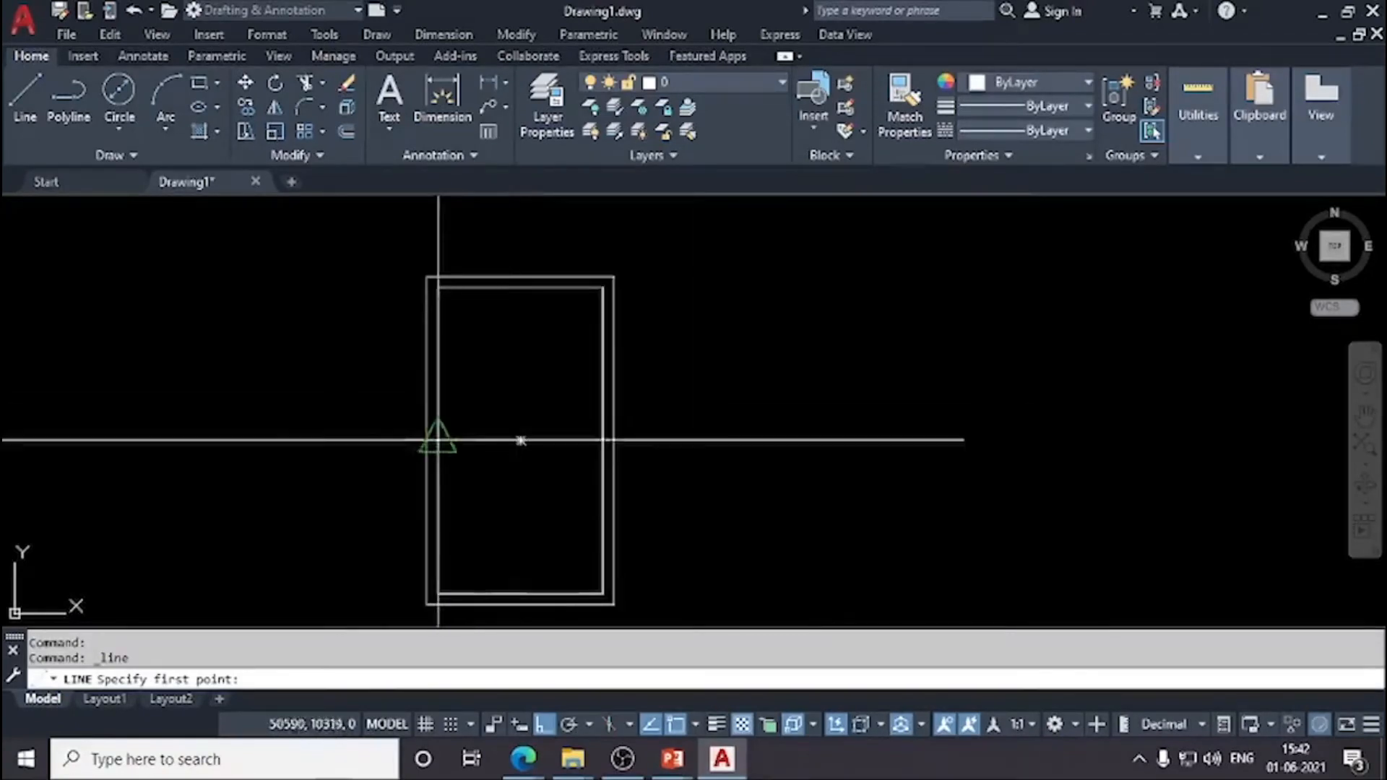
{"action": "scroll", "coordinate": [470, 454], "scroll_direction": "up", "scroll_amount": 2}
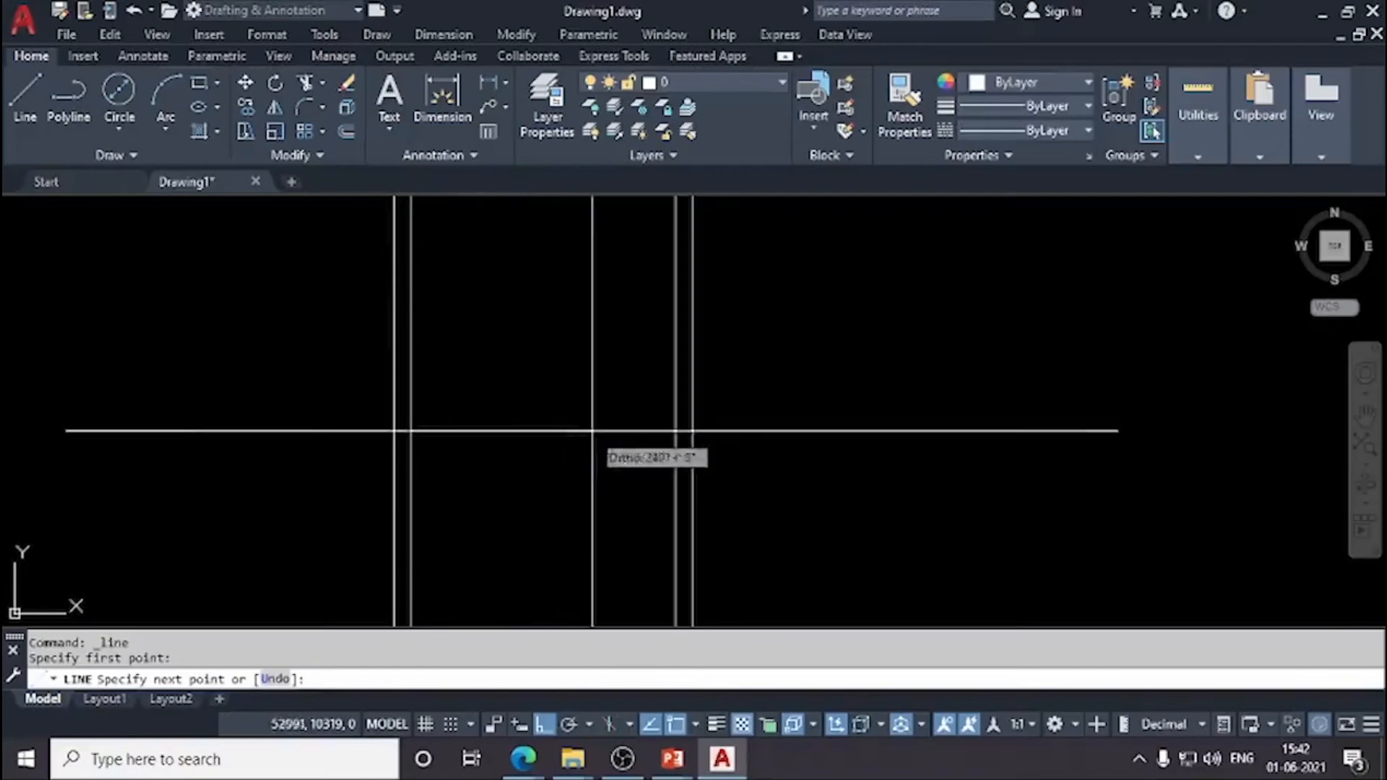
{"action": "left_click", "coordinate": [675, 431]}
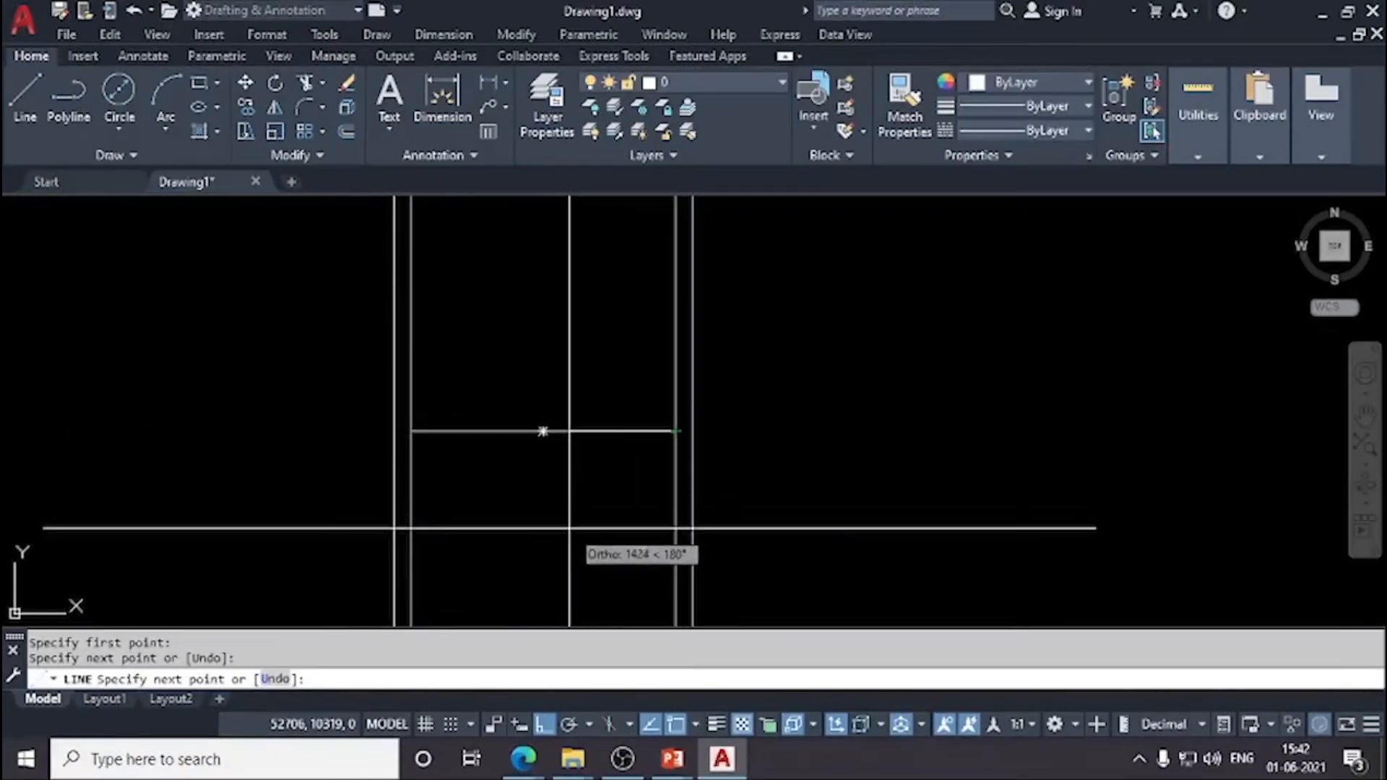
{"action": "key", "text": "Escape"}
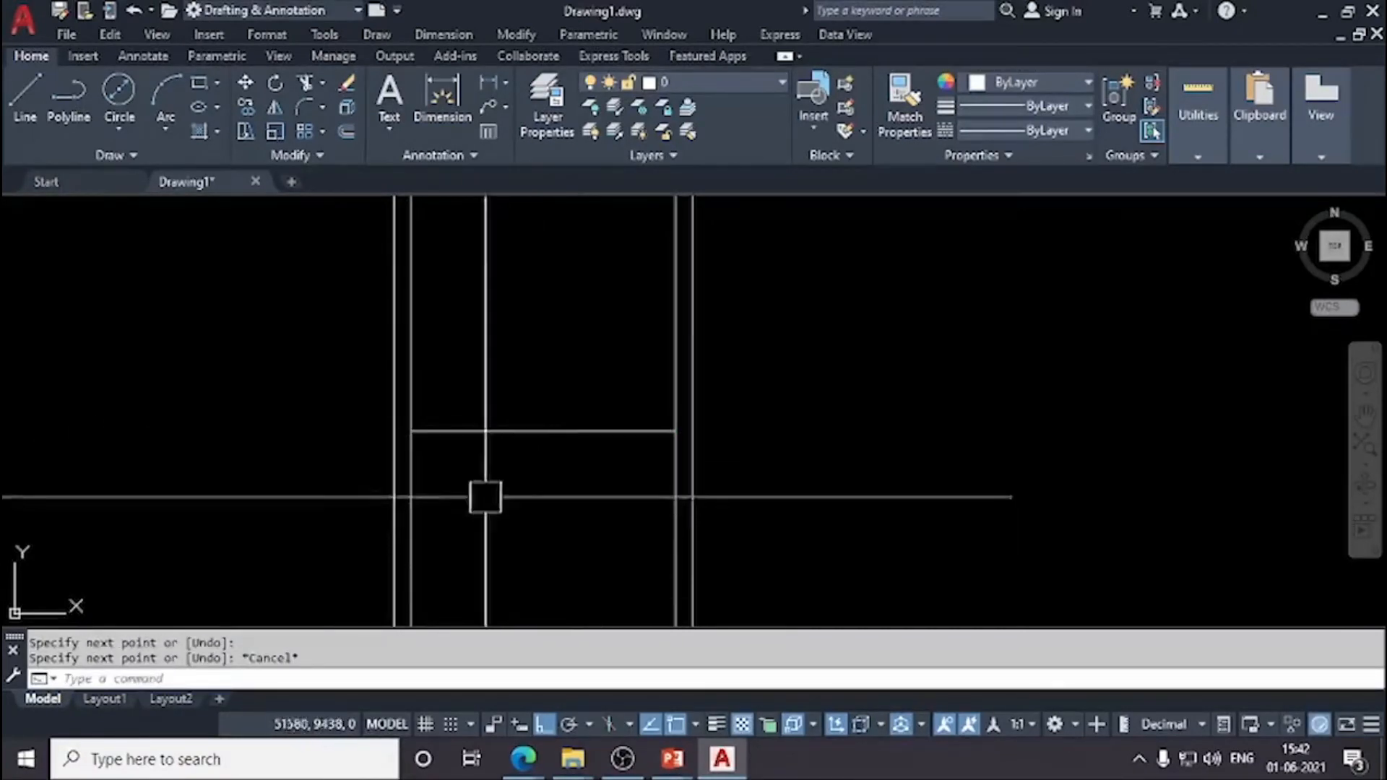
Step: Offset the horizontal partition line downward by 115 to form the internal wall
{"action": "scroll", "coordinate": [486, 496], "scroll_direction": "down", "scroll_amount": 2}
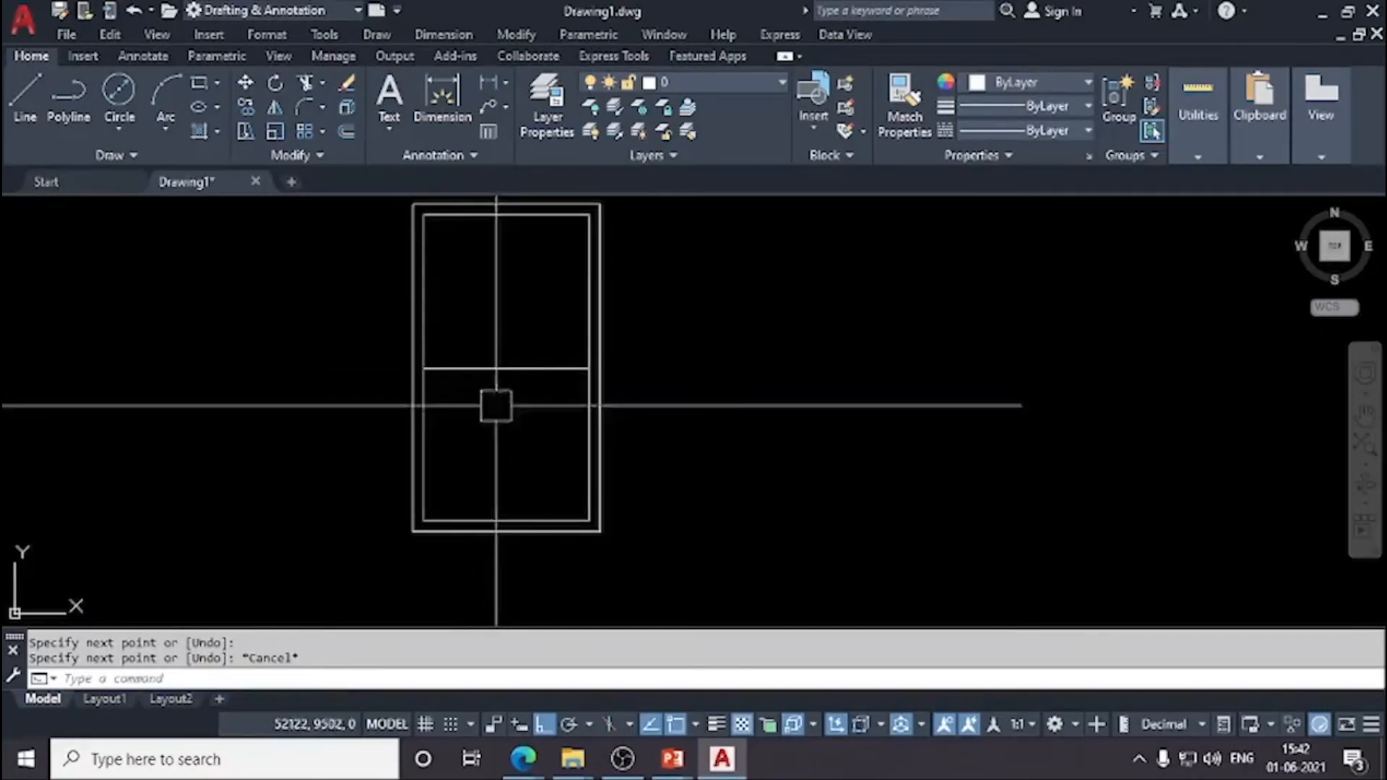
{"action": "left_click", "coordinate": [352, 141]}
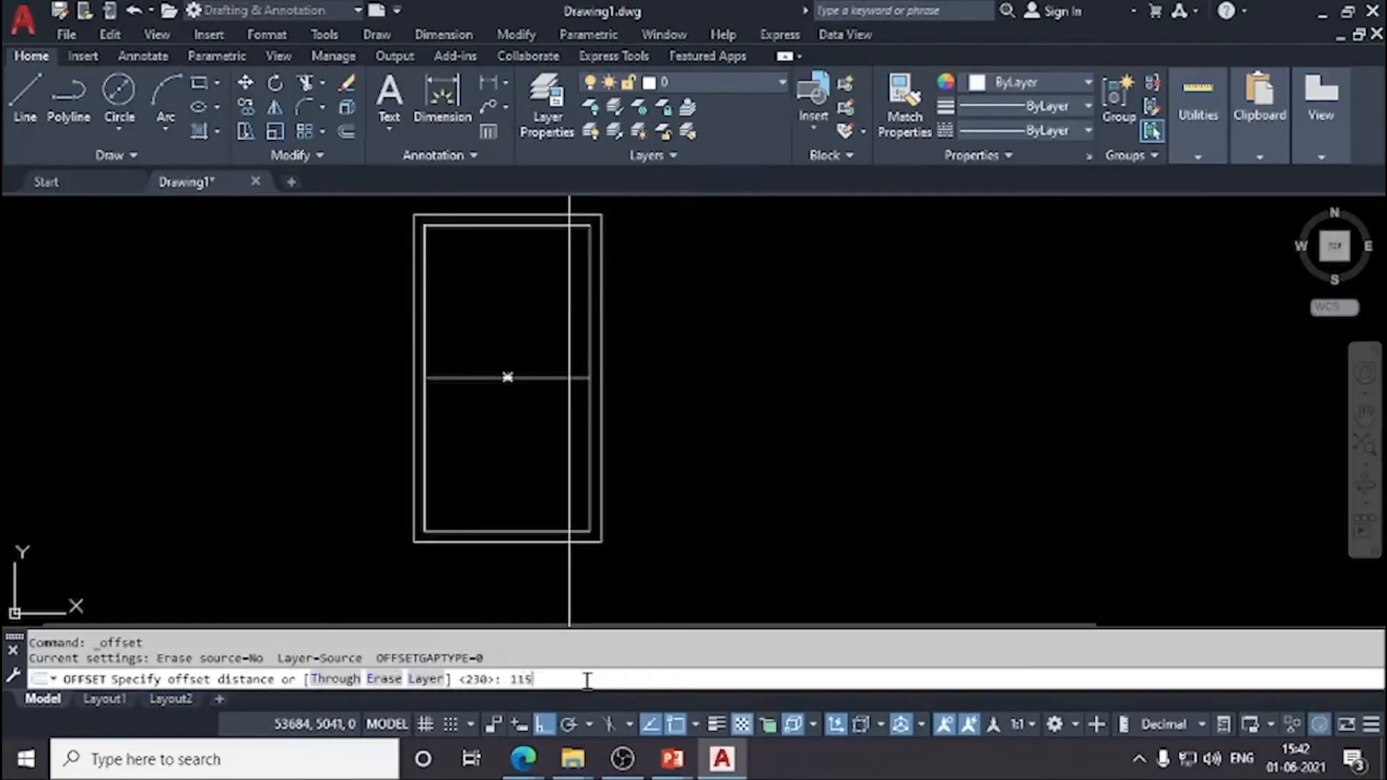
{"action": "key", "text": "Return"}
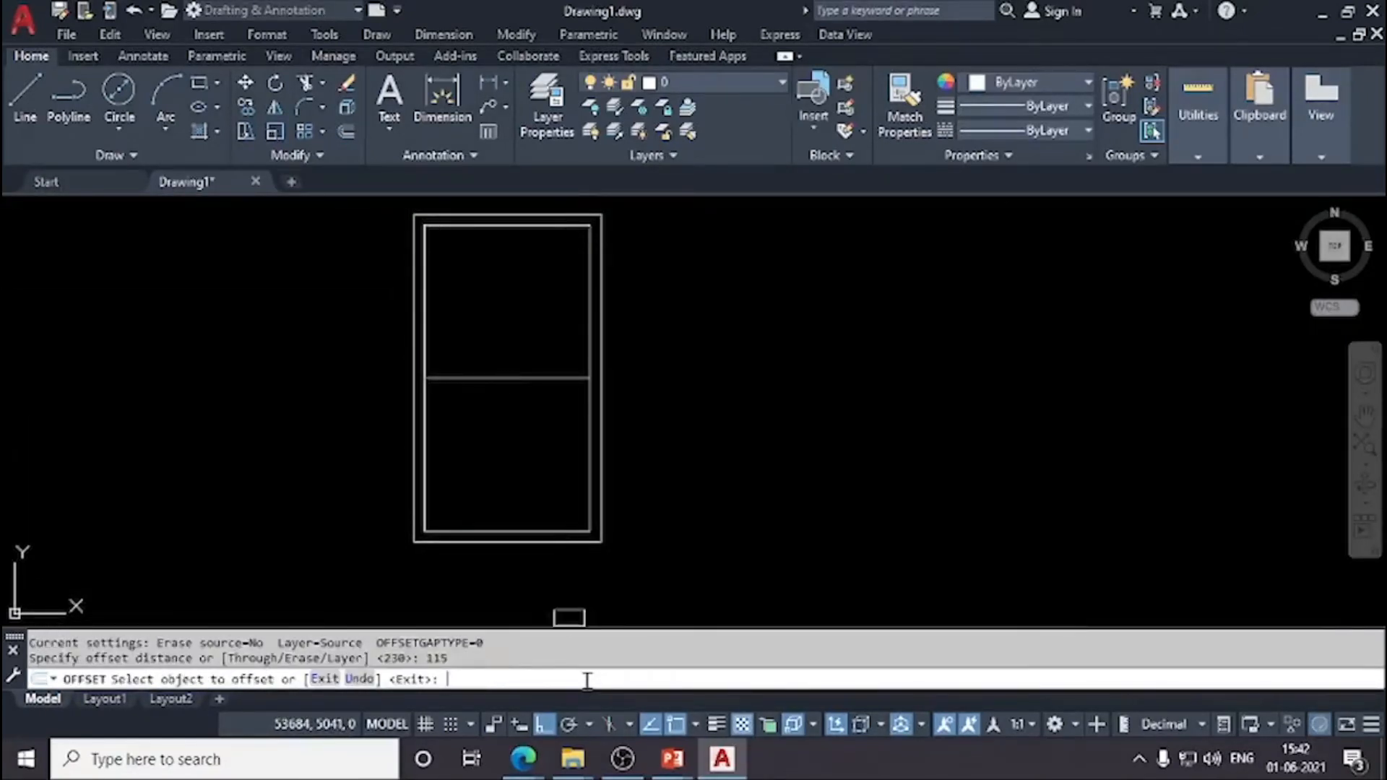
{"action": "left_click", "coordinate": [526, 385]}
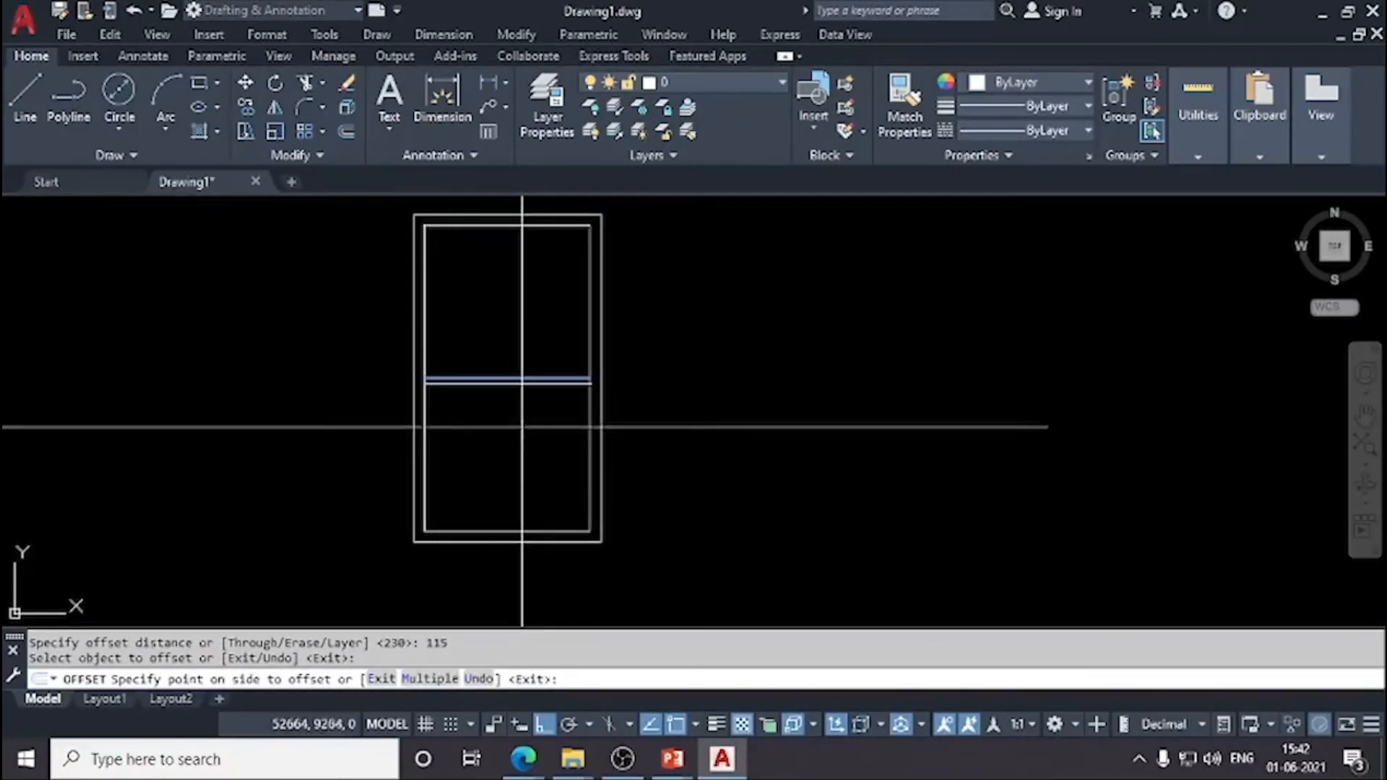
{"action": "left_click", "coordinate": [521, 424]}
{"action": "scroll", "coordinate": [517, 422], "scroll_direction": "up", "scroll_amount": 4}
{"action": "scroll", "coordinate": [511, 424], "scroll_direction": "down", "scroll_amount": 4}
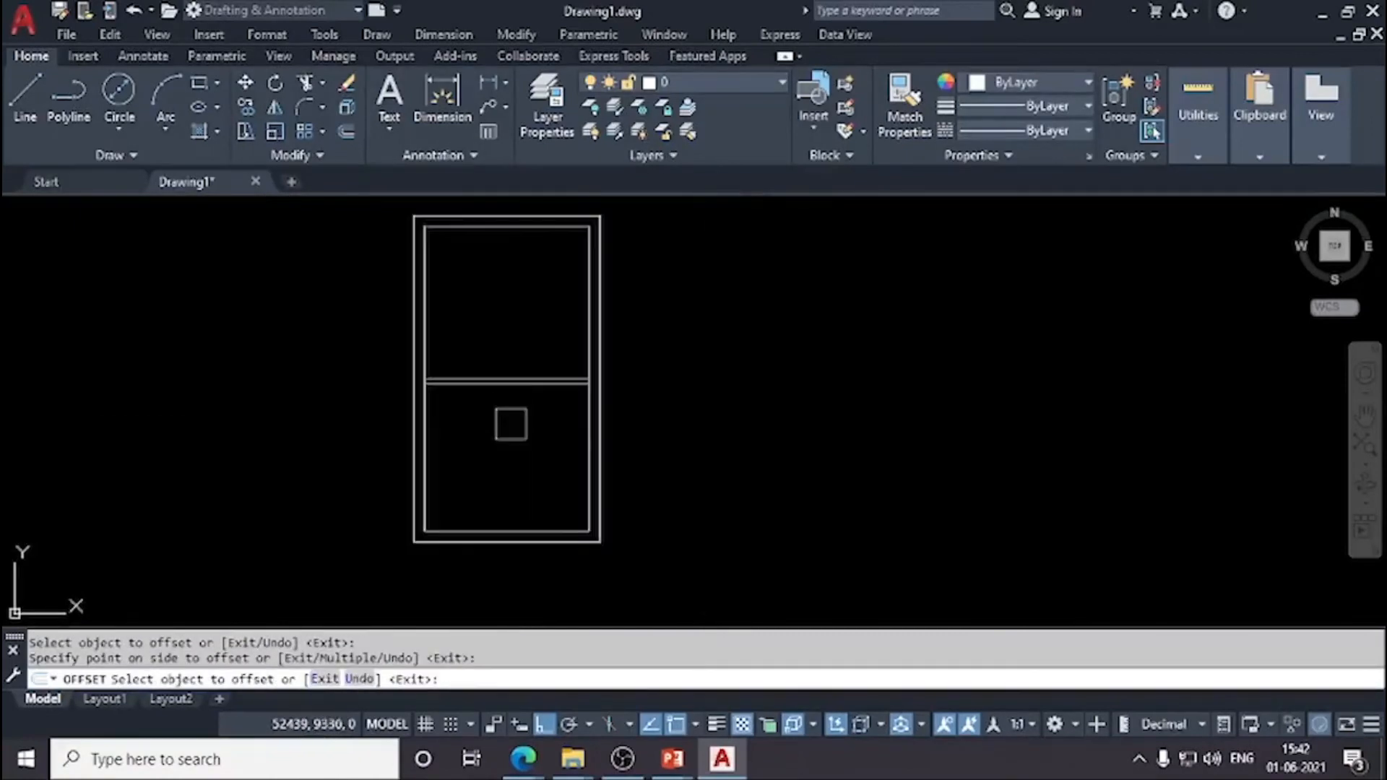
{"action": "key", "text": "Escape"}
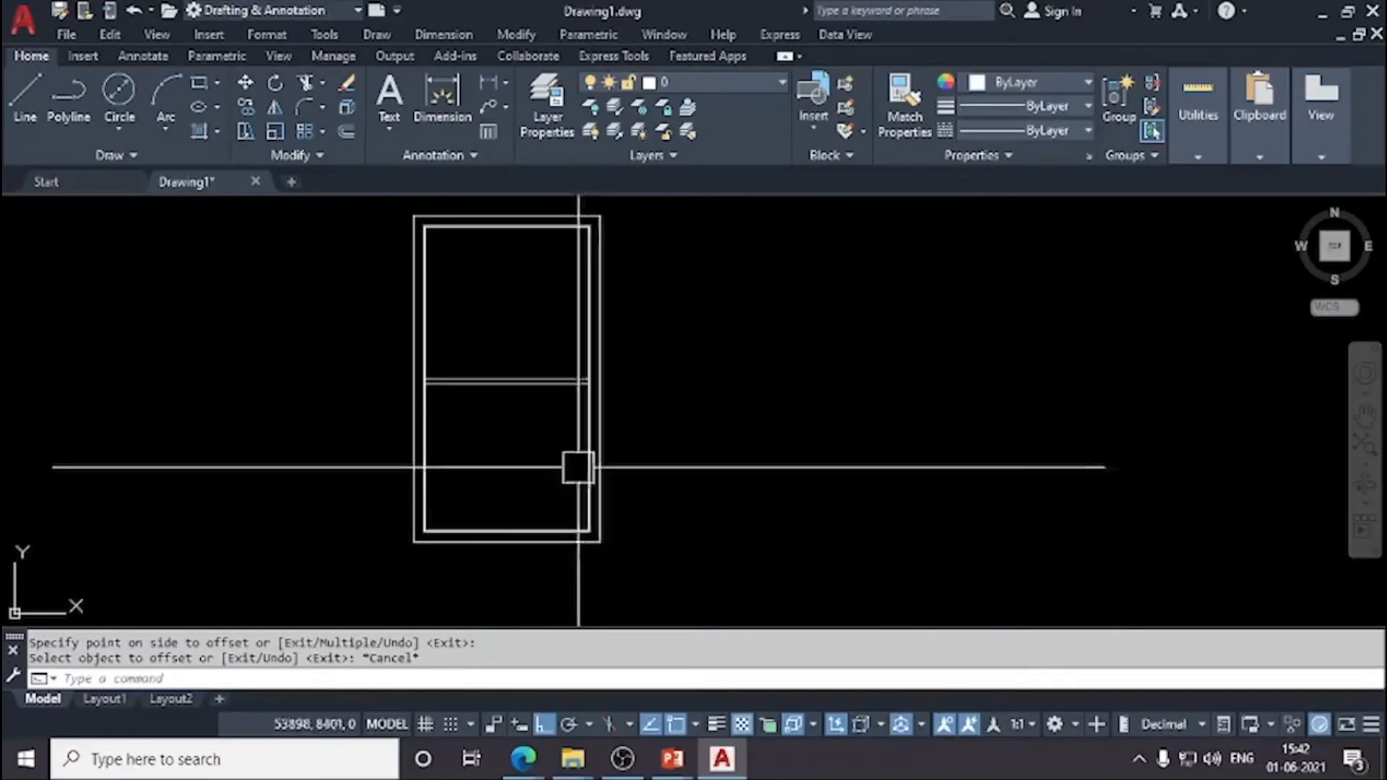
{"action": "scroll", "coordinate": [542, 464], "scroll_direction": "up", "scroll_amount": 2}
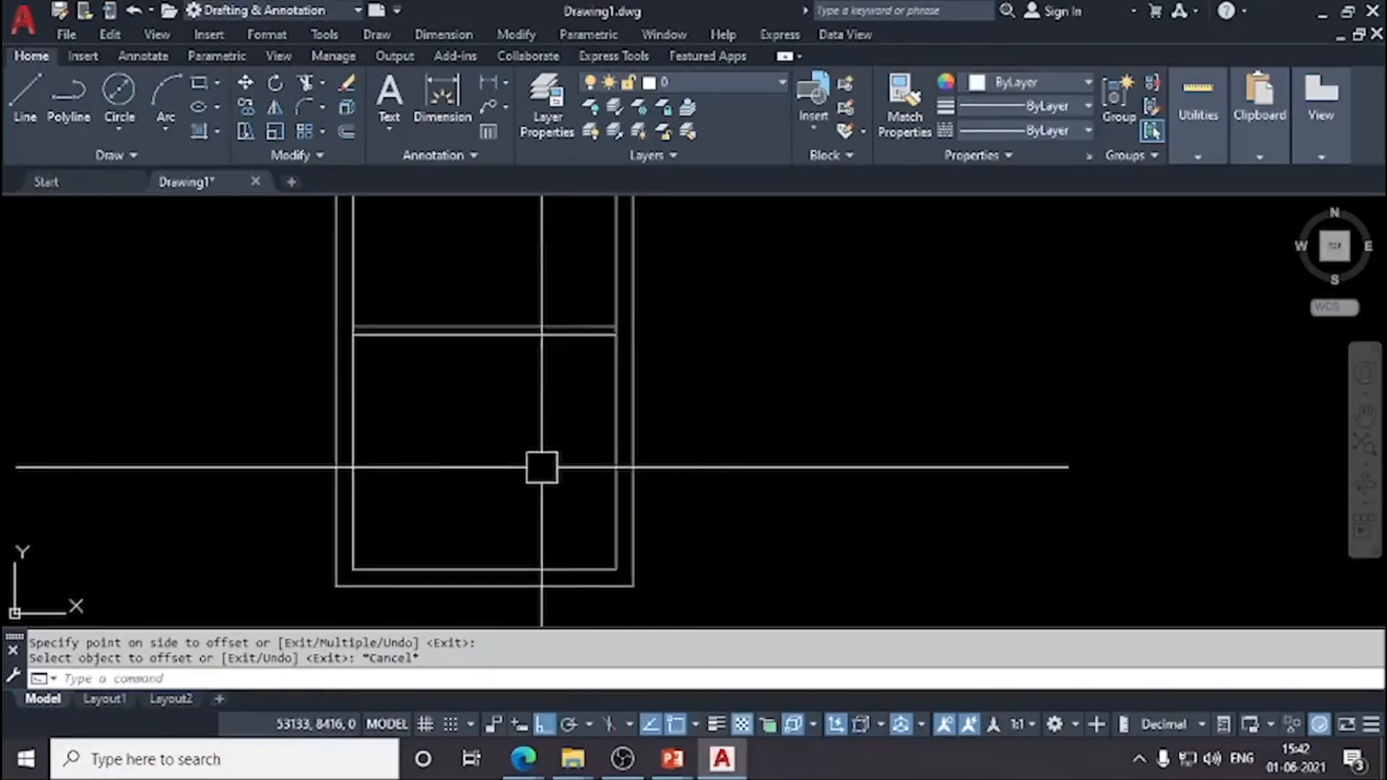
{"action": "middle_click_drag", "start_coordinate": [548, 498], "coordinate": [553, 472]}
{"action": "scroll", "coordinate": [552, 472], "scroll_direction": "down", "scroll_amount": 1}
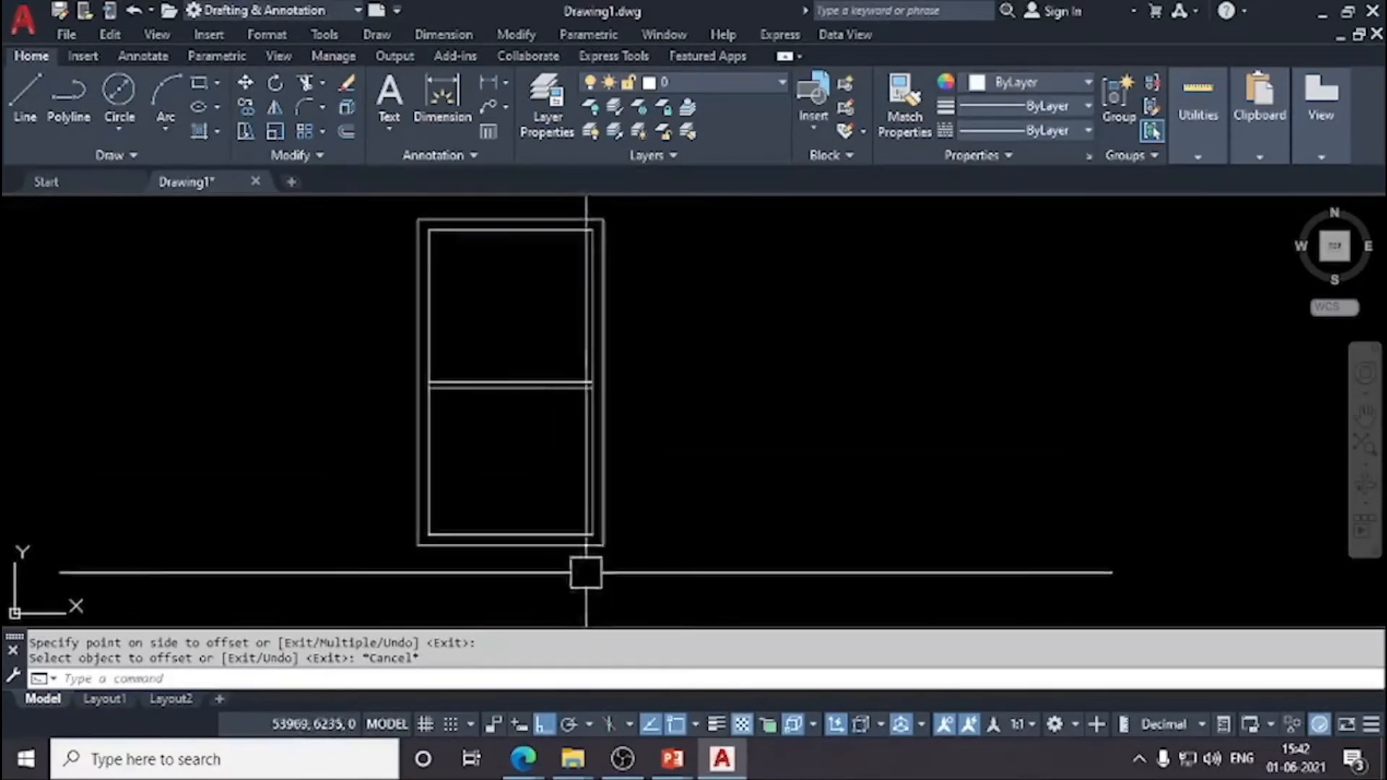
{"action": "scroll", "coordinate": [560, 542], "scroll_direction": "up", "scroll_amount": 1}
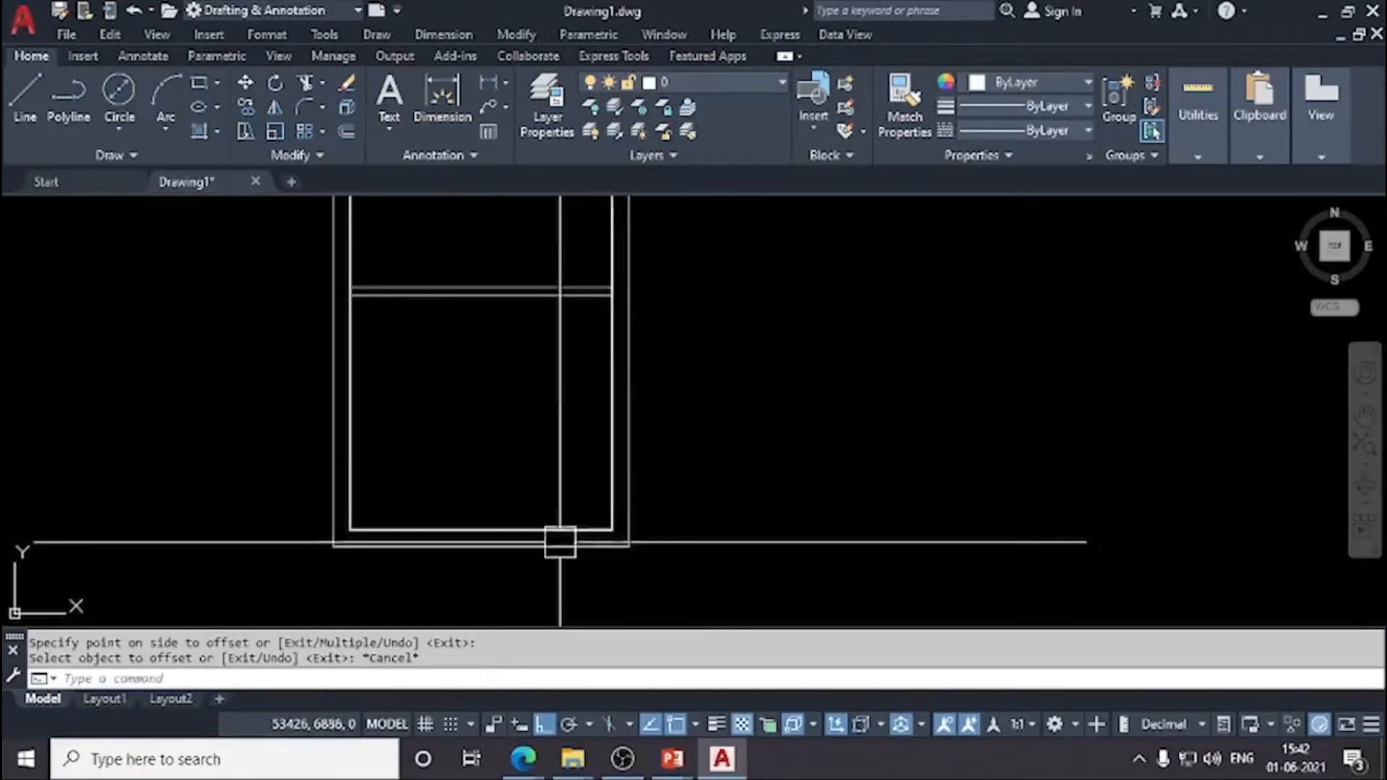
{"action": "scroll", "coordinate": [556, 513], "scroll_direction": "down", "scroll_amount": 1}
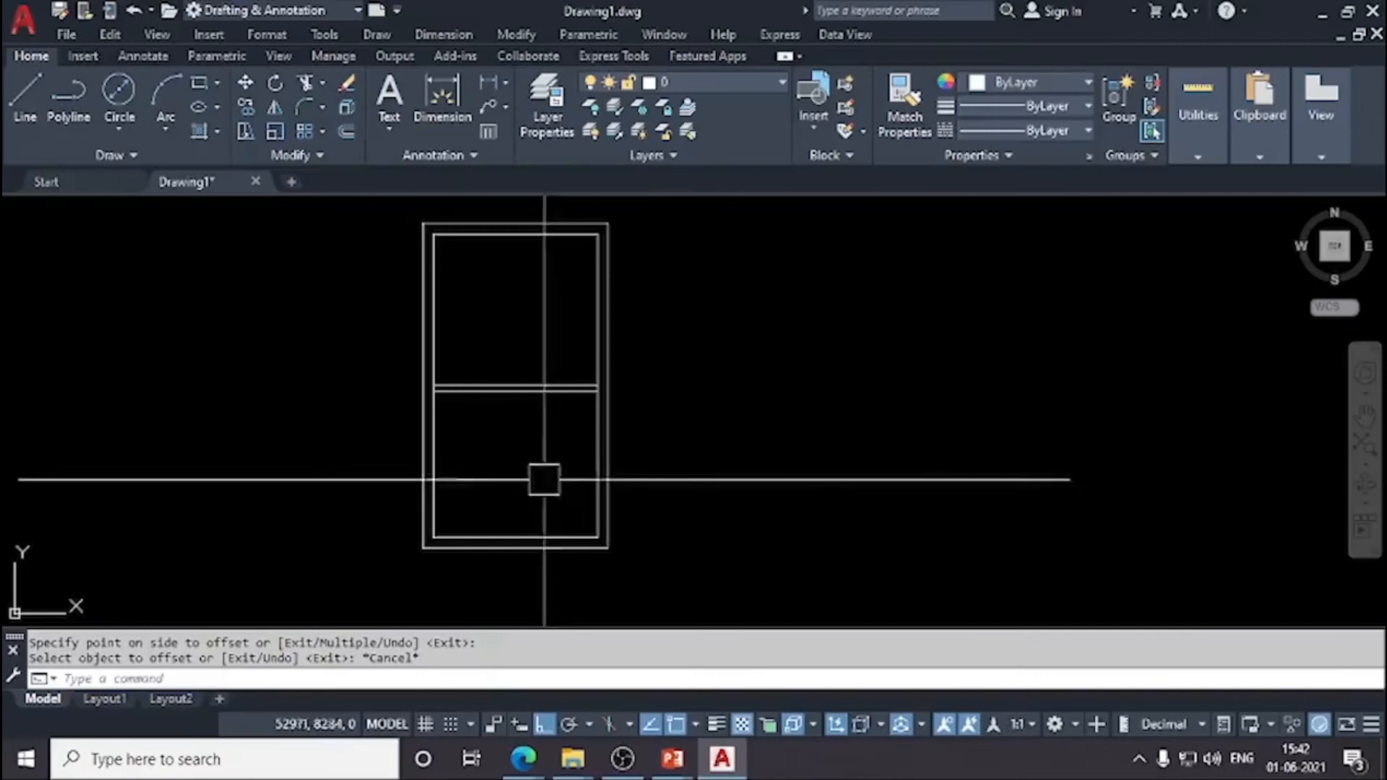
{"action": "scroll", "coordinate": [565, 538], "scroll_direction": "up", "scroll_amount": 1}
{"action": "scroll", "coordinate": [565, 538], "scroll_direction": "down", "scroll_amount": 2}
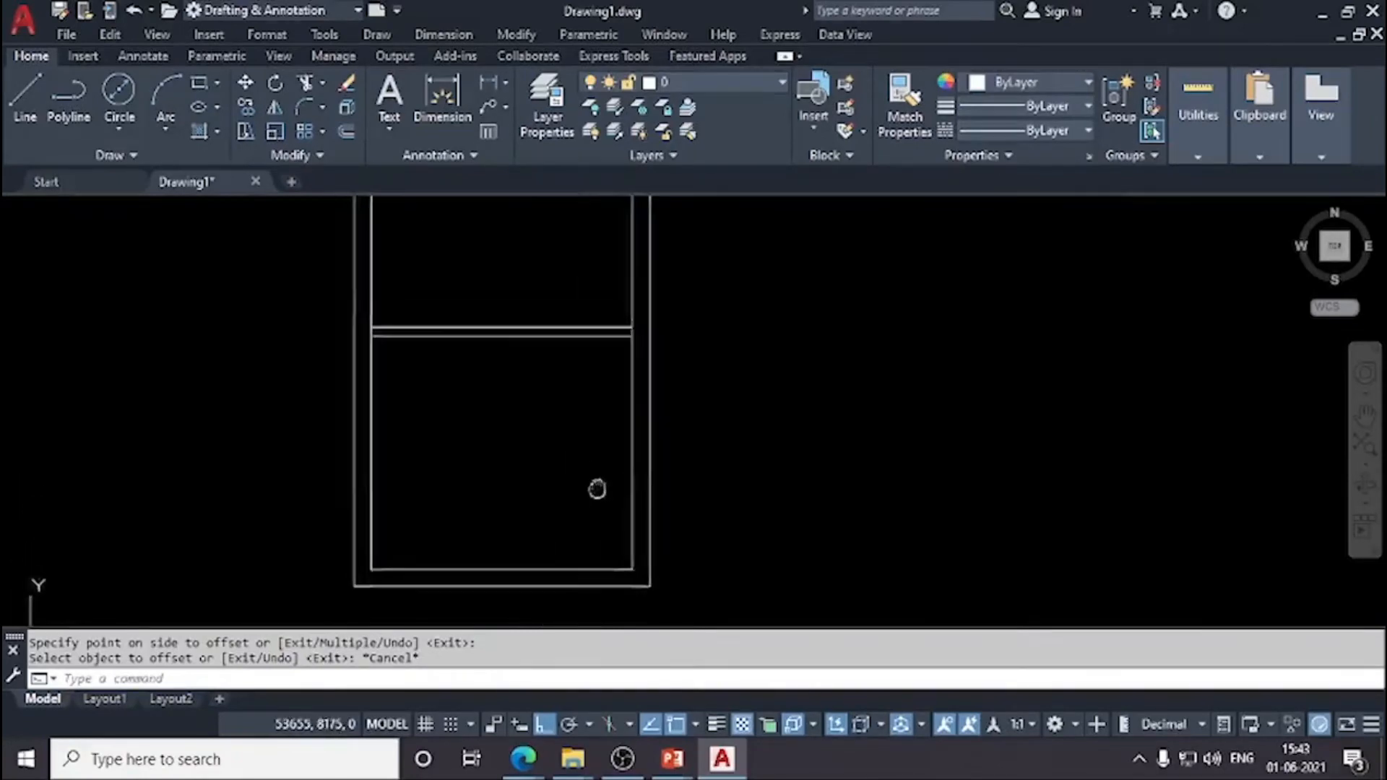
{"action": "scroll", "coordinate": [573, 470], "scroll_direction": "up", "scroll_amount": 2}
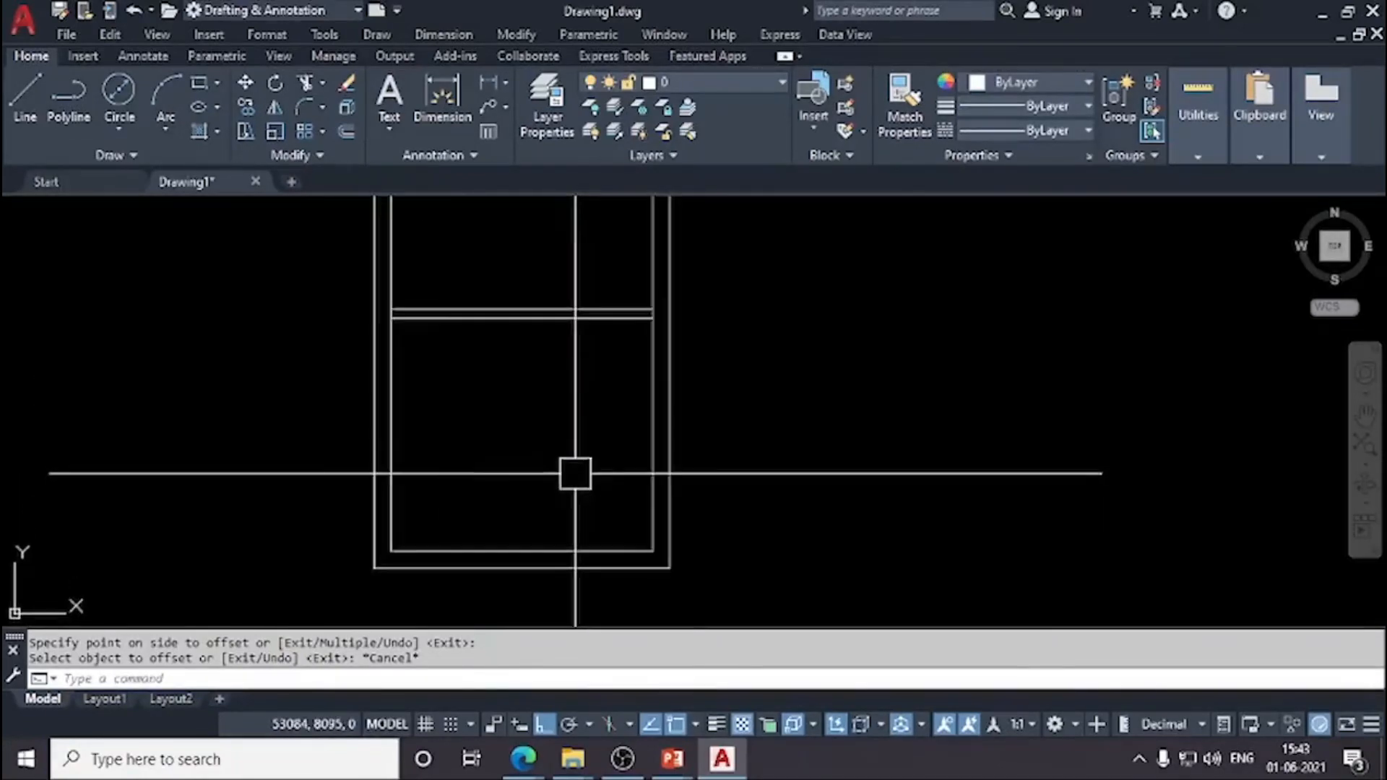
{"action": "middle_click_drag", "start_coordinate": [573, 470], "coordinate": [567, 527]}
{"action": "scroll", "coordinate": [568, 528], "scroll_direction": "down", "scroll_amount": 2}
{"action": "scroll", "coordinate": [575, 535], "scroll_direction": "up", "scroll_amount": 2}
{"action": "middle_click_drag", "start_coordinate": [549, 458], "coordinate": [548, 511]}
{"action": "scroll", "coordinate": [547, 510], "scroll_direction": "down", "scroll_amount": 1}
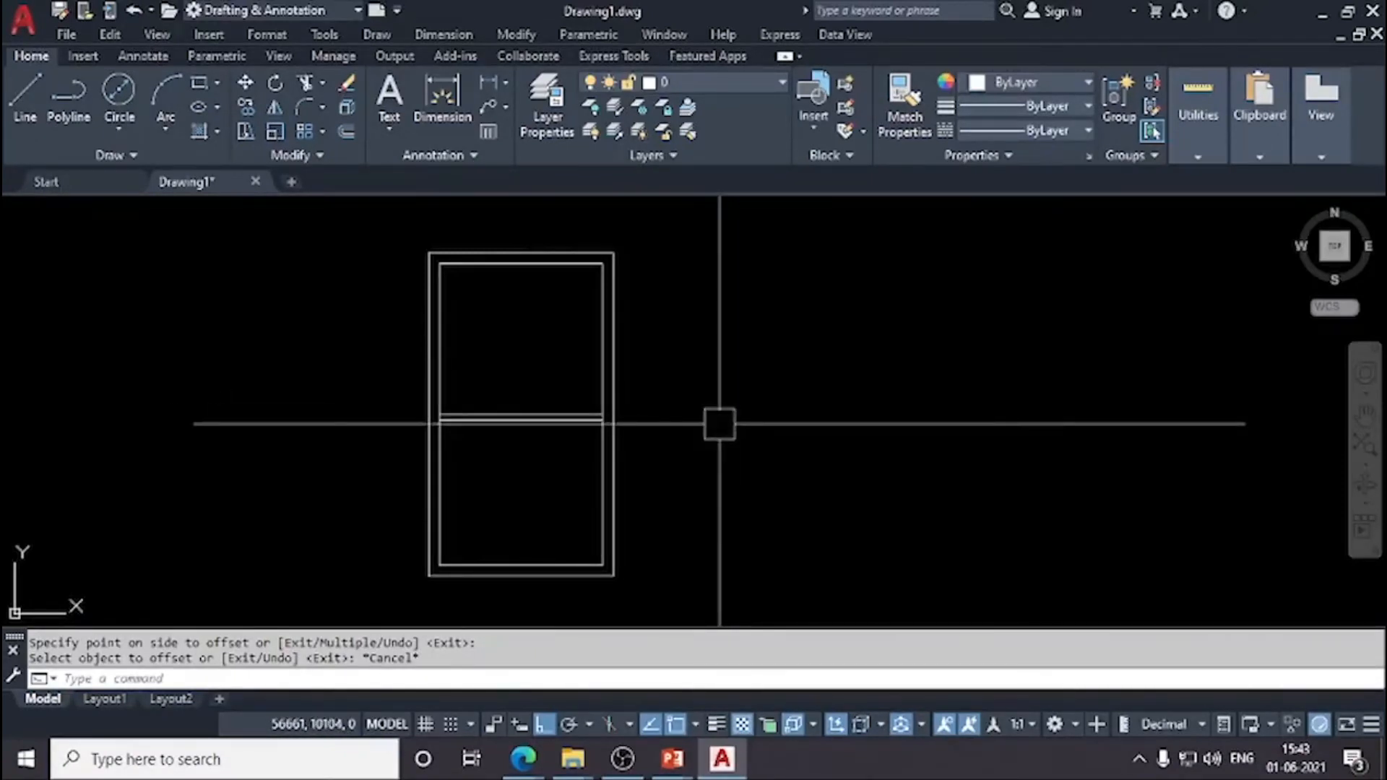
Step: Draw a vertical line across the bottom external wall, starting 100 left of the inner bottom-right corner and ending perpendicular on the outer wall line
{"action": "mouse_move", "coordinate": [552, 542]}
{"action": "middle_mouse_down"}
{"action": "mouse_move", "coordinate": [607, 533]}
{"action": "mouse_move", "coordinate": [598, 497]}
{"action": "middle_mouse_up"}
{"action": "scroll", "coordinate": [607, 509], "scroll_direction": "up", "scroll_amount": 2}
{"action": "scroll", "coordinate": [607, 538], "scroll_direction": "up", "scroll_amount": 2}
{"action": "scroll", "coordinate": [598, 496], "scroll_direction": "down", "scroll_amount": 2}
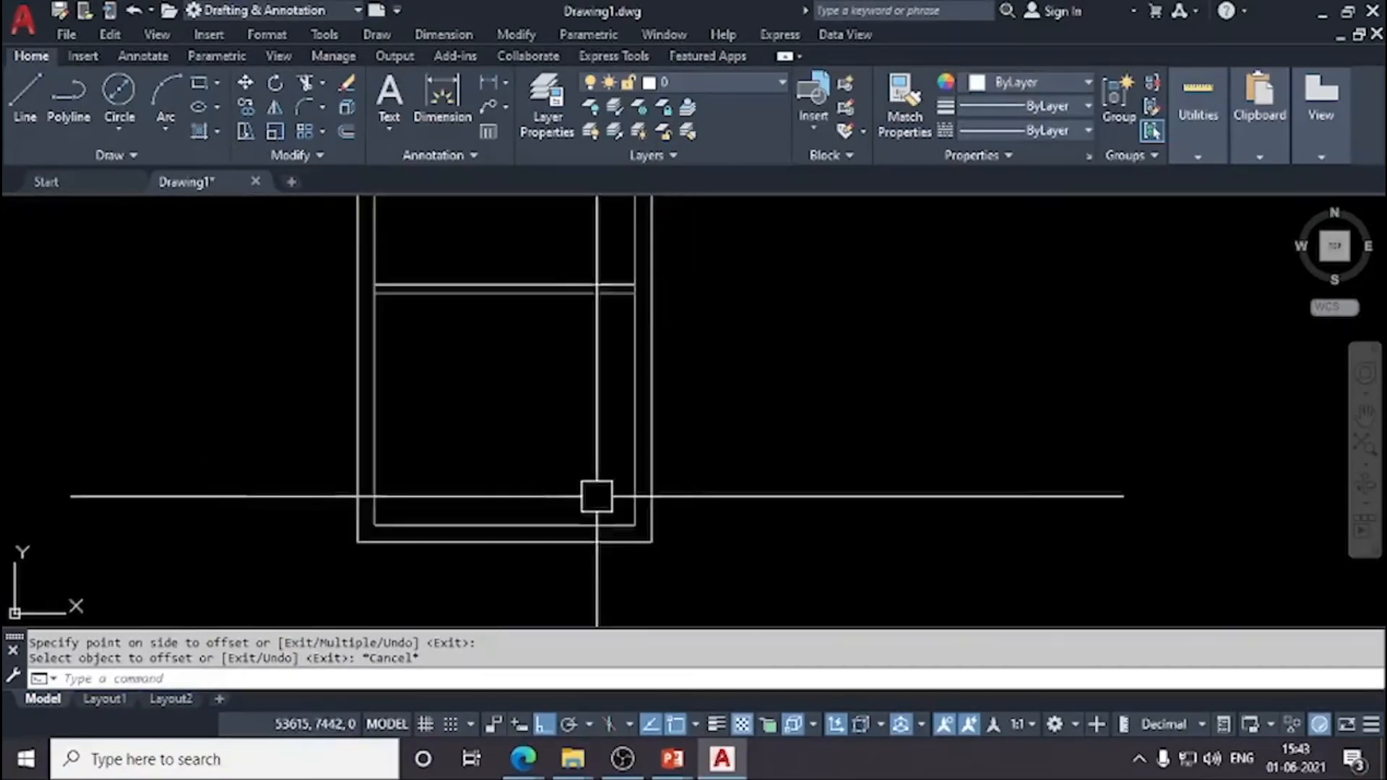
{"action": "left_click", "coordinate": [24, 100]}
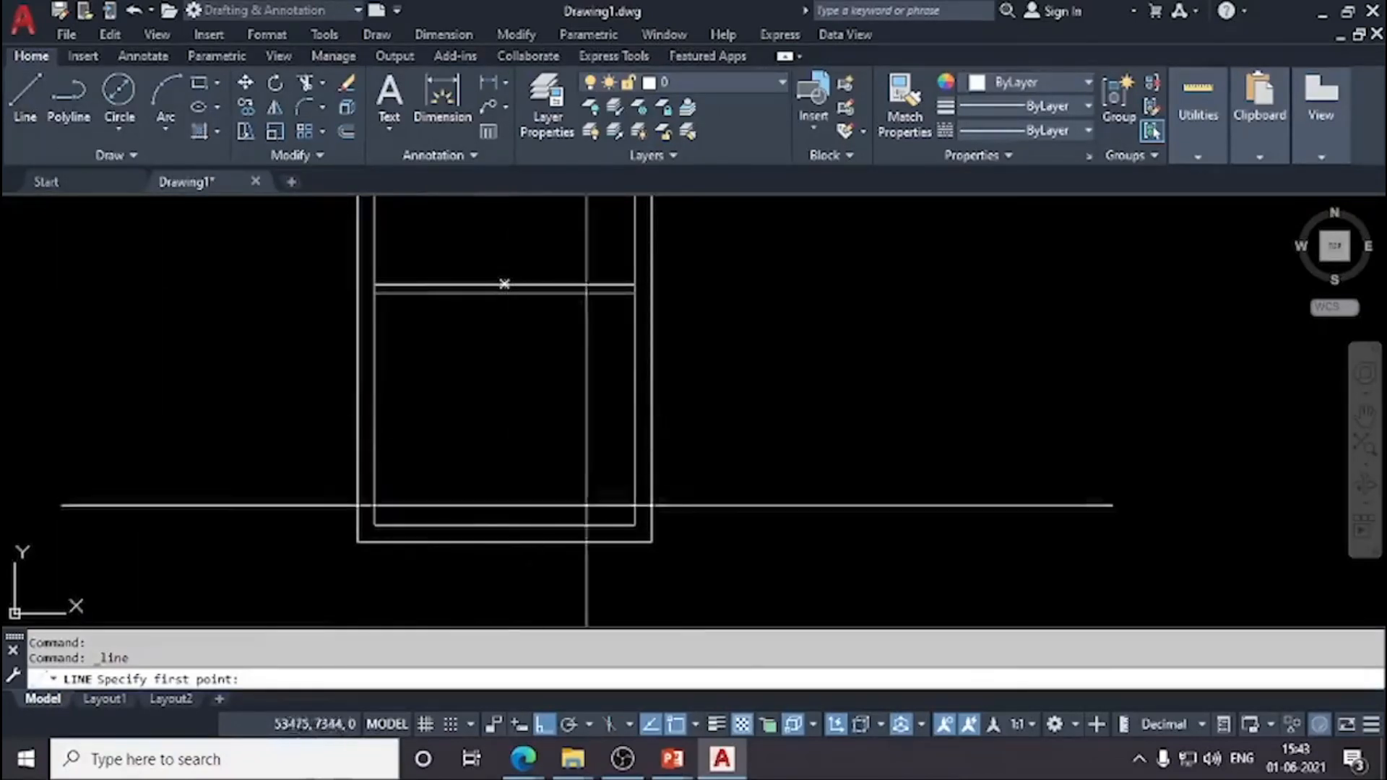
{"action": "scroll", "coordinate": [586, 505], "scroll_direction": "up", "scroll_amount": 4}
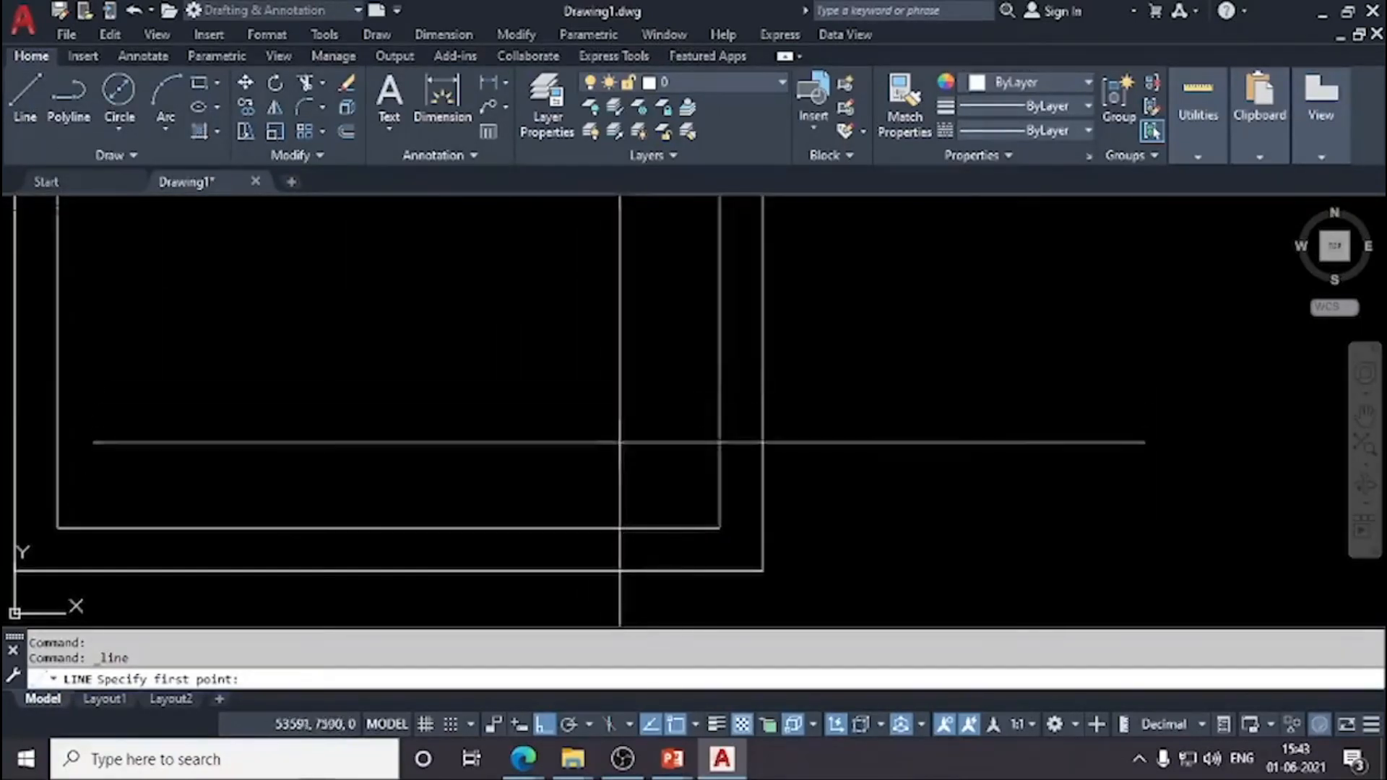
{"action": "middle_click_drag", "start_coordinate": [620, 448], "coordinate": [628, 410]}
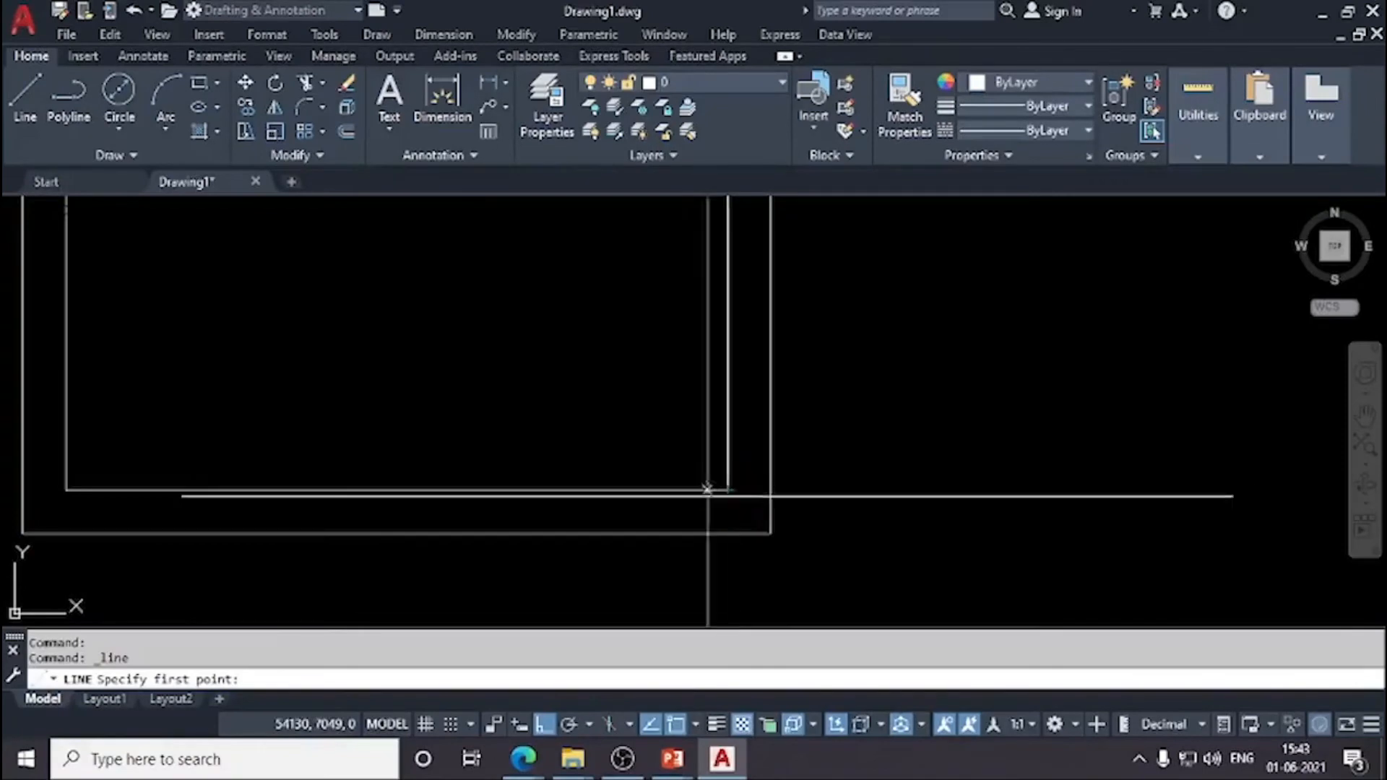
{"action": "scroll", "coordinate": [701, 530], "scroll_direction": "up", "scroll_amount": 2}
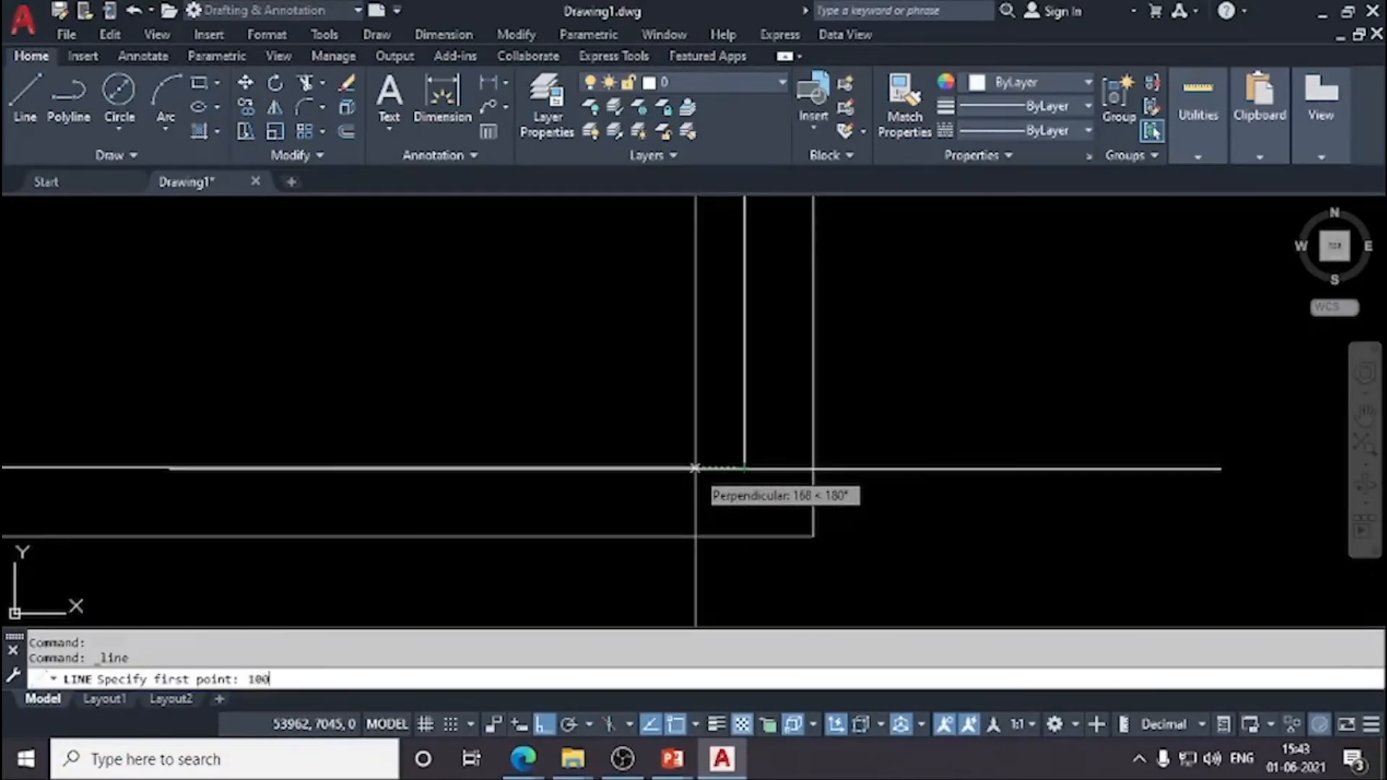
{"action": "key", "text": "Return"}
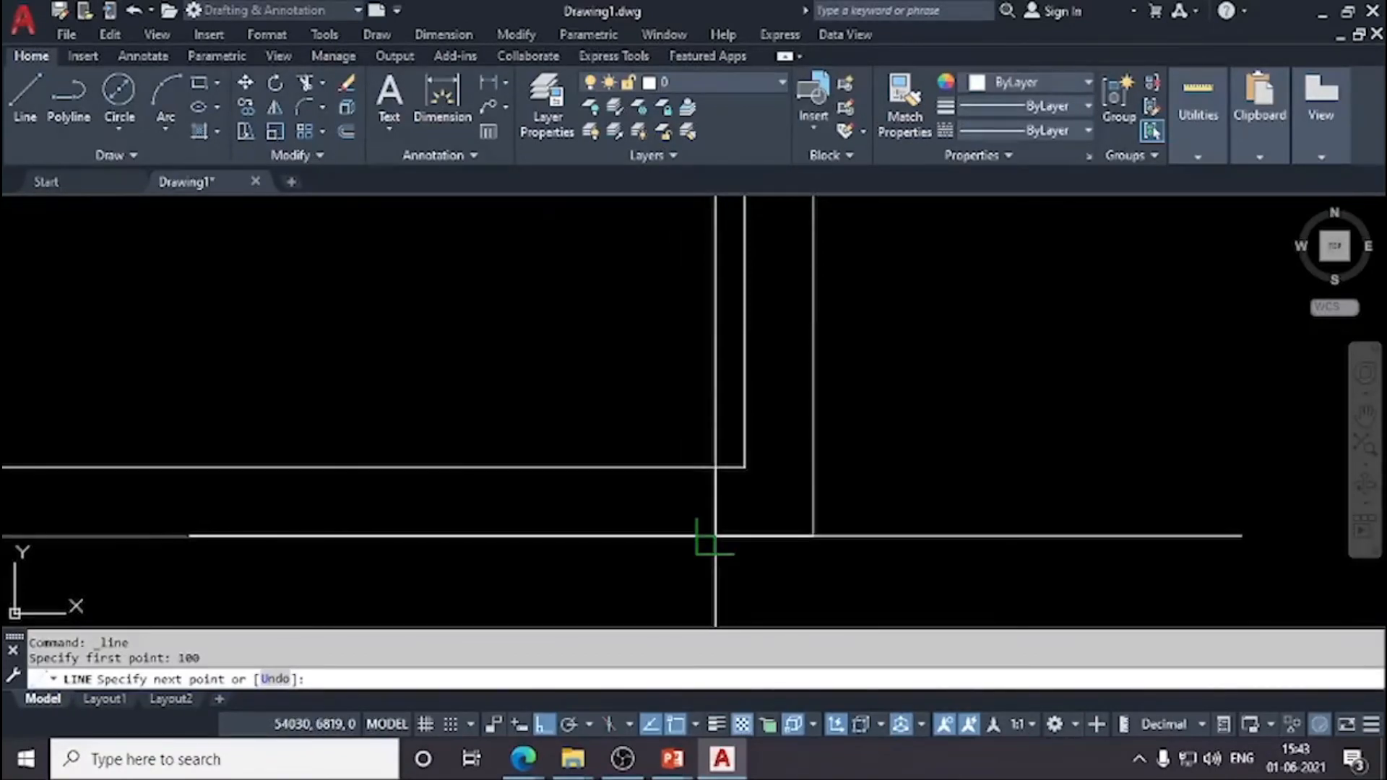
{"action": "left_click", "coordinate": [715, 536]}
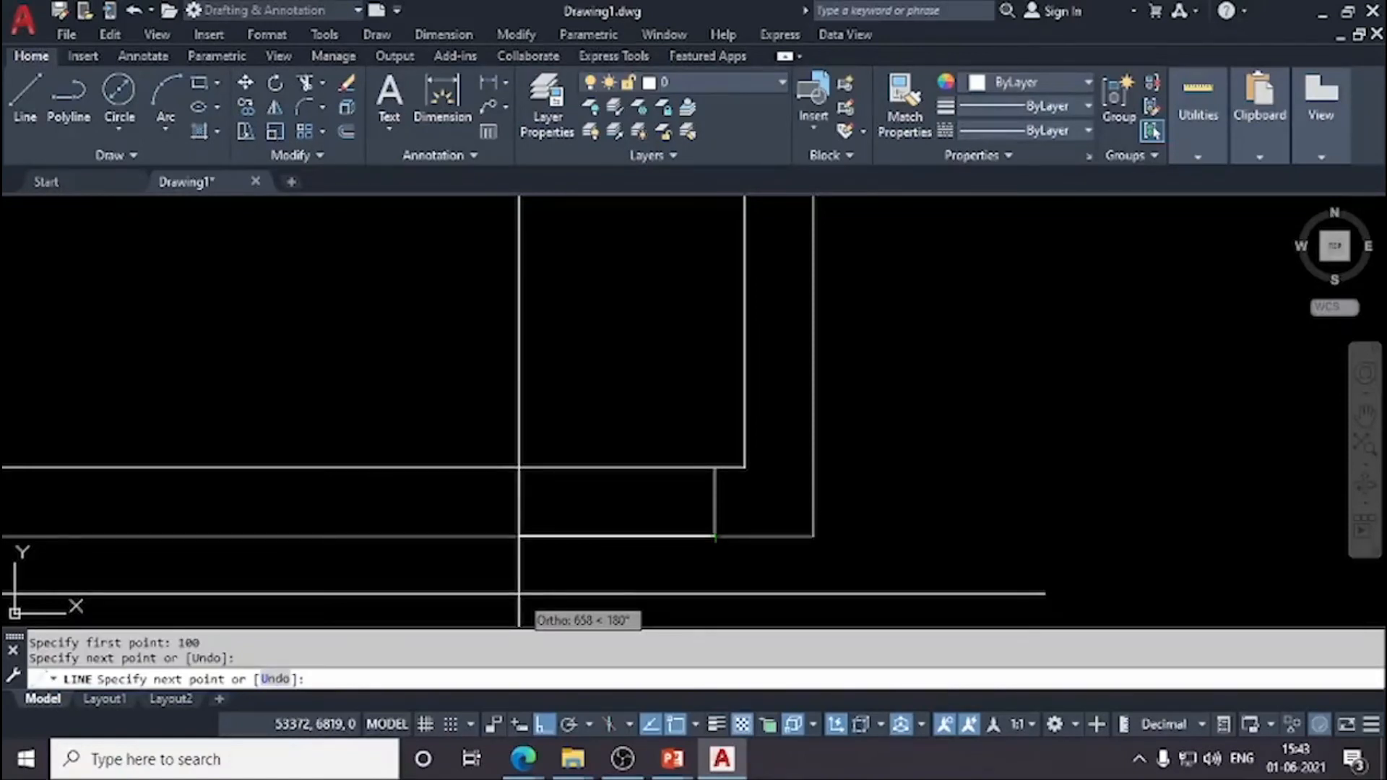
{"action": "key", "text": "Escape"}
{"action": "middle_click_drag", "start_coordinate": [597, 495], "coordinate": [612, 444]}
{"action": "scroll", "coordinate": [739, 438], "scroll_direction": "down", "scroll_amount": 2}
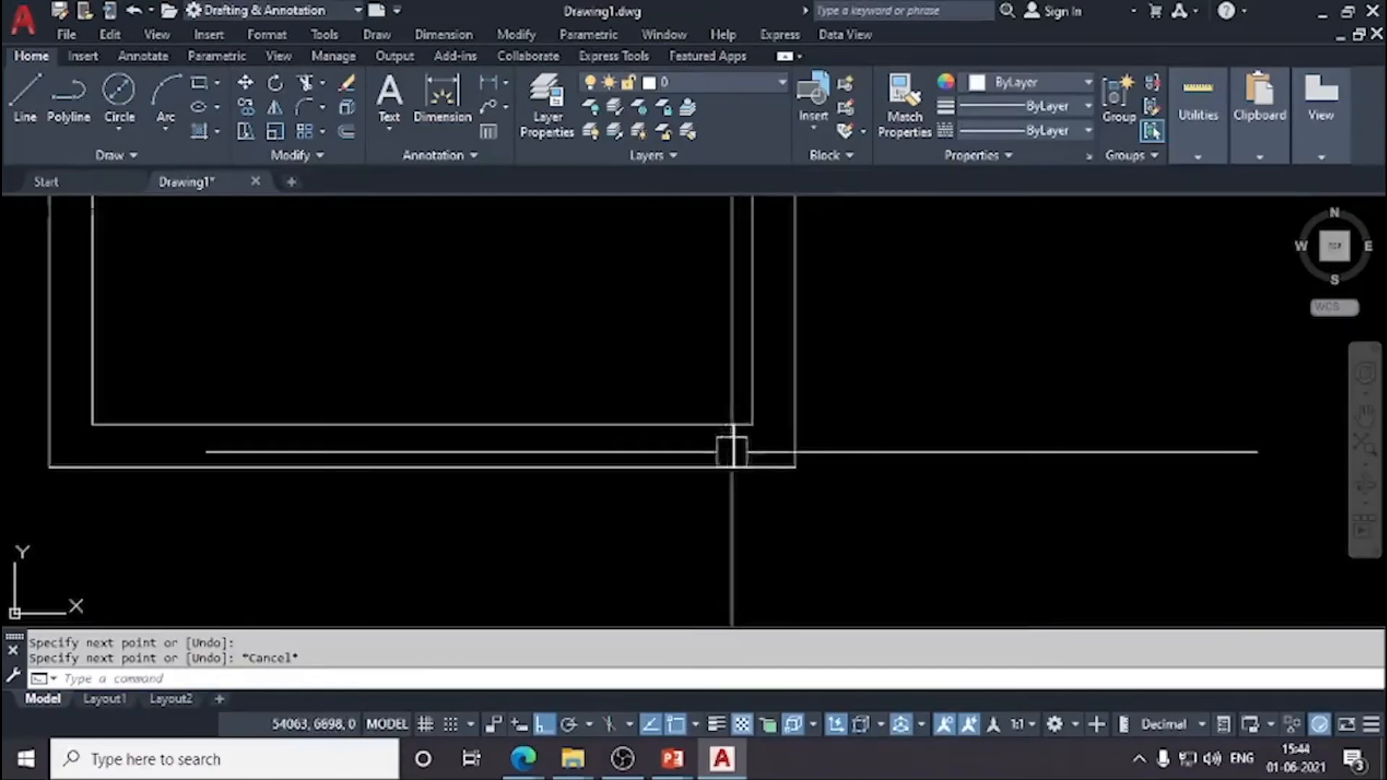
{"action": "scroll", "coordinate": [703, 454], "scroll_direction": "up", "scroll_amount": 2}
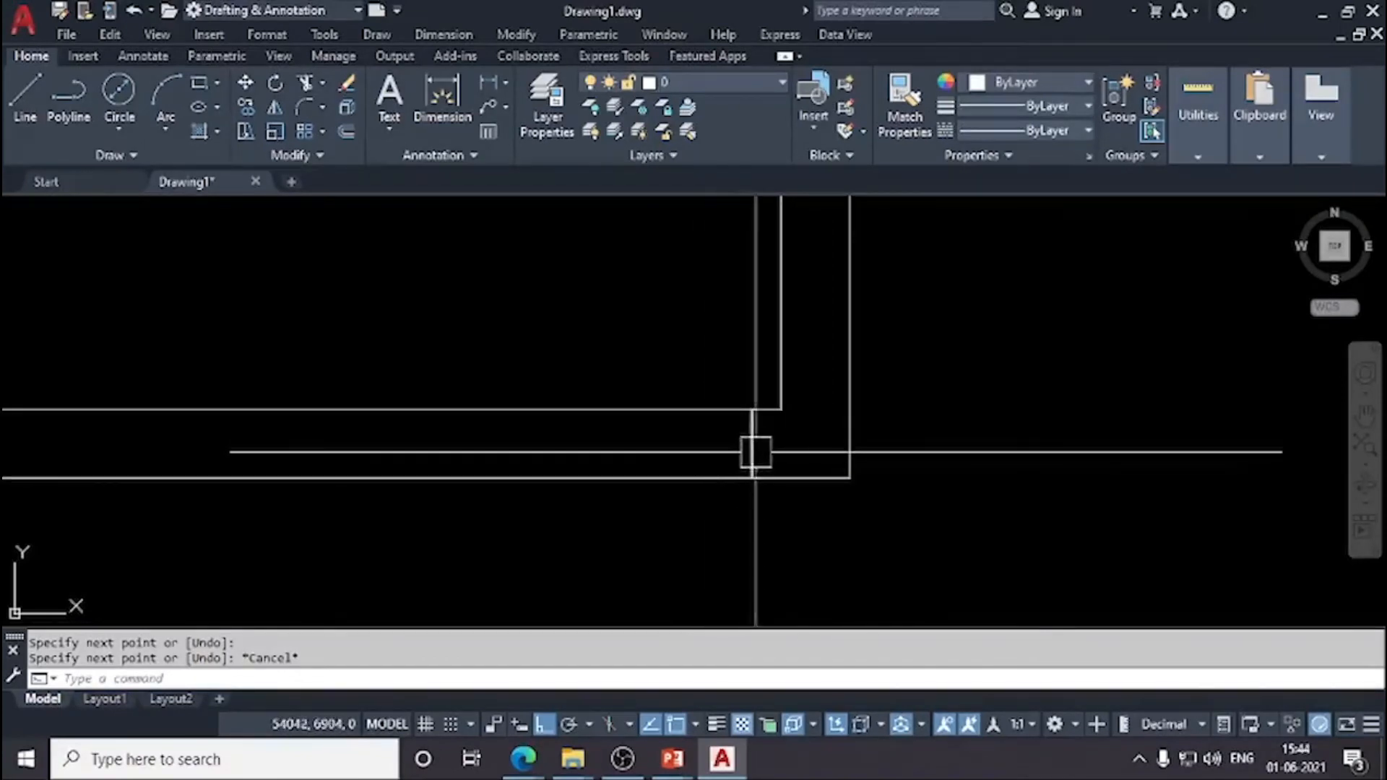
{"action": "middle_click_drag", "start_coordinate": [643, 398], "coordinate": [680, 497]}
{"action": "scroll", "coordinate": [673, 480], "scroll_direction": "down", "scroll_amount": 2}
{"action": "mouse_move", "coordinate": [638, 428]}
{"action": "middle_mouse_down"}
{"action": "mouse_move", "coordinate": [638, 471]}
{"action": "mouse_move", "coordinate": [620, 448]}
{"action": "mouse_move", "coordinate": [632, 536]}
{"action": "mouse_move", "coordinate": [617, 455]}
{"action": "mouse_move", "coordinate": [648, 532]}
{"action": "middle_mouse_up"}
{"action": "scroll", "coordinate": [635, 471], "scroll_direction": "down", "scroll_amount": 2}
{"action": "scroll", "coordinate": [626, 441], "scroll_direction": "up", "scroll_amount": 1}
{"action": "scroll", "coordinate": [619, 446], "scroll_direction": "up", "scroll_amount": 2}
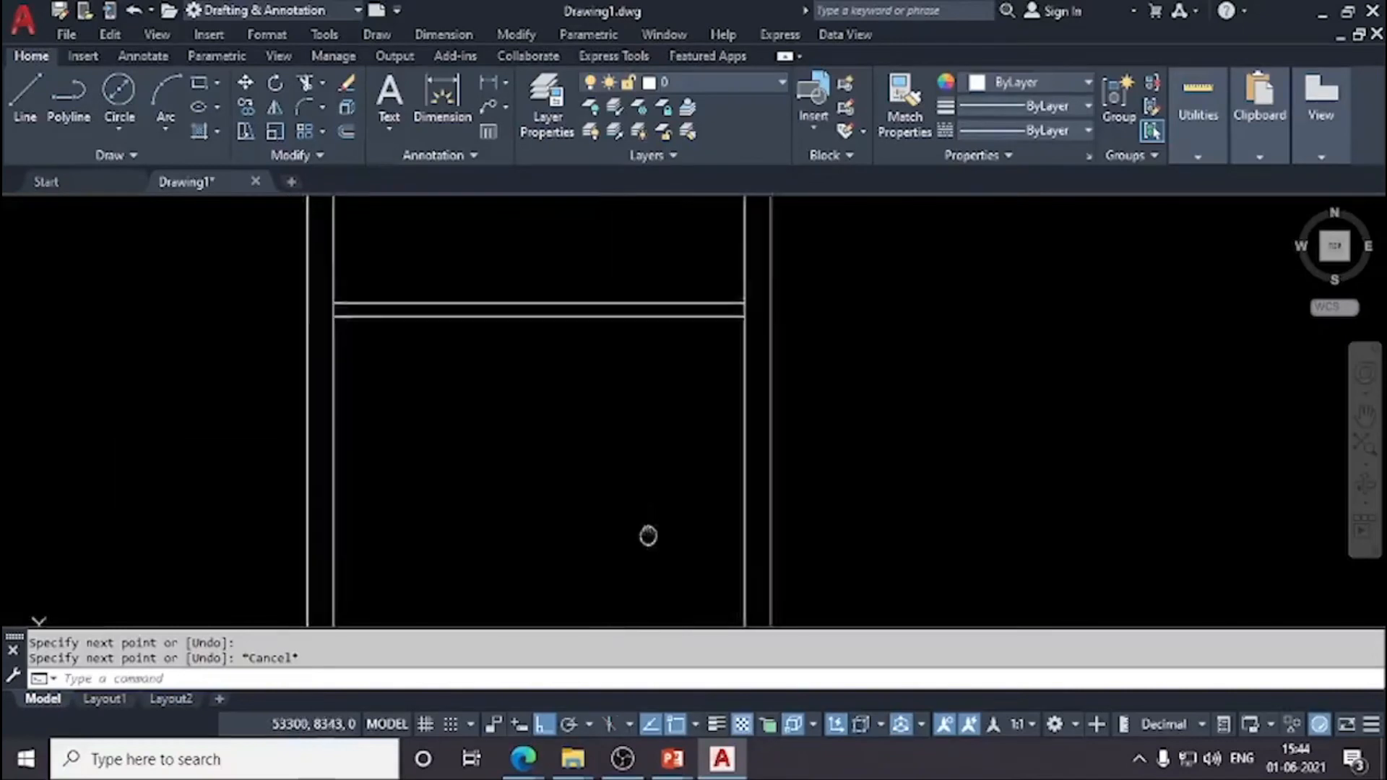
{"action": "scroll", "coordinate": [648, 526], "scroll_direction": "down", "scroll_amount": 3}
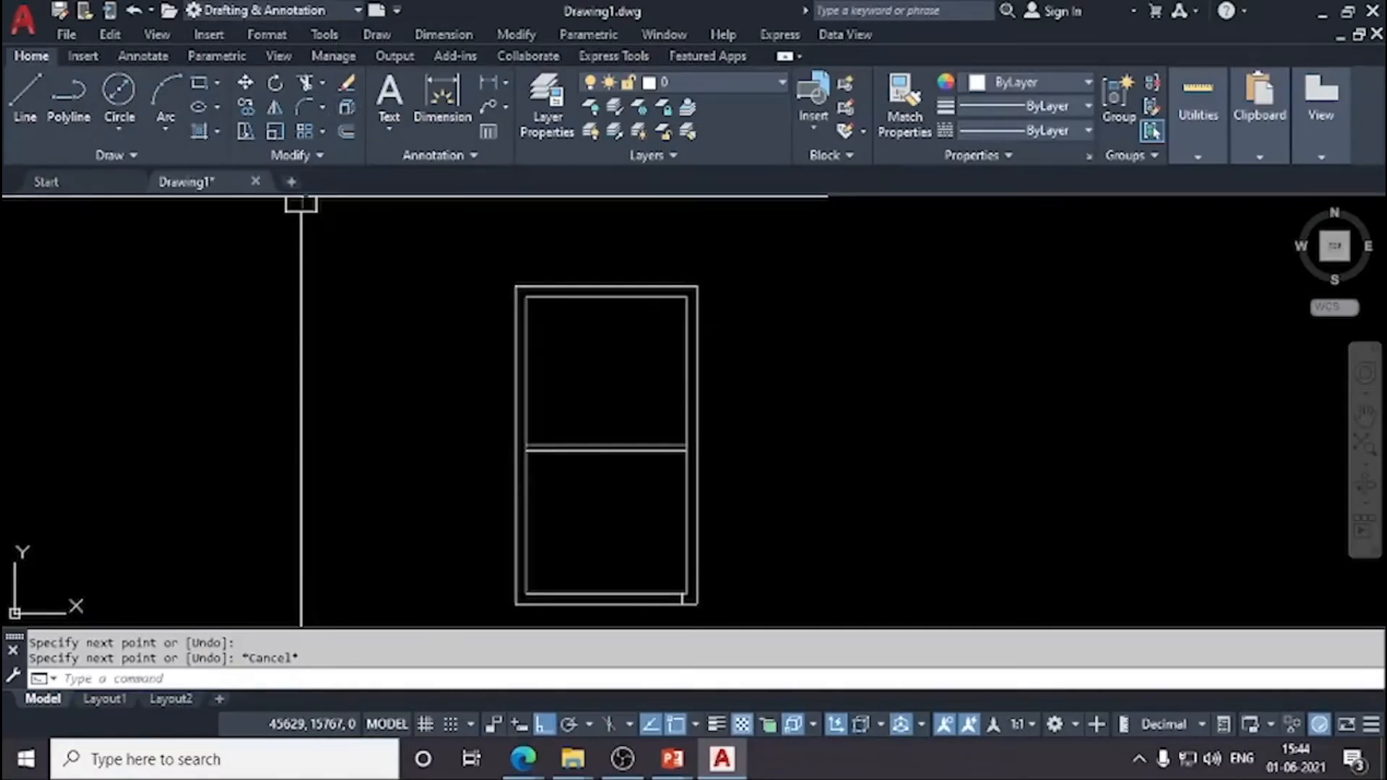
{"action": "scroll", "coordinate": [622, 470], "scroll_direction": "up", "scroll_amount": 4}
{"action": "scroll", "coordinate": [644, 481], "scroll_direction": "up", "scroll_amount": 4}
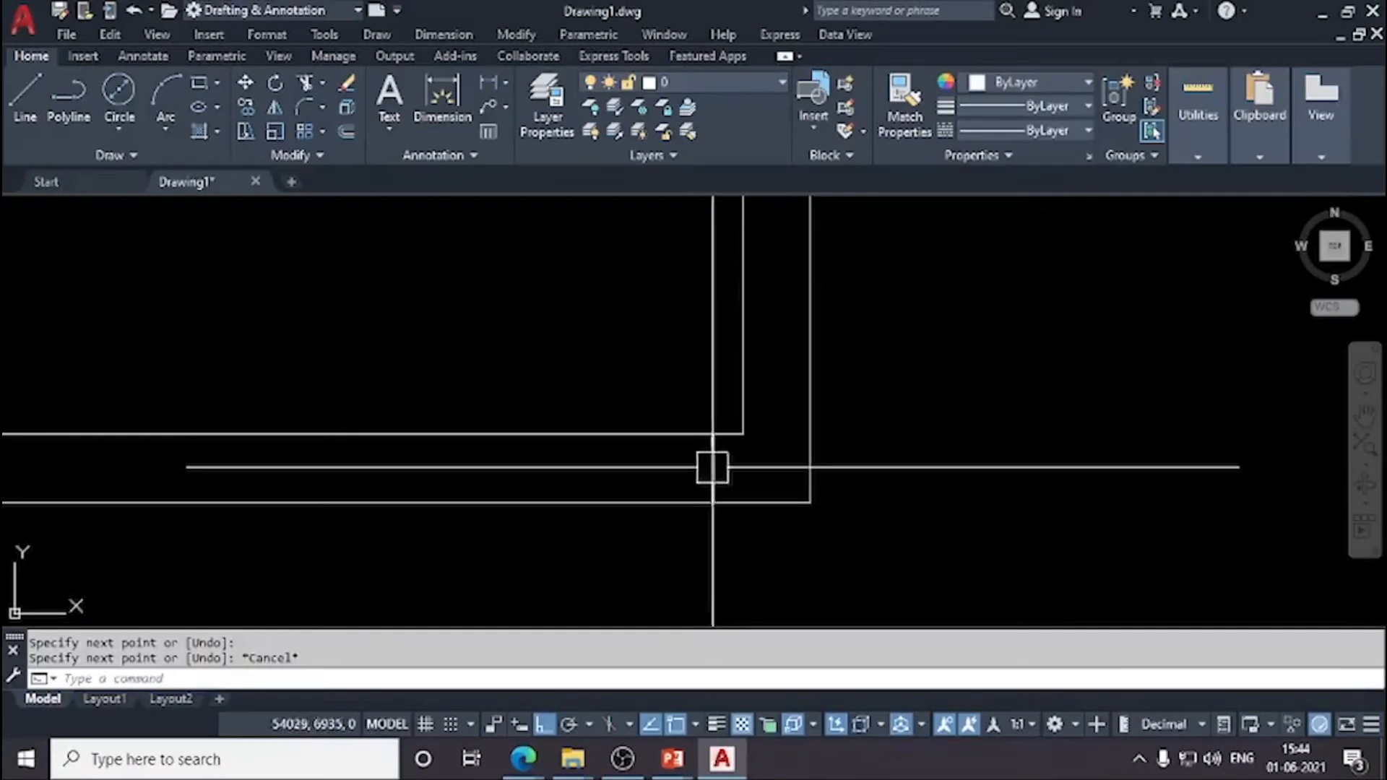
{"action": "scroll", "coordinate": [708, 466], "scroll_direction": "up", "scroll_amount": 2}
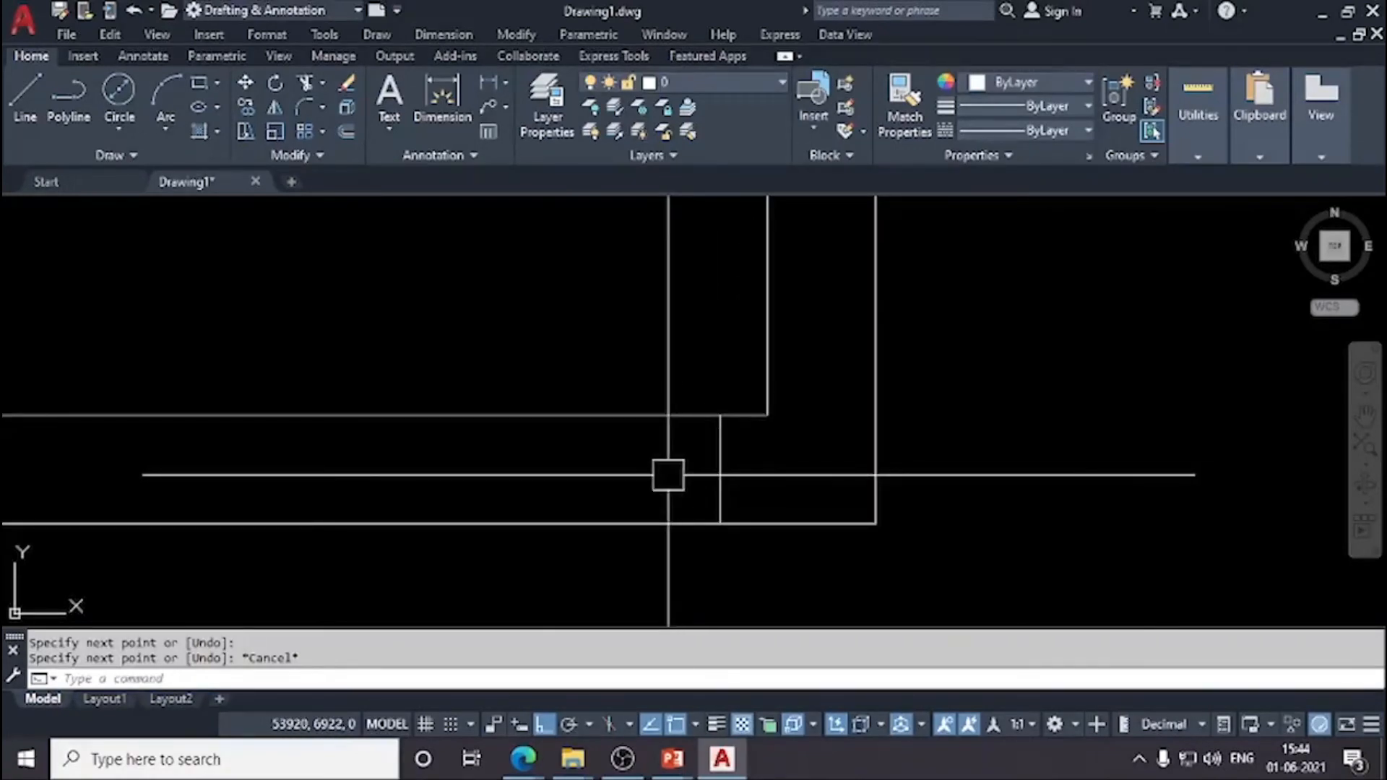
{"action": "middle_click_drag", "start_coordinate": [705, 479], "coordinate": [720, 493]}
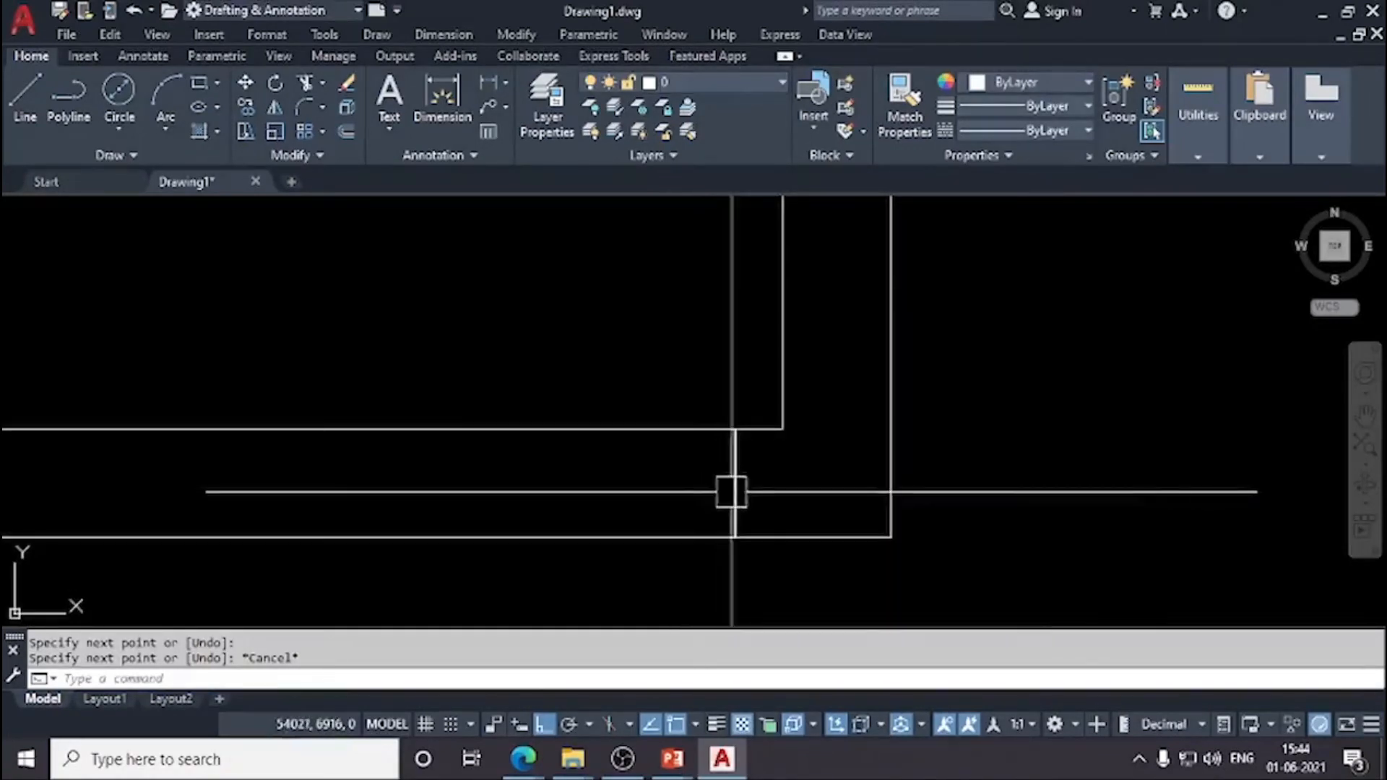
{"action": "scroll", "coordinate": [727, 486], "scroll_direction": "up", "scroll_amount": 2}
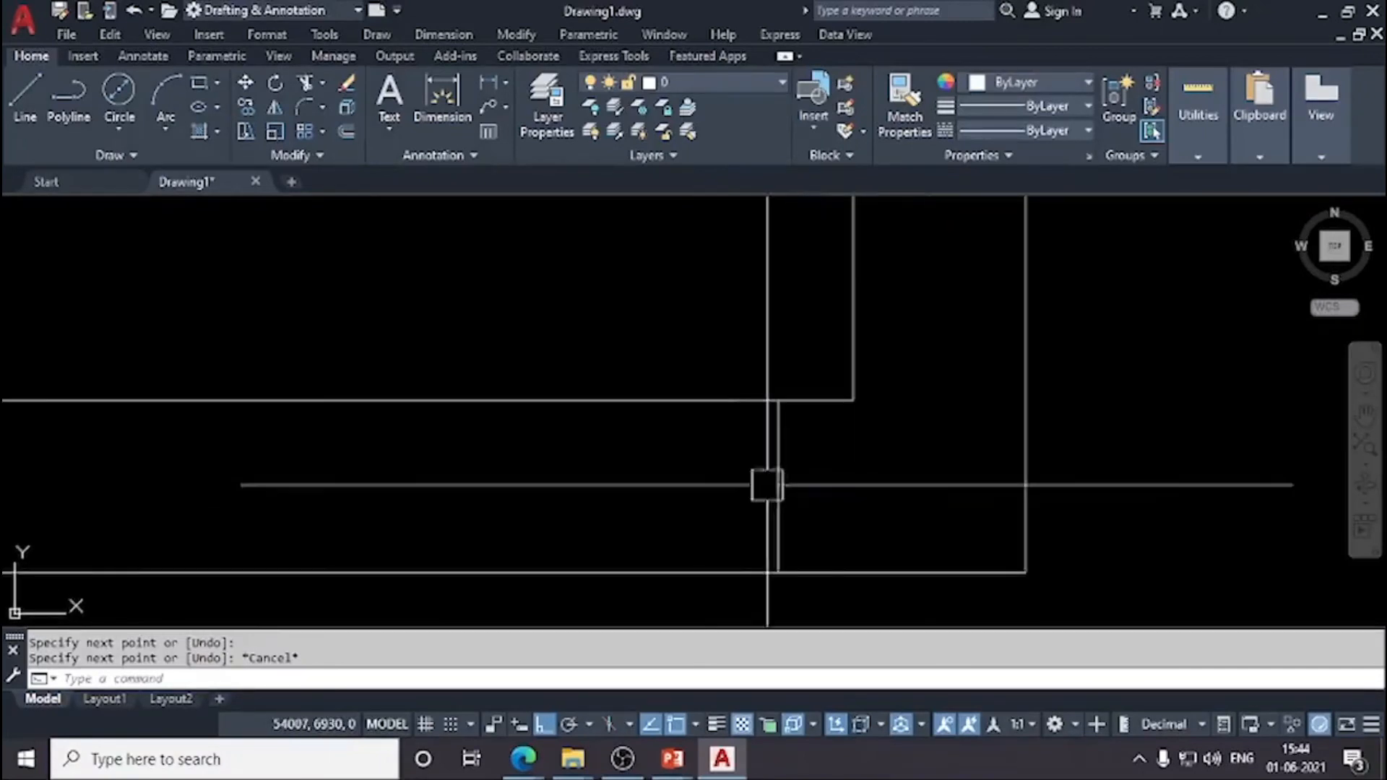
{"action": "middle_click_drag", "start_coordinate": [671, 478], "coordinate": [699, 470]}
{"action": "scroll", "coordinate": [711, 474], "scroll_direction": "down", "scroll_amount": 4}
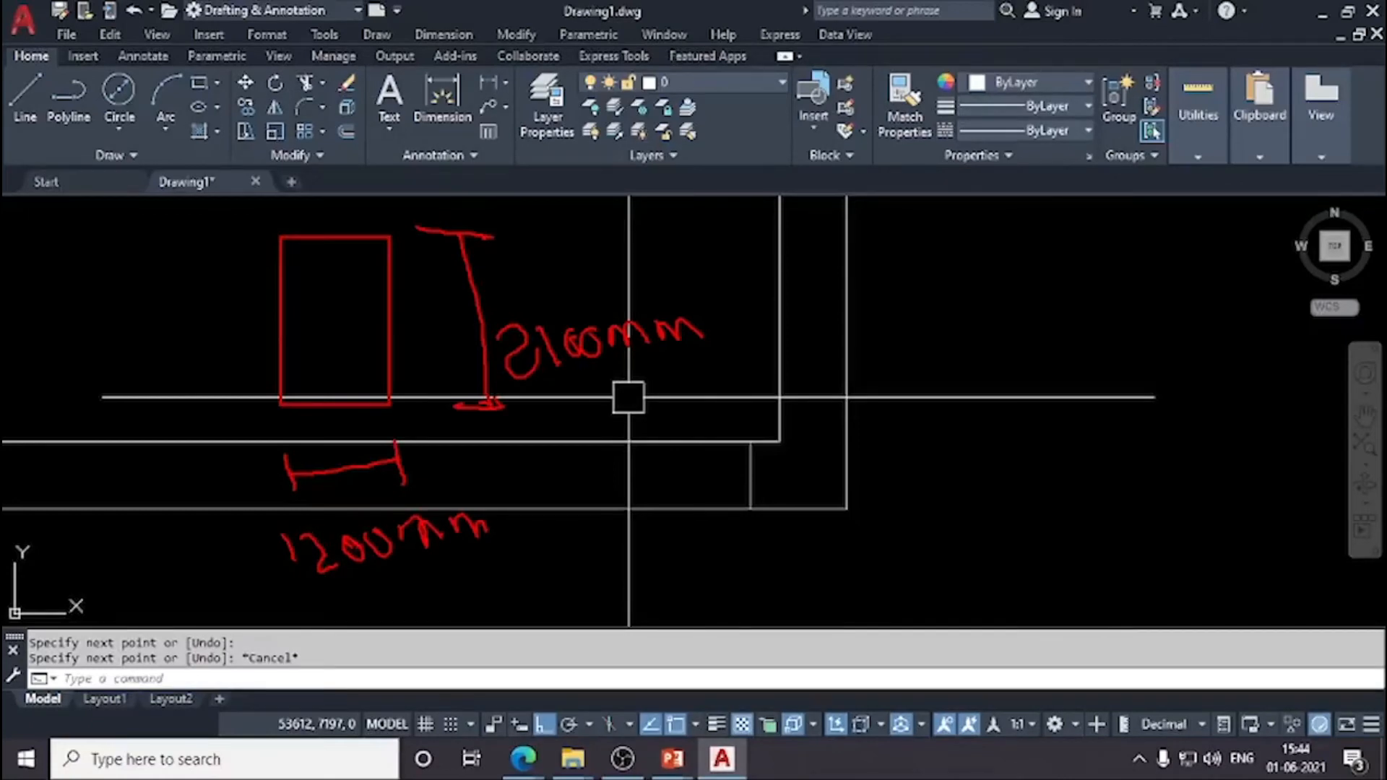
{"action": "key", "text": "Escape"}
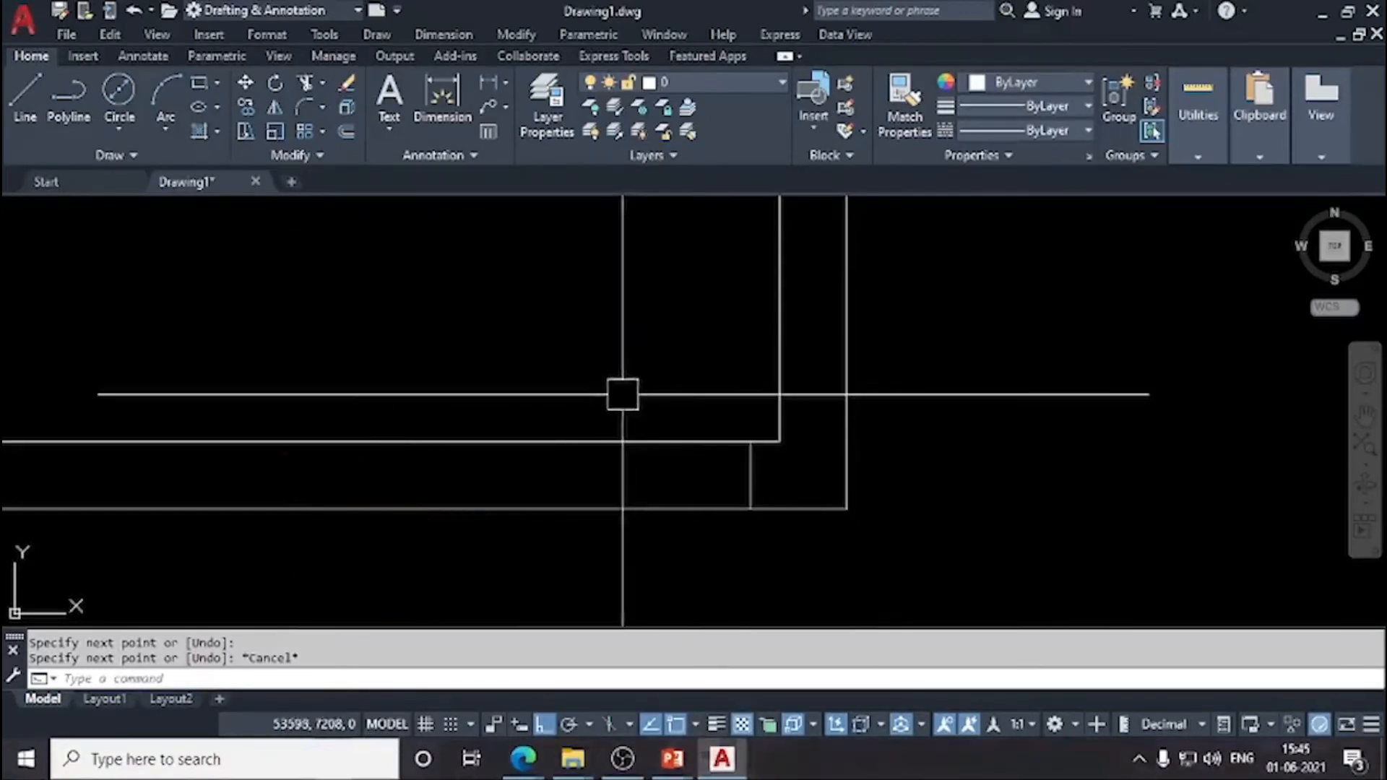
{"action": "left_click", "coordinate": [749, 475]}
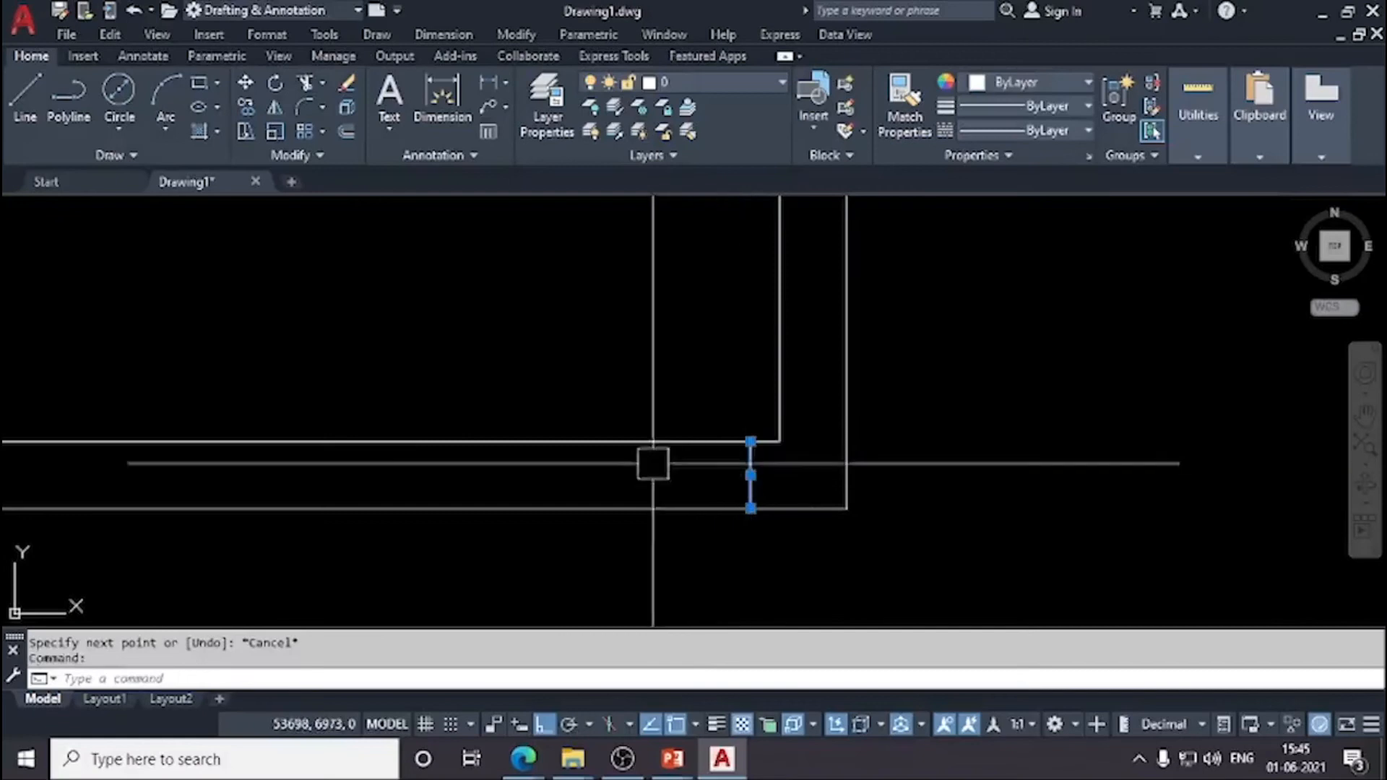
{"action": "key", "text": "Escape"}
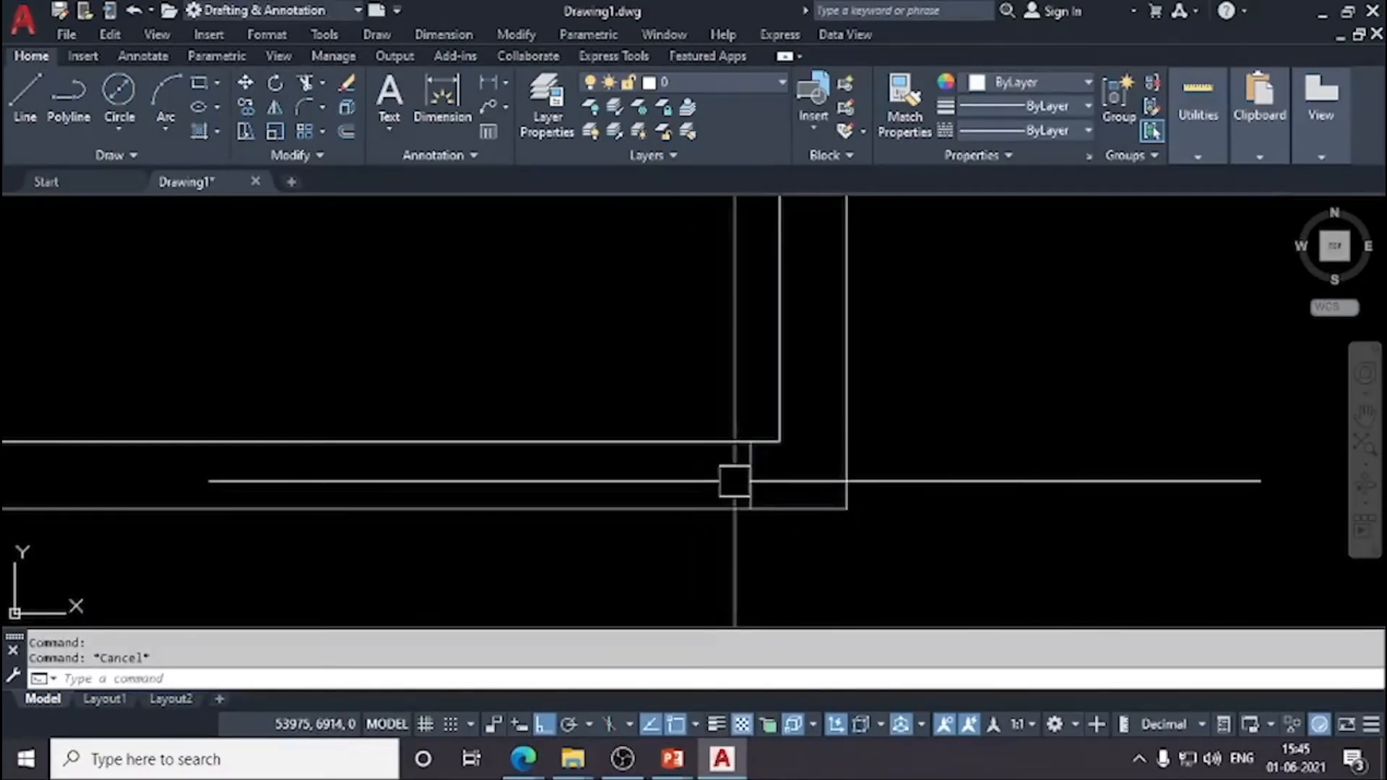
Step: Offset the short vertical line in the bottom wall 1200 to the left to mark the other side of the door opening
{"action": "middle_click_drag", "start_coordinate": [714, 464], "coordinate": [733, 470]}
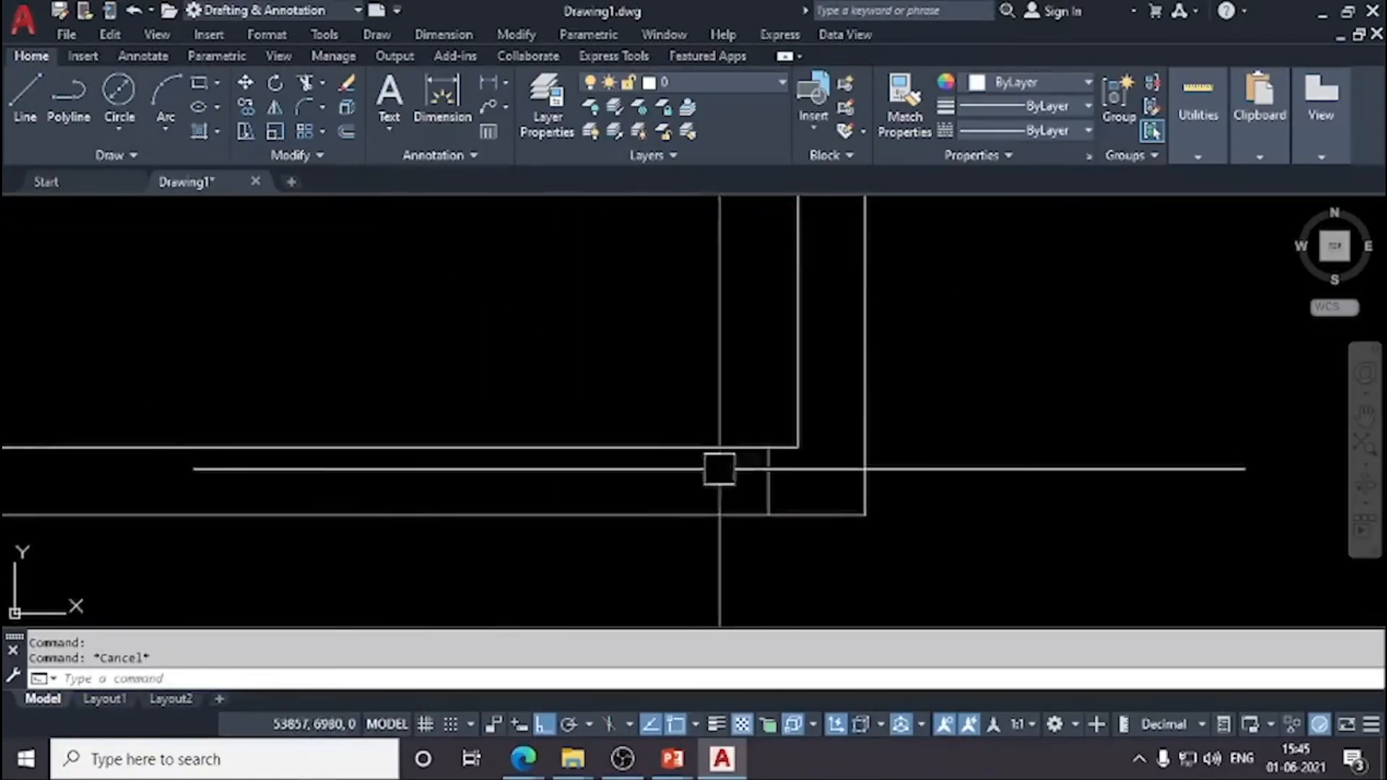
{"action": "left_click", "coordinate": [346, 132]}
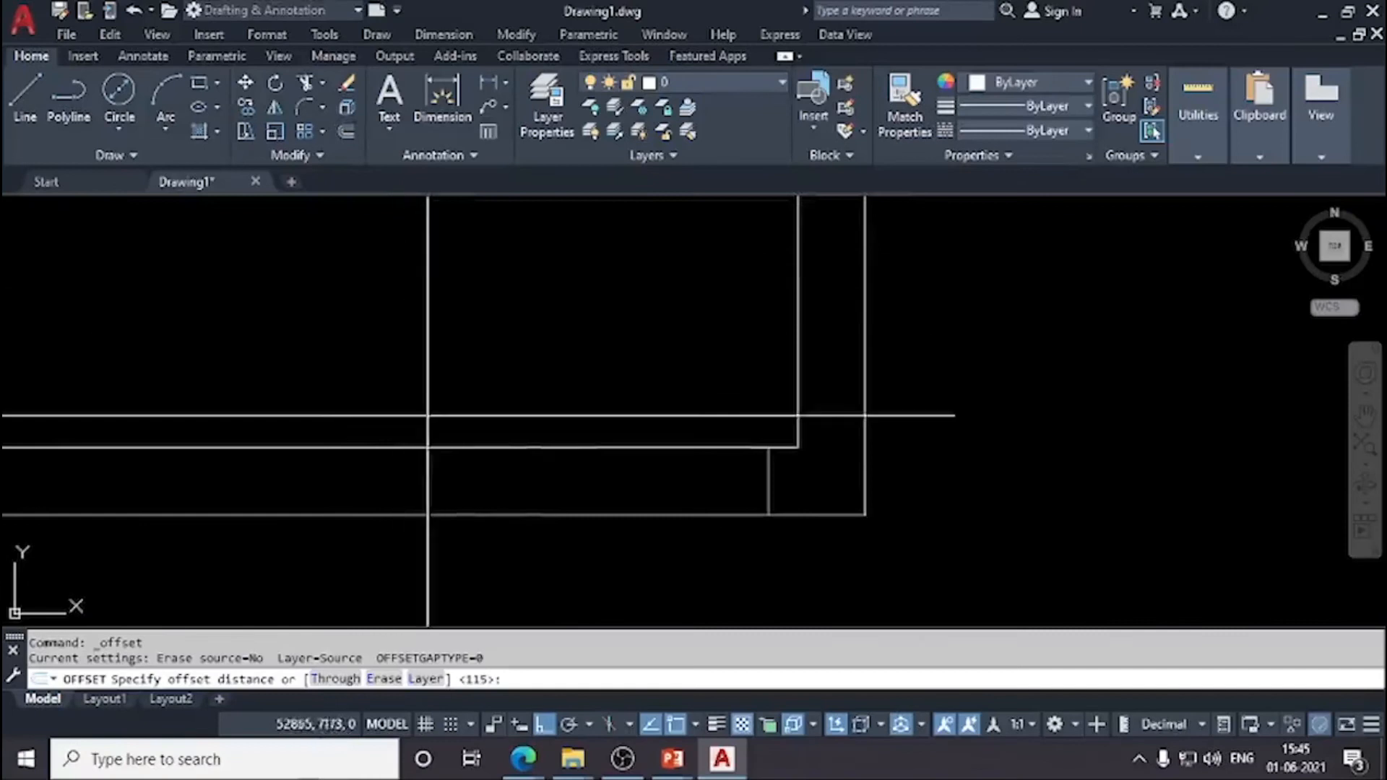
{"action": "type", "text": "120"}
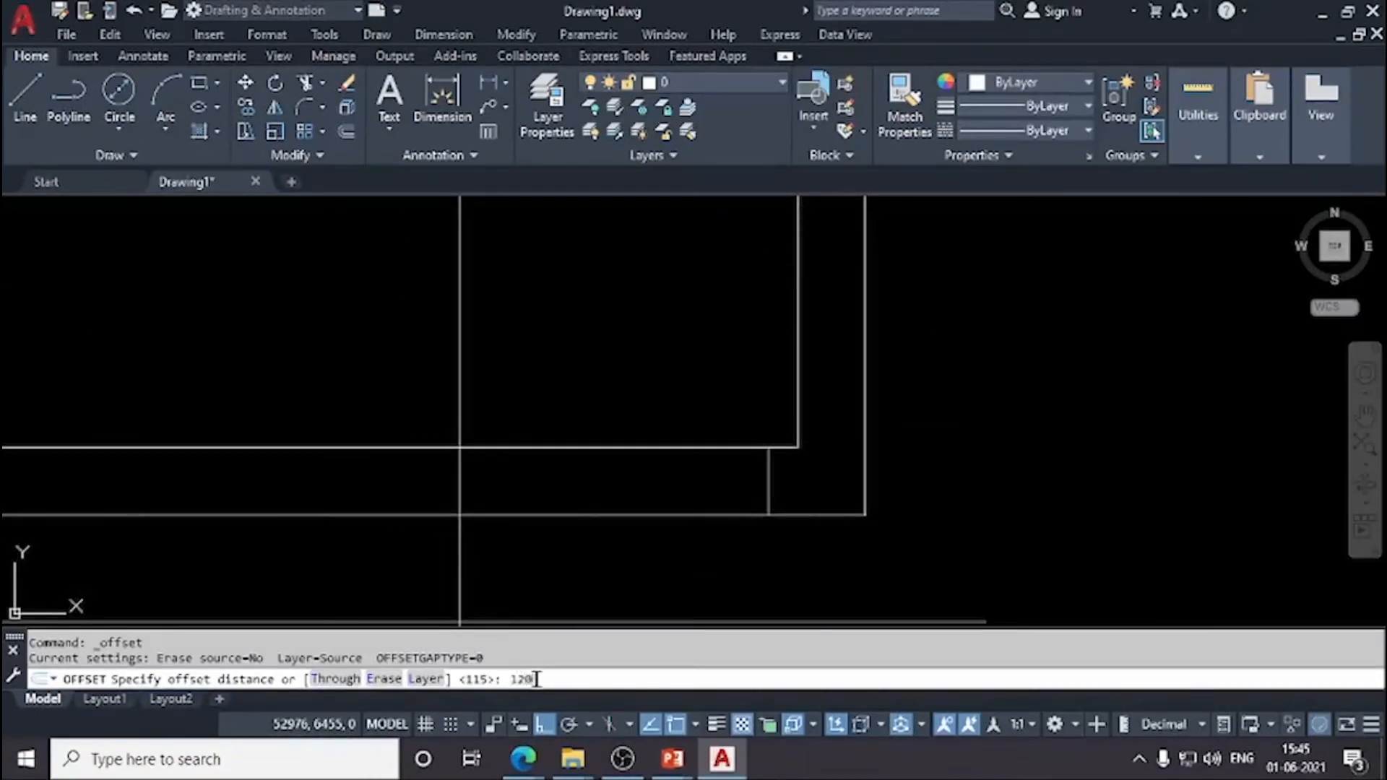
{"action": "type", "text": "0"}
{"action": "key", "text": "Return"}
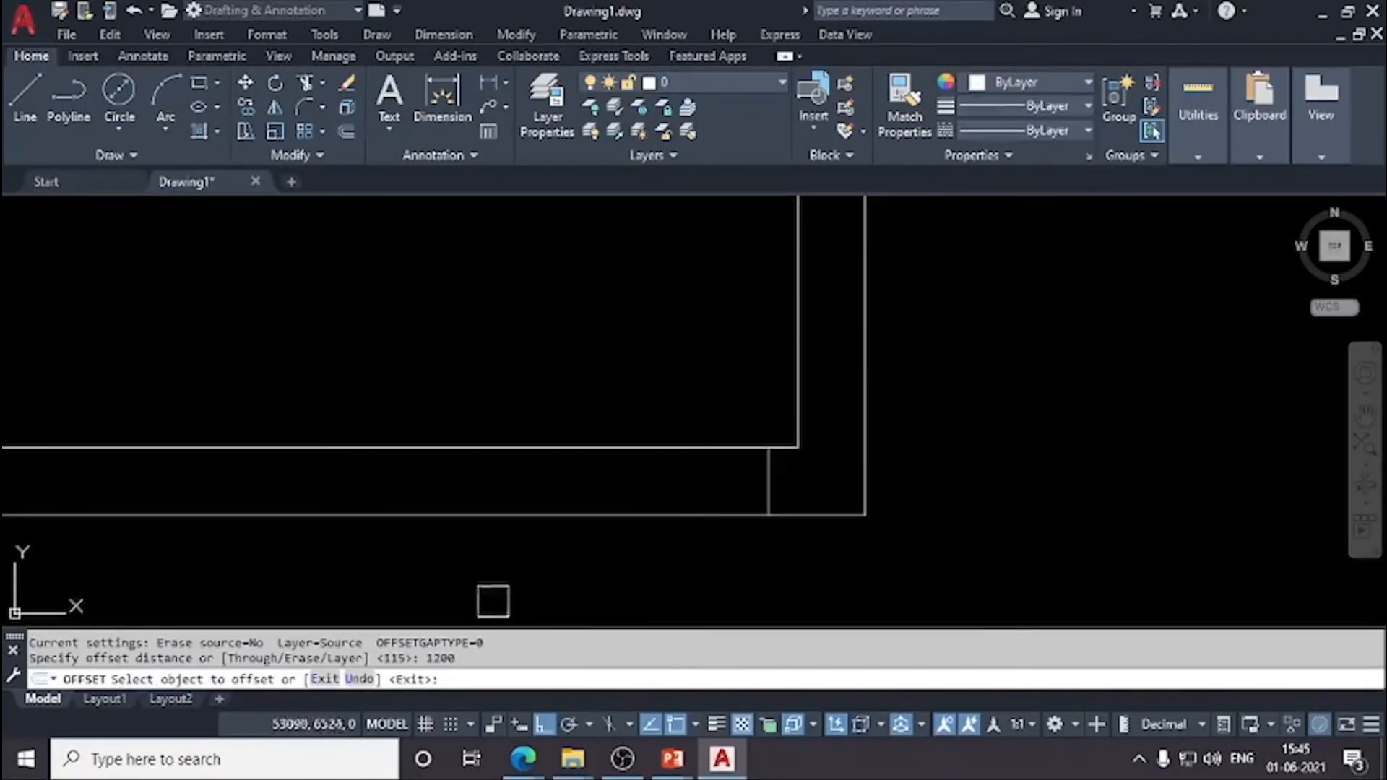
{"action": "left_click", "coordinate": [763, 478]}
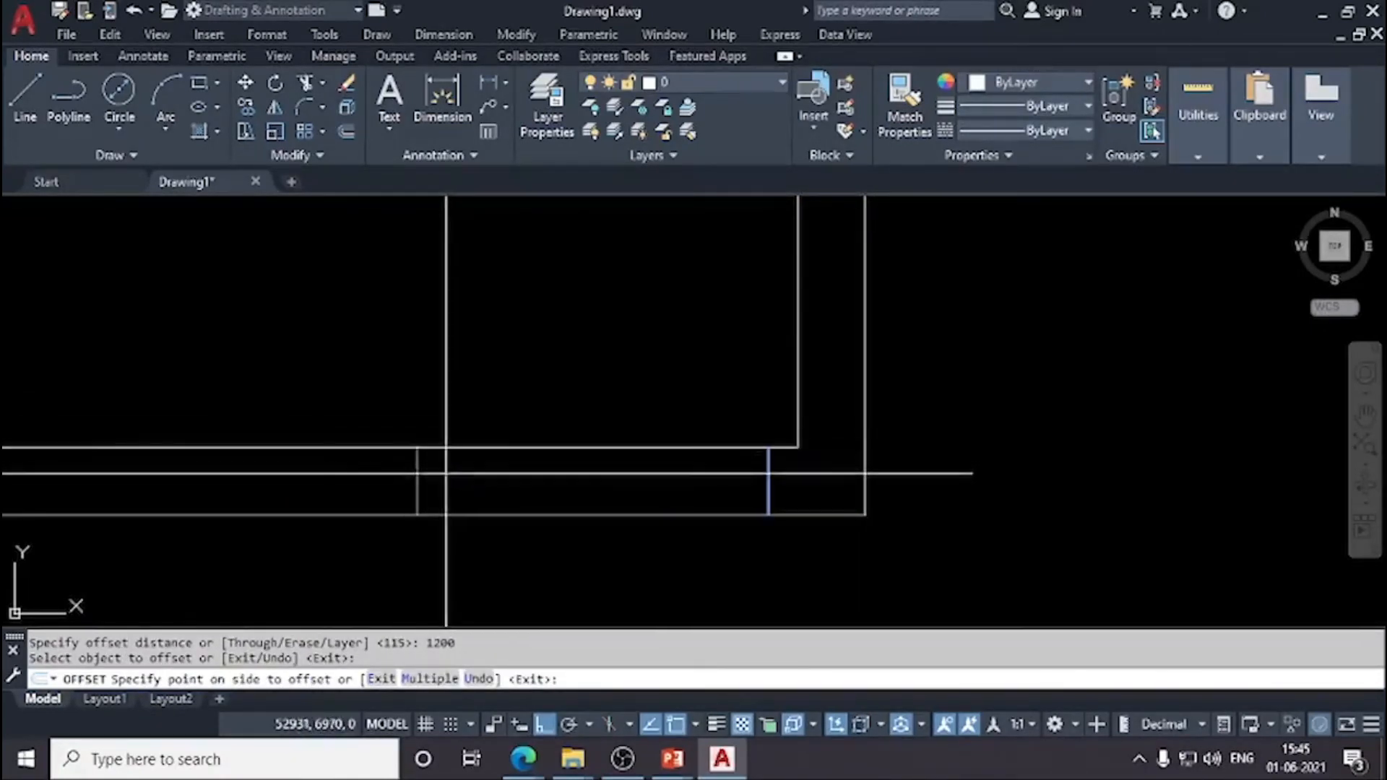
{"action": "left_click", "coordinate": [448, 477]}
{"action": "scroll", "coordinate": [456, 491], "scroll_direction": "down", "scroll_amount": 2}
{"action": "middle_click_drag", "start_coordinate": [582, 564], "coordinate": [663, 582]}
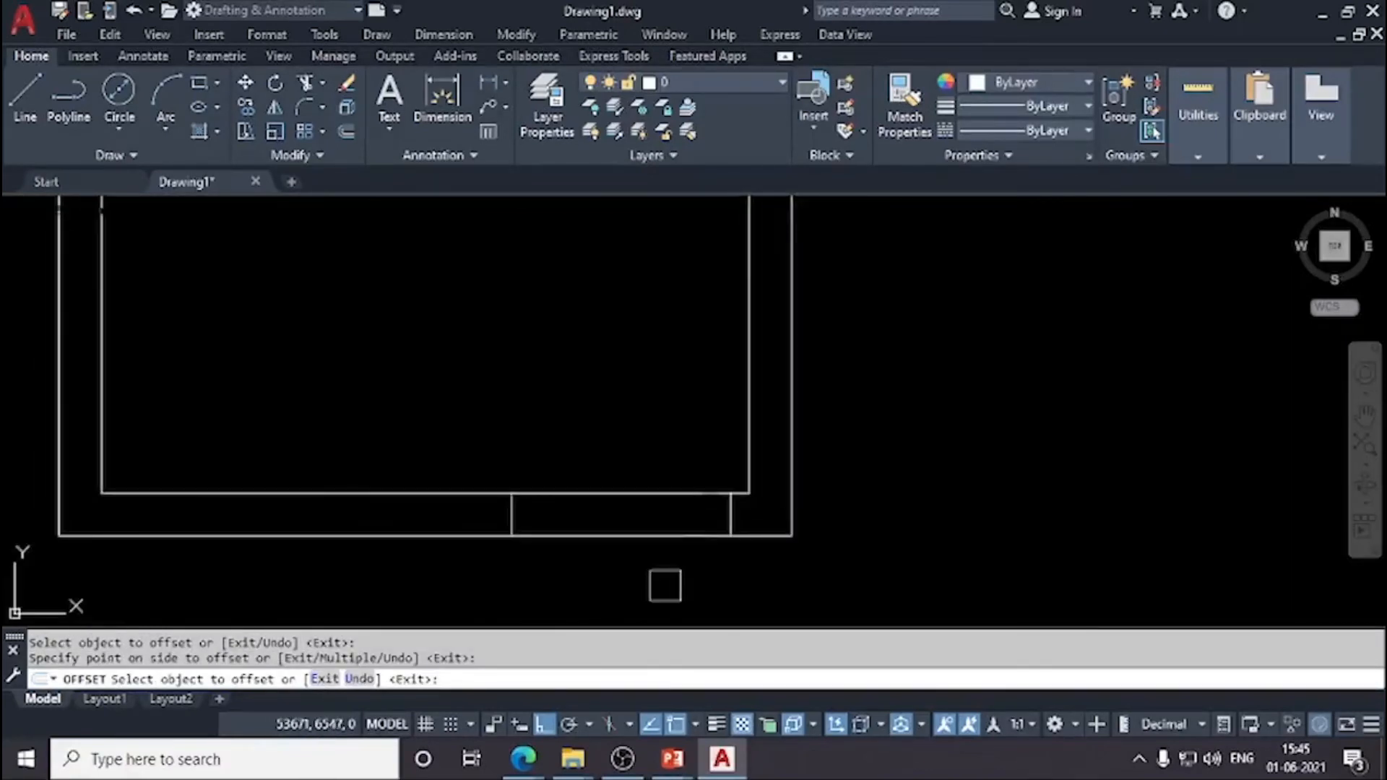
{"action": "key", "text": "Escape"}
{"action": "scroll", "coordinate": [644, 539], "scroll_direction": "down", "scroll_amount": 2}
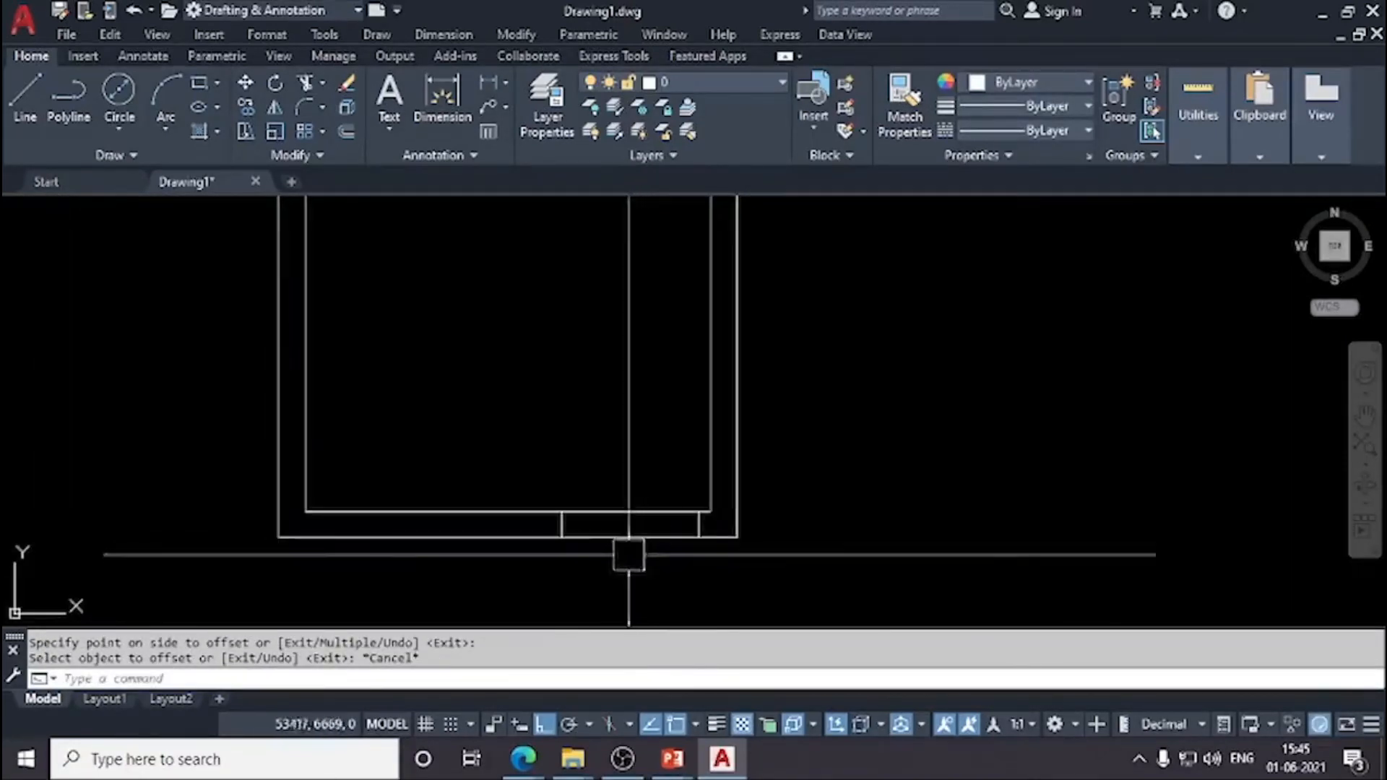
{"action": "scroll", "coordinate": [629, 520], "scroll_direction": "up", "scroll_amount": 4}
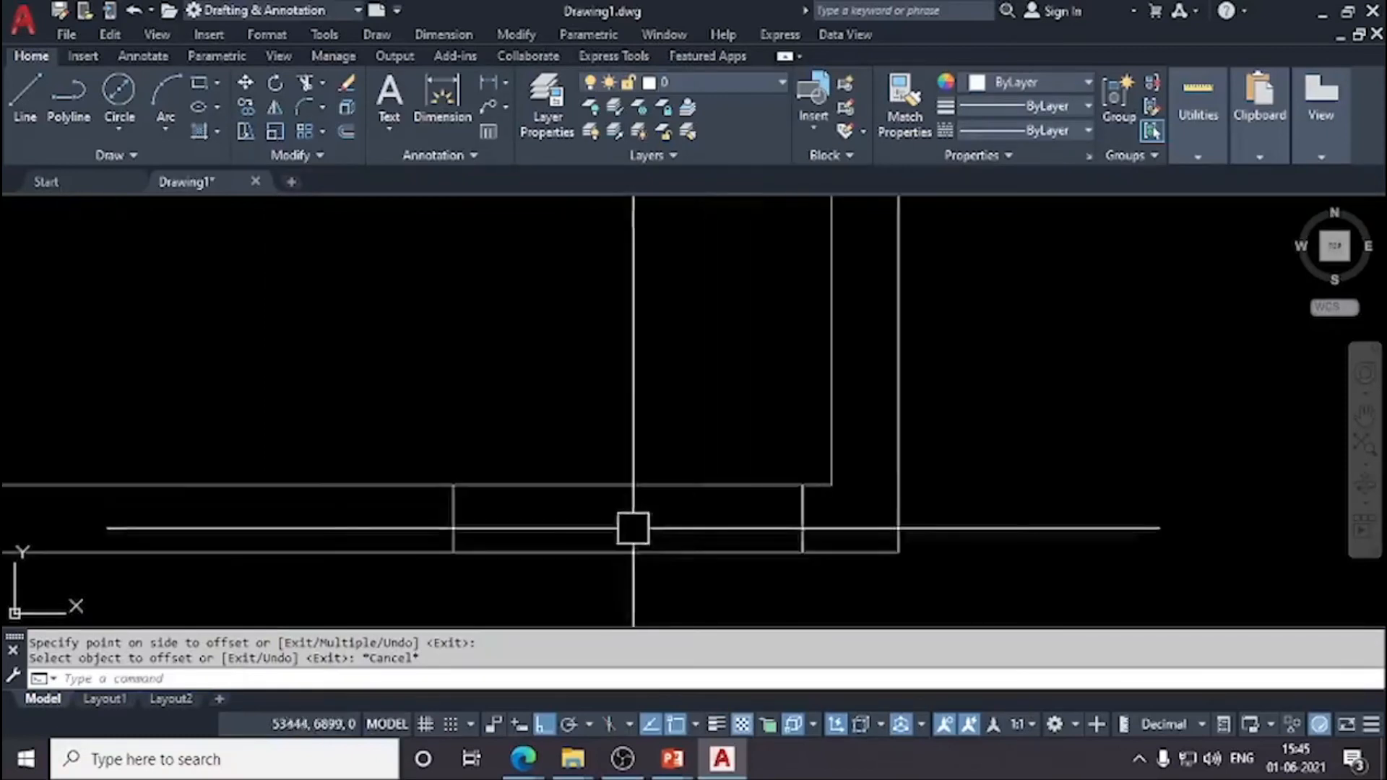
{"action": "middle_click_drag", "start_coordinate": [802, 492], "coordinate": [800, 538]}
{"action": "scroll", "coordinate": [777, 520], "scroll_direction": "down", "scroll_amount": 2}
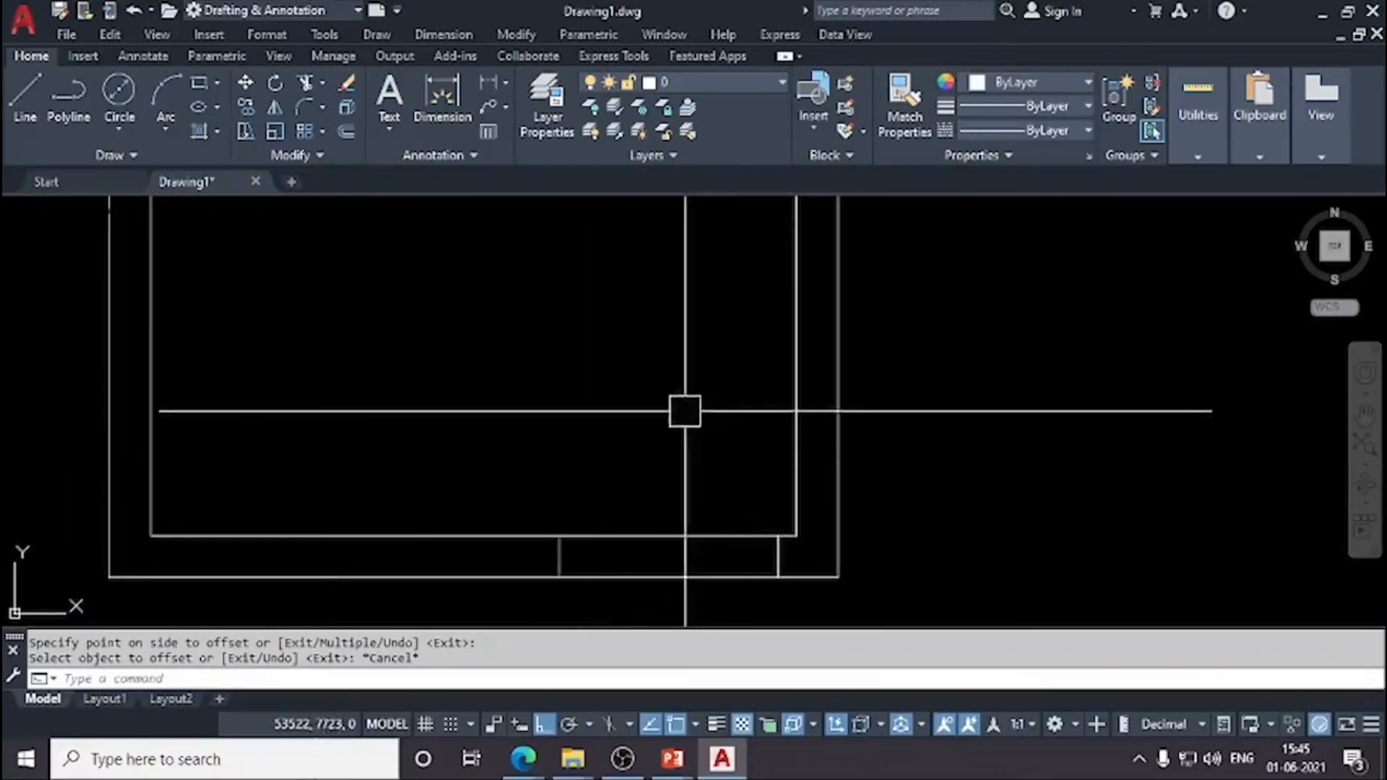
Step: Draw a 1200 long vertical line upward into the room from the inner end of the opening's right jamb
{"action": "middle_click_drag", "start_coordinate": [636, 372], "coordinate": [644, 405]}
{"action": "scroll", "coordinate": [643, 404], "scroll_direction": "down", "scroll_amount": 2}
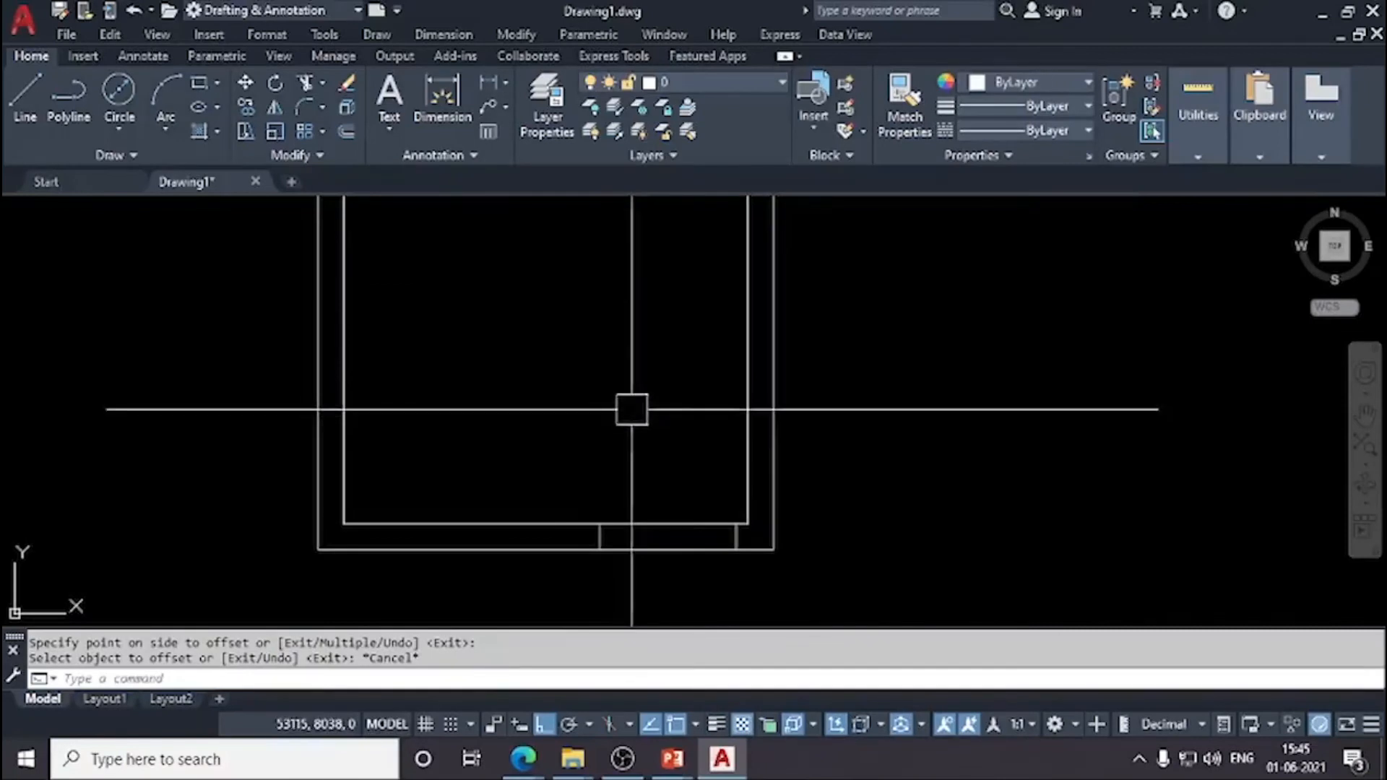
{"action": "middle_click_drag", "start_coordinate": [631, 393], "coordinate": [634, 427]}
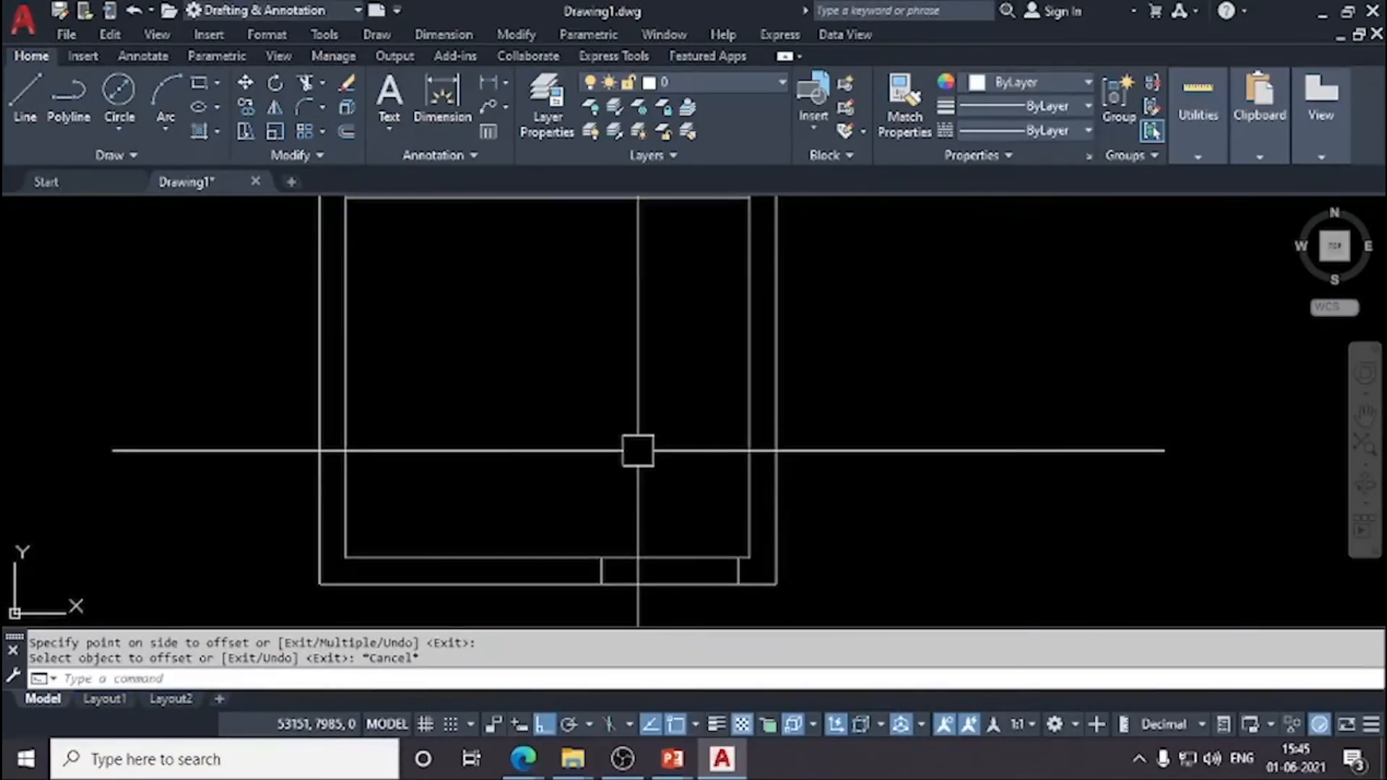
{"action": "scroll", "coordinate": [681, 549], "scroll_direction": "up", "scroll_amount": 3}
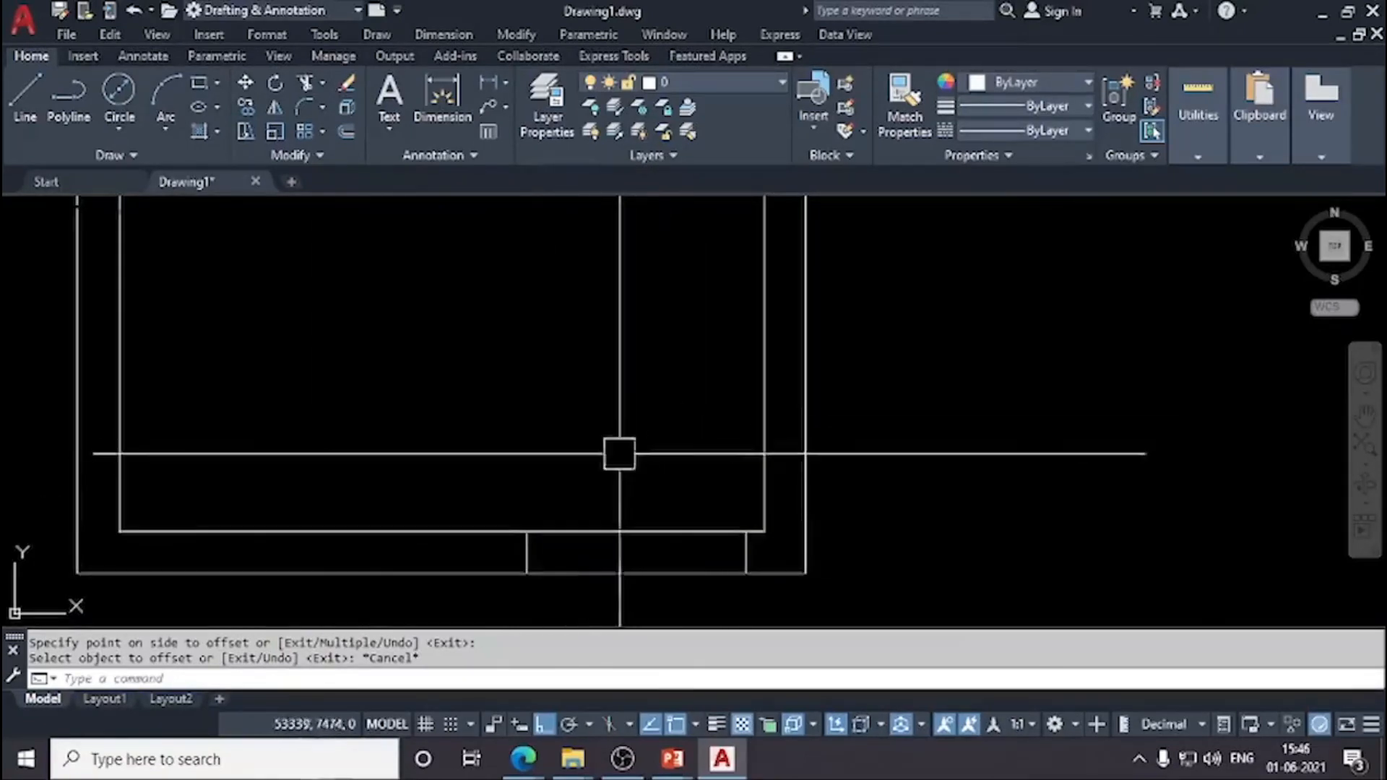
{"action": "scroll", "coordinate": [620, 471], "scroll_direction": "down", "scroll_amount": 2}
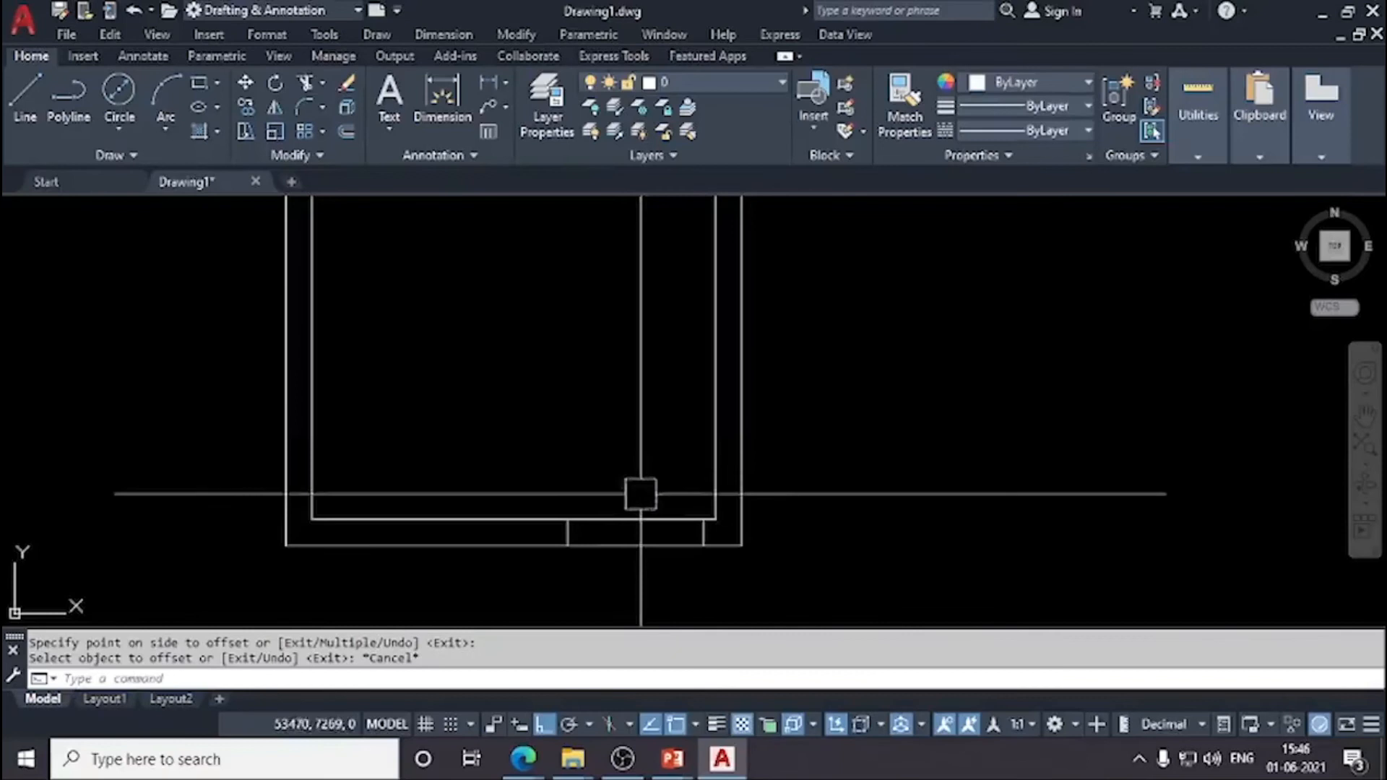
{"action": "scroll", "coordinate": [690, 536], "scroll_direction": "up", "scroll_amount": 3}
{"action": "scroll", "coordinate": [696, 533], "scroll_direction": "down", "scroll_amount": 2}
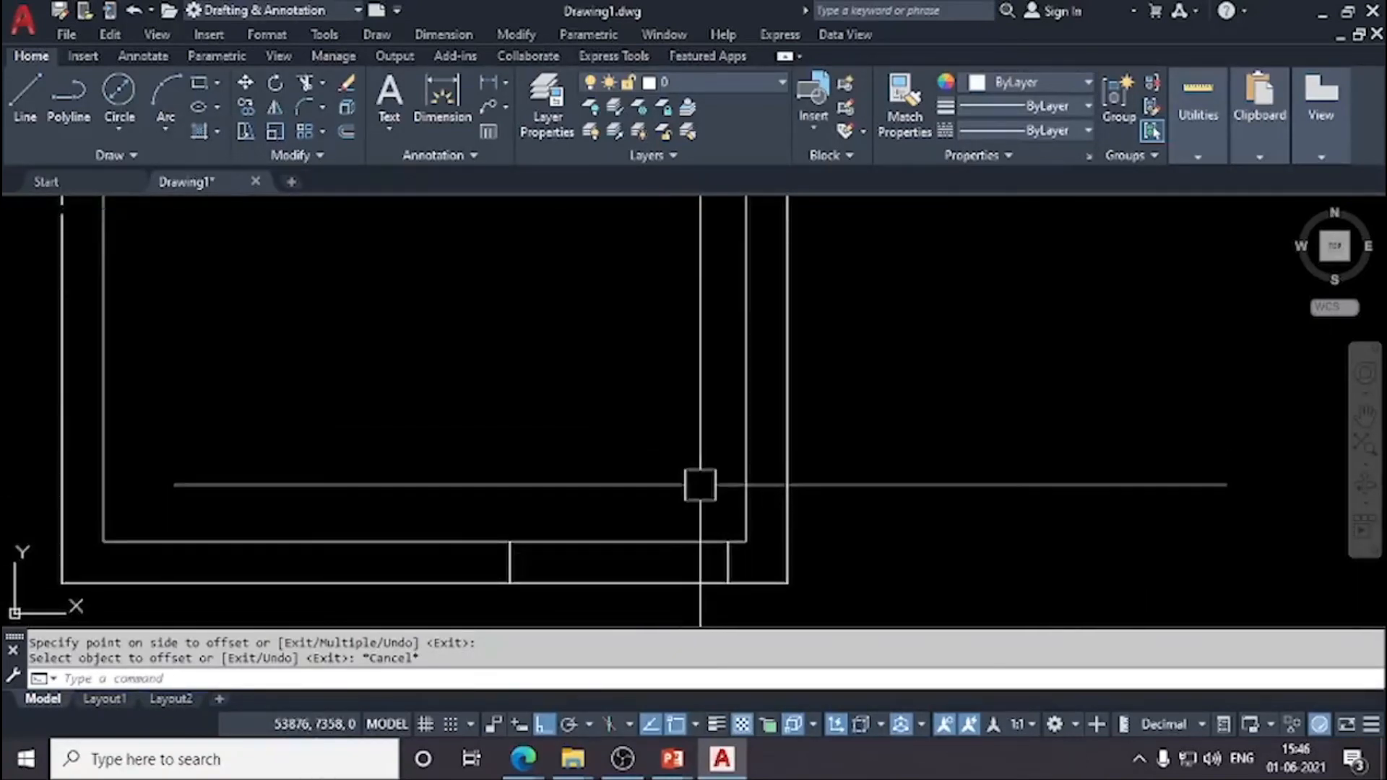
{"action": "left_click", "coordinate": [25, 94]}
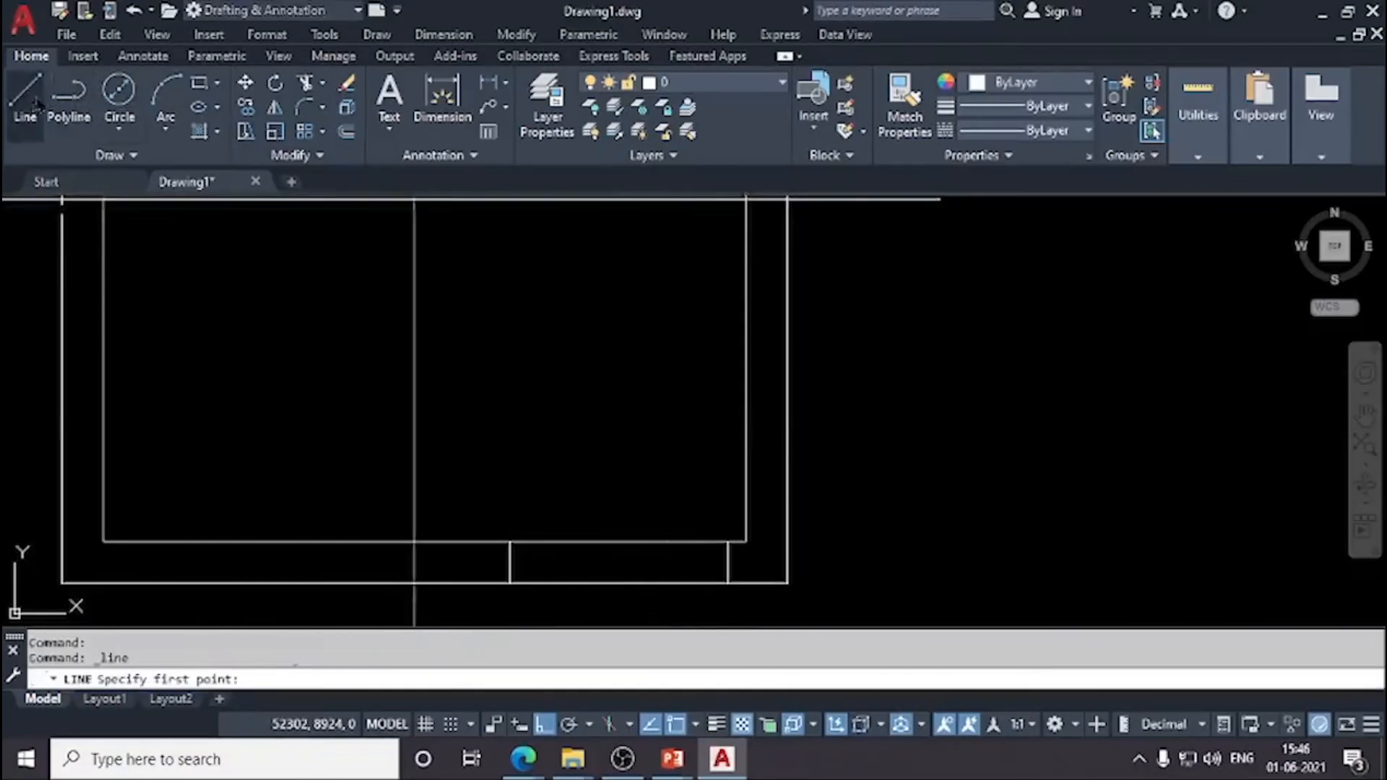
{"action": "left_click", "coordinate": [728, 542]}
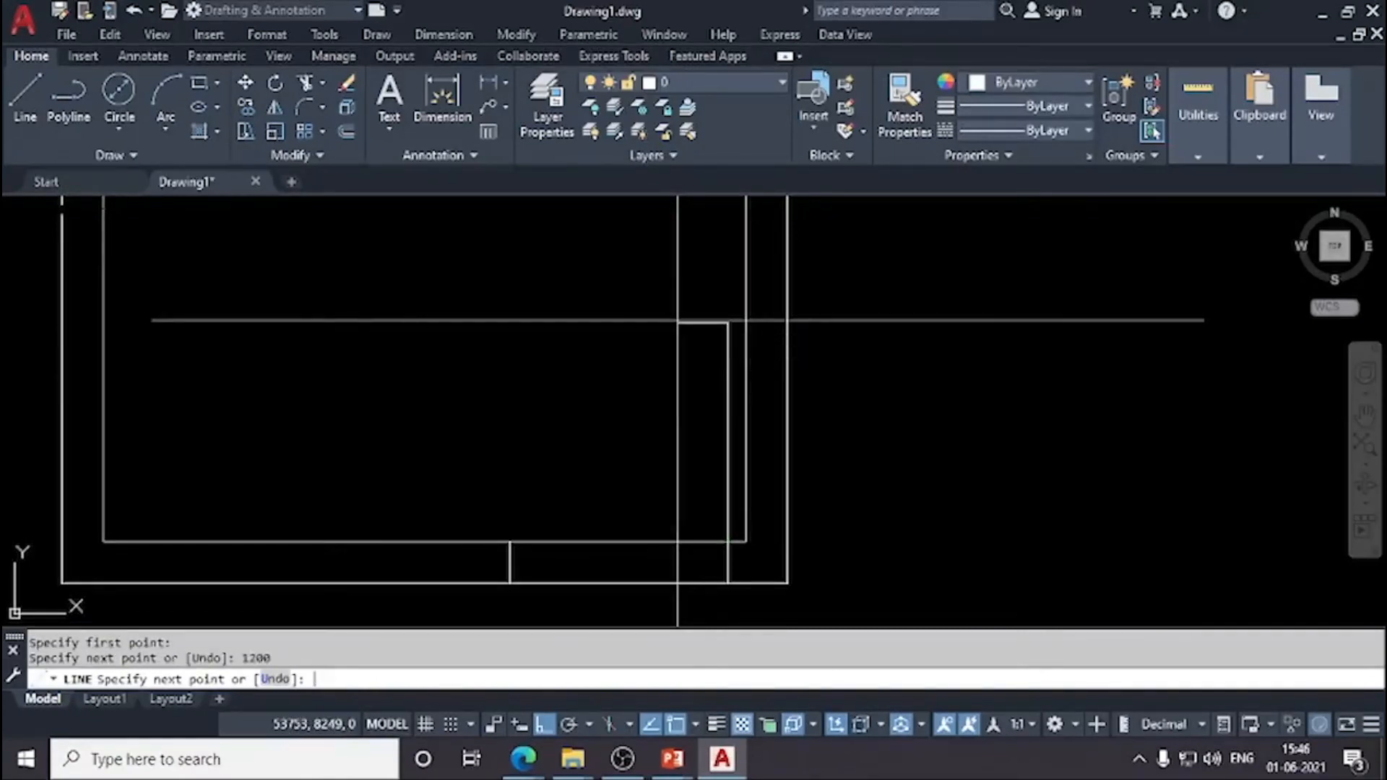
{"action": "key", "text": "Escape"}
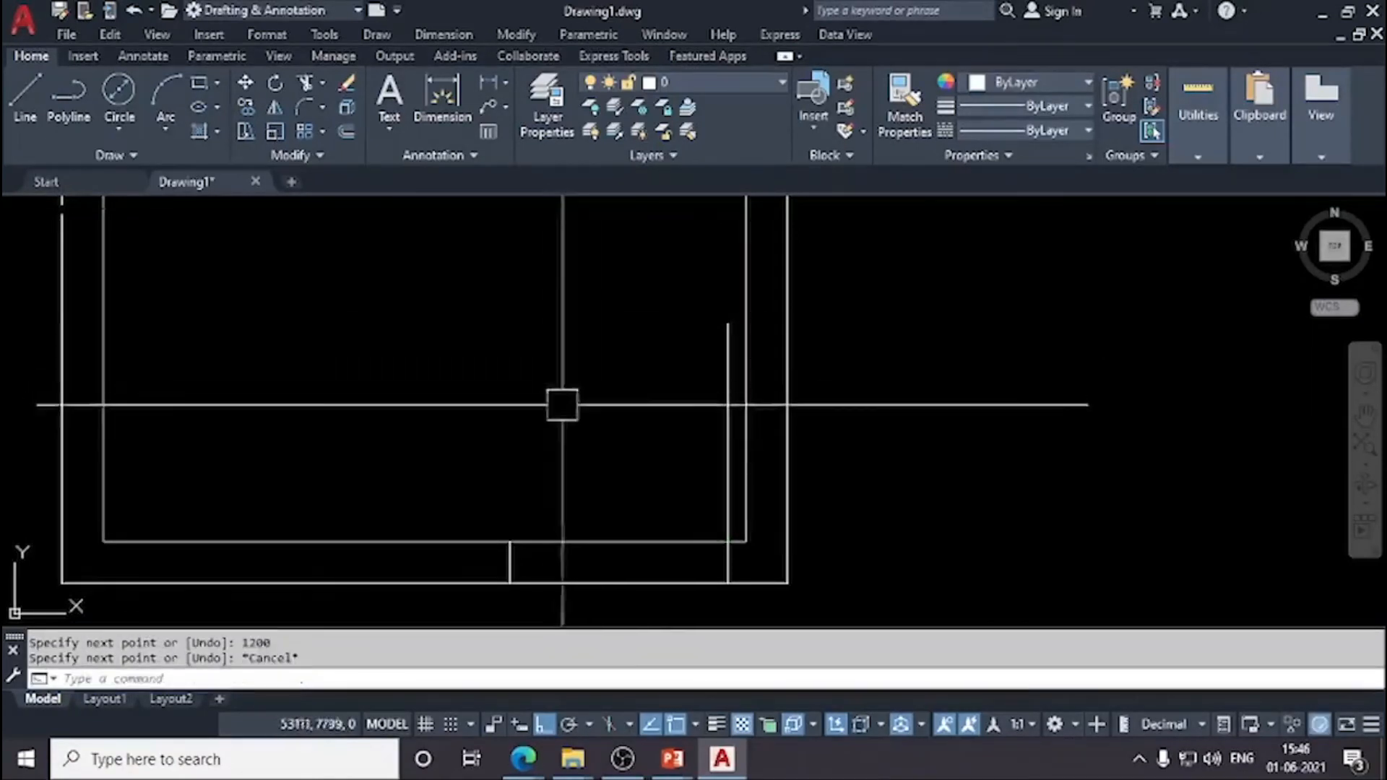
{"action": "type", "text": "o"}
{"action": "key", "text": "Return"}
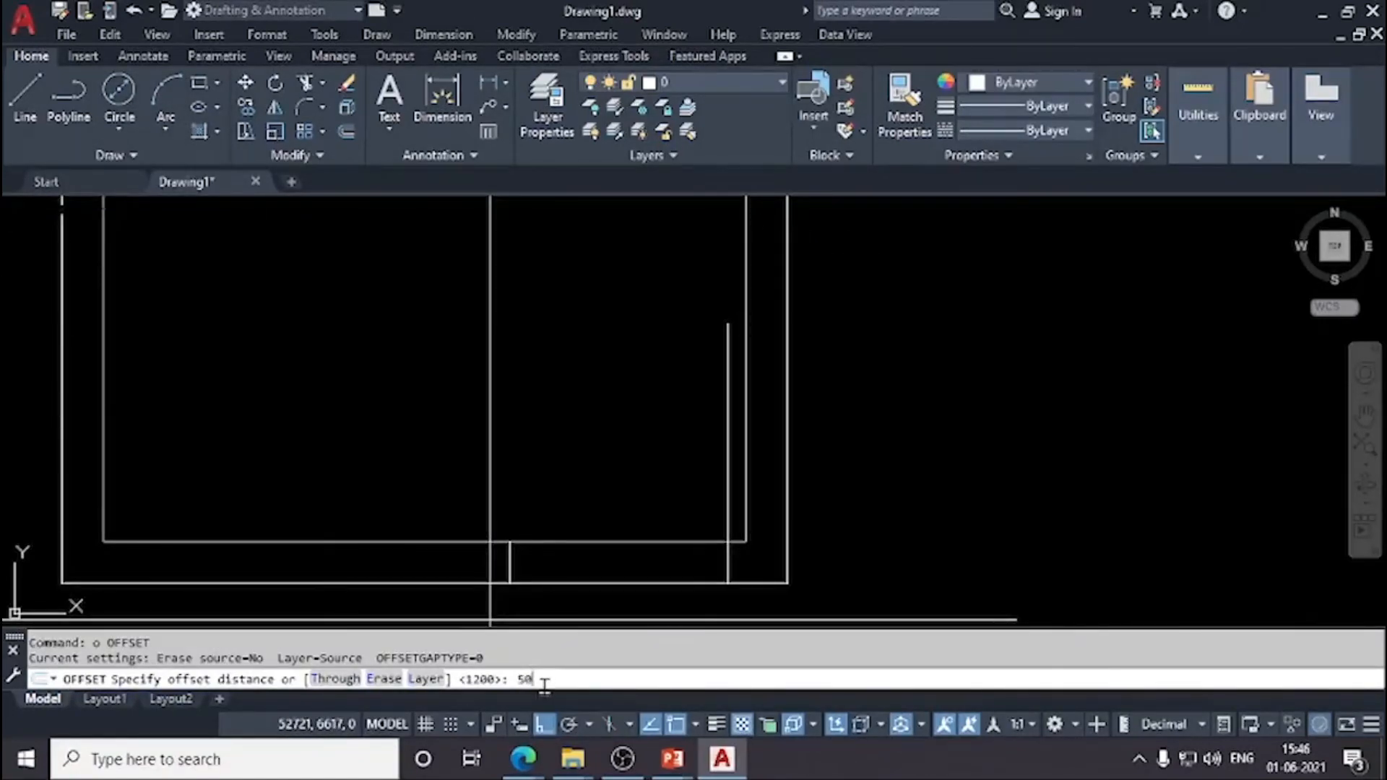
{"action": "key", "text": "Escape"}
Step: Offset the 1200 long vertical door line 50 to the left to give the door leaf its thickness
{"action": "left_click", "coordinate": [348, 133]}
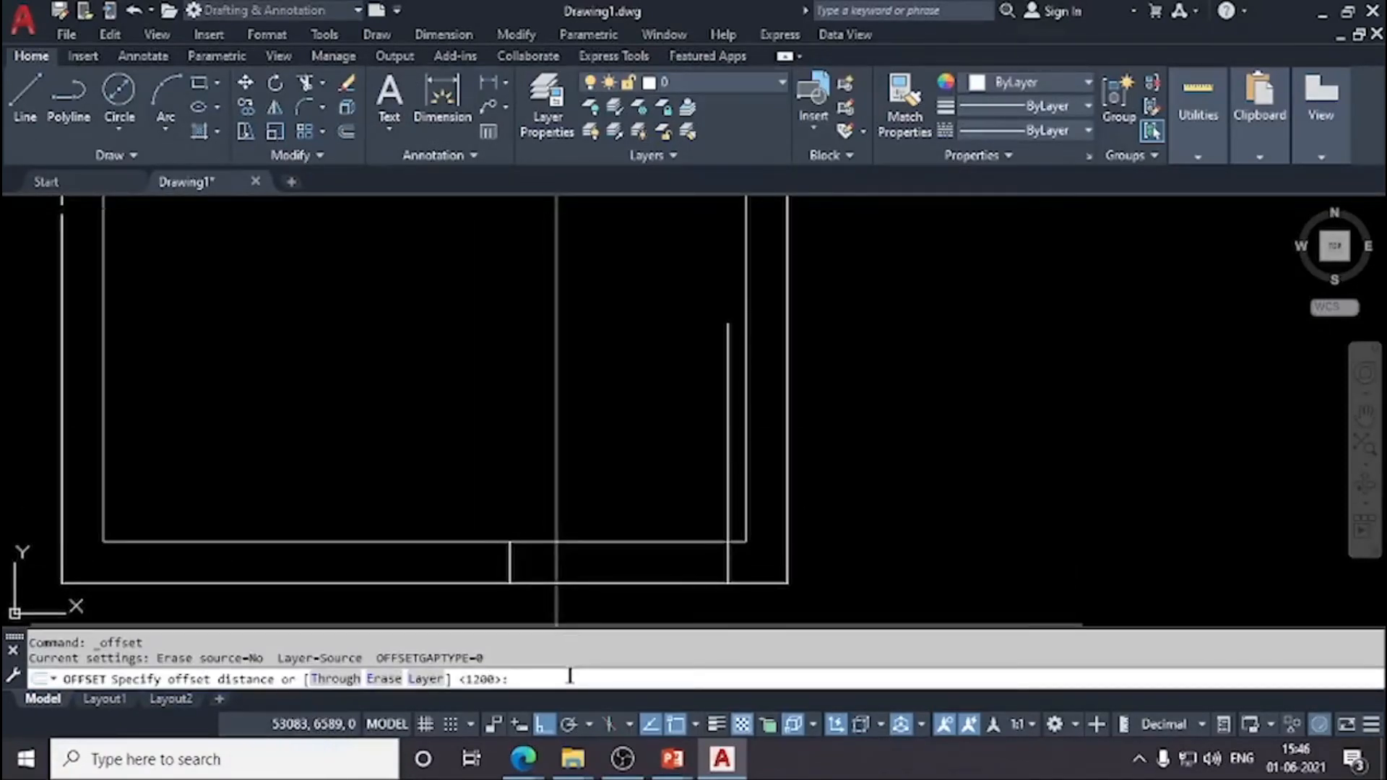
{"action": "key", "text": "Return"}
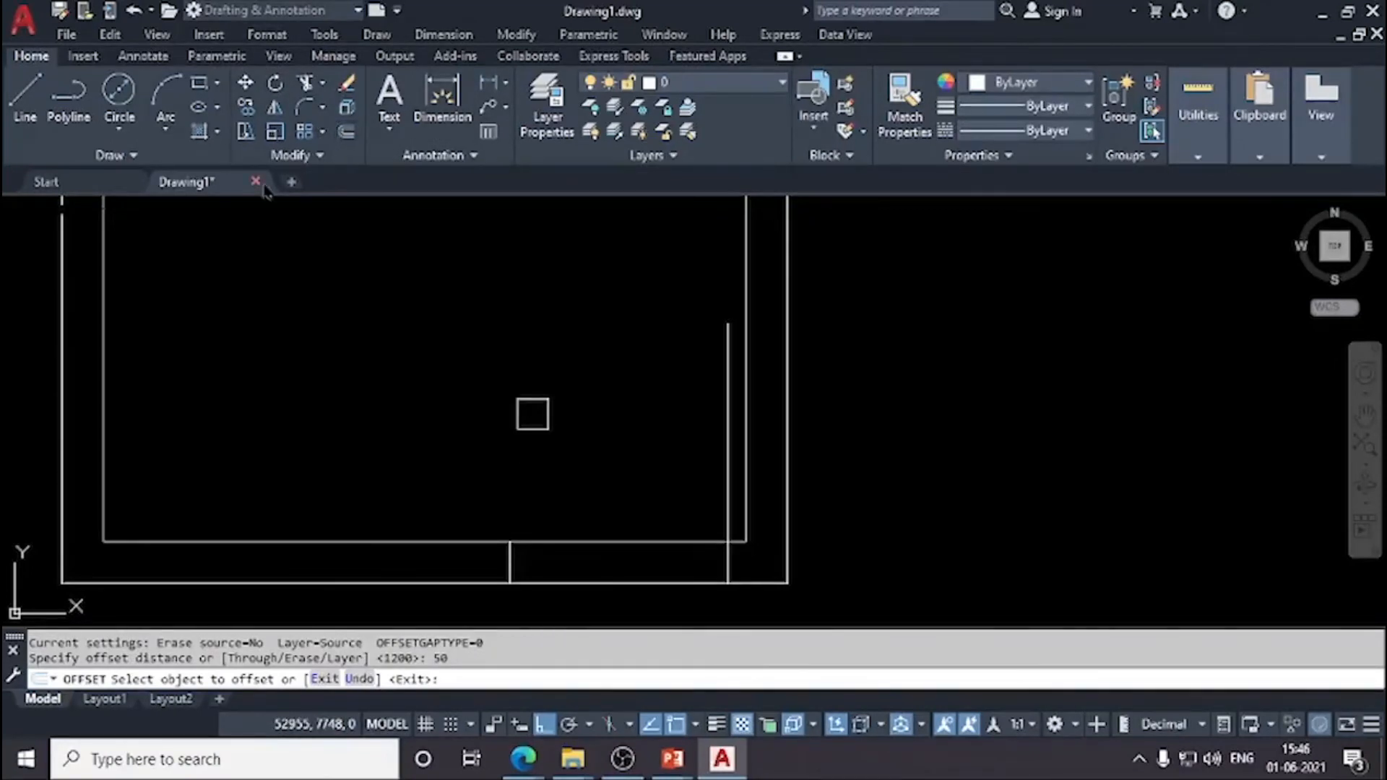
{"action": "scroll", "coordinate": [399, 463], "scroll_direction": "down", "scroll_amount": 6}
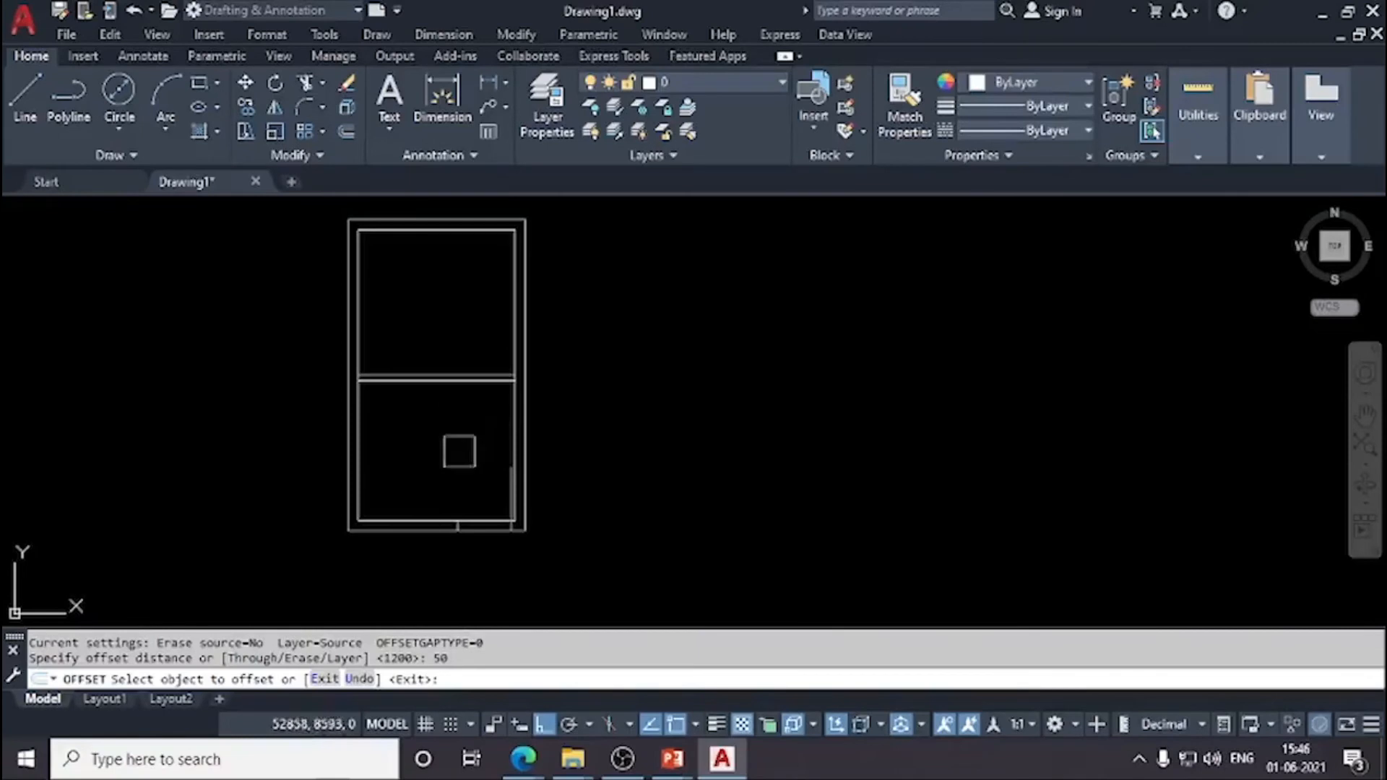
{"action": "scroll", "coordinate": [476, 495], "scroll_direction": "up", "scroll_amount": 5}
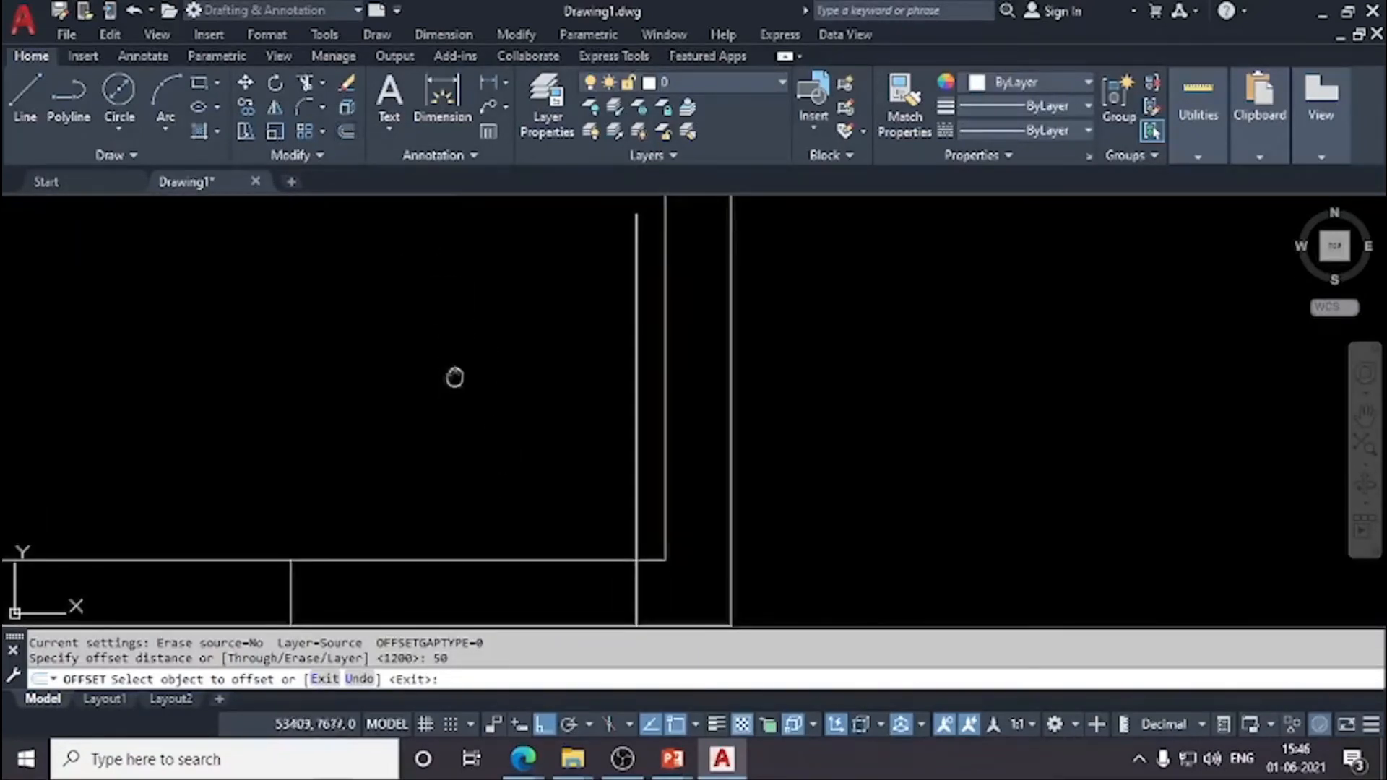
{"action": "middle_click_drag", "start_coordinate": [454, 377], "coordinate": [431, 323]}
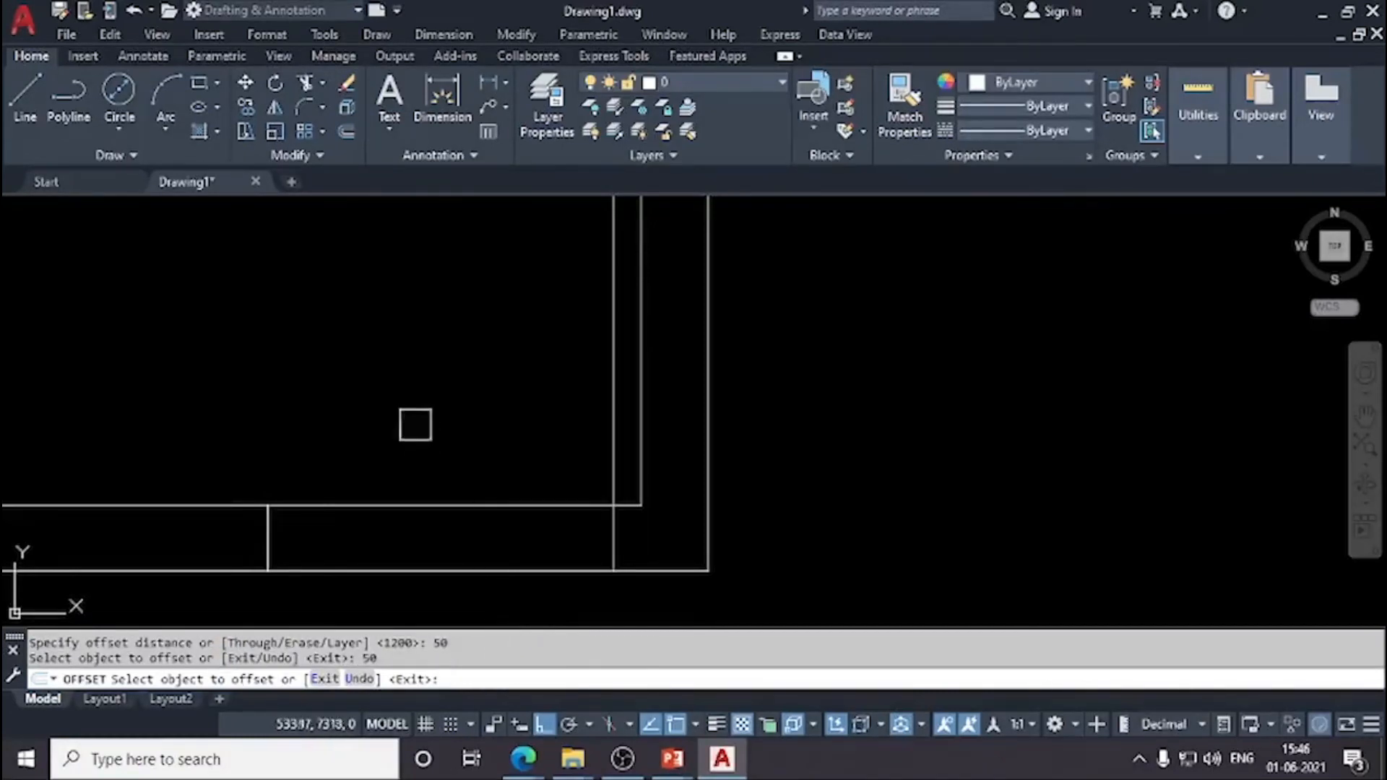
{"action": "middle_click_drag", "start_coordinate": [415, 425], "coordinate": [454, 516]}
{"action": "left_click", "coordinate": [651, 473]}
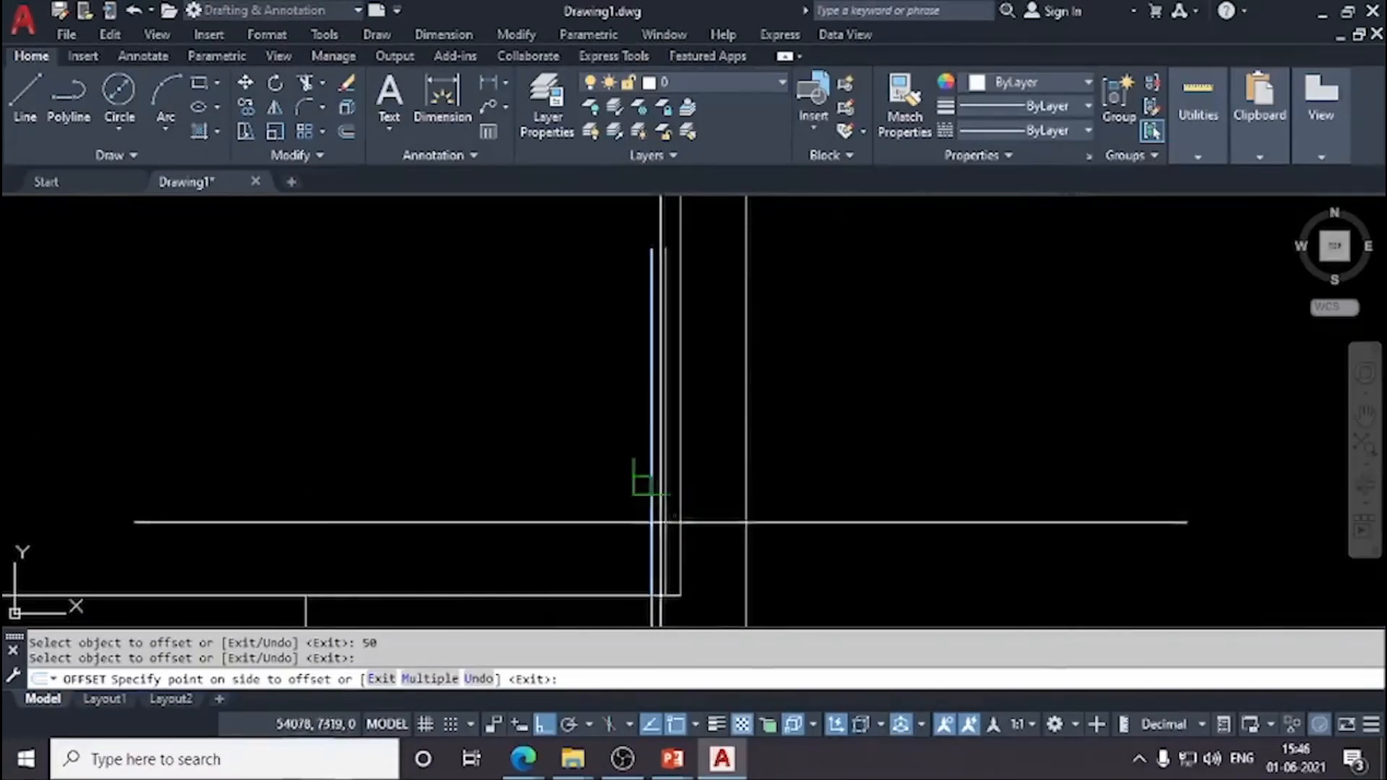
{"action": "left_click", "coordinate": [585, 537]}
{"action": "mouse_move", "coordinate": [585, 518]}
{"action": "middle_mouse_down"}
{"action": "mouse_move", "coordinate": [576, 473]}
{"action": "mouse_move", "coordinate": [558, 477]}
{"action": "middle_mouse_up"}
{"action": "key", "text": "Escape"}
Step: Close the top of the door leaf with a short line joining the upper ends of its two vertical lines
{"action": "middle_click_drag", "start_coordinate": [617, 225], "coordinate": [635, 372]}
{"action": "scroll", "coordinate": [637, 373], "scroll_direction": "up", "scroll_amount": 4}
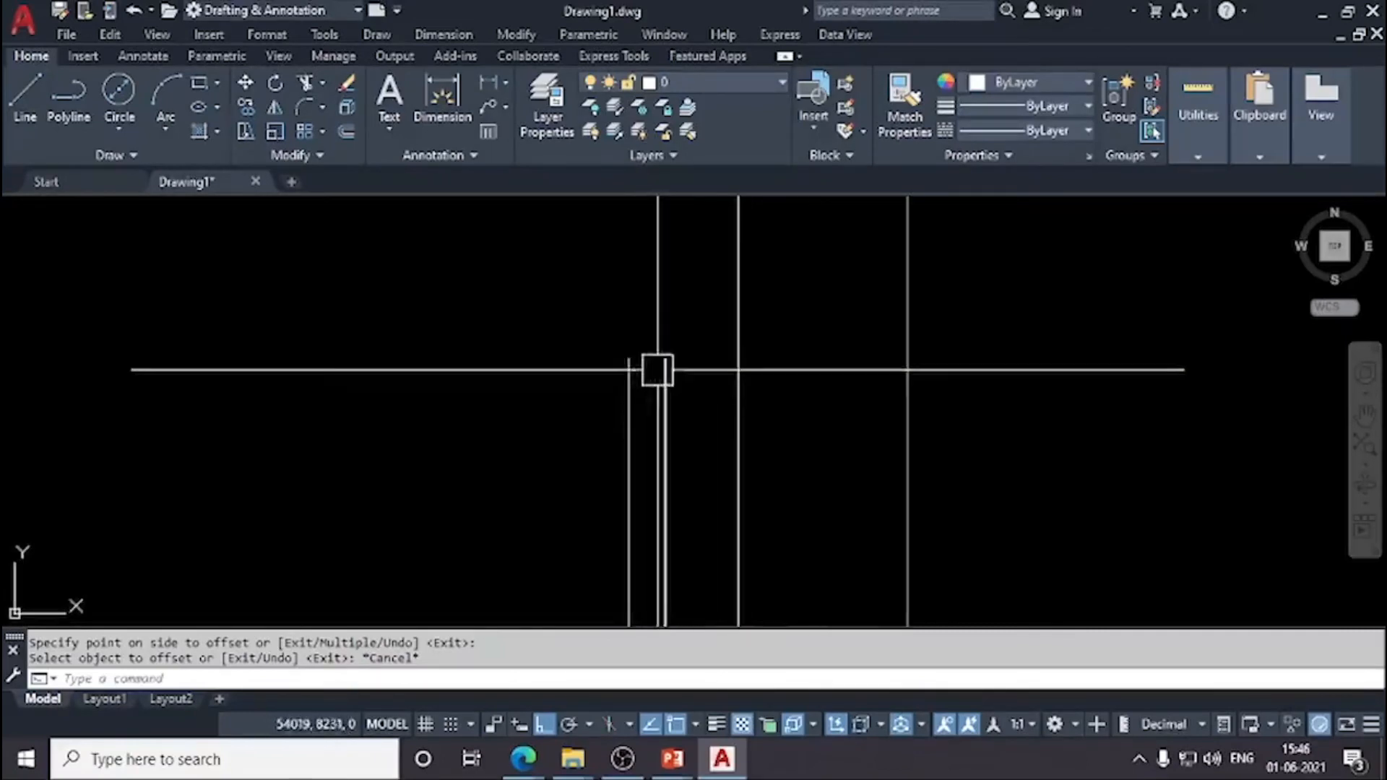
{"action": "left_click", "coordinate": [25, 95]}
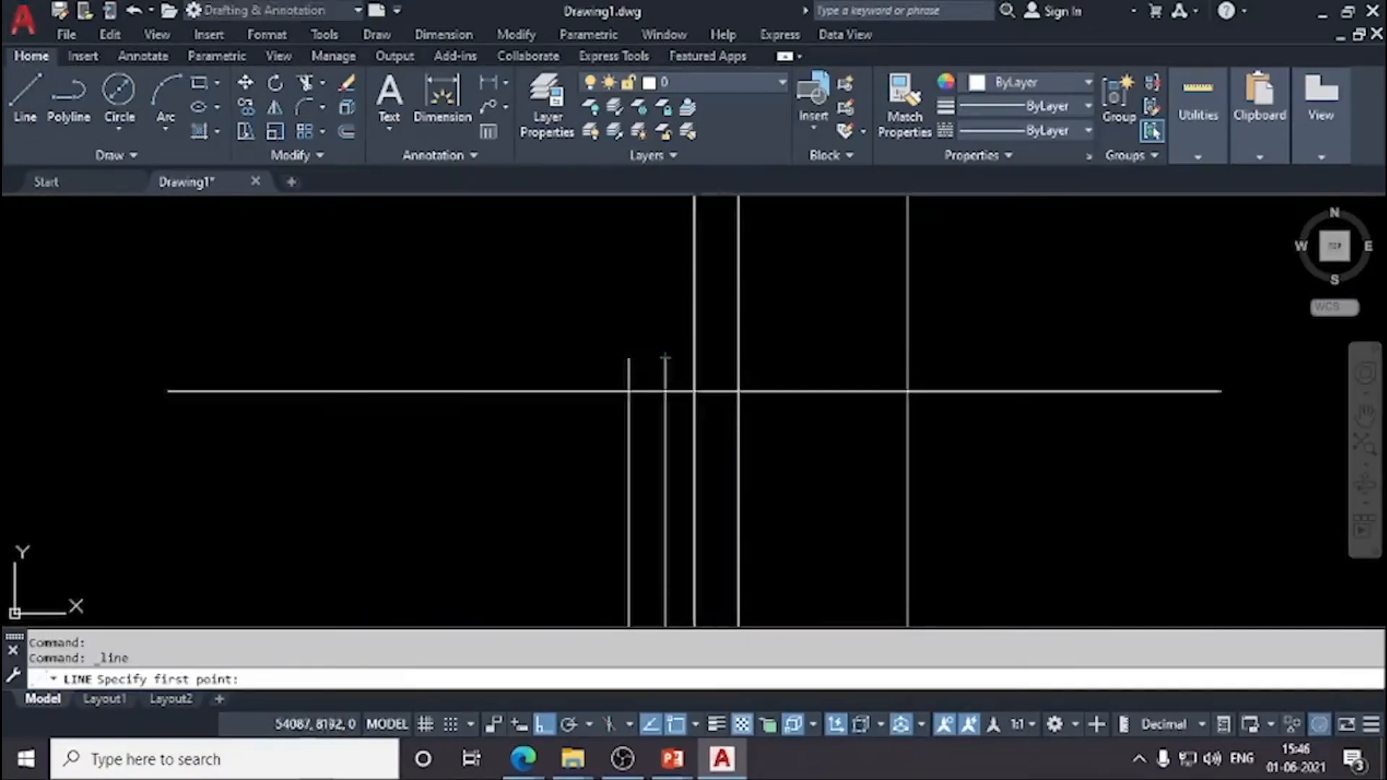
{"action": "left_click", "coordinate": [630, 359]}
{"action": "left_click", "coordinate": [665, 356]}
{"action": "key", "text": "Escape"}
Step: Draw a three-point arc for the door swing from the leaf's top-left corner through the left jamb's inner end to its outer end
{"action": "scroll", "coordinate": [546, 254], "scroll_direction": "down", "scroll_amount": 5}
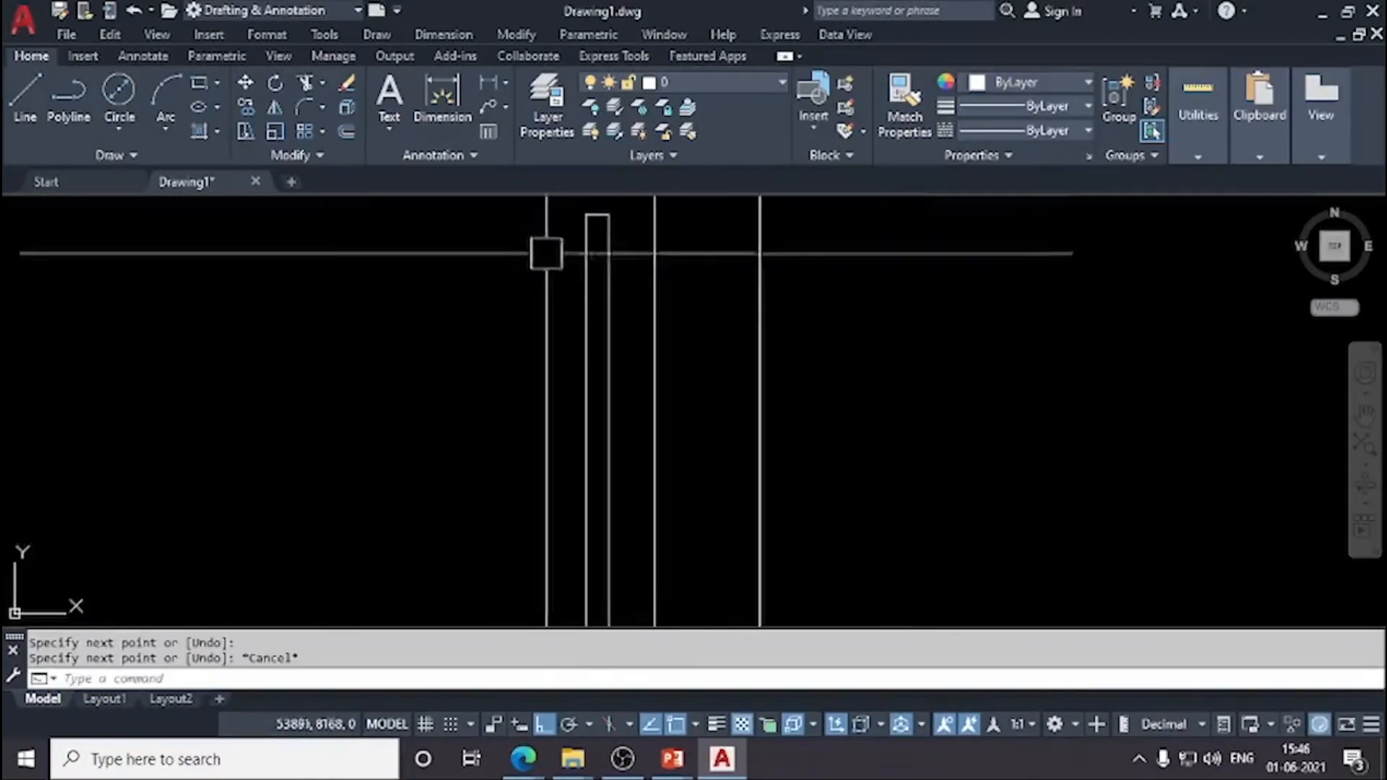
{"action": "scroll", "coordinate": [540, 394], "scroll_direction": "up", "scroll_amount": 3}
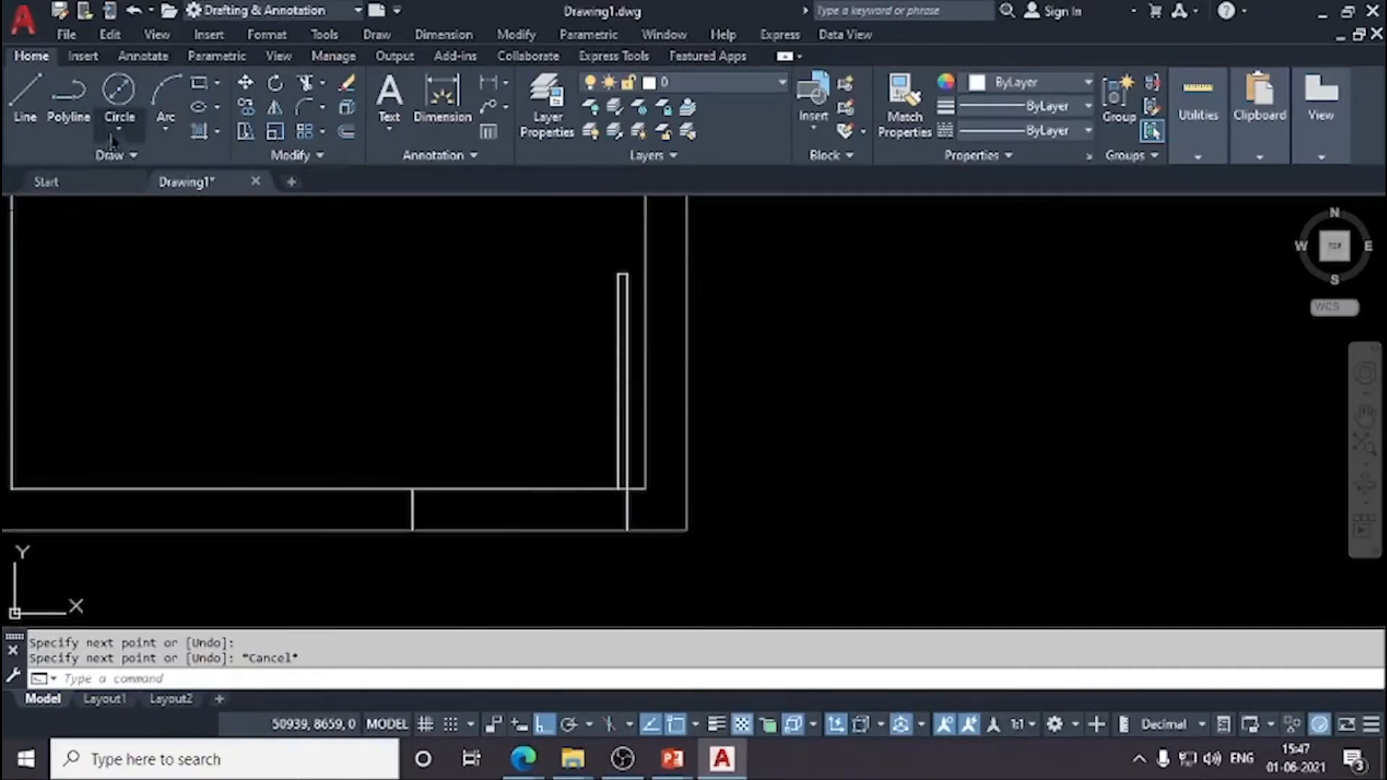
{"action": "left_click", "coordinate": [171, 133]}
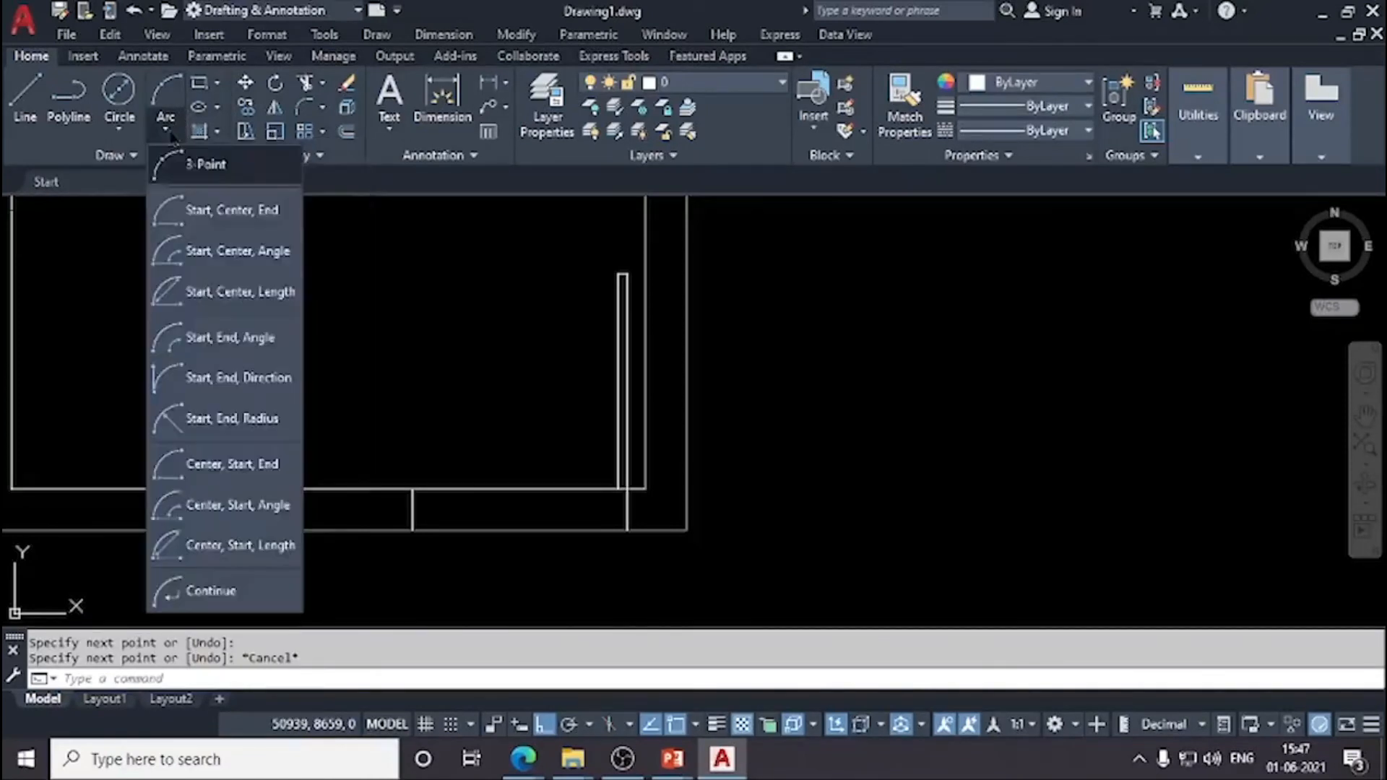
{"action": "left_click", "coordinate": [194, 169]}
{"action": "scroll", "coordinate": [578, 266], "scroll_direction": "up", "scroll_amount": 5}
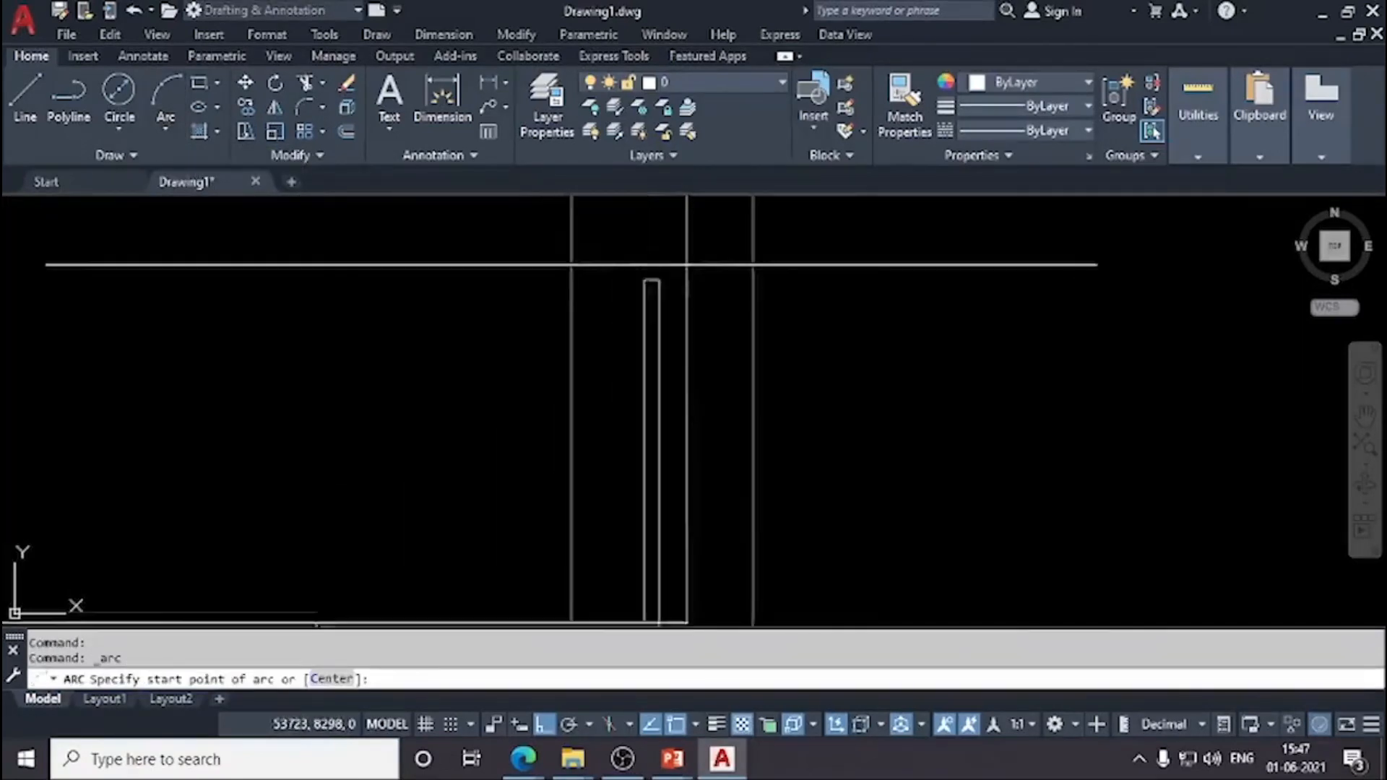
{"action": "left_click", "coordinate": [688, 287]}
{"action": "middle_click_drag", "start_coordinate": [539, 471], "coordinate": [552, 261]}
{"action": "scroll", "coordinate": [553, 261], "scroll_direction": "down", "scroll_amount": 4}
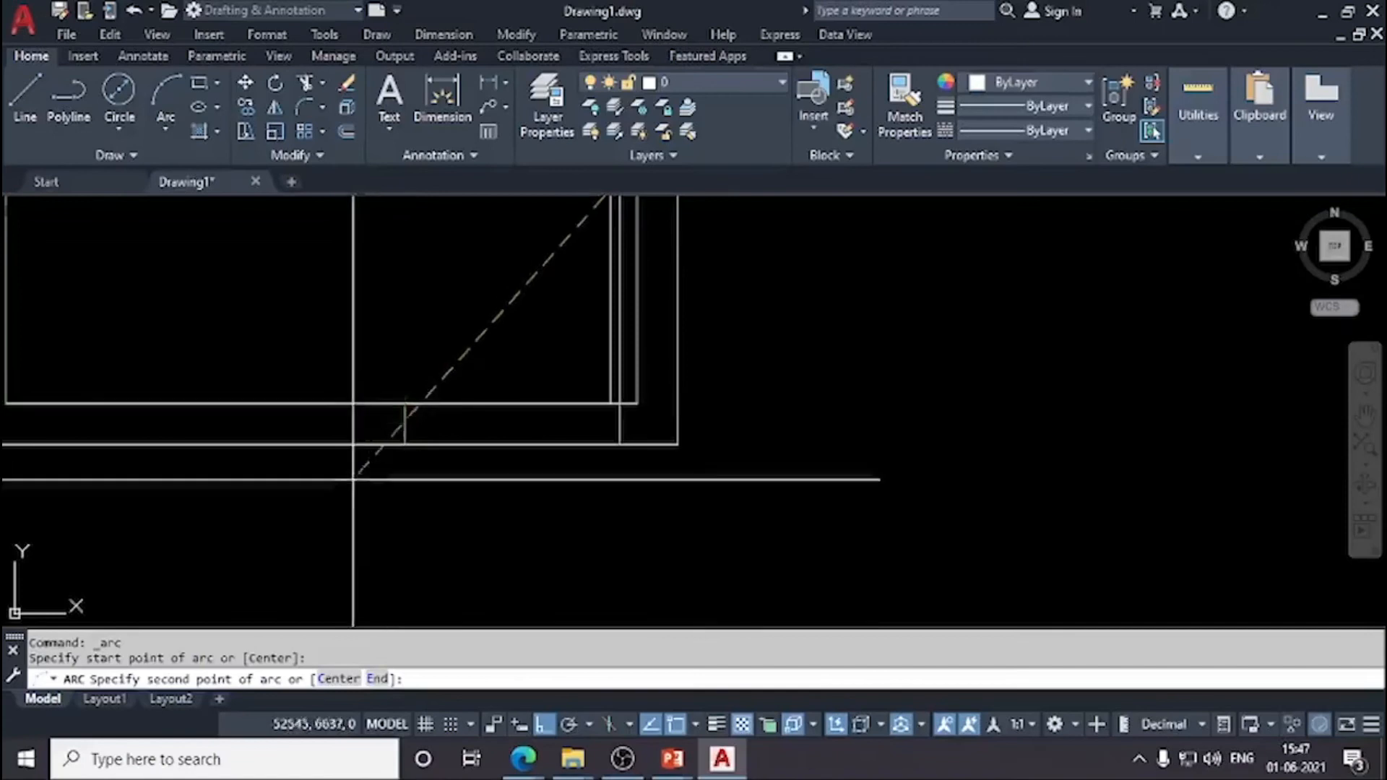
{"action": "scroll", "coordinate": [344, 500], "scroll_direction": "up", "scroll_amount": 4}
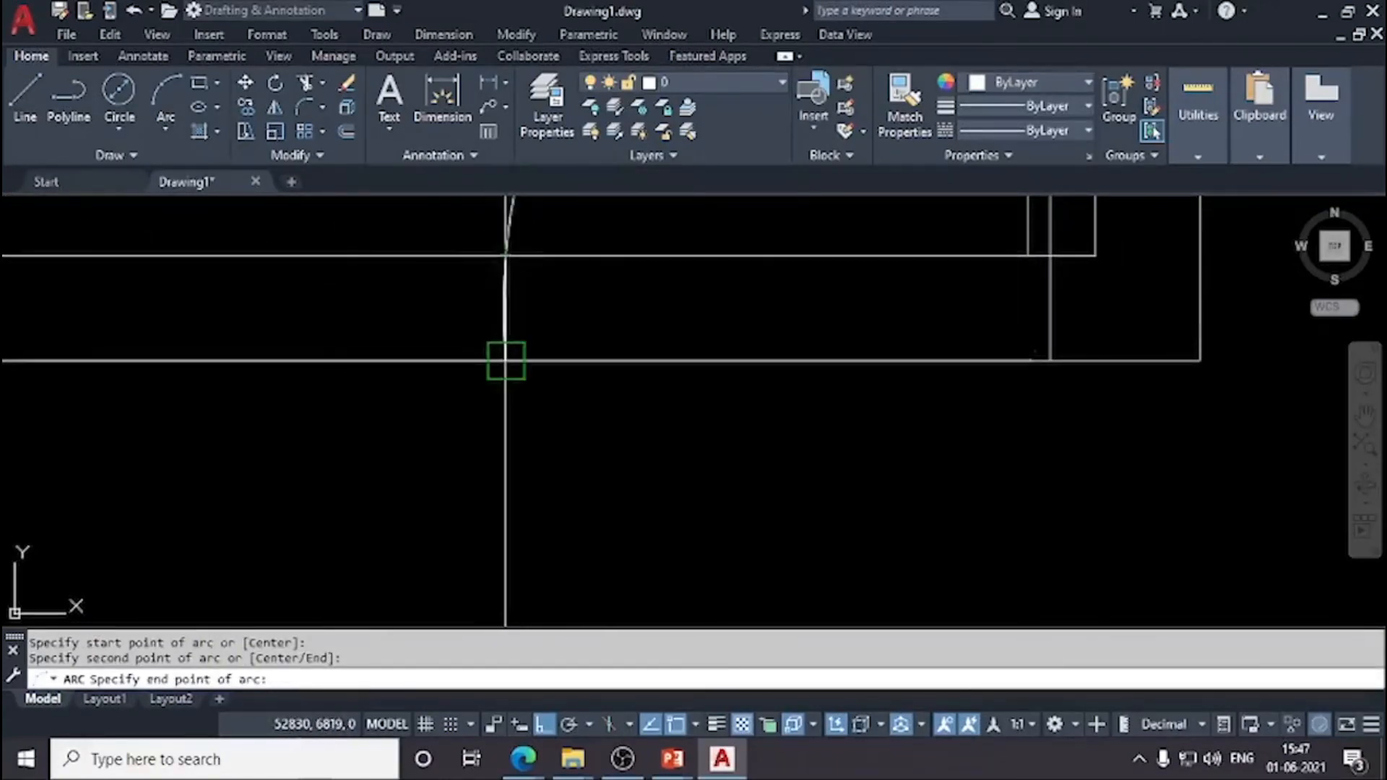
{"action": "left_click", "coordinate": [506, 361]}
Step: Trim the inner and outer lines of the bottom wall between the two jambs to open the doorway
{"action": "scroll", "coordinate": [598, 468], "scroll_direction": "down", "scroll_amount": 5}
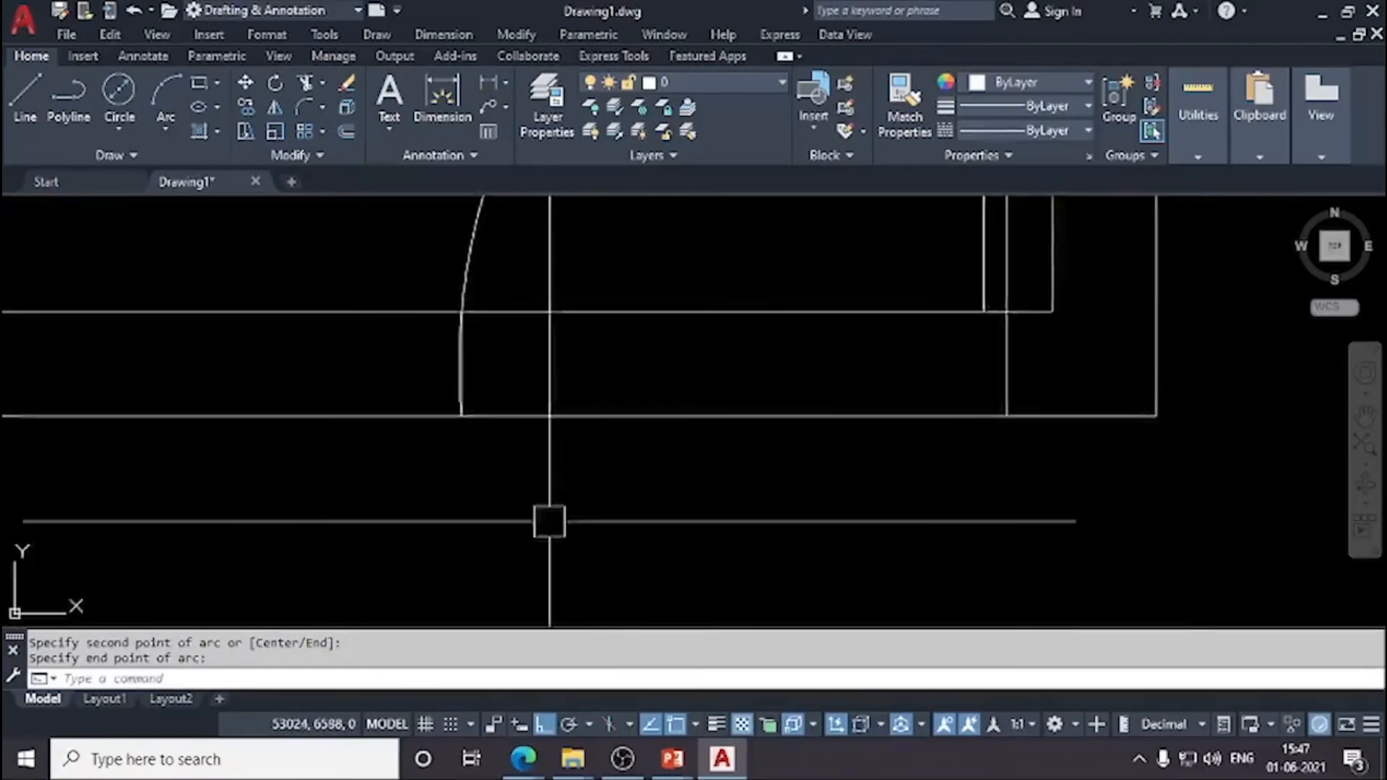
{"action": "scroll", "coordinate": [602, 433], "scroll_direction": "up", "scroll_amount": 8}
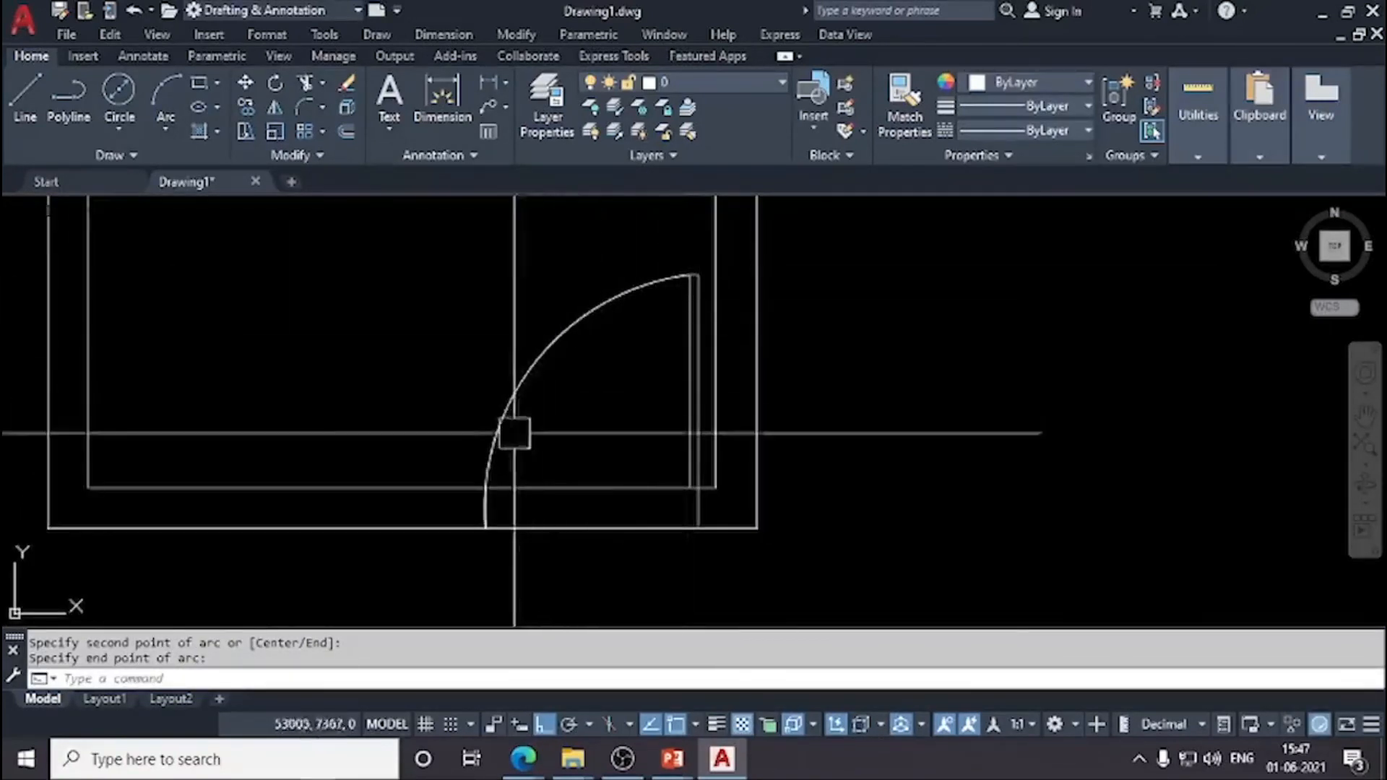
{"action": "scroll", "coordinate": [506, 484], "scroll_direction": "down", "scroll_amount": 6}
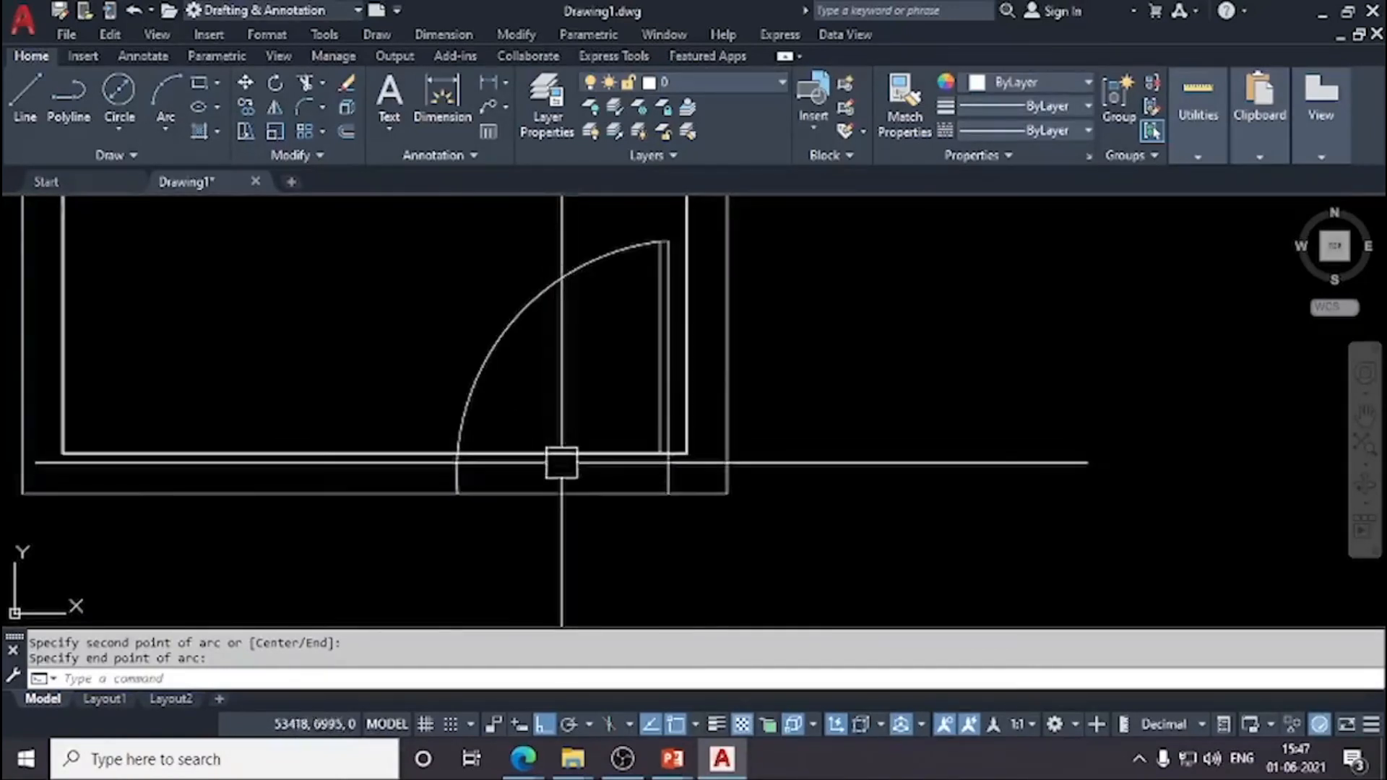
{"action": "middle_click_drag", "start_coordinate": [593, 363], "coordinate": [606, 390]}
{"action": "scroll", "coordinate": [614, 477], "scroll_direction": "down", "scroll_amount": 2}
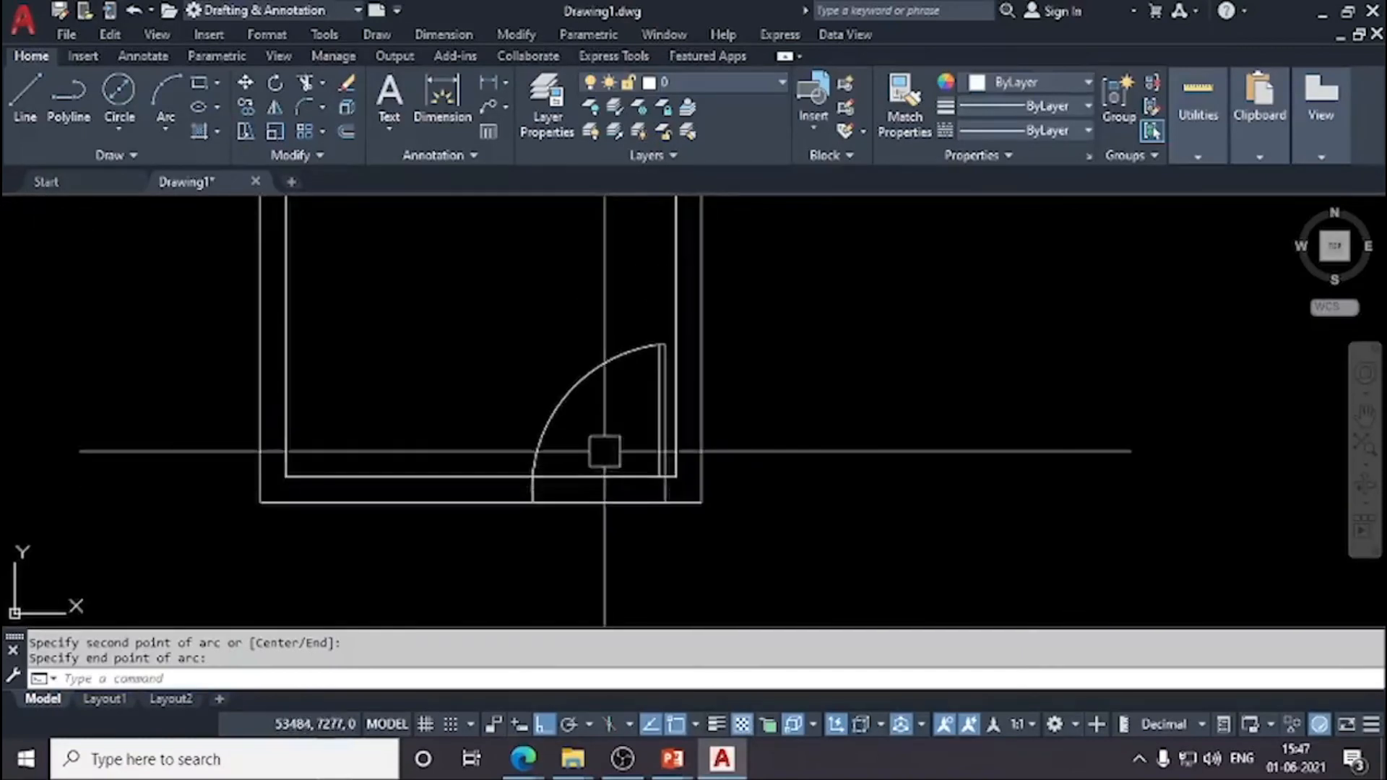
{"action": "middle_click_drag", "start_coordinate": [595, 459], "coordinate": [577, 429]}
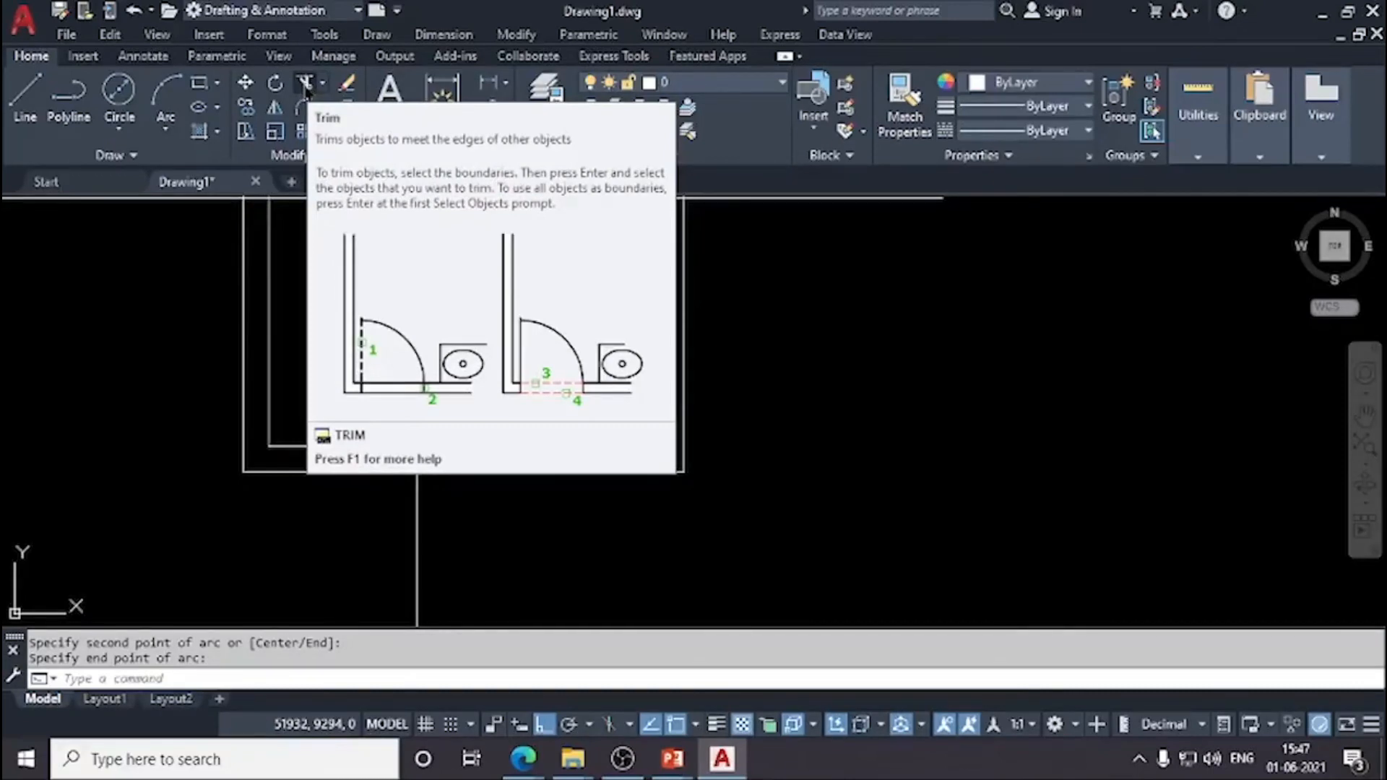
{"action": "scroll", "coordinate": [502, 458], "scroll_direction": "up", "scroll_amount": 5}
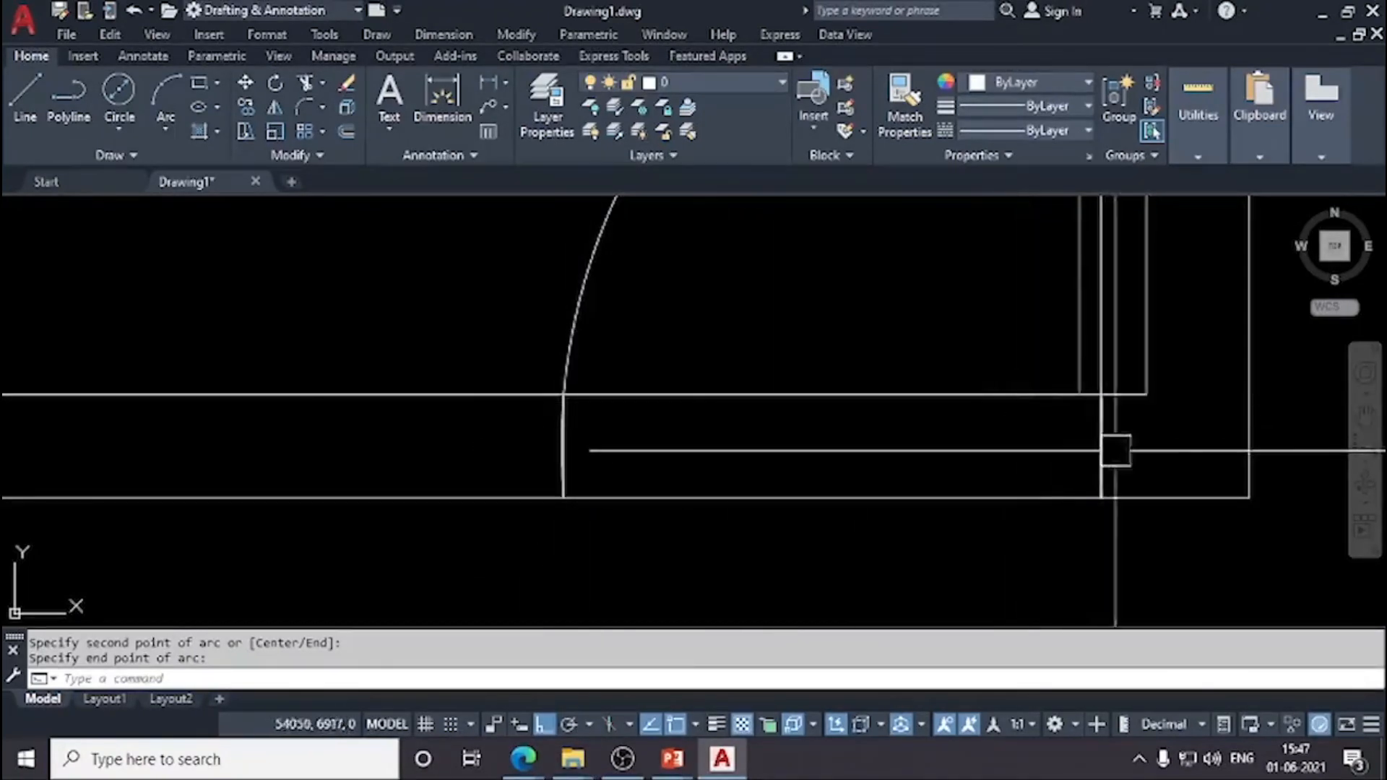
{"action": "scroll", "coordinate": [808, 386], "scroll_direction": "down", "scroll_amount": 4}
{"action": "scroll", "coordinate": [809, 385], "scroll_direction": "down", "scroll_amount": 2}
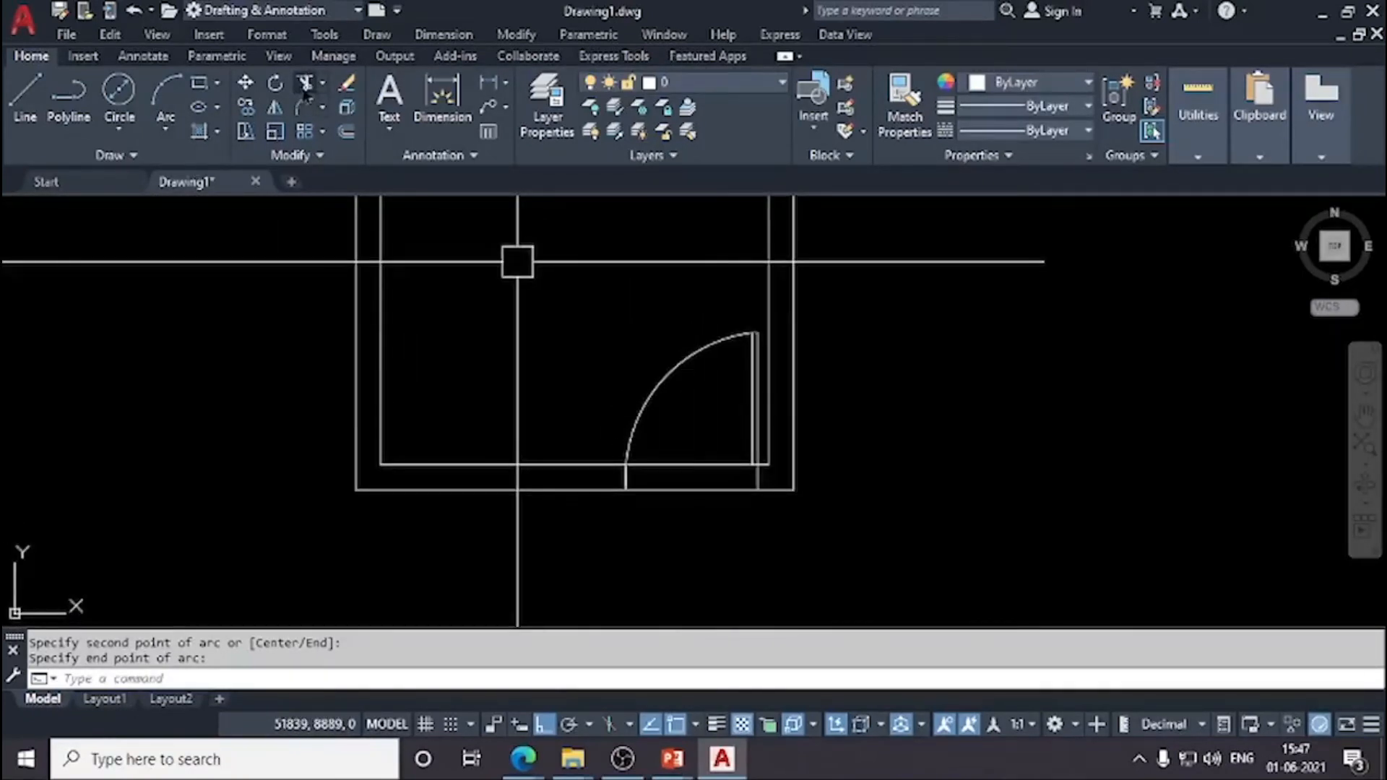
{"action": "left_click", "coordinate": [307, 88]}
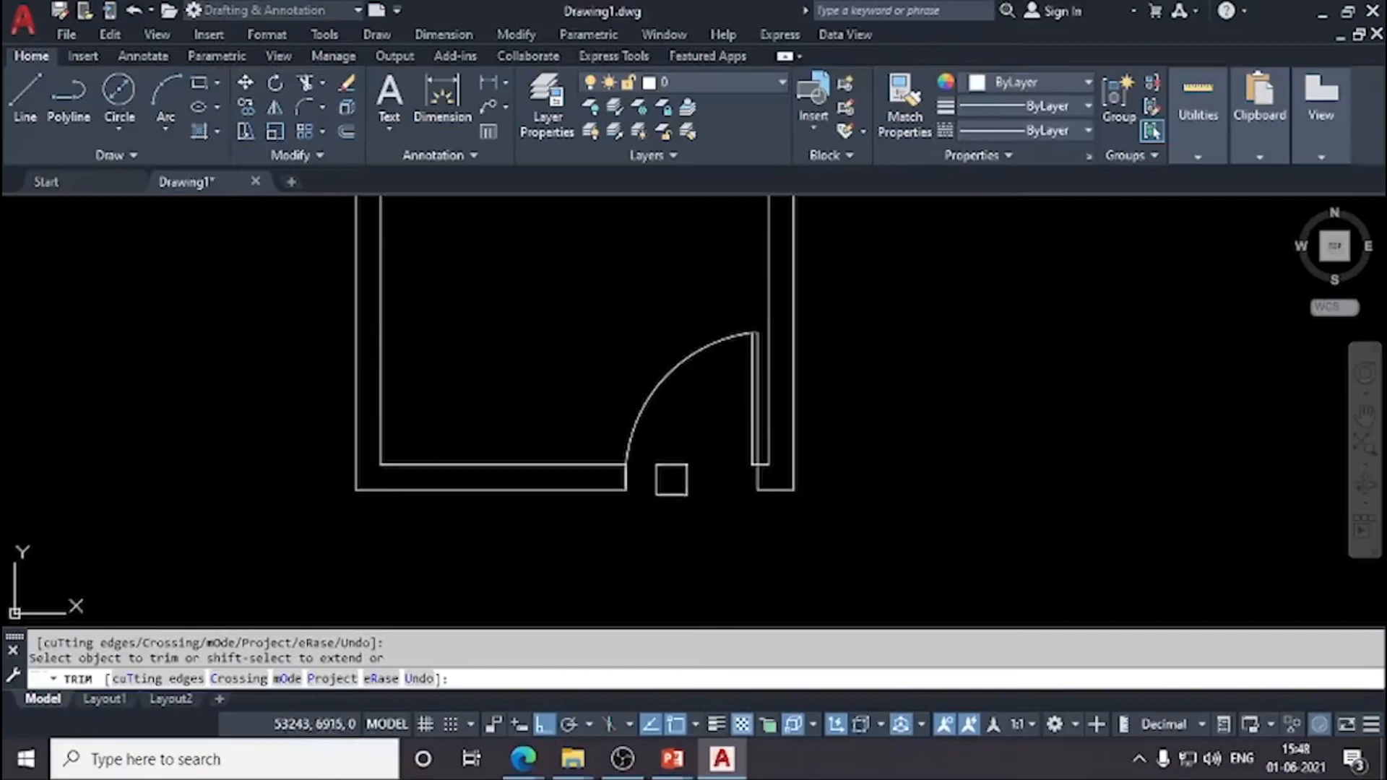
{"action": "scroll", "coordinate": [672, 480], "scroll_direction": "up", "scroll_amount": 6}
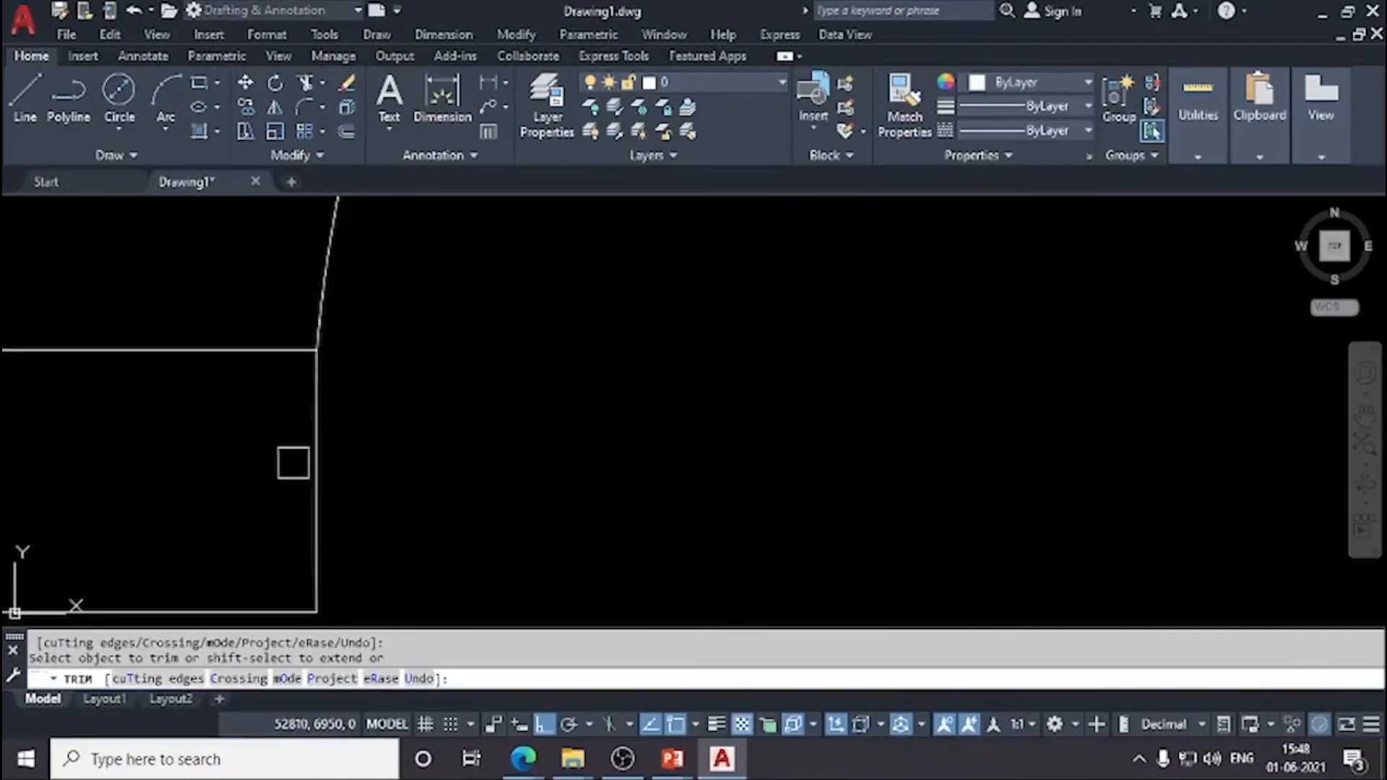
{"action": "scroll", "coordinate": [293, 463], "scroll_direction": "down", "scroll_amount": 3}
{"action": "key", "text": "Escape"}
Step: Examine the finished doorway, door leaf and swing arc in relation to the surrounding walls and partition
{"action": "middle_click_drag", "start_coordinate": [379, 500], "coordinate": [703, 498]}
{"action": "scroll", "coordinate": [696, 450], "scroll_direction": "up", "scroll_amount": 6}
{"action": "scroll", "coordinate": [586, 457], "scroll_direction": "down", "scroll_amount": 2}
{"action": "middle_click_drag", "start_coordinate": [584, 456], "coordinate": [580, 504]}
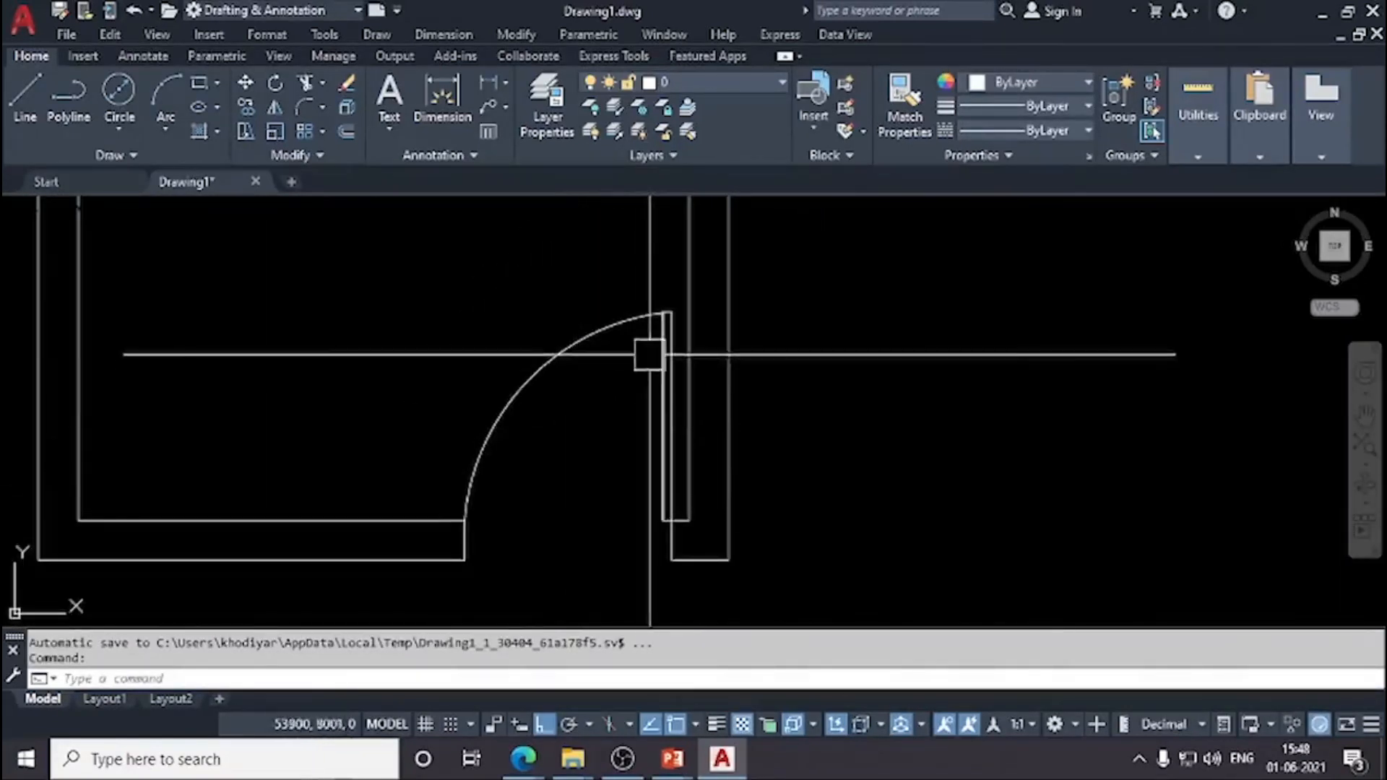
{"action": "middle_click_drag", "start_coordinate": [638, 377], "coordinate": [628, 409]}
{"action": "scroll", "coordinate": [529, 468], "scroll_direction": "down", "scroll_amount": 2}
{"action": "middle_click_drag", "start_coordinate": [531, 468], "coordinate": [610, 459]}
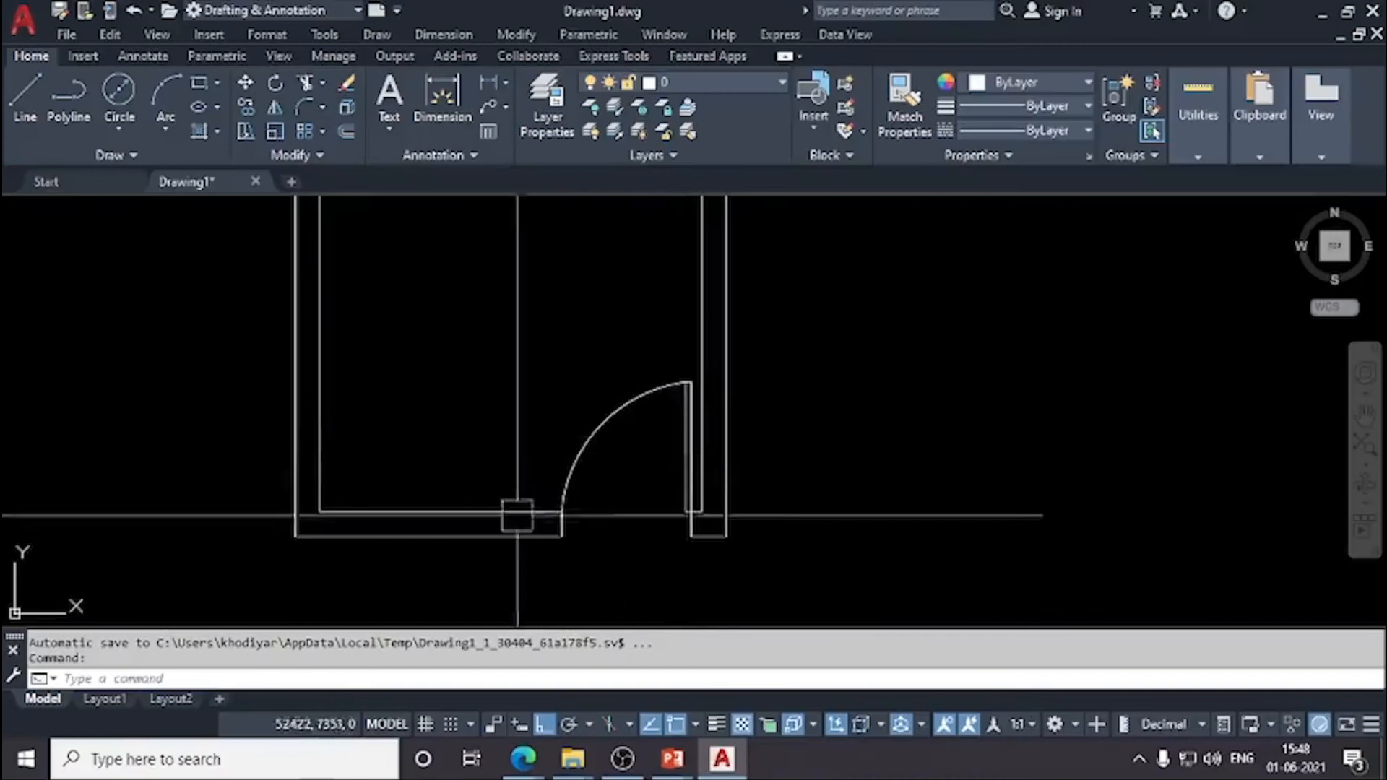
{"action": "middle_click_drag", "start_coordinate": [633, 450], "coordinate": [604, 474]}
{"action": "scroll", "coordinate": [560, 389], "scroll_direction": "down", "scroll_amount": 2}
{"action": "mouse_move", "coordinate": [499, 369]}
{"action": "middle_mouse_down"}
{"action": "mouse_move", "coordinate": [502, 467]}
{"action": "mouse_move", "coordinate": [532, 523]}
{"action": "middle_mouse_up"}
{"action": "mouse_move", "coordinate": [599, 474]}
{"action": "middle_mouse_down"}
{"action": "mouse_move", "coordinate": [569, 289]}
{"action": "mouse_move", "coordinate": [576, 465]}
{"action": "middle_mouse_up"}
{"action": "scroll", "coordinate": [569, 290], "scroll_direction": "up", "scroll_amount": 2}
{"action": "scroll", "coordinate": [577, 463], "scroll_direction": "down", "scroll_amount": 2}
{"action": "scroll", "coordinate": [580, 461], "scroll_direction": "down", "scroll_amount": 4}
{"action": "scroll", "coordinate": [567, 370], "scroll_direction": "up", "scroll_amount": 4}
{"action": "middle_click_drag", "start_coordinate": [577, 401], "coordinate": [583, 279]}
{"action": "middle_click_drag", "start_coordinate": [592, 546], "coordinate": [607, 384]}
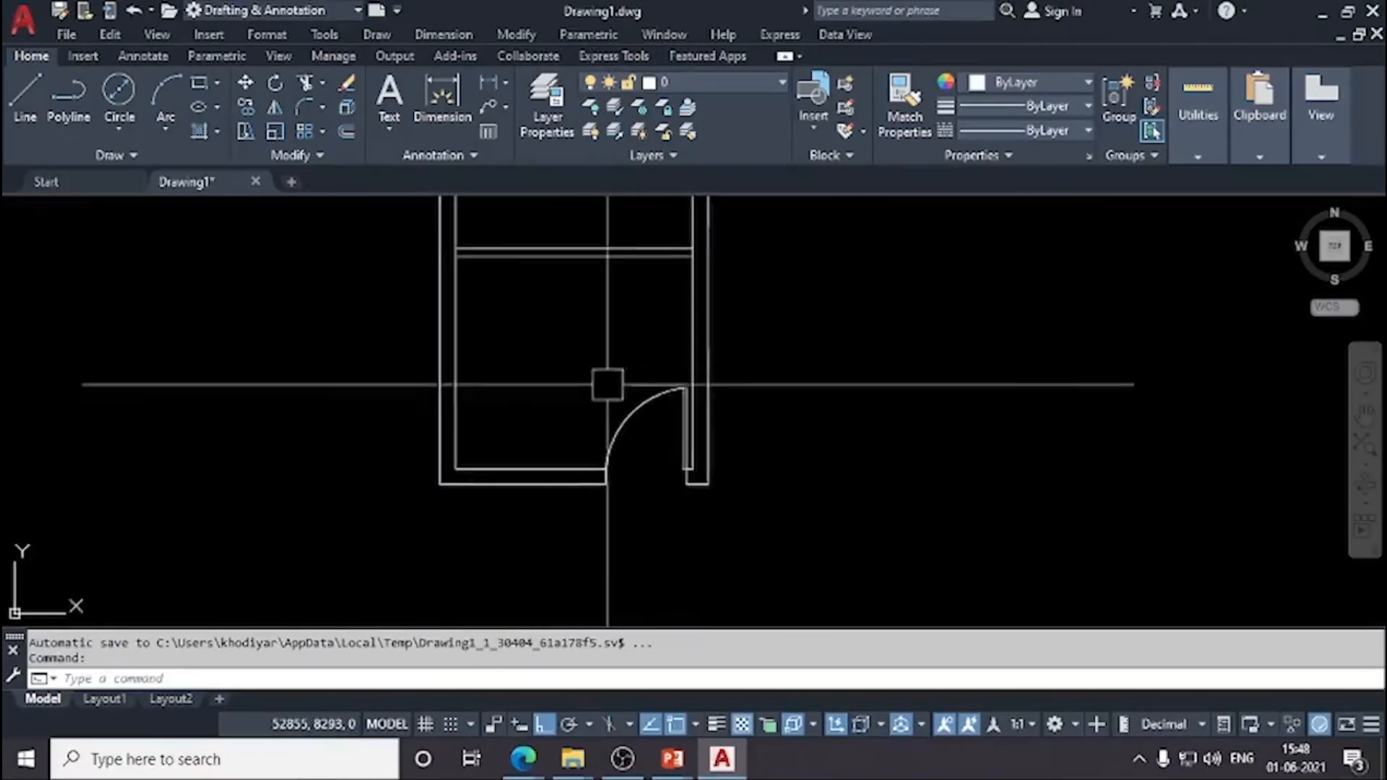
Step: Draw a horizontal line across the left wall, 500 mm above the room's inner bottom-left corner, from its inner to its outer face
{"action": "scroll", "coordinate": [636, 462], "scroll_direction": "up", "scroll_amount": 4}
{"action": "scroll", "coordinate": [647, 445], "scroll_direction": "down", "scroll_amount": 2}
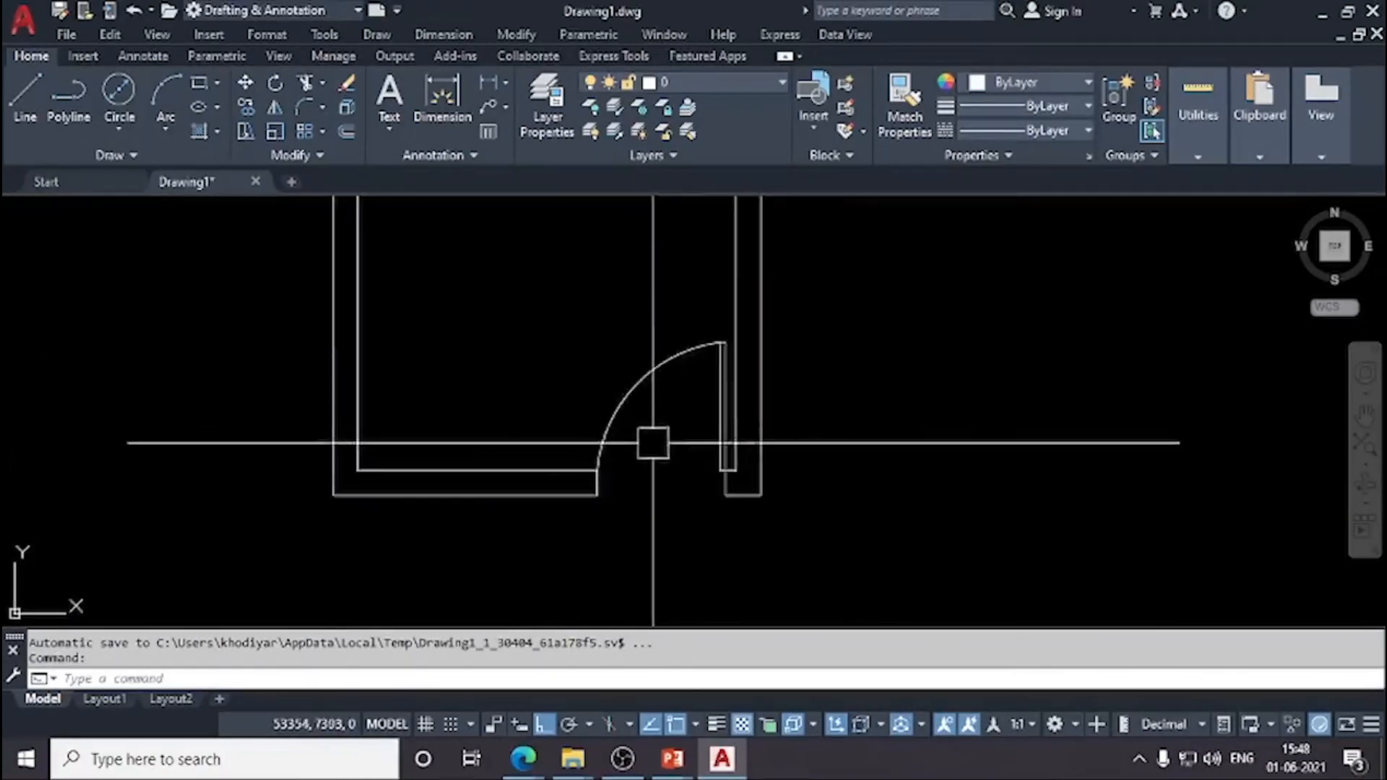
{"action": "middle_click_drag", "start_coordinate": [515, 280], "coordinate": [514, 318]}
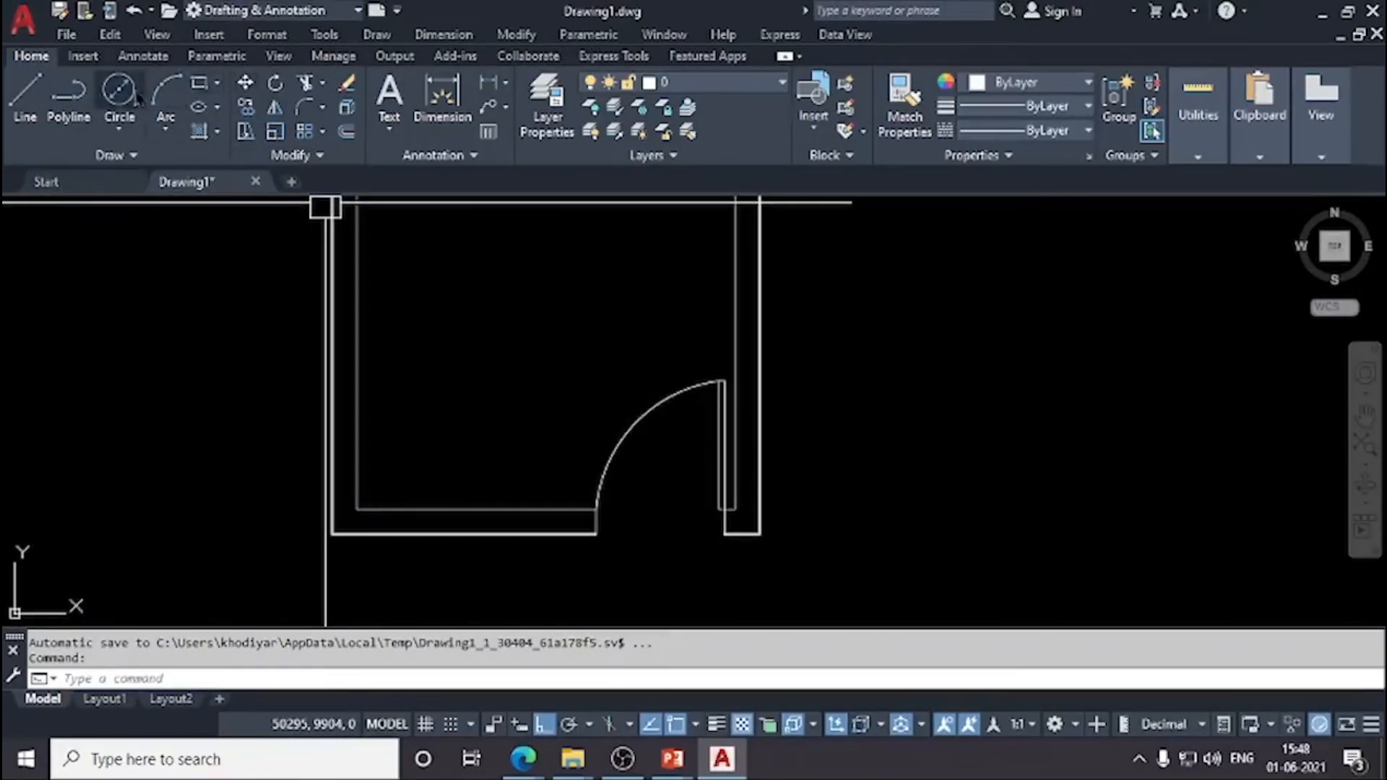
{"action": "mouse_move", "coordinate": [499, 455]}
{"action": "middle_mouse_down"}
{"action": "mouse_move", "coordinate": [588, 525]}
{"action": "mouse_move", "coordinate": [616, 576]}
{"action": "mouse_move", "coordinate": [638, 472]}
{"action": "middle_mouse_up"}
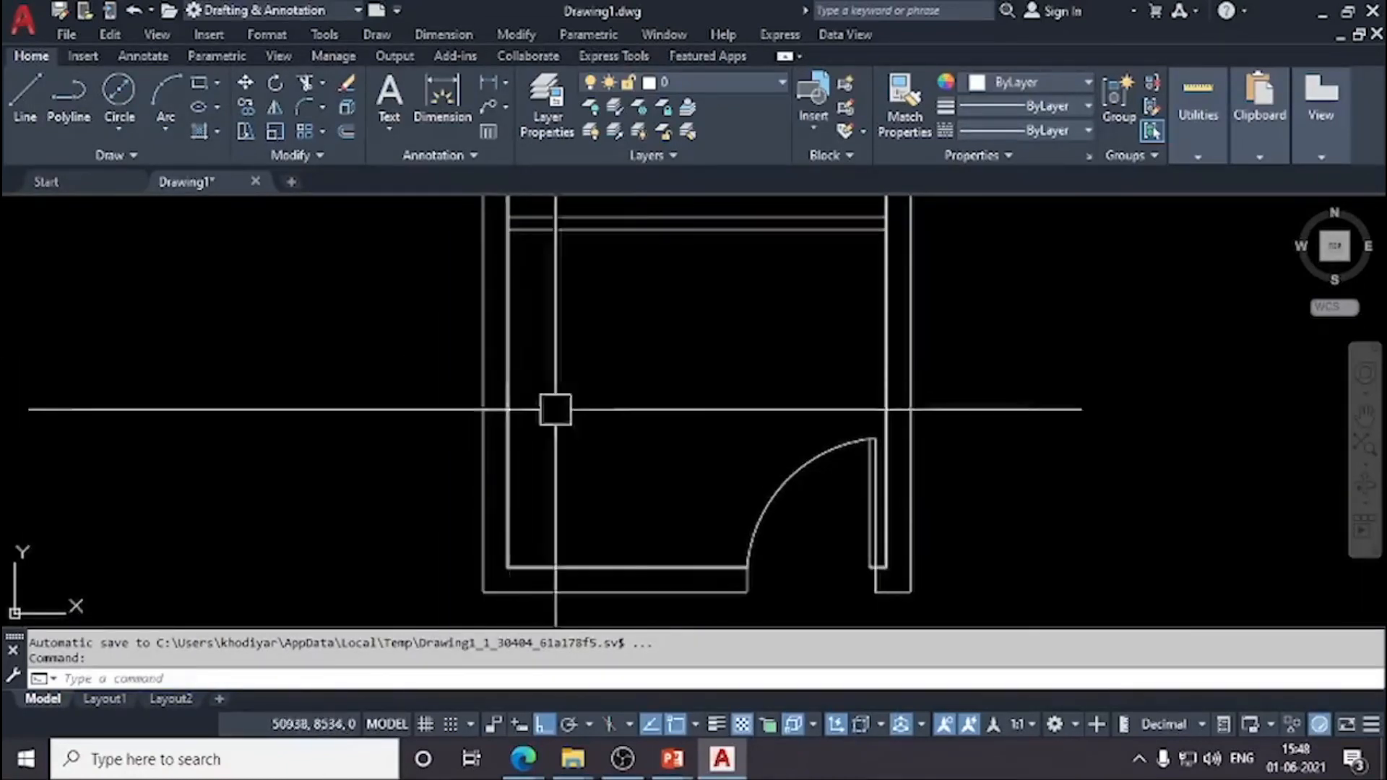
{"action": "middle_click_drag", "start_coordinate": [630, 409], "coordinate": [635, 372]}
{"action": "left_click", "coordinate": [36, 102]}
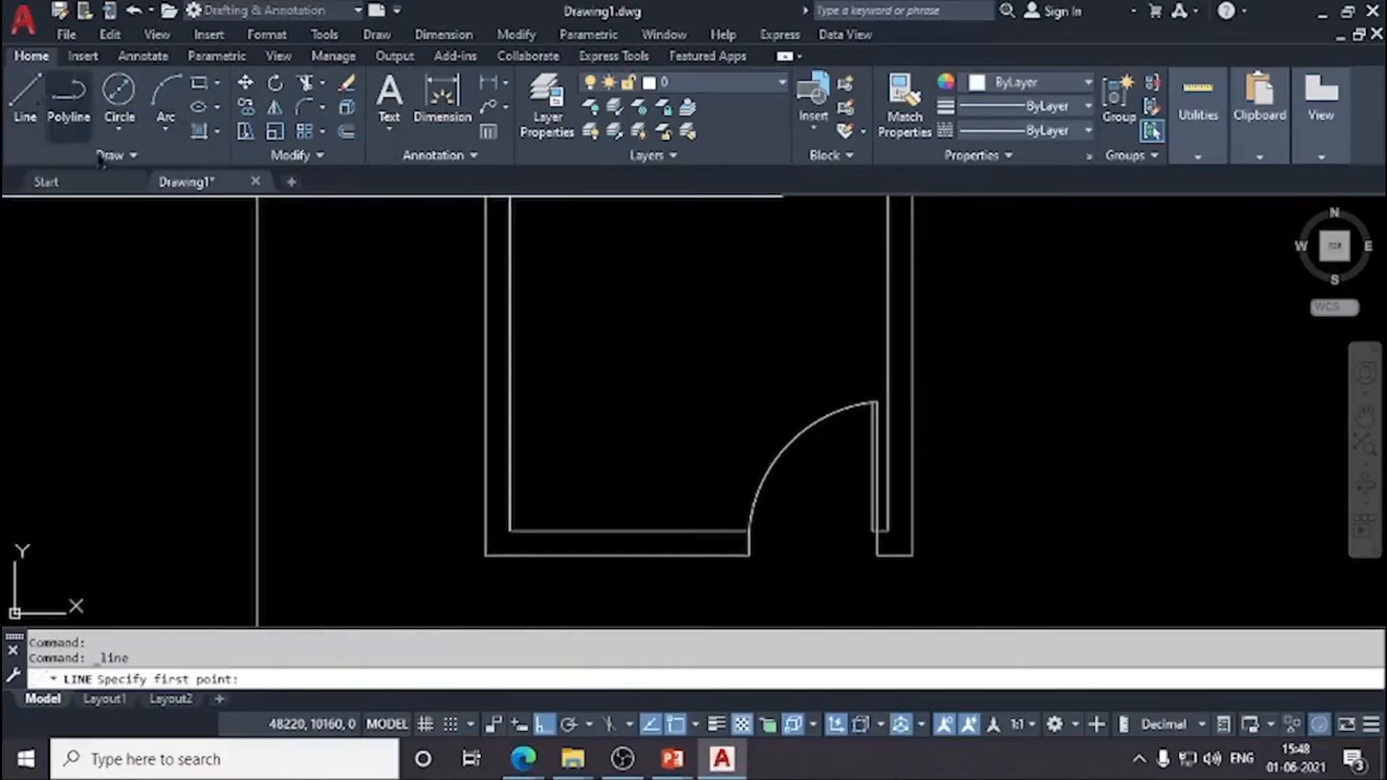
{"action": "scroll", "coordinate": [525, 507], "scroll_direction": "up", "scroll_amount": 2}
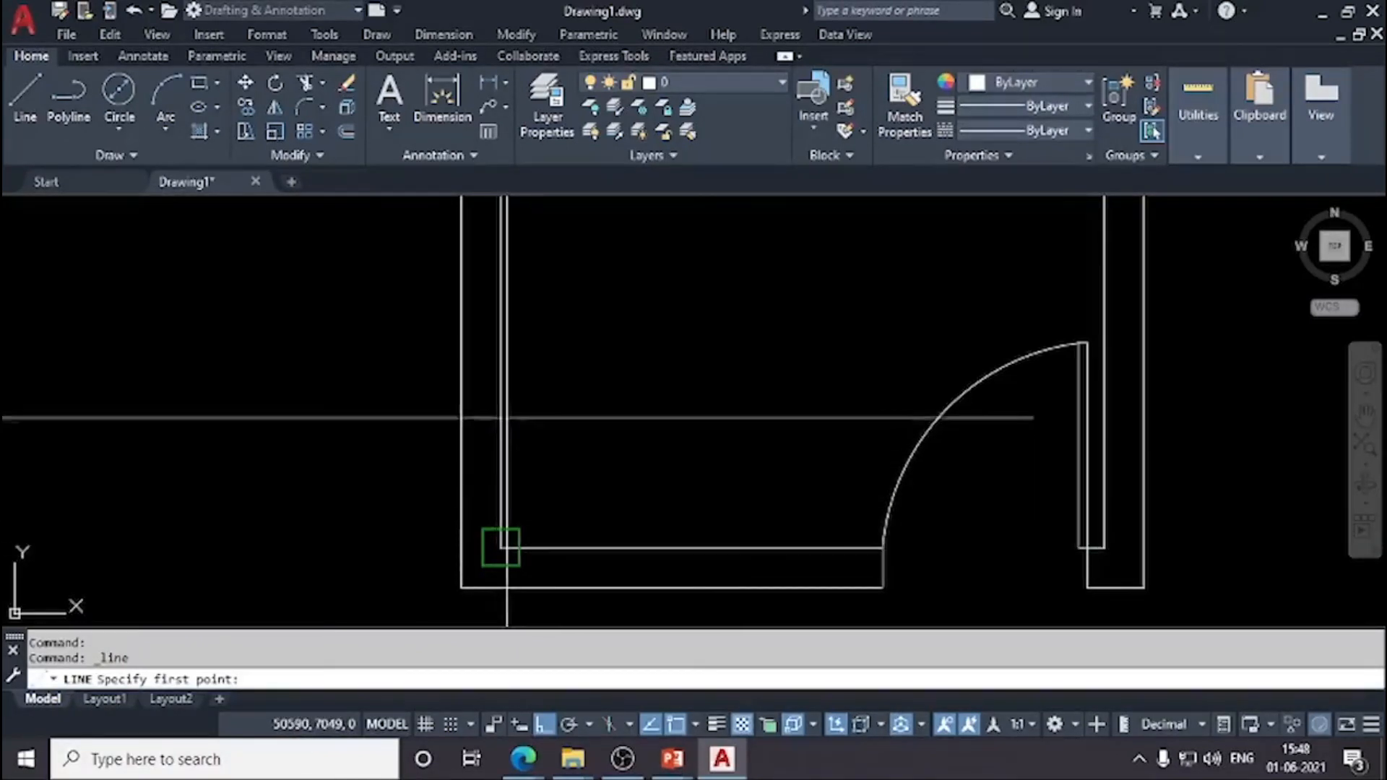
{"action": "type", "text": "500"}
{"action": "key", "text": "Return"}
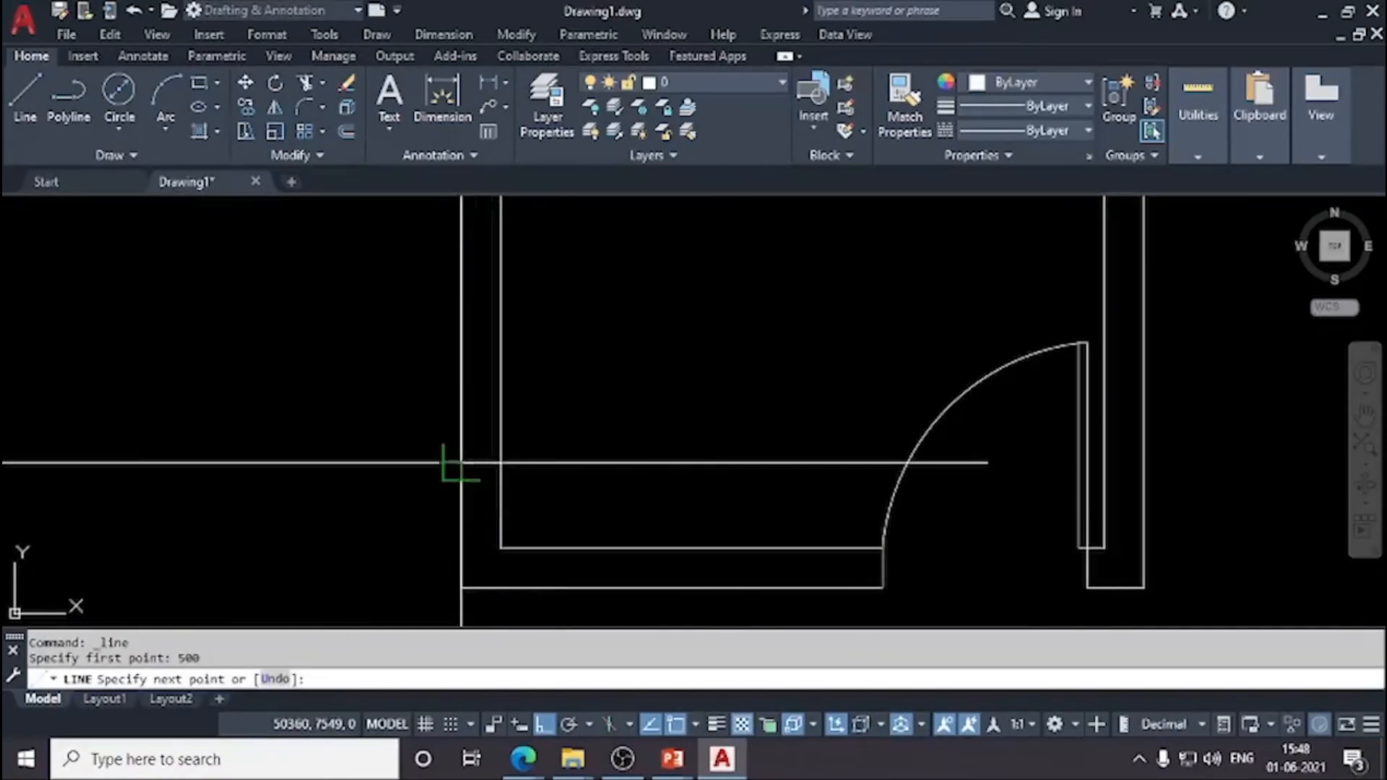
{"action": "left_click", "coordinate": [460, 463]}
{"action": "key", "text": "Escape"}
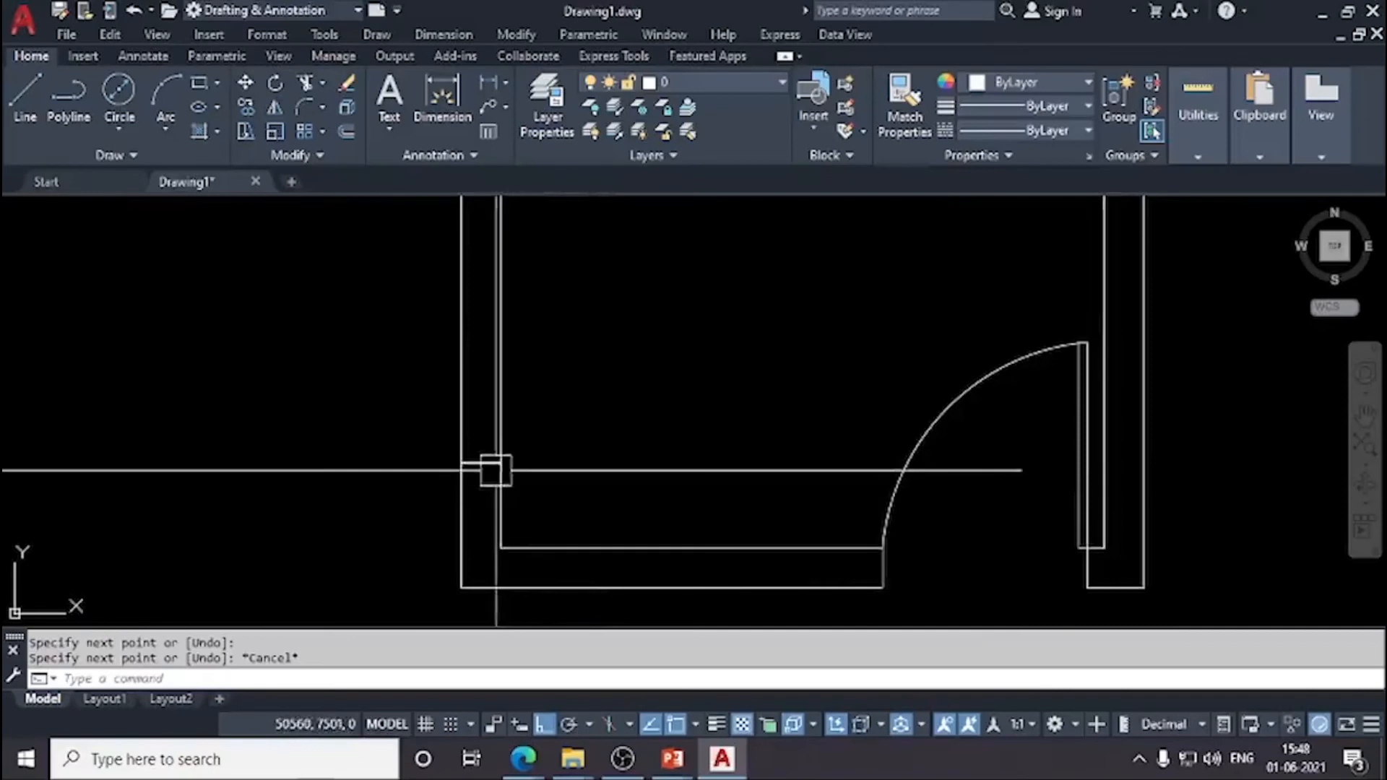
{"action": "left_click", "coordinate": [347, 132]}
{"action": "scroll", "coordinate": [512, 345], "scroll_direction": "down", "scroll_amount": 3}
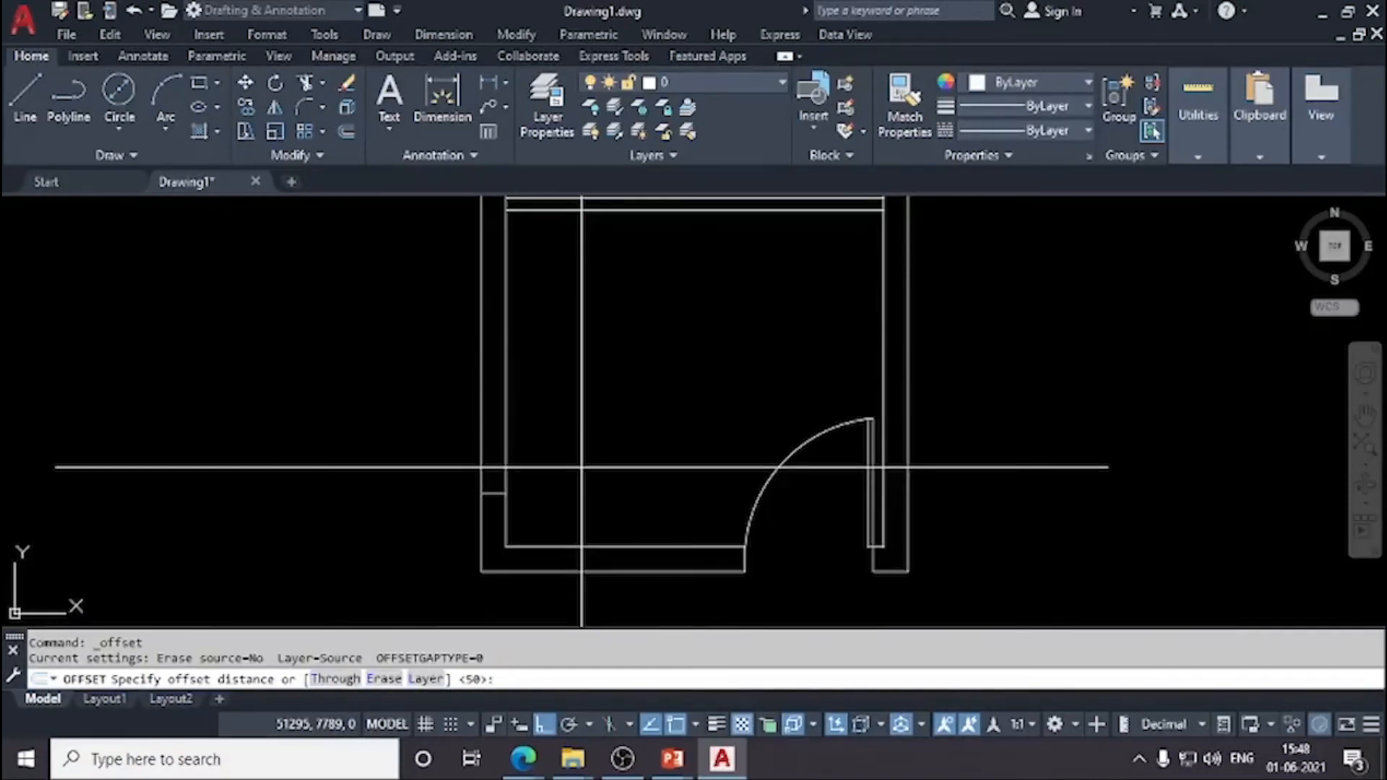
{"action": "key", "text": "Escape"}
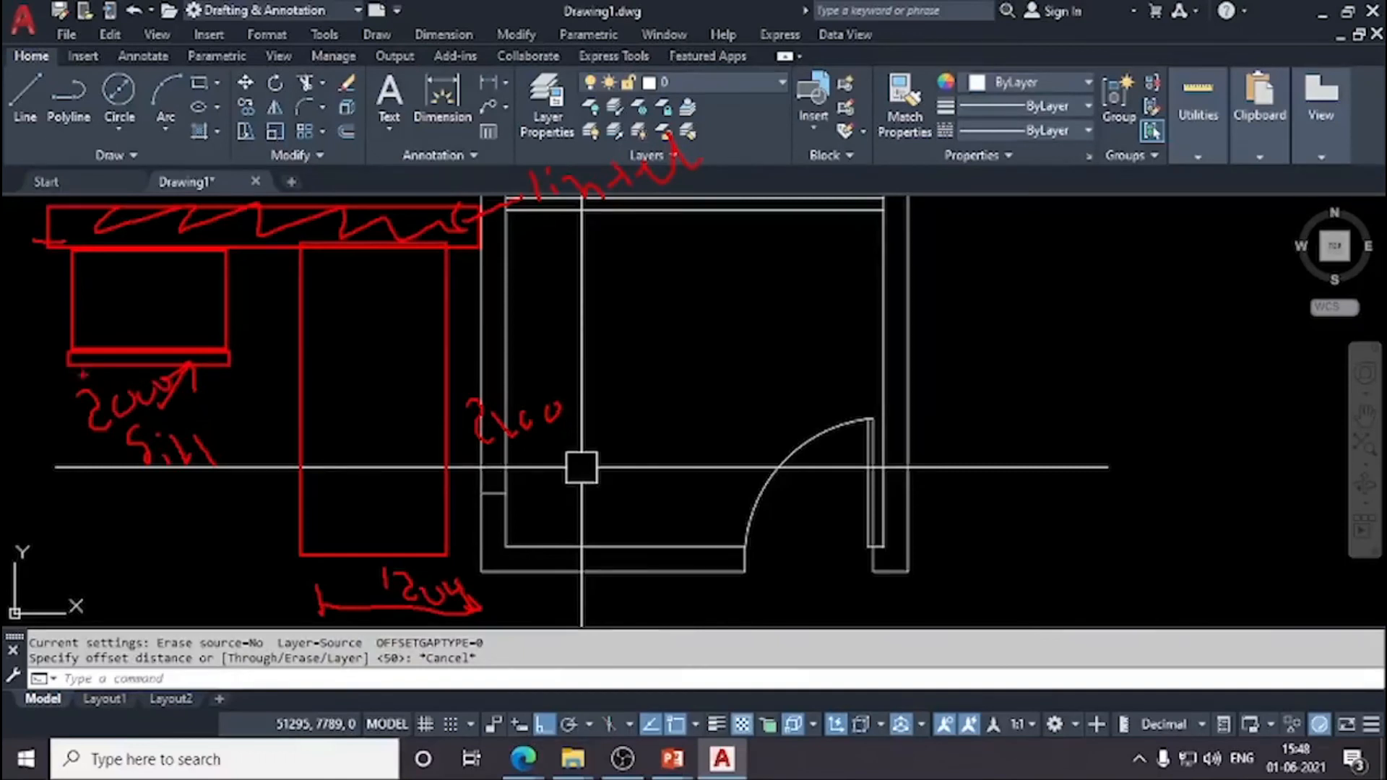
{"action": "left_click_drag", "start_coordinate": [76, 312], "coordinate": [171, 316]}
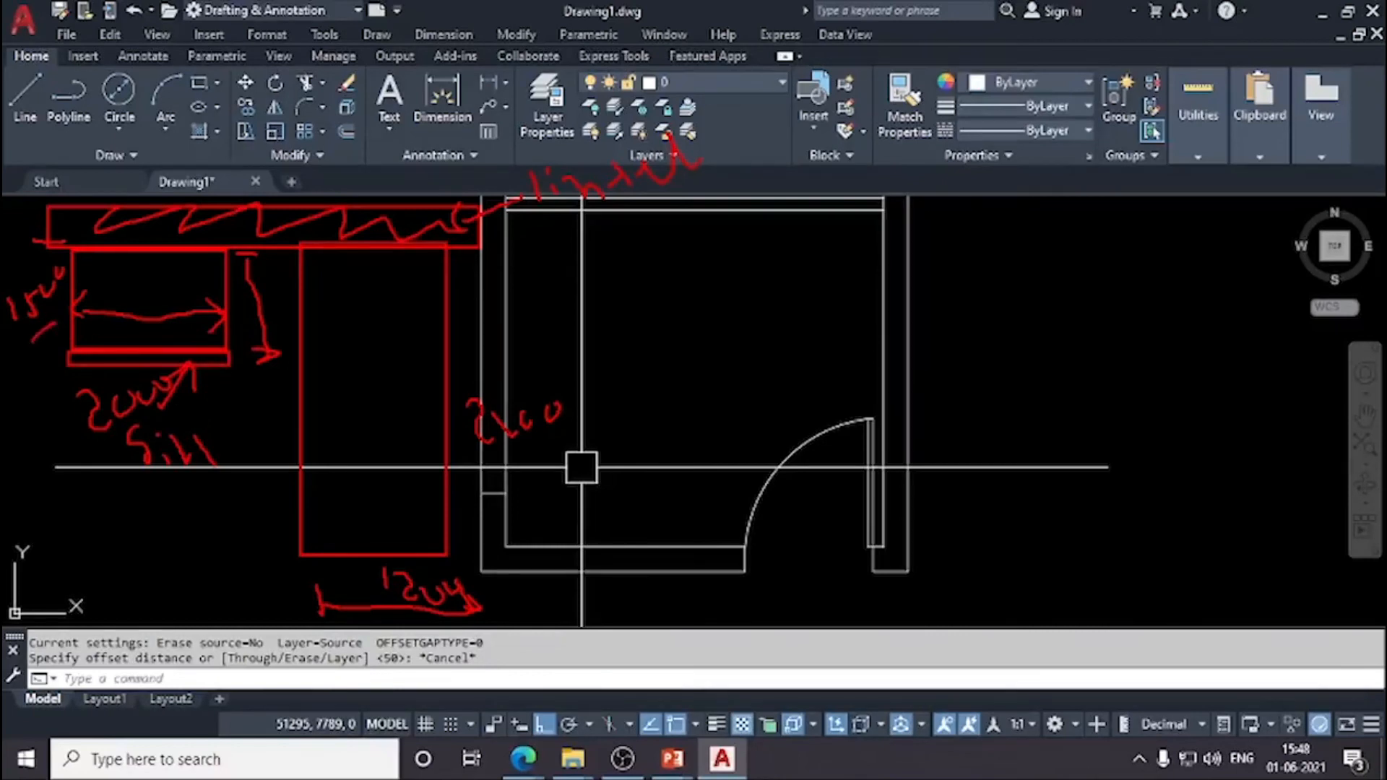
{"action": "left_click_drag", "start_coordinate": [484, 474], "coordinate": [570, 442]}
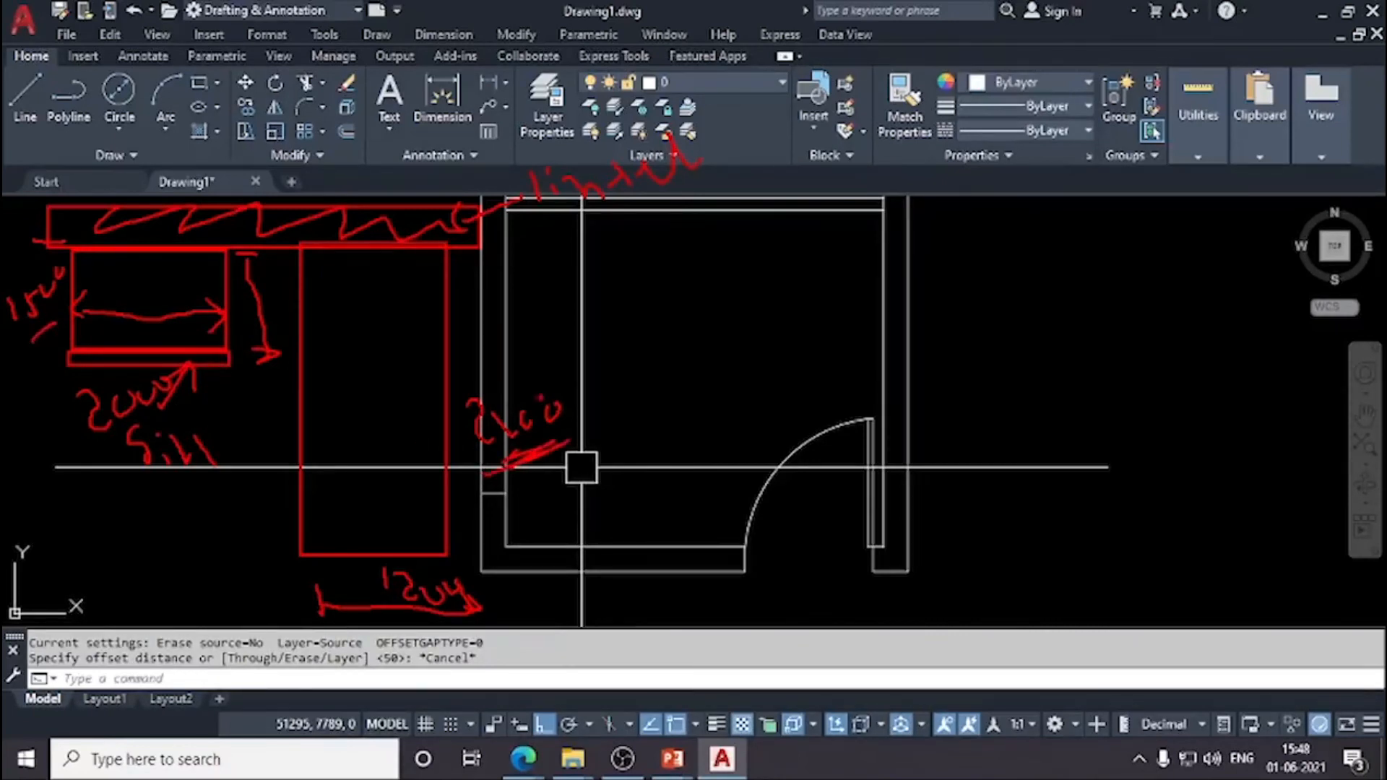
{"action": "left_click_drag", "start_coordinate": [108, 435], "coordinate": [194, 405]}
{"action": "left_click_drag", "start_coordinate": [363, 600], "coordinate": [463, 605]}
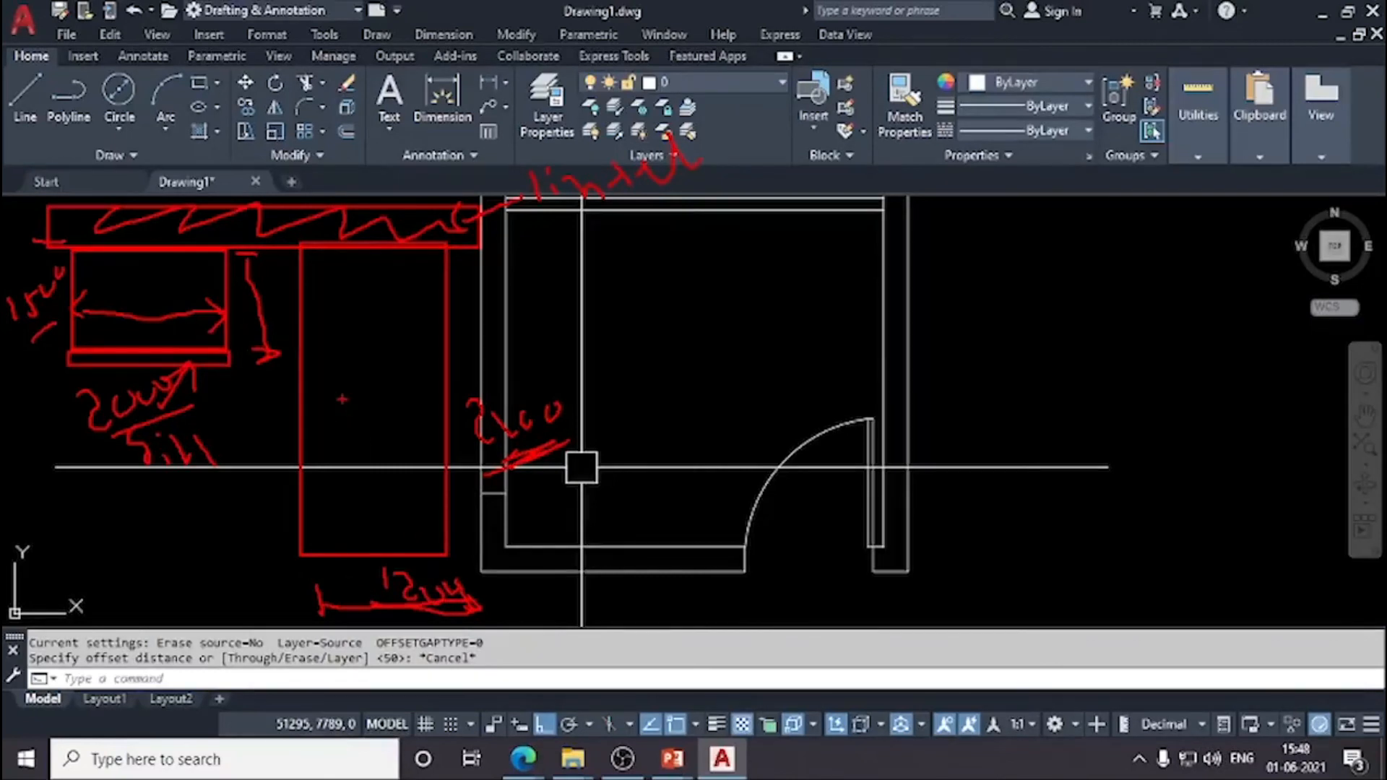
{"action": "key", "text": "Escape"}
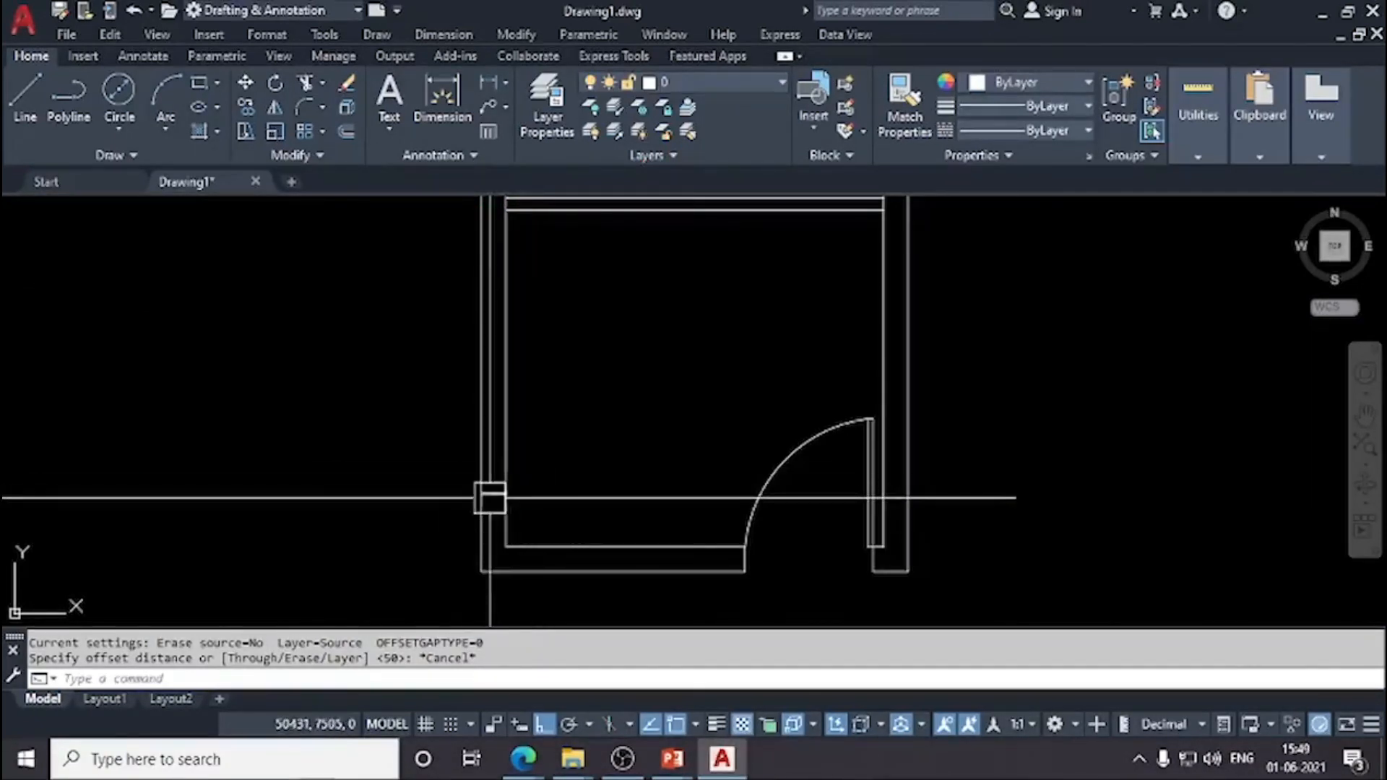
Step: Offset the short line across the left wall 2000 mm upward to mark the window's other end
{"action": "left_click", "coordinate": [348, 132]}
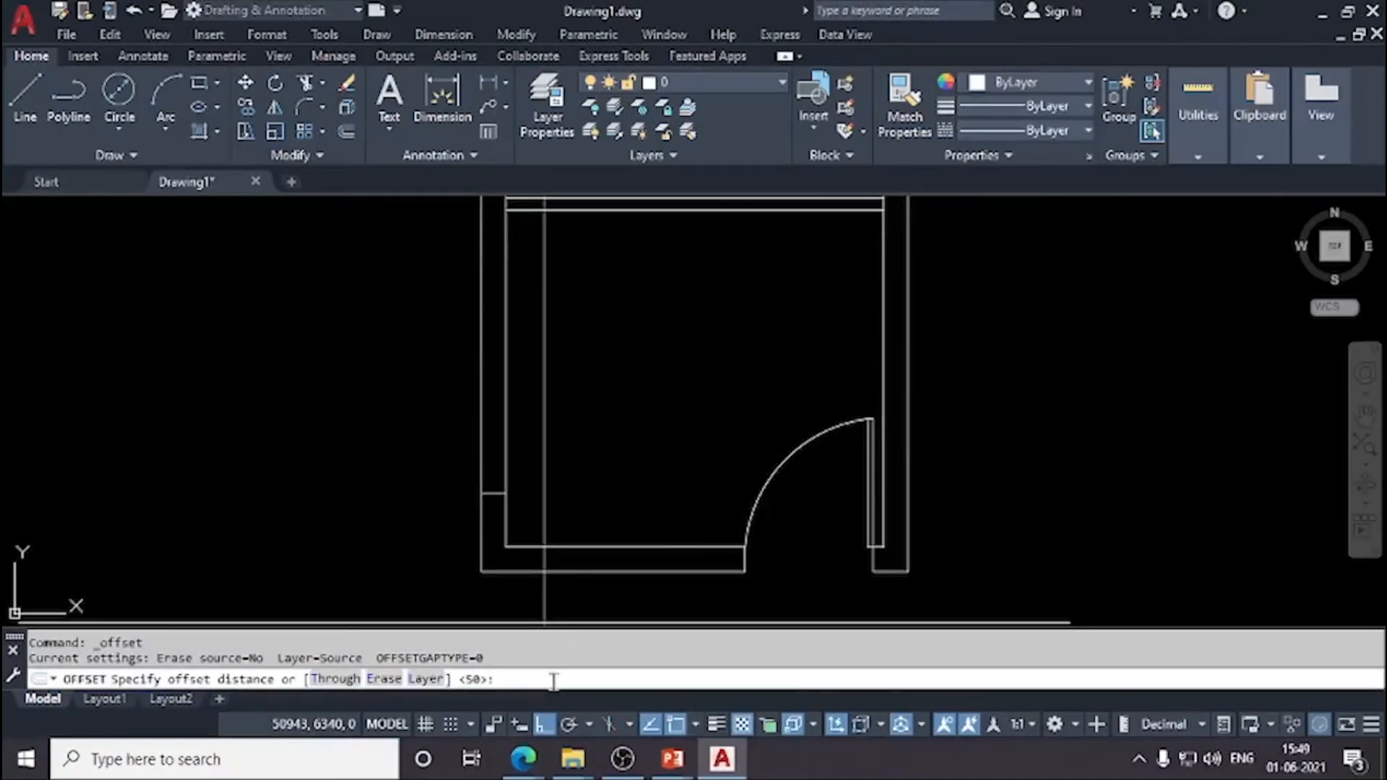
{"action": "type", "text": "2000"}
{"action": "key", "text": "Return"}
{"action": "scroll", "coordinate": [497, 498], "scroll_direction": "up", "scroll_amount": 4}
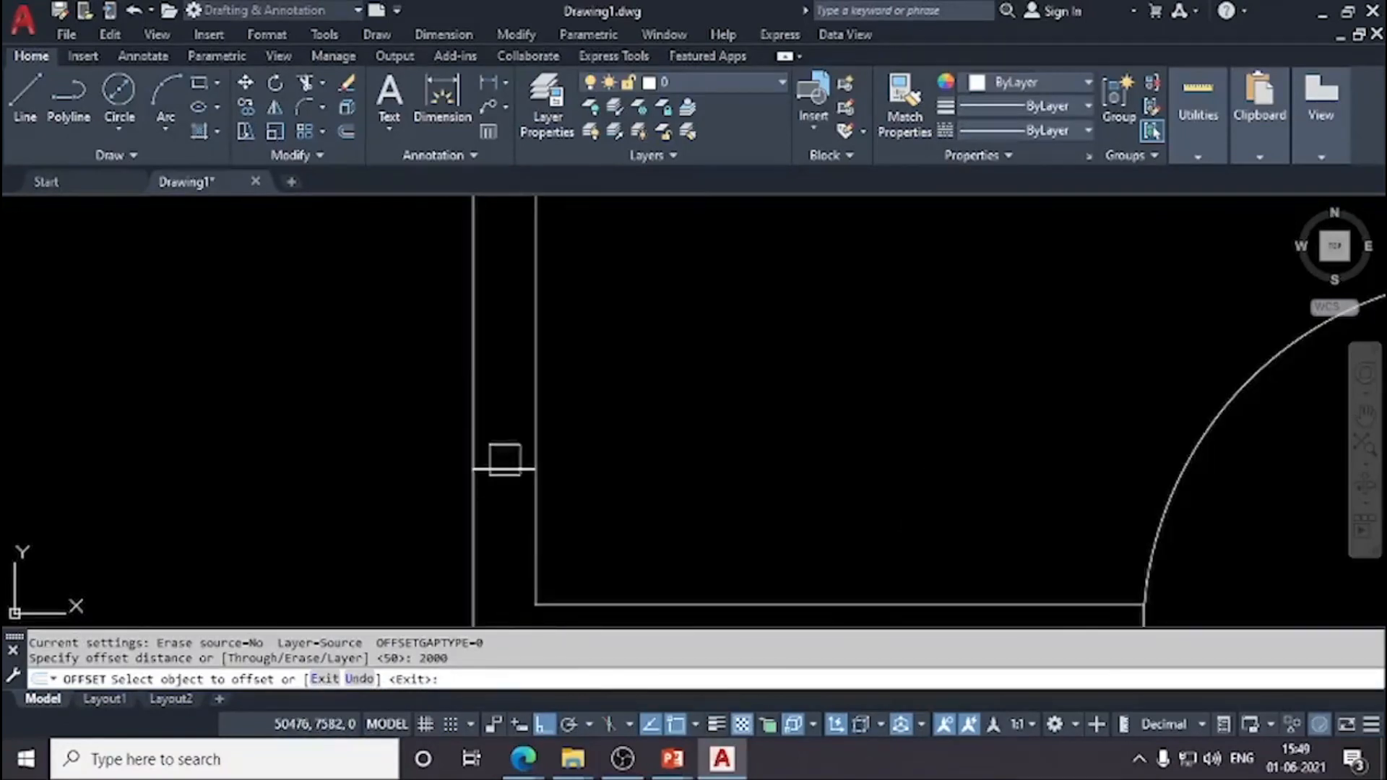
{"action": "left_click", "coordinate": [502, 470]}
{"action": "scroll", "coordinate": [501, 470], "scroll_direction": "down", "scroll_amount": 4}
{"action": "left_click", "coordinate": [490, 325]}
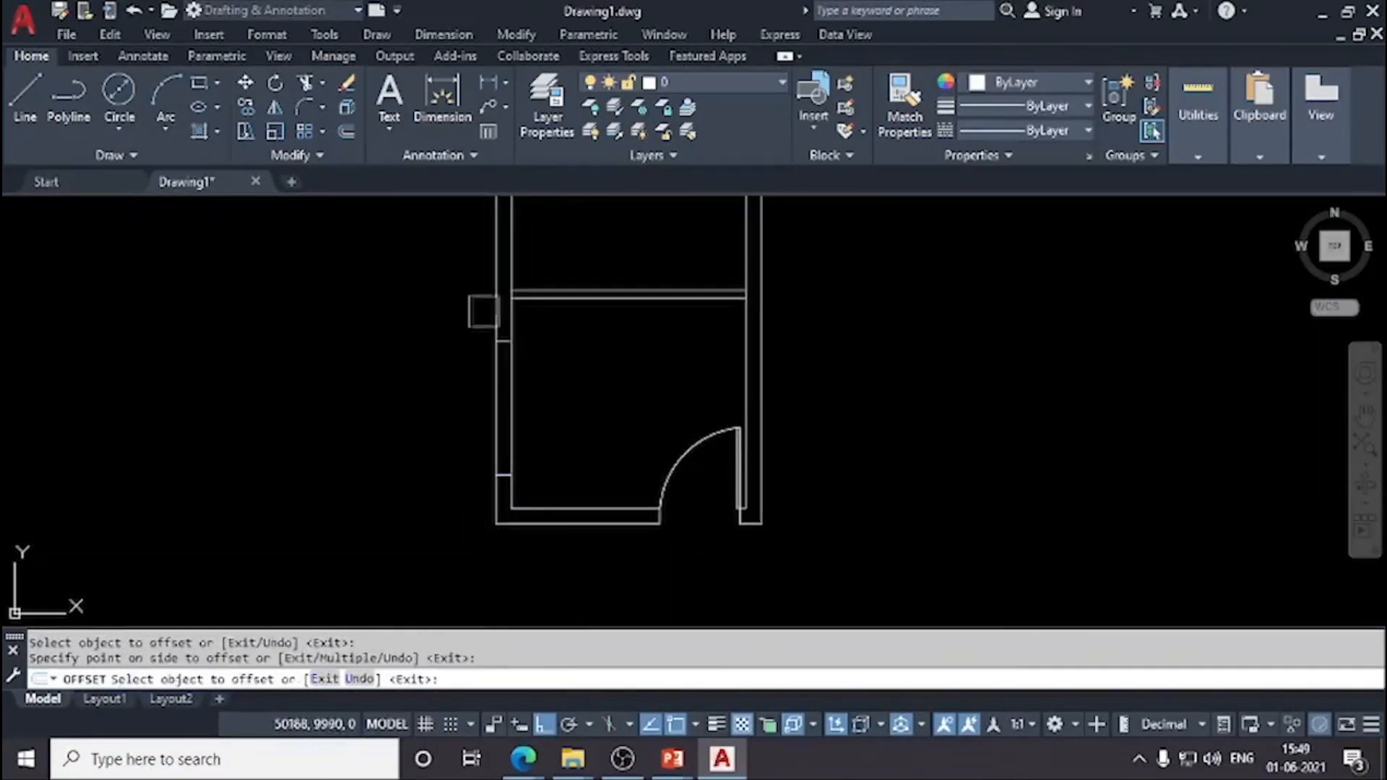
{"action": "scroll", "coordinate": [408, 397], "scroll_direction": "up", "scroll_amount": 3}
{"action": "key", "text": "Escape"}
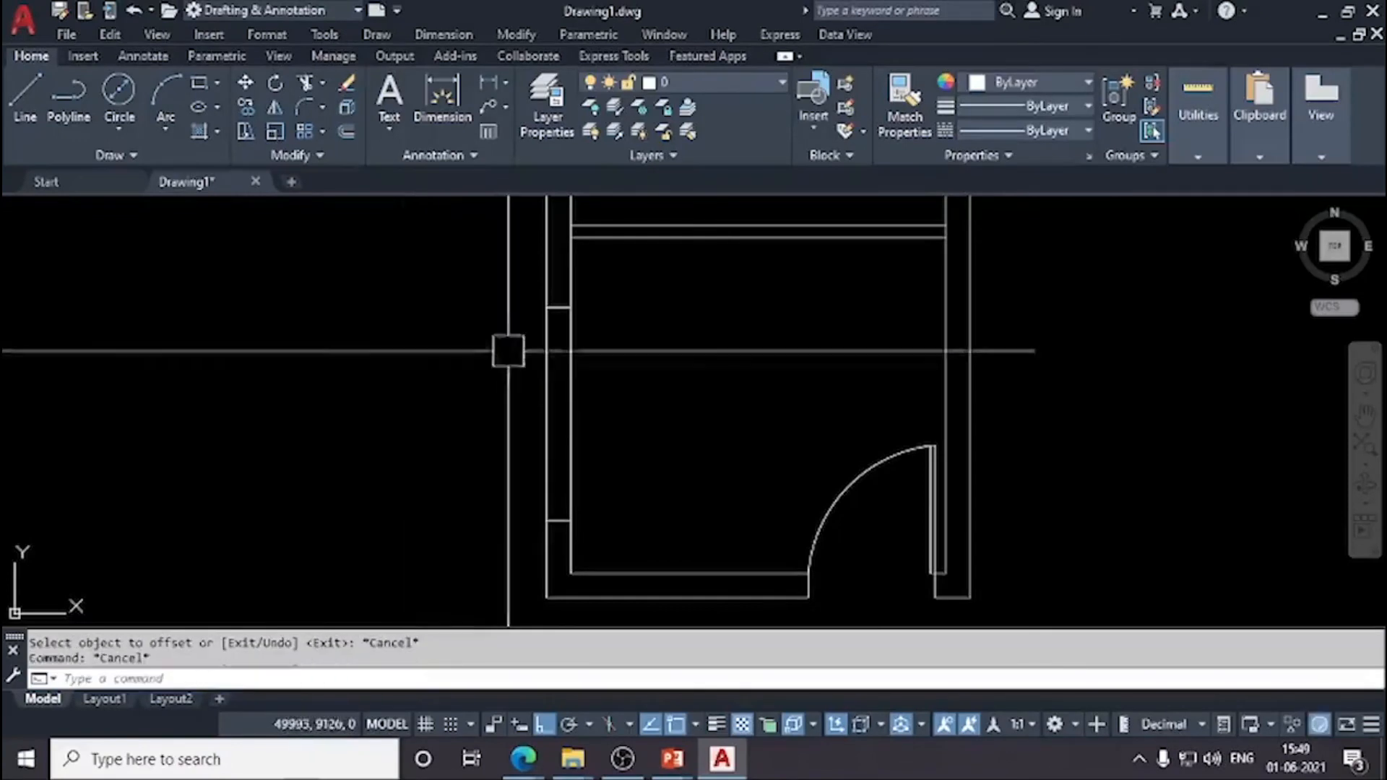
Step: Draw a vertical glazing line joining the midpoints of the window's two end lines in the left wall
{"action": "type", "text": "l"}
{"action": "key", "text": "Return"}
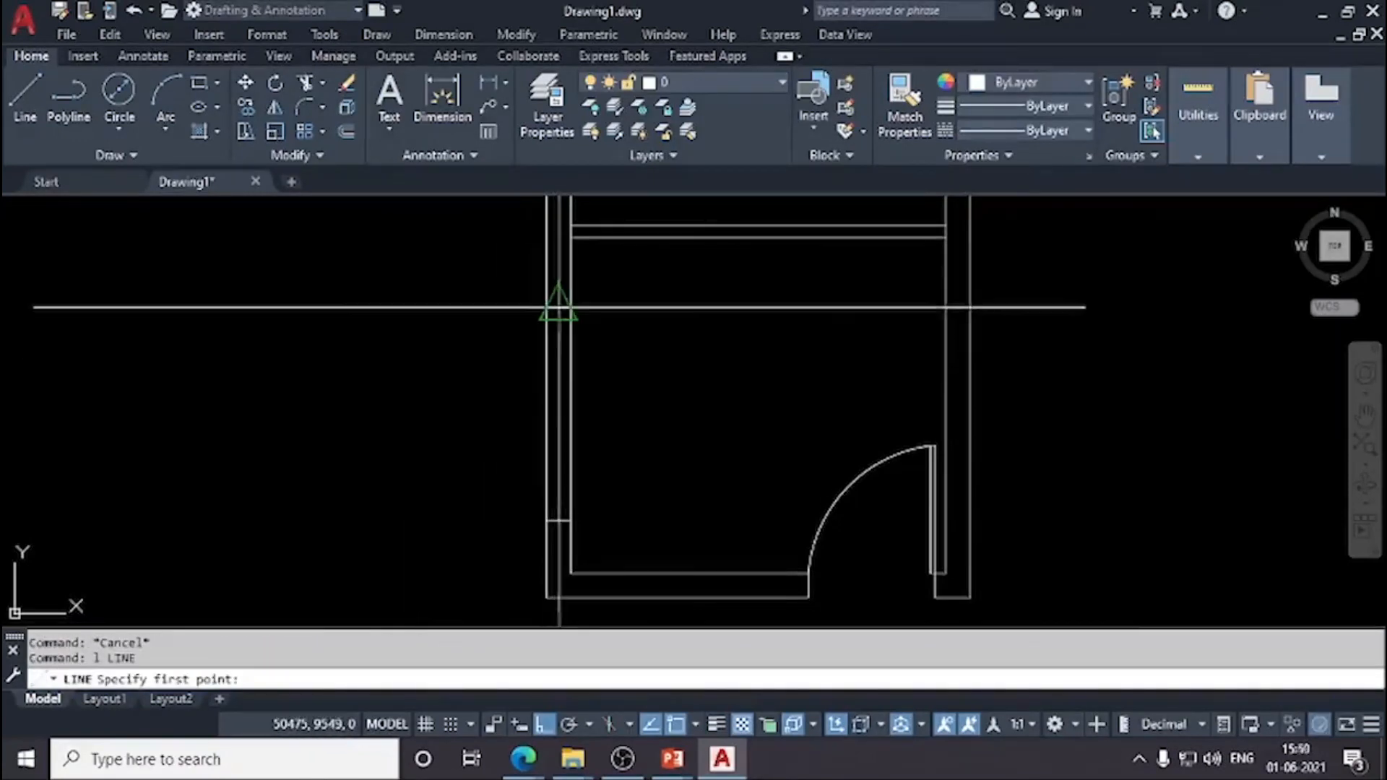
{"action": "left_click", "coordinate": [559, 307]}
{"action": "scroll", "coordinate": [578, 503], "scroll_direction": "up", "scroll_amount": 2}
{"action": "left_click", "coordinate": [542, 527]}
{"action": "key", "text": "Escape"}
Step: Examine the window in the left wall in relation to the partition, the door and the whole room outline
{"action": "mouse_move", "coordinate": [651, 420]}
{"action": "middle_mouse_down"}
{"action": "mouse_move", "coordinate": [564, 539]}
{"action": "mouse_move", "coordinate": [552, 400]}
{"action": "middle_mouse_up"}
{"action": "scroll", "coordinate": [564, 540], "scroll_direction": "down", "scroll_amount": 2}
{"action": "scroll", "coordinate": [616, 381], "scroll_direction": "down", "scroll_amount": 5}
{"action": "scroll", "coordinate": [593, 408], "scroll_direction": "up", "scroll_amount": 2}
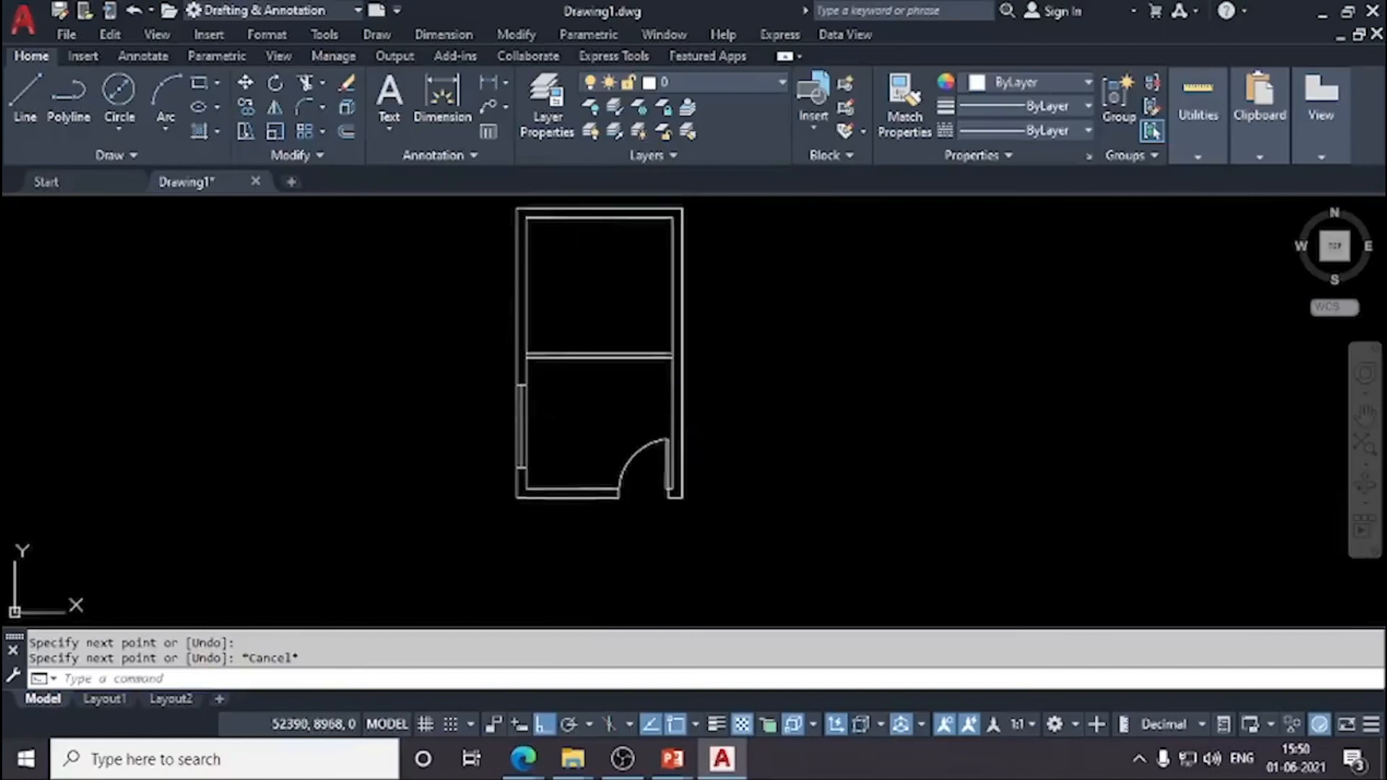
{"action": "scroll", "coordinate": [589, 426], "scroll_direction": "up", "scroll_amount": 2}
{"action": "middle_click_drag", "start_coordinate": [591, 442], "coordinate": [585, 545]}
{"action": "middle_click_drag", "start_coordinate": [586, 360], "coordinate": [592, 224]}
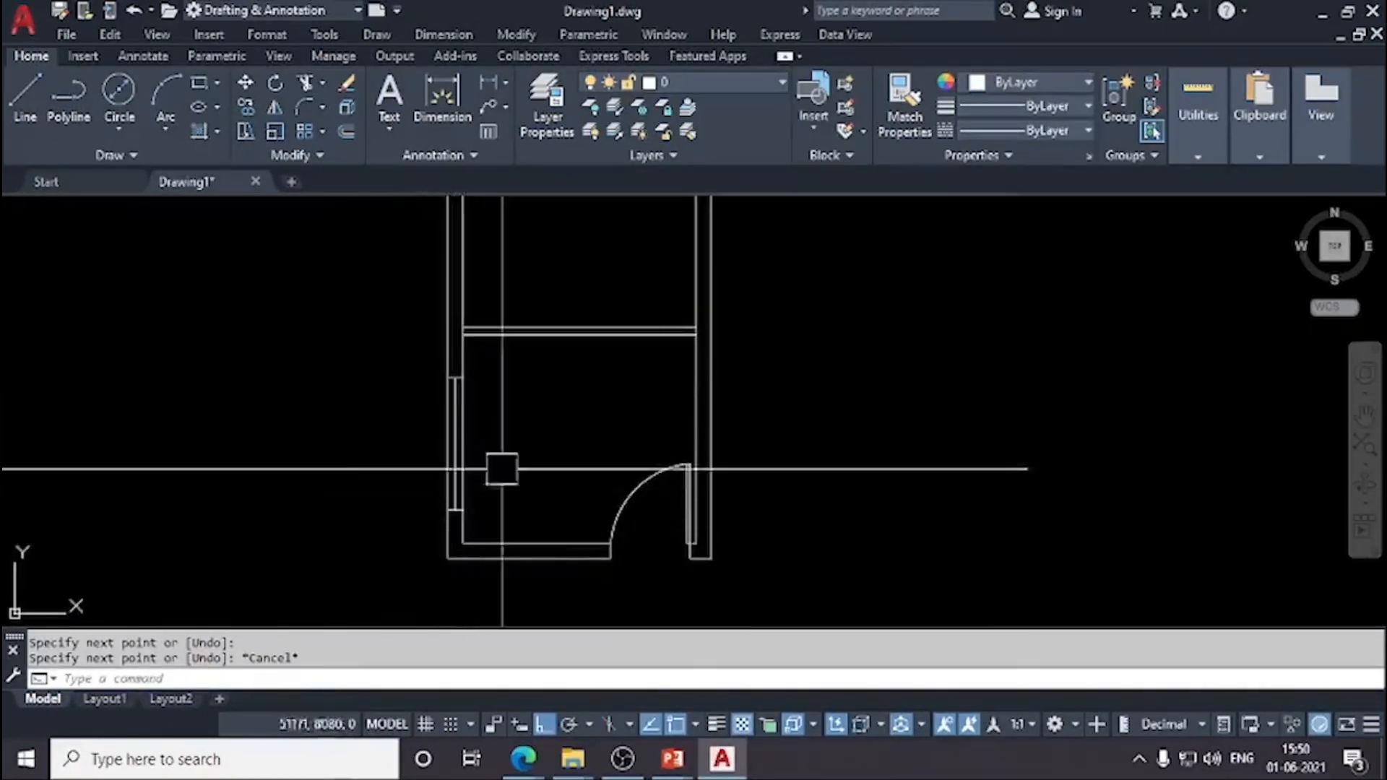
{"action": "scroll", "coordinate": [549, 455], "scroll_direction": "down", "scroll_amount": 2}
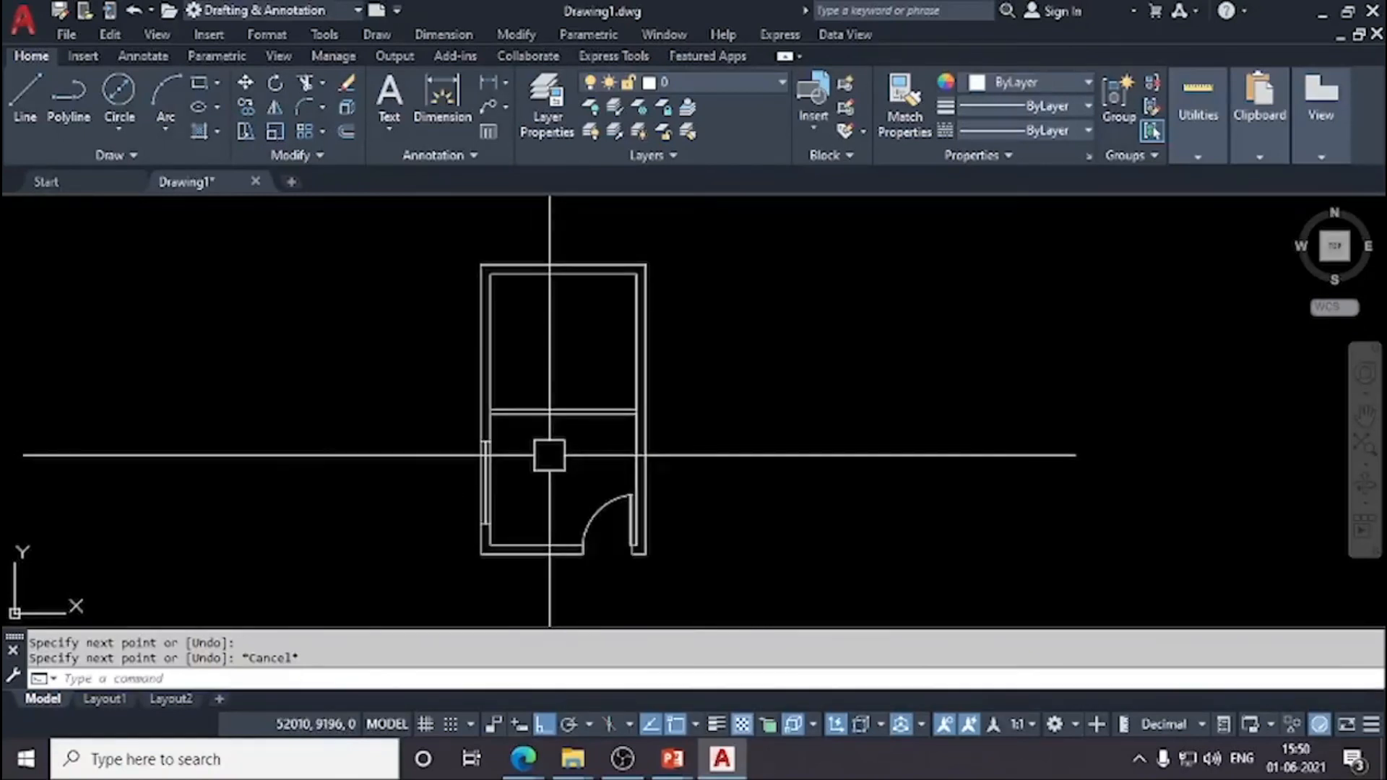
{"action": "scroll", "coordinate": [548, 445], "scroll_direction": "up", "scroll_amount": 2}
{"action": "middle_click_drag", "start_coordinate": [544, 437], "coordinate": [544, 495]}
{"action": "scroll", "coordinate": [545, 496], "scroll_direction": "down", "scroll_amount": 2}
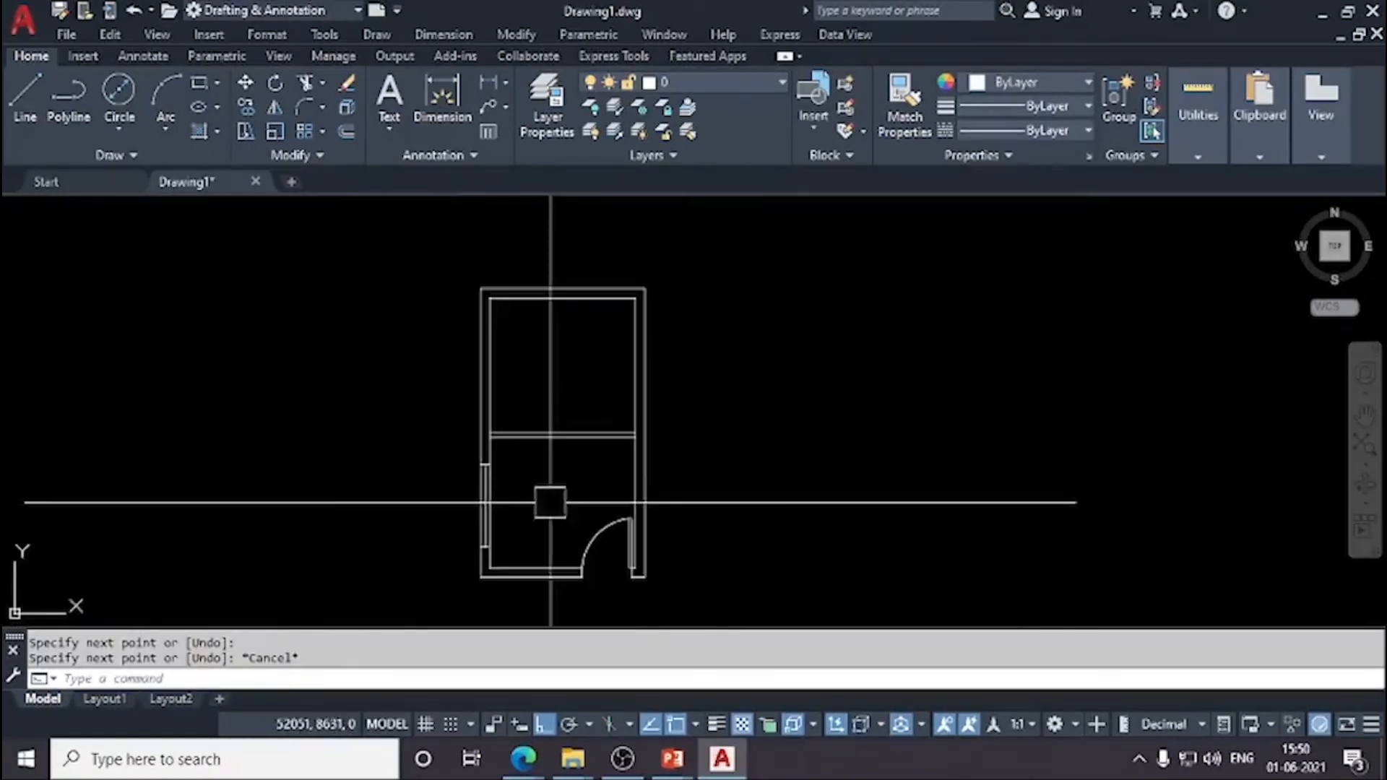
Step: Check the Google Meet call in Edge for participant activity and return to the room plan in AutoCAD
{"action": "left_click", "coordinate": [533, 764]}
{"action": "left_click", "coordinate": [466, 646]}
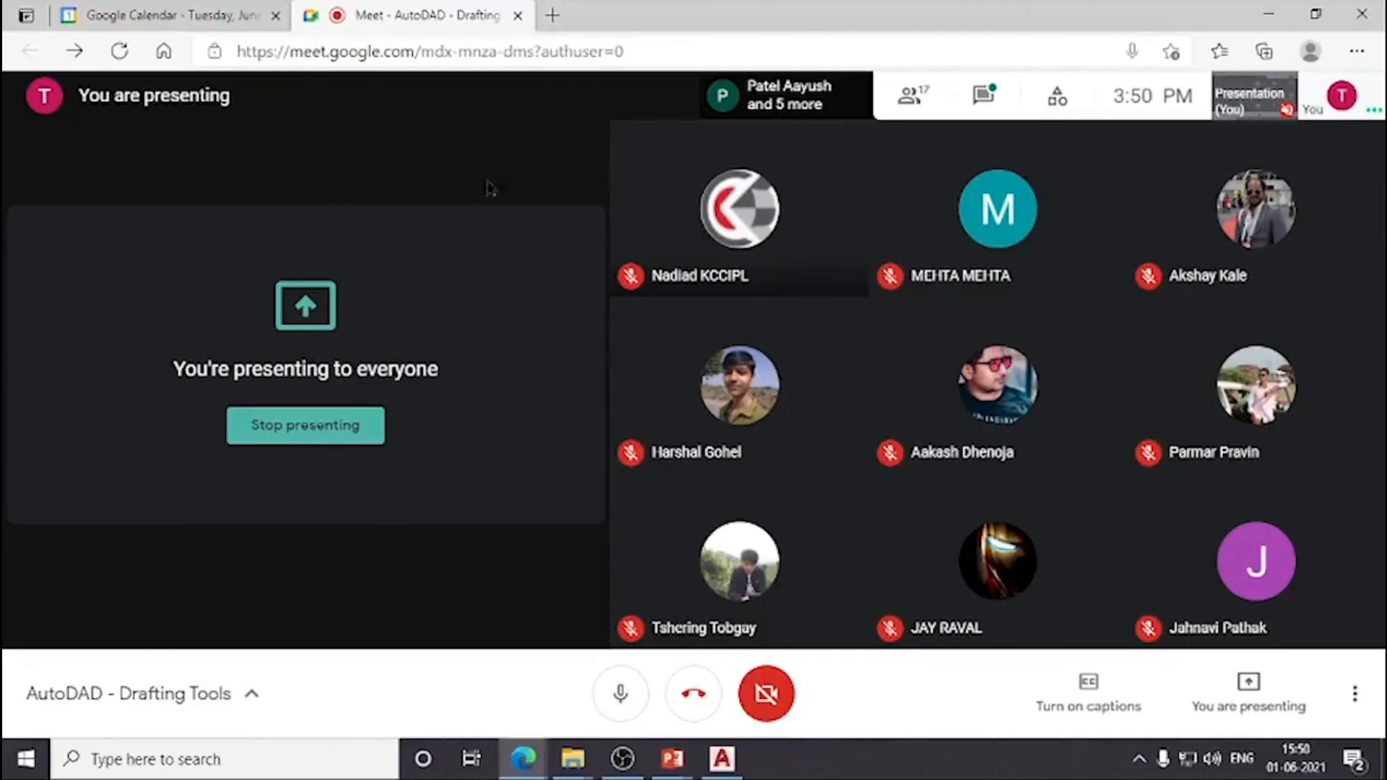
{"action": "left_click", "coordinate": [722, 759]}
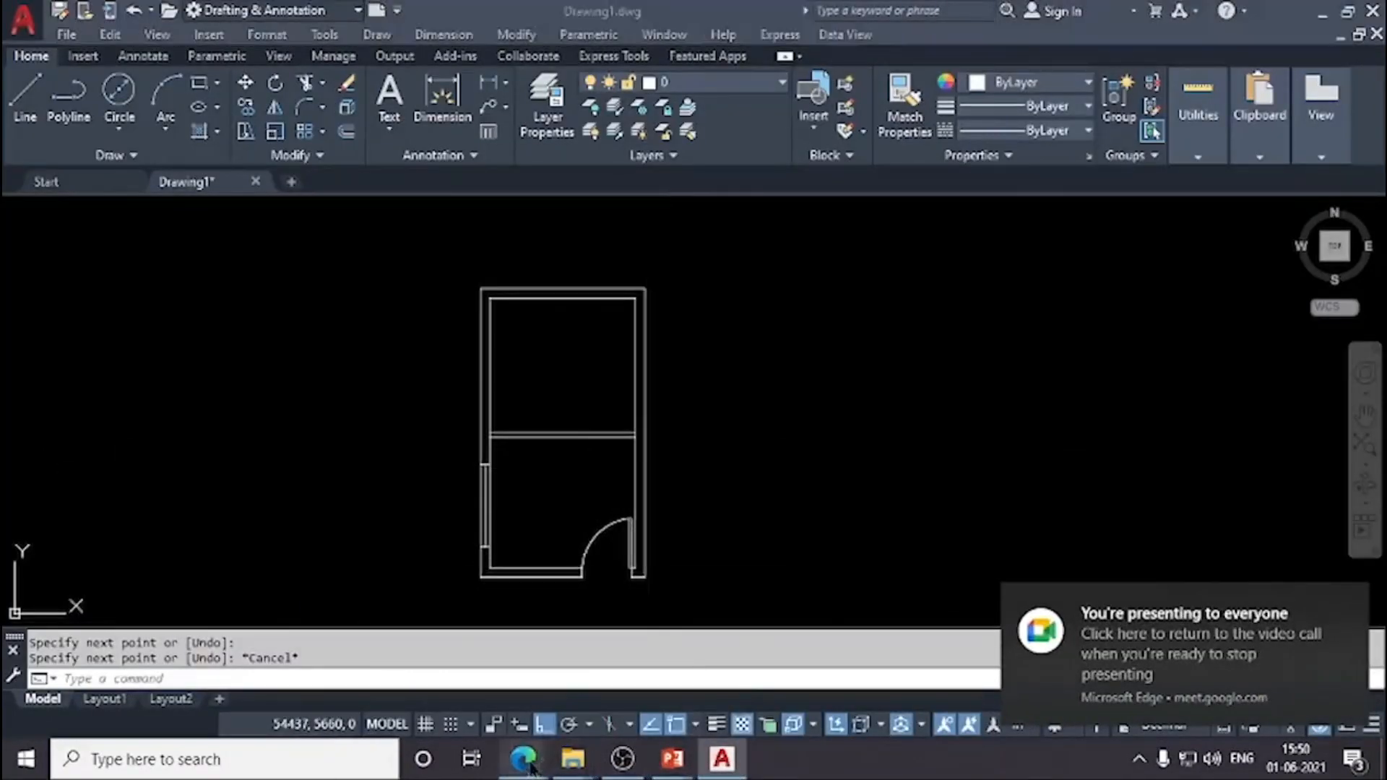
{"action": "mouse_move", "coordinate": [524, 759]}
{"action": "left_click", "coordinate": [433, 672]}
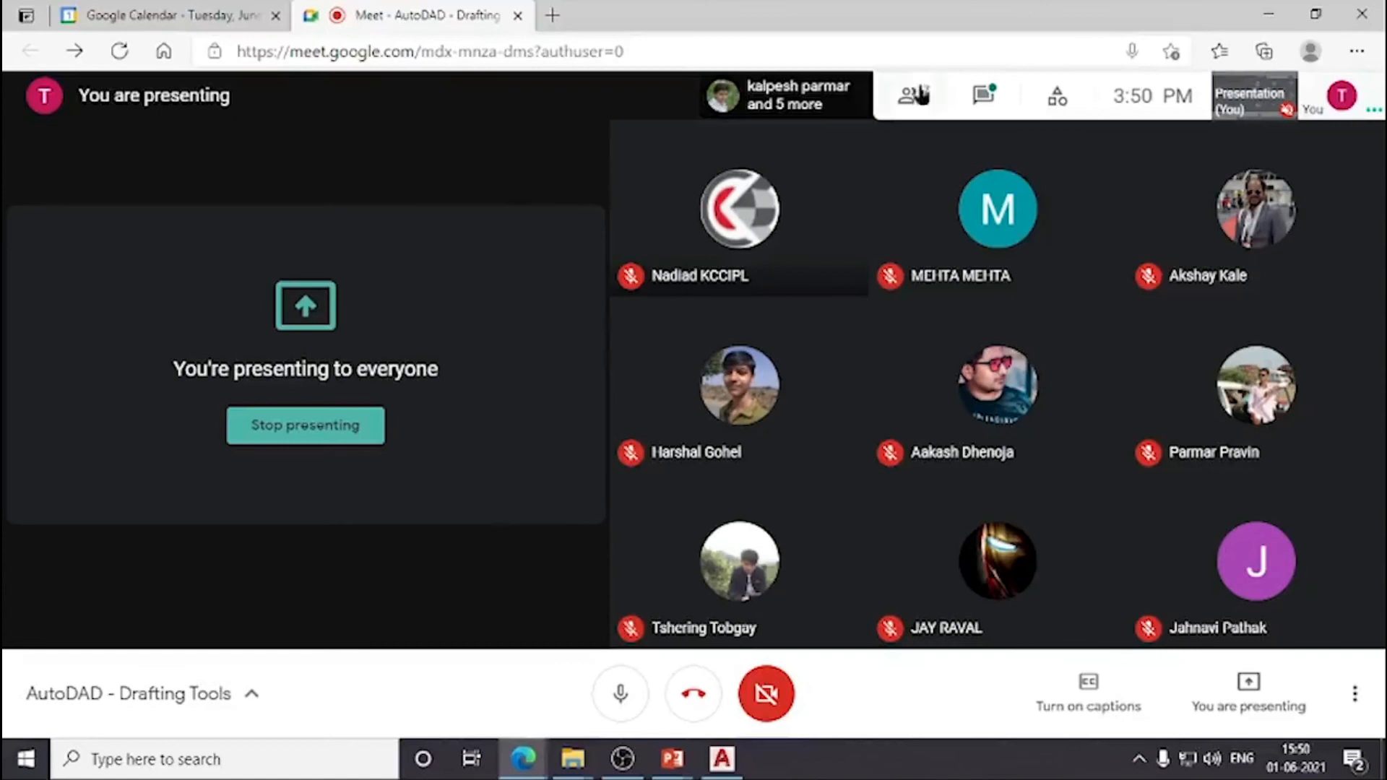
{"action": "left_click", "coordinate": [710, 771]}
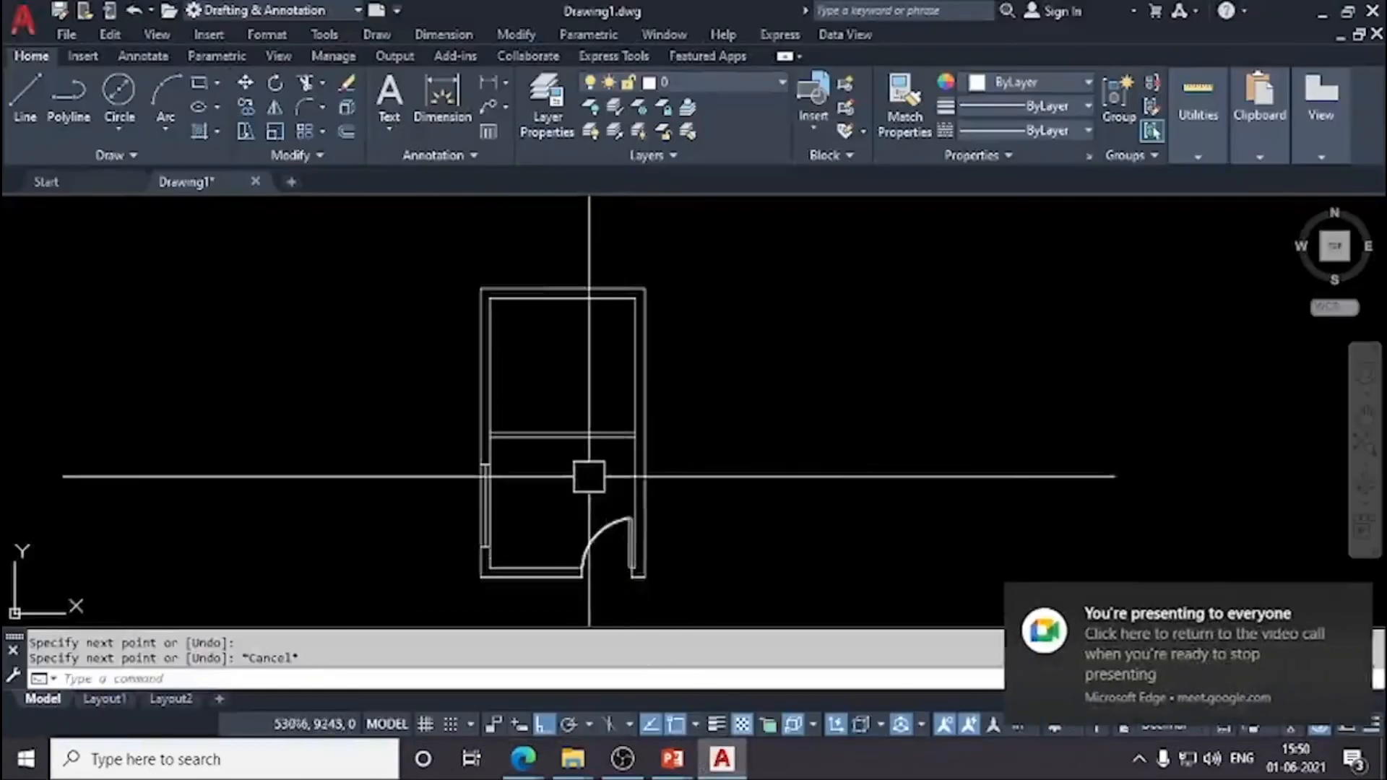
{"action": "scroll", "coordinate": [587, 470], "scroll_direction": "up", "scroll_amount": 2}
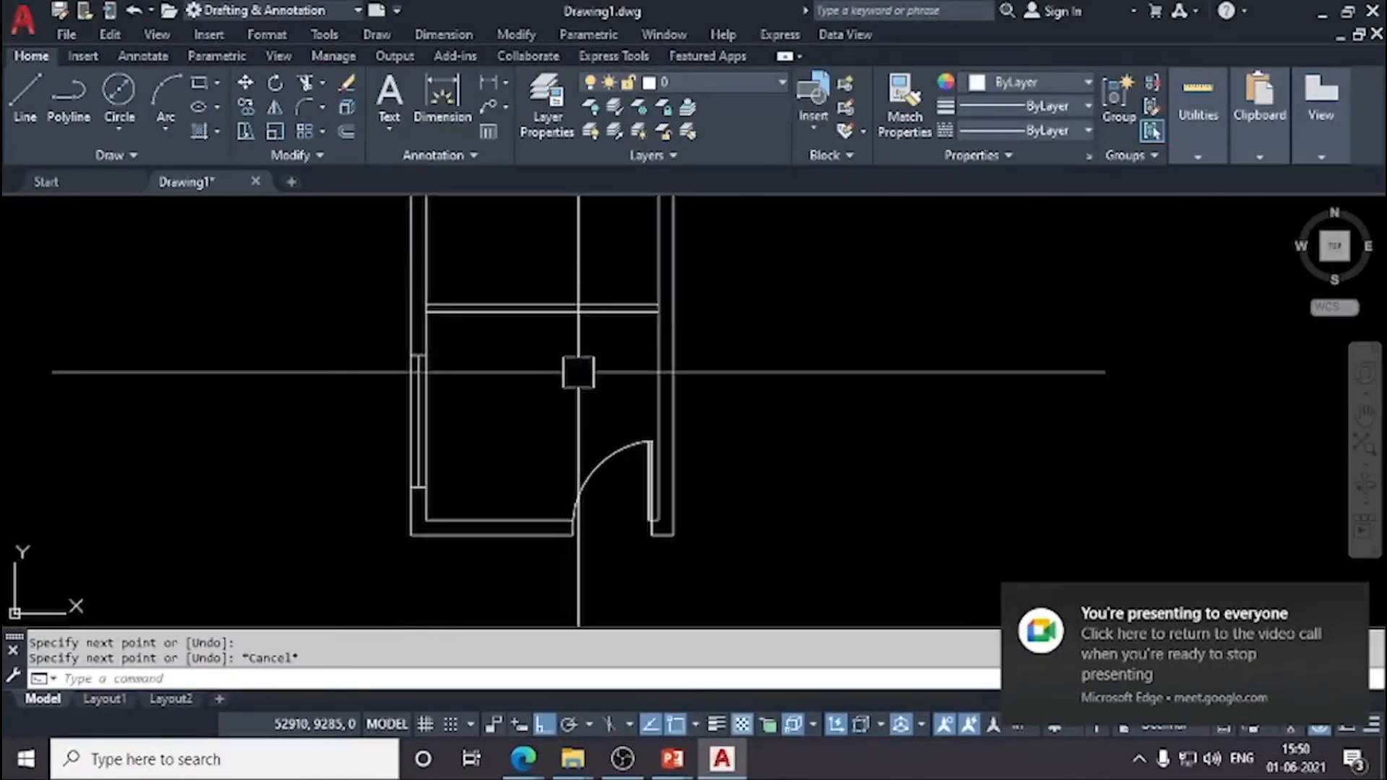
{"action": "scroll", "coordinate": [573, 406], "scroll_direction": "down", "scroll_amount": 2}
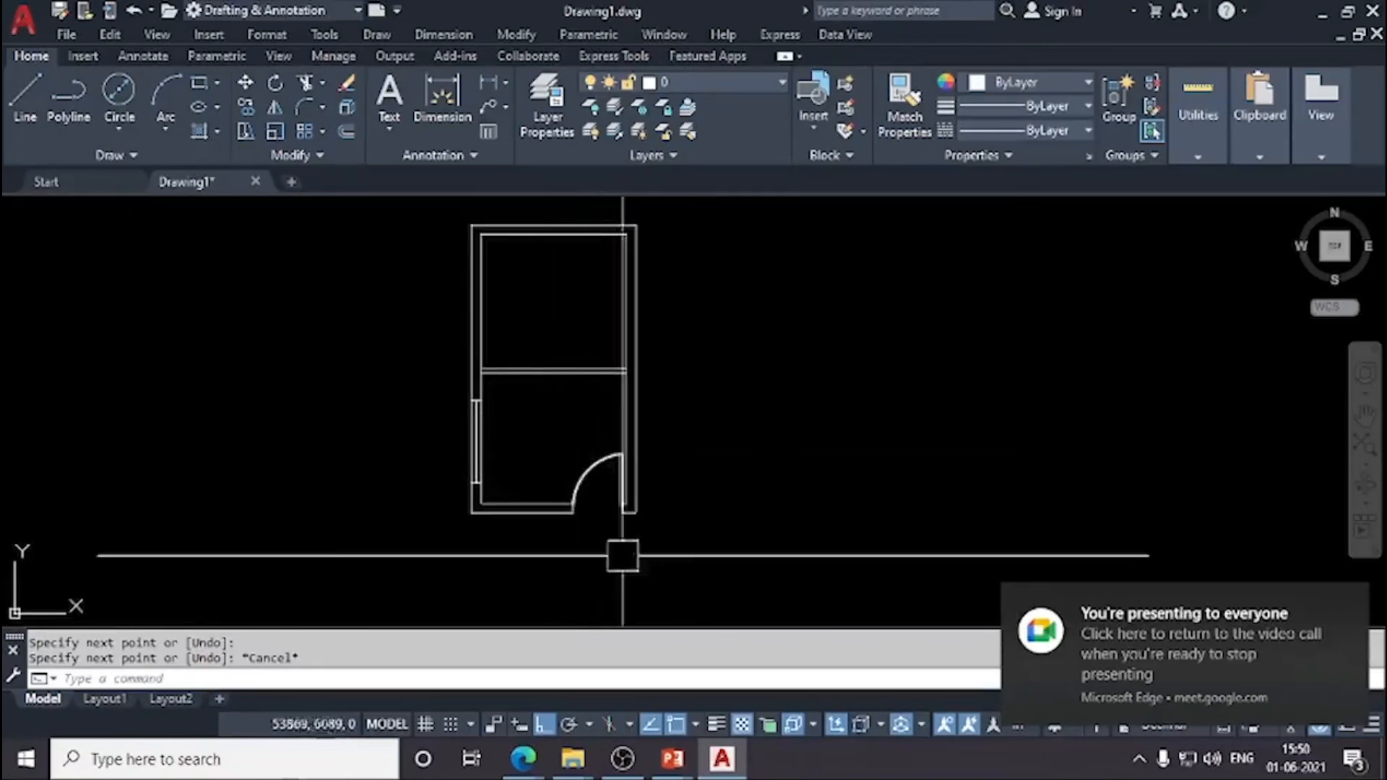
Step: Switch to the PowerPoint slide show and advance to the 2D Drafting (Civil) floor plan containing Shop-1 and Shop-2
{"action": "mouse_move", "coordinate": [672, 758]}
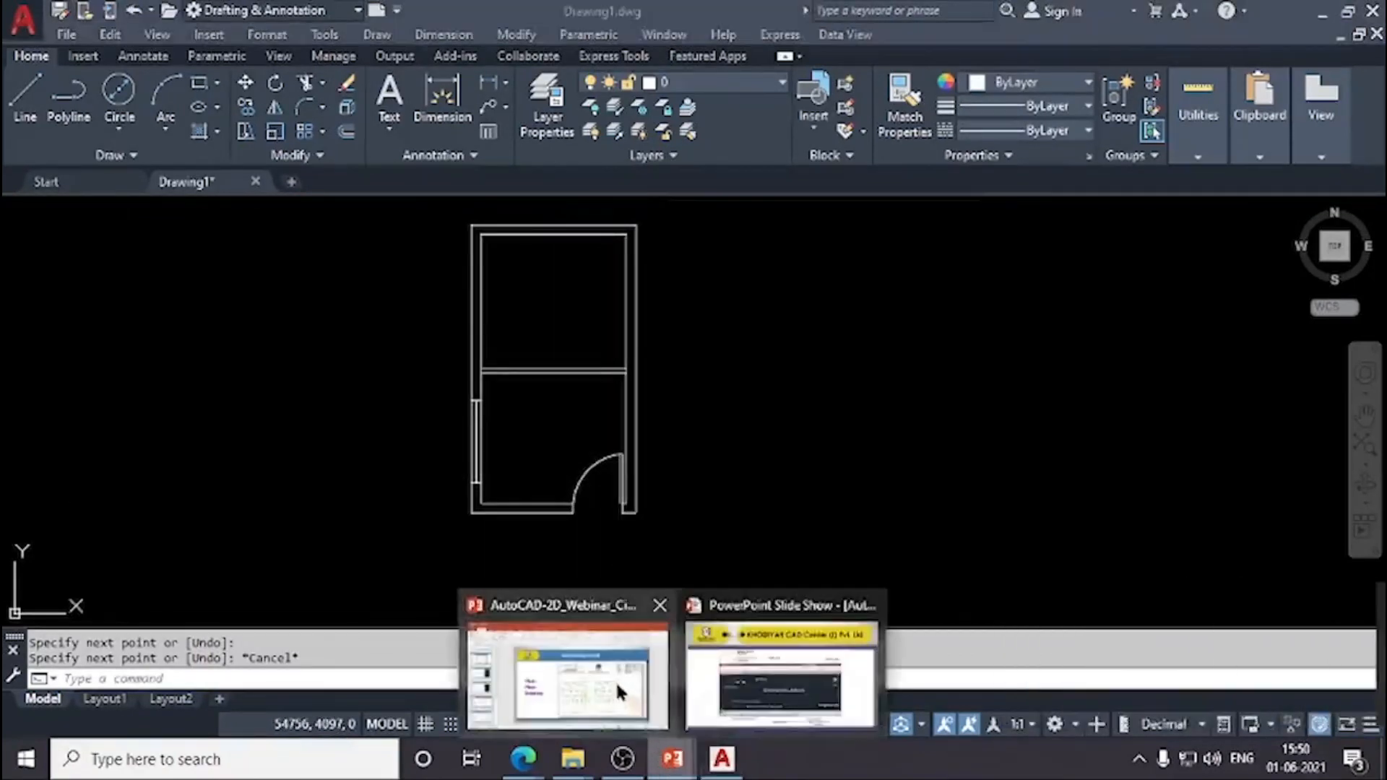
{"action": "left_click", "coordinate": [614, 679]}
{"action": "left_click", "coordinate": [735, 703]}
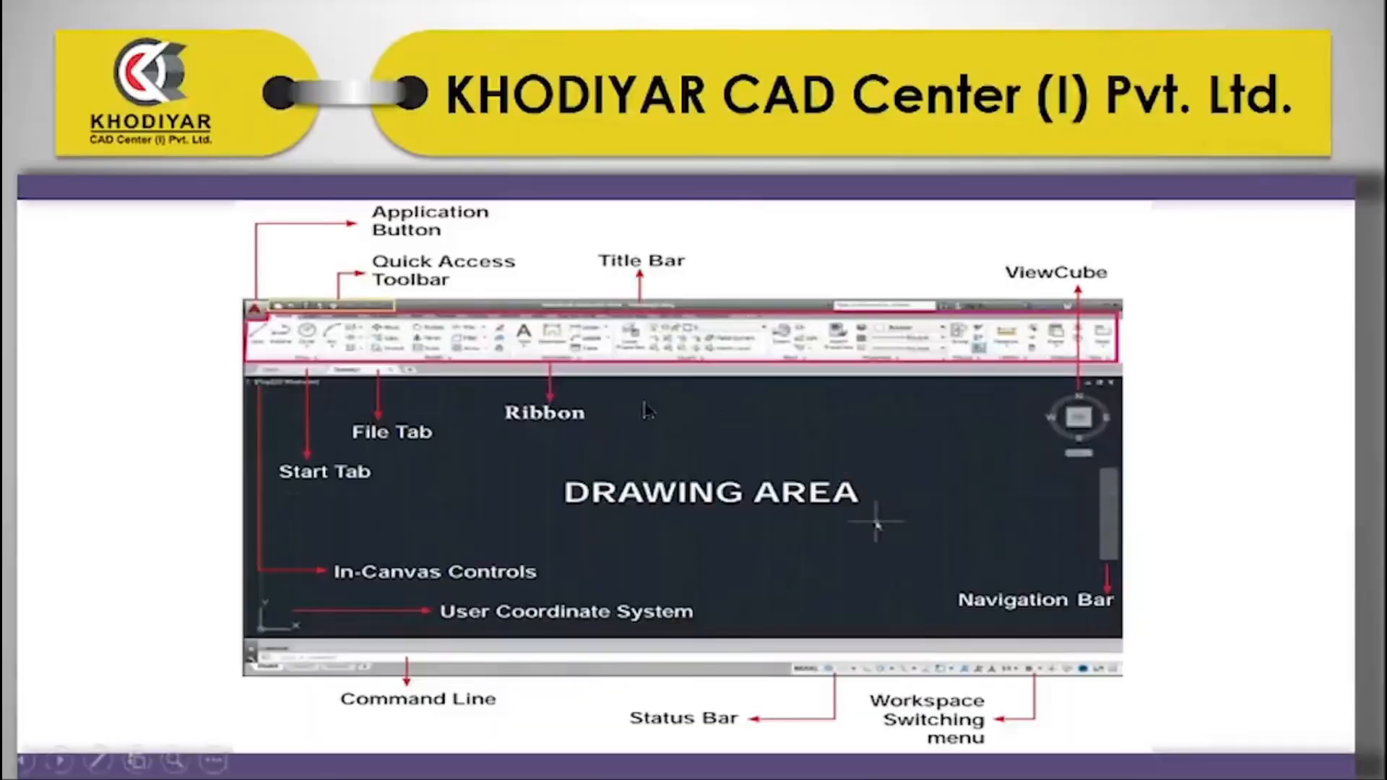
{"action": "left_click", "coordinate": [646, 405]}
{"action": "left_click", "coordinate": [638, 406]}
{"action": "left_click", "coordinate": [633, 408]}
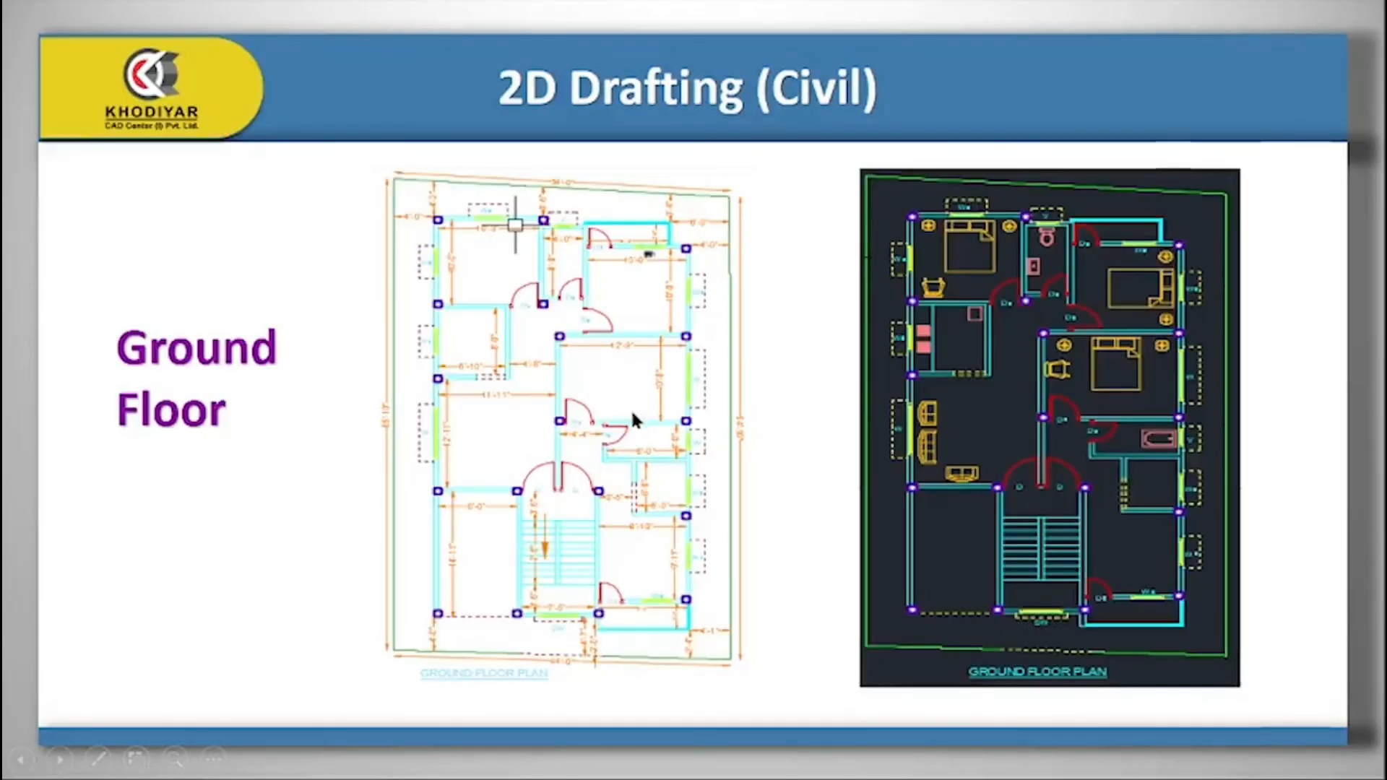
{"action": "left_click", "coordinate": [632, 414]}
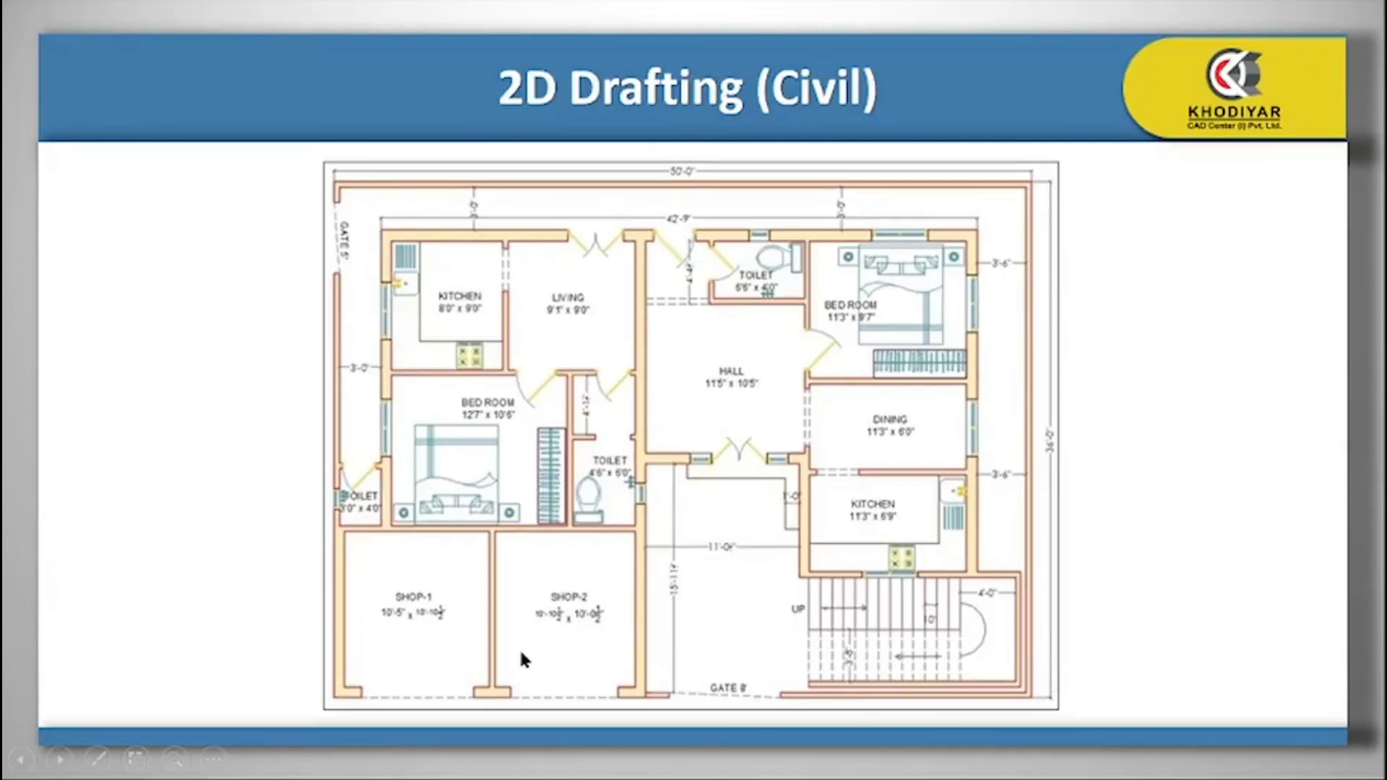
Step: Mark Shop-1's front opening, the wall between the two shops and that wall's front end with the slide show pen
{"action": "key", "text": "ctrl+p"}
{"action": "left_click_drag", "start_coordinate": [493, 632], "coordinate": [532, 598]}
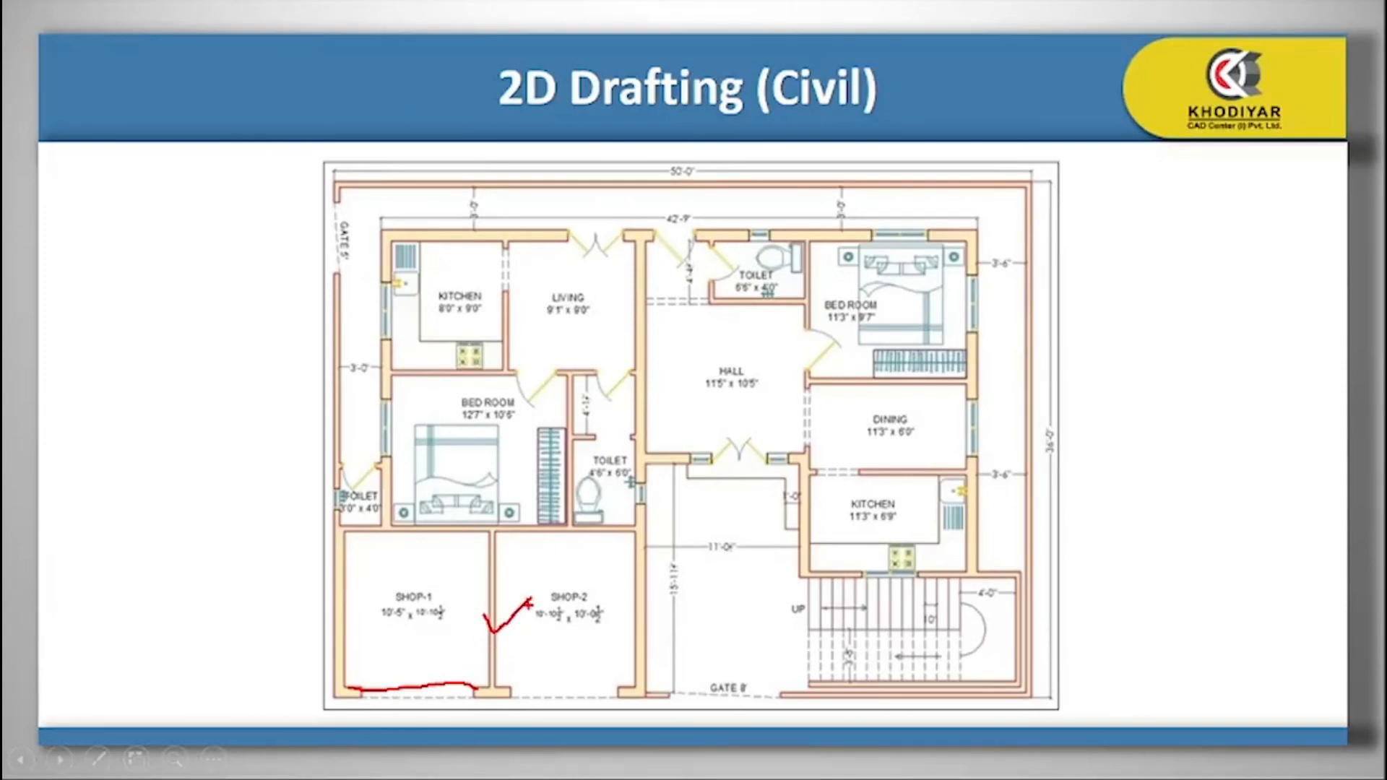
{"action": "left_click_drag", "start_coordinate": [498, 681], "coordinate": [456, 715]}
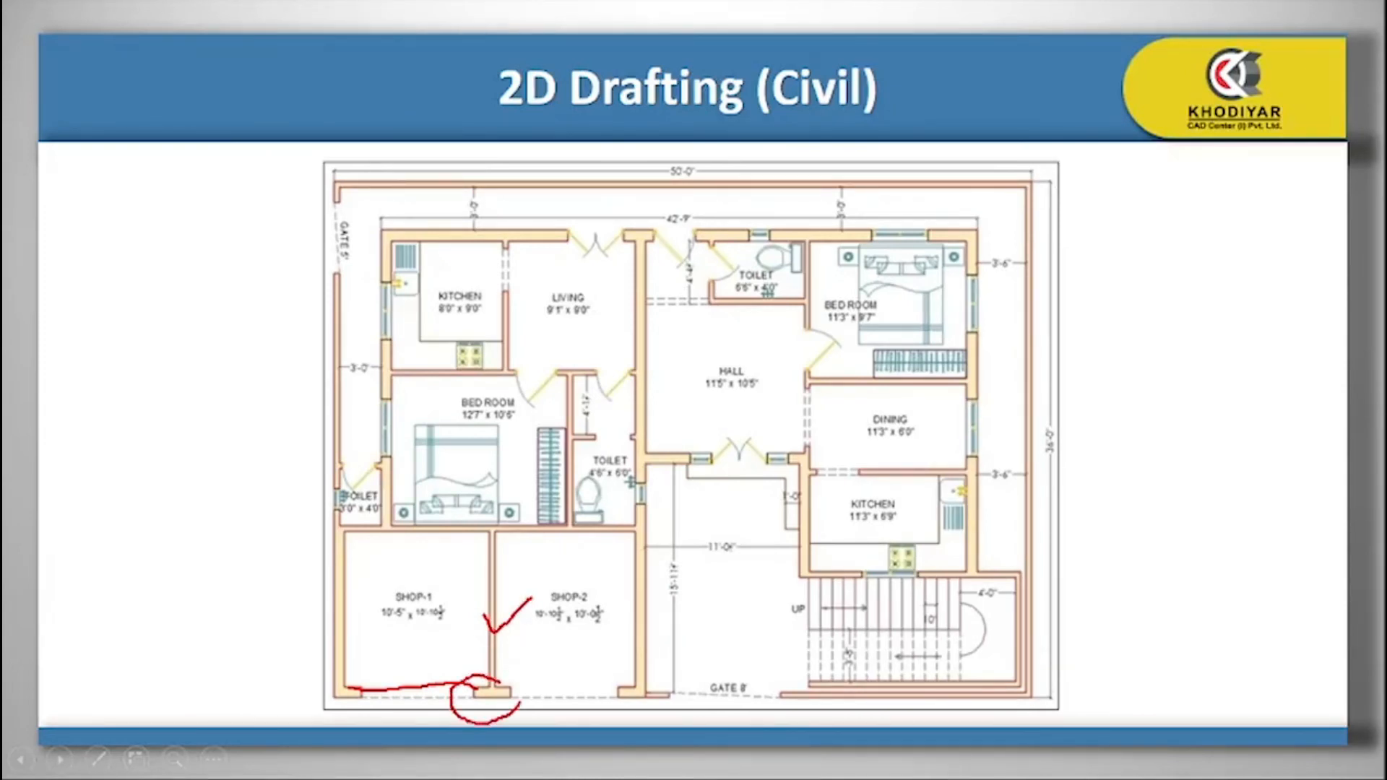